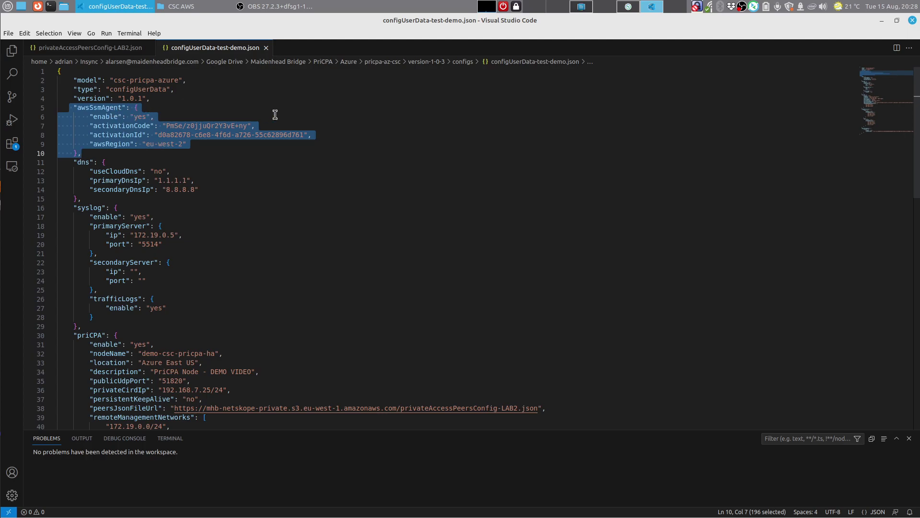
Step: Review step 1 of the demo script, then bring forward the PriCPA diagram PDF and the Chrome cloud console
{"action": "left_click", "coordinate": [581, 6]}
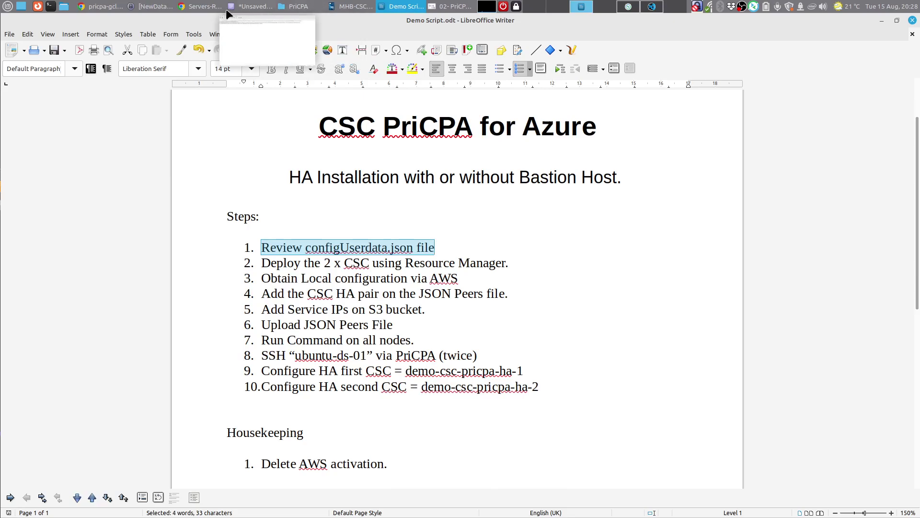
{"action": "left_click", "coordinate": [431, 7]}
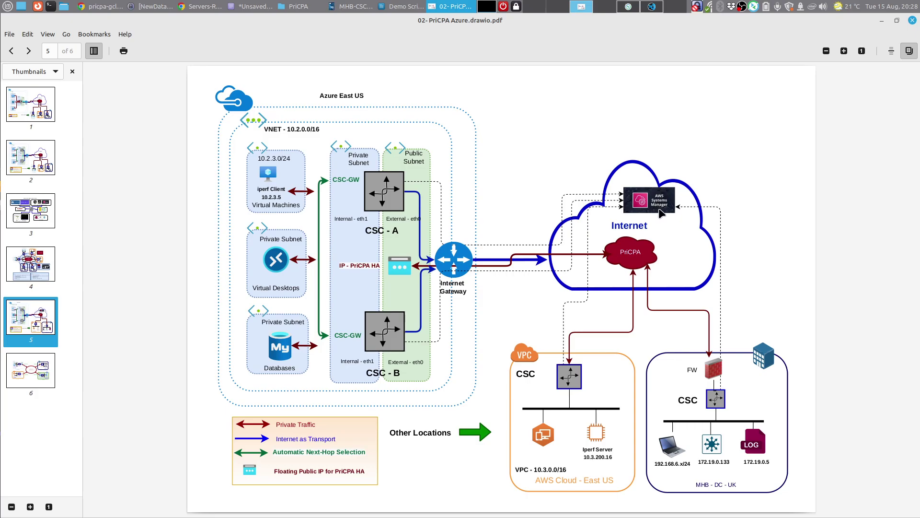
{"action": "mouse_move", "coordinate": [105, 9]}
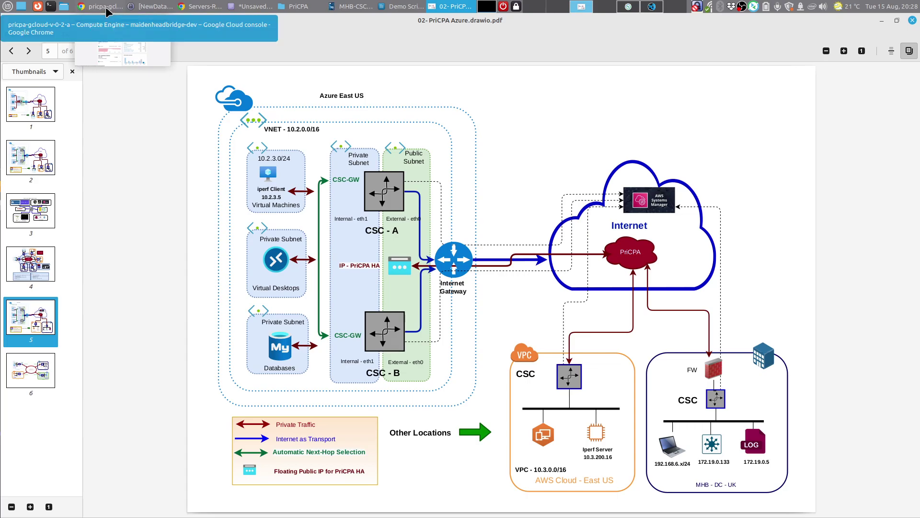
{"action": "left_click", "coordinate": [107, 10]}
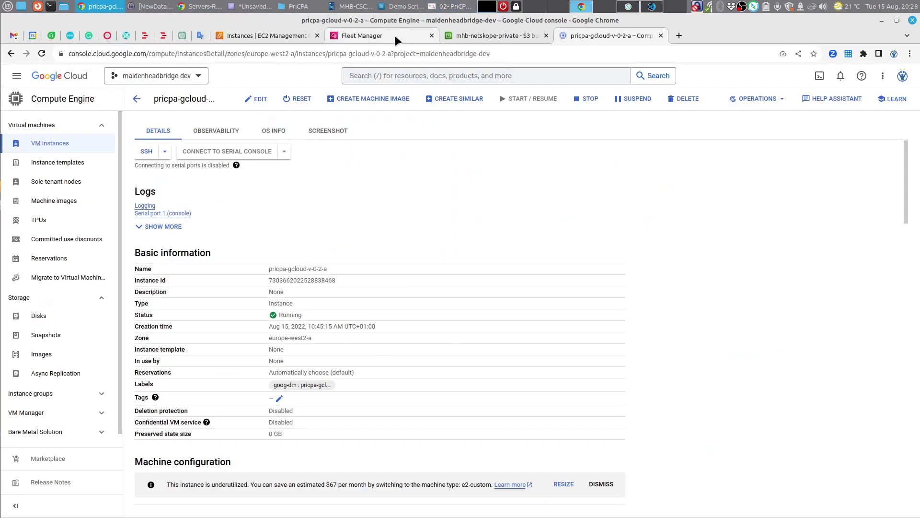
Step: In Fleet Manager, widen the Node ID column so the full managed node IDs show
{"action": "left_click", "coordinate": [395, 36]}
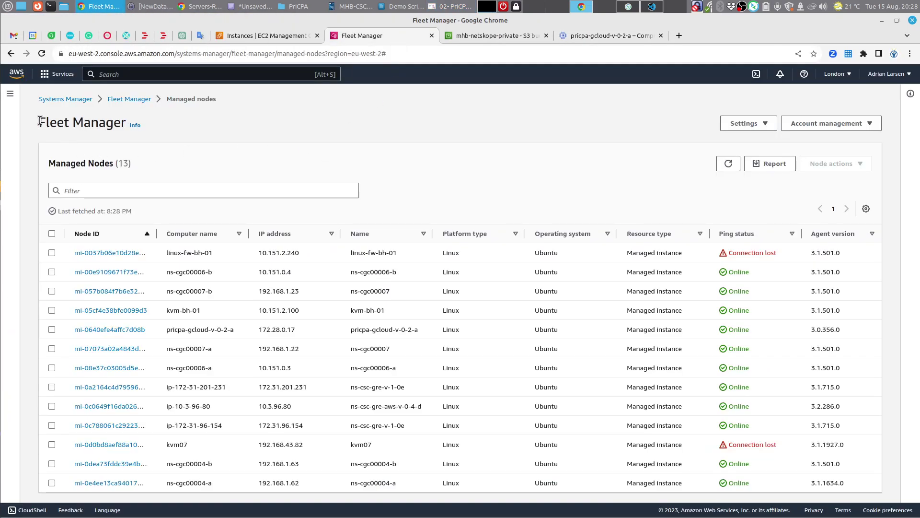
{"action": "left_click_drag", "start_coordinate": [39, 122], "coordinate": [113, 122]}
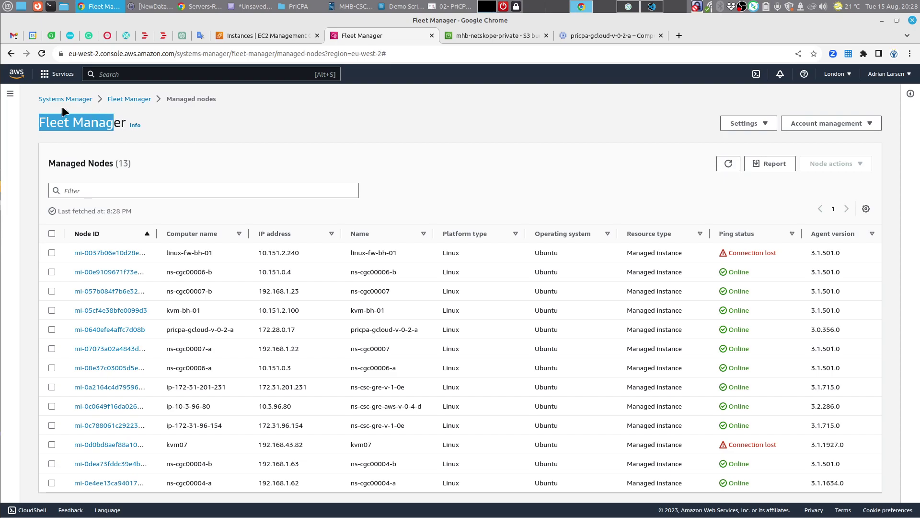
{"action": "left_click", "coordinate": [218, 123]}
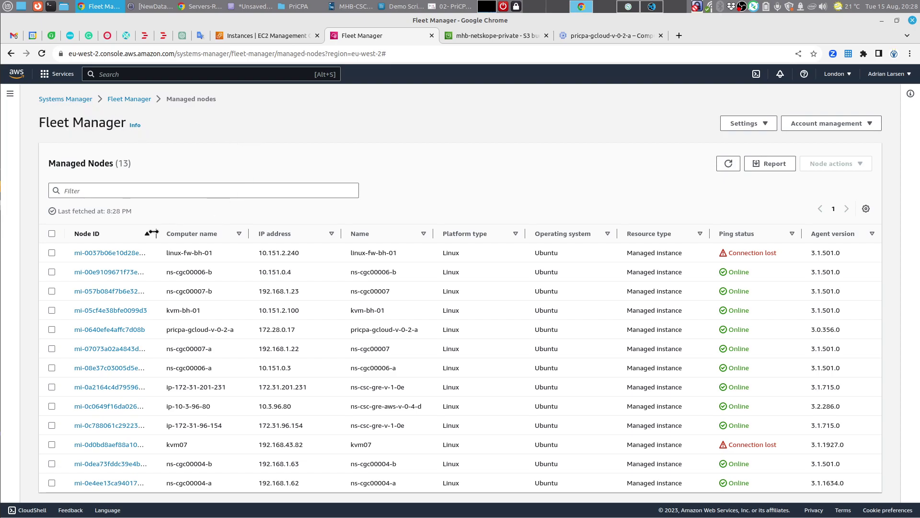
{"action": "left_click_drag", "start_coordinate": [152, 234], "coordinate": [159, 233]}
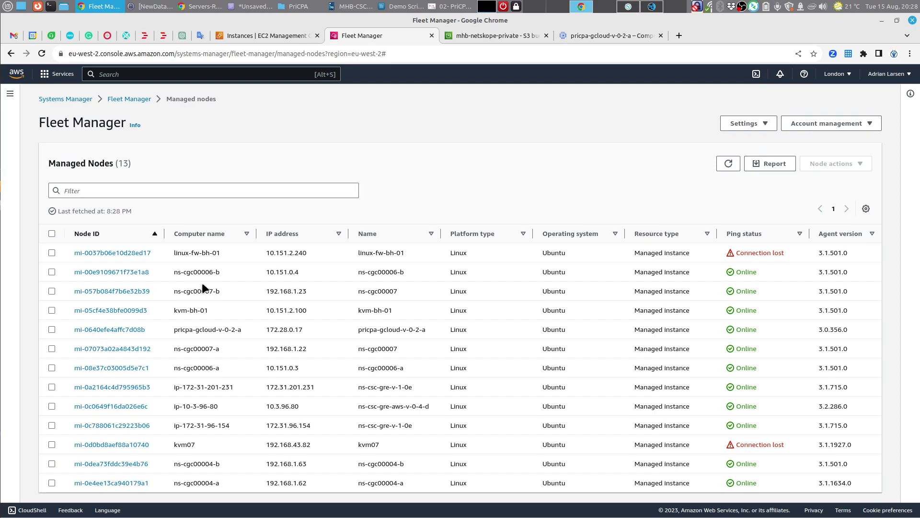
Step: Glance at the AWS region list, then return to the PriCPA diagram PDF
{"action": "left_click", "coordinate": [847, 76]}
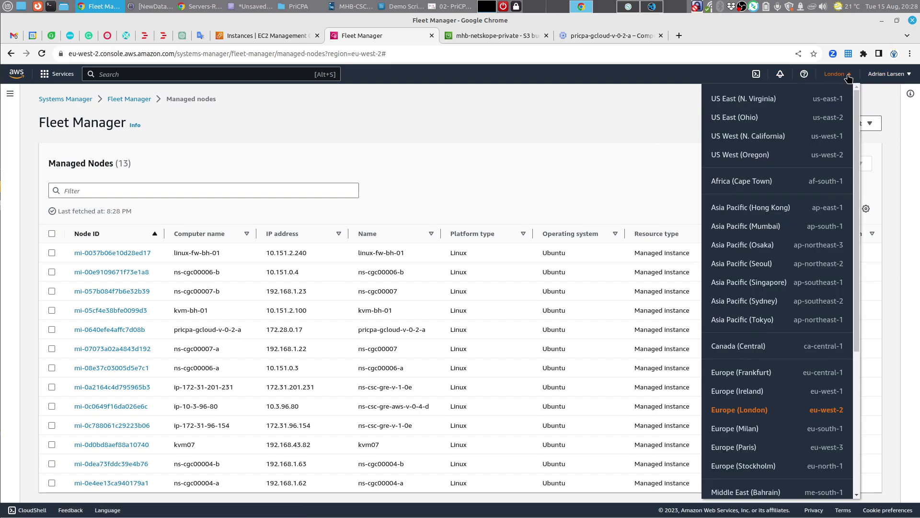
{"action": "left_click", "coordinate": [620, 129]}
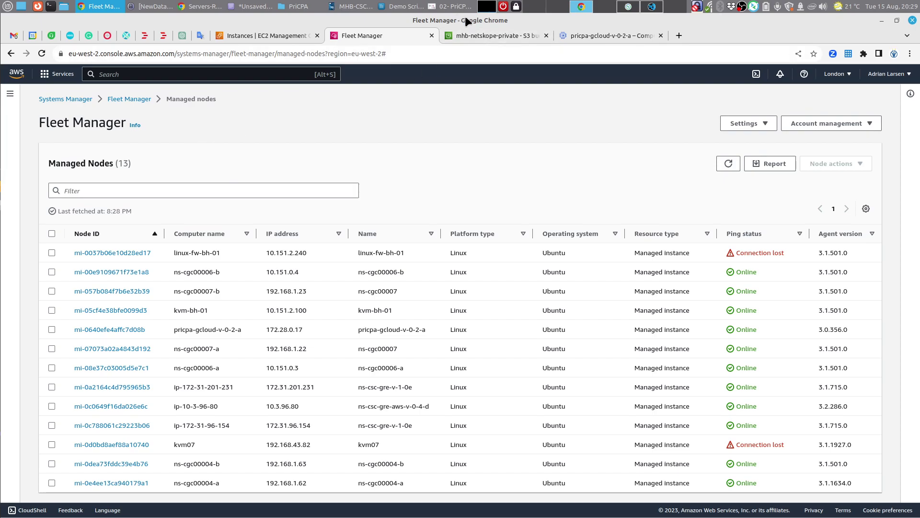
{"action": "left_click", "coordinate": [444, 4]}
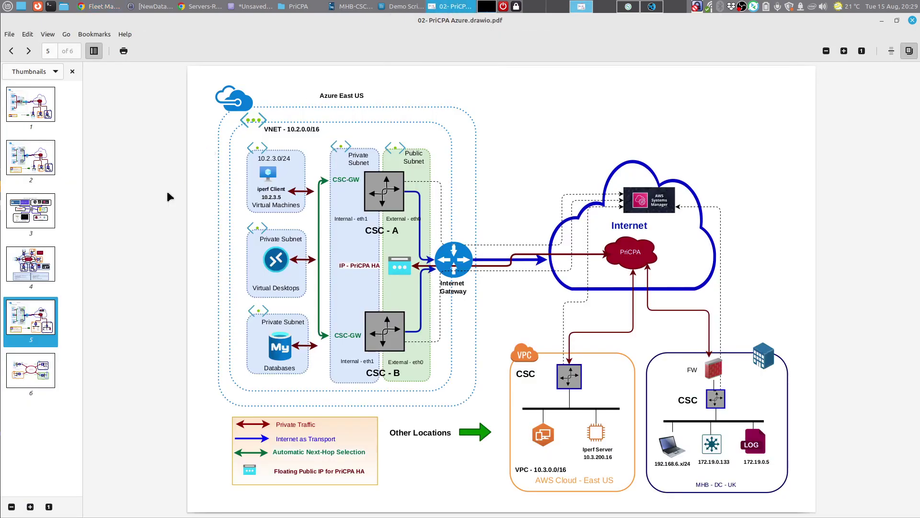
Step: Review PDF page 3 (CSC overview) and page 5 (Azure network diagram), then return to the config file
{"action": "left_click", "coordinate": [42, 212]}
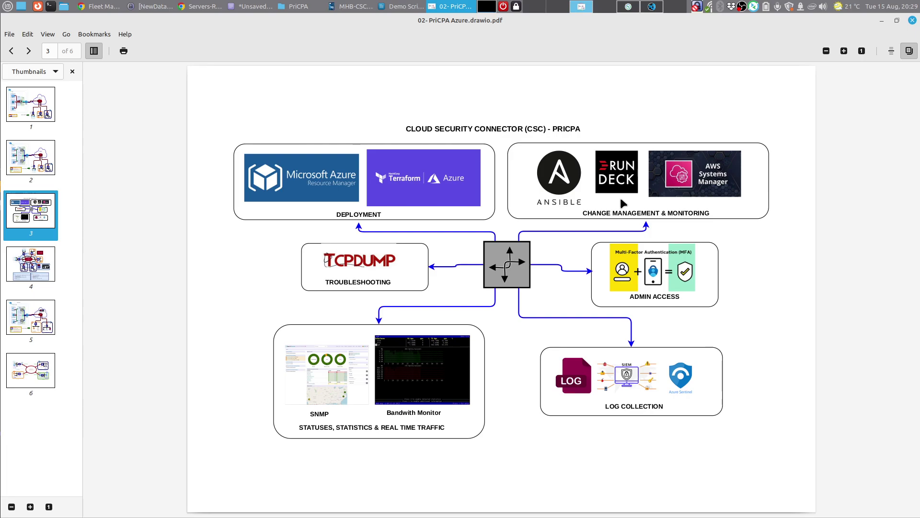
{"action": "left_click", "coordinate": [42, 312]}
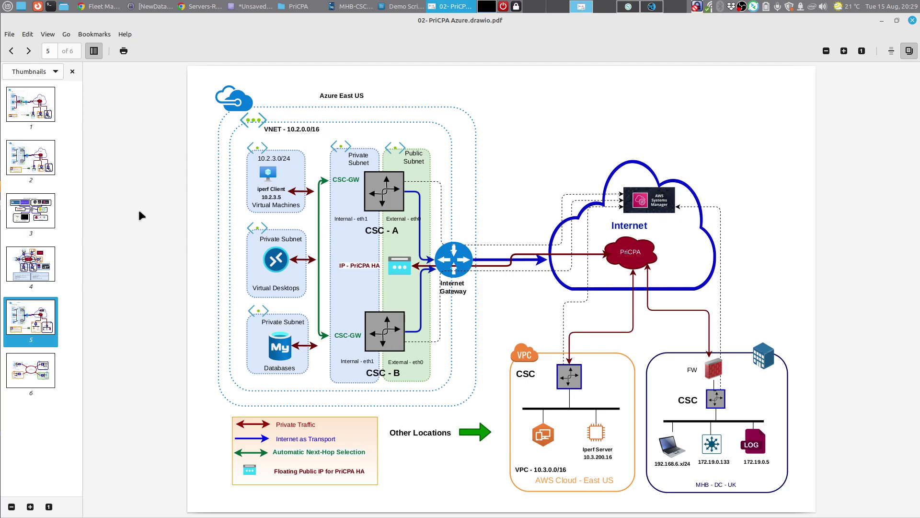
{"action": "left_click", "coordinate": [53, 213]}
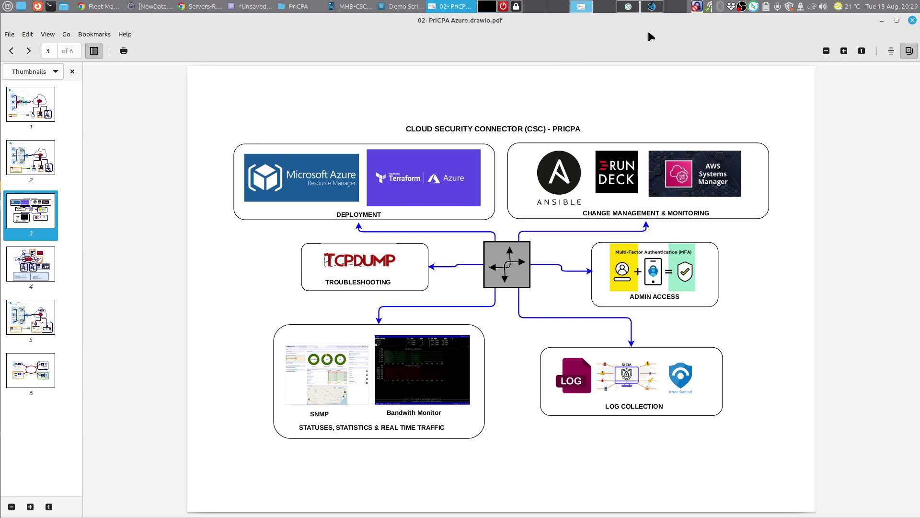
{"action": "left_click", "coordinate": [651, 6]}
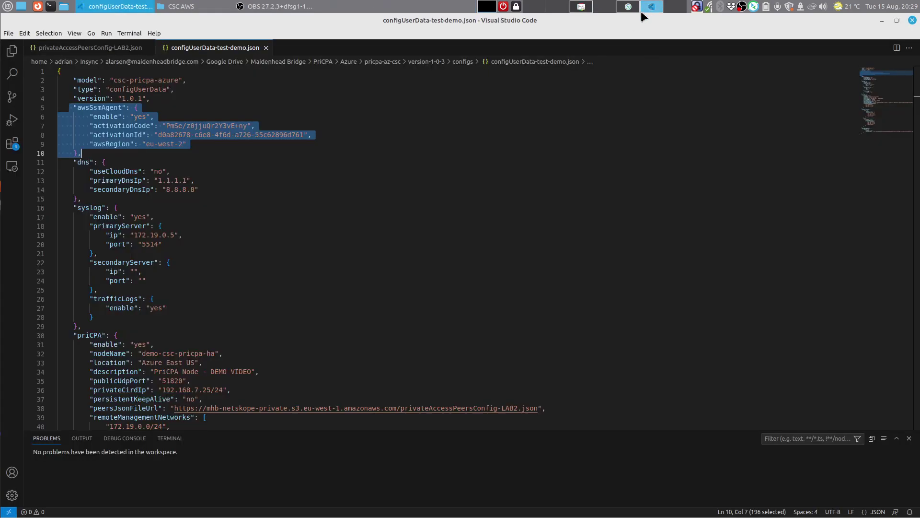
Step: Highlight the awsSsmAgent, dns (1.1.1.1, 8.8.8.8) and syslog (172.19.0.5:5514) blocks in turn
{"action": "left_click", "coordinate": [166, 145]}
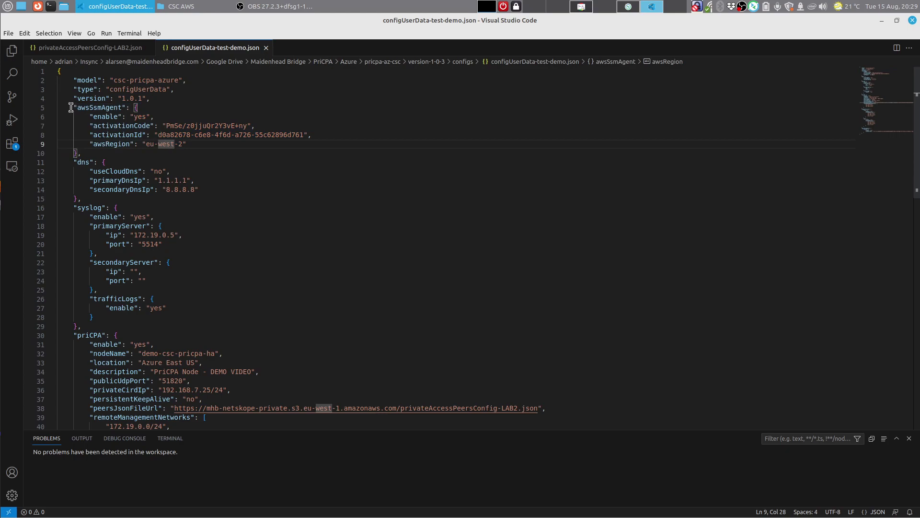
{"action": "left_click_drag", "start_coordinate": [71, 108], "coordinate": [102, 153]}
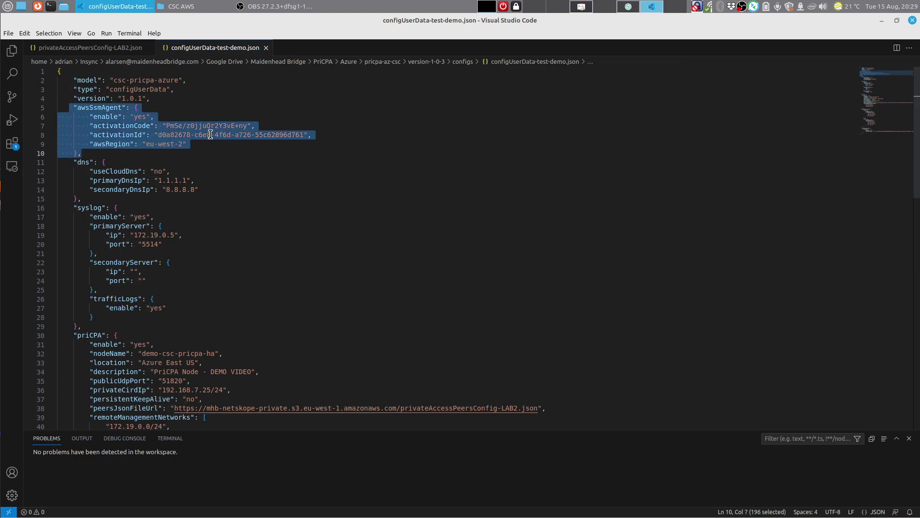
{"action": "left_click", "coordinate": [265, 149]}
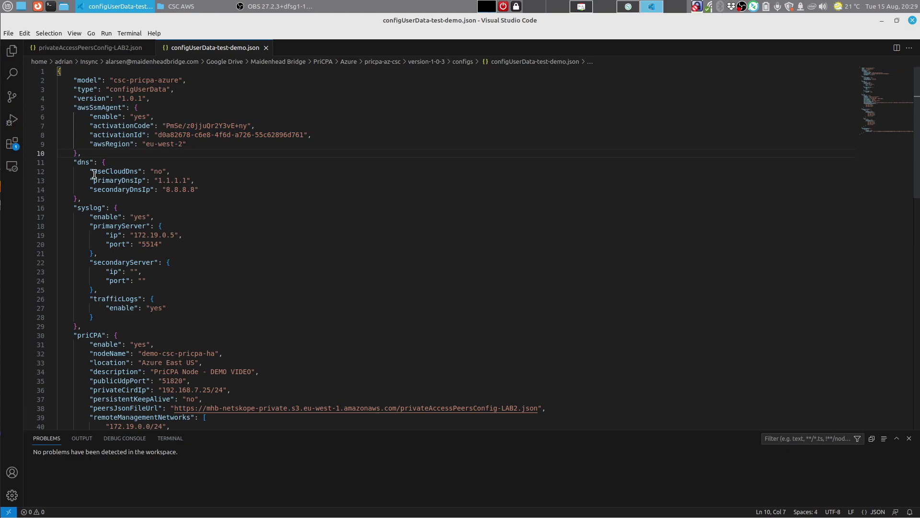
{"action": "left_click", "coordinate": [71, 162]}
{"action": "left_click", "coordinate": [106, 196], "text": "shift"}
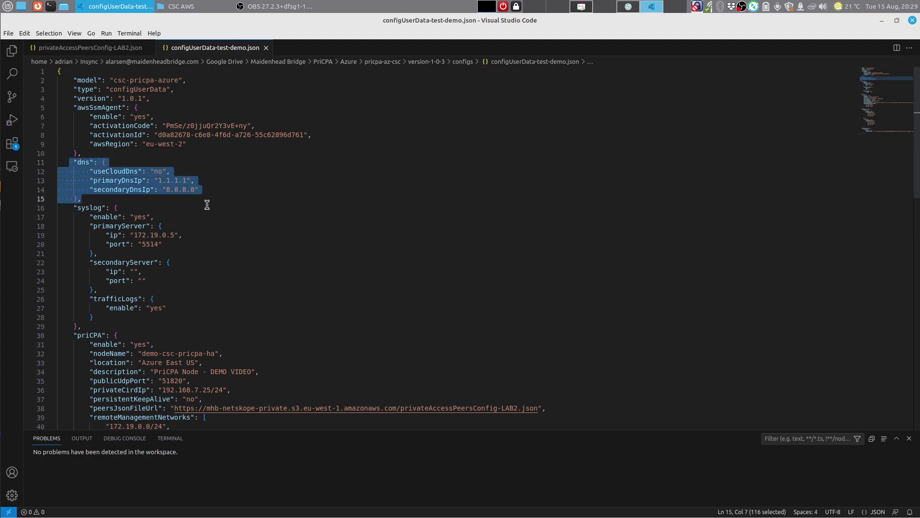
{"action": "left_click_drag", "start_coordinate": [62, 209], "coordinate": [94, 329]}
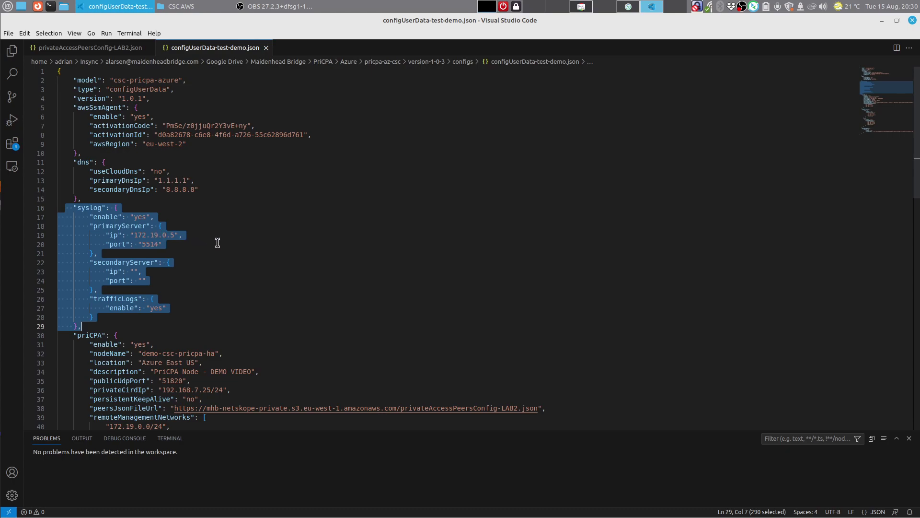
Step: Scroll down and select the whole priCPA block of the config file
{"action": "scroll", "coordinate": [217, 243], "scroll_direction": "down", "scroll_amount": 3}
{"action": "scroll", "coordinate": [217, 228], "scroll_direction": "down", "scroll_amount": 5}
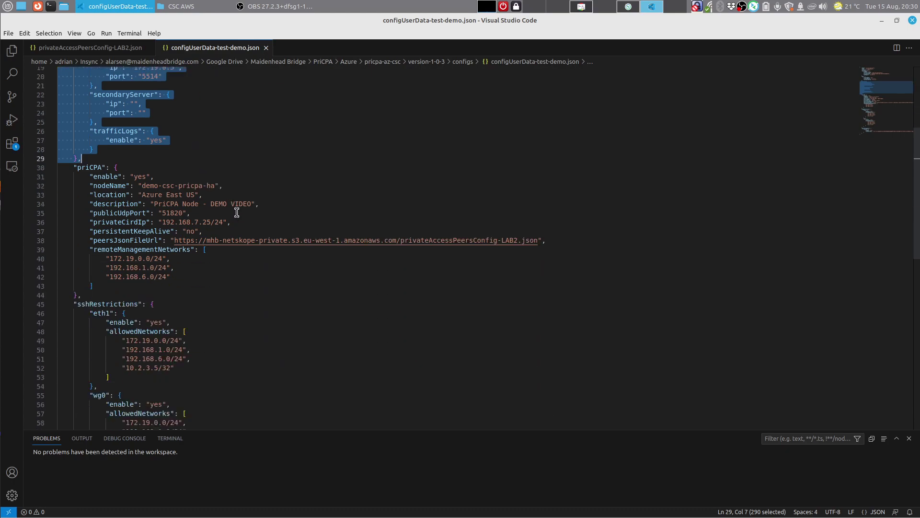
{"action": "left_click_drag", "start_coordinate": [73, 144], "coordinate": [113, 269]}
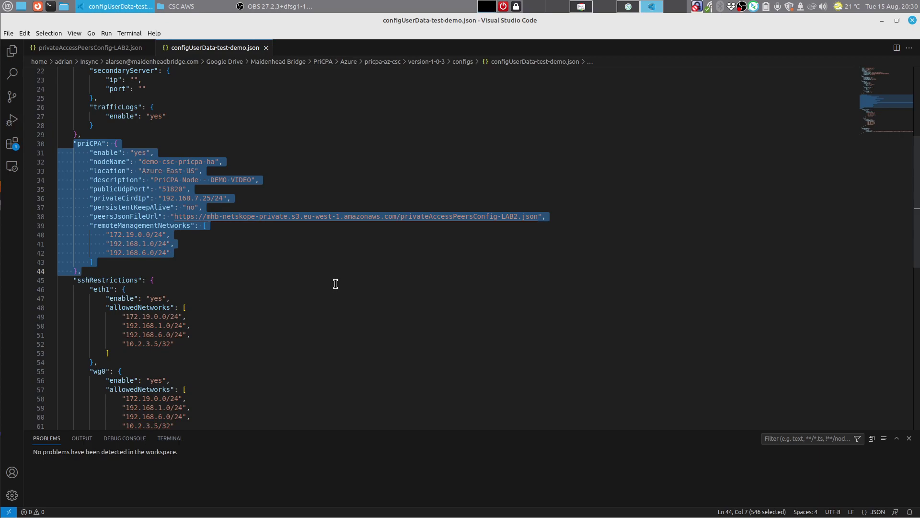
{"action": "left_click", "coordinate": [332, 280]}
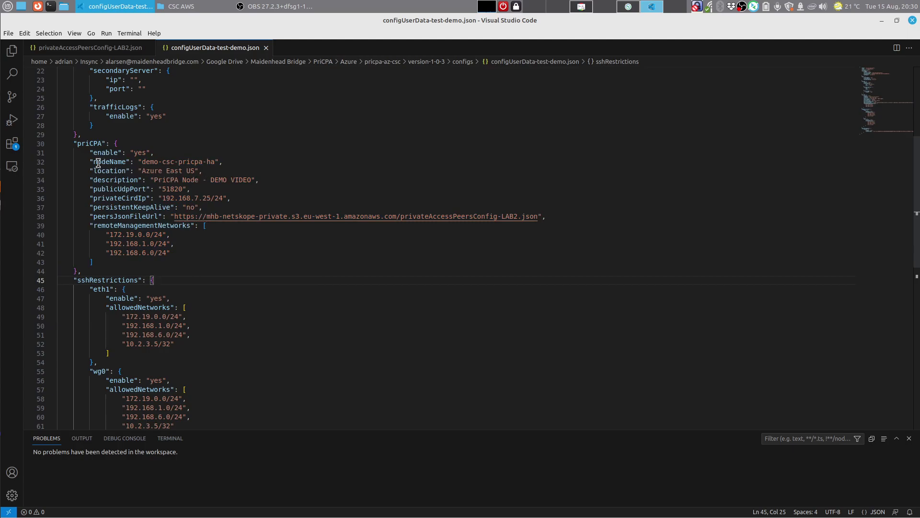
Step: Highlight nodeName/location/description, publicUdpPort 51820 and privateCirdIp 192.168.7.25/24, then switch to the diagram PDF
{"action": "left_click_drag", "start_coordinate": [95, 162], "coordinate": [269, 182]}
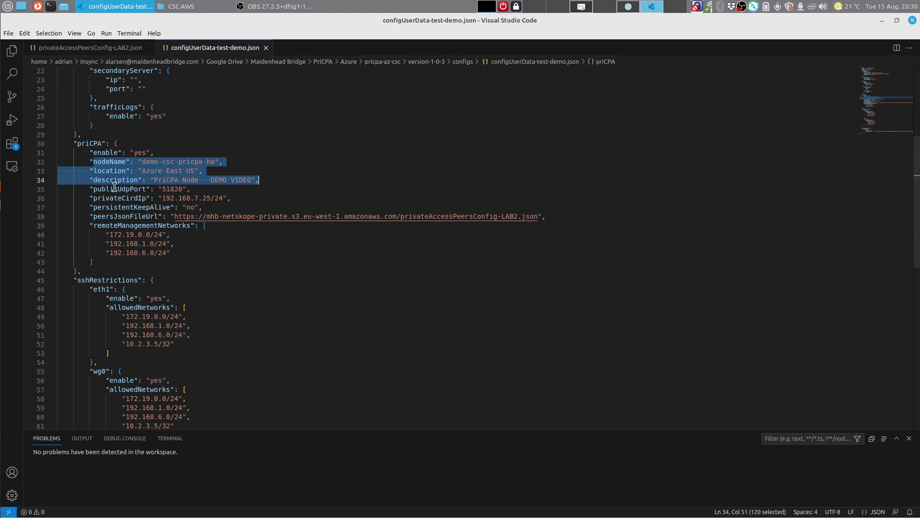
{"action": "left_click_drag", "start_coordinate": [90, 189], "coordinate": [219, 190]}
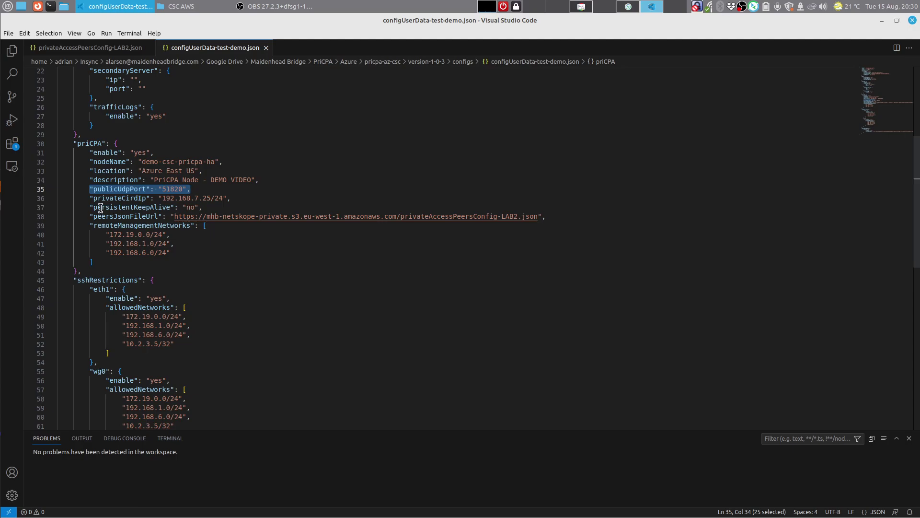
{"action": "left_click_drag", "start_coordinate": [90, 198], "coordinate": [232, 199]}
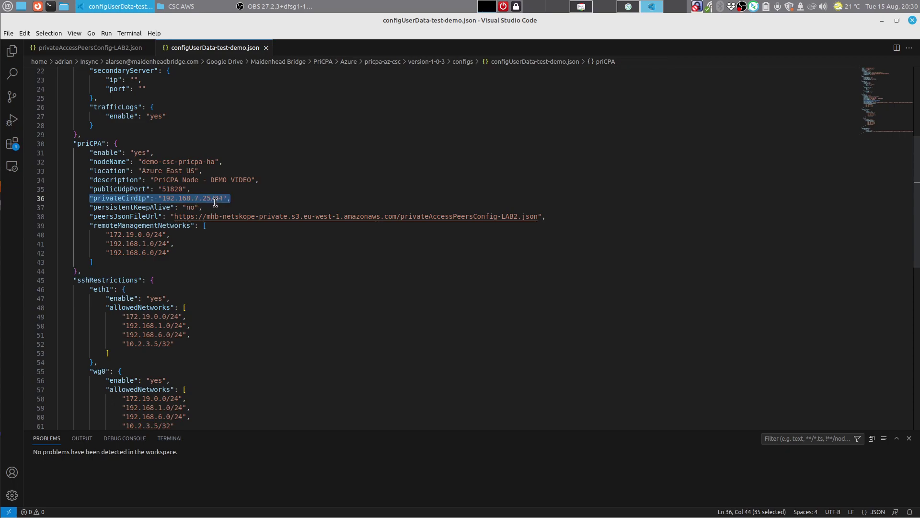
{"action": "left_click", "coordinate": [585, 10]}
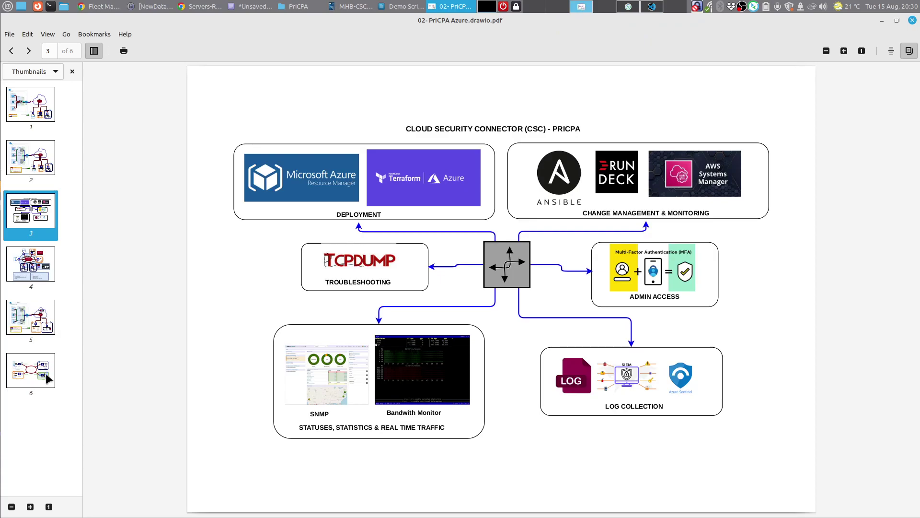
Step: Open page 6 of the diagram and highlight the private cloud subnet 192.168.7.0/24
{"action": "left_click", "coordinate": [48, 379]}
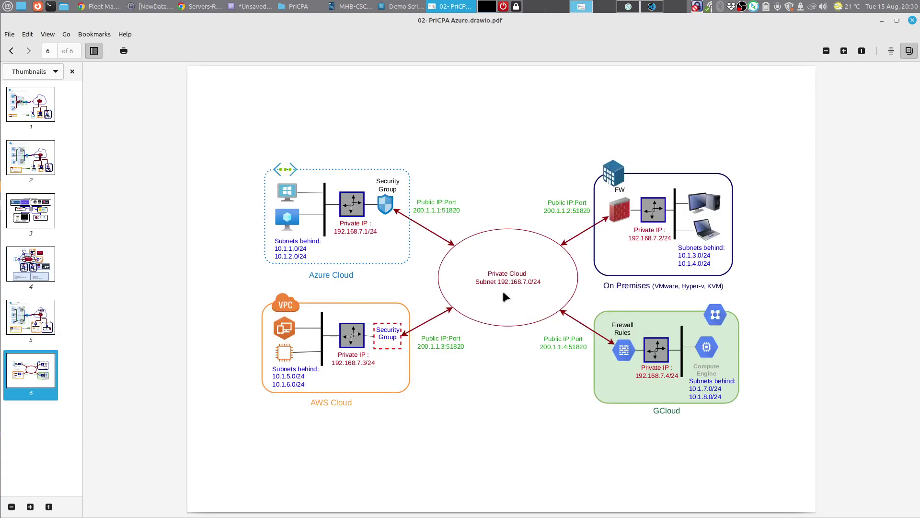
{"action": "left_click_drag", "start_coordinate": [474, 281], "coordinate": [541, 293]}
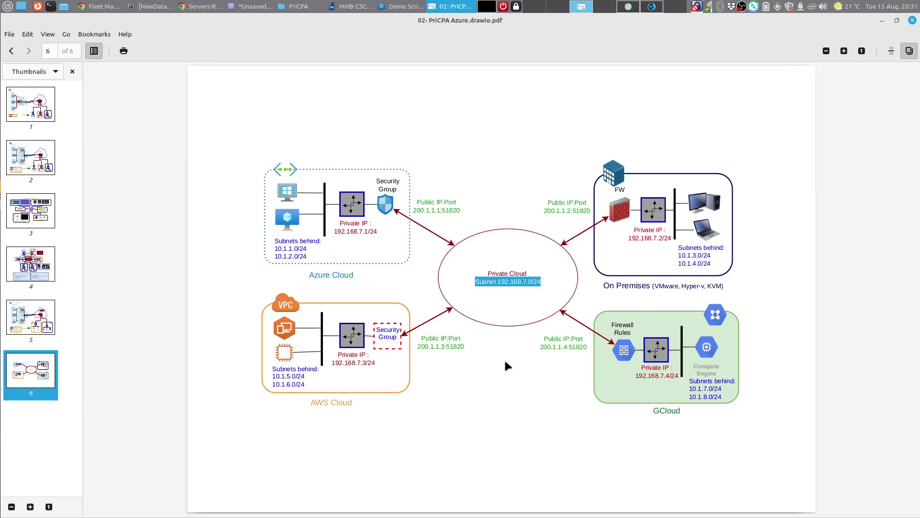
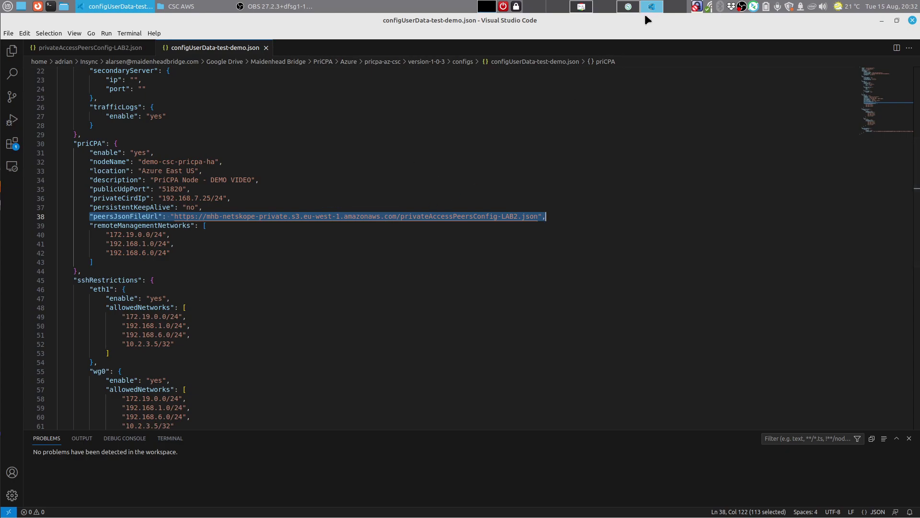
{"action": "left_click", "coordinate": [120, 49]}
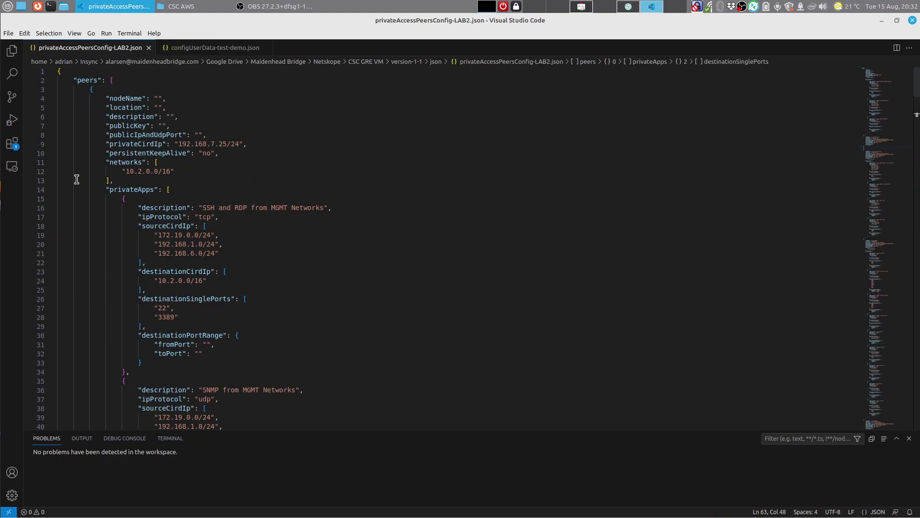
{"action": "scroll", "coordinate": [259, 202], "scroll_direction": "down", "scroll_amount": 11}
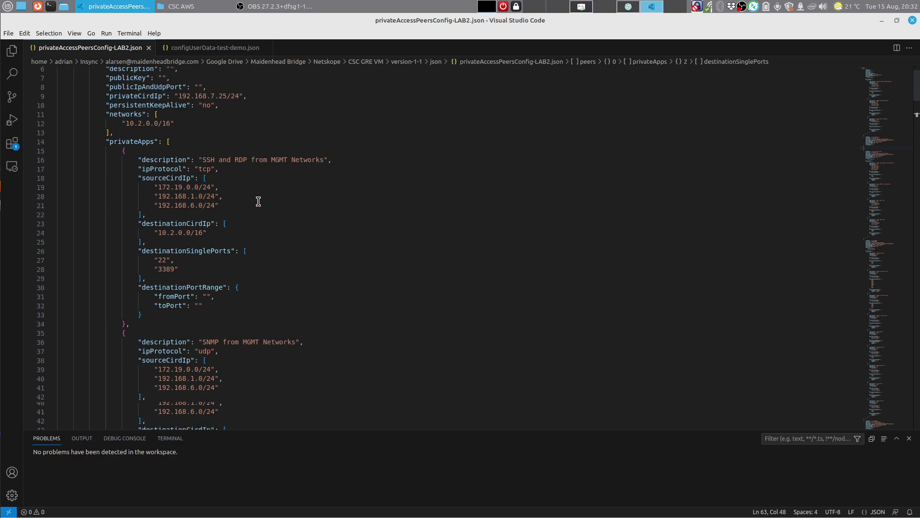
{"action": "scroll", "coordinate": [258, 201], "scroll_direction": "down", "scroll_amount": 13}
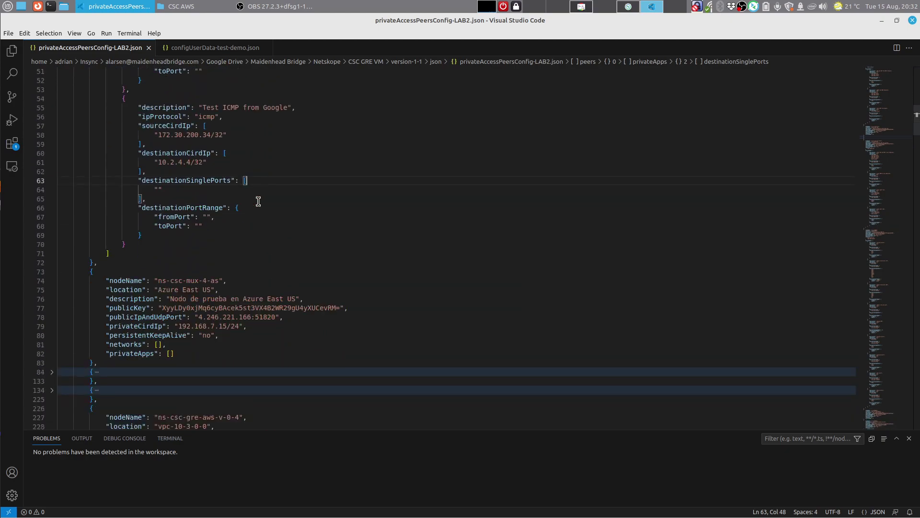
{"action": "scroll", "coordinate": [258, 202], "scroll_direction": "down", "scroll_amount": 2}
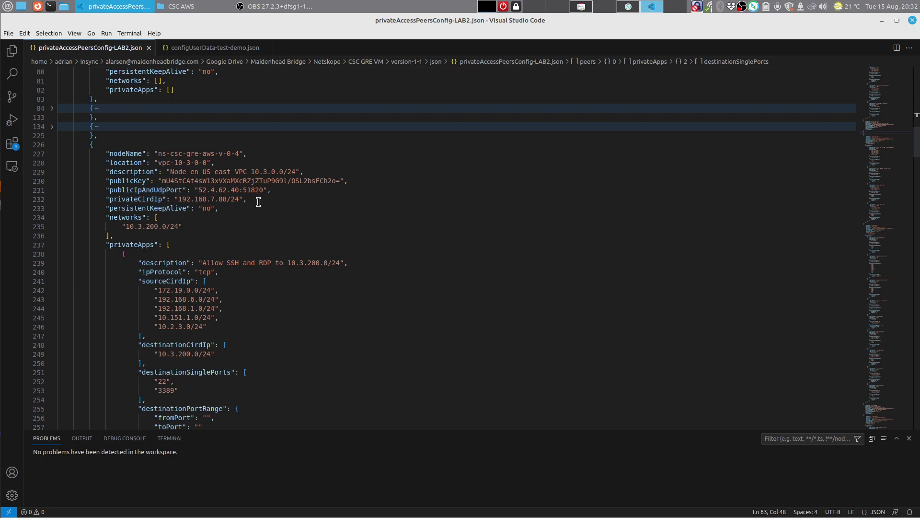
{"action": "scroll", "coordinate": [258, 201], "scroll_direction": "up", "scroll_amount": 18}
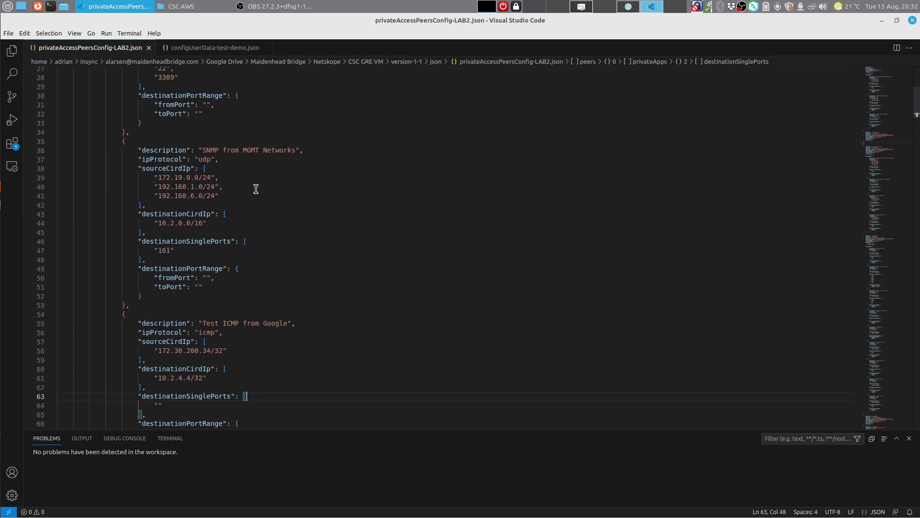
{"action": "scroll", "coordinate": [256, 189], "scroll_direction": "up", "scroll_amount": 9}
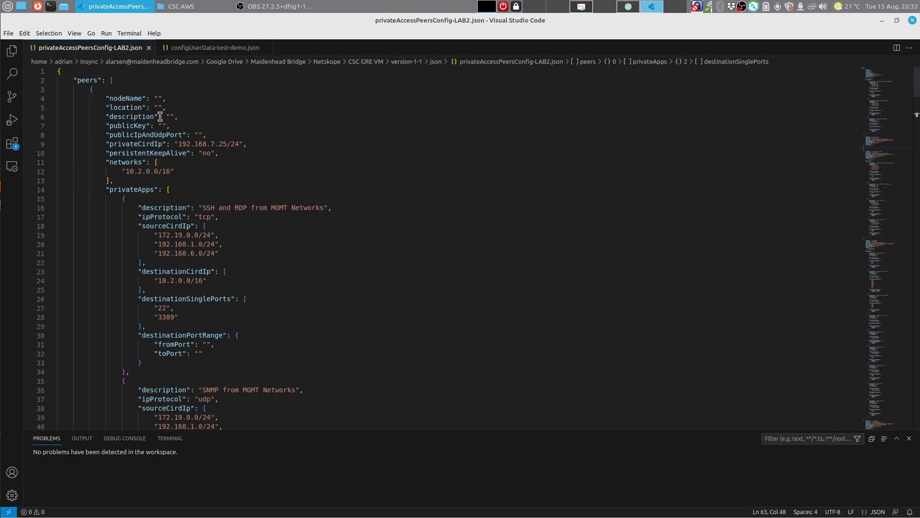
{"action": "scroll", "coordinate": [226, 218], "scroll_direction": "down", "scroll_amount": 17}
{"action": "scroll", "coordinate": [226, 215], "scroll_direction": "down", "scroll_amount": 10}
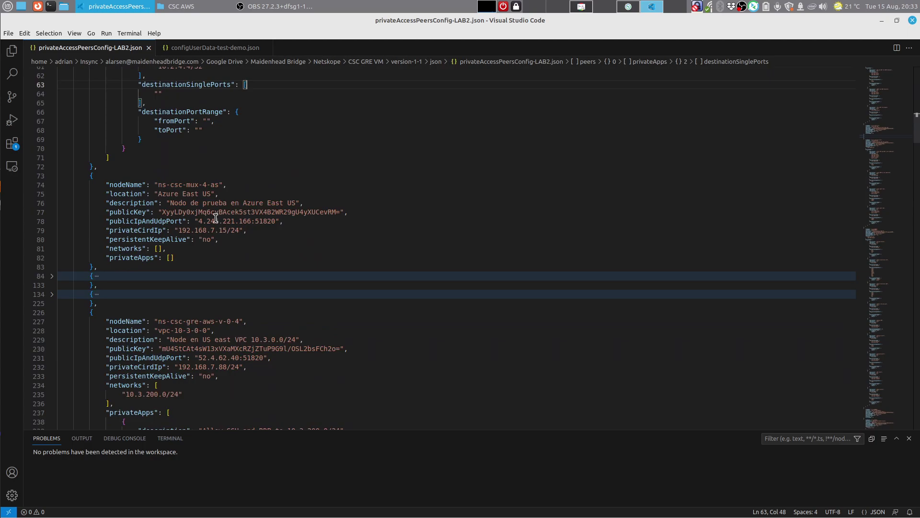
{"action": "left_click_drag", "start_coordinate": [89, 154], "coordinate": [206, 228]}
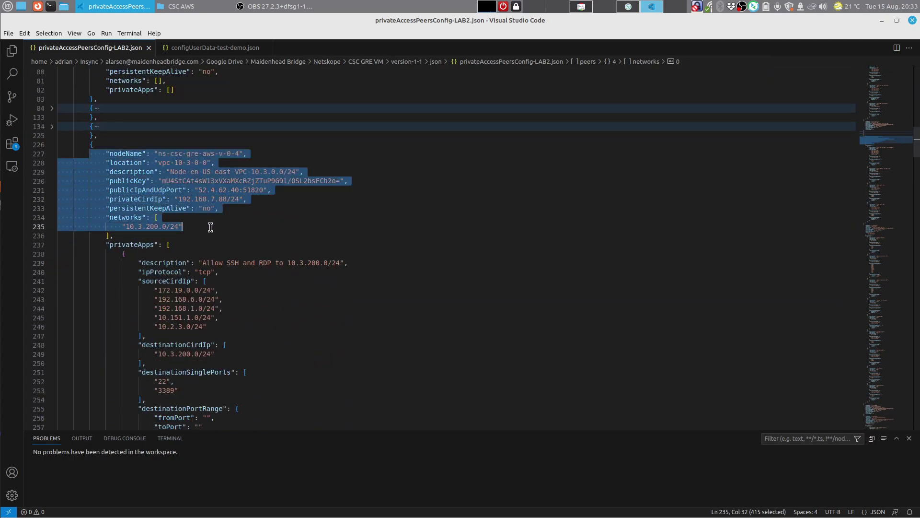
{"action": "left_click", "coordinate": [196, 227]}
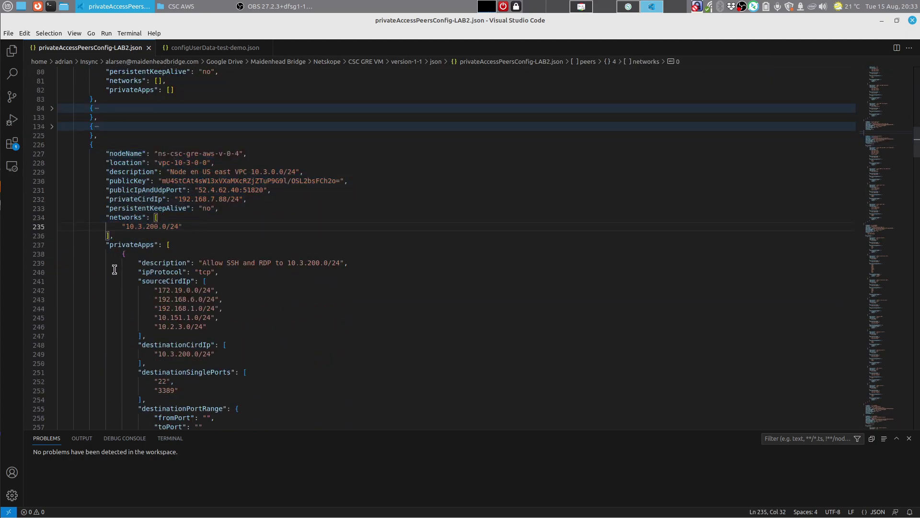
{"action": "left_click_drag", "start_coordinate": [130, 262], "coordinate": [137, 272]}
{"action": "scroll", "coordinate": [120, 256], "scroll_direction": "down", "scroll_amount": 3}
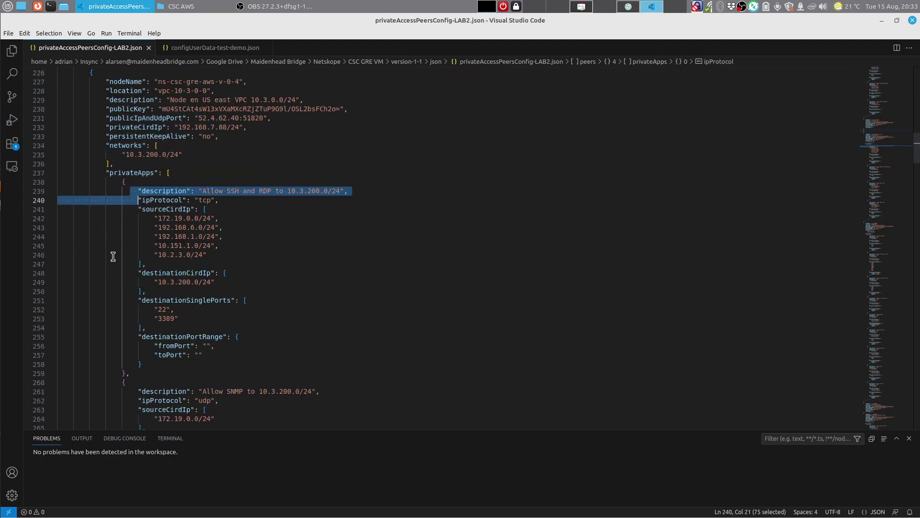
{"action": "scroll", "coordinate": [144, 369], "scroll_direction": "down", "scroll_amount": 1}
{"action": "scroll", "coordinate": [157, 383], "scroll_direction": "down", "scroll_amount": 4}
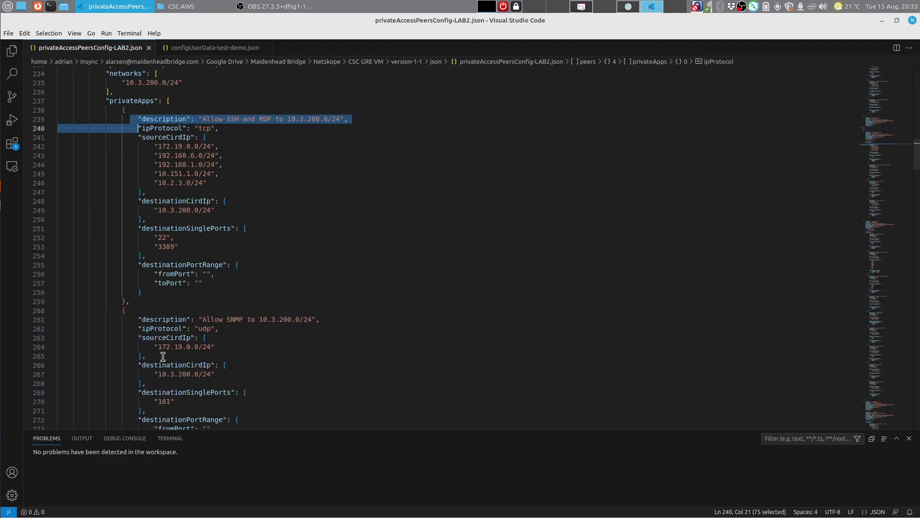
{"action": "scroll", "coordinate": [191, 346], "scroll_direction": "up", "scroll_amount": 13}
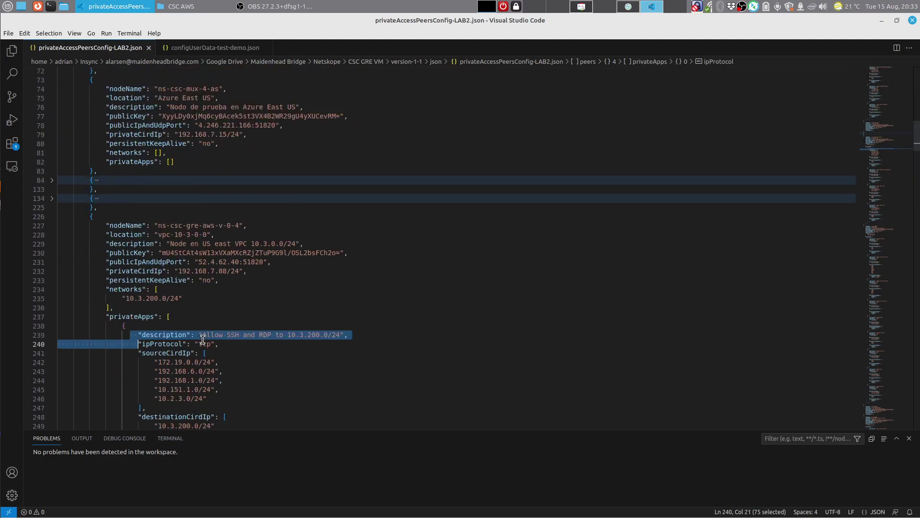
{"action": "scroll", "coordinate": [200, 339], "scroll_direction": "up", "scroll_amount": 5}
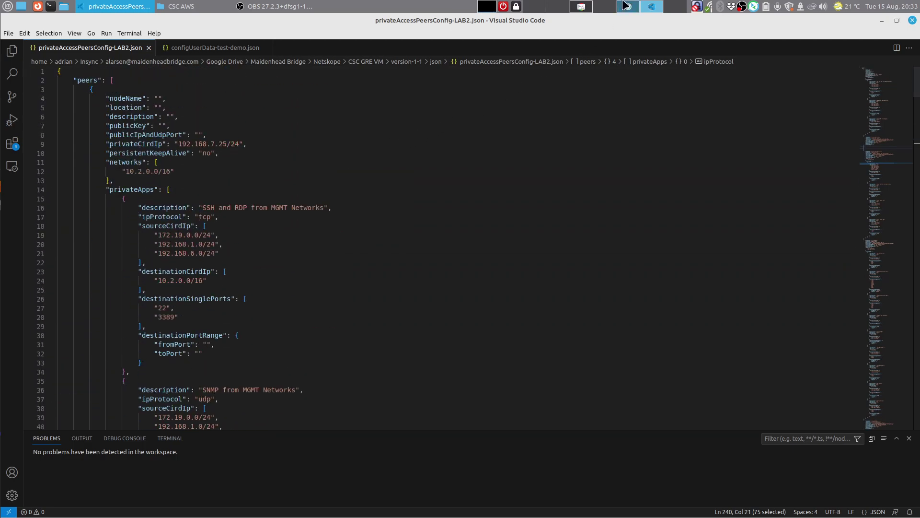
{"action": "left_click", "coordinate": [215, 48]}
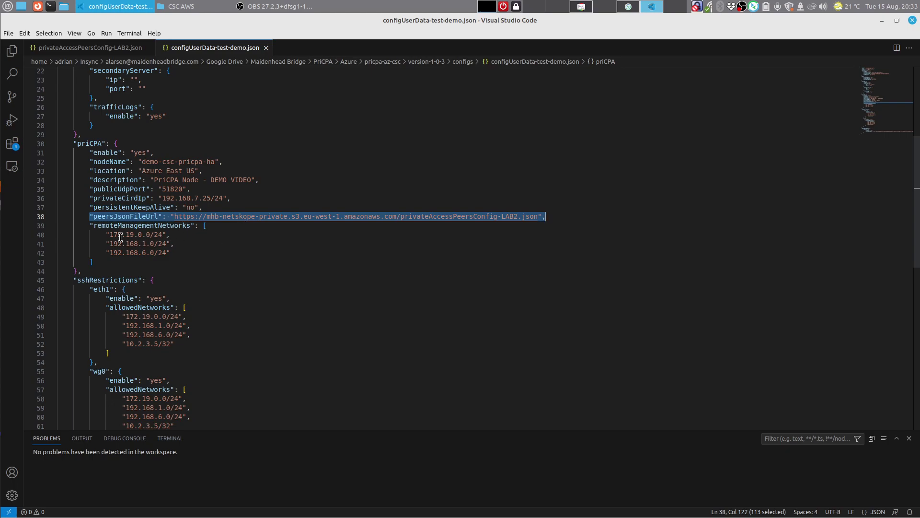
{"action": "left_click_drag", "start_coordinate": [97, 235], "coordinate": [174, 250]}
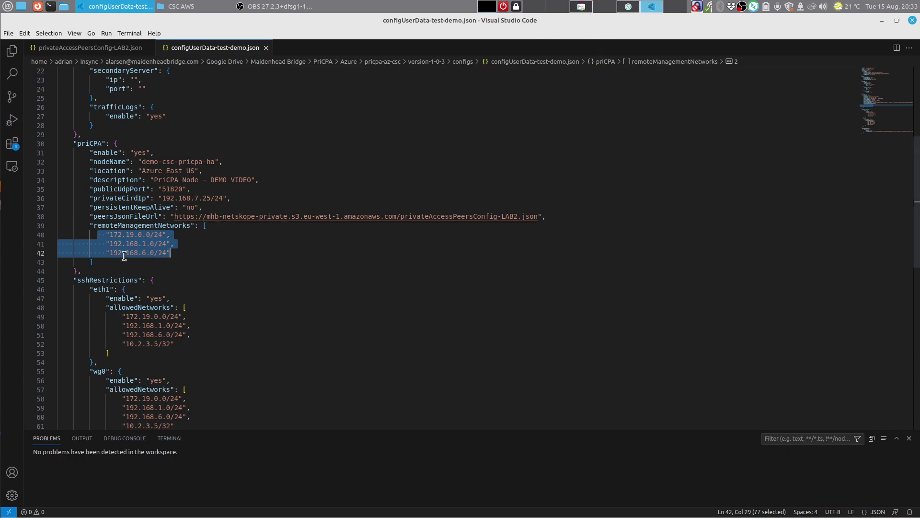
Step: Check the Azure East US network diagram on page 5 of the PDF, then return to the JSON config
{"action": "left_click", "coordinate": [581, 6]}
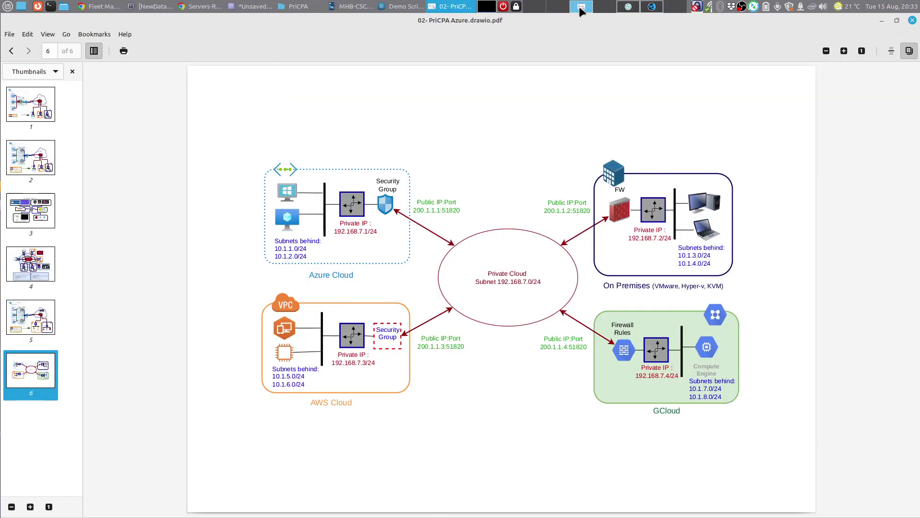
{"action": "left_click", "coordinate": [38, 327]}
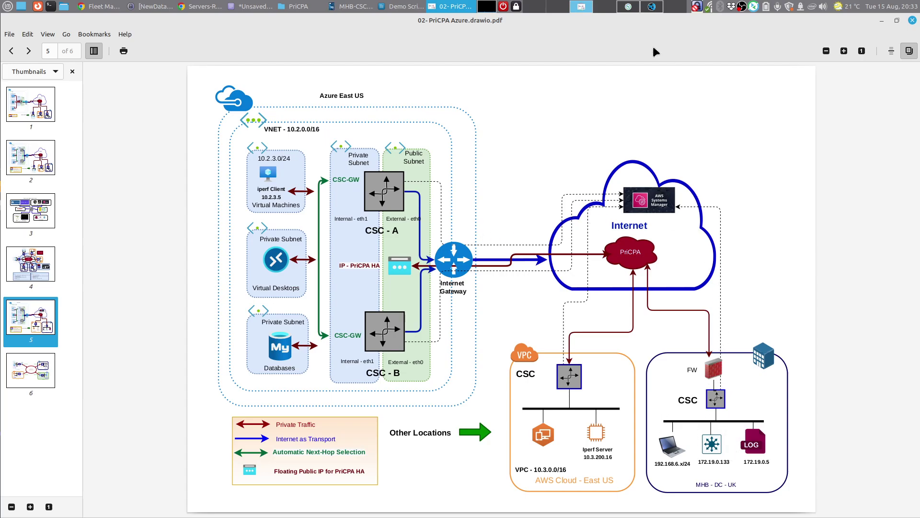
{"action": "left_click", "coordinate": [655, 9]}
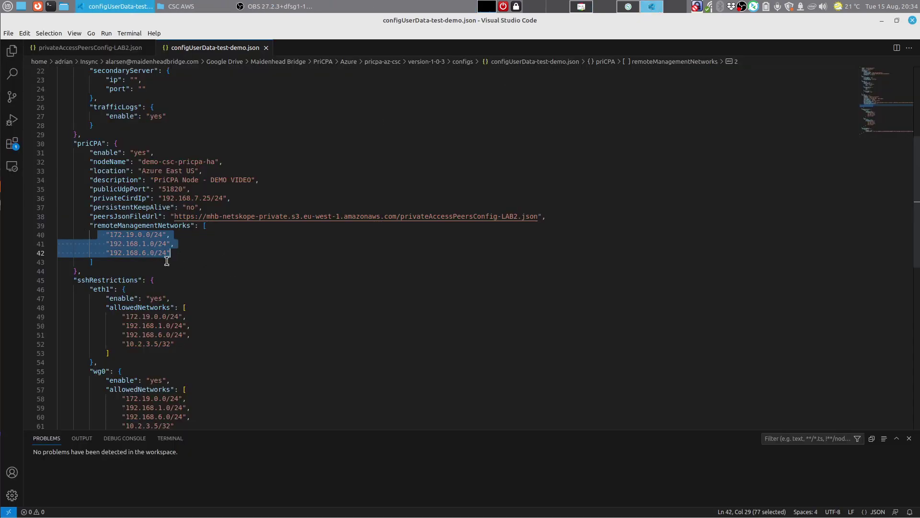
Step: Highlight the whole priCPA settings block for review, then clear it
{"action": "left_click_drag", "start_coordinate": [82, 271], "coordinate": [52, 143]}
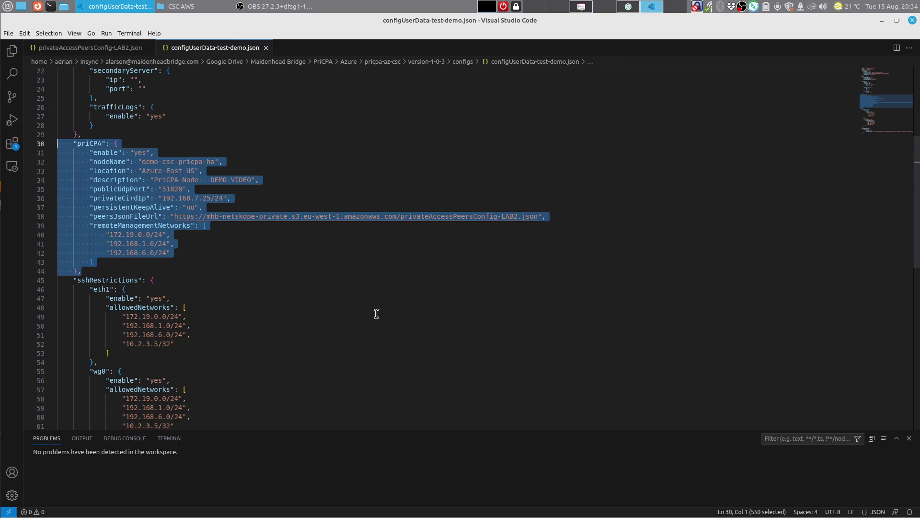
{"action": "left_click", "coordinate": [367, 299]}
{"action": "scroll", "coordinate": [367, 301], "scroll_direction": "down", "scroll_amount": 4}
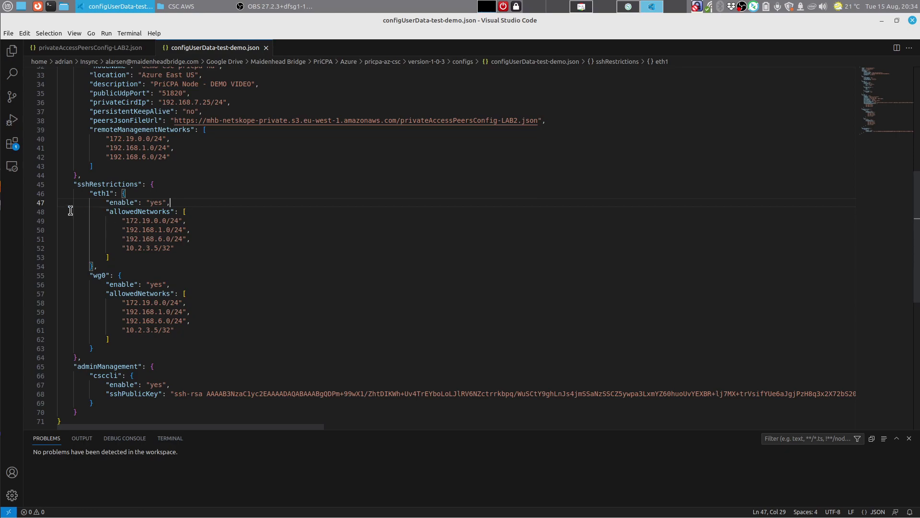
Step: Review sshRestrictions, highlighting the eth1 allowed networks and the 10.2.3.5/32 entry
{"action": "left_click_drag", "start_coordinate": [65, 187], "coordinate": [149, 184]}
{"action": "left_click_drag", "start_coordinate": [78, 194], "coordinate": [122, 349]}
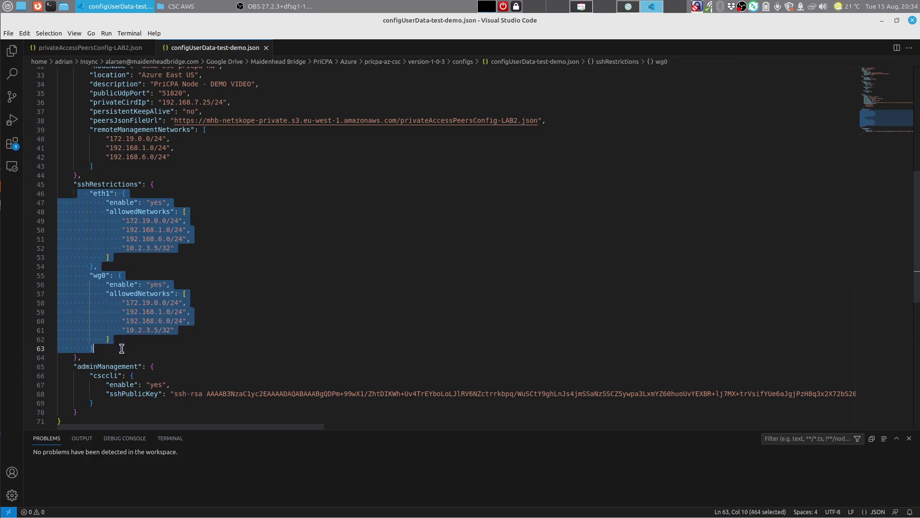
{"action": "left_click", "coordinate": [121, 349]}
{"action": "left_click_drag", "start_coordinate": [122, 221], "coordinate": [205, 238]}
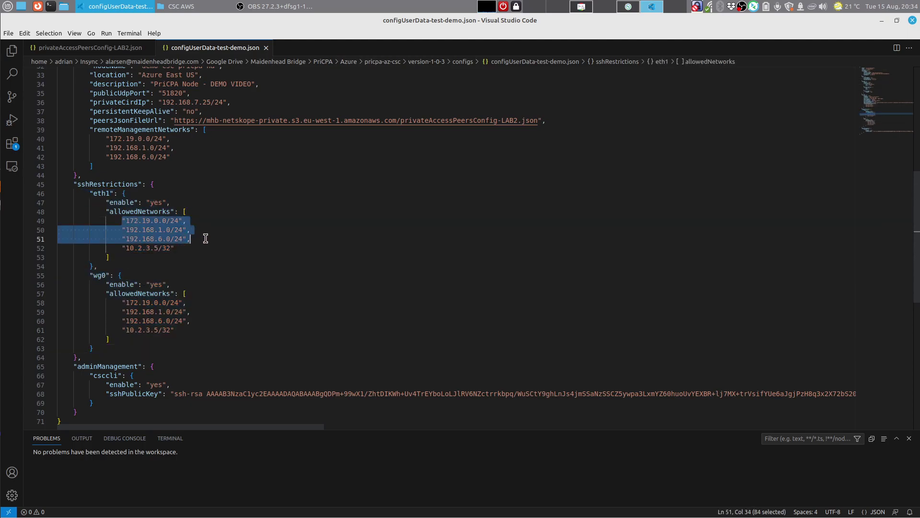
{"action": "left_click_drag", "start_coordinate": [118, 248], "coordinate": [175, 248]}
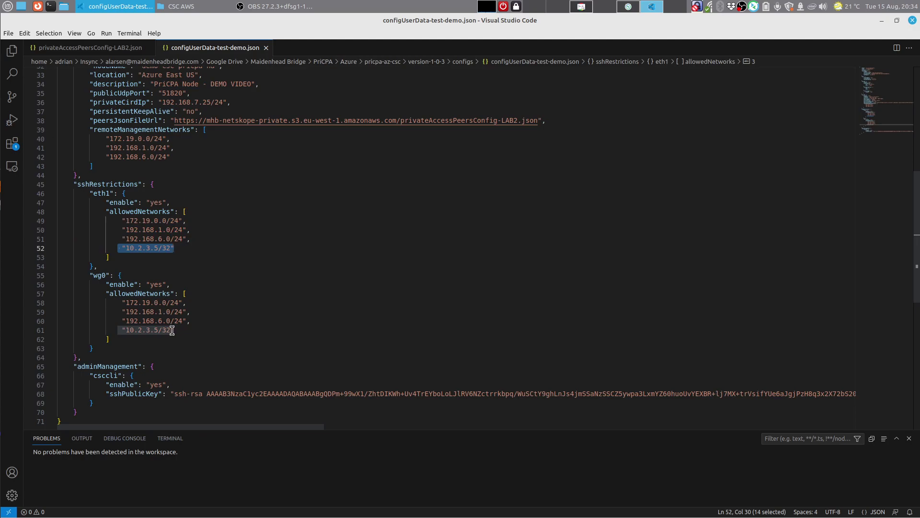
Step: Review the adminManagement csccli entry, then bring the network diagram PDF forward
{"action": "scroll", "coordinate": [307, 295], "scroll_direction": "down", "scroll_amount": 3}
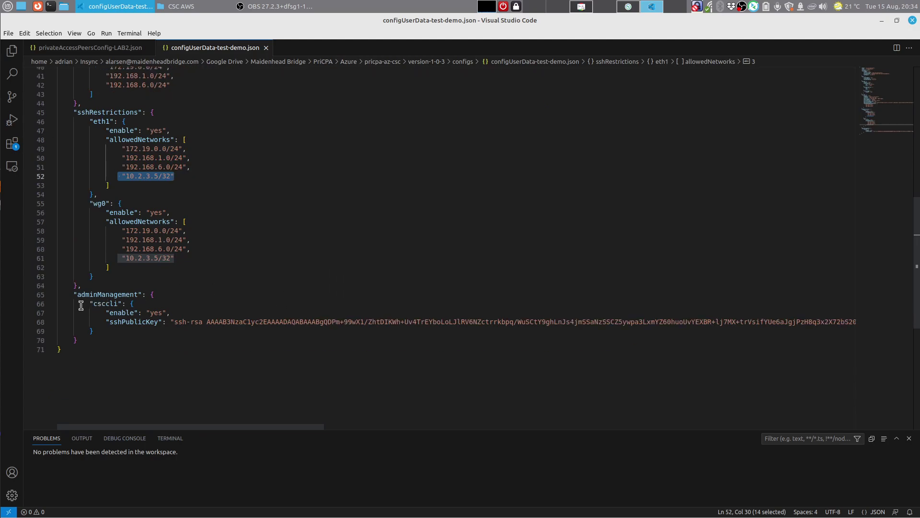
{"action": "left_click_drag", "start_coordinate": [82, 304], "coordinate": [156, 305]}
{"action": "left_click", "coordinate": [205, 291]}
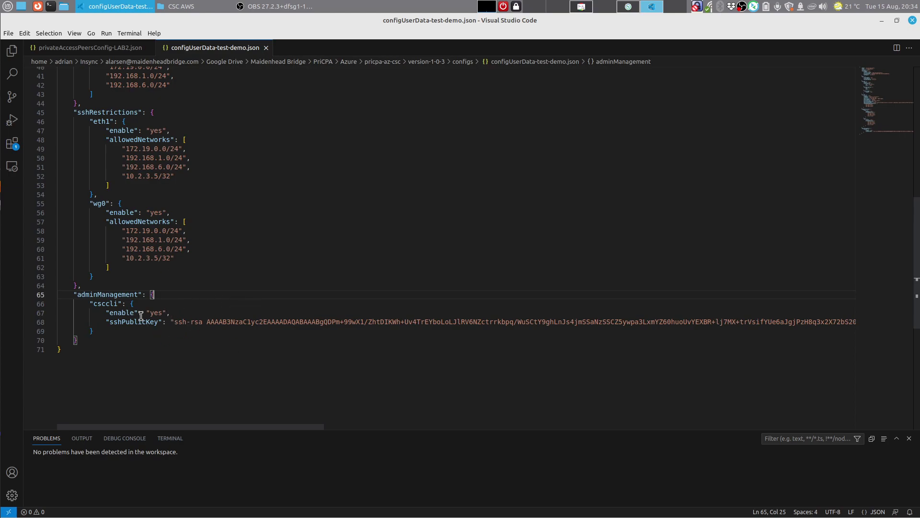
{"action": "scroll", "coordinate": [278, 254], "scroll_direction": "up", "scroll_amount": 2}
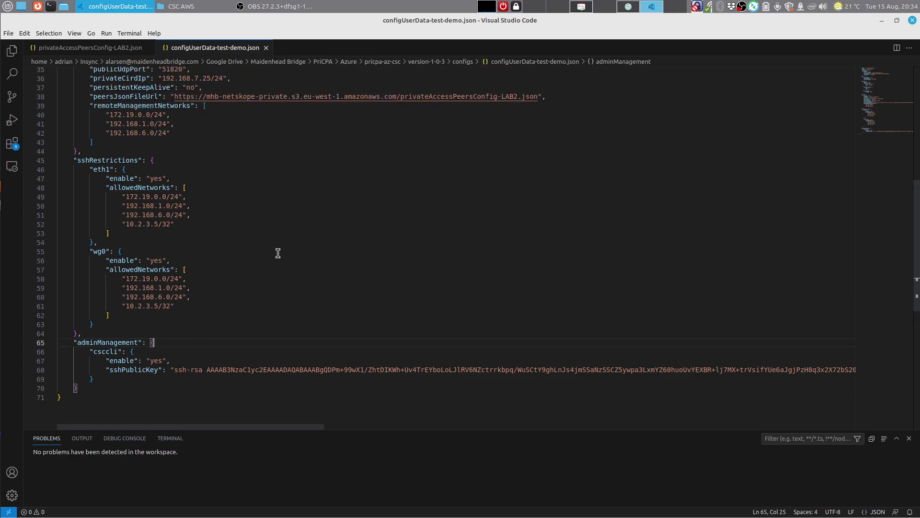
{"action": "left_click", "coordinate": [582, 10]}
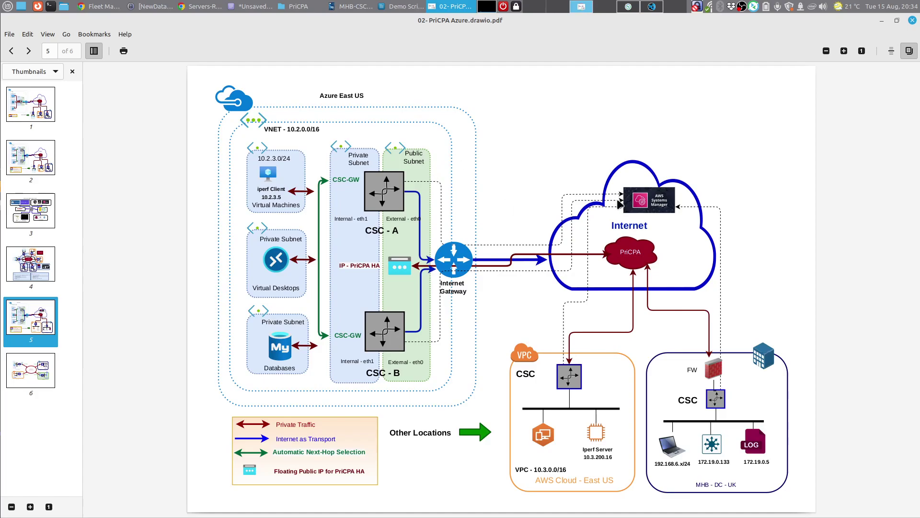
Step: View the page 3 CSC PriCPA tooling overview diagram, then go back to the JSON config
{"action": "left_click", "coordinate": [39, 222]}
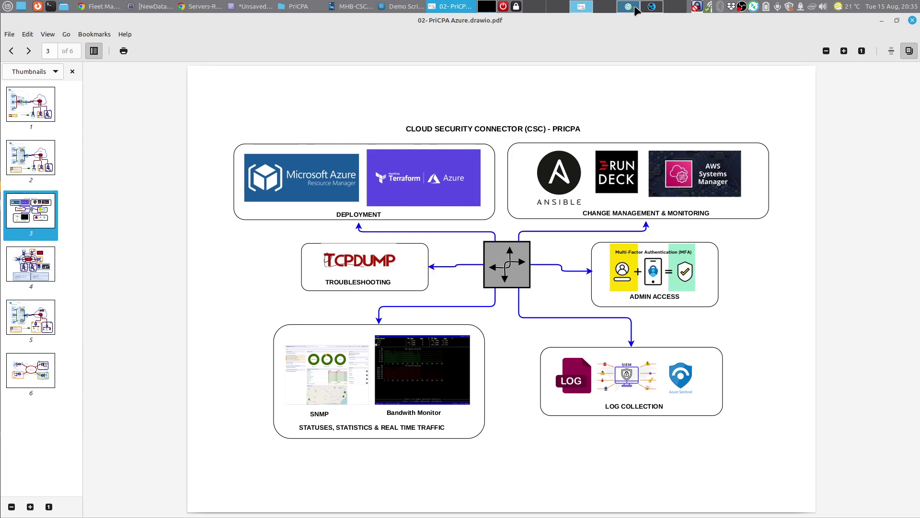
{"action": "left_click", "coordinate": [652, 7]}
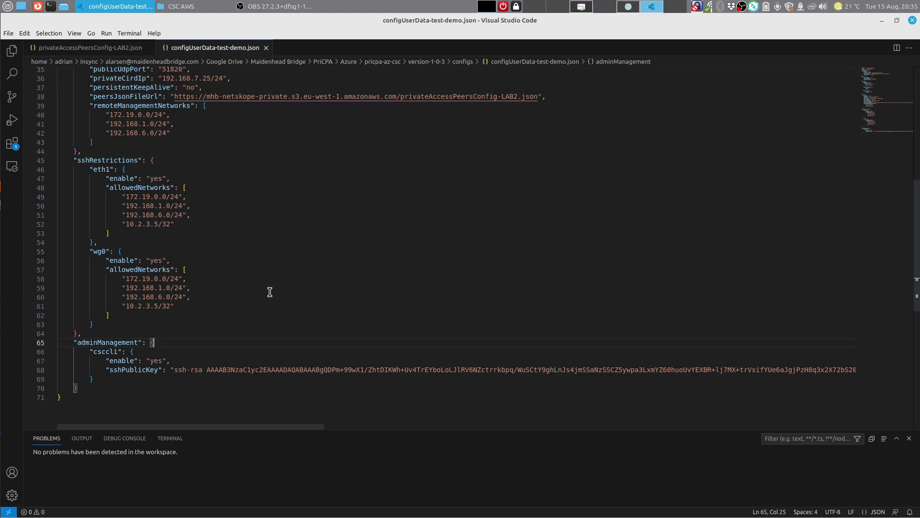
Step: Leave the config file and bring up the Azure Marketplace results for maidenhead in Chrome
{"action": "scroll", "coordinate": [270, 291], "scroll_direction": "up", "scroll_amount": 3}
{"action": "scroll", "coordinate": [292, 268], "scroll_direction": "up", "scroll_amount": 9}
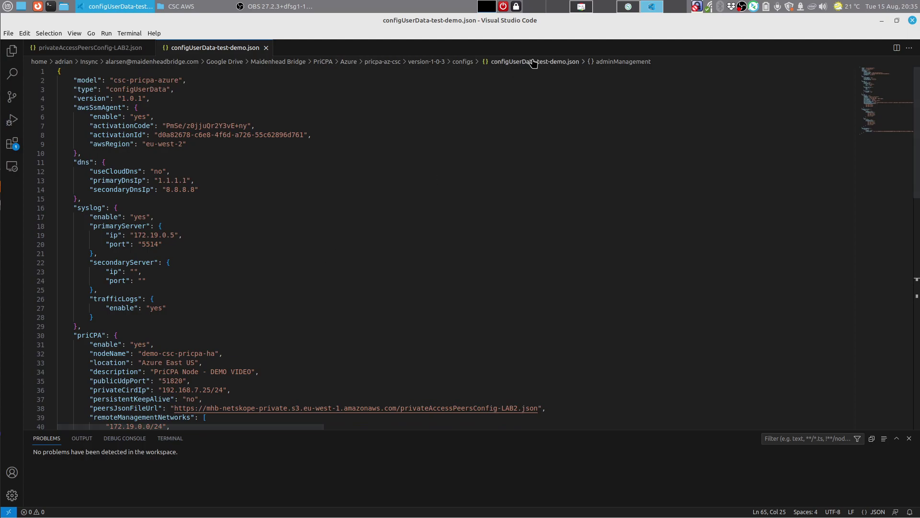
{"action": "left_click", "coordinate": [586, 7]}
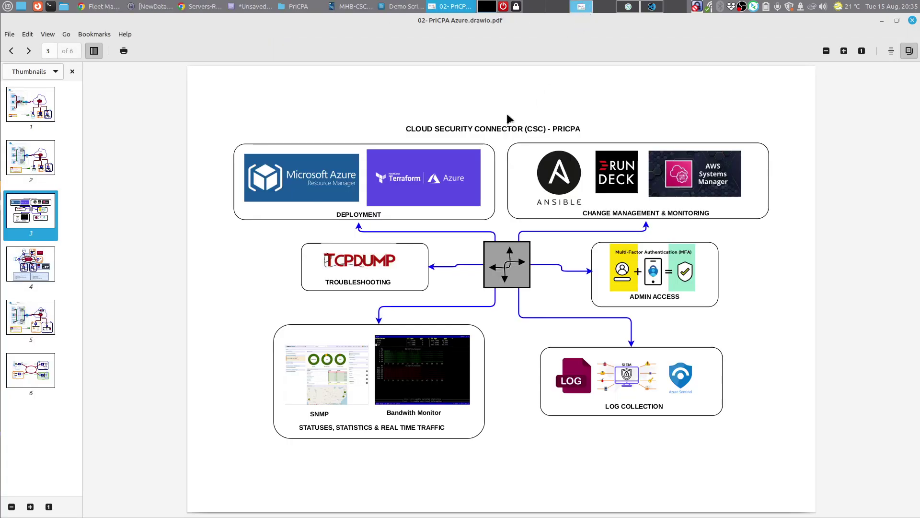
{"action": "left_click", "coordinate": [208, 8]}
{"action": "left_click", "coordinate": [401, 35]}
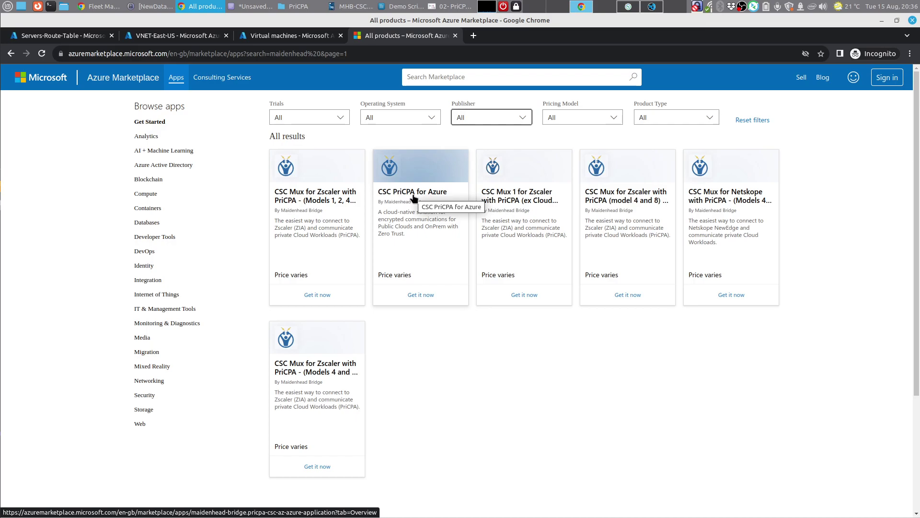
Step: Choose Get it now on CSC PriCPA for Azure and sign in with the account e-mail
{"action": "left_click", "coordinate": [422, 295]}
{"action": "left_click", "coordinate": [407, 309]}
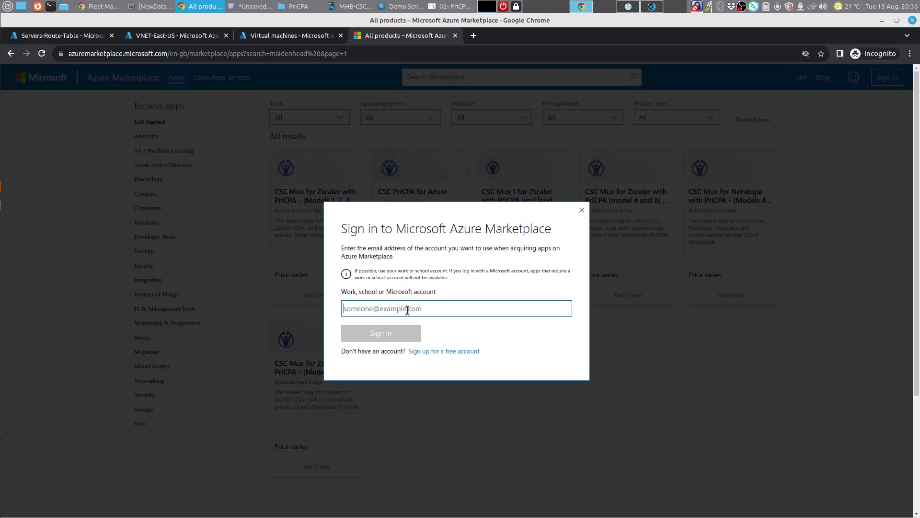
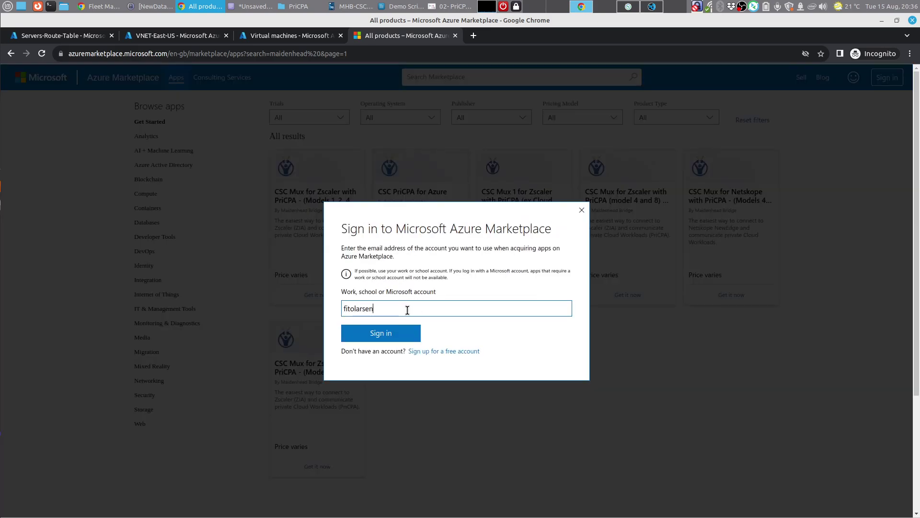
{"action": "key", "text": "Return"}
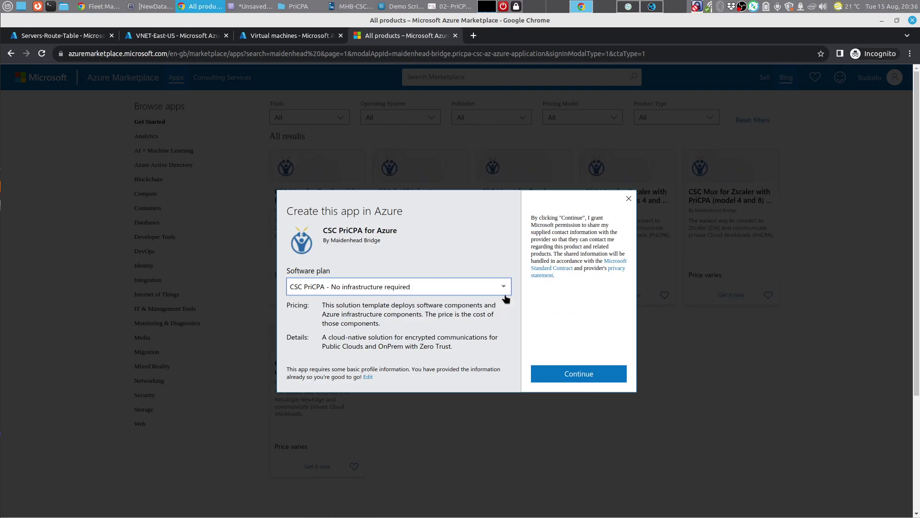
Step: Select the Availability Zones software plan and continue to the Azure portal
{"action": "left_click", "coordinate": [507, 284]}
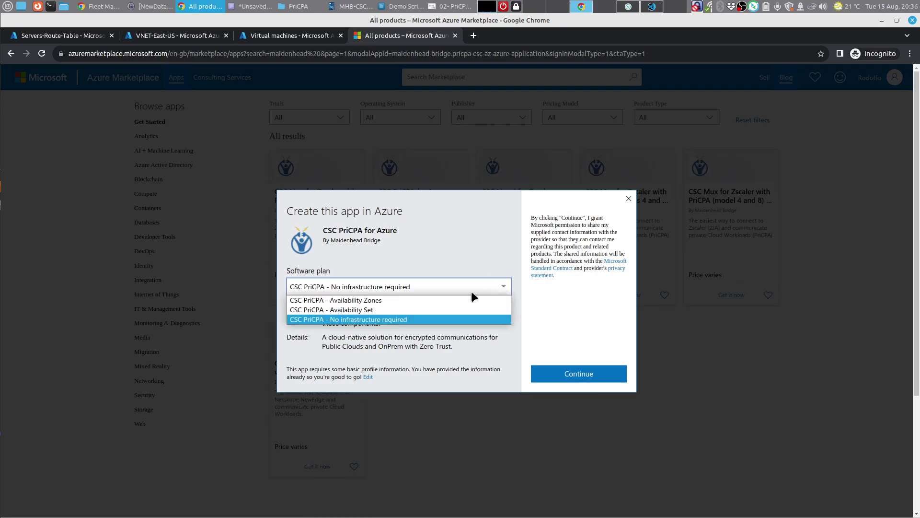
{"action": "left_click", "coordinate": [457, 300]}
{"action": "left_click", "coordinate": [572, 372]}
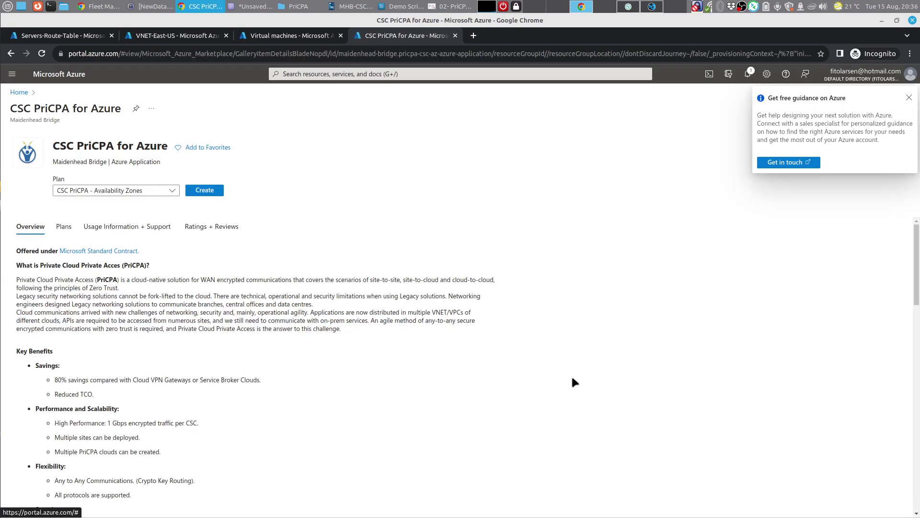
Step: Close the guidance popup and keep the Availability Zones plan
{"action": "left_click", "coordinate": [908, 98]}
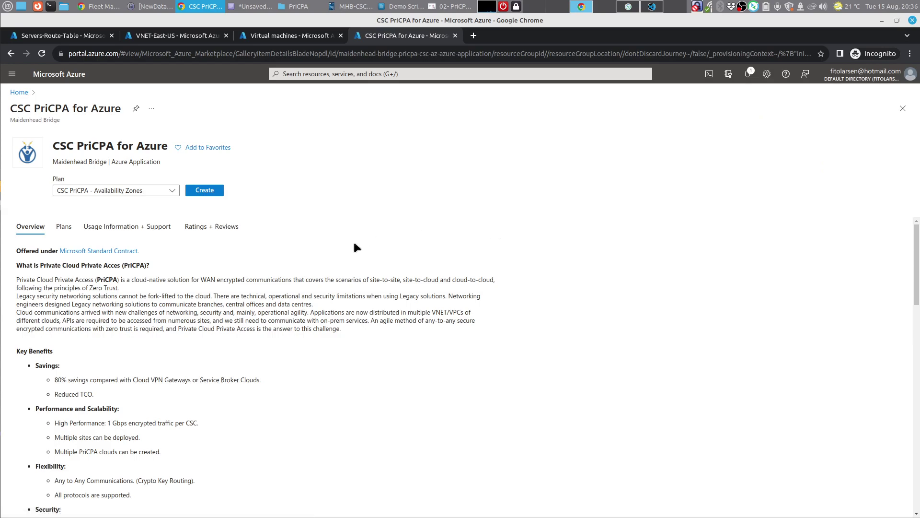
{"action": "left_click", "coordinate": [172, 192]}
{"action": "left_click", "coordinate": [172, 192]}
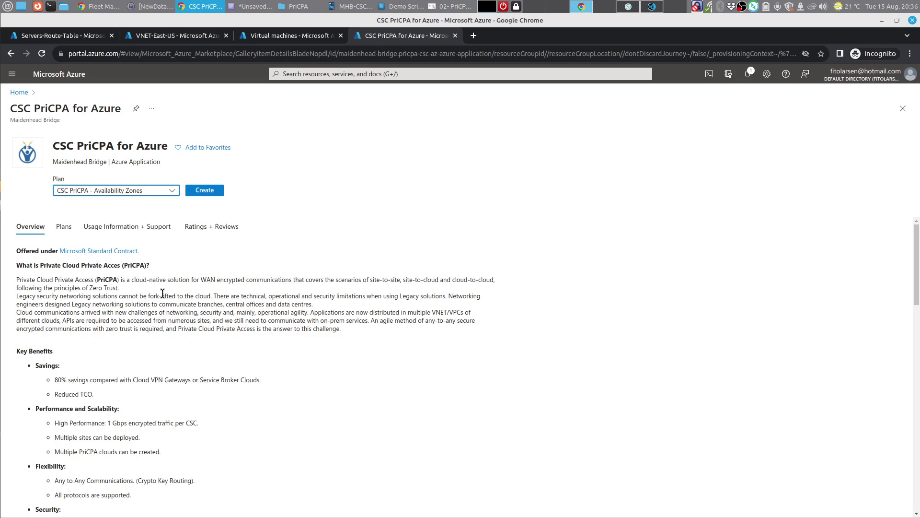
Step: Show the Plans tab pricing and highlight the 1 core requirement
{"action": "scroll", "coordinate": [192, 410], "scroll_direction": "down", "scroll_amount": 3}
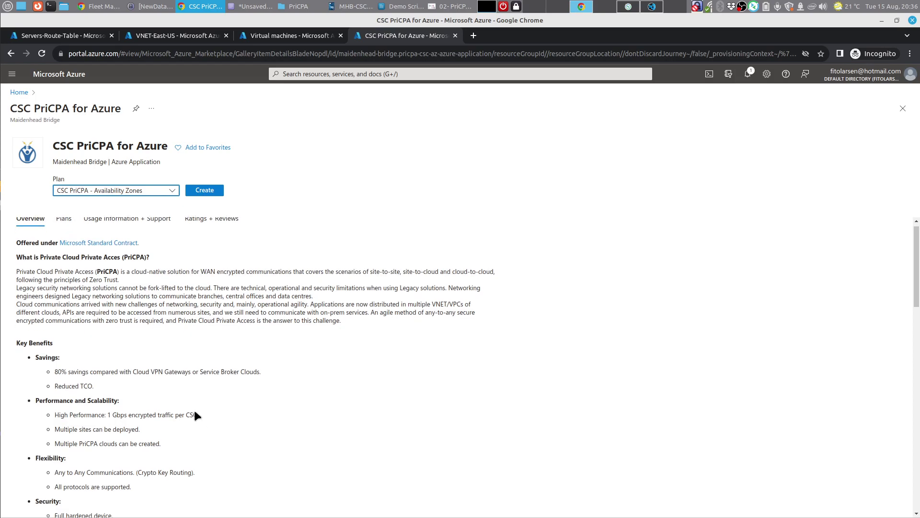
{"action": "scroll", "coordinate": [193, 410], "scroll_direction": "down", "scroll_amount": 10}
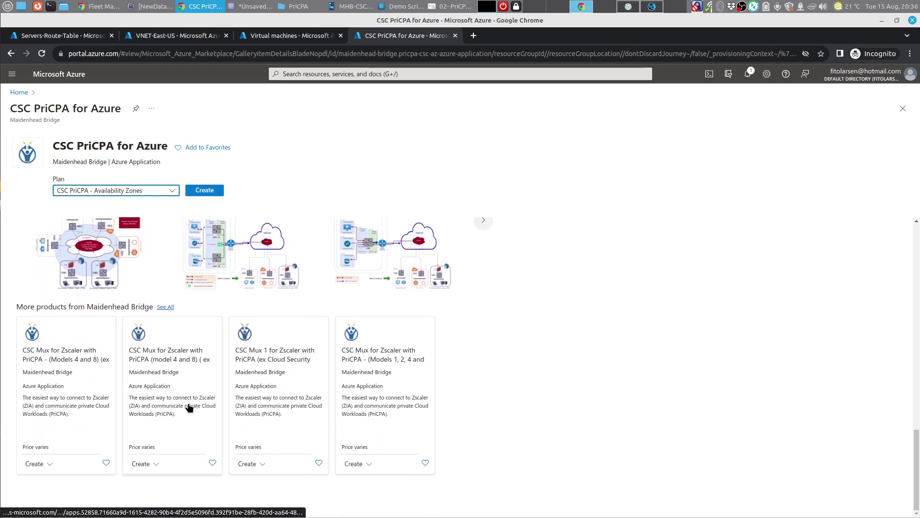
{"action": "scroll", "coordinate": [150, 284], "scroll_direction": "up", "scroll_amount": 13}
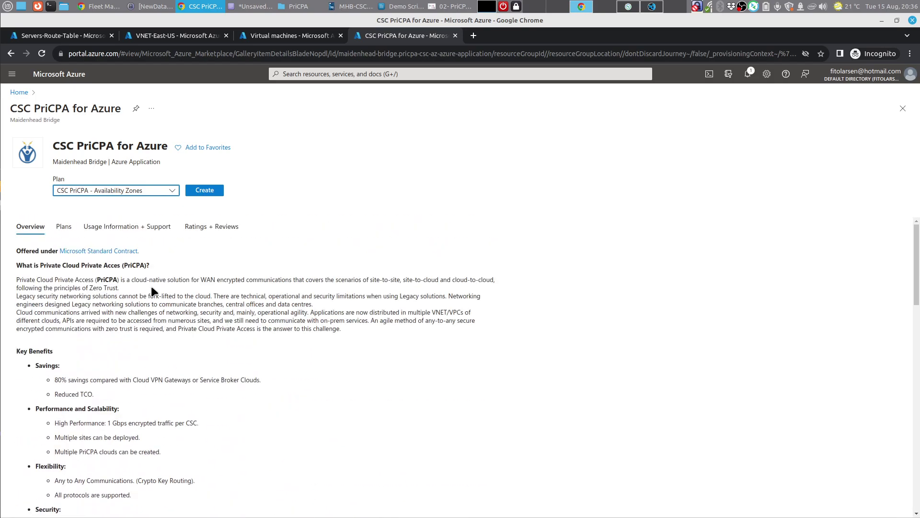
{"action": "left_click", "coordinate": [65, 228]}
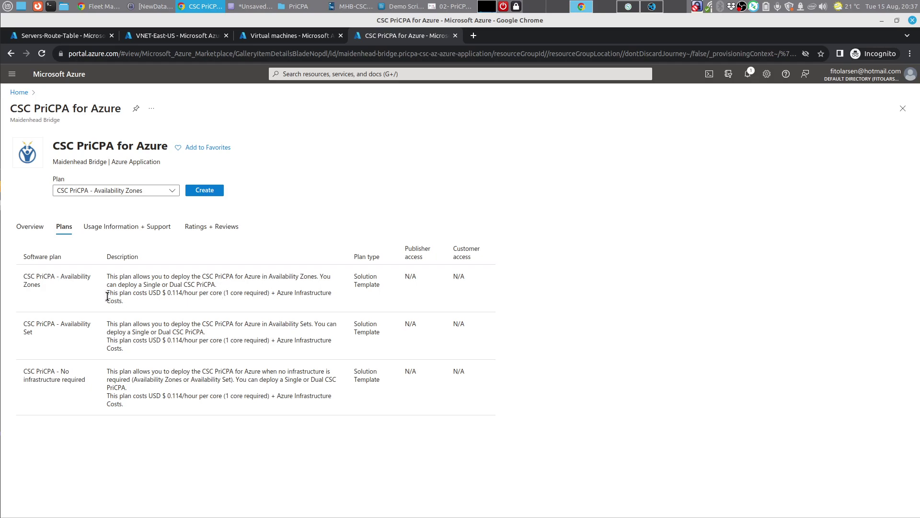
{"action": "left_click_drag", "start_coordinate": [243, 294], "coordinate": [224, 297]}
Step: Start the Create wizard and choose the CSC-East-US resource group
{"action": "left_click", "coordinate": [211, 191]}
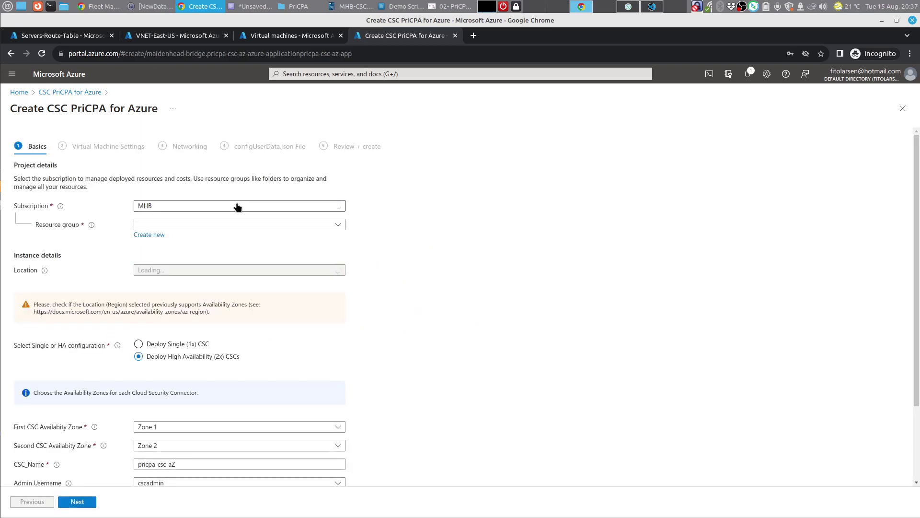
{"action": "left_click", "coordinate": [190, 225]}
{"action": "type", "text": "csc"}
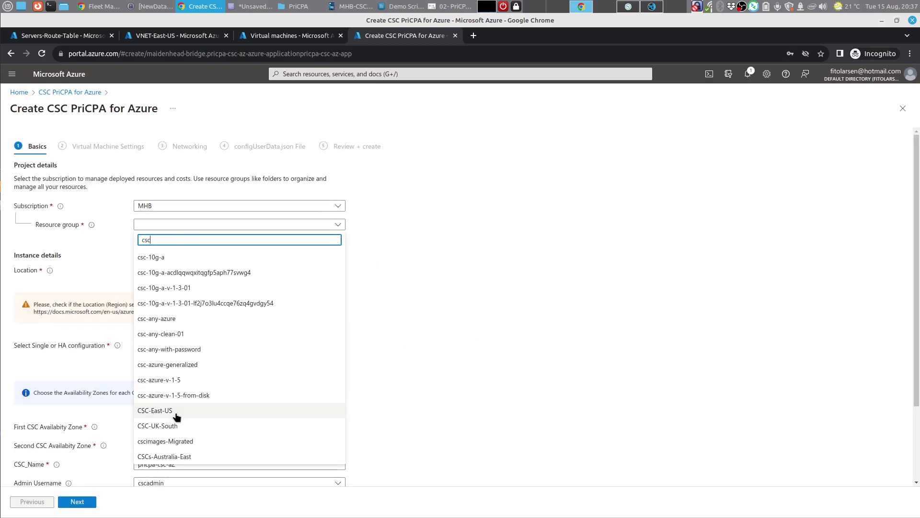
{"action": "left_click", "coordinate": [174, 410]}
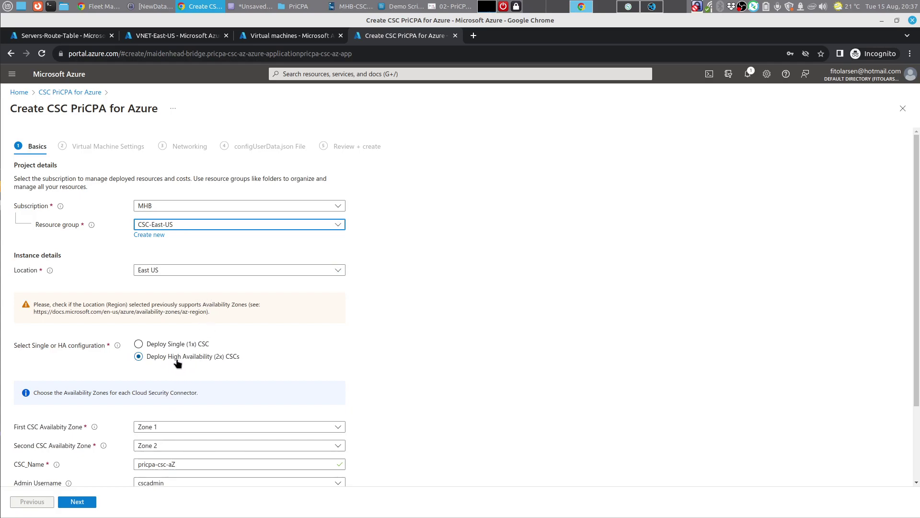
Step: Set CSC_Name to demo-csc-pricpa-ha, copied from the config's nodeName
{"action": "scroll", "coordinate": [463, 314], "scroll_direction": "down", "scroll_amount": 3}
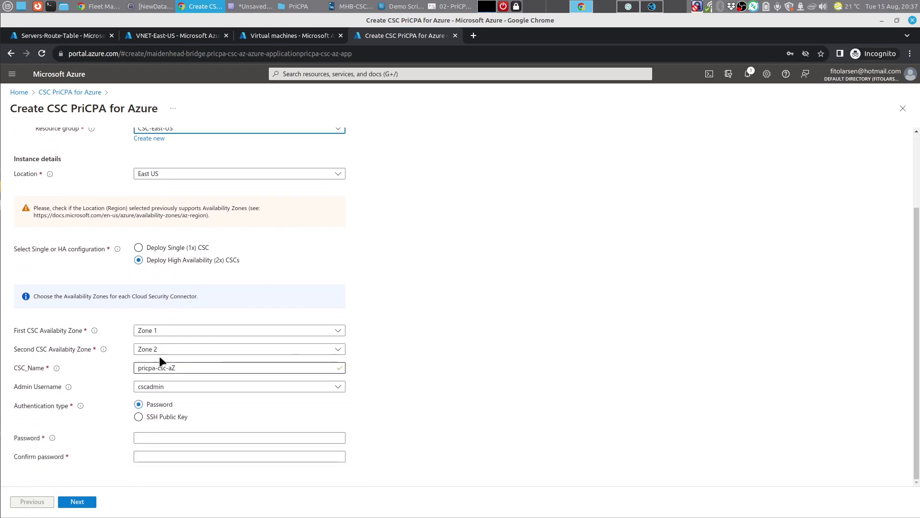
{"action": "left_click", "coordinate": [166, 371]}
{"action": "left_click_drag", "start_coordinate": [177, 367], "coordinate": [127, 363]}
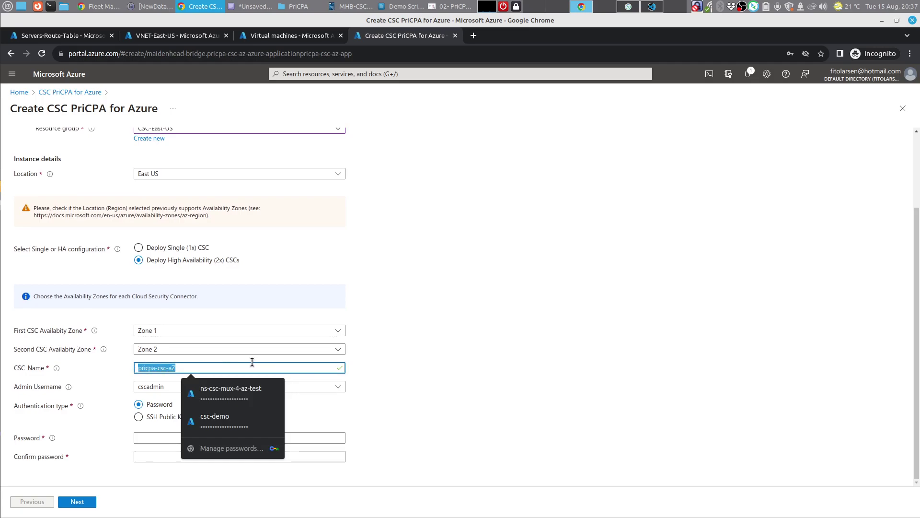
{"action": "type", "text": "demo-"}
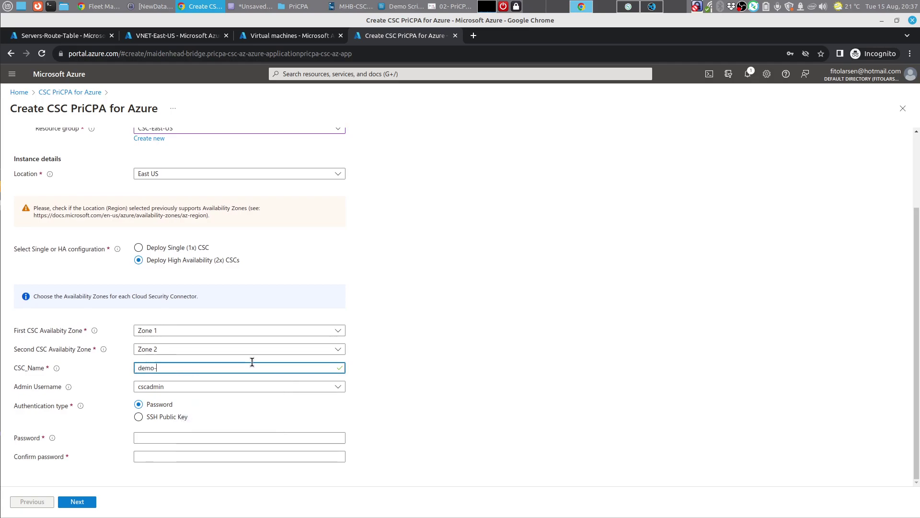
{"action": "left_click", "coordinate": [652, 6]}
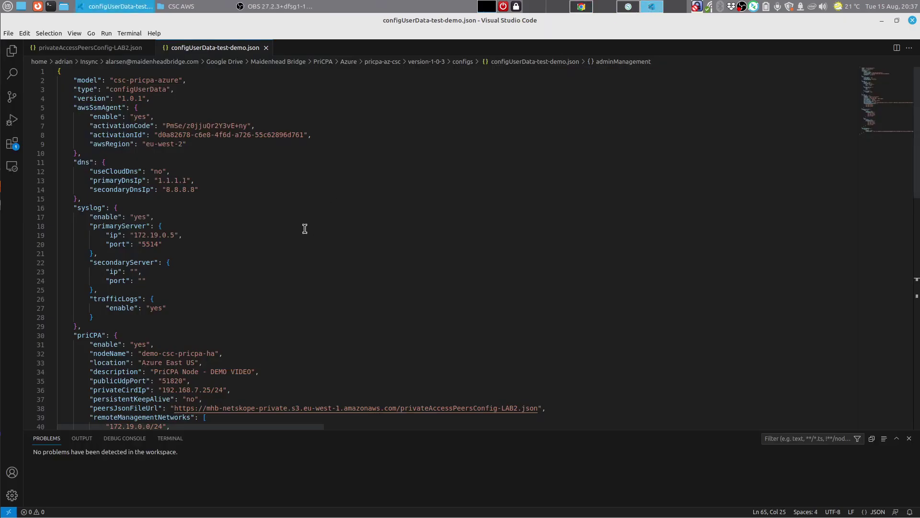
{"action": "scroll", "coordinate": [246, 223], "scroll_direction": "down", "scroll_amount": 3}
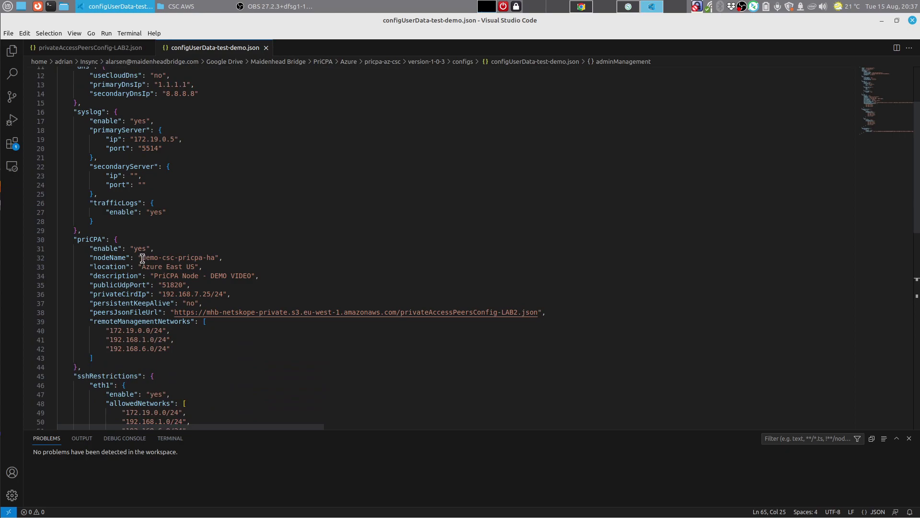
{"action": "left_click_drag", "start_coordinate": [142, 258], "coordinate": [214, 258]}
{"action": "right_click", "coordinate": [214, 258]}
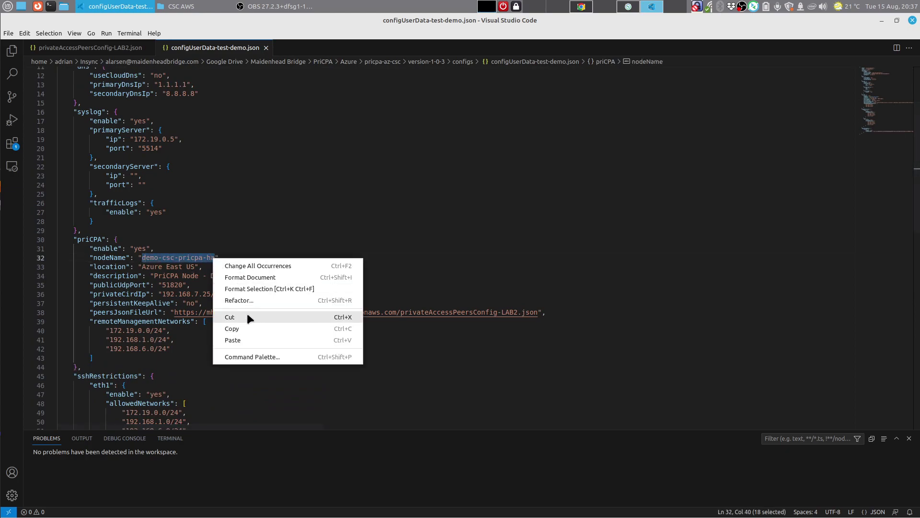
{"action": "left_click", "coordinate": [247, 328]}
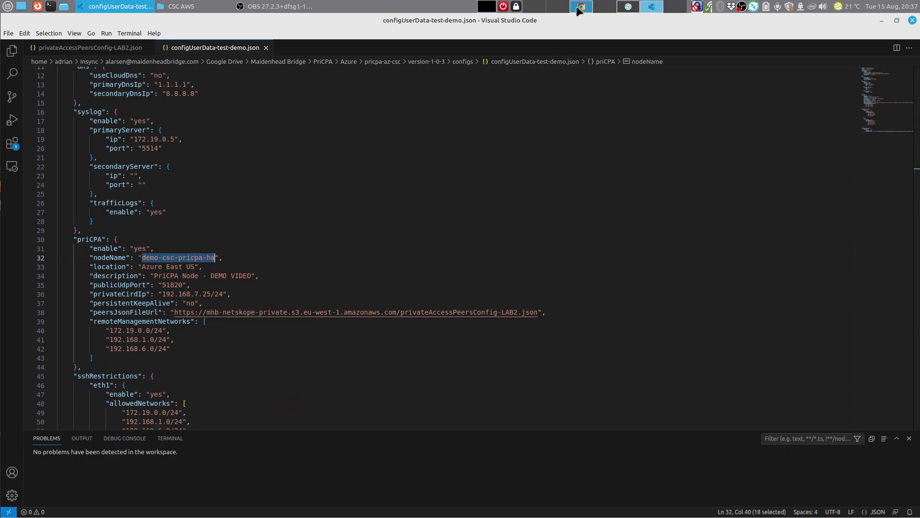
{"action": "left_click", "coordinate": [578, 6]}
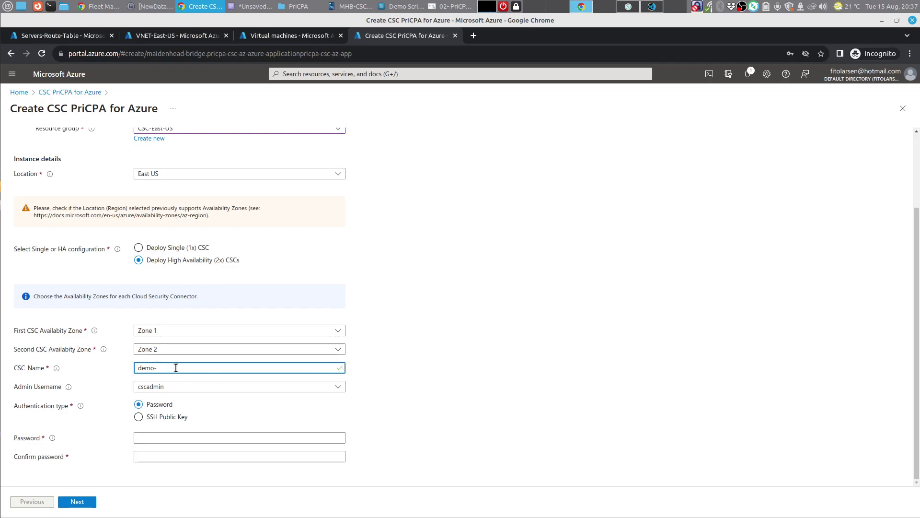
{"action": "key", "text": "ctrl+a"}
{"action": "key", "text": "ctrl+v"}
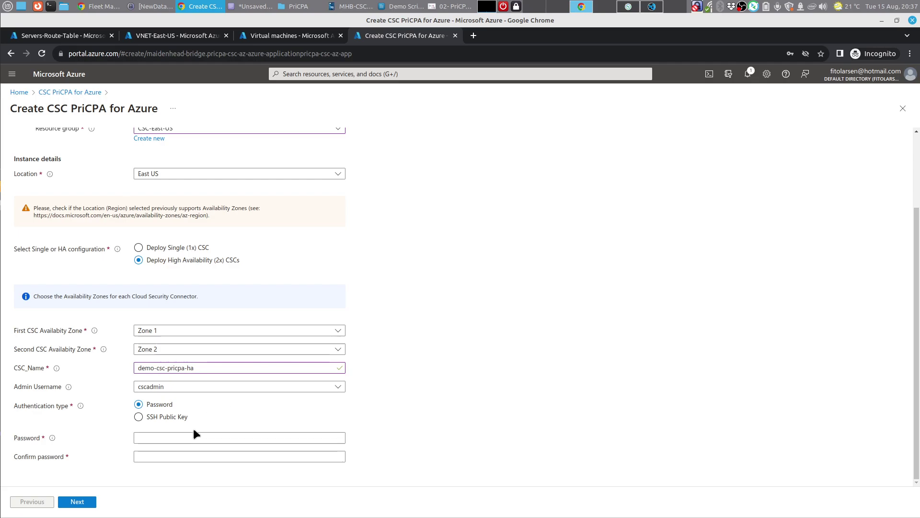
Step: Fill the admin password from a saved suggestion and type the confirm password
{"action": "left_click", "coordinate": [178, 437]}
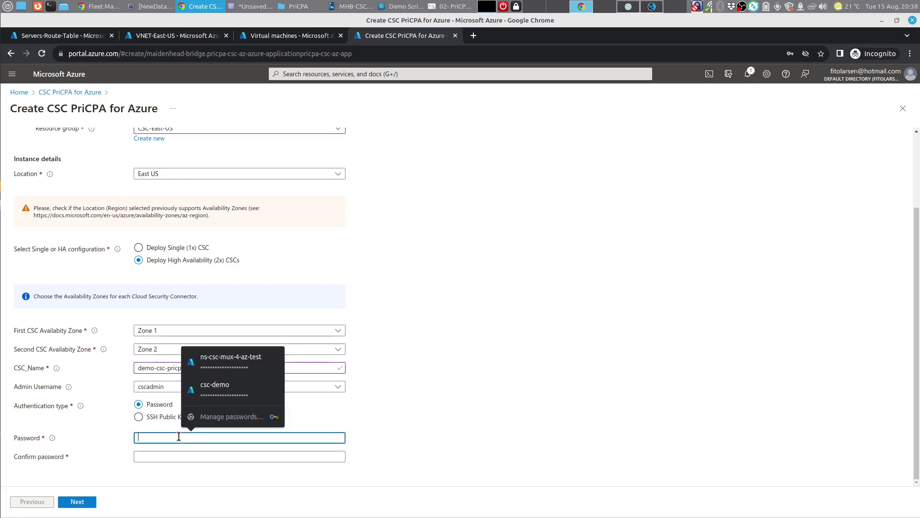
{"action": "left_click", "coordinate": [239, 355]}
{"action": "left_click", "coordinate": [171, 456]}
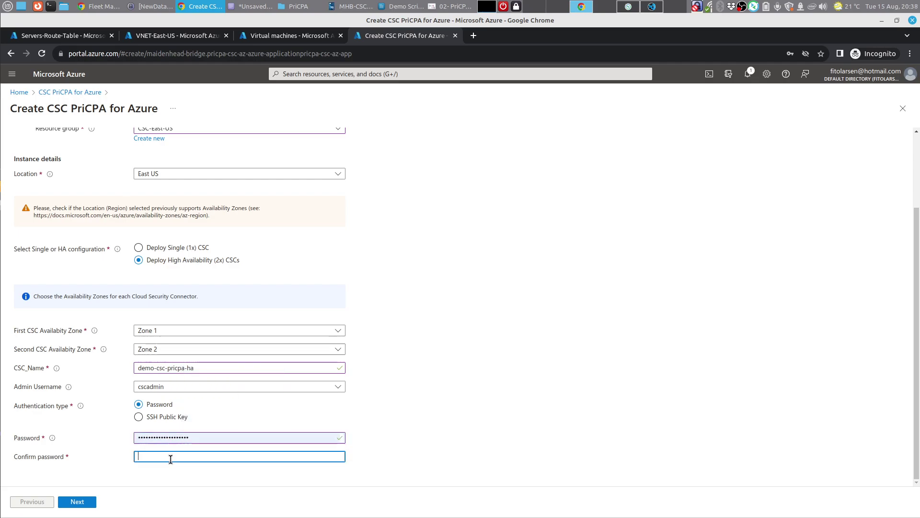
{"action": "type", "text": "••••••••••"}
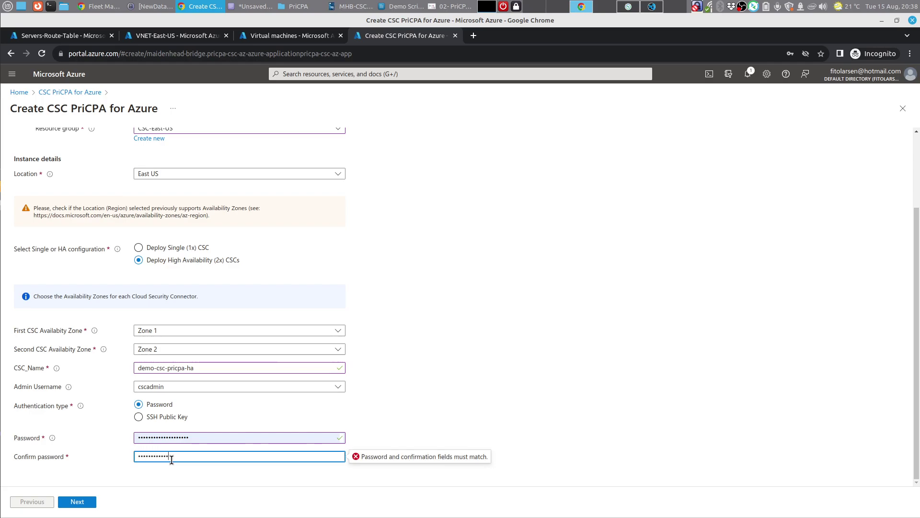
{"action": "type", "text": "•••"}
Step: Keep Standard_LRS disk storage in the virtual machine settings and move to networking
{"action": "left_click", "coordinate": [77, 501]}
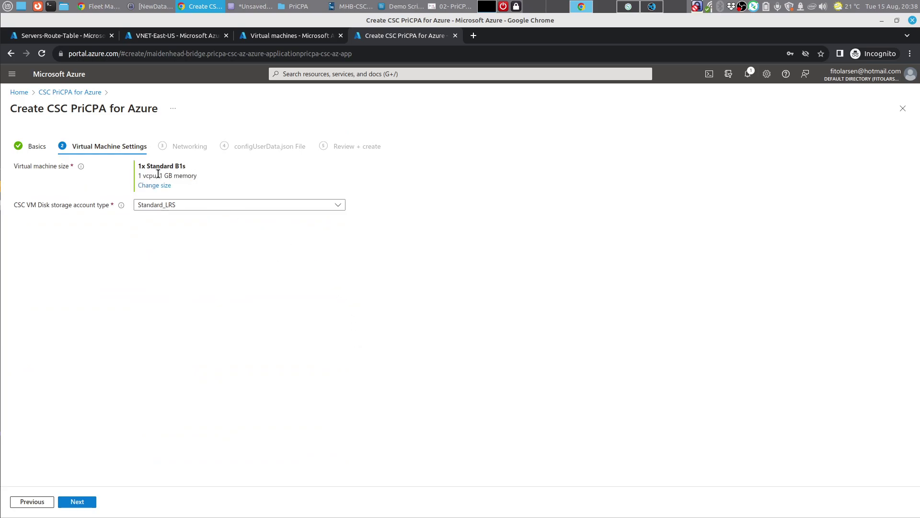
{"action": "left_click", "coordinate": [182, 206]}
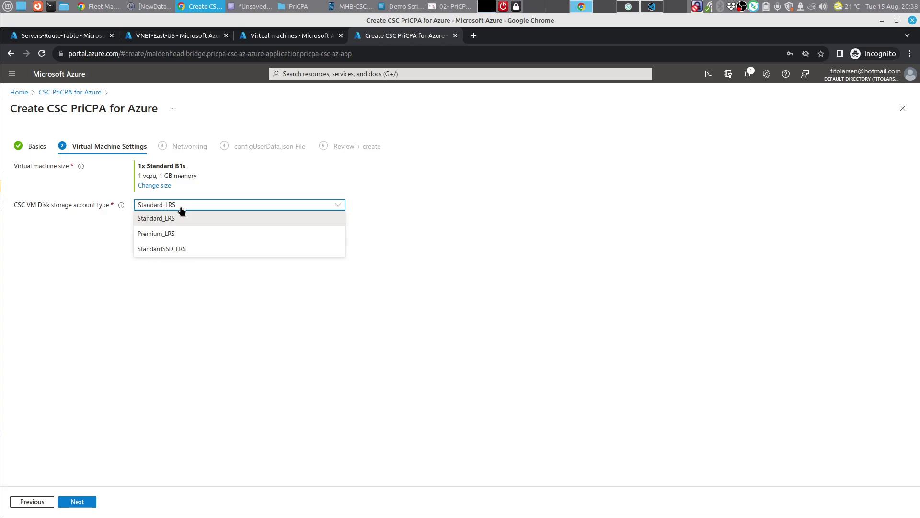
{"action": "left_click", "coordinate": [181, 218]}
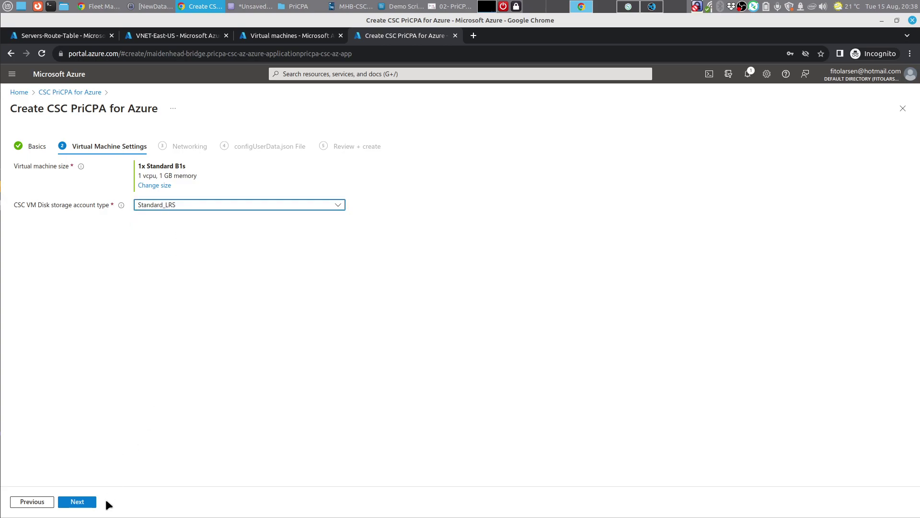
{"action": "left_click", "coordinate": [81, 501]}
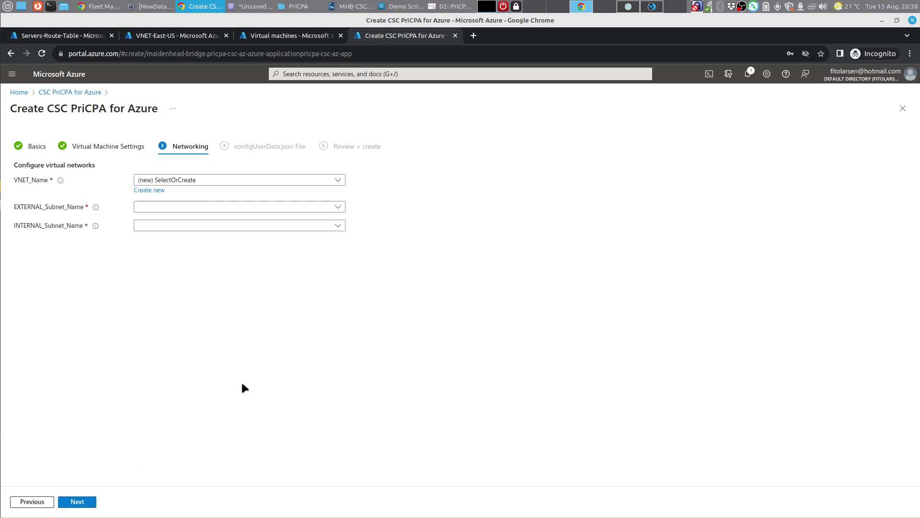
Step: Choose VNET-East-US with subnets csc-external-East-US and csc-internal-East-US, matching the diagram, and advance
{"action": "left_click", "coordinate": [451, 7]}
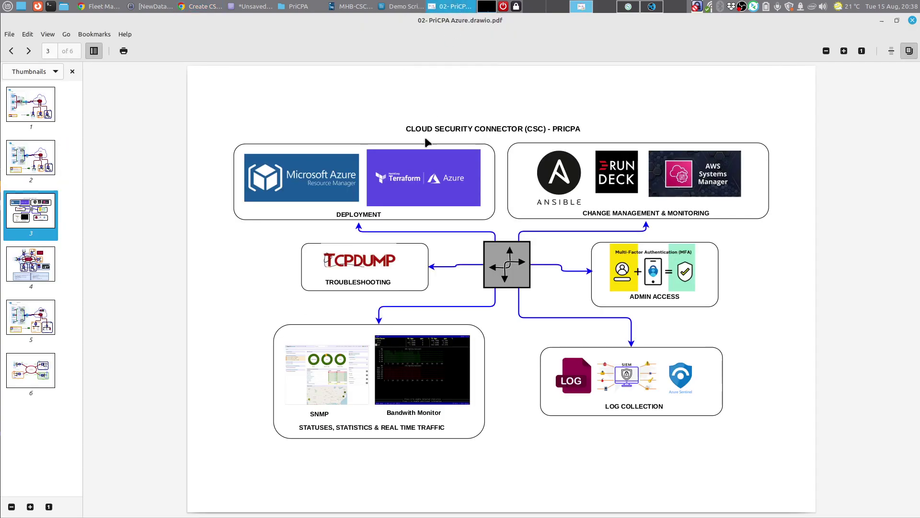
{"action": "left_click", "coordinate": [42, 313]}
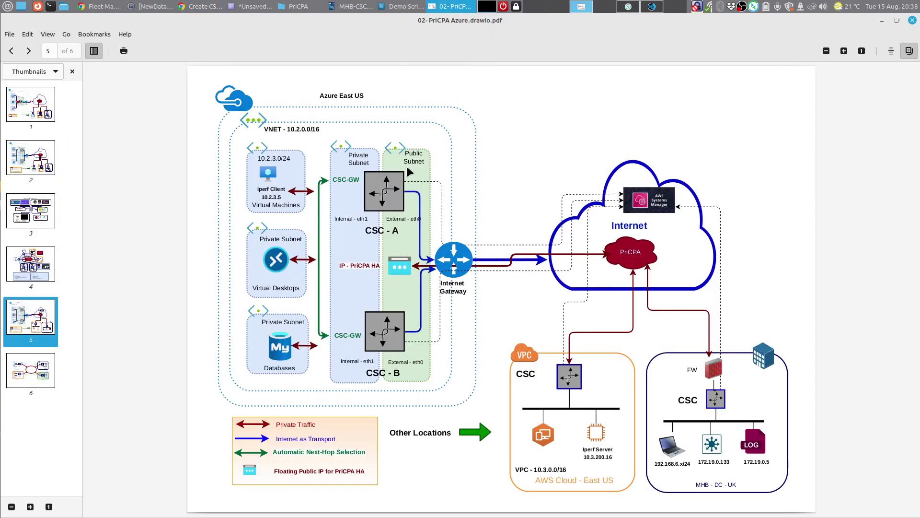
{"action": "left_click", "coordinate": [203, 7]}
{"action": "left_click", "coordinate": [232, 181]}
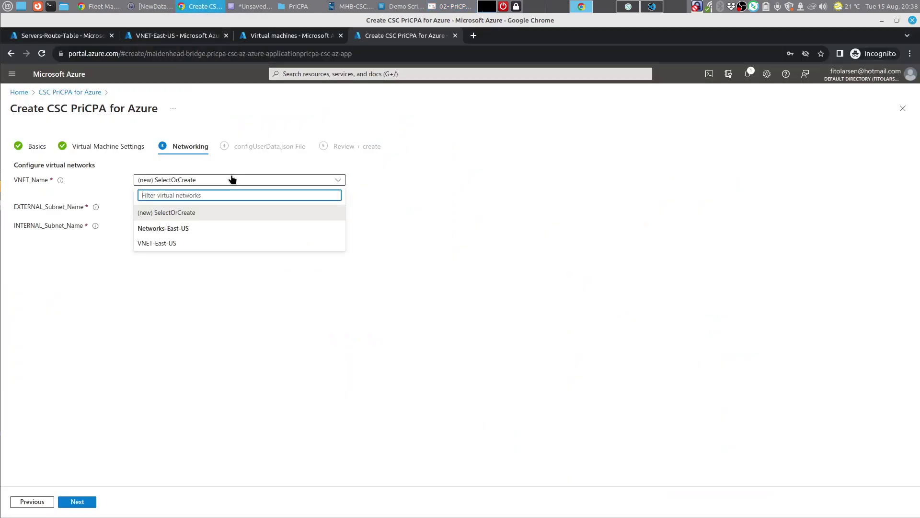
{"action": "left_click", "coordinate": [193, 243]}
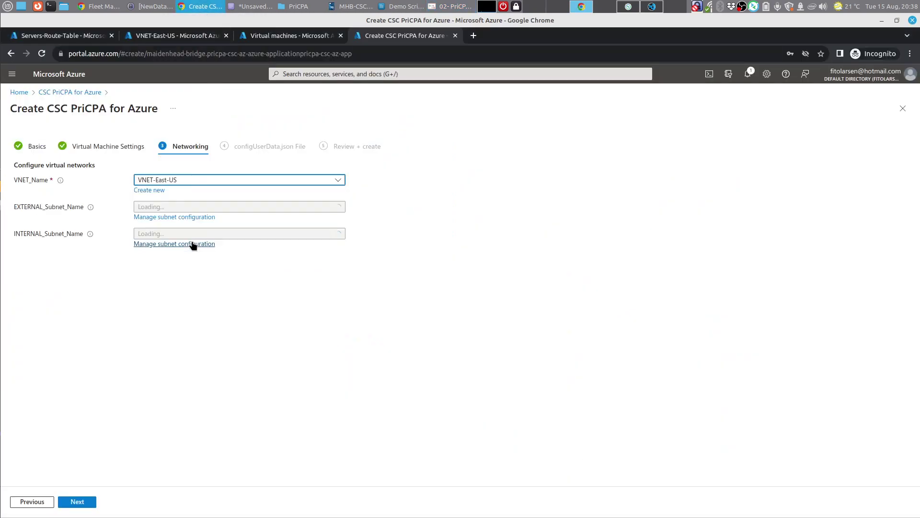
{"action": "left_click", "coordinate": [234, 207]}
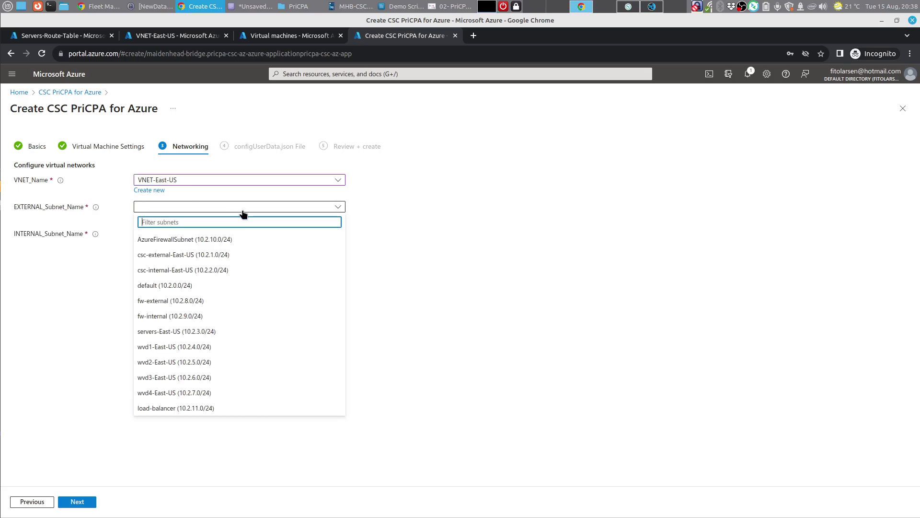
{"action": "left_click", "coordinate": [233, 255]}
{"action": "left_click", "coordinate": [225, 234]}
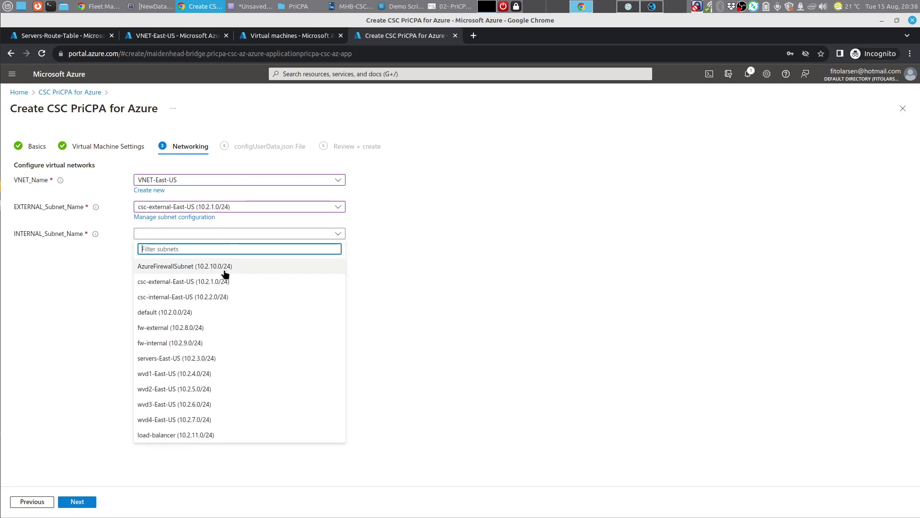
{"action": "left_click", "coordinate": [222, 297]}
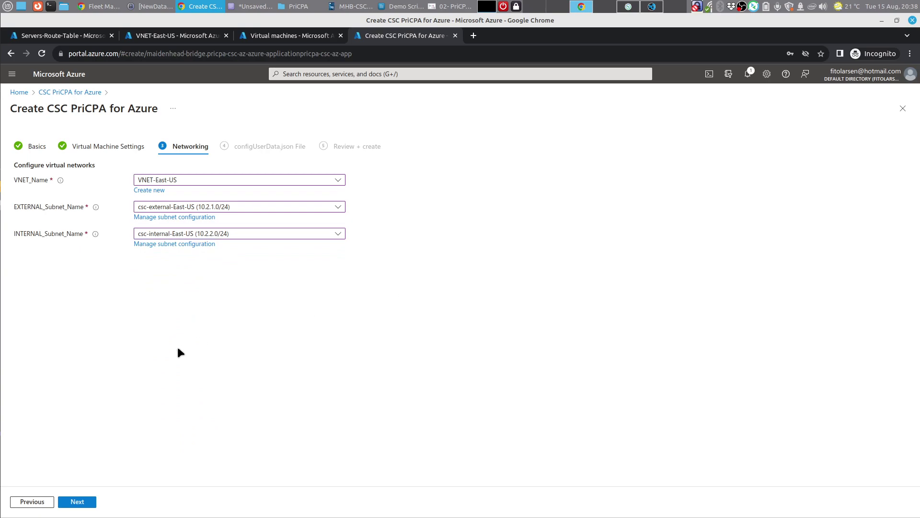
{"action": "left_click", "coordinate": [82, 502]}
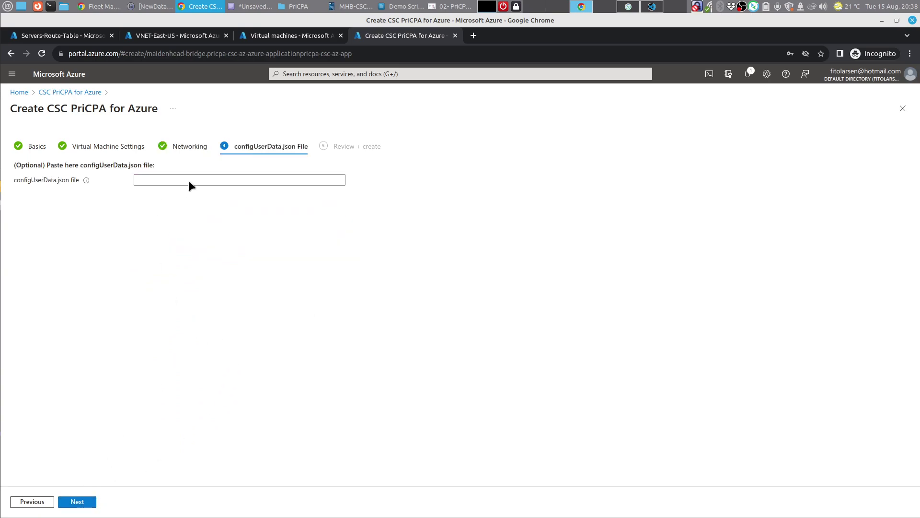
Step: Paste the whole configUserData-test-demo.json into the configUserData.json box and advance to review
{"action": "mouse_move", "coordinate": [86, 182]}
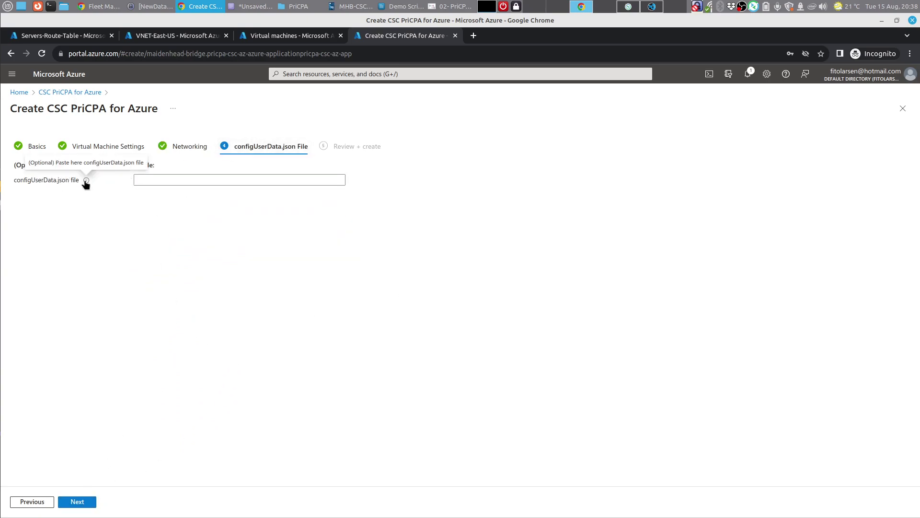
{"action": "left_click", "coordinate": [177, 180]}
{"action": "left_click", "coordinate": [651, 6]}
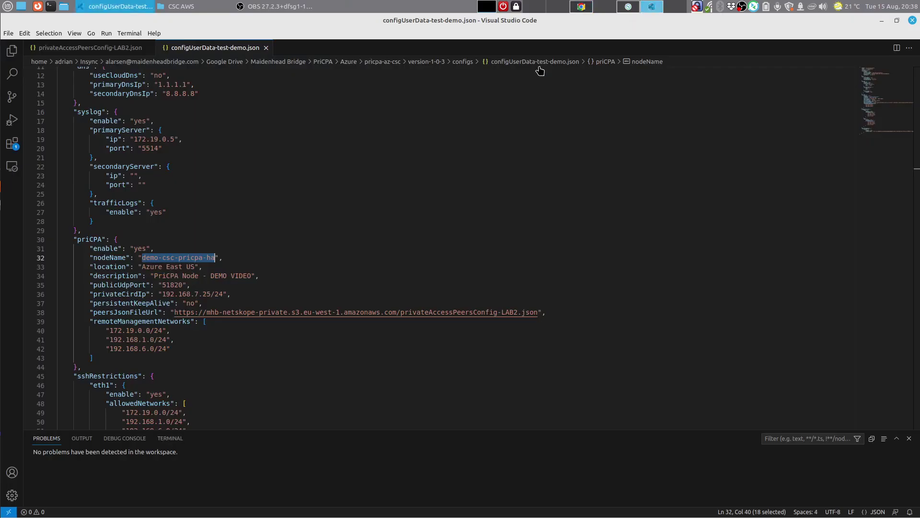
{"action": "left_click", "coordinate": [408, 208]}
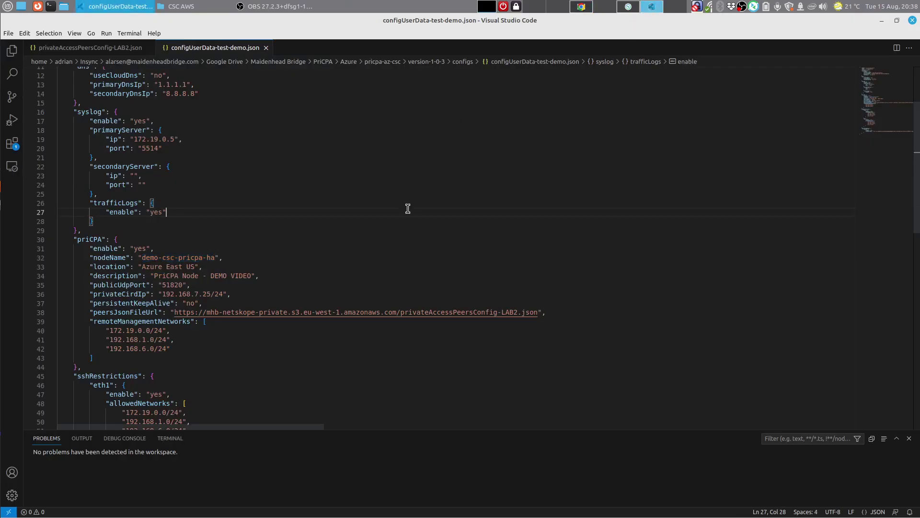
{"action": "key", "text": "ctrl+a"}
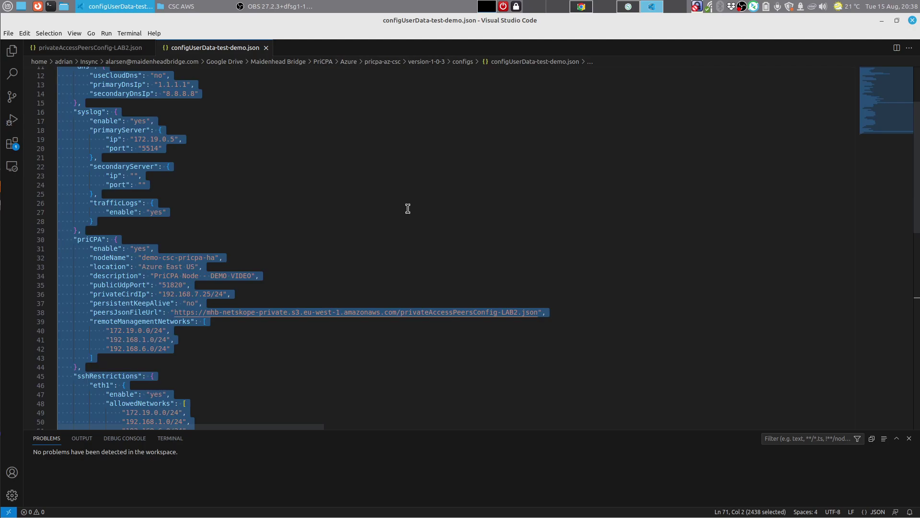
{"action": "left_click", "coordinate": [582, 6]}
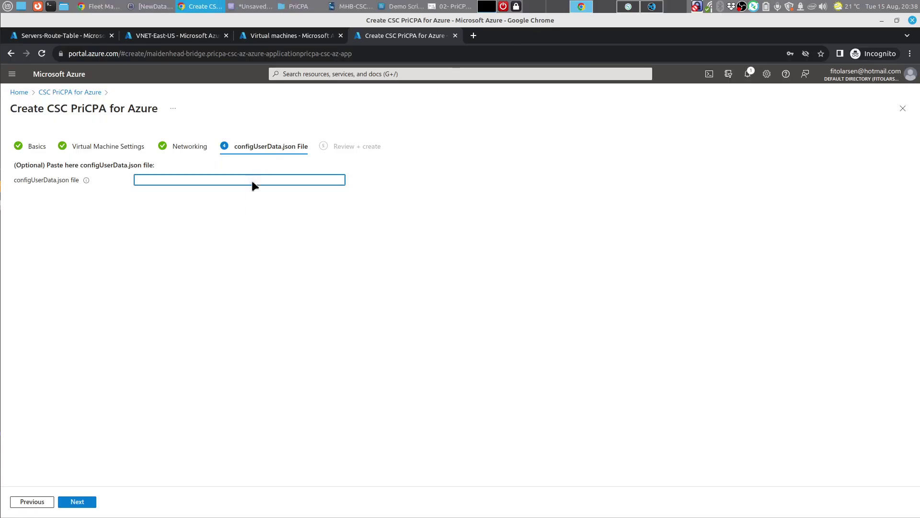
{"action": "right_click", "coordinate": [252, 180]}
{"action": "left_click", "coordinate": [277, 240]}
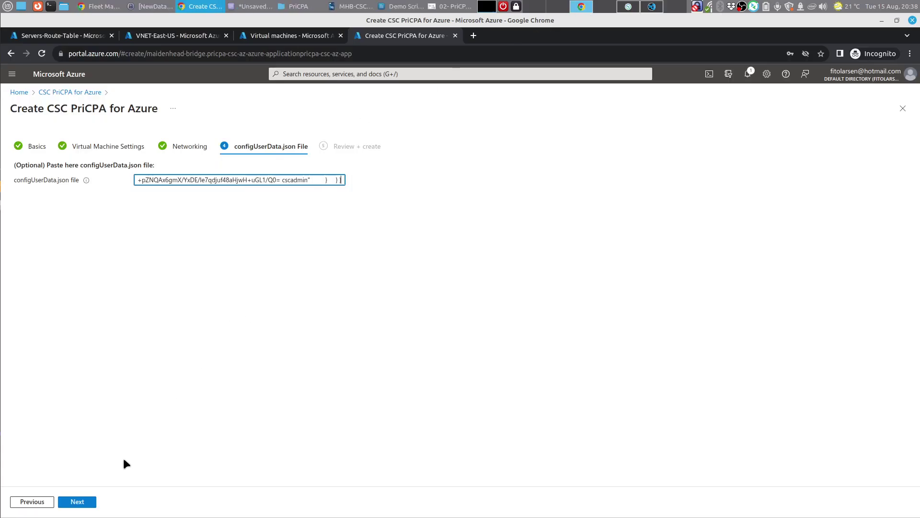
{"action": "left_click", "coordinate": [79, 502]}
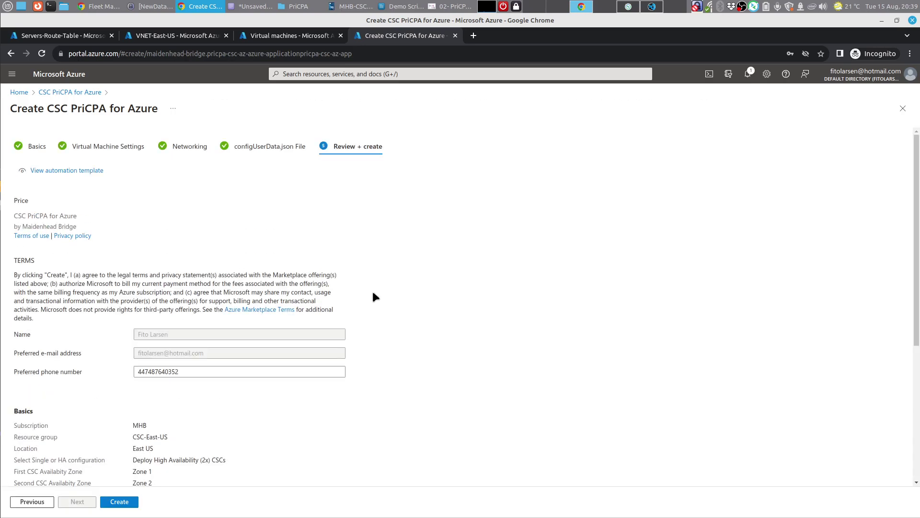
Step: Create the demo-csc-pricpa-ha deployment and watch its HA VMs being provisioned
{"action": "left_click", "coordinate": [120, 501]}
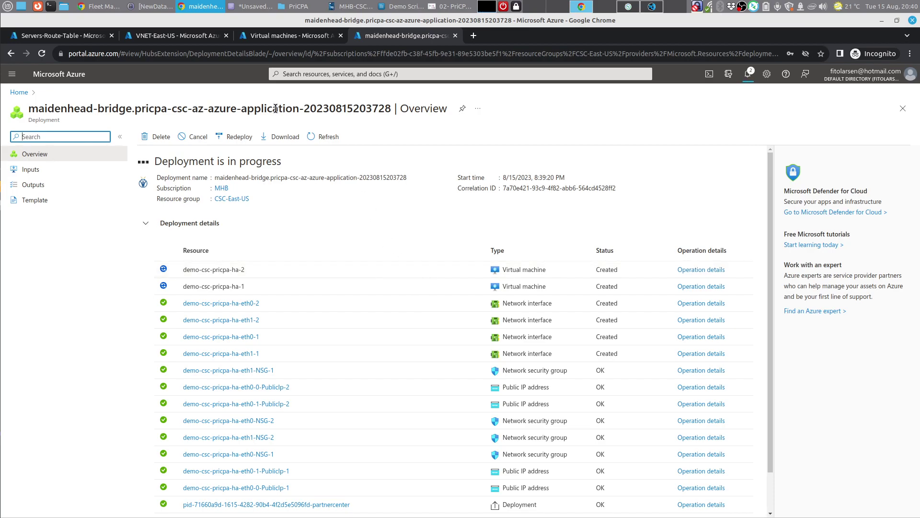
{"action": "left_click", "coordinate": [113, 6]}
Step: Sign in to Graylog with the saved login to view the System Logs III search, then return to Azure
{"action": "left_click", "coordinate": [107, 35]}
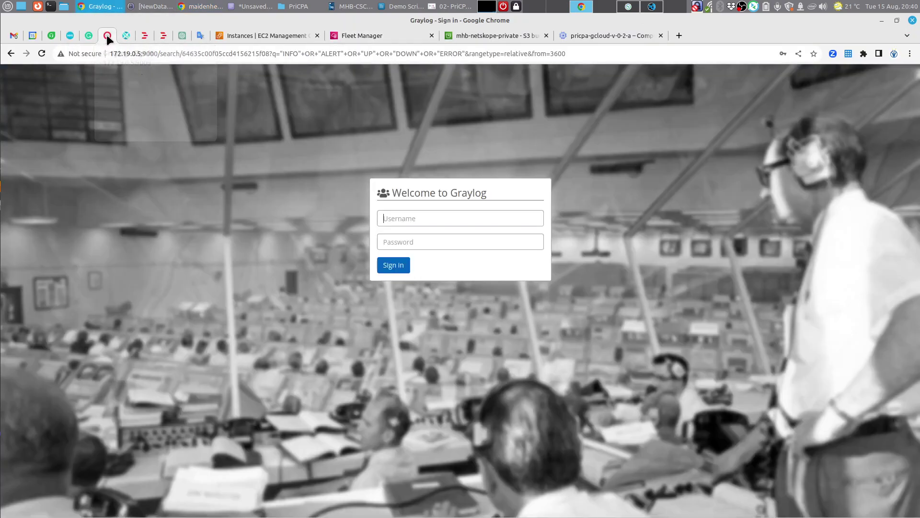
{"action": "left_click", "coordinate": [399, 220]}
{"action": "left_click", "coordinate": [445, 246]}
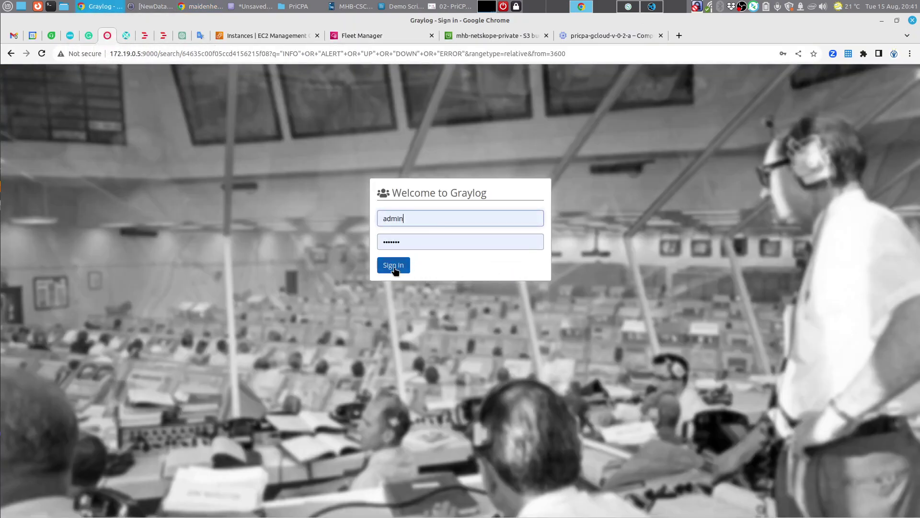
{"action": "left_click", "coordinate": [393, 265]}
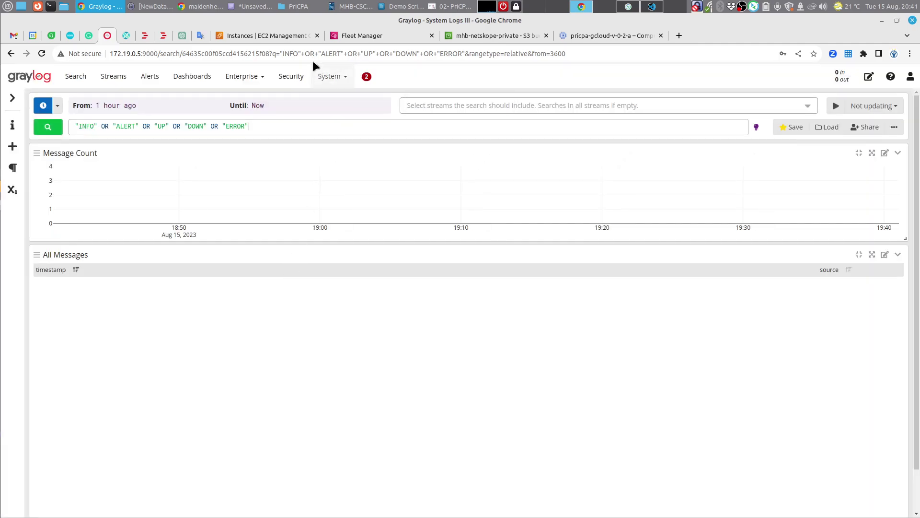
{"action": "left_click", "coordinate": [201, 6]}
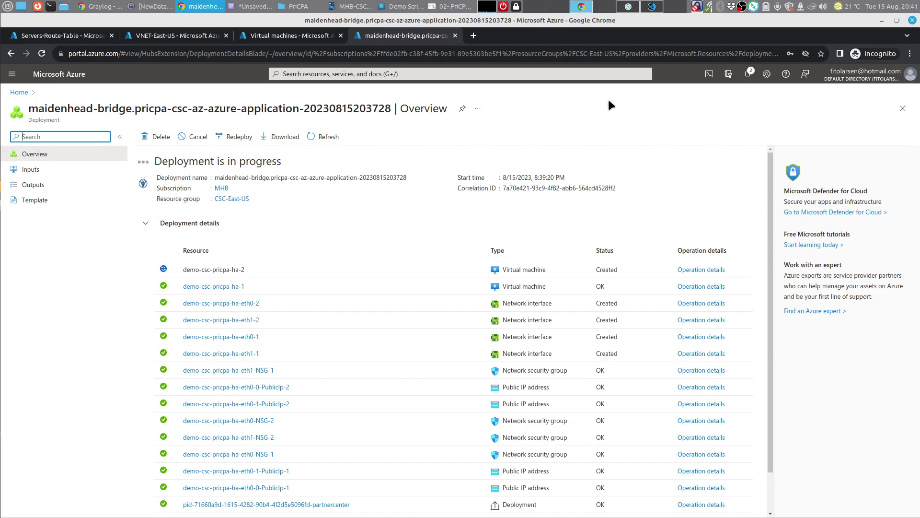
Step: Open the CSC-East-US resource group and filter its resources for demo-csc
{"action": "right_click", "coordinate": [742, 7]}
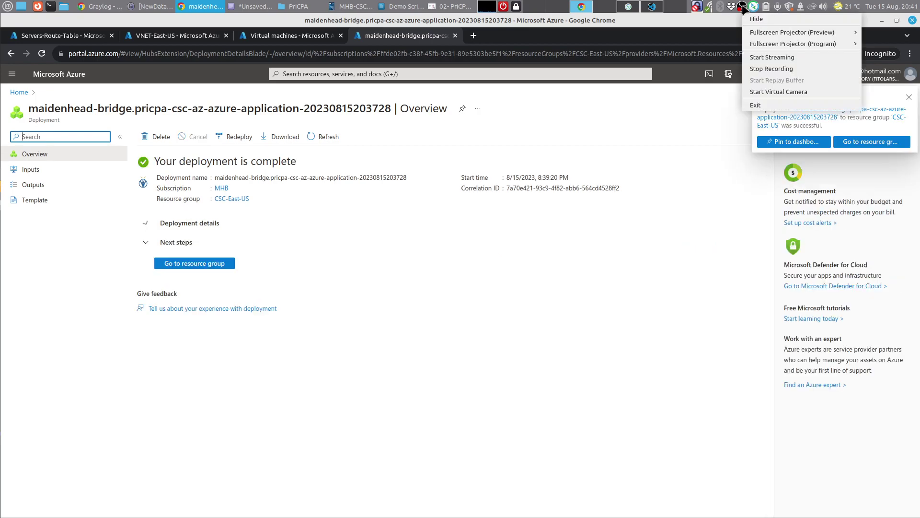
{"action": "key", "text": "Escape"}
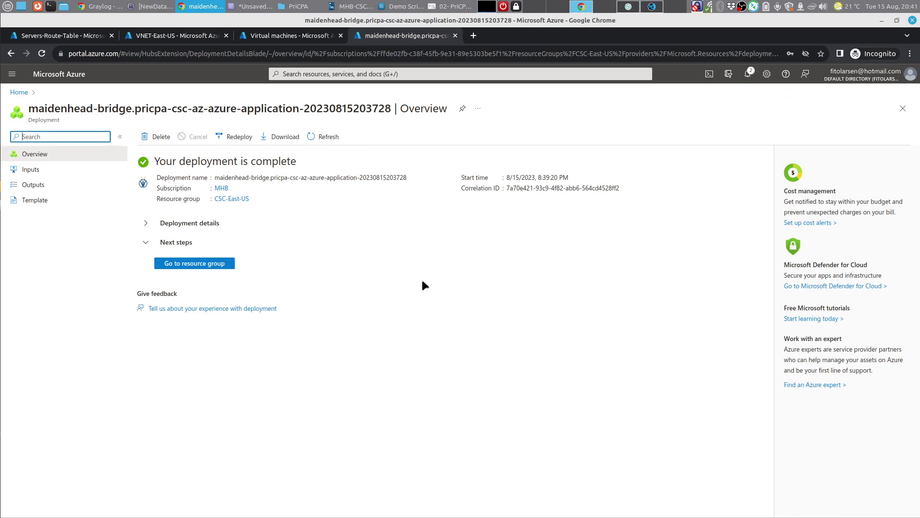
{"action": "left_click", "coordinate": [201, 267]}
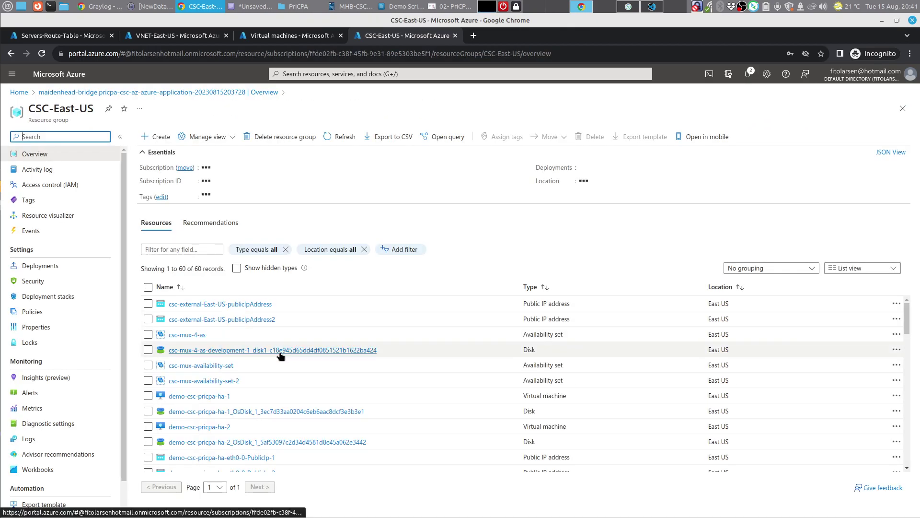
{"action": "left_click", "coordinate": [165, 247]}
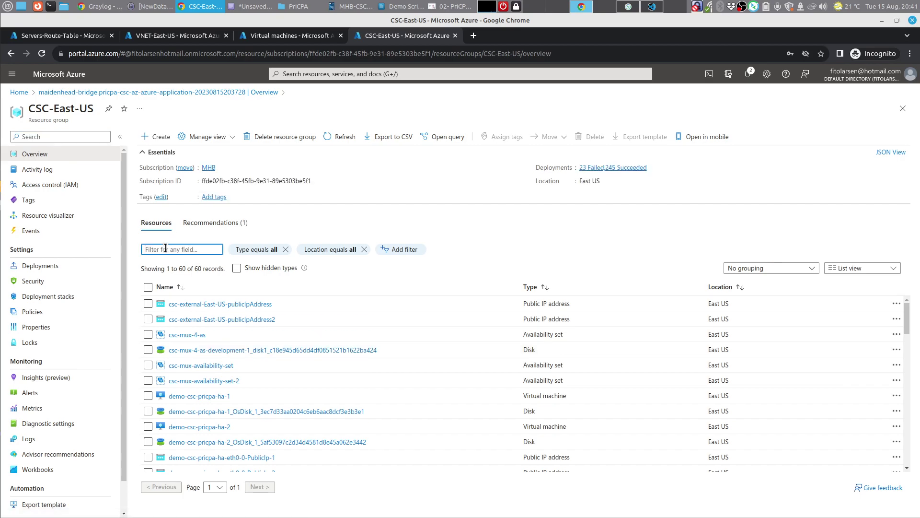
{"action": "type", "text": "demo-csc"}
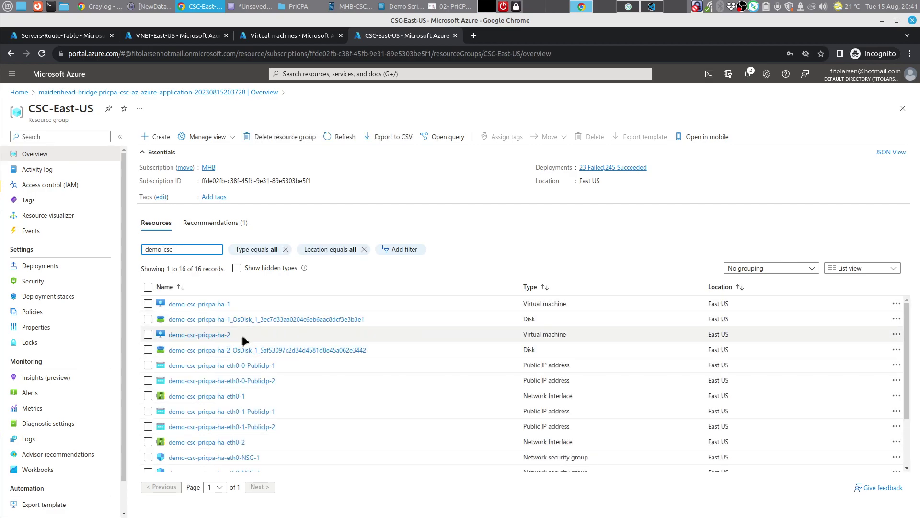
Step: Refresh the Virtual machines list so demo-csc-pricpa-ha-1 and ha-2 appear running
{"action": "left_click", "coordinate": [263, 36]}
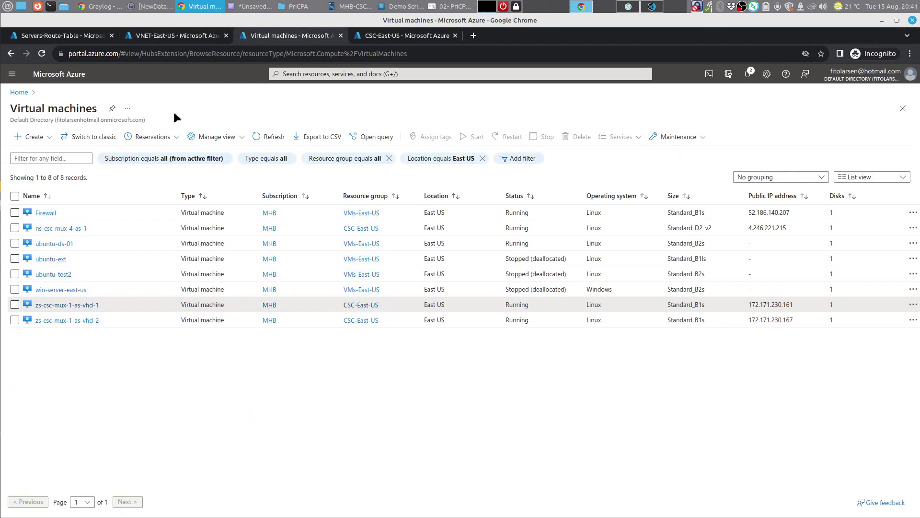
{"action": "left_click", "coordinate": [266, 137]}
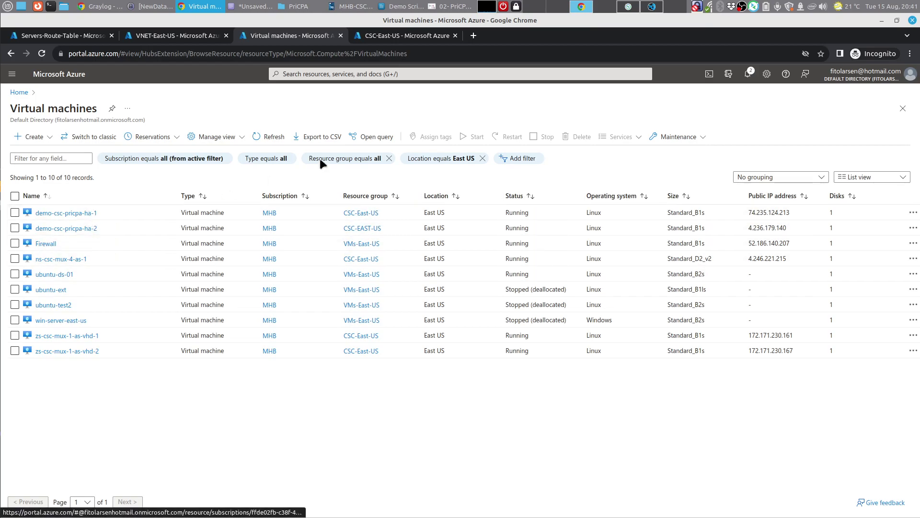
{"action": "left_click", "coordinate": [400, 7]}
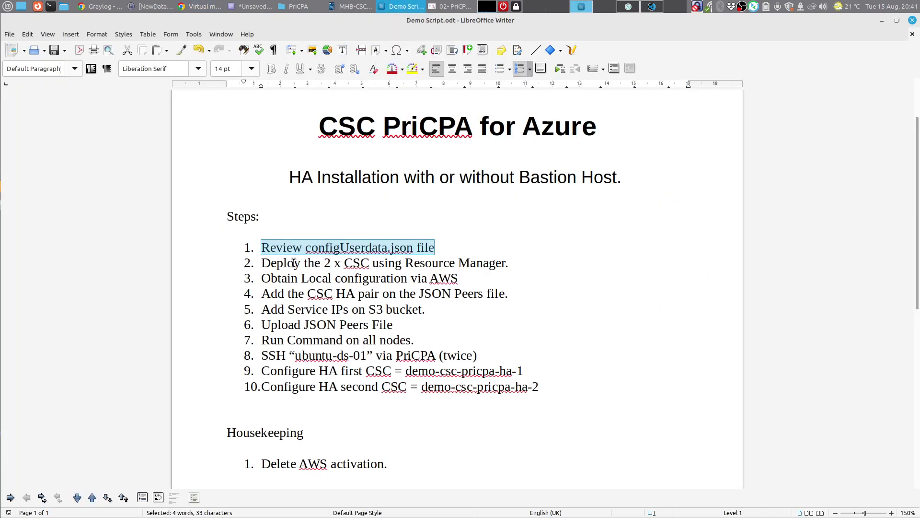
Step: Review demo script steps 2–5, up to 'Add Service IPs on S3 bucket', then open demo-csc-pricpa-ha-1
{"action": "left_click_drag", "start_coordinate": [254, 265], "coordinate": [513, 265]}
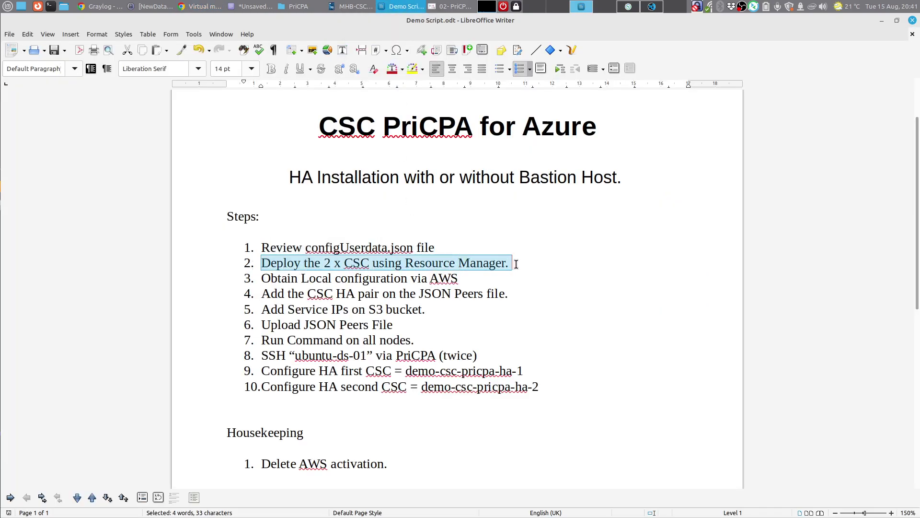
{"action": "left_click", "coordinate": [513, 264]}
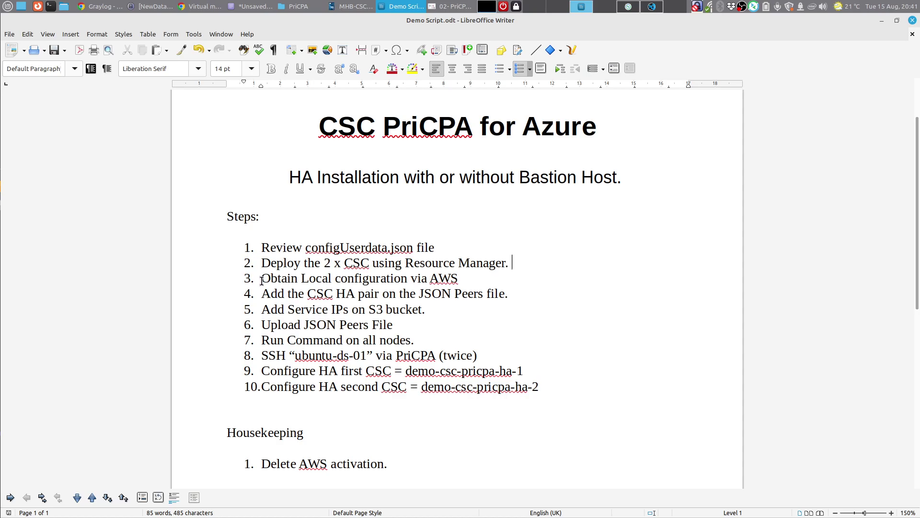
{"action": "left_click_drag", "start_coordinate": [259, 280], "coordinate": [461, 278]}
{"action": "left_click", "coordinate": [467, 279]}
{"action": "left_click_drag", "start_coordinate": [261, 293], "coordinate": [509, 297]}
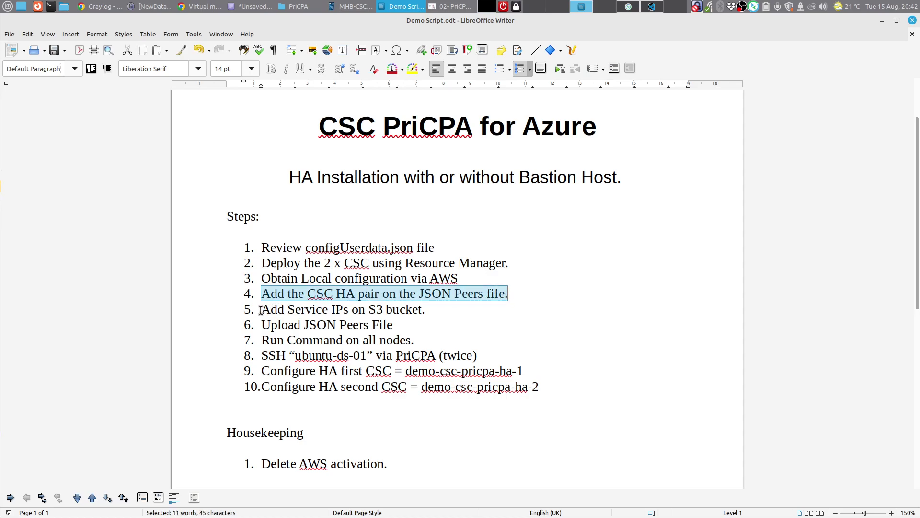
{"action": "left_click_drag", "start_coordinate": [260, 310], "coordinate": [425, 310]}
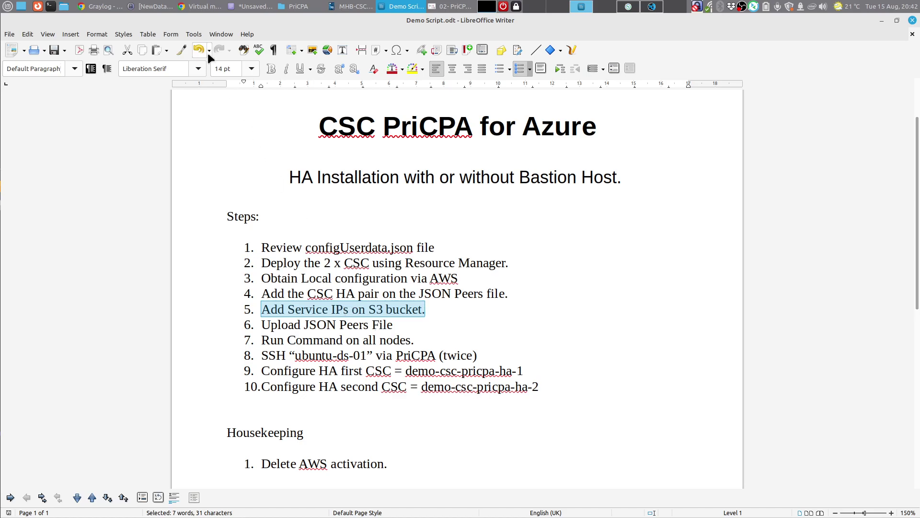
{"action": "left_click", "coordinate": [204, 8]}
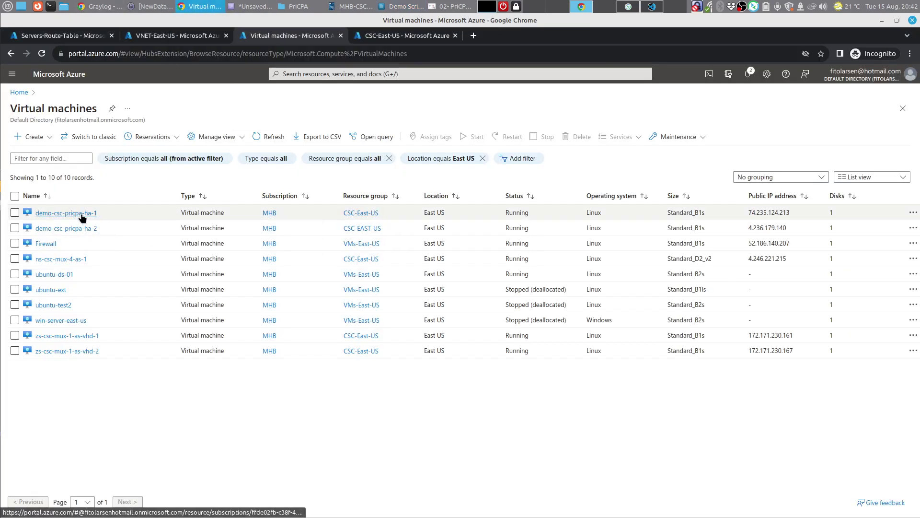
{"action": "left_click", "coordinate": [81, 214]}
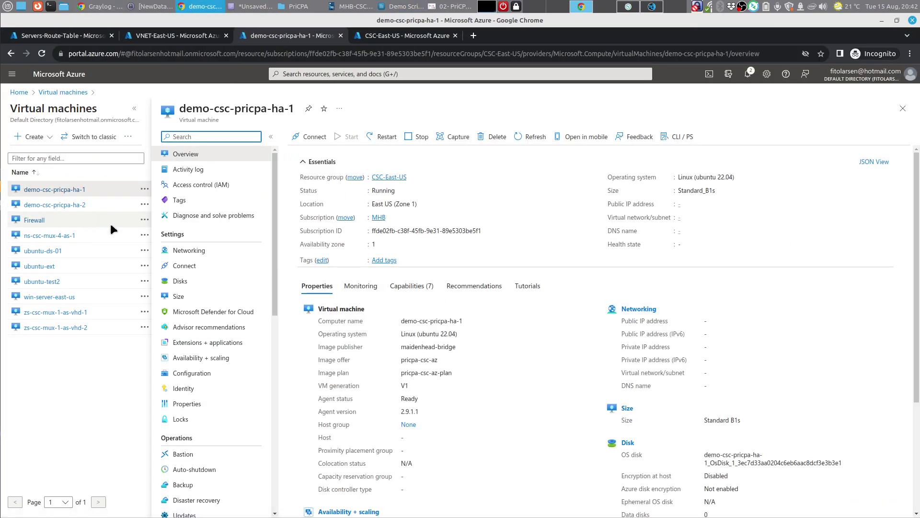
Step: On demo-csc-pricpa-ha-1's Networking page, keep ServiceIP (Primary) and select NIC public IP 74.235.124.213
{"action": "left_click", "coordinate": [189, 253]}
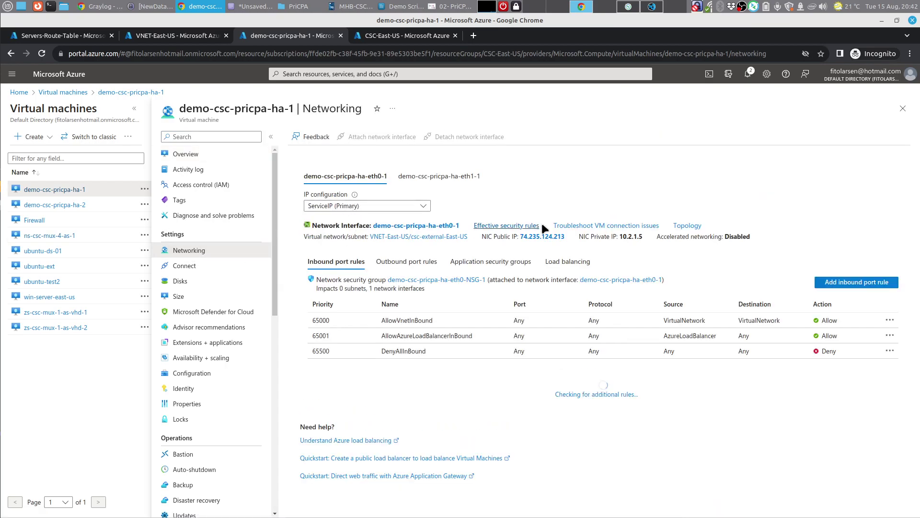
{"action": "left_click_drag", "start_coordinate": [565, 236], "coordinate": [521, 237]}
{"action": "left_click", "coordinate": [425, 208]}
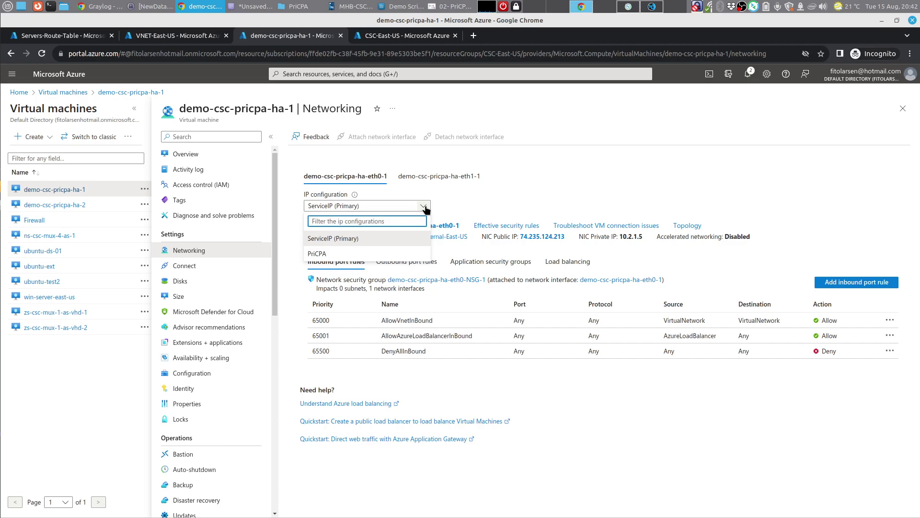
{"action": "left_click", "coordinate": [425, 208]}
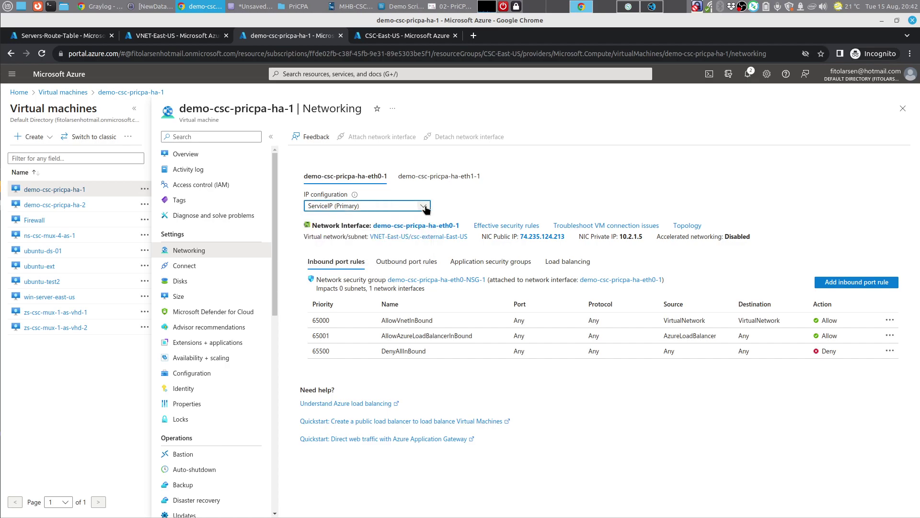
{"action": "left_click", "coordinate": [425, 208]}
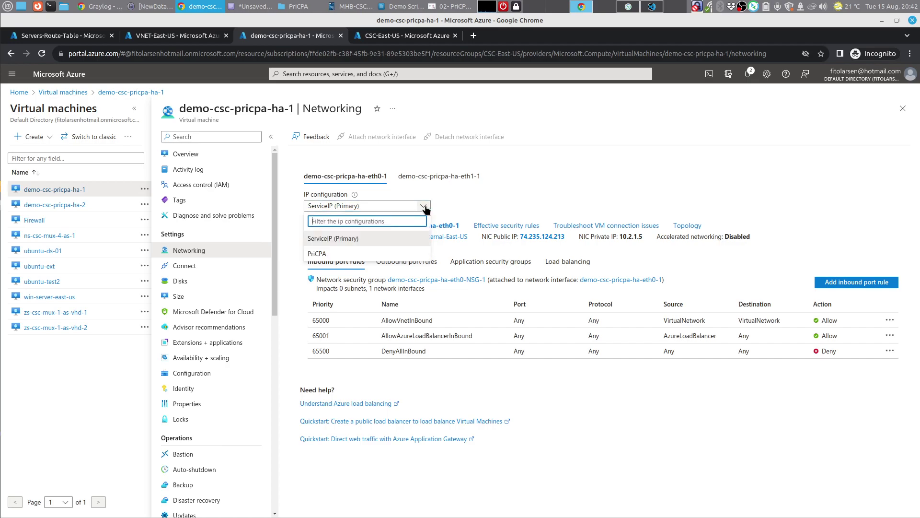
{"action": "left_click", "coordinate": [424, 208]}
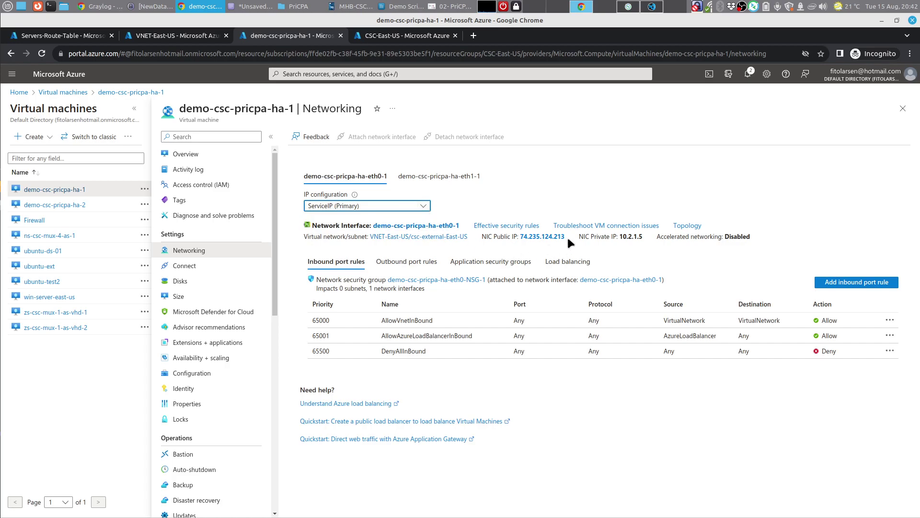
{"action": "left_click_drag", "start_coordinate": [566, 236], "coordinate": [522, 241]}
{"action": "key", "text": "ctrl+c"}
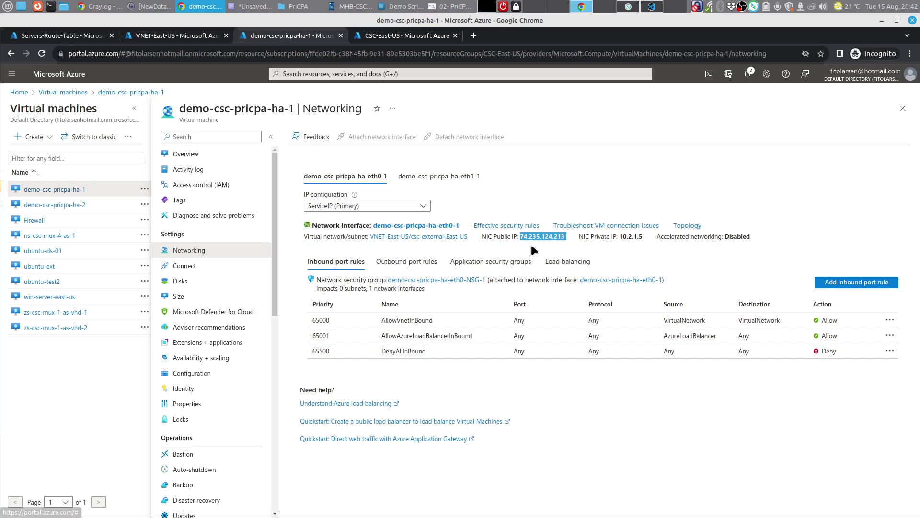
{"action": "left_click", "coordinate": [177, 25]}
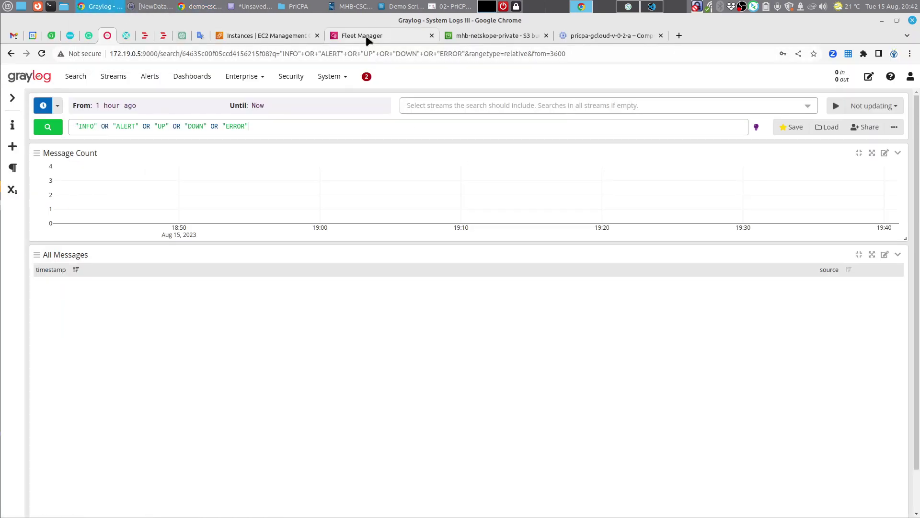
Step: Open the bucket policy editor under the mhb-netskope-private bucket's Permissions
{"action": "left_click", "coordinate": [474, 37]}
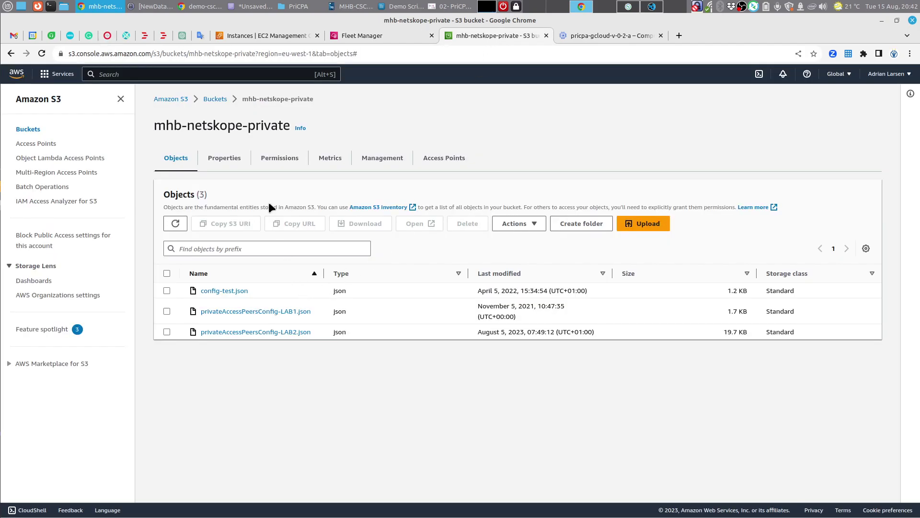
{"action": "left_click", "coordinate": [278, 162]}
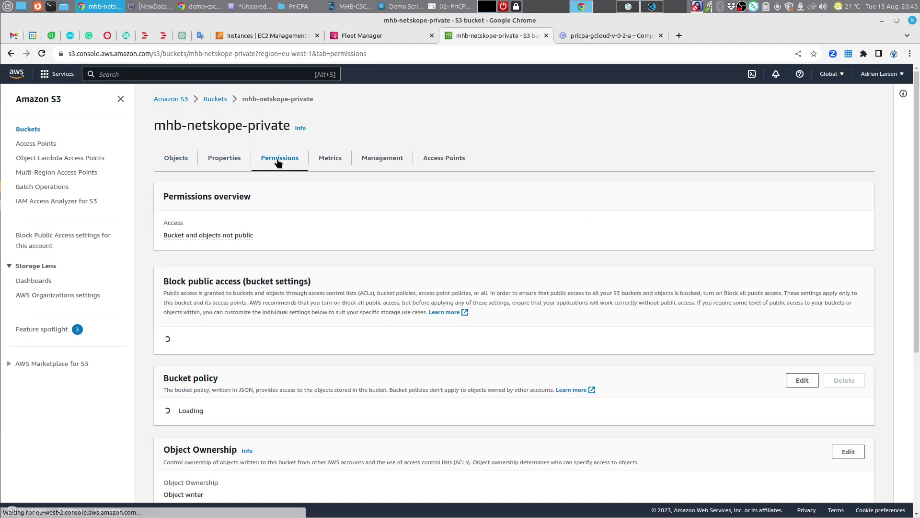
{"action": "scroll", "coordinate": [485, 378], "scroll_direction": "down", "scroll_amount": 4}
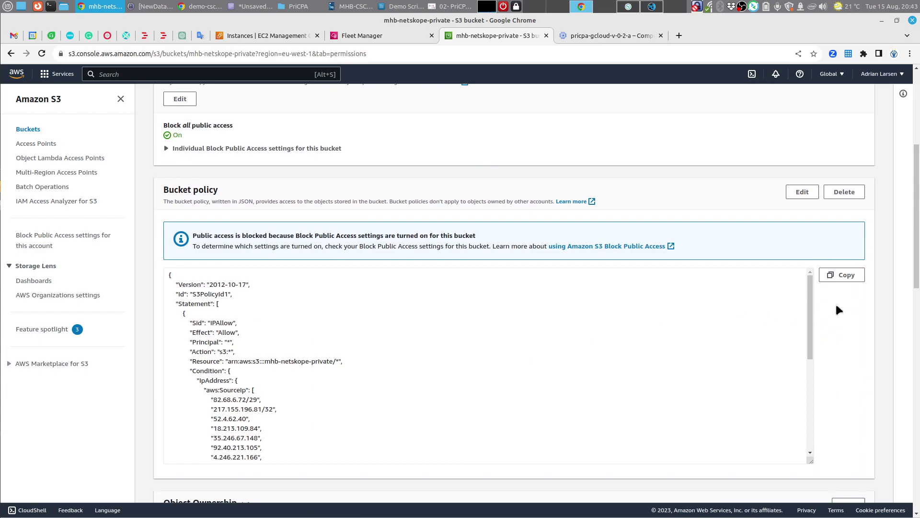
{"action": "left_click", "coordinate": [803, 191]}
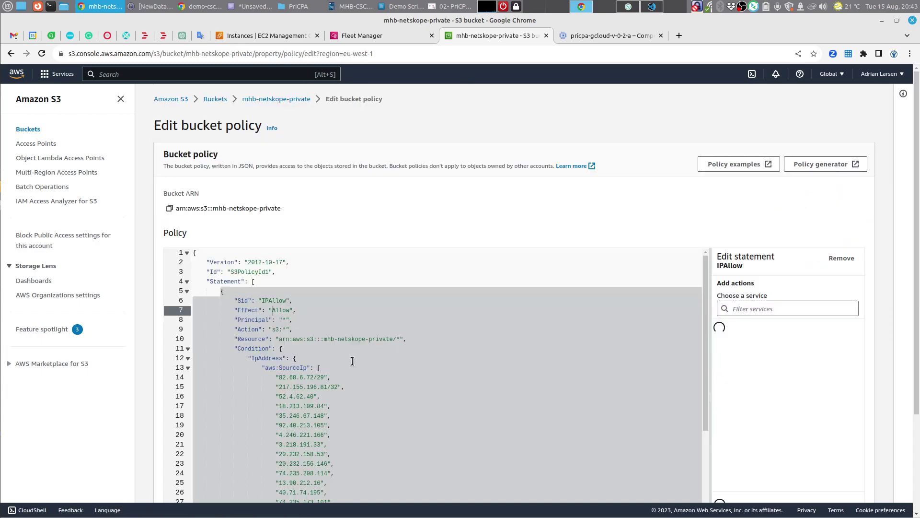
{"action": "scroll", "coordinate": [359, 363], "scroll_direction": "down", "scroll_amount": 3}
{"action": "scroll", "coordinate": [358, 363], "scroll_direction": "down", "scroll_amount": 3}
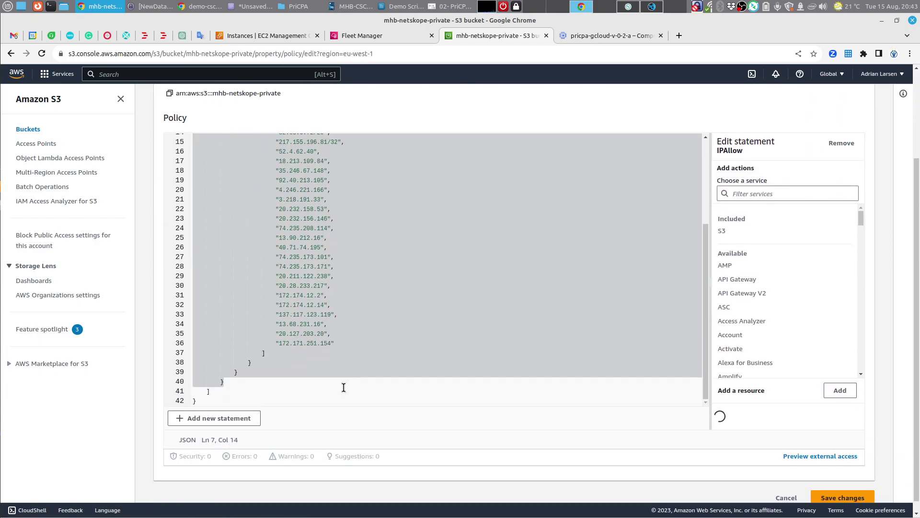
Step: Append 74.235.124.213 as a new quoted entry in the aws:SourceIp list
{"action": "left_click", "coordinate": [345, 342]}
{"action": "type", "text": ","}
{"action": "key", "text": "Return"}
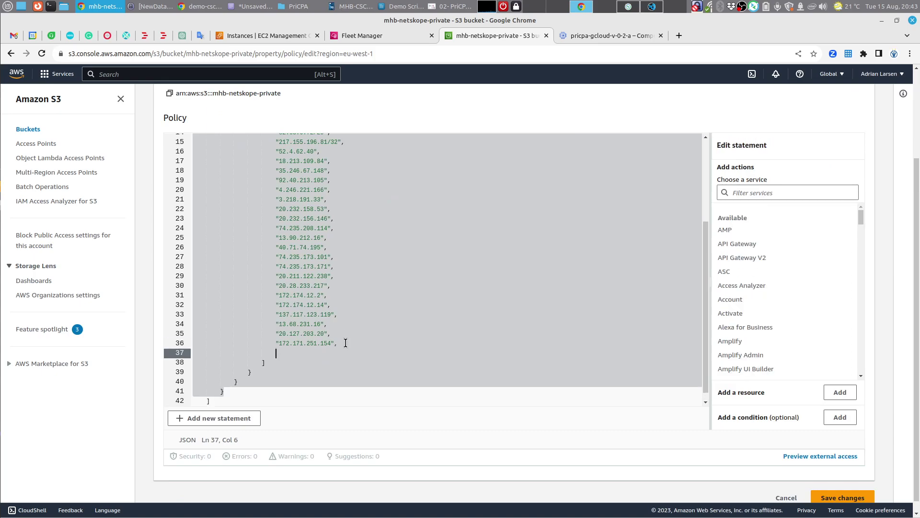
{"action": "type", "text": "\""}
{"action": "key", "text": "ctrl+v"}
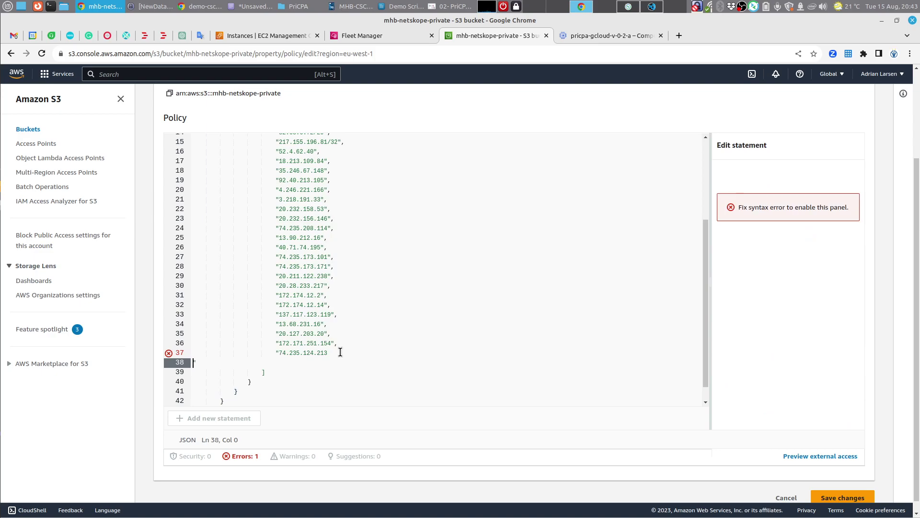
{"action": "key", "text": "BackSpace"}
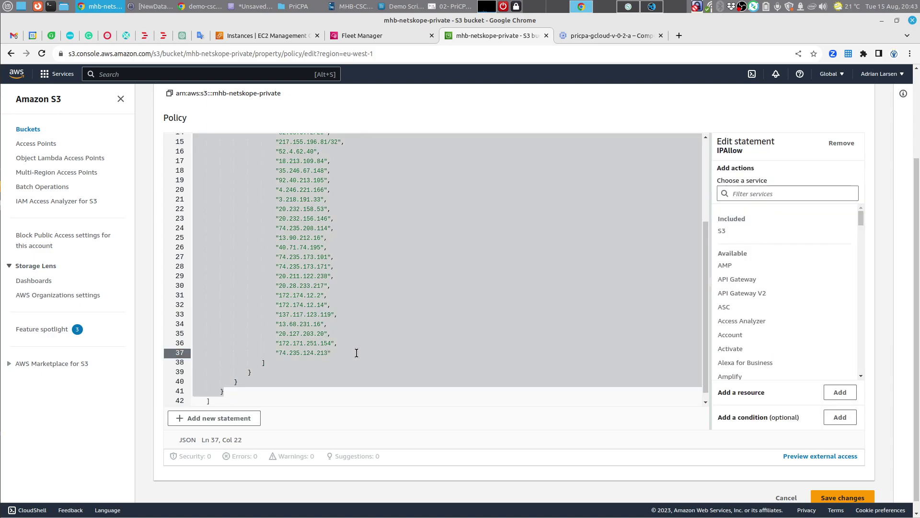
Step: Add a comma and start another quoted IP entry on a new line
{"action": "type", "text": ","}
{"action": "key", "text": "Return"}
{"action": "type", "text": "\""}
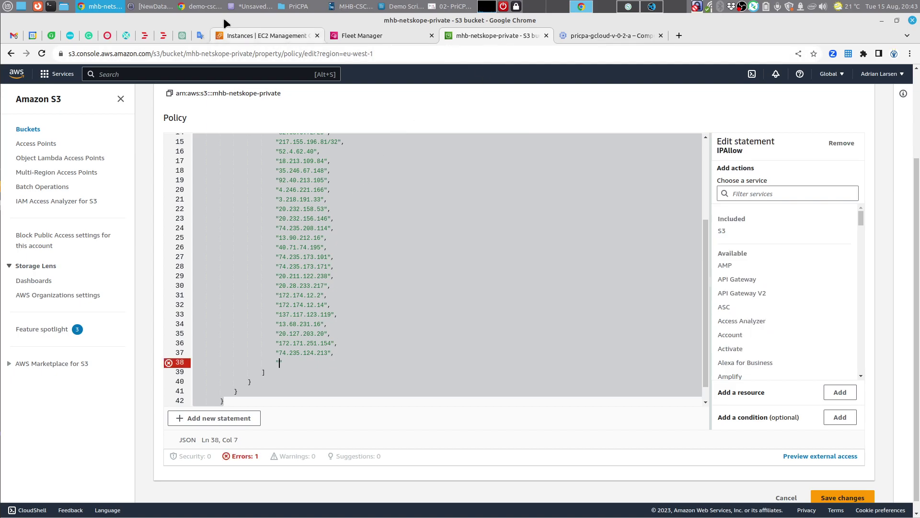
Step: Open demo-csc-pricpa-ha-2's networking page and select its NIC public IP 4.236.179.140
{"action": "left_click", "coordinate": [212, 11]}
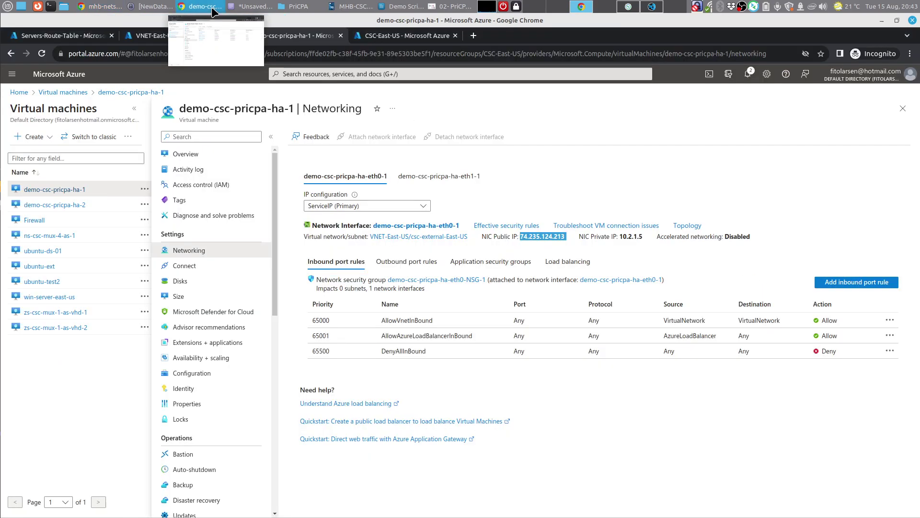
{"action": "left_click", "coordinate": [69, 205]}
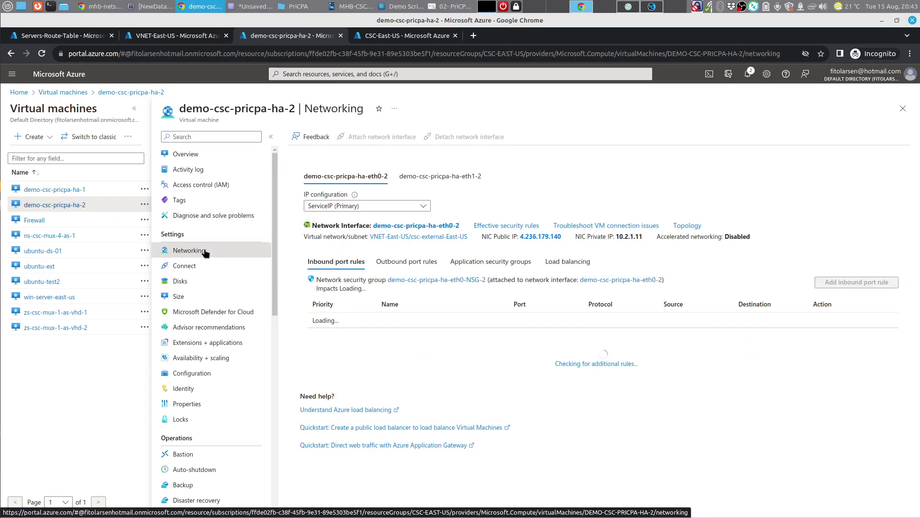
{"action": "left_click_drag", "start_coordinate": [562, 234], "coordinate": [521, 237]}
{"action": "key", "text": "ctrl+c"}
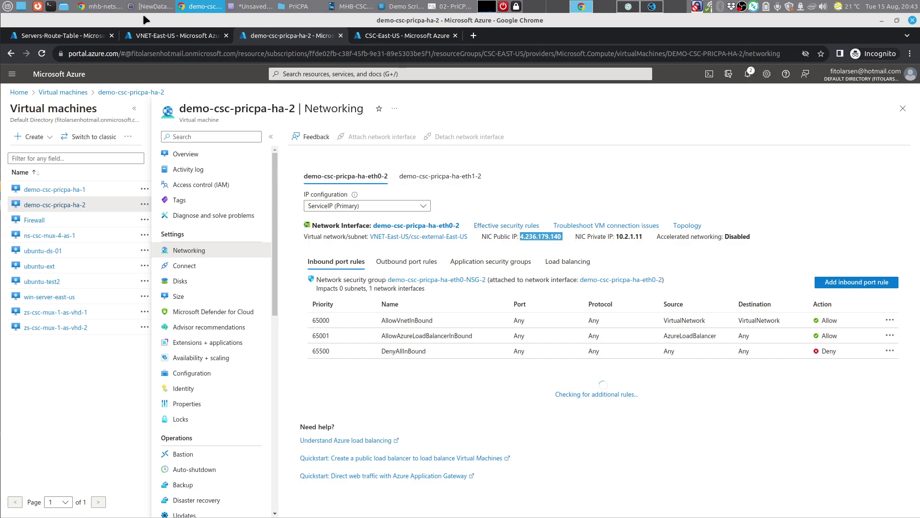
Step: Paste 4.236.179.140 into the new aws:SourceIp entry, fix the line break, and save the policy
{"action": "left_click", "coordinate": [110, 10]}
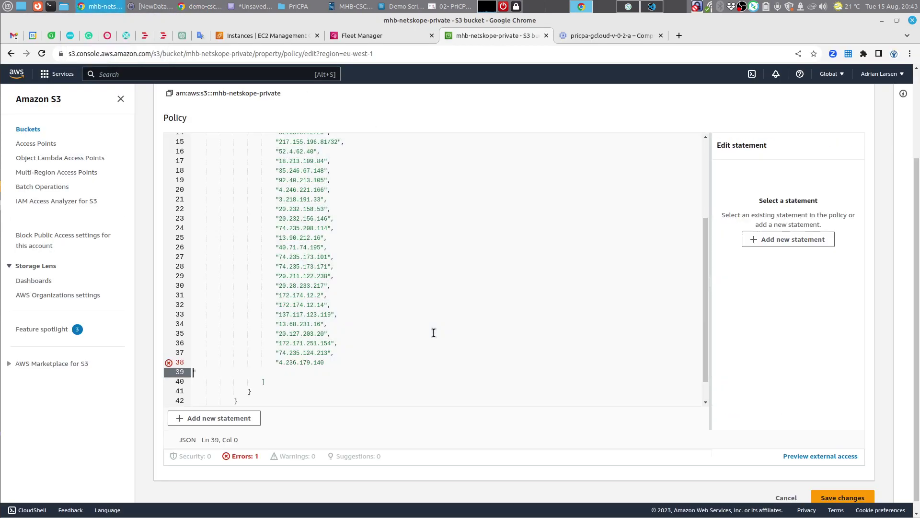
{"action": "key", "text": "ctrl+v"}
{"action": "key", "text": "Delete"}
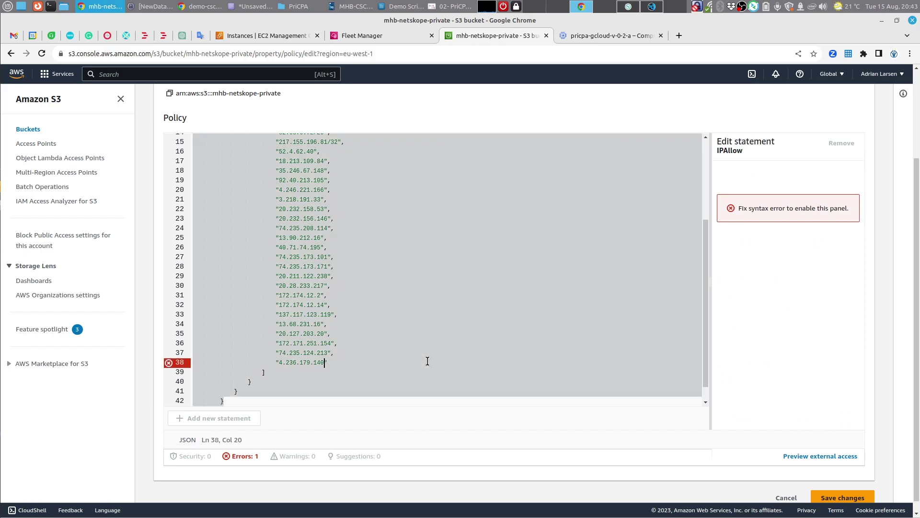
{"action": "left_click", "coordinate": [420, 354]}
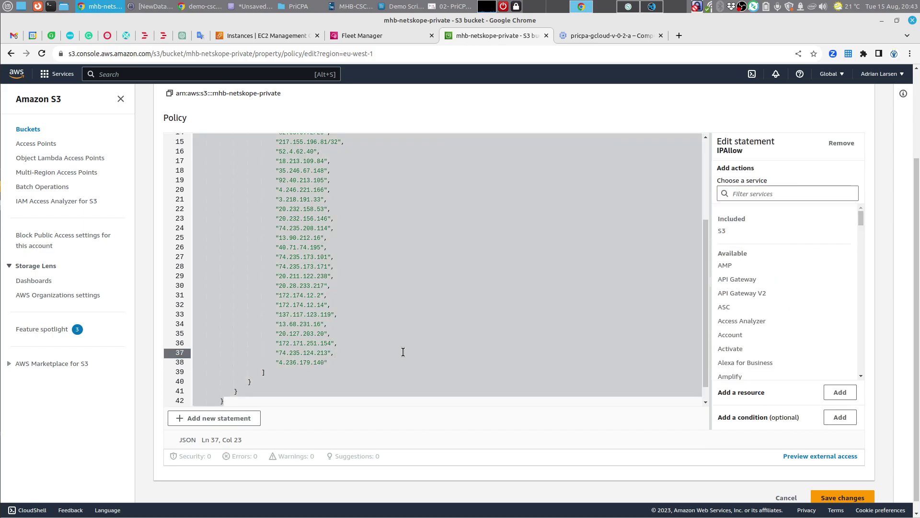
{"action": "left_click", "coordinate": [841, 498]}
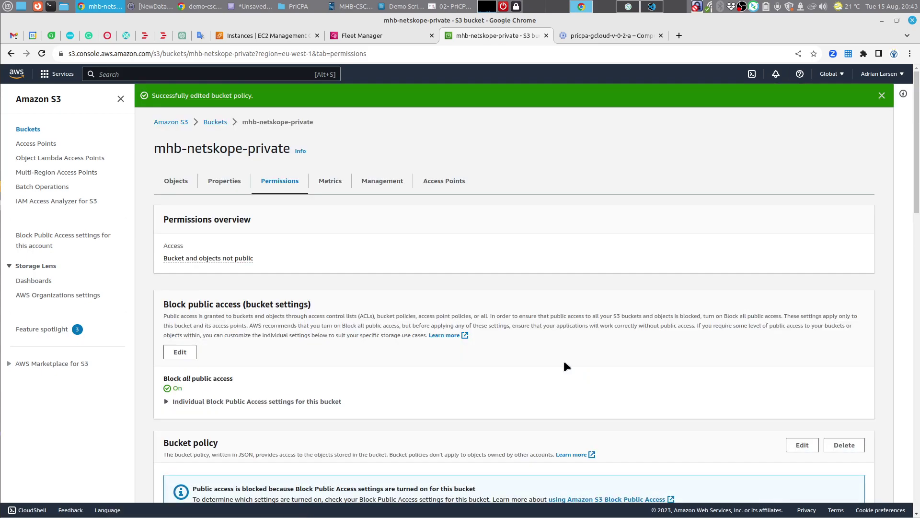
{"action": "left_click", "coordinate": [881, 95]}
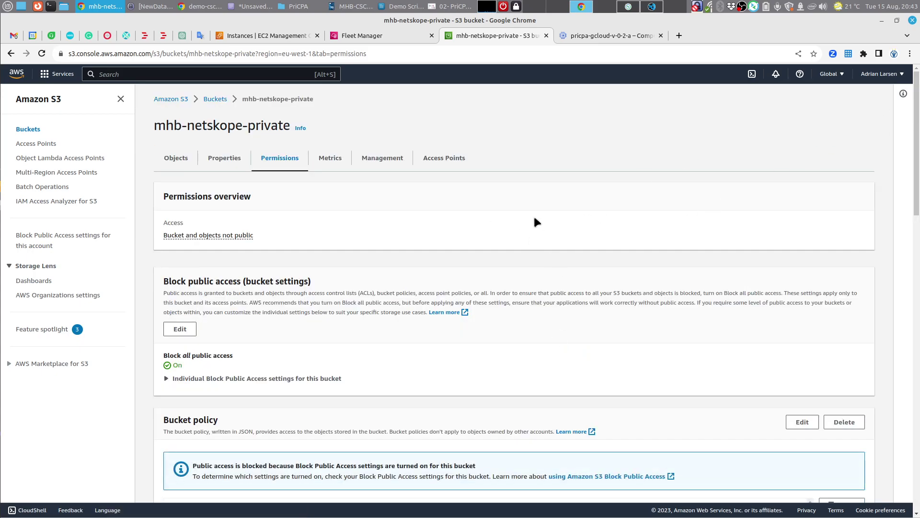
{"action": "left_click", "coordinate": [205, 8]}
Step: Copy private IP 10.2.2.4 from demo-csc-pricpa-ha-1's eth1-1 interface (CSC-GW-IP Primary configuration)
{"action": "left_click", "coordinate": [59, 191]}
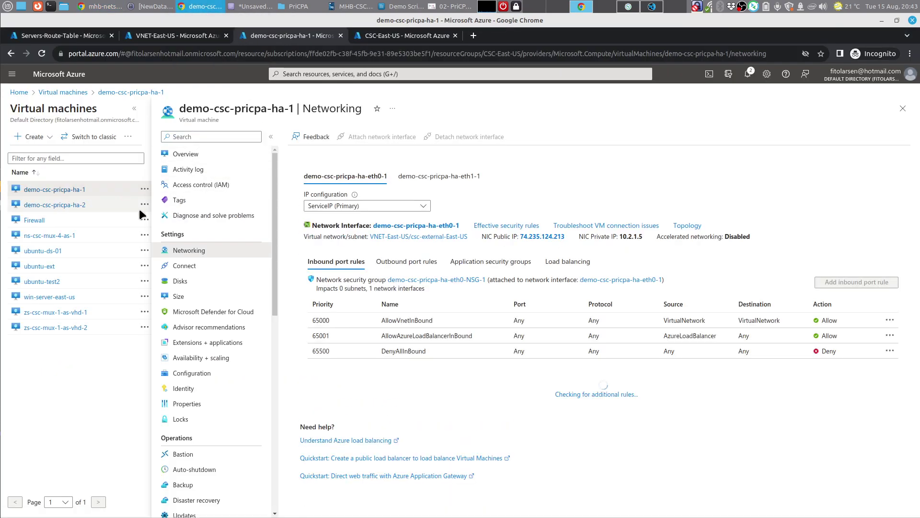
{"action": "left_click", "coordinate": [461, 180]}
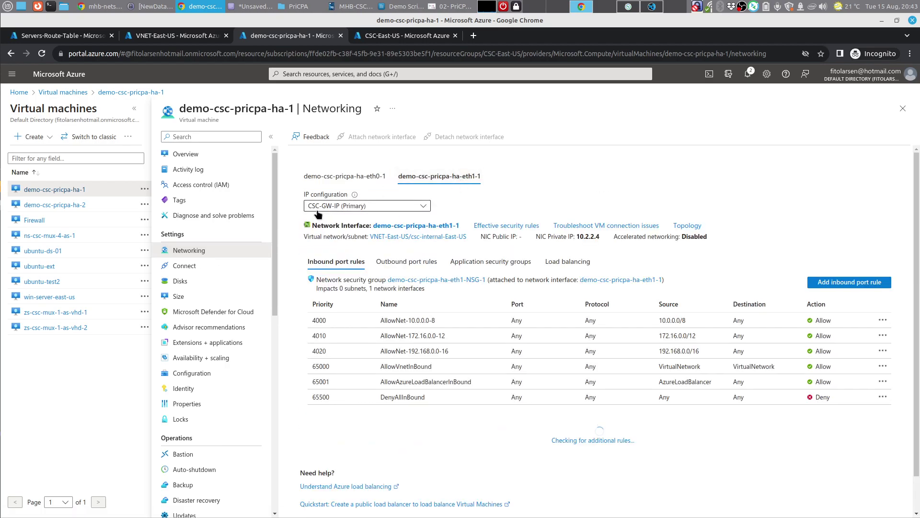
{"action": "left_click", "coordinate": [349, 207]}
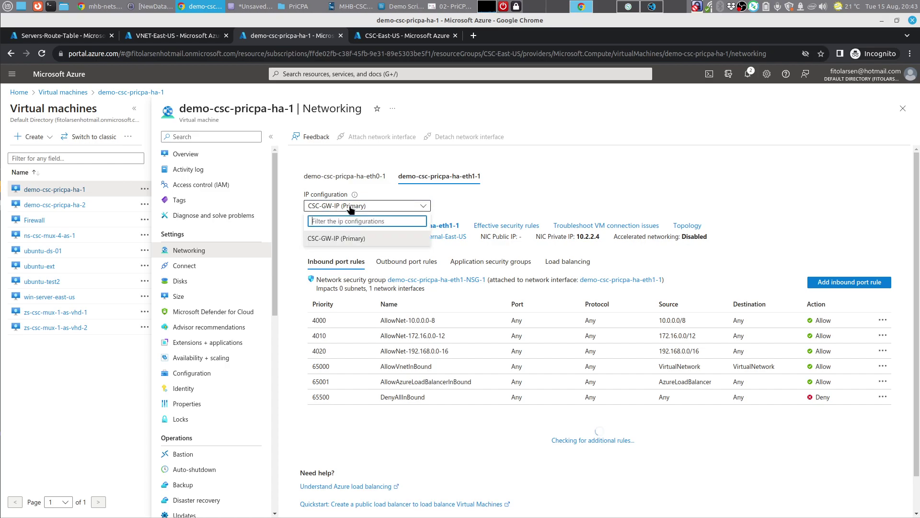
{"action": "left_click", "coordinate": [349, 208]}
{"action": "left_click_drag", "start_coordinate": [577, 236], "coordinate": [600, 237]}
{"action": "right_click", "coordinate": [593, 237]}
{"action": "left_click", "coordinate": [628, 242]}
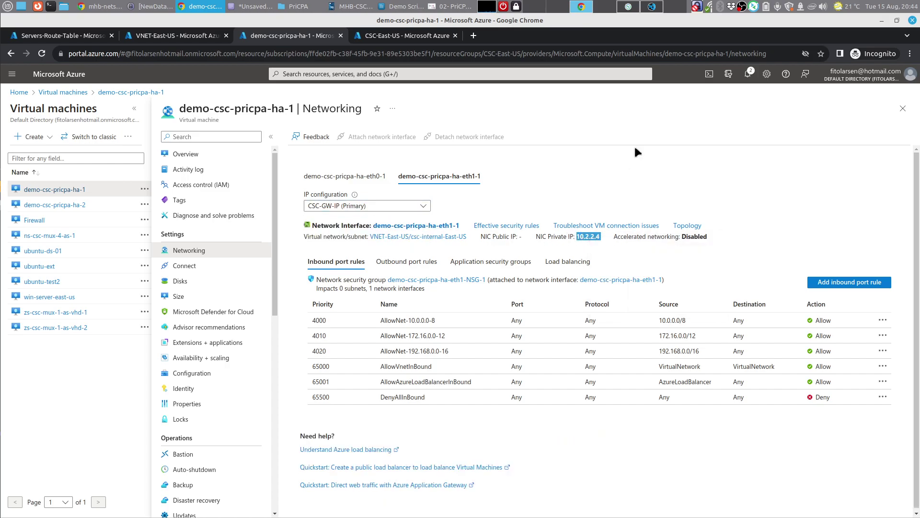
{"action": "left_click", "coordinate": [629, 7]}
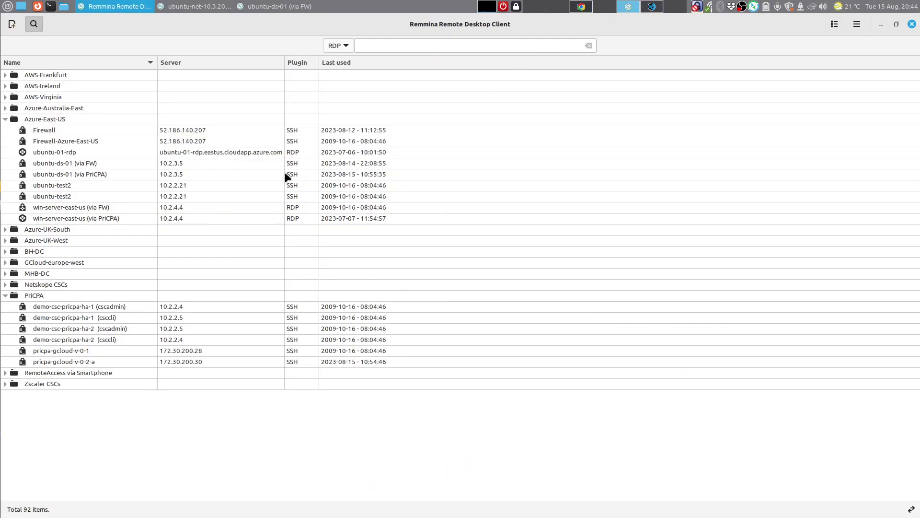
Step: Change the demo-csc-pricpa-ha-1 (csccli) Remmina profile's server to 10.2.2.4 and save it
{"action": "right_click", "coordinate": [134, 315]}
{"action": "left_click", "coordinate": [165, 349]}
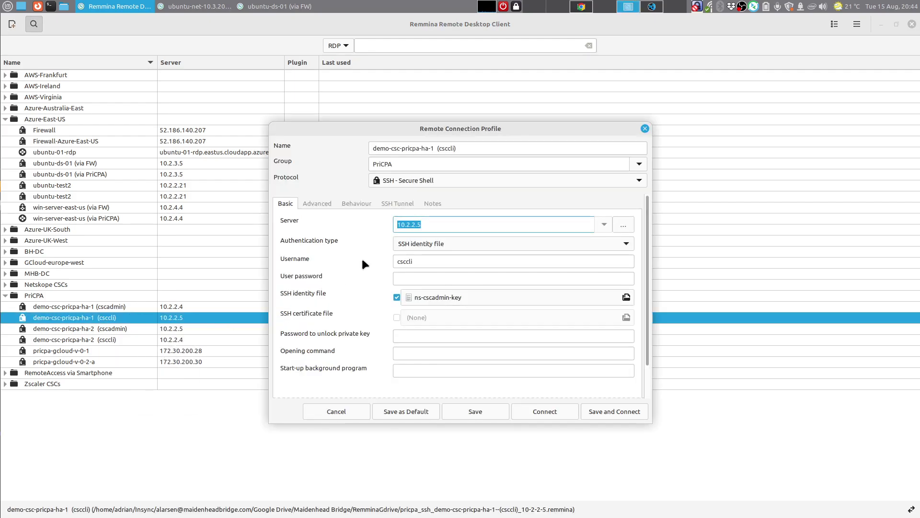
{"action": "left_click", "coordinate": [445, 225]}
{"action": "left_click", "coordinate": [490, 412]}
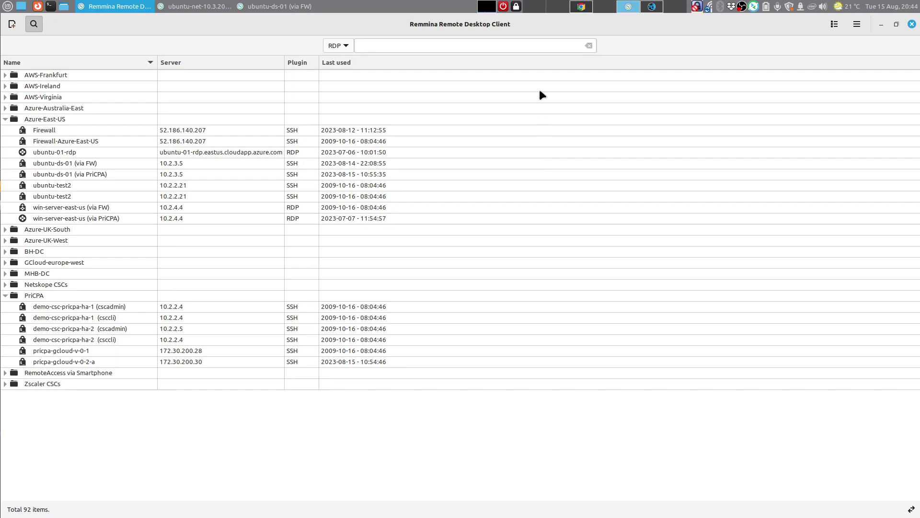
{"action": "left_click", "coordinate": [585, 7]}
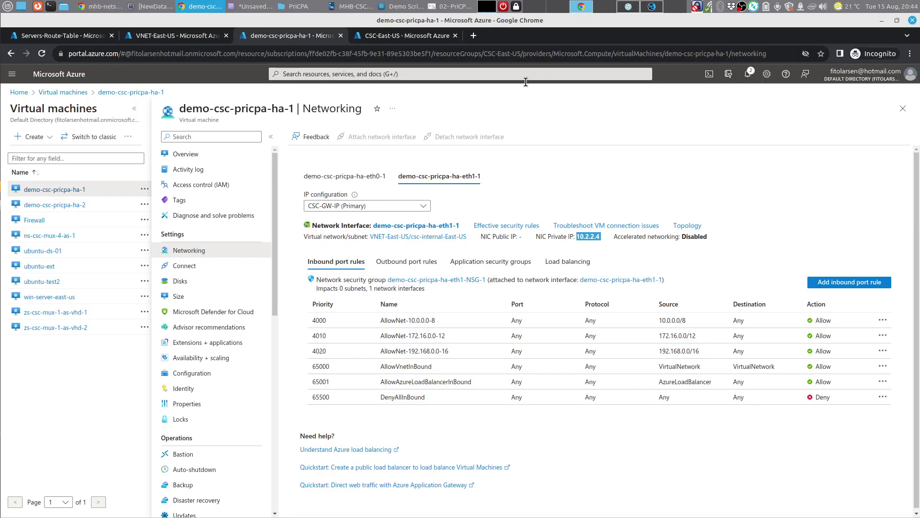
Step: Show demo-csc-pricpa-ha-2's eth1-2 interface to read its private IP 10.2.2.5
{"action": "left_click", "coordinate": [73, 206]}
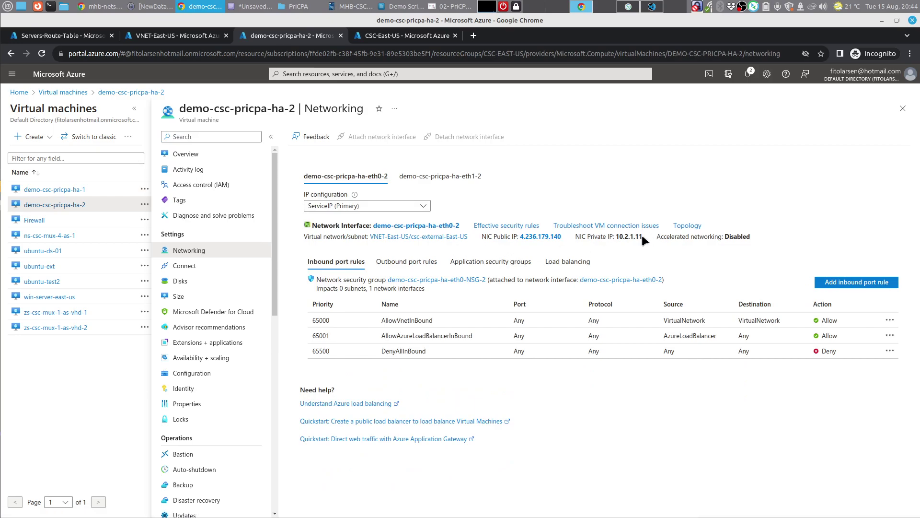
{"action": "left_click", "coordinate": [434, 176]}
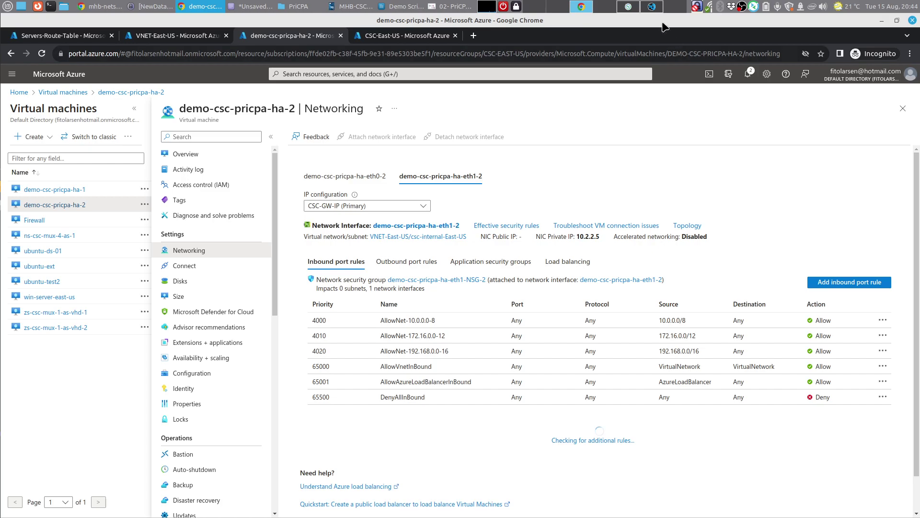
{"action": "left_click", "coordinate": [629, 6]}
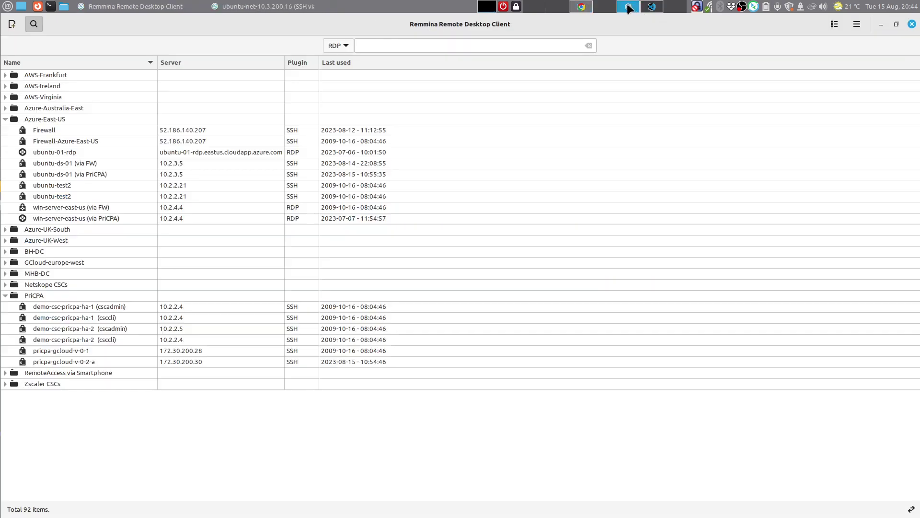
Step: Change the demo-csc-pricpa-ha-2 (csccli) Remmina profile's server from 10.2.2.4 to 10.2.2.5 and save it
{"action": "right_click", "coordinate": [129, 340]}
{"action": "left_click", "coordinate": [162, 379]}
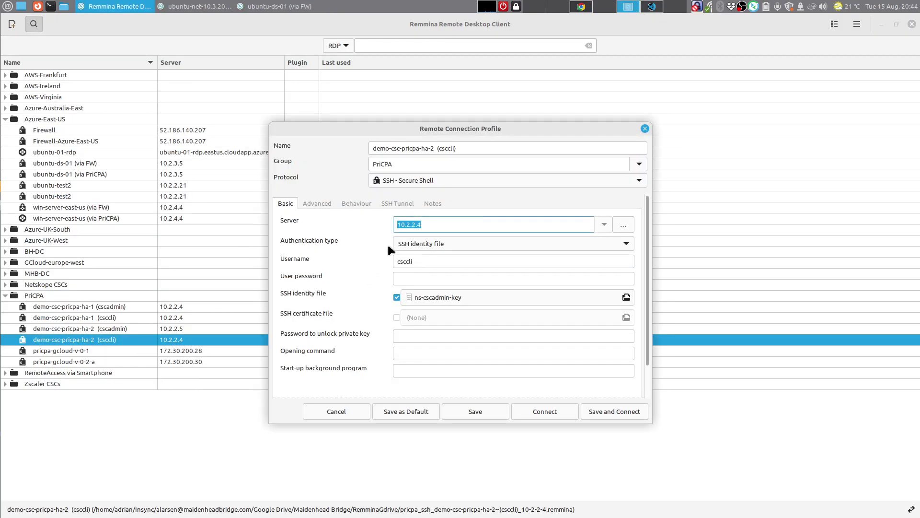
{"action": "left_click", "coordinate": [430, 223]}
{"action": "left_click", "coordinate": [483, 416]}
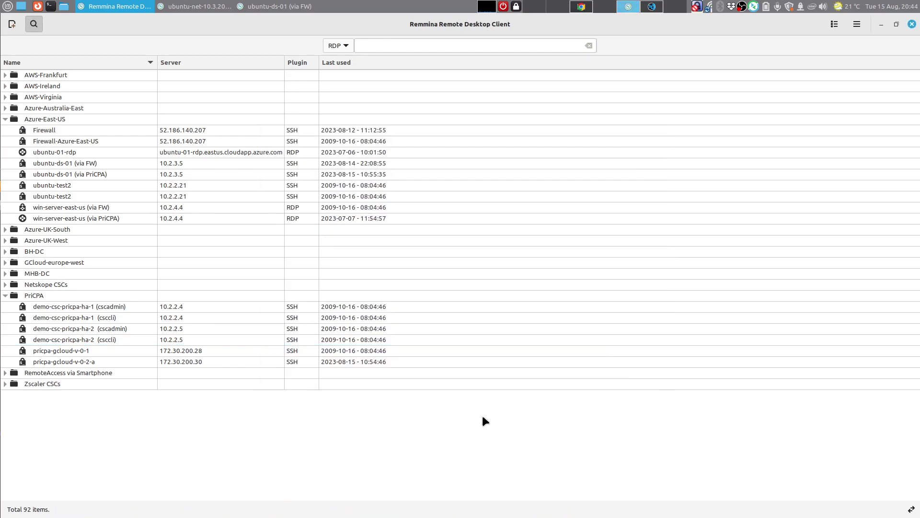
Step: Show demo-csc-pricpa-ha-1's Networking page on its internal eth1-1 interface
{"action": "left_click", "coordinate": [580, 6]}
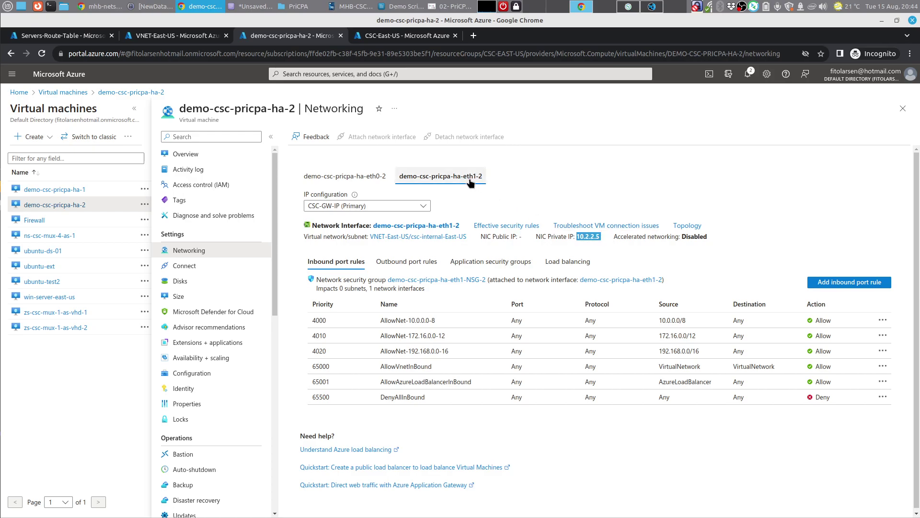
{"action": "left_click", "coordinate": [78, 191]}
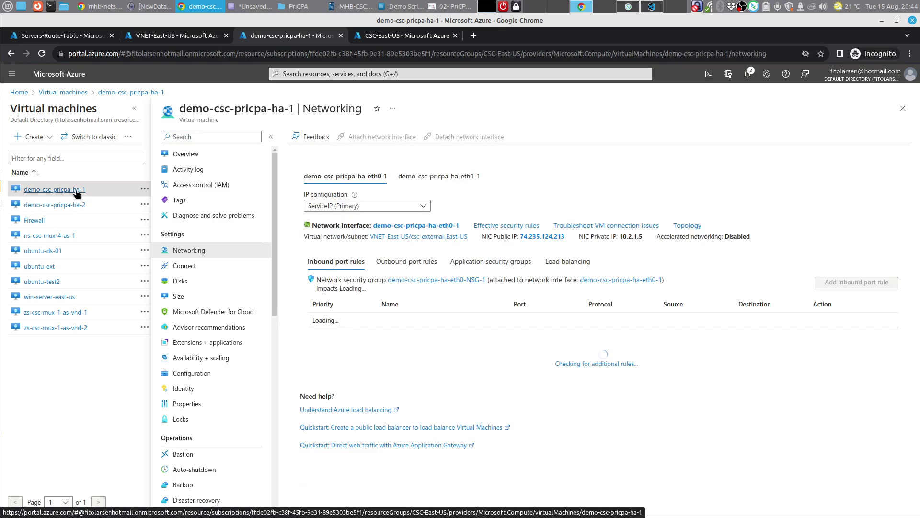
{"action": "left_click", "coordinate": [422, 177]}
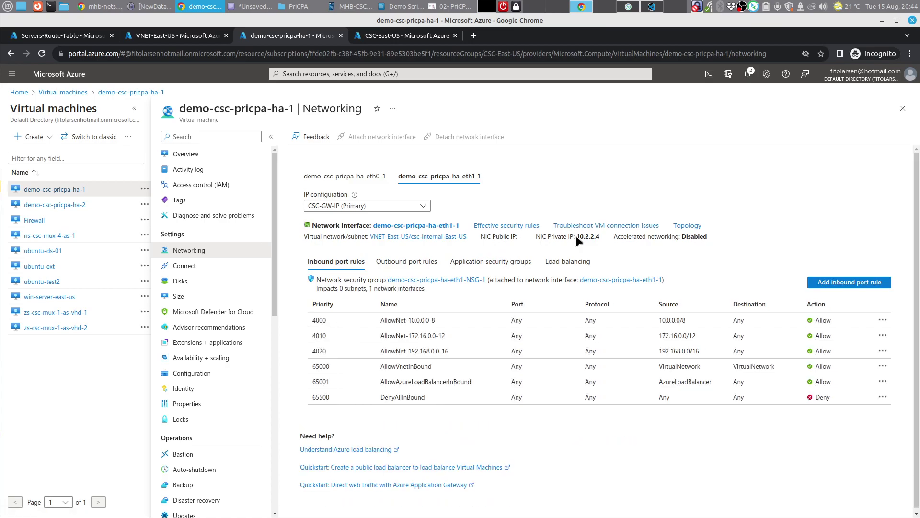
Step: Copy the NIC private IP 10.2.2.4 and go to the Servers-Route-Table routes list
{"action": "left_click_drag", "start_coordinate": [577, 237], "coordinate": [599, 237]}
{"action": "right_click", "coordinate": [590, 236]}
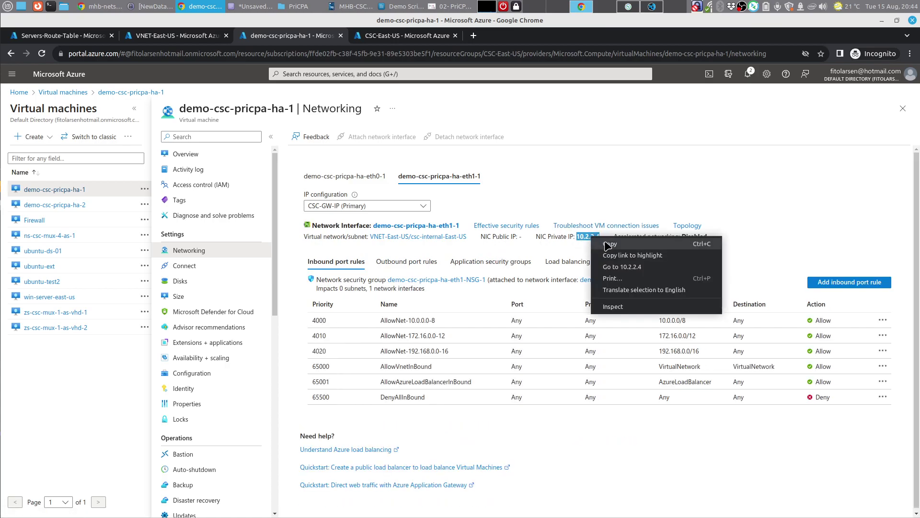
{"action": "left_click", "coordinate": [599, 241]}
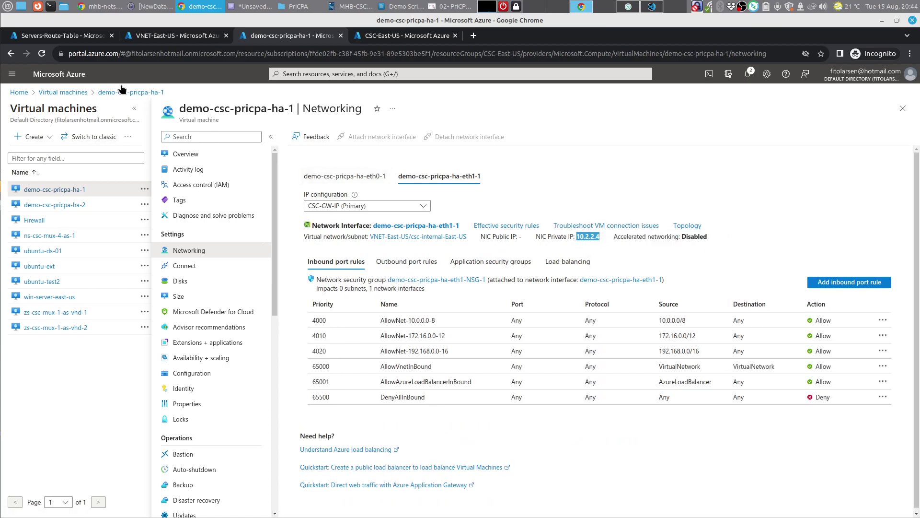
{"action": "left_click", "coordinate": [91, 36]}
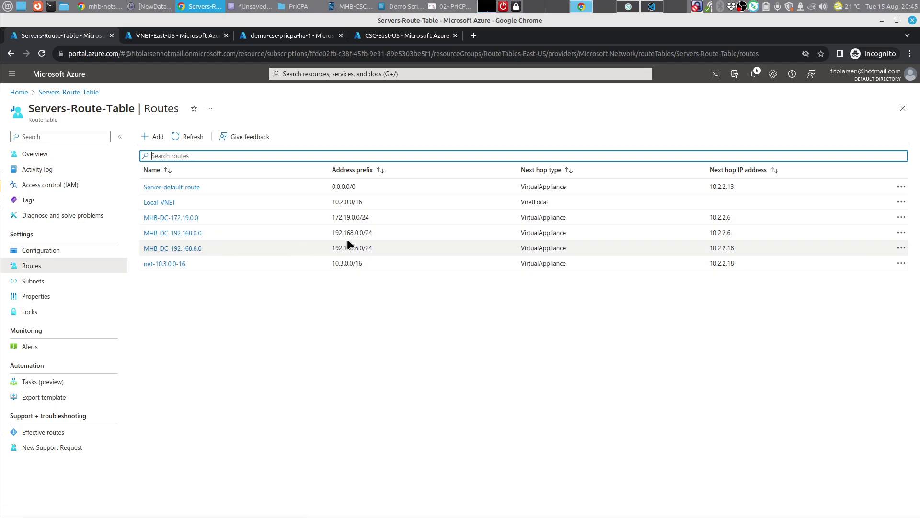
Step: Set next hop 10.2.2.4 on routes MHB-DC-172.19.0.0 and MHB-DC-192.168.0.0
{"action": "left_click", "coordinate": [901, 218]}
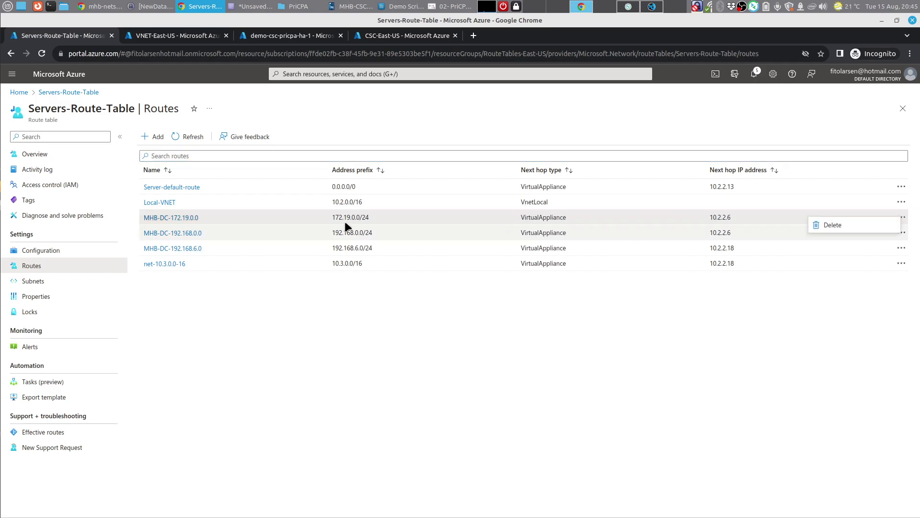
{"action": "left_click", "coordinate": [165, 217]}
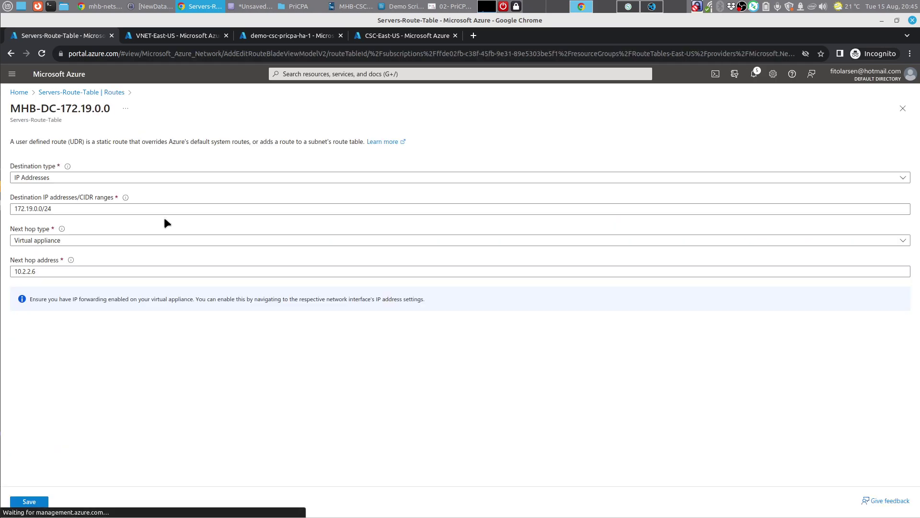
{"action": "left_click", "coordinate": [64, 270]}
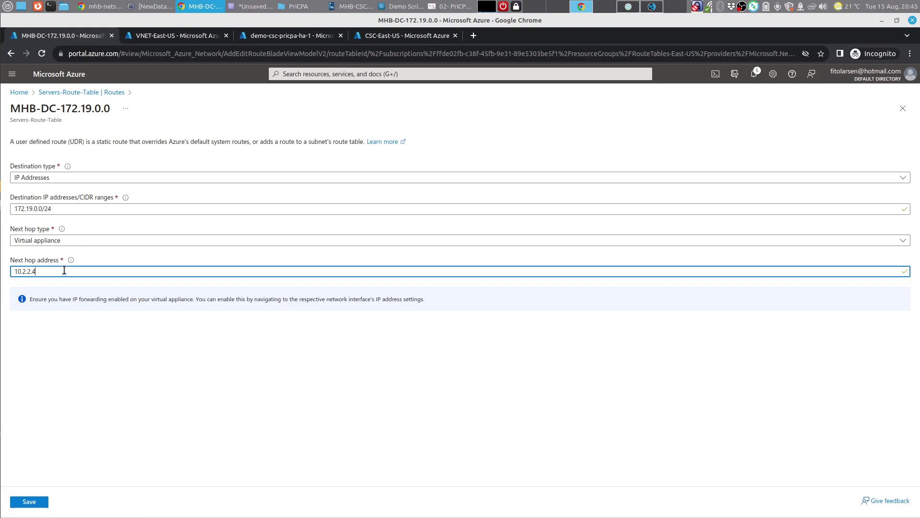
{"action": "left_click", "coordinate": [37, 504]}
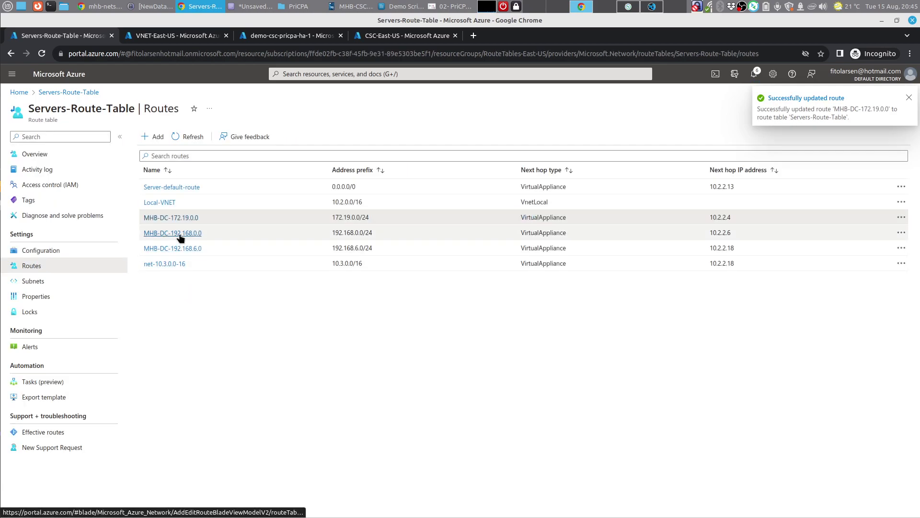
{"action": "left_click", "coordinate": [179, 232]}
{"action": "left_click", "coordinate": [54, 272]}
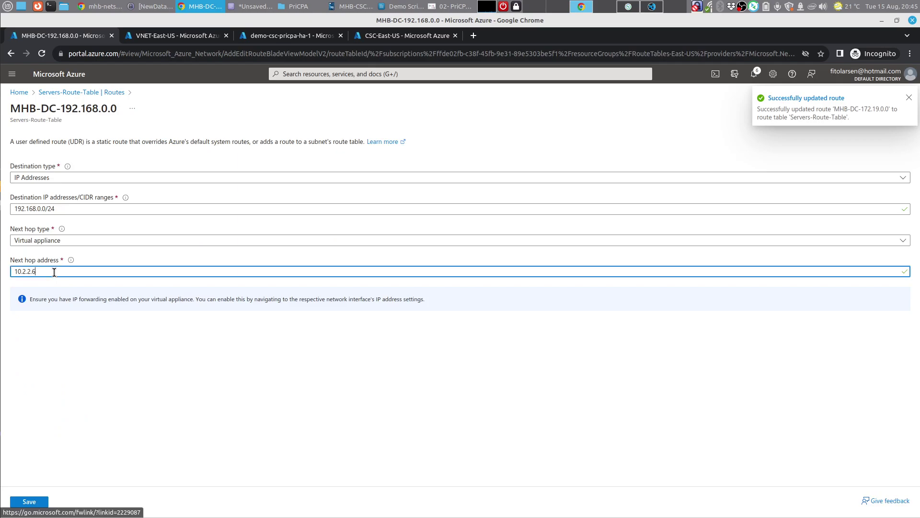
{"action": "left_click", "coordinate": [19, 503]}
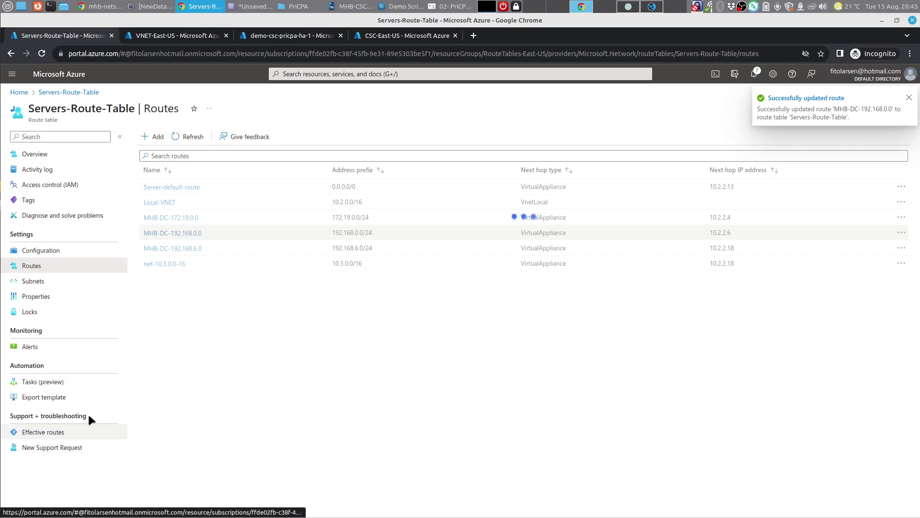
Step: Set next hop 10.2.2.4 on MHB-DC-192.168.6.0 and net-10.3.0.0-16, then view the diagram PDF
{"action": "left_click", "coordinate": [188, 250]}
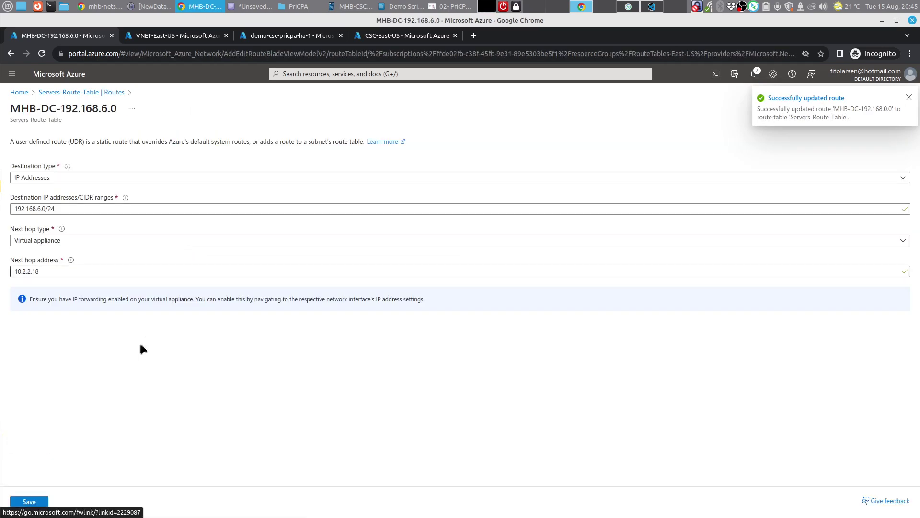
{"action": "left_click", "coordinate": [63, 271]}
{"action": "key", "text": "BackSpace"}
{"action": "key", "text": "BackSpace"}
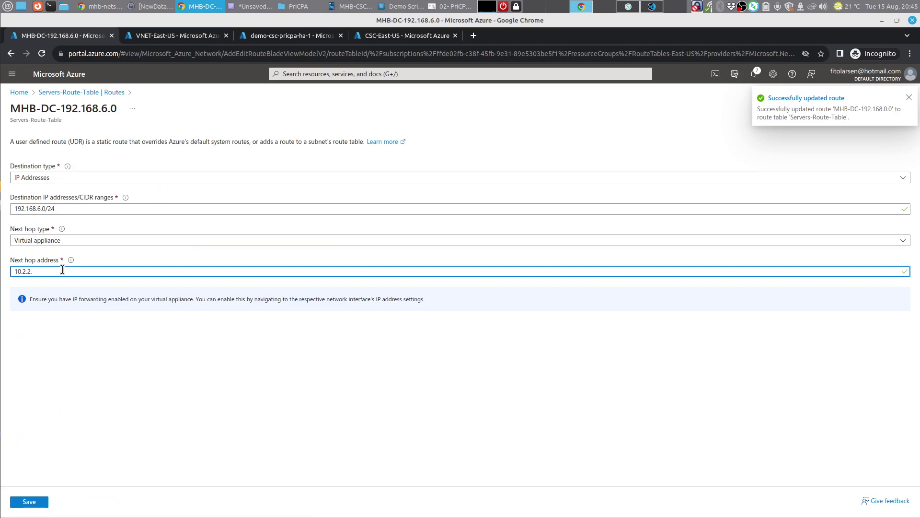
{"action": "type", "text": "4"}
{"action": "left_click", "coordinate": [29, 503]}
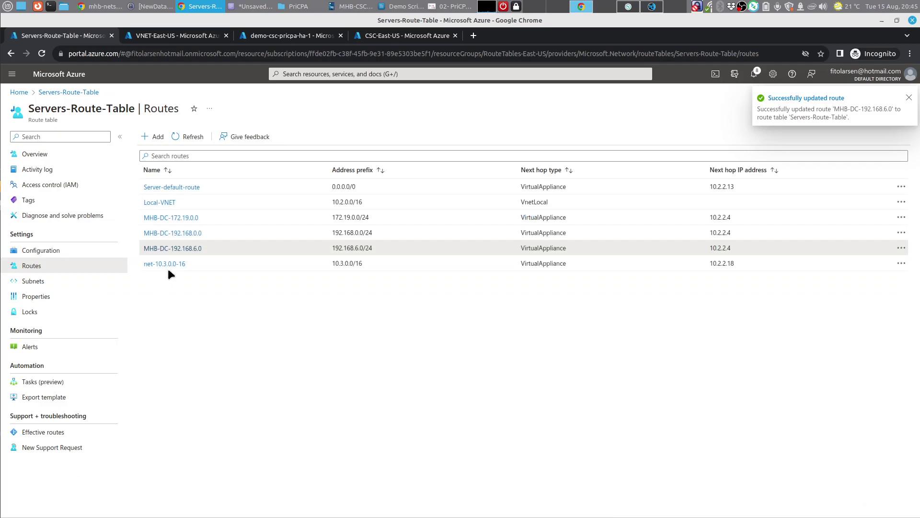
{"action": "left_click", "coordinate": [172, 263]}
{"action": "left_click", "coordinate": [71, 271]}
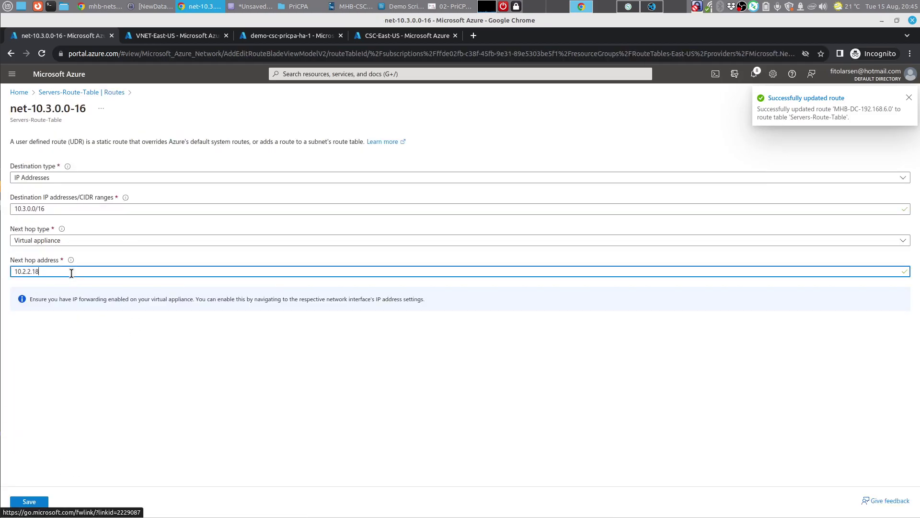
{"action": "type", "text": "4"}
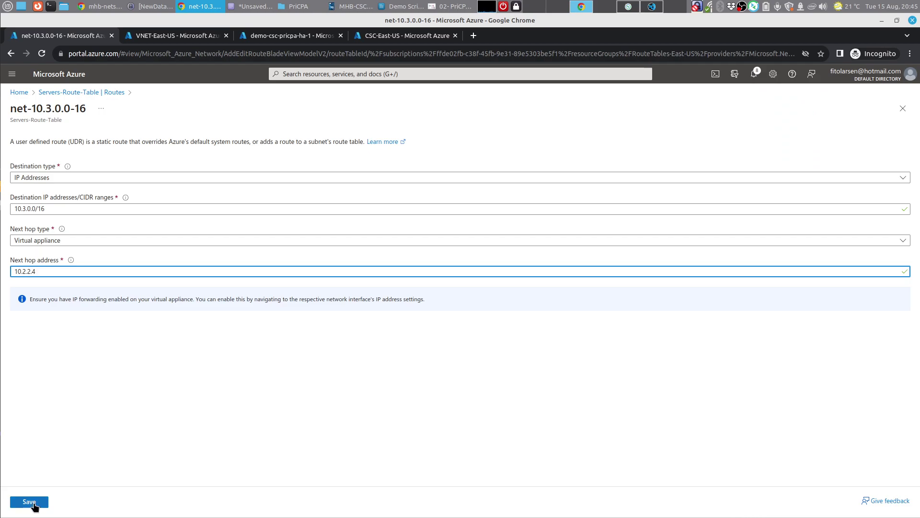
{"action": "left_click", "coordinate": [35, 504]}
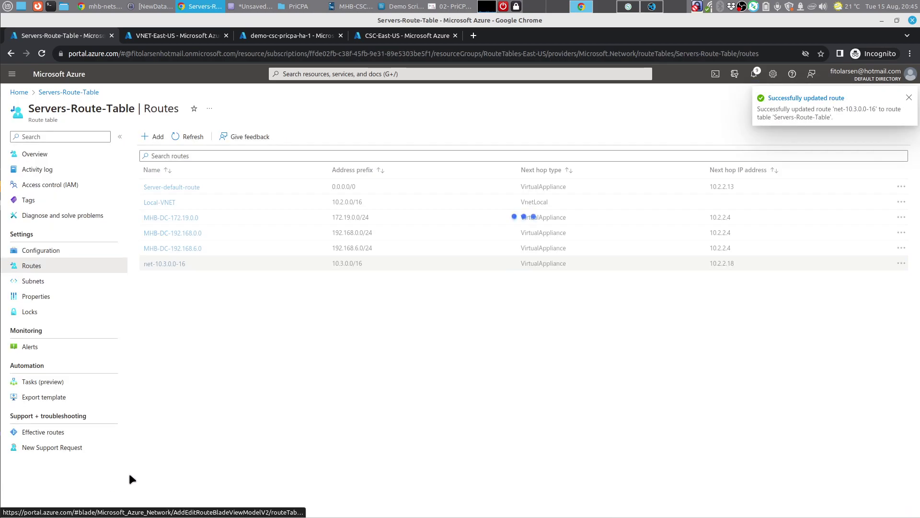
{"action": "left_click", "coordinate": [43, 154]}
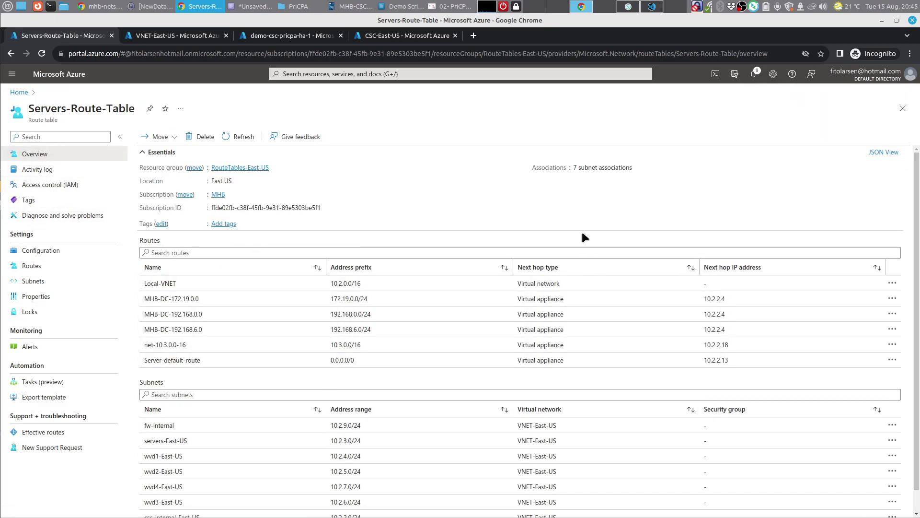
{"action": "left_click", "coordinate": [449, 6]}
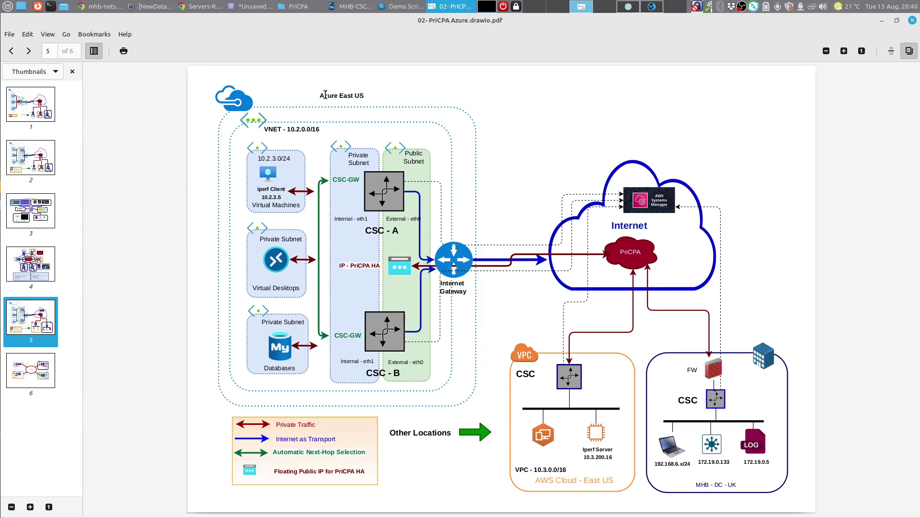
Step: Read step 3 of the Demo Script in Writer, then return to the mhb-netskope-private S3 bucket
{"action": "left_click", "coordinate": [400, 6]}
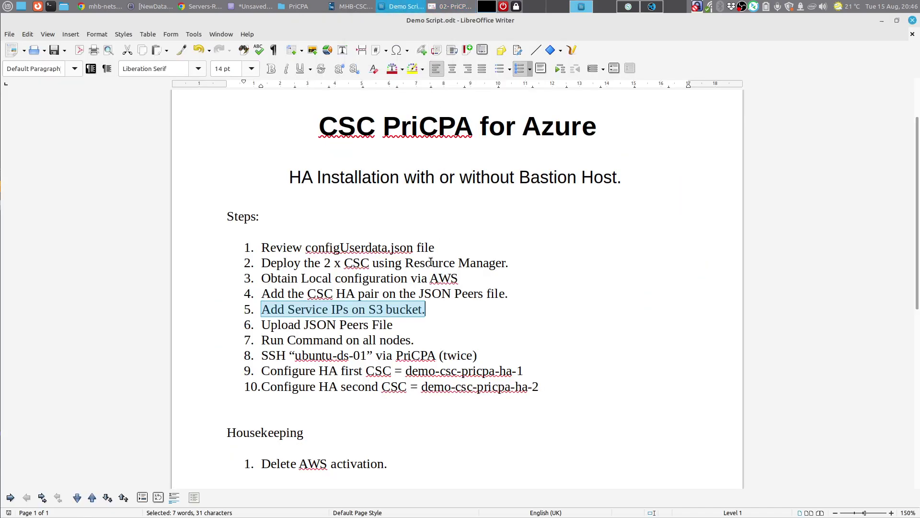
{"action": "left_click_drag", "start_coordinate": [260, 280], "coordinate": [458, 280]}
{"action": "left_click", "coordinate": [457, 280]}
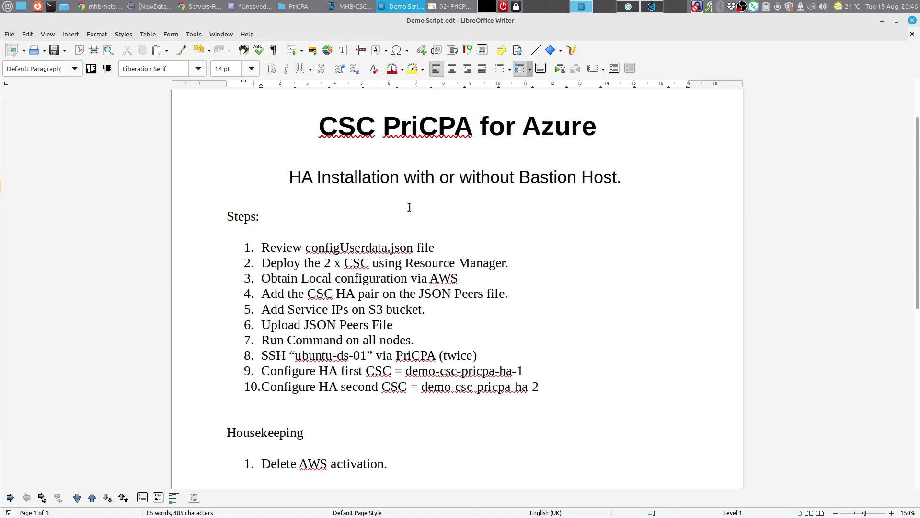
{"action": "left_click", "coordinate": [109, 7]}
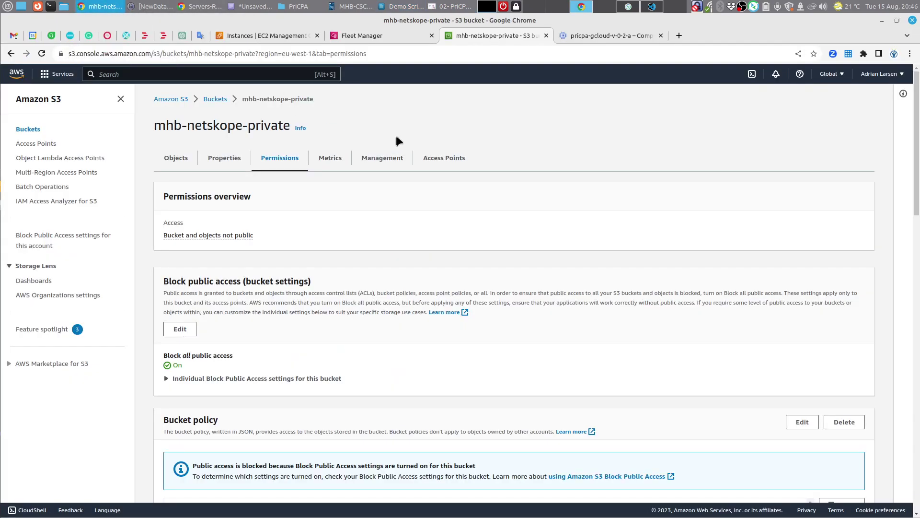
Step: Open the Fleet Manager node list and highlight the demo-csc-pricpa-ha-1 and ha-2 names
{"action": "left_click", "coordinate": [381, 36]}
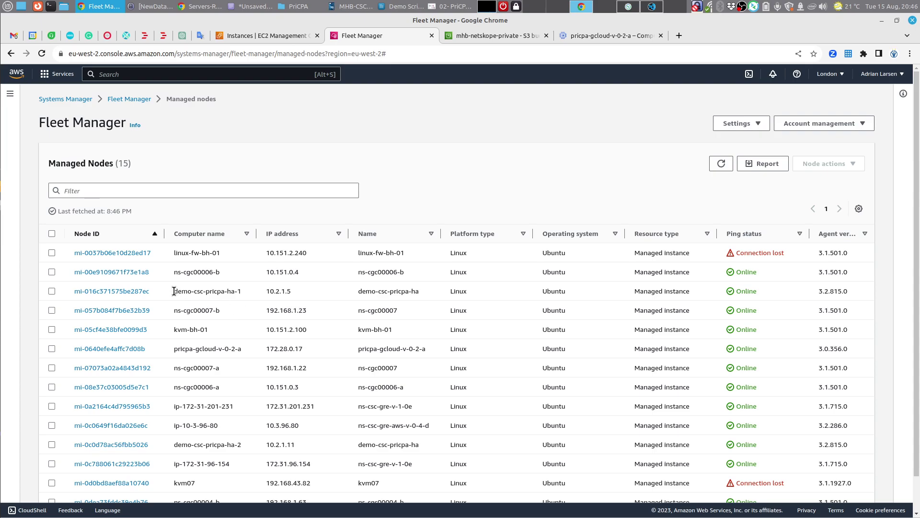
{"action": "left_click_drag", "start_coordinate": [174, 291], "coordinate": [233, 295]}
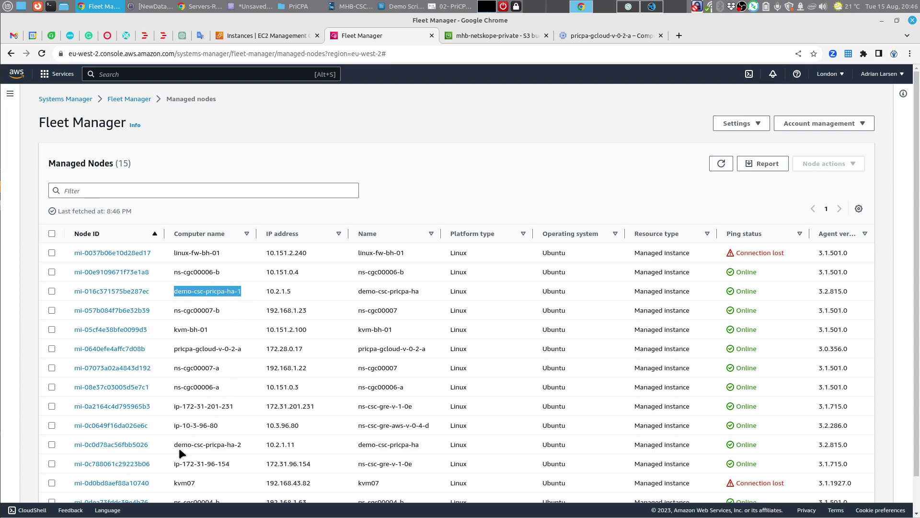
{"action": "left_click_drag", "start_coordinate": [173, 446], "coordinate": [177, 446]}
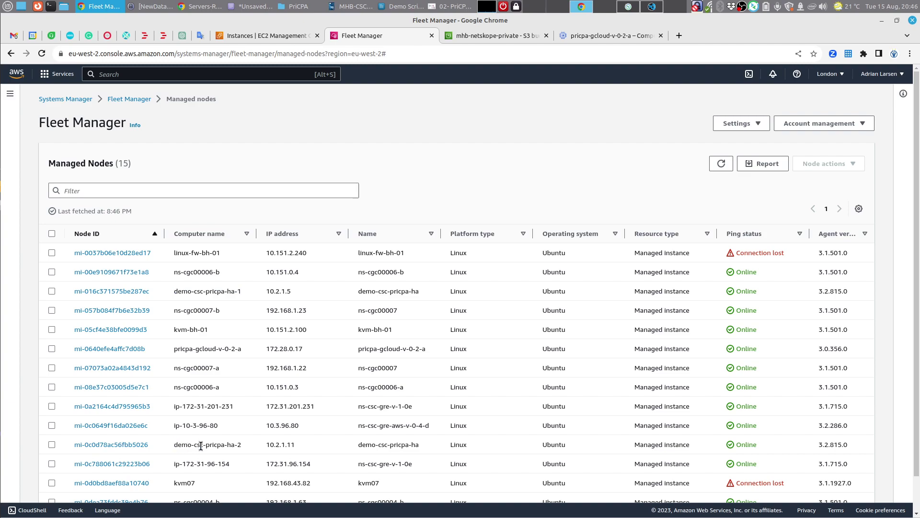
{"action": "left_click_drag", "start_coordinate": [244, 446], "coordinate": [175, 445]}
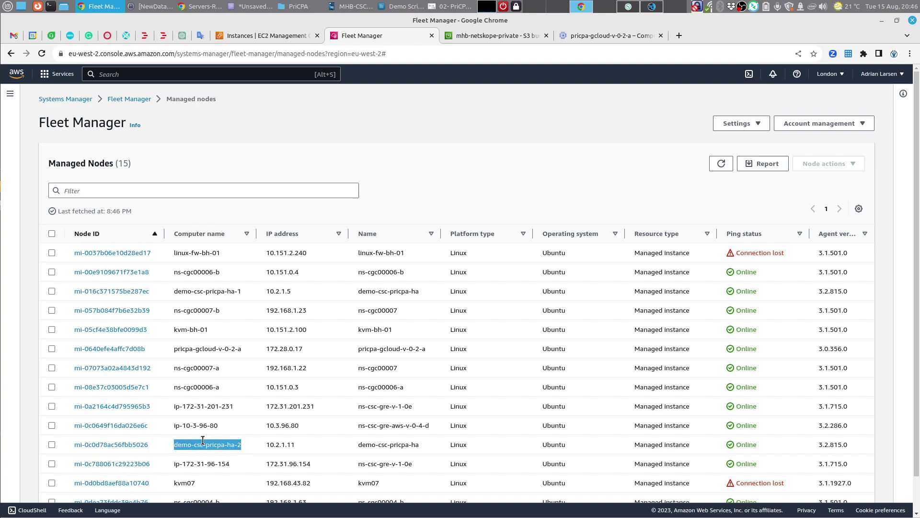
Step: Look over the configUserData config file in the code editor
{"action": "left_click", "coordinate": [652, 6]}
{"action": "left_click", "coordinate": [239, 139]}
{"action": "scroll", "coordinate": [240, 148], "scroll_direction": "up", "scroll_amount": 4}
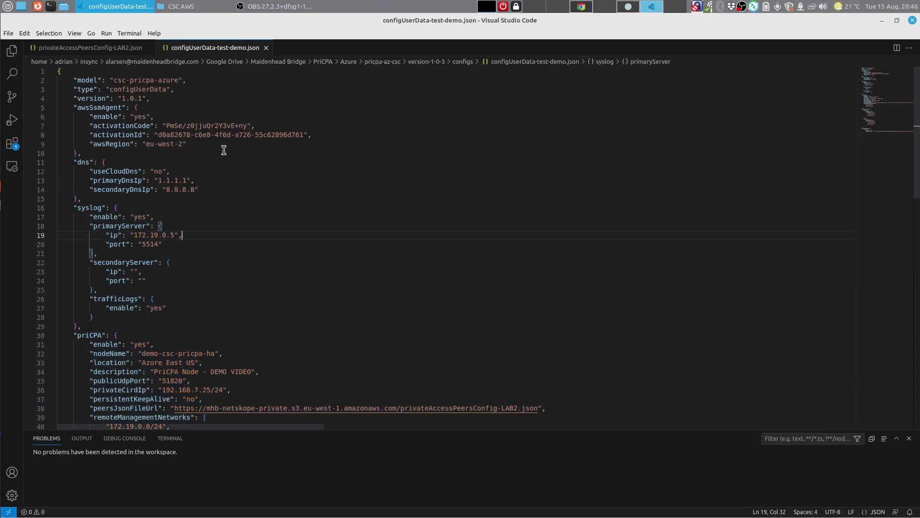
{"action": "left_click_drag", "start_coordinate": [194, 143], "coordinate": [56, 107]}
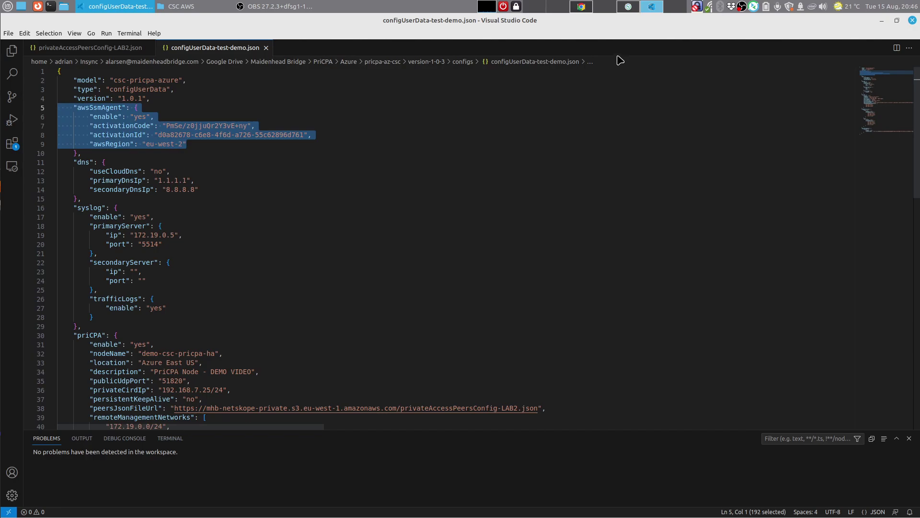
Step: Select the demo-csc-pricpa-ha-1 node and choose Node actions > Tools > Execute run command
{"action": "left_click", "coordinate": [582, 7]}
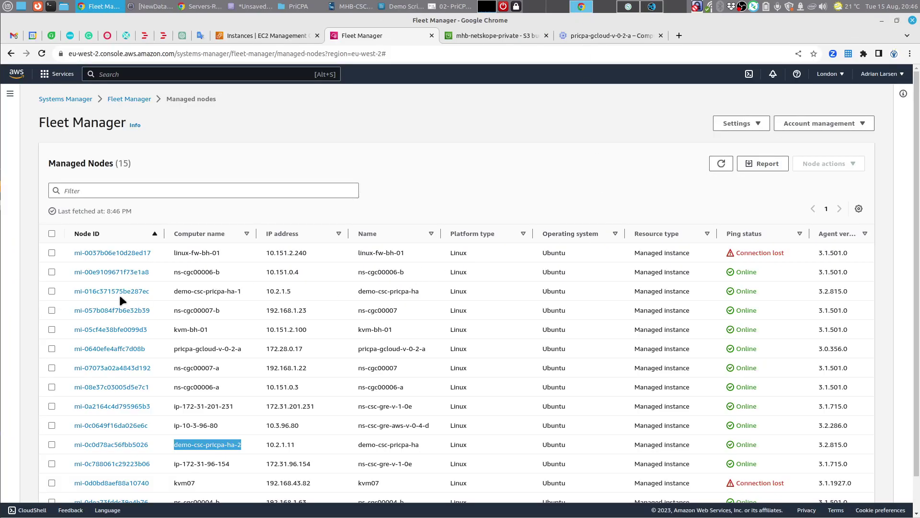
{"action": "left_click", "coordinate": [52, 291]}
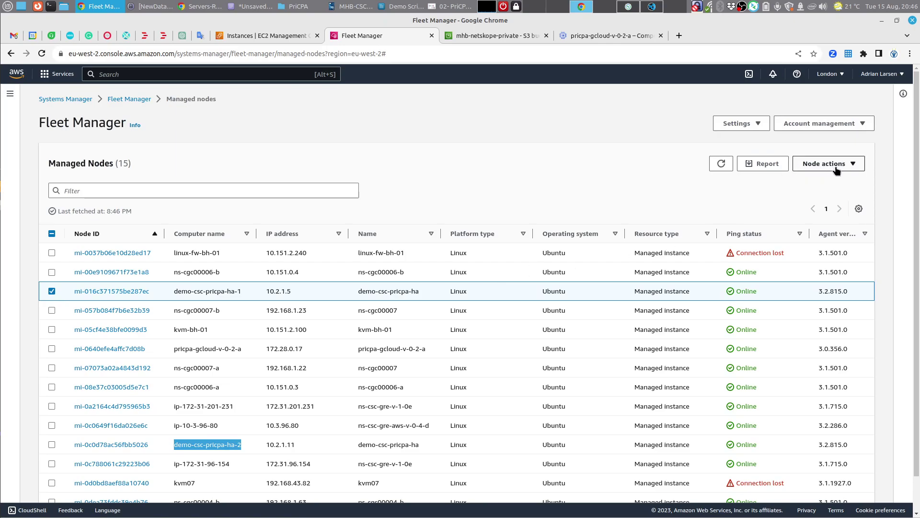
{"action": "left_click", "coordinate": [52, 291]}
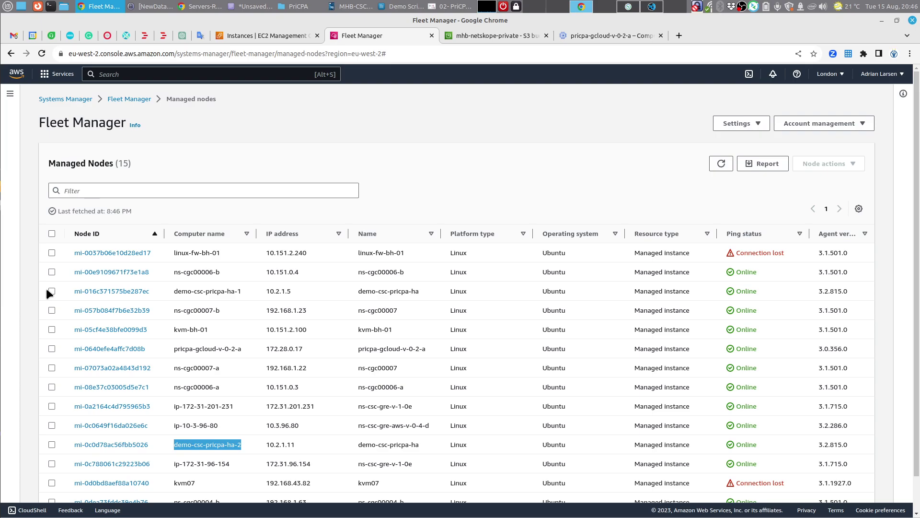
{"action": "left_click", "coordinate": [51, 291]}
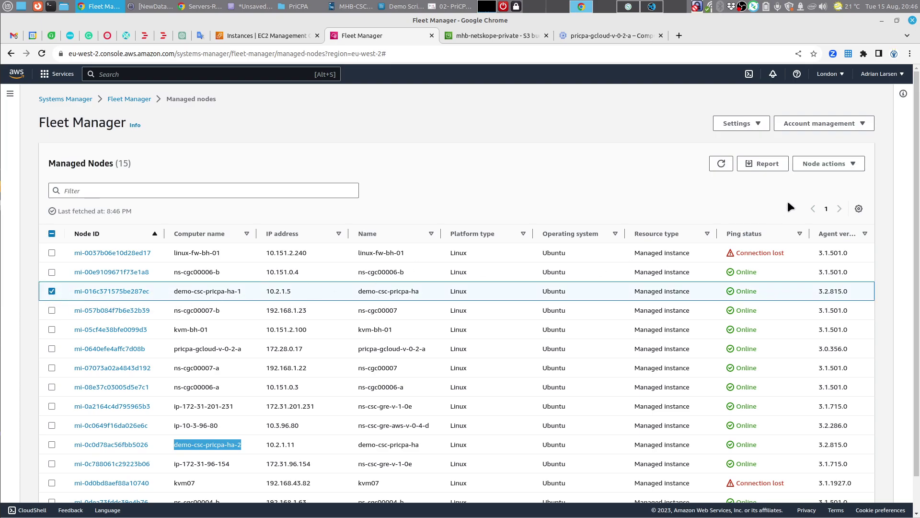
{"action": "left_click", "coordinate": [829, 166]}
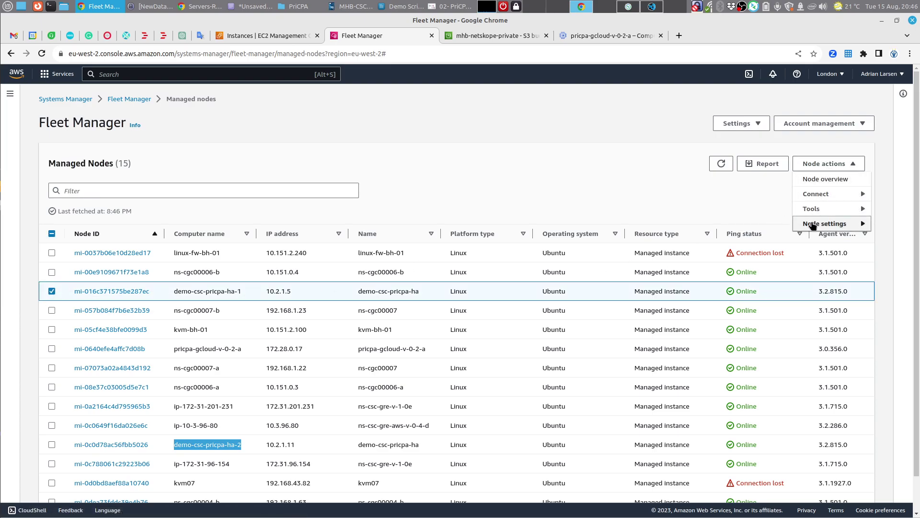
{"action": "mouse_move", "coordinate": [814, 214]}
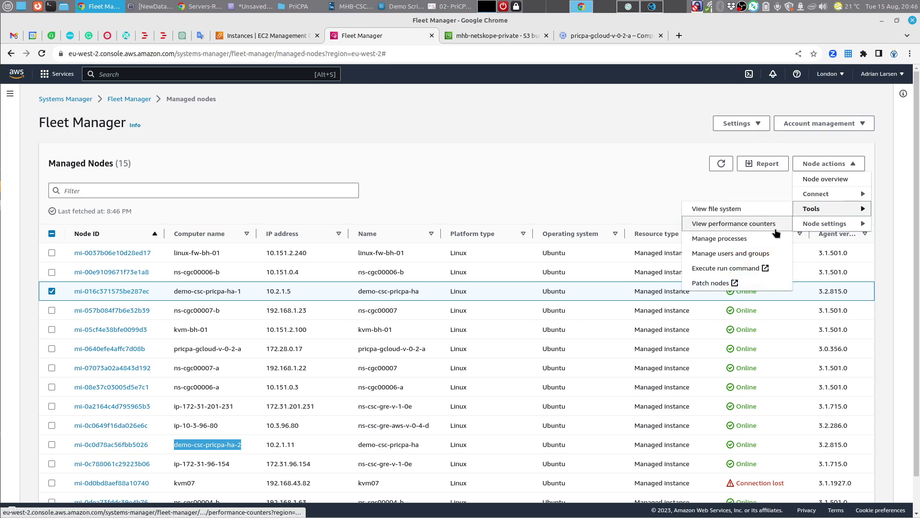
{"action": "left_click", "coordinate": [738, 272]}
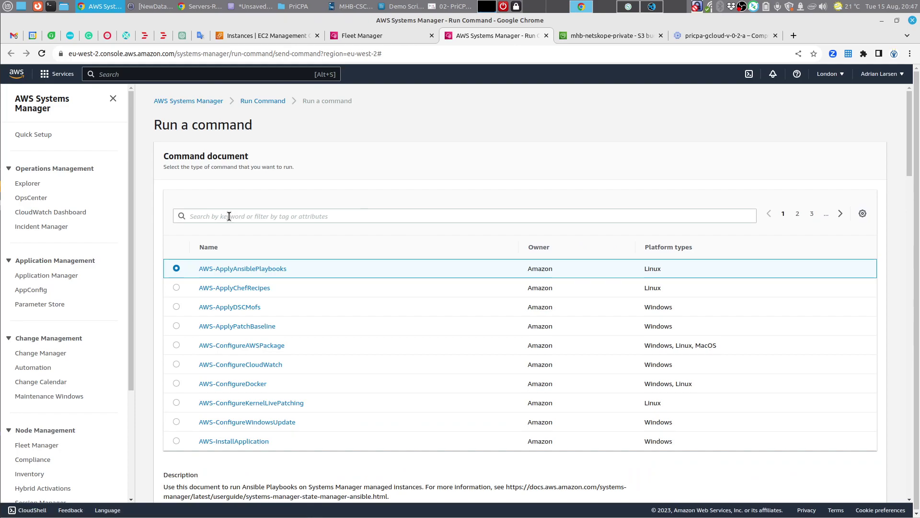
Step: Filter command documents to Owned by me and choose Copy-AWS-RunShellScript
{"action": "left_click", "coordinate": [229, 216]}
{"action": "left_click", "coordinate": [220, 244]}
{"action": "left_click", "coordinate": [220, 259]}
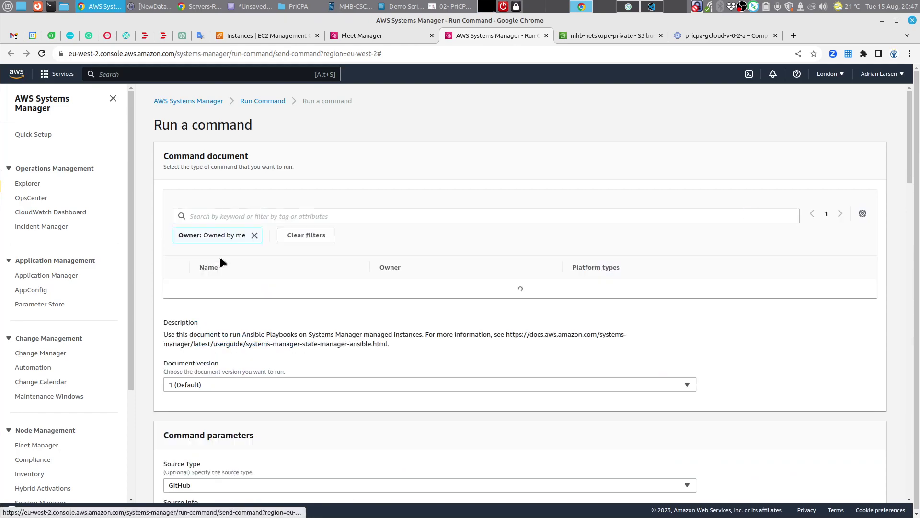
{"action": "left_click", "coordinate": [177, 287]}
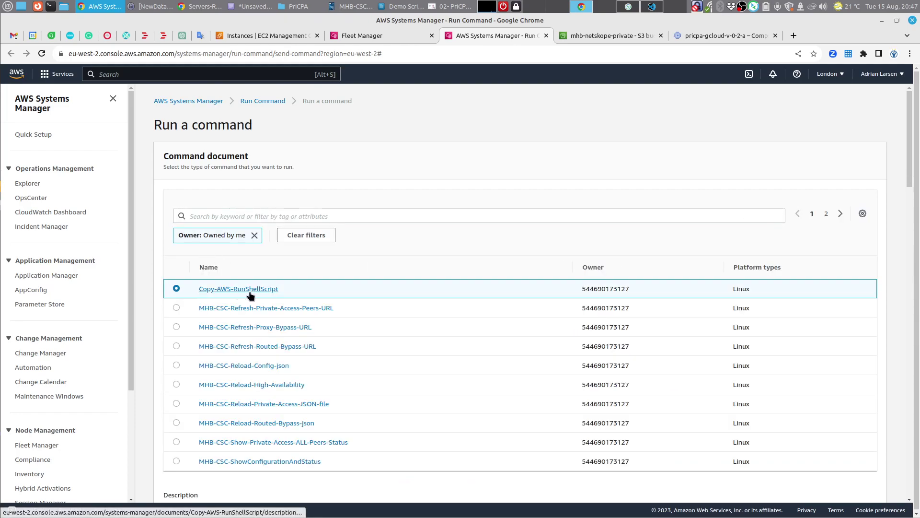
{"action": "scroll", "coordinate": [421, 266], "scroll_direction": "down", "scroll_amount": 3}
{"action": "scroll", "coordinate": [432, 266], "scroll_direction": "down", "scroll_amount": 15}
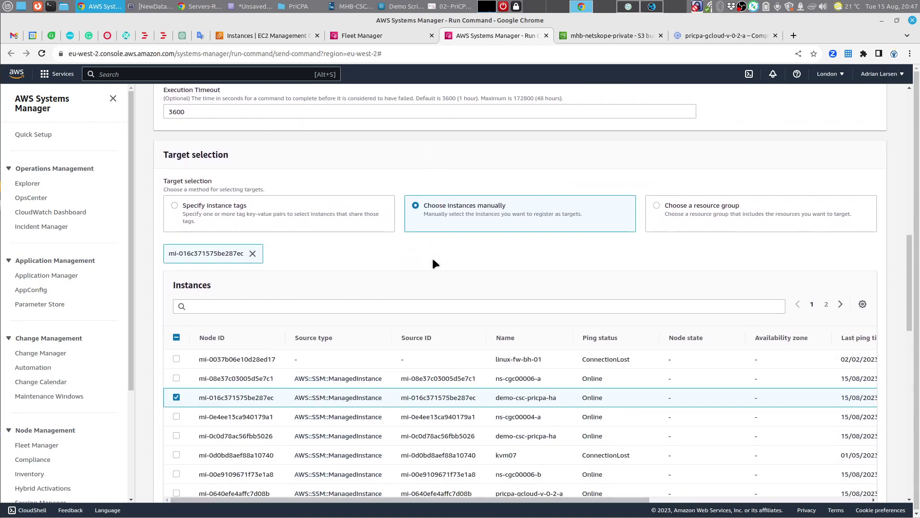
{"action": "scroll", "coordinate": [432, 259], "scroll_direction": "down", "scroll_amount": 5}
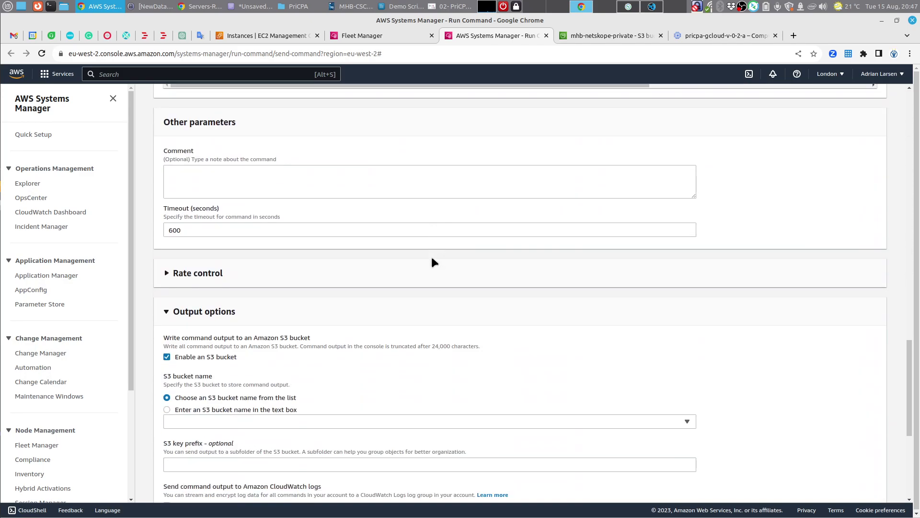
{"action": "scroll", "coordinate": [431, 257], "scroll_direction": "up", "scroll_amount": 10}
{"action": "scroll", "coordinate": [426, 258], "scroll_direction": "up", "scroll_amount": 5}
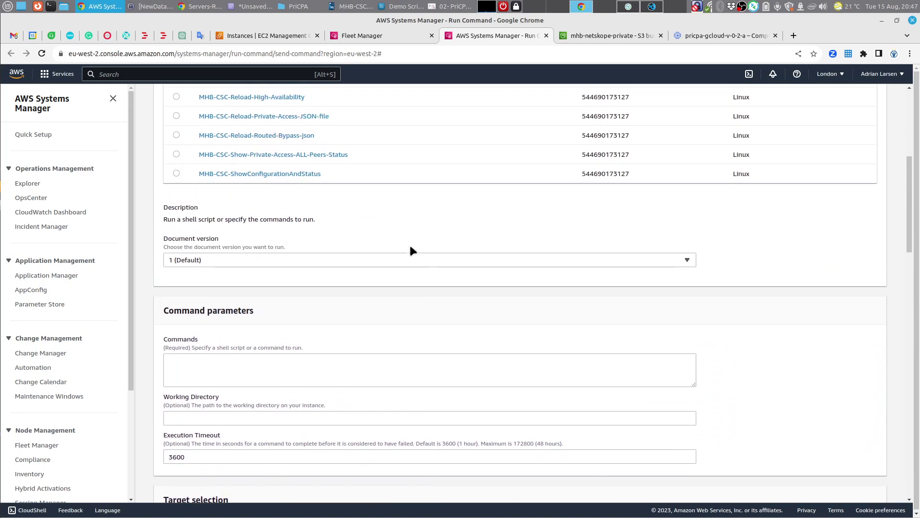
{"action": "left_click", "coordinate": [232, 369]}
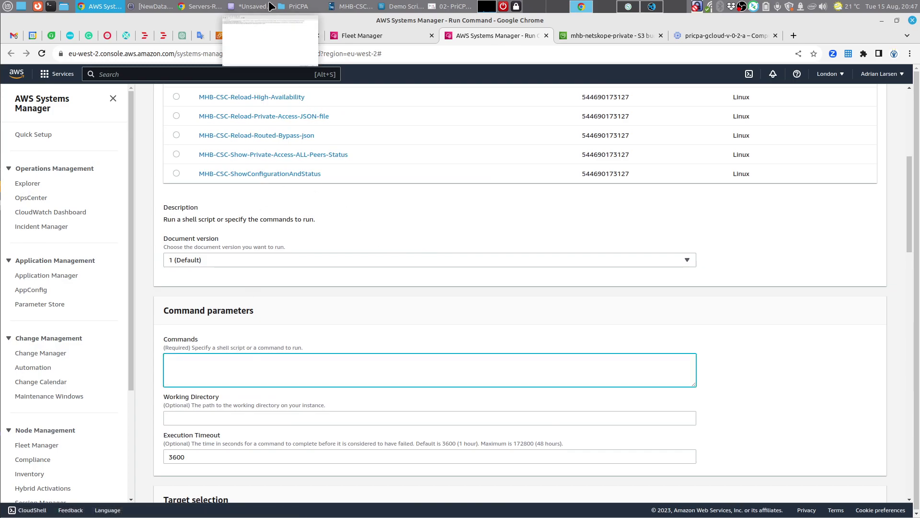
Step: Copy the sudo cat .privateAccessLocalConfig.json command from the notes and paste it into Commands
{"action": "left_click", "coordinate": [249, 6]}
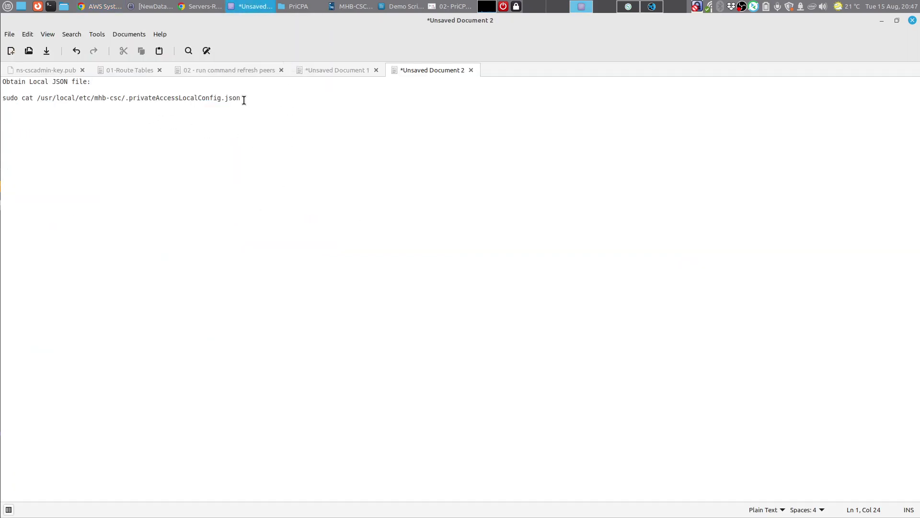
{"action": "left_click_drag", "start_coordinate": [244, 100], "coordinate": [298, 100]}
{"action": "right_click", "coordinate": [195, 100]}
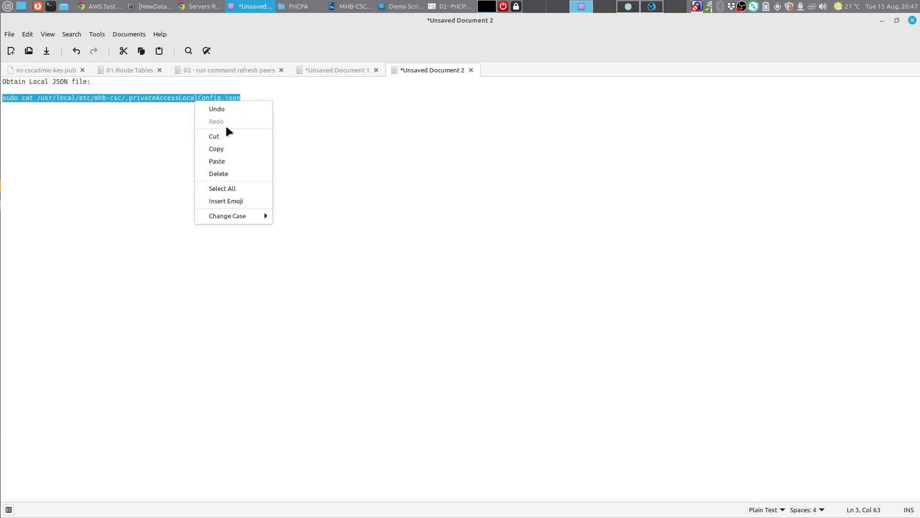
{"action": "left_click", "coordinate": [234, 147]}
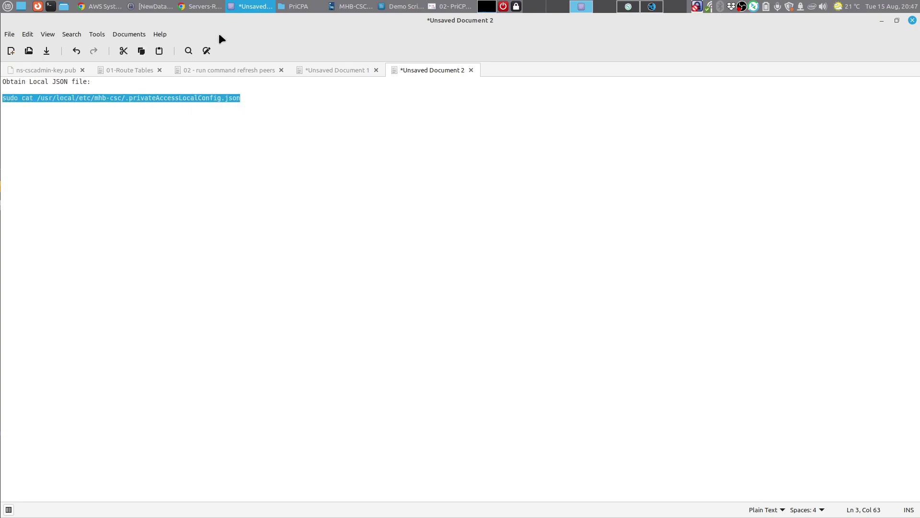
{"action": "left_click", "coordinate": [208, 6]}
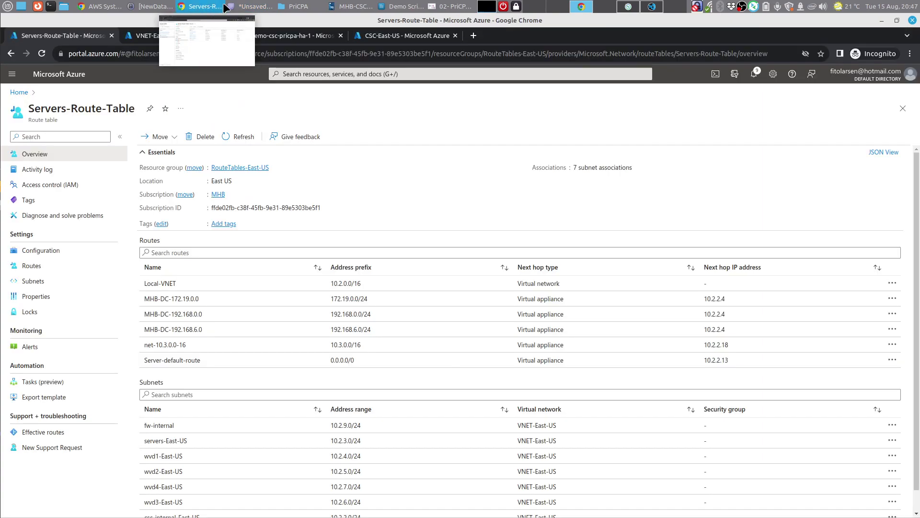
{"action": "left_click", "coordinate": [102, 6]}
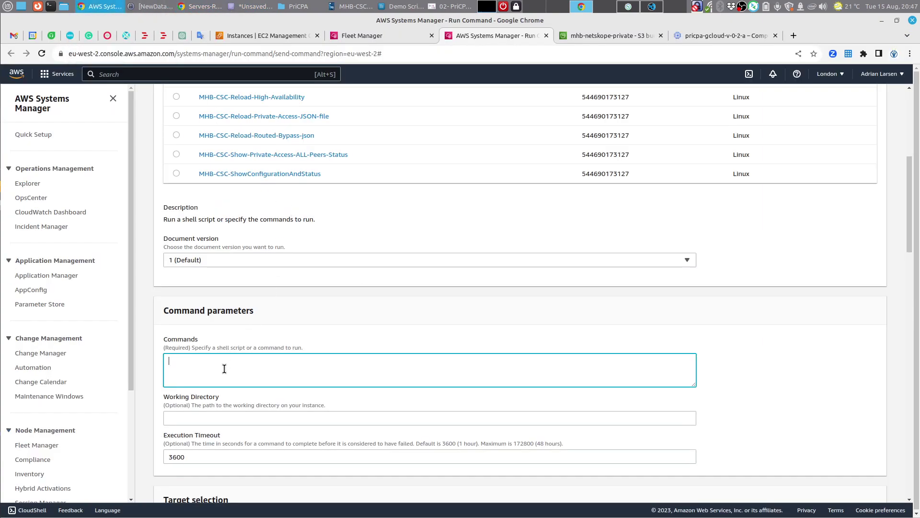
{"action": "key", "text": "ctrl+v"}
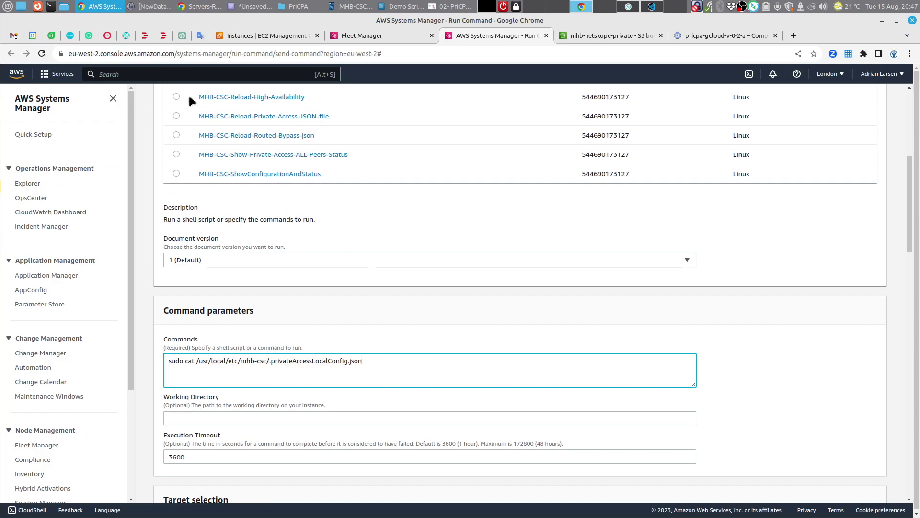
{"action": "left_click", "coordinate": [197, 9]}
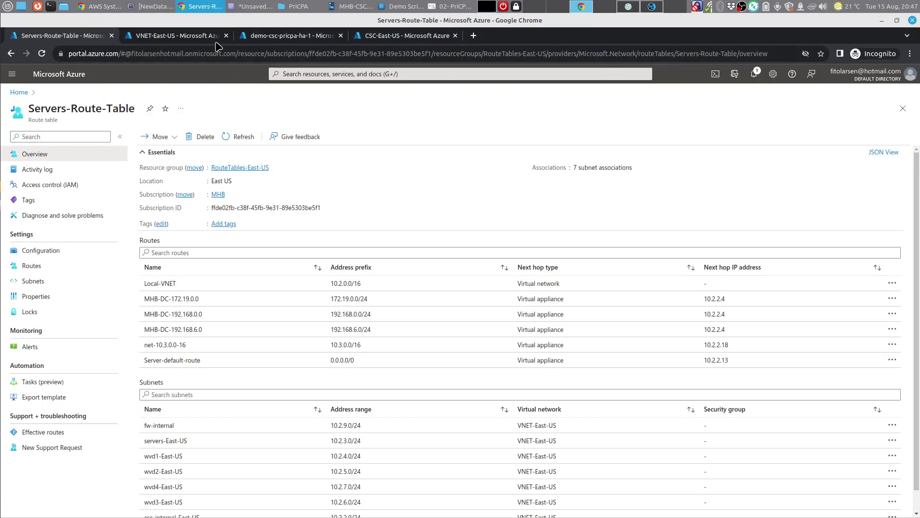
Step: Paste the sudo cat command into ha-1's Azure RunShellScript, close it unrun, and return to AWS
{"action": "left_click", "coordinate": [261, 36]}
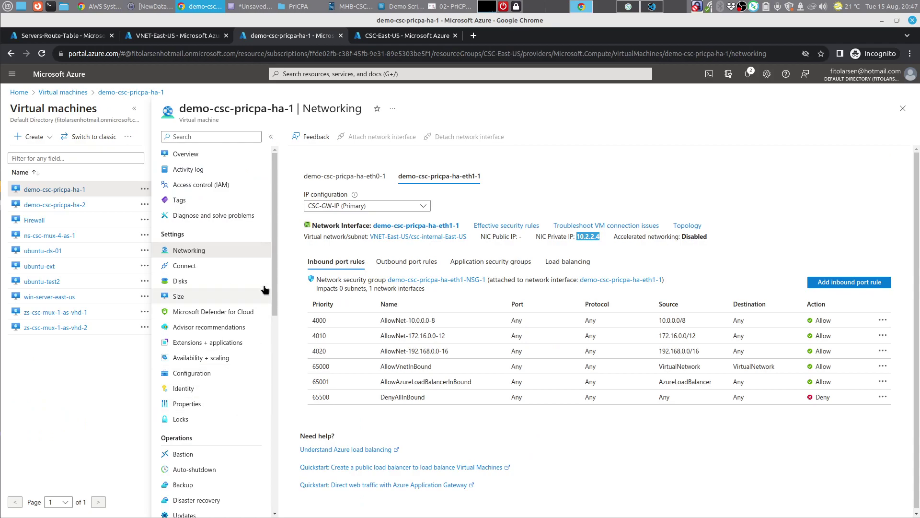
{"action": "left_click_drag", "start_coordinate": [273, 280], "coordinate": [272, 446]}
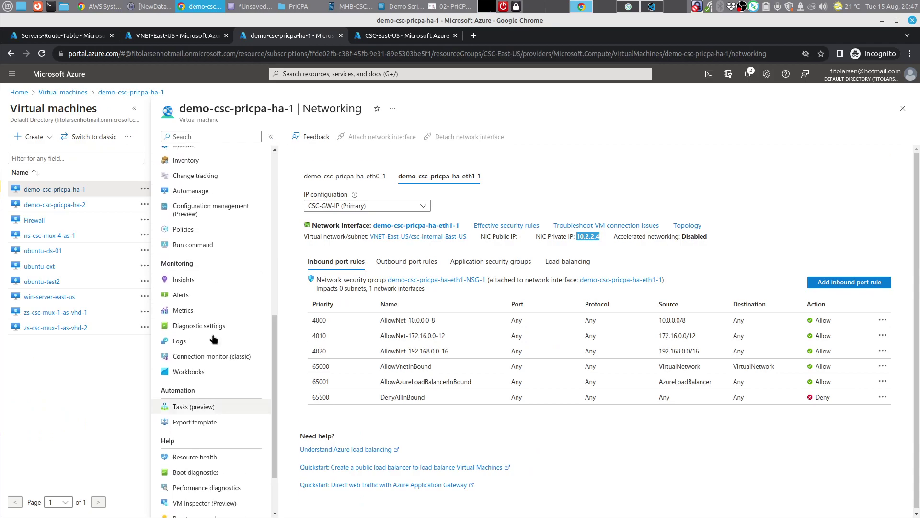
{"action": "left_click", "coordinate": [192, 245]}
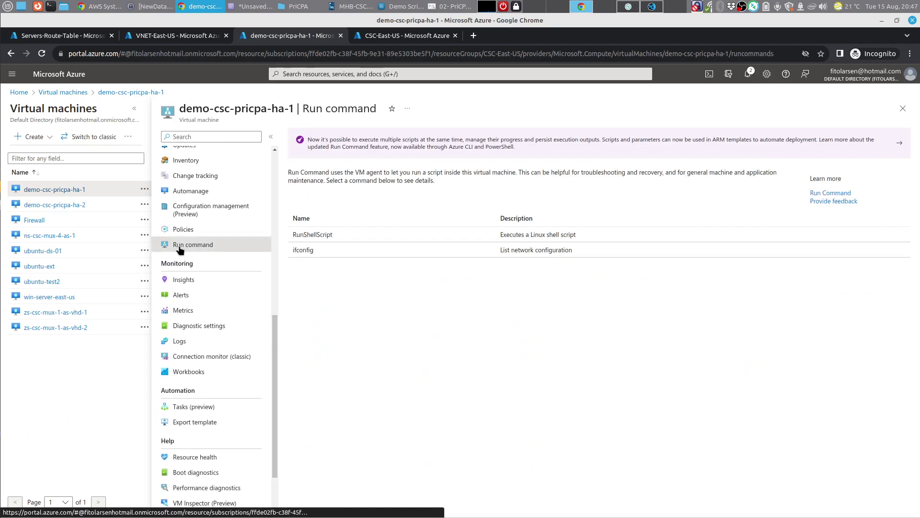
{"action": "left_click", "coordinate": [311, 235]}
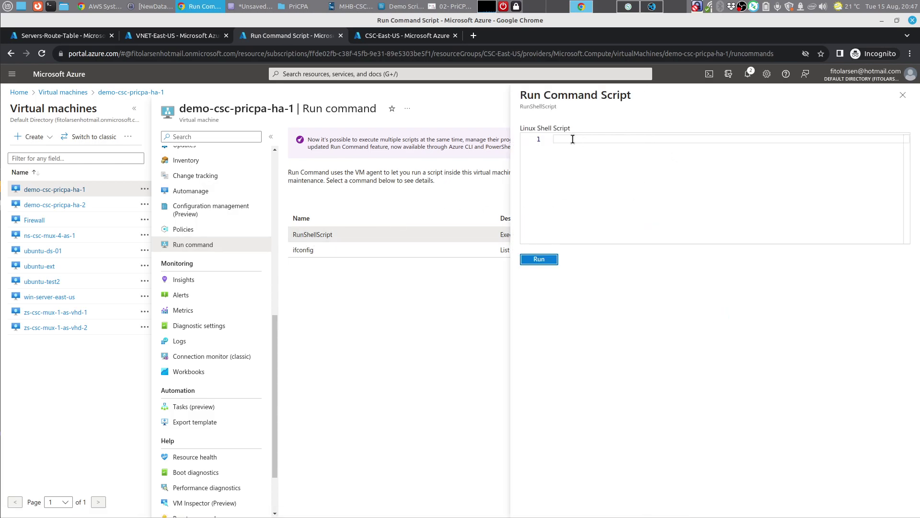
{"action": "left_click", "coordinate": [580, 140]}
{"action": "key", "text": "ctrl+v"}
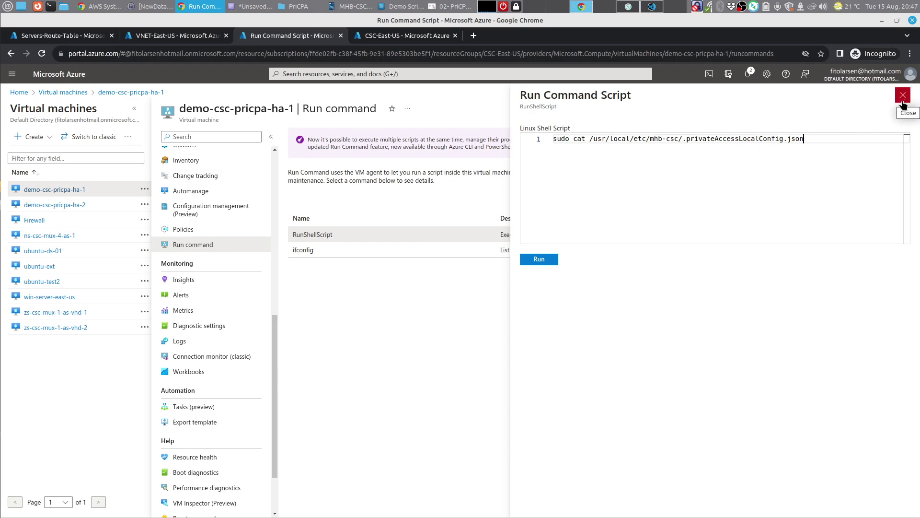
{"action": "left_click", "coordinate": [903, 105]}
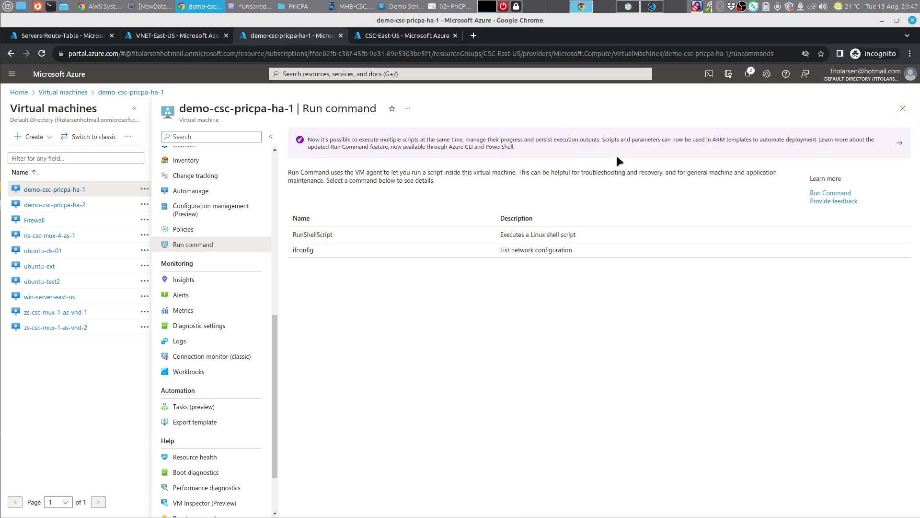
{"action": "left_click", "coordinate": [101, 6]}
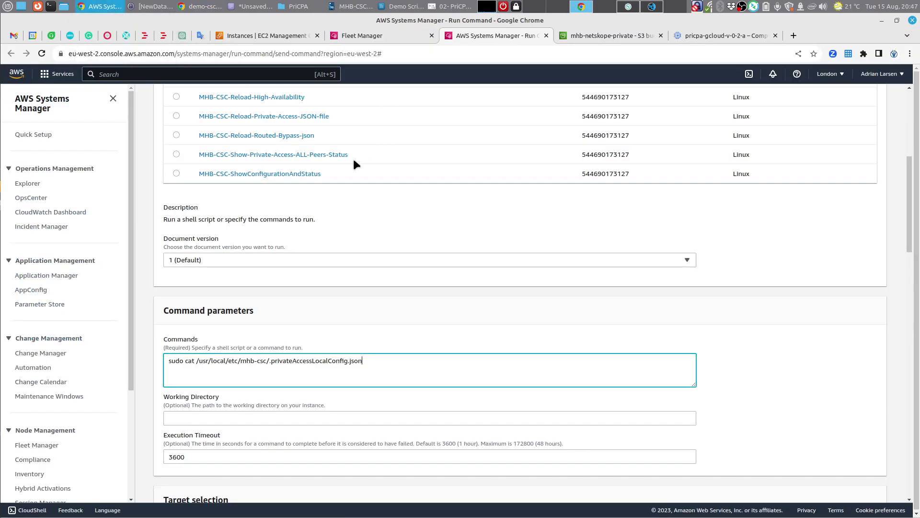
{"action": "scroll", "coordinate": [385, 277], "scroll_direction": "up", "scroll_amount": 6}
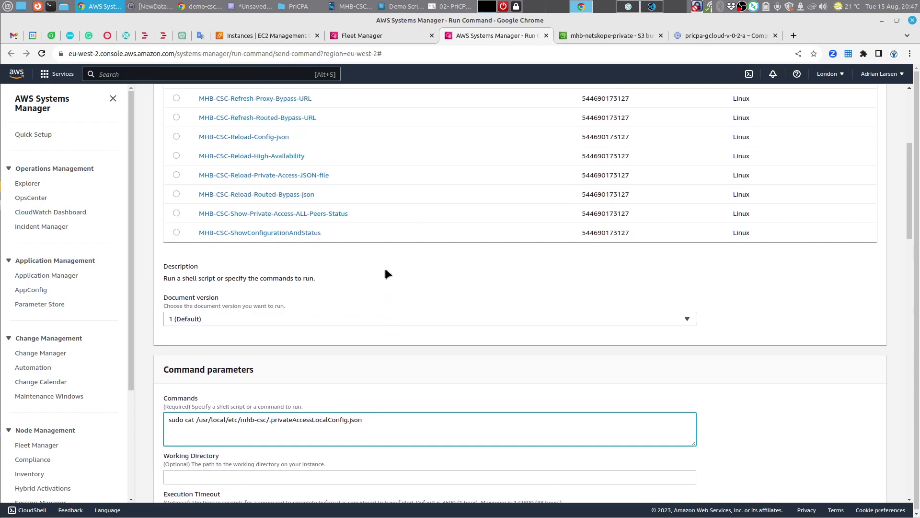
Step: Run the command on demo-csc-pricpa-ha-1, refresh its status, and expand the instance's JSON output
{"action": "scroll", "coordinate": [365, 264], "scroll_direction": "down", "scroll_amount": 15}
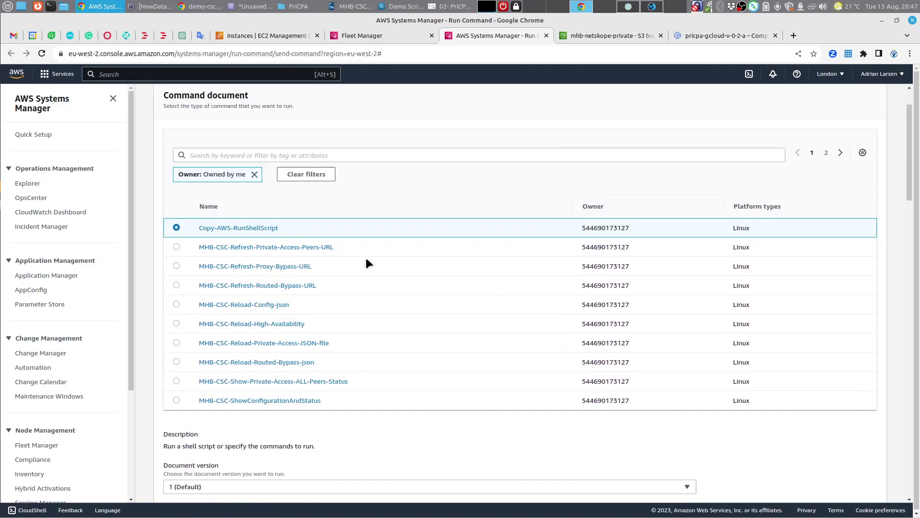
{"action": "scroll", "coordinate": [389, 281], "scroll_direction": "down", "scroll_amount": 10}
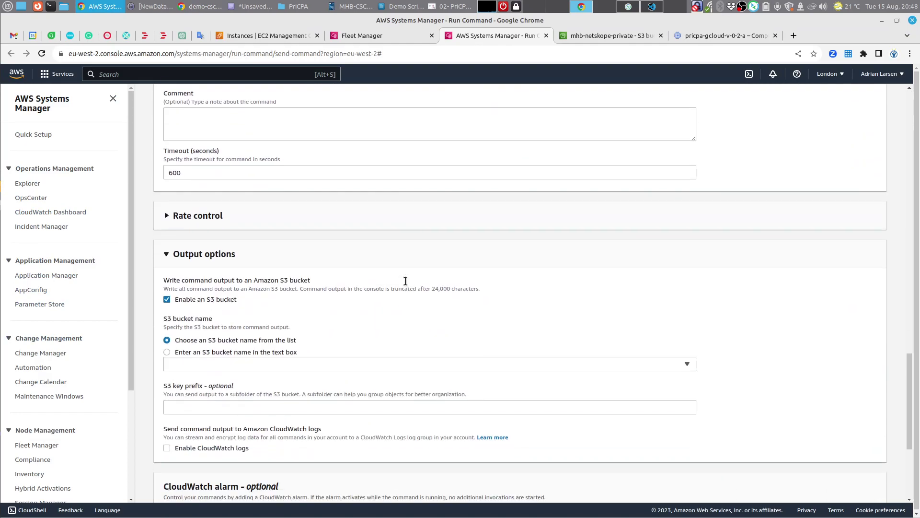
{"action": "left_click", "coordinate": [885, 482]}
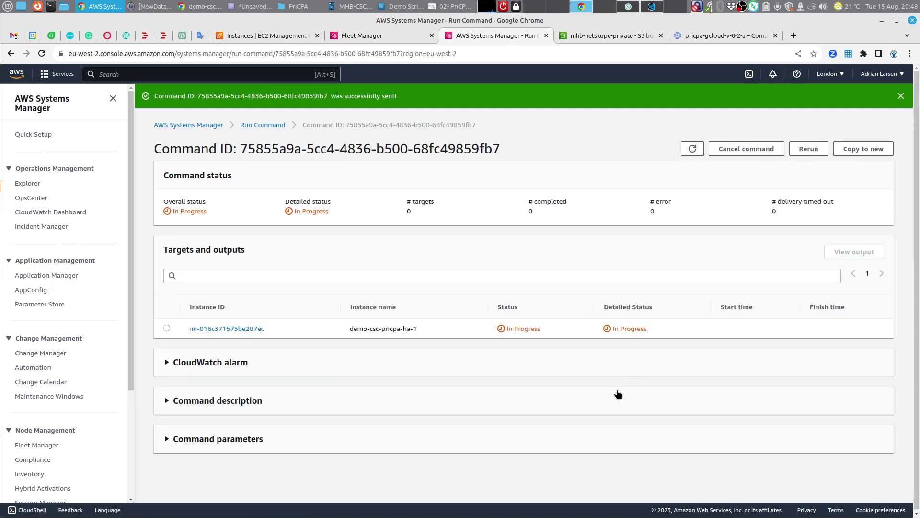
{"action": "left_click", "coordinate": [693, 150]}
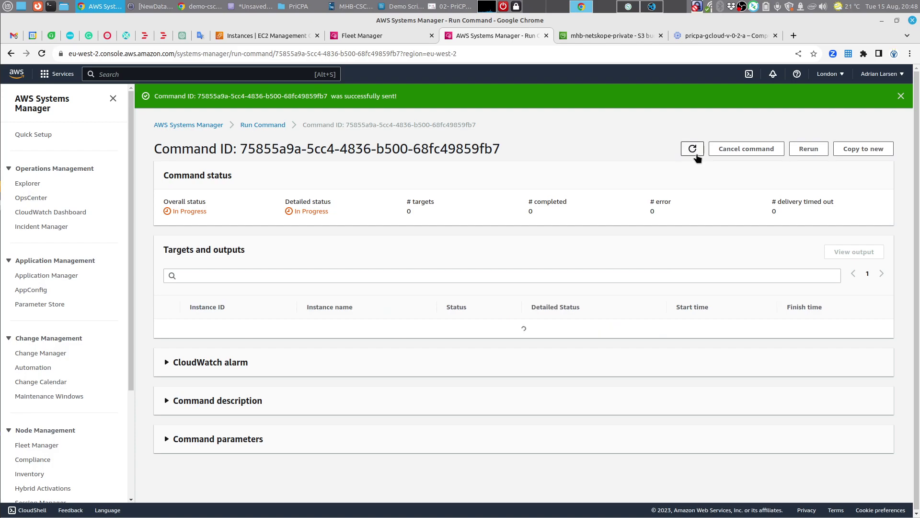
{"action": "left_click", "coordinate": [235, 330]}
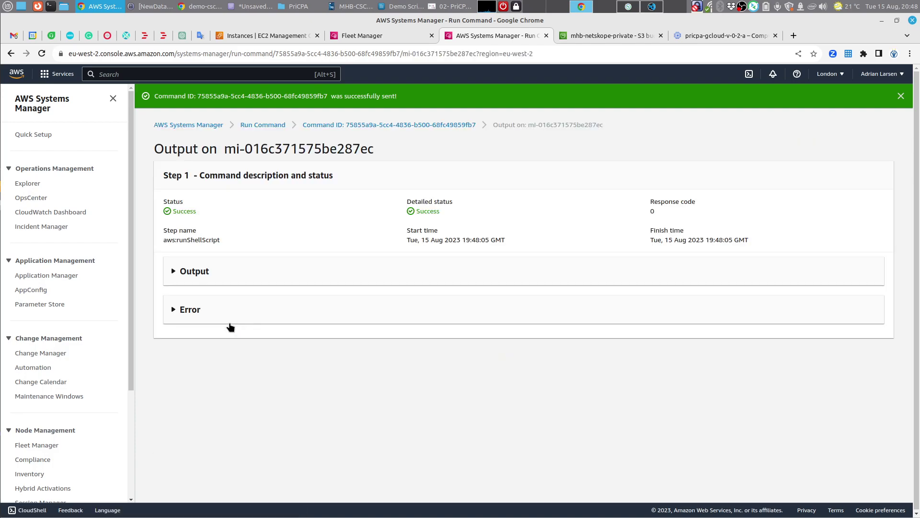
{"action": "left_click", "coordinate": [194, 270]}
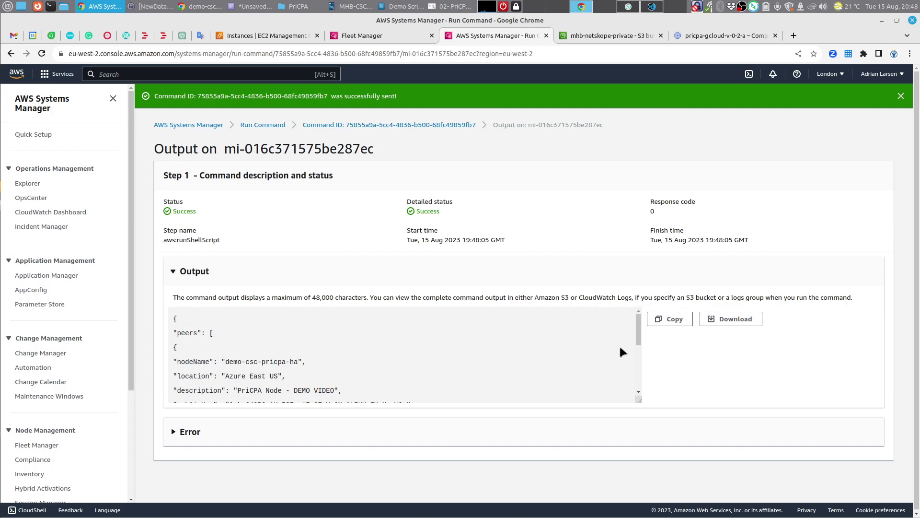
Step: Paste the copied peers JSON into a new untitled text file in VS Code
{"action": "left_click", "coordinate": [652, 6]}
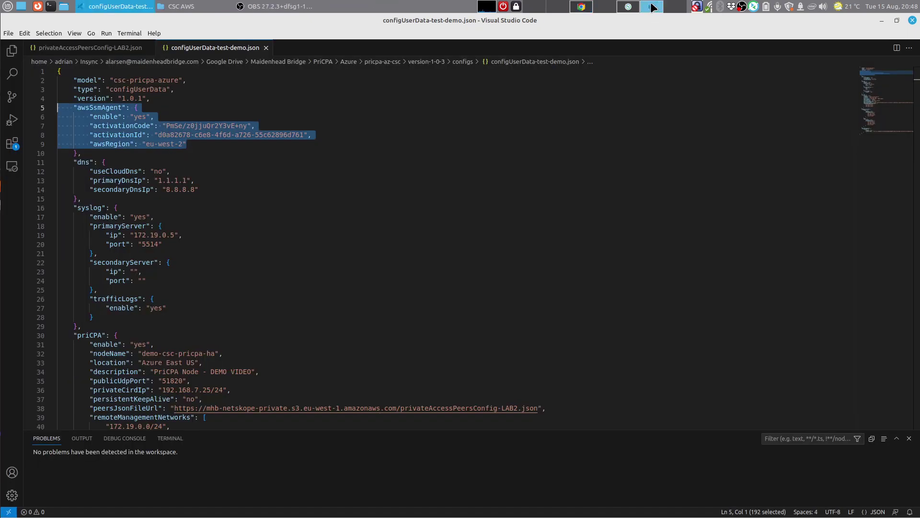
{"action": "left_click", "coordinate": [8, 33]}
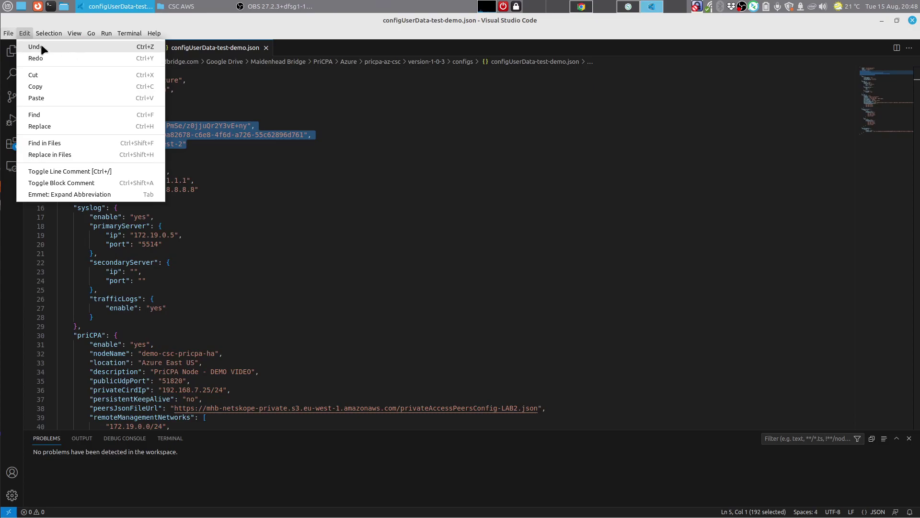
{"action": "left_click", "coordinate": [37, 47]}
{"action": "right_click", "coordinate": [159, 102]}
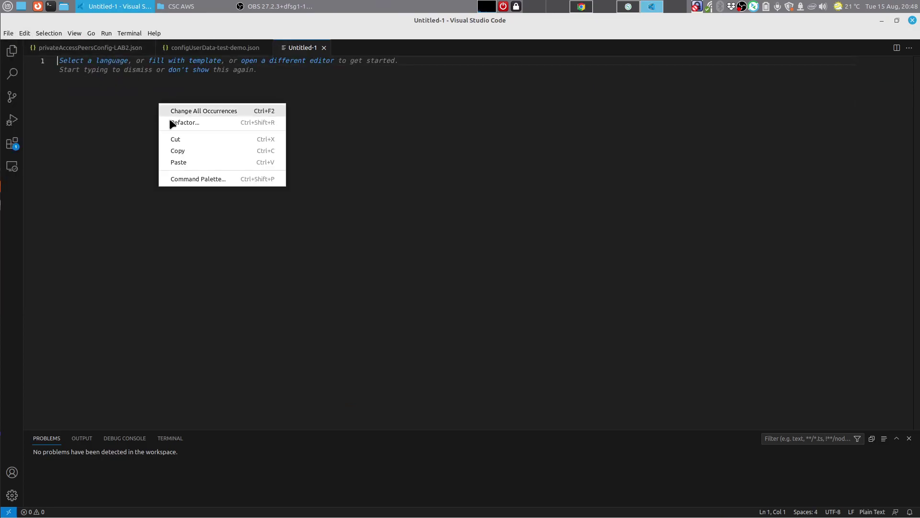
{"action": "left_click", "coordinate": [194, 161]}
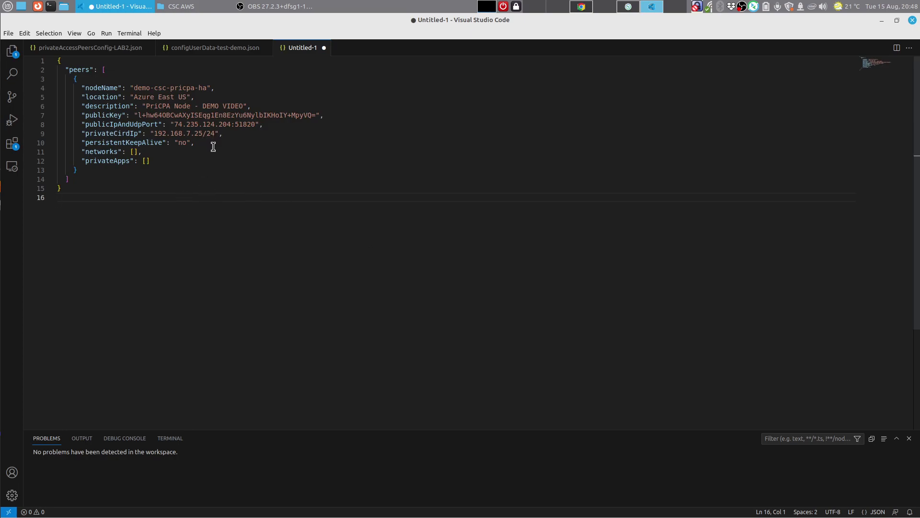
Step: Compare location, description, publicKey and endpoint 74.235.124.204:51820 against configUserData-test-demo.json
{"action": "left_click", "coordinate": [200, 58]}
{"action": "scroll", "coordinate": [232, 214], "scroll_direction": "down", "scroll_amount": 3}
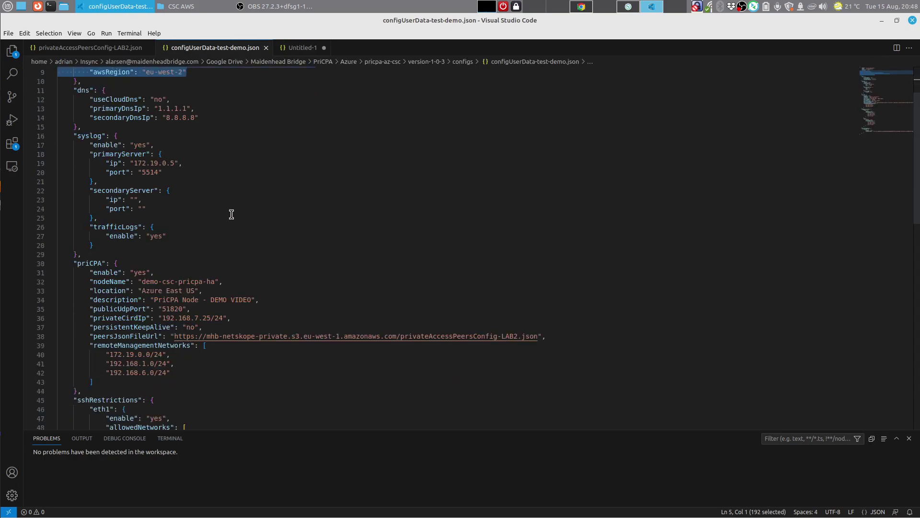
{"action": "scroll", "coordinate": [231, 214], "scroll_direction": "down", "scroll_amount": 3}
{"action": "left_click_drag", "start_coordinate": [88, 210], "coordinate": [259, 228]}
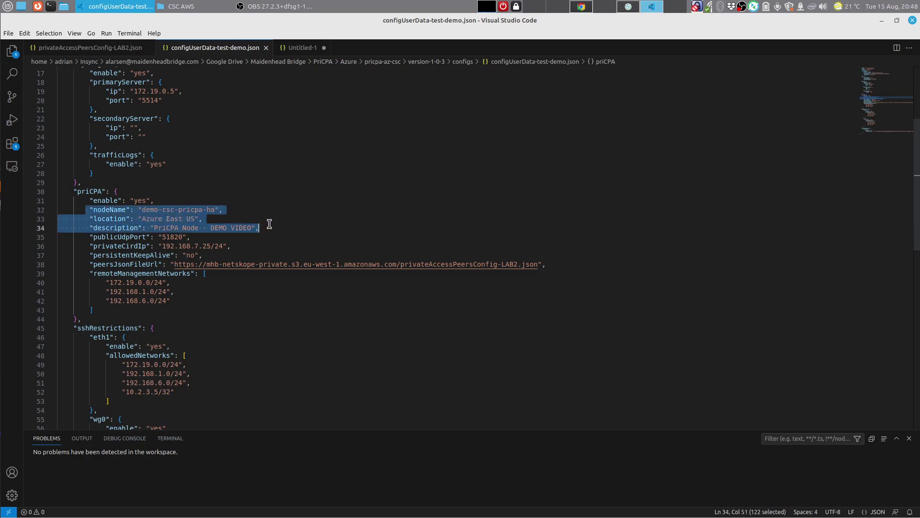
{"action": "left_click", "coordinate": [309, 50]}
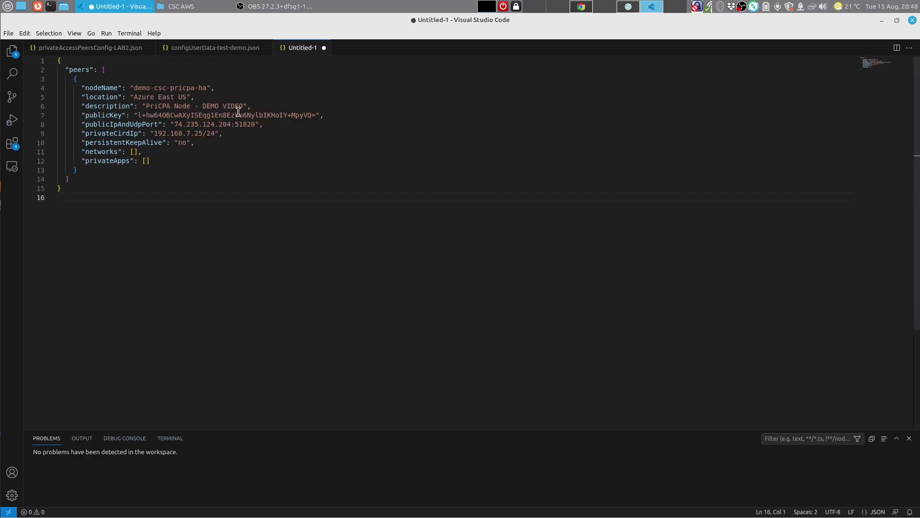
{"action": "left_click_drag", "start_coordinate": [252, 106], "coordinate": [57, 88]}
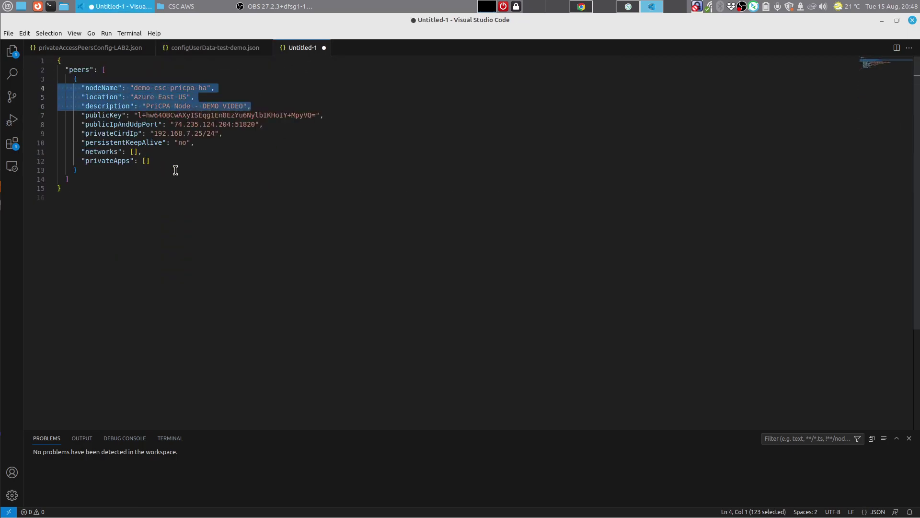
{"action": "left_click_drag", "start_coordinate": [328, 115], "coordinate": [59, 118]}
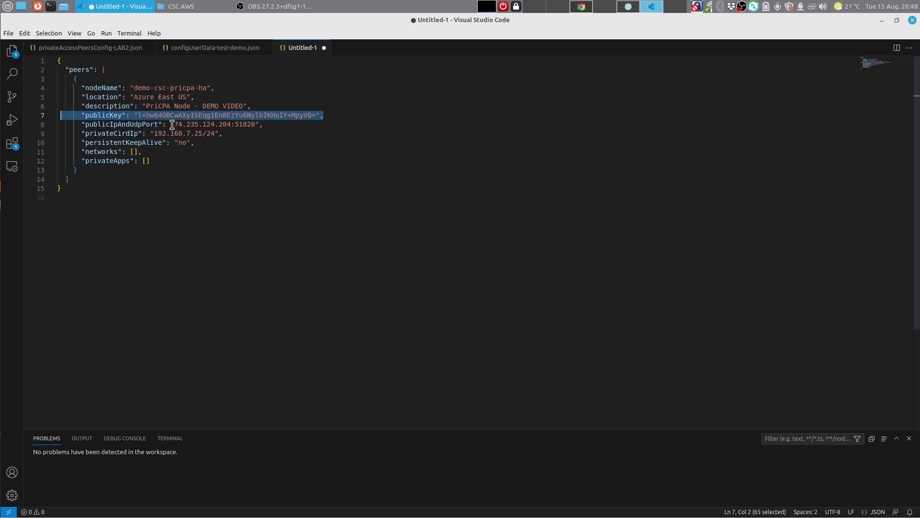
{"action": "left_click_drag", "start_coordinate": [170, 124], "coordinate": [260, 124]}
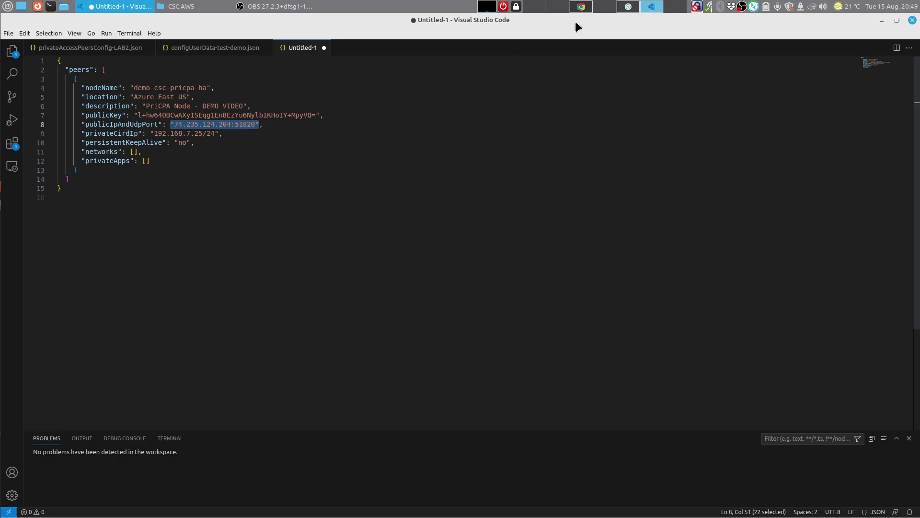
{"action": "left_click", "coordinate": [585, 5]}
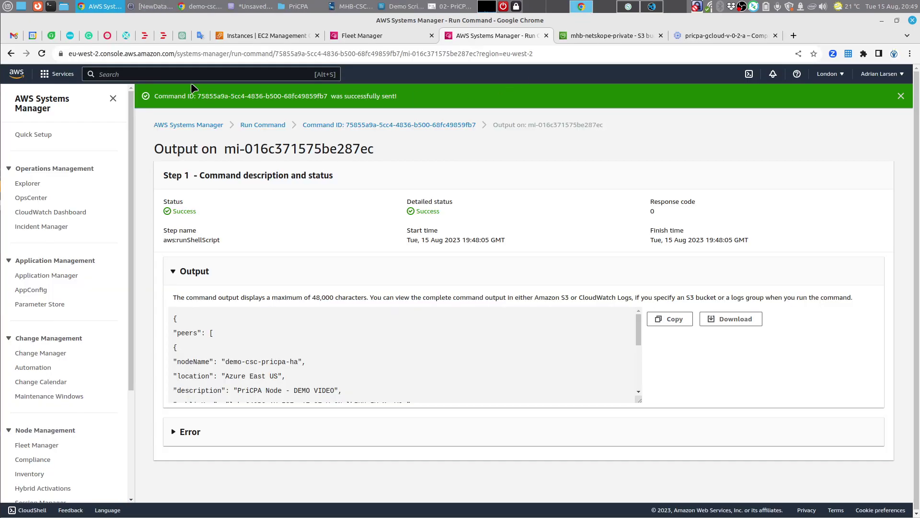
Step: Confirm ha-1's PriCPA IP configuration shows public IP 74.235.124.204, then return to Untitled-1
{"action": "left_click", "coordinate": [200, 5]}
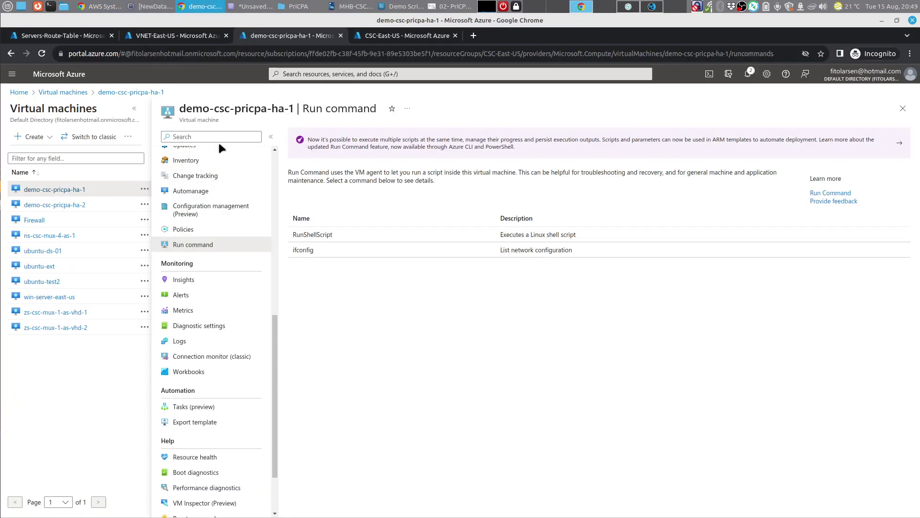
{"action": "scroll", "coordinate": [201, 215], "scroll_direction": "up", "scroll_amount": 8}
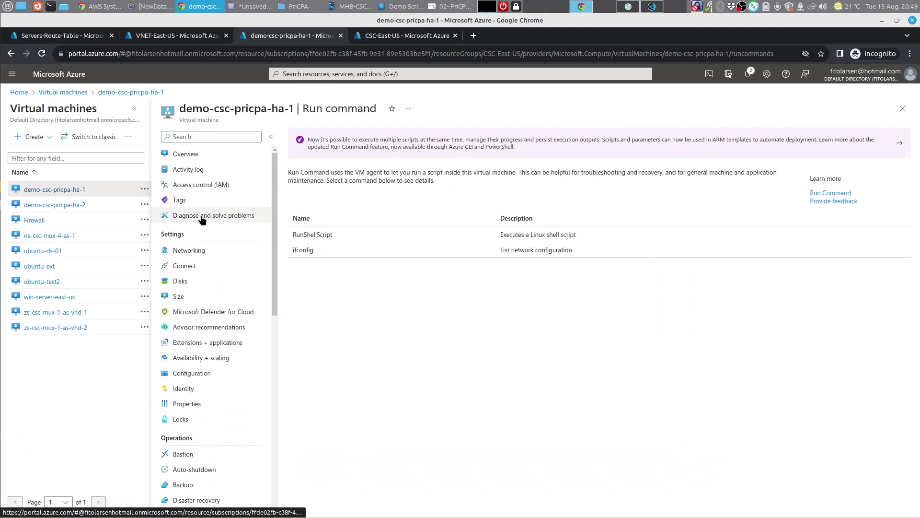
{"action": "left_click", "coordinate": [207, 250]}
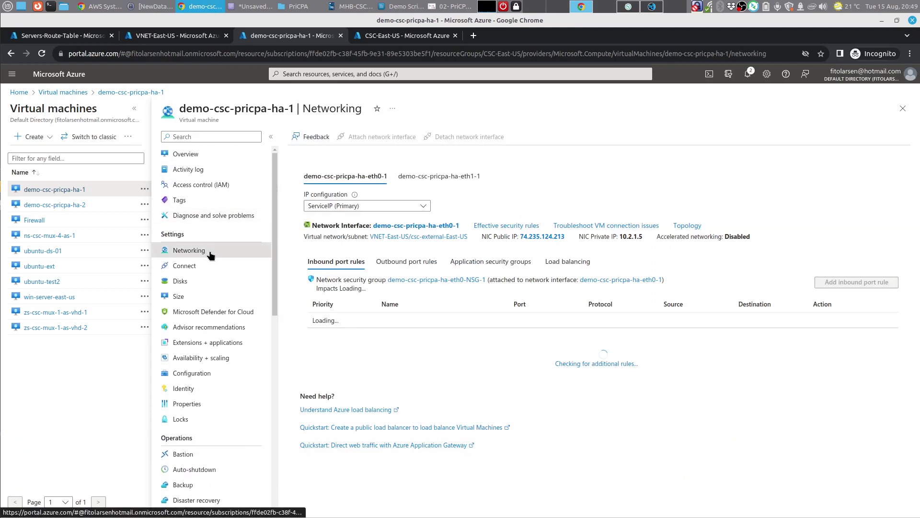
{"action": "left_click", "coordinate": [379, 206]}
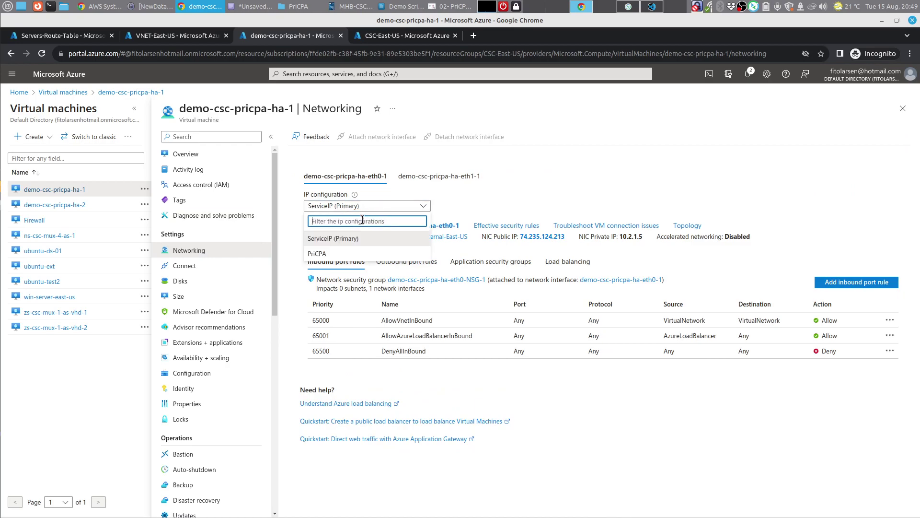
{"action": "left_click", "coordinate": [324, 253]}
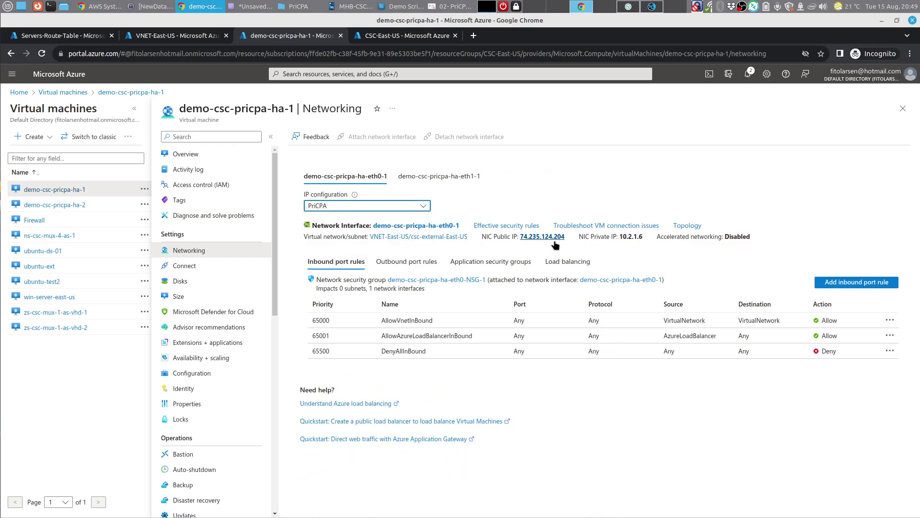
{"action": "left_click", "coordinate": [661, 9]}
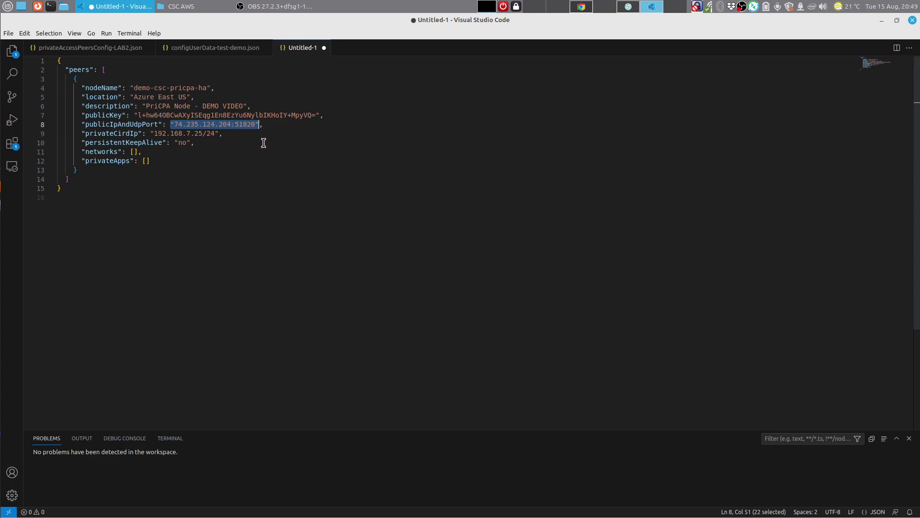
Step: Copy the demo-csc-pricpa-ha peer's nodeName through privateCirdIp lines from Untitled-1
{"action": "left_click", "coordinate": [227, 52]}
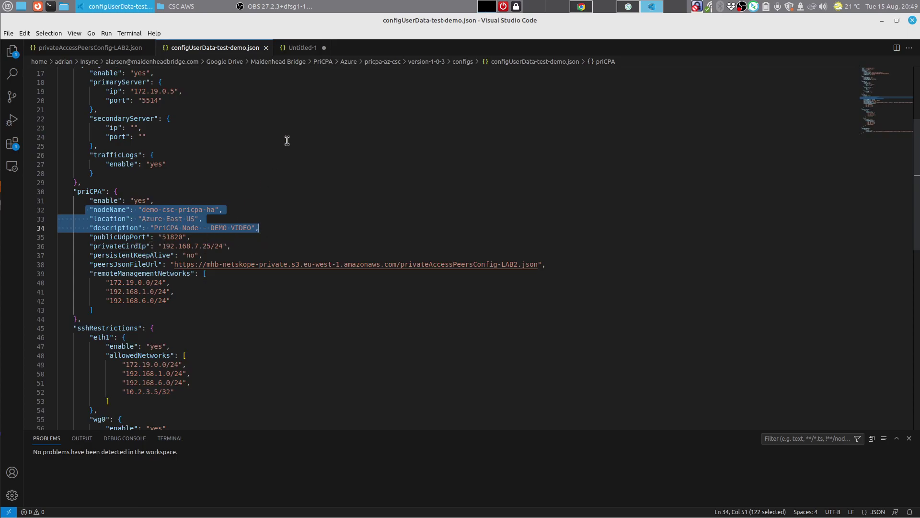
{"action": "left_click", "coordinate": [303, 47]}
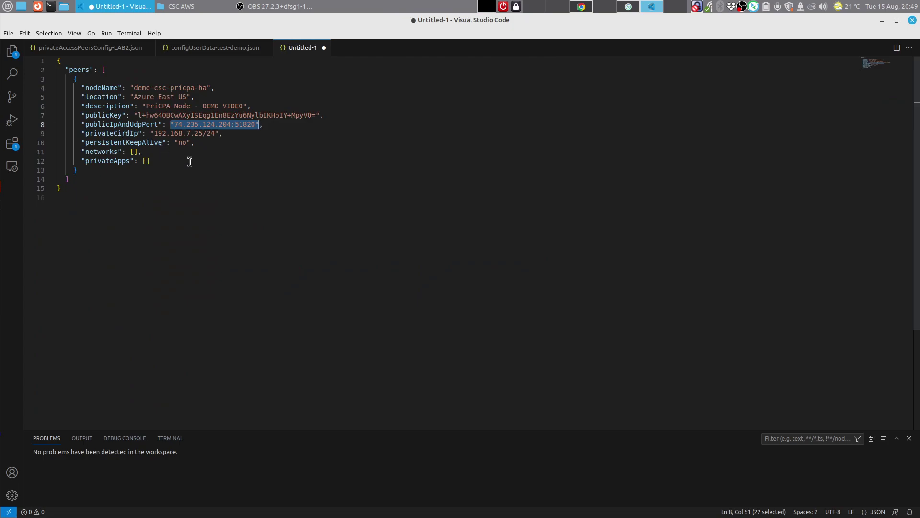
{"action": "left_click_drag", "start_coordinate": [78, 87], "coordinate": [230, 131]}
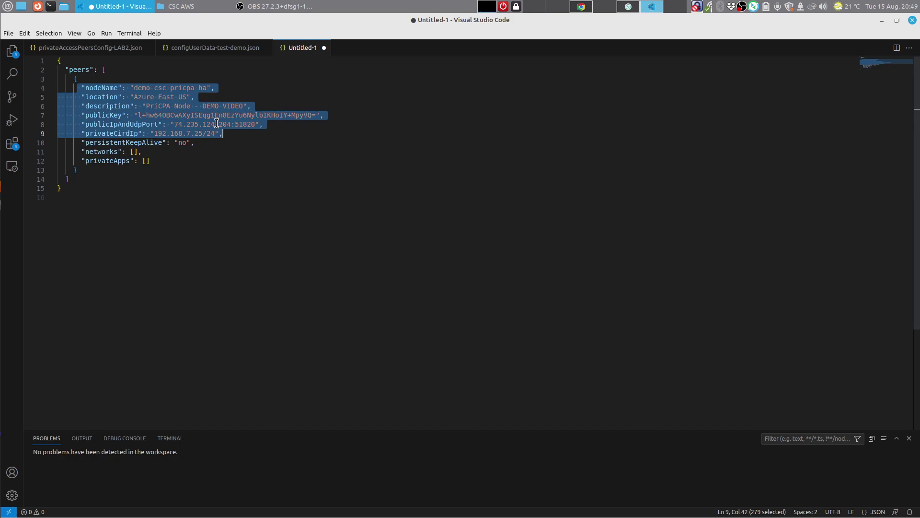
{"action": "right_click", "coordinate": [216, 123]}
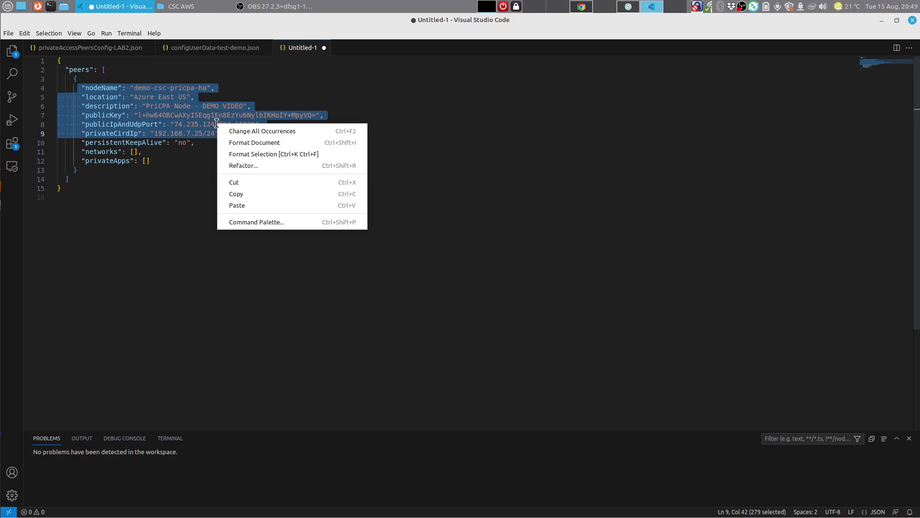
{"action": "left_click", "coordinate": [251, 189]}
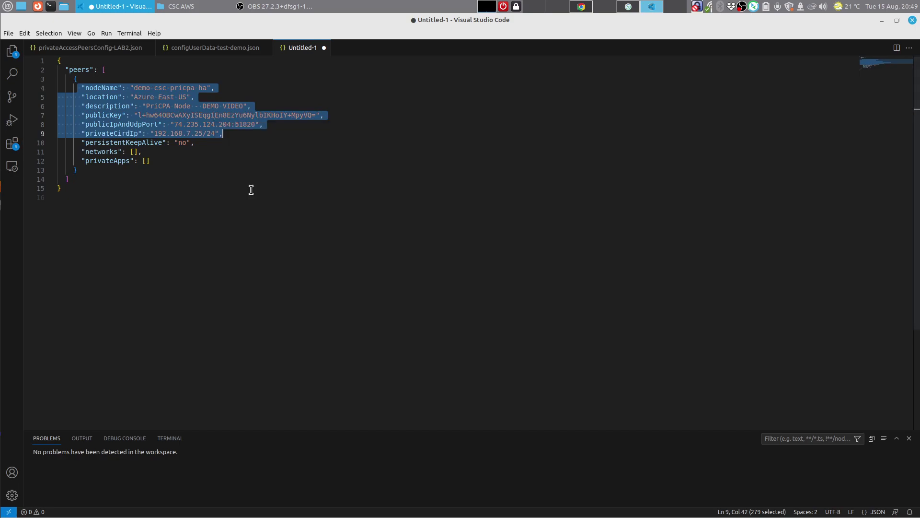
Step: Locate the empty nodeName through publicIpAndUdpPort lines in privateAccessPeersConfig-LAB2.json
{"action": "left_click", "coordinate": [234, 52]}
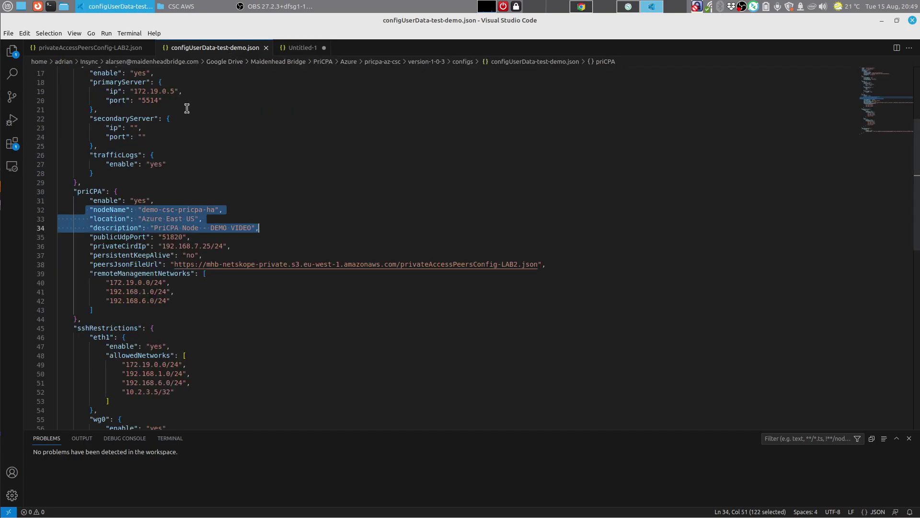
{"action": "scroll", "coordinate": [275, 150], "scroll_direction": "up", "scroll_amount": 5}
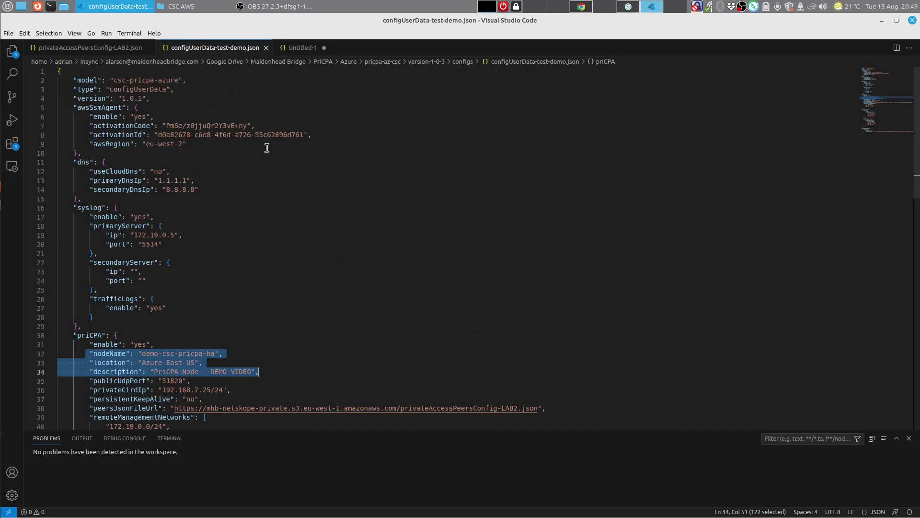
{"action": "left_click", "coordinate": [110, 50]}
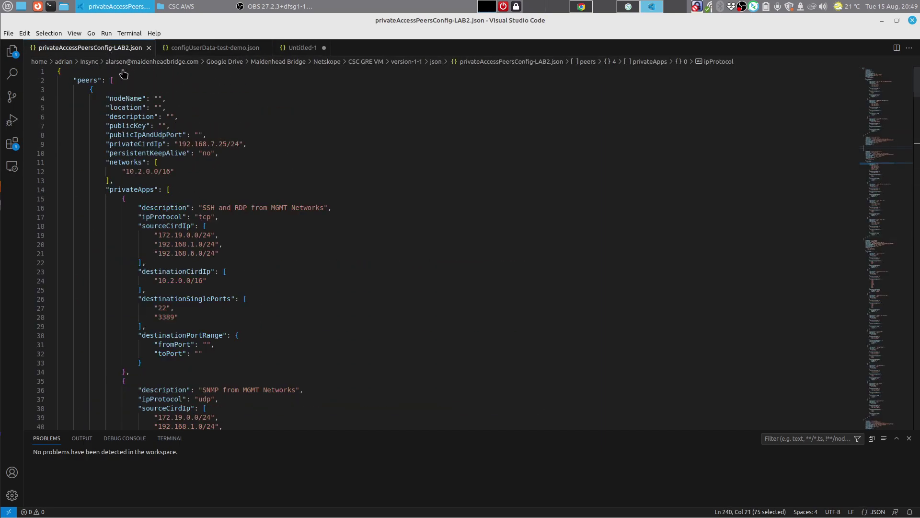
{"action": "left_click_drag", "start_coordinate": [100, 98], "coordinate": [216, 132]}
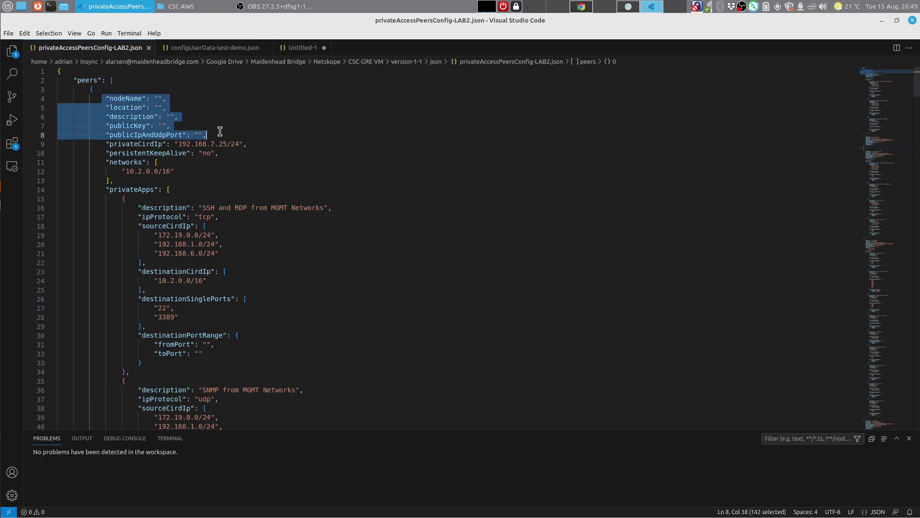
Step: Copy the nodeName through publicIpAndUdpPort lines from Untitled-1 instead
{"action": "left_click", "coordinate": [288, 49]}
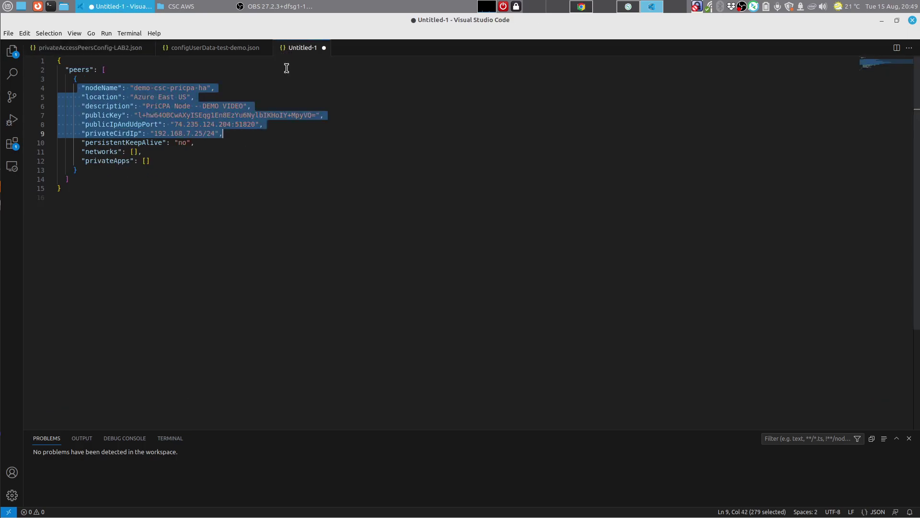
{"action": "left_click", "coordinate": [276, 150]}
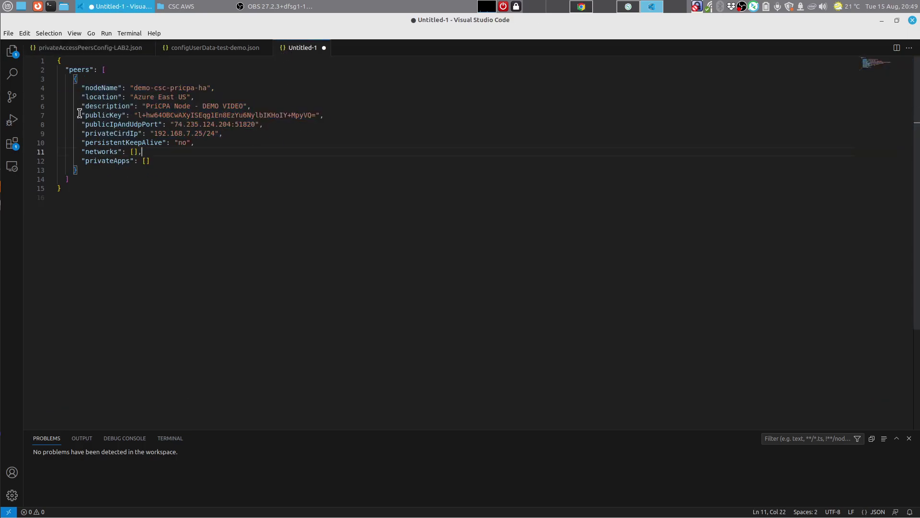
{"action": "left_click_drag", "start_coordinate": [79, 88], "coordinate": [268, 124]}
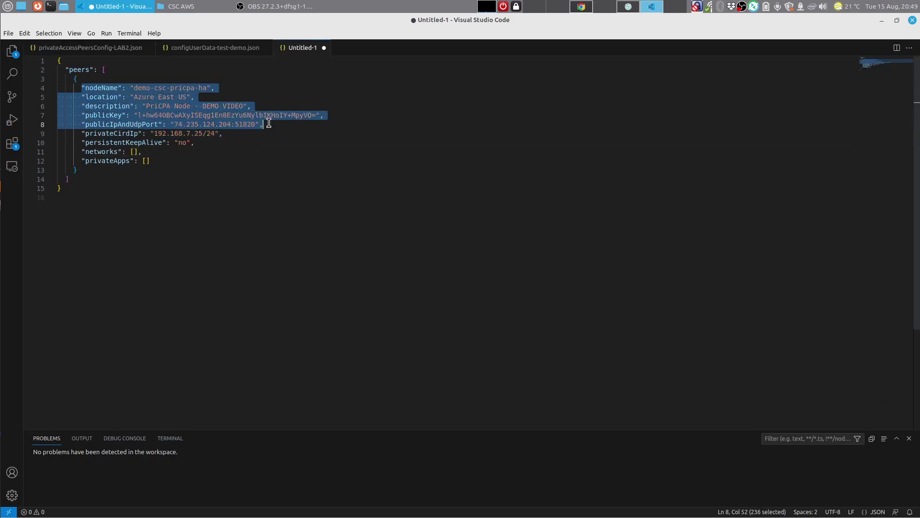
{"action": "right_click", "coordinate": [212, 114]}
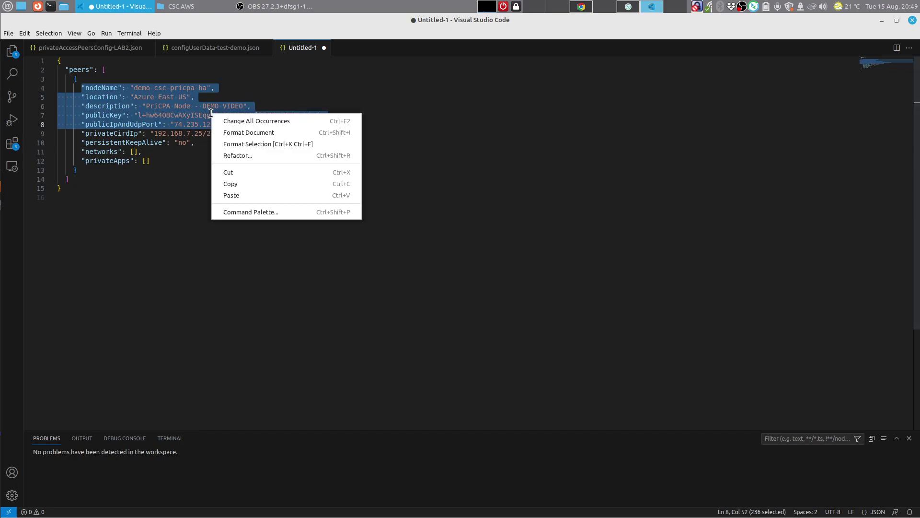
{"action": "left_click", "coordinate": [251, 184]}
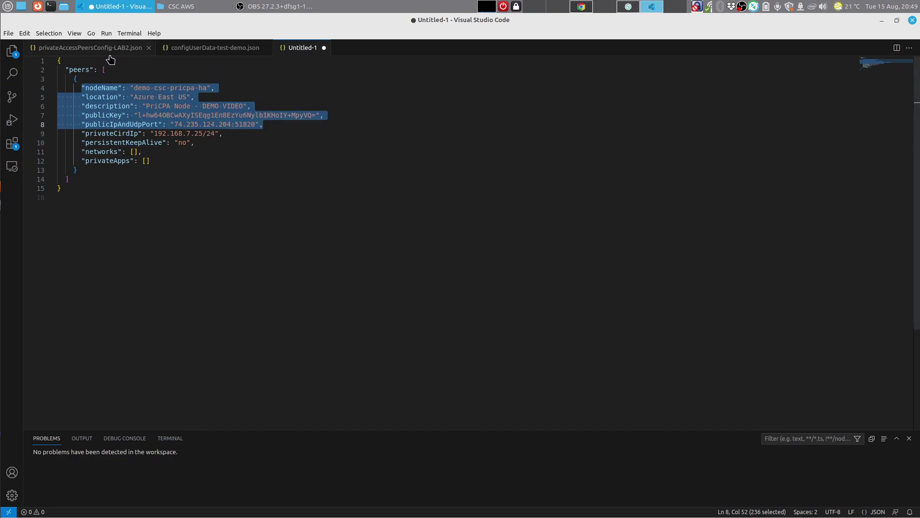
{"action": "left_click", "coordinate": [96, 48]}
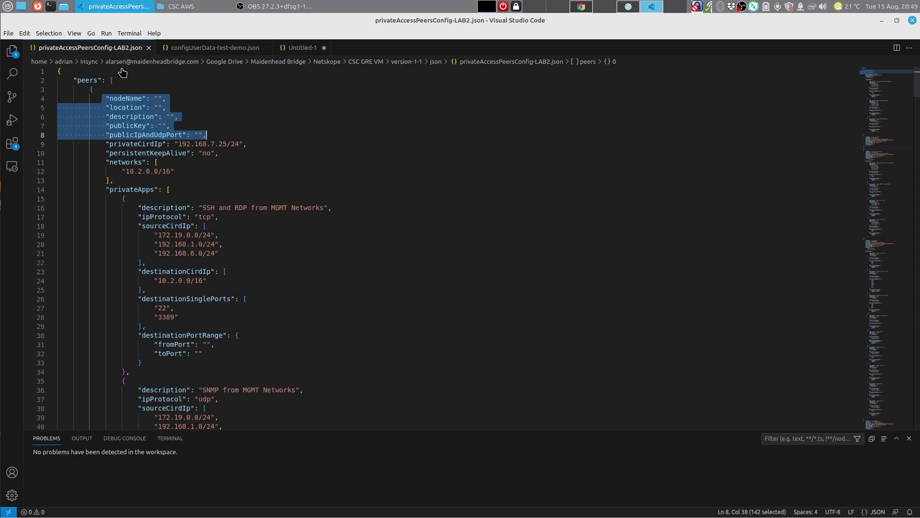
Step: Paste the demo-csc-pricpa-ha values over the empty first peer and save the file
{"action": "right_click", "coordinate": [129, 112]}
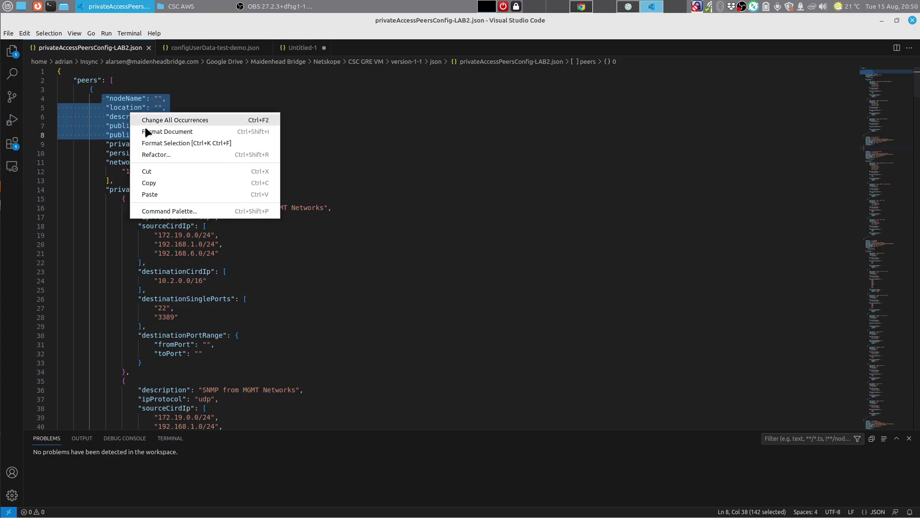
{"action": "left_click", "coordinate": [160, 193]}
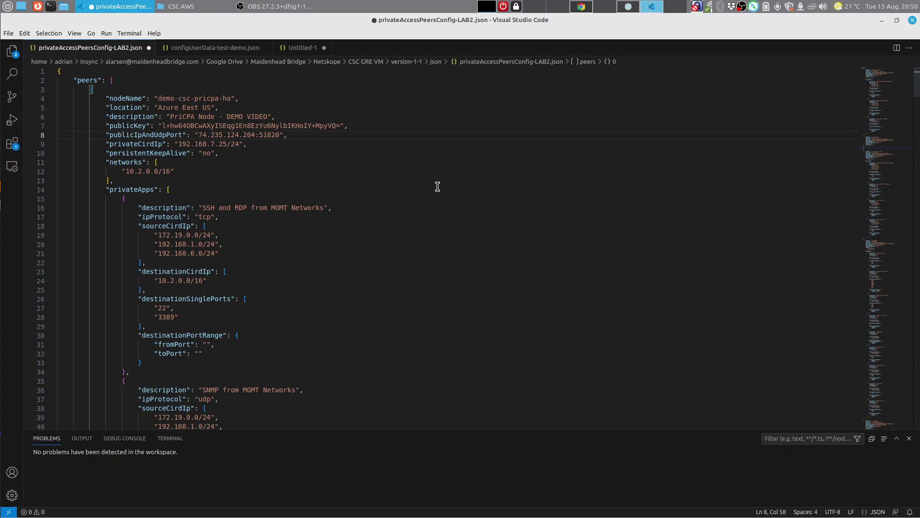
{"action": "key", "text": "ctrl+s"}
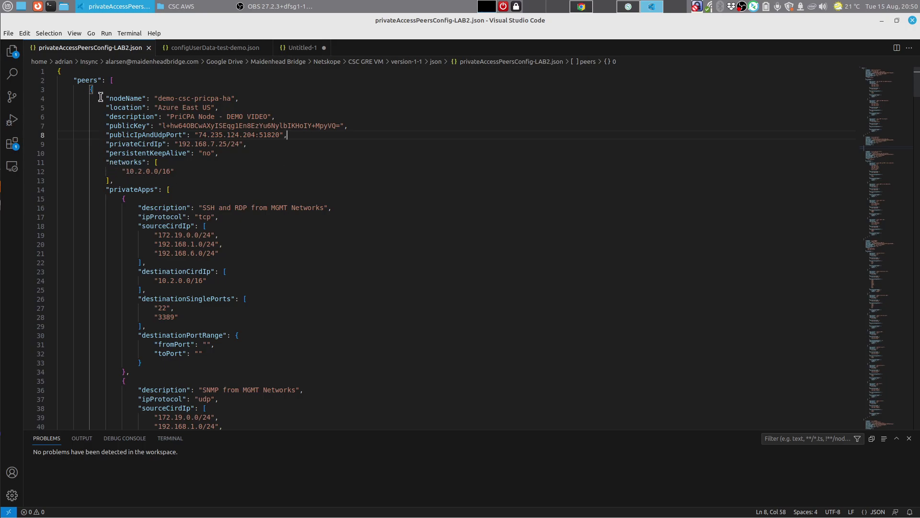
Step: Review the filled-in peer fields and networks list, then switch to Remmina
{"action": "left_click_drag", "start_coordinate": [101, 97], "coordinate": [244, 154]}
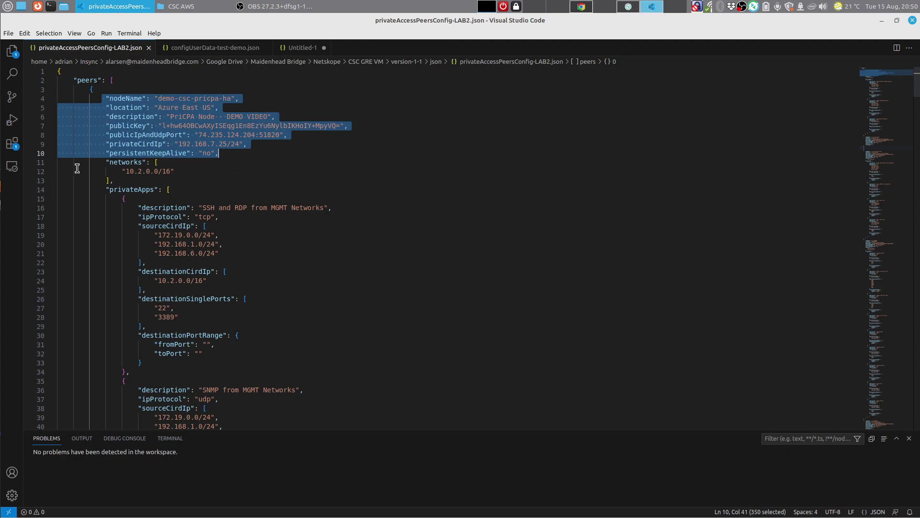
{"action": "left_click_drag", "start_coordinate": [101, 162], "coordinate": [123, 184]}
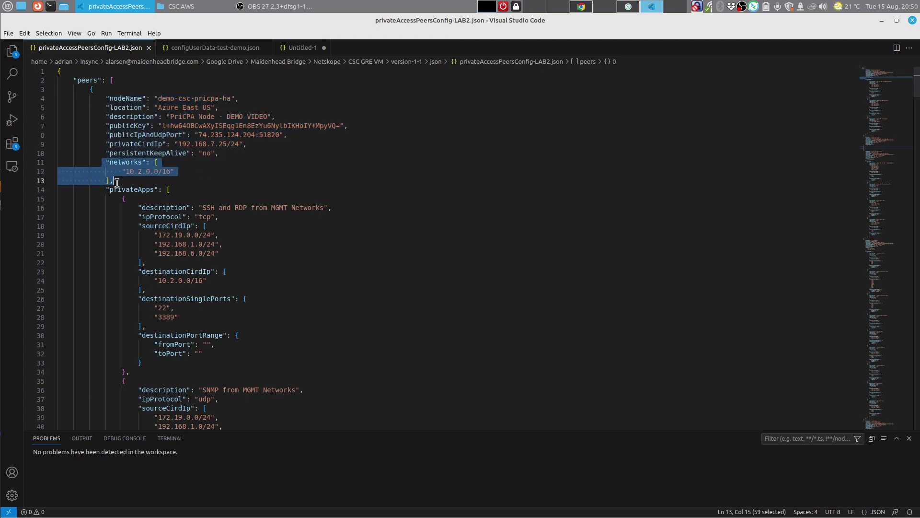
{"action": "left_click", "coordinate": [629, 7]}
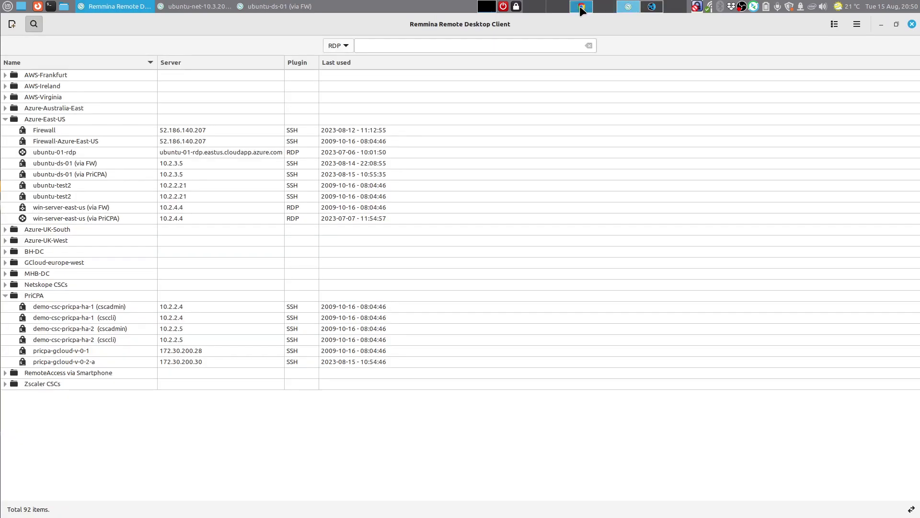
Step: Compare the page 6 diagram with the peer's privateCirdIp 192.168.7.25/24 and networks 10.2.0.0/16
{"action": "left_click", "coordinate": [581, 7]}
{"action": "left_click", "coordinate": [455, 6]}
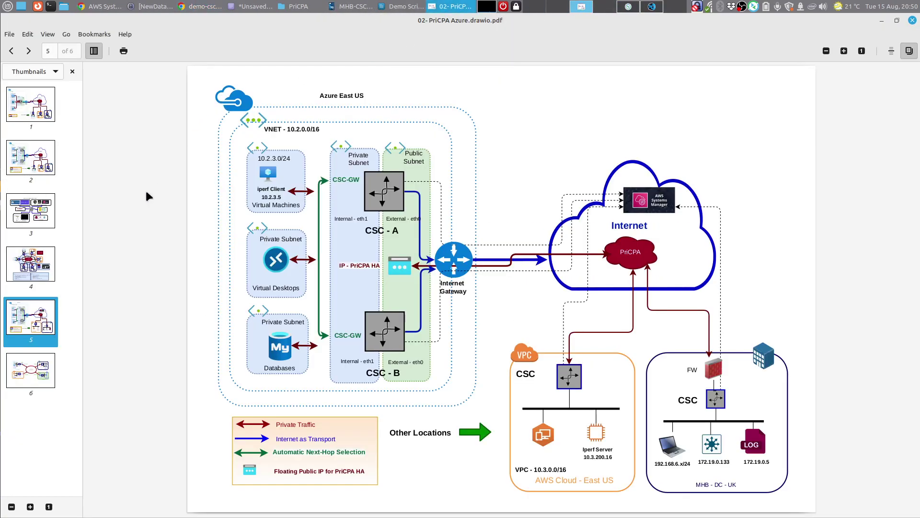
{"action": "left_click", "coordinate": [39, 373]}
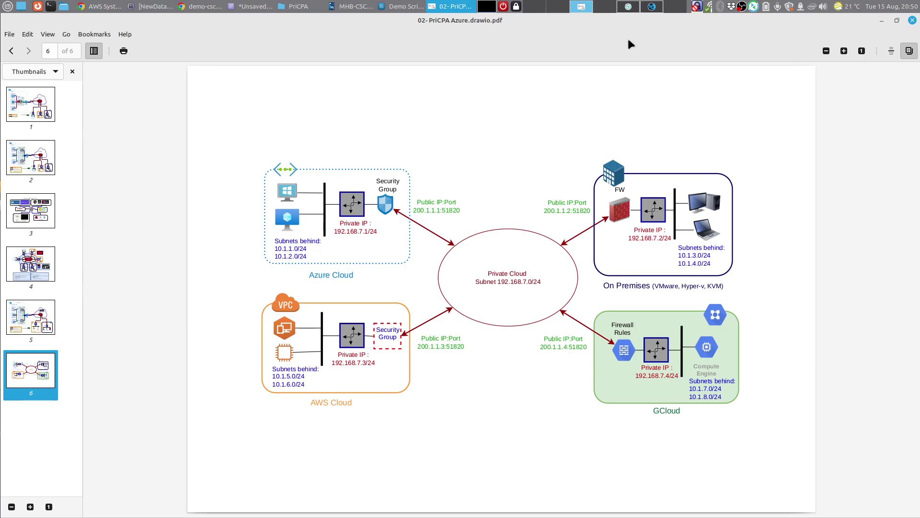
{"action": "left_click", "coordinate": [651, 6]}
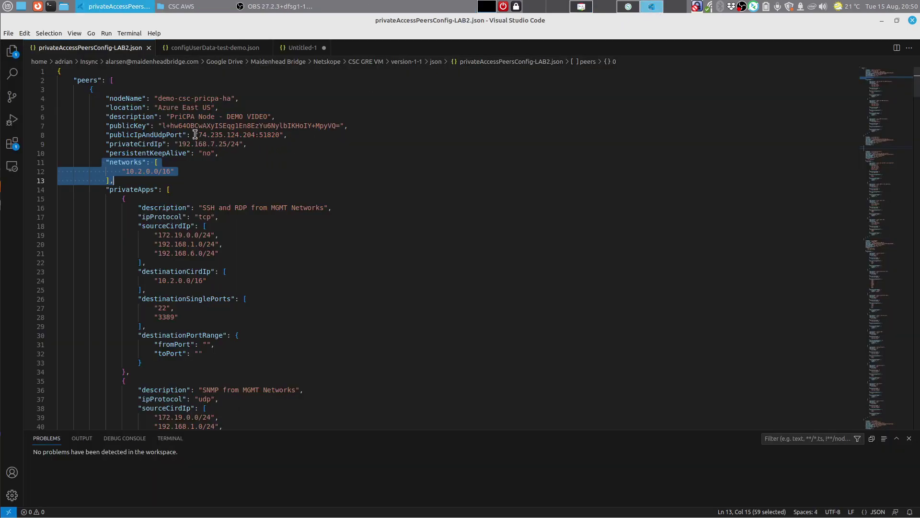
{"action": "left_click_drag", "start_coordinate": [194, 135], "coordinate": [114, 144]}
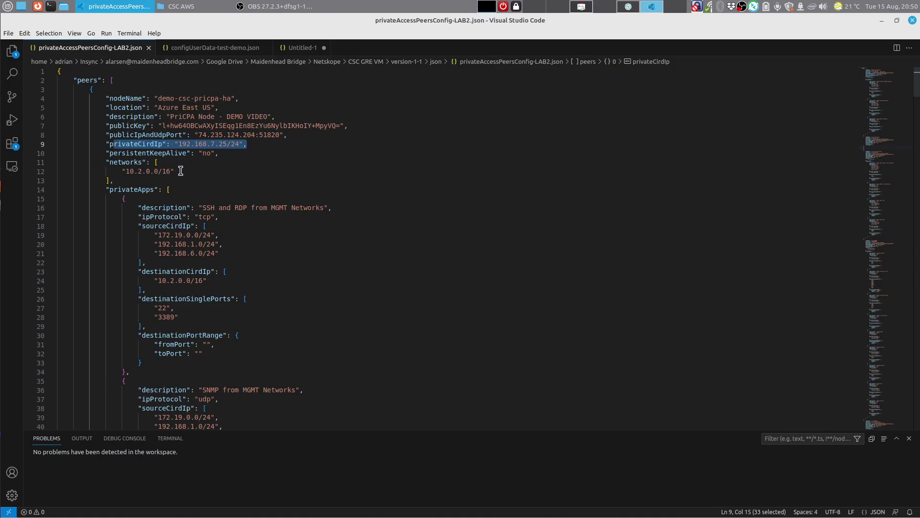
{"action": "left_click_drag", "start_coordinate": [176, 171], "coordinate": [117, 171]}
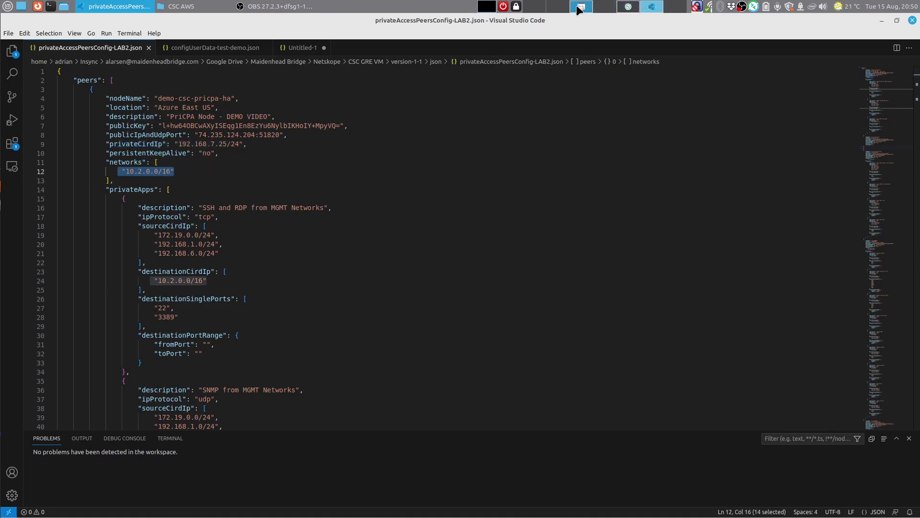
Step: Check the VNET address 10.2.0.0/16 on page 5 of the Azure diagram
{"action": "left_click", "coordinate": [580, 6]}
{"action": "left_click", "coordinate": [45, 314]}
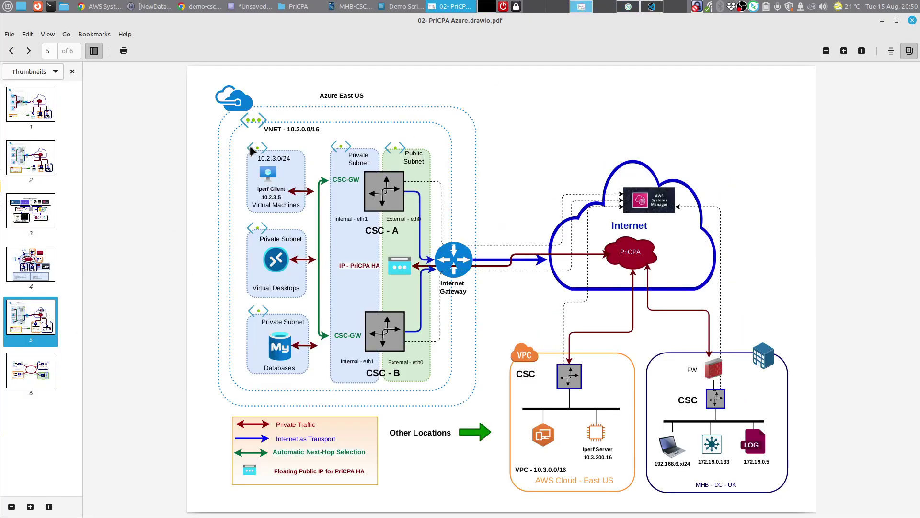
{"action": "left_click_drag", "start_coordinate": [285, 129], "coordinate": [343, 130]}
{"action": "left_click", "coordinate": [344, 130]}
Step: Review the first privateApps rule's source CIDRs, destination 10.2.0.0/16 and ports 22 and 3389
{"action": "left_click", "coordinate": [655, 9]}
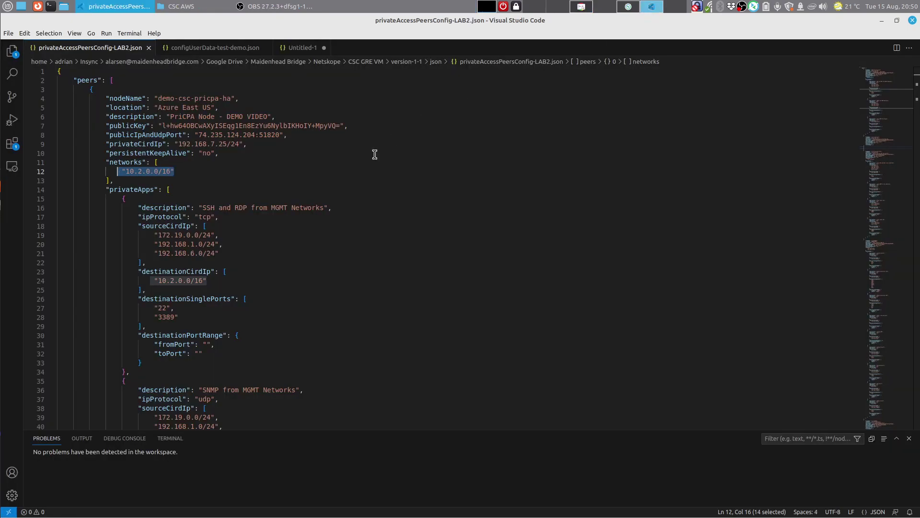
{"action": "scroll", "coordinate": [357, 201], "scroll_direction": "down", "scroll_amount": 2}
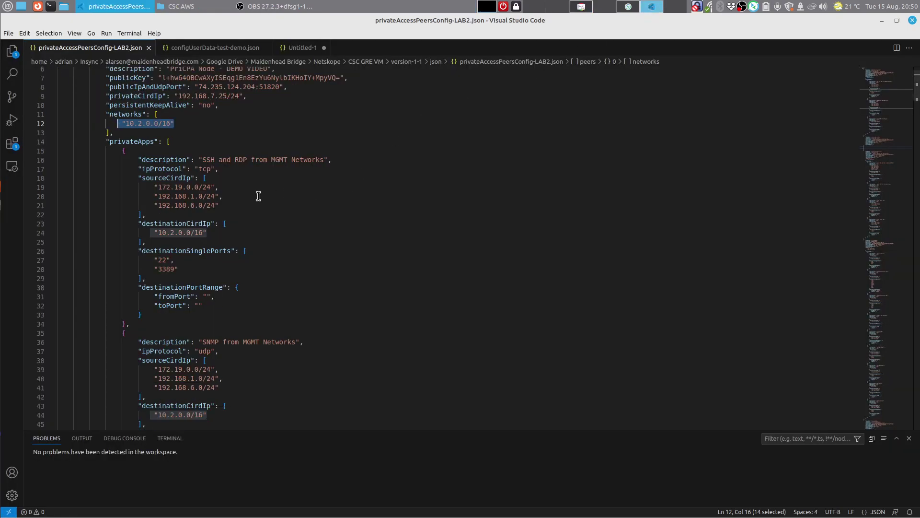
{"action": "left_click", "coordinate": [278, 215]}
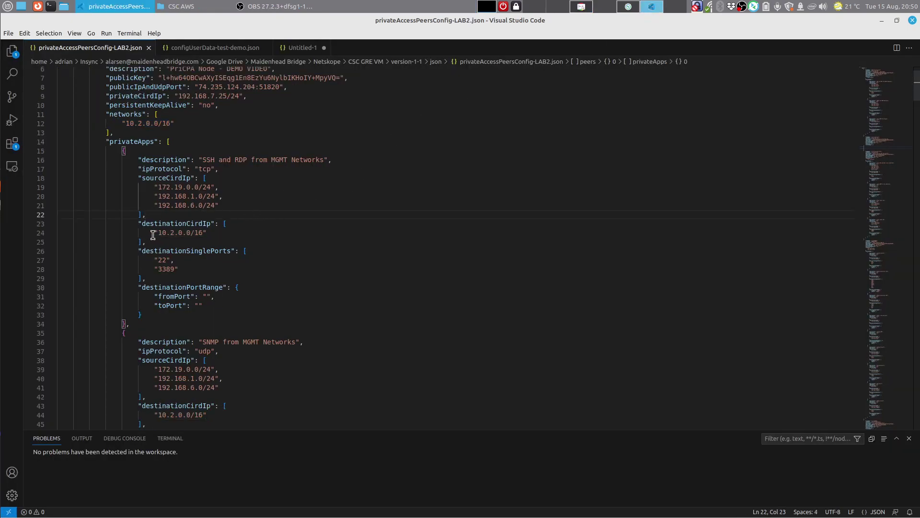
{"action": "left_click_drag", "start_coordinate": [154, 233], "coordinate": [226, 234]}
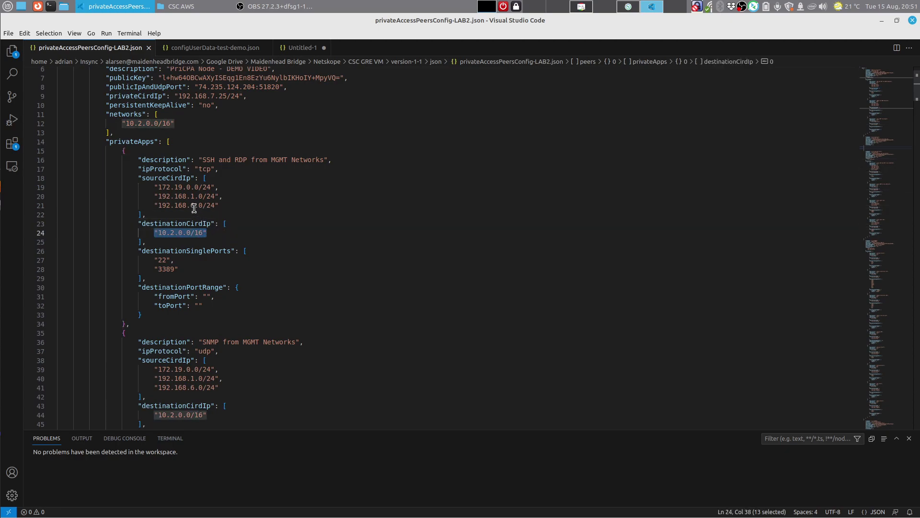
{"action": "left_click_drag", "start_coordinate": [147, 188], "coordinate": [224, 206]}
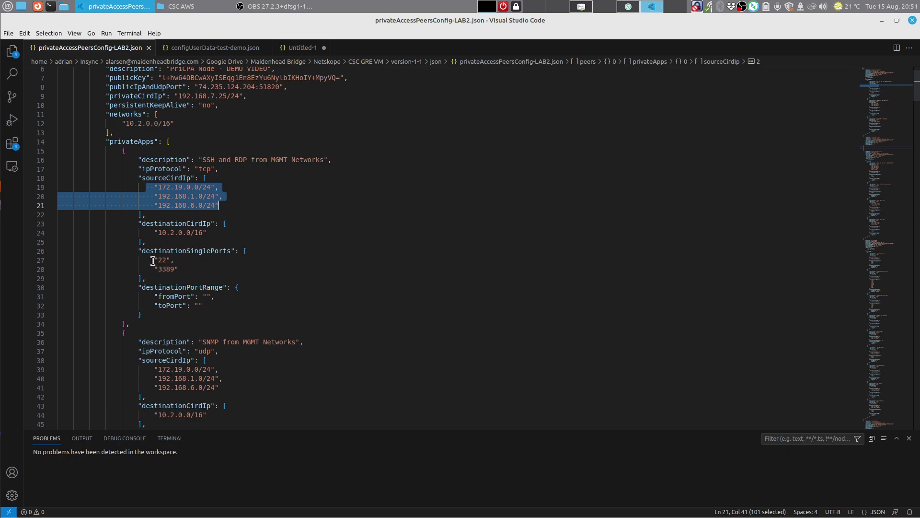
{"action": "left_click_drag", "start_coordinate": [154, 260], "coordinate": [191, 265]}
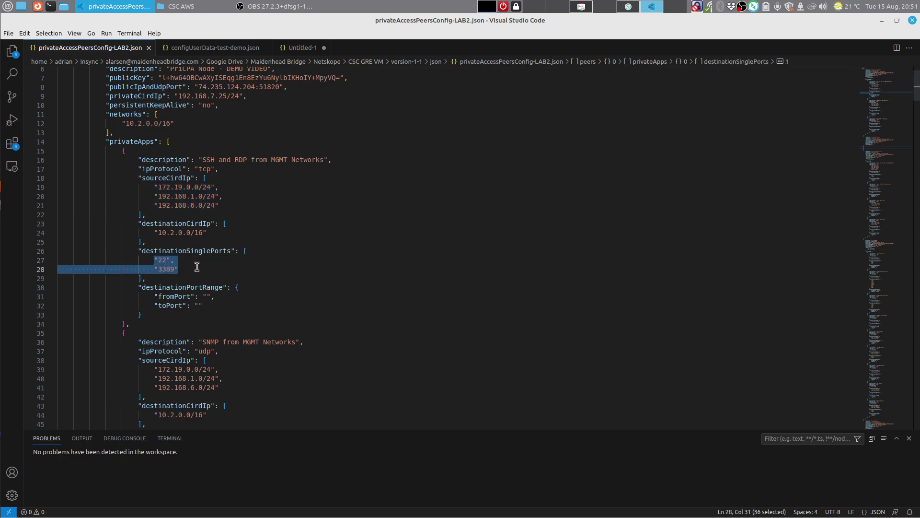
{"action": "left_click", "coordinate": [583, 8]}
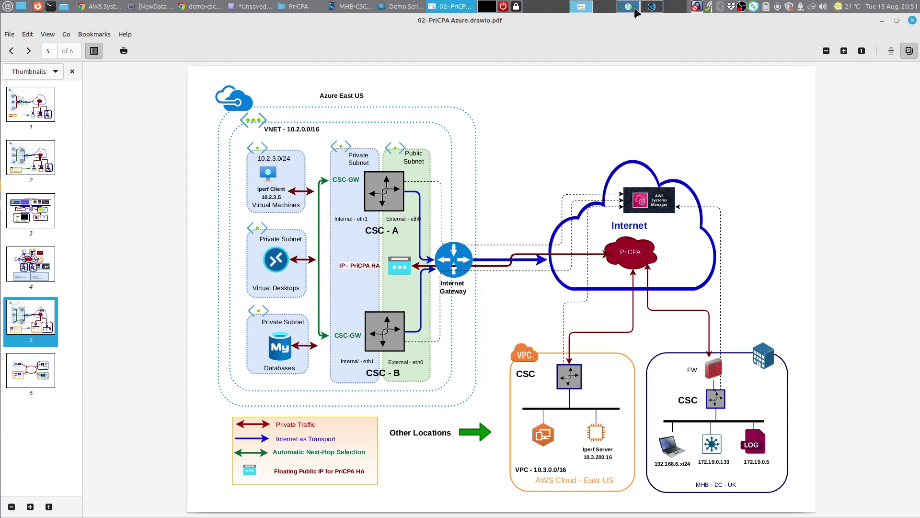
Step: Review the SNMP rule (destination 10.2.0.0/16, port 161) and the ICMP source 172.30.200.34/32
{"action": "left_click", "coordinate": [653, 6]}
{"action": "scroll", "coordinate": [322, 263], "scroll_direction": "down", "scroll_amount": 3}
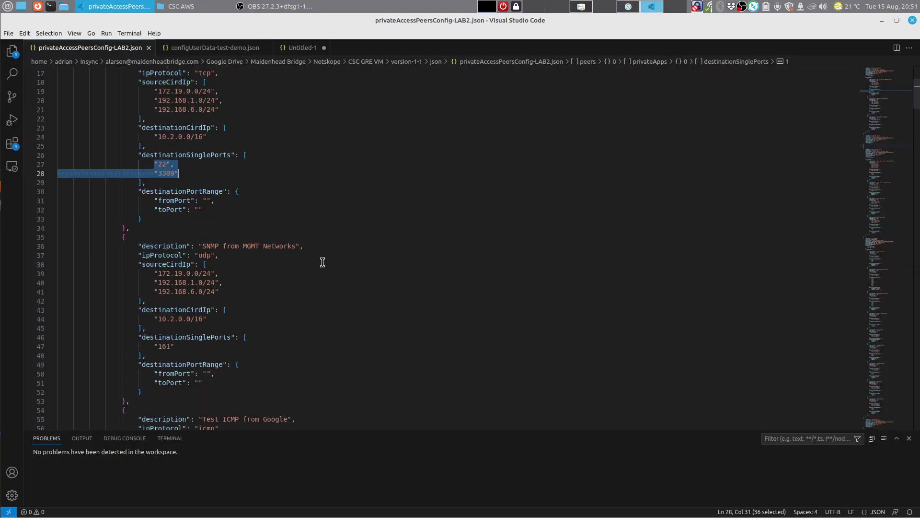
{"action": "scroll", "coordinate": [323, 262], "scroll_direction": "down", "scroll_amount": 3}
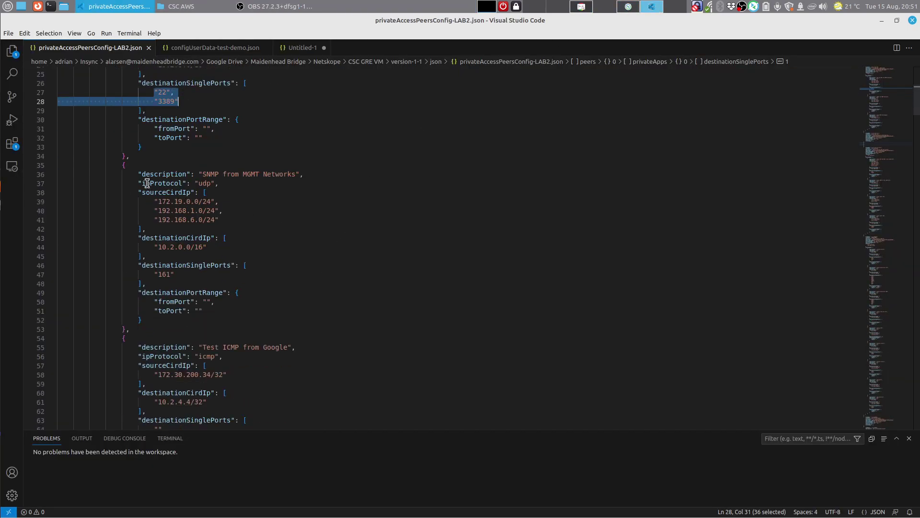
{"action": "left_click_drag", "start_coordinate": [115, 165], "coordinate": [295, 170]}
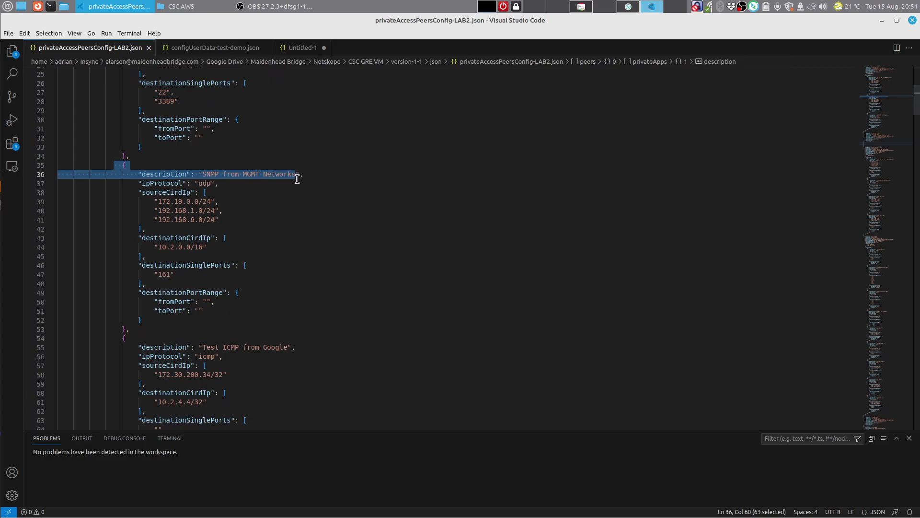
{"action": "left_click_drag", "start_coordinate": [145, 210], "coordinate": [226, 229]}
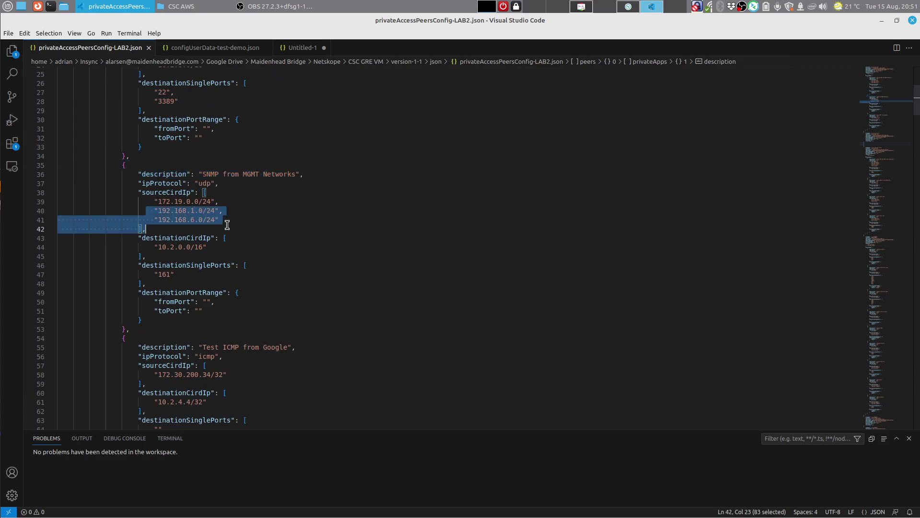
{"action": "left_click_drag", "start_coordinate": [149, 250], "coordinate": [207, 248]}
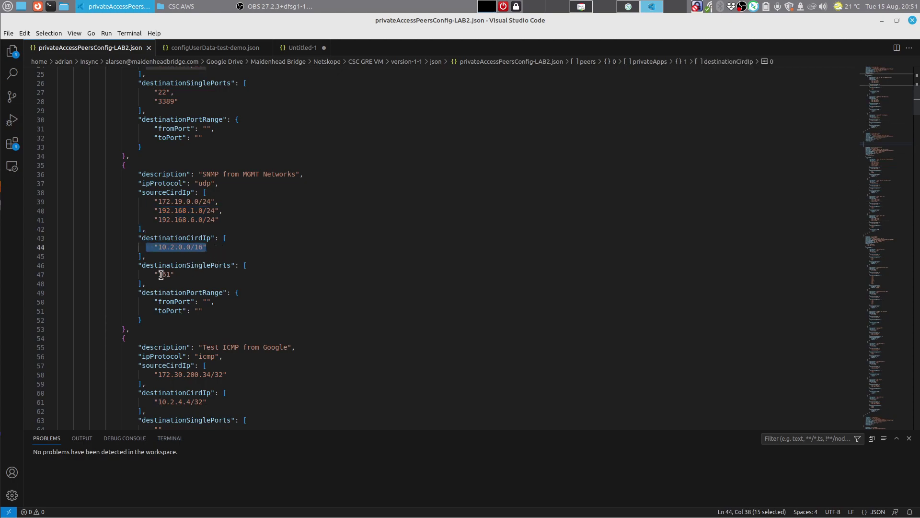
{"action": "left_click_drag", "start_coordinate": [152, 274], "coordinate": [174, 274]}
{"action": "scroll", "coordinate": [342, 256], "scroll_direction": "down", "scroll_amount": 5}
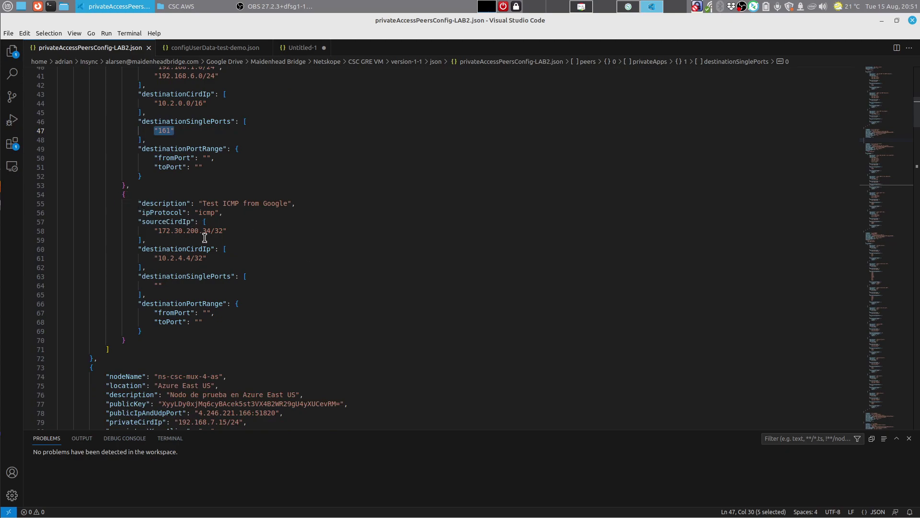
{"action": "left_click_drag", "start_coordinate": [154, 230], "coordinate": [247, 230]}
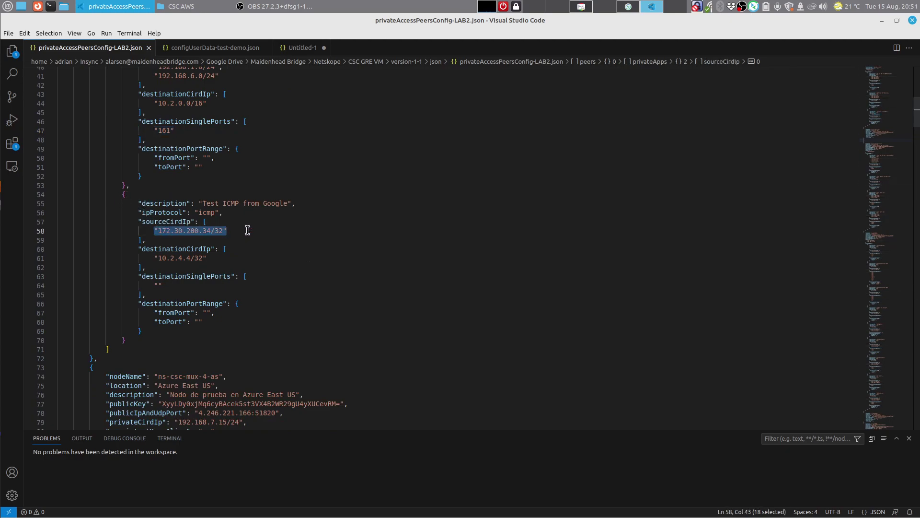
Step: Bring up the pricpa-gcloud-v-0-2-a VM instance details in Google Cloud Console
{"action": "left_click", "coordinate": [584, 6]}
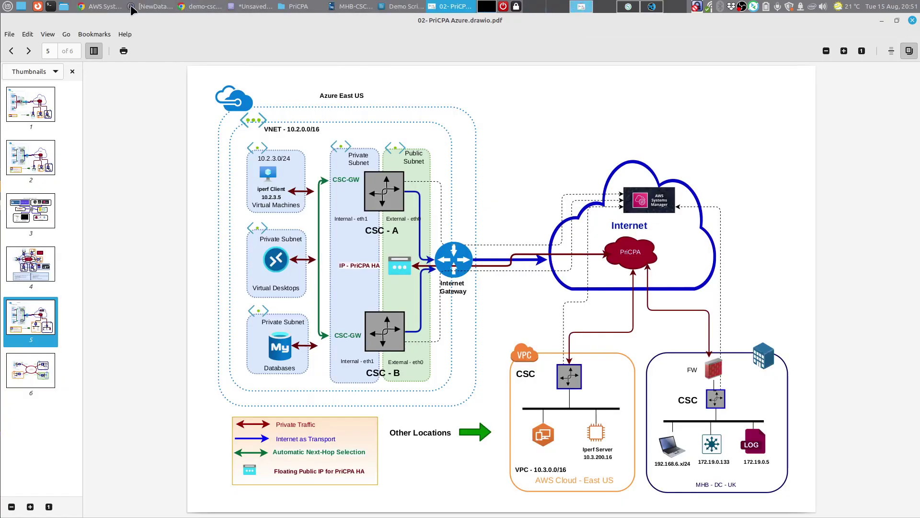
{"action": "left_click", "coordinate": [125, 5]}
{"action": "left_click", "coordinate": [701, 35]}
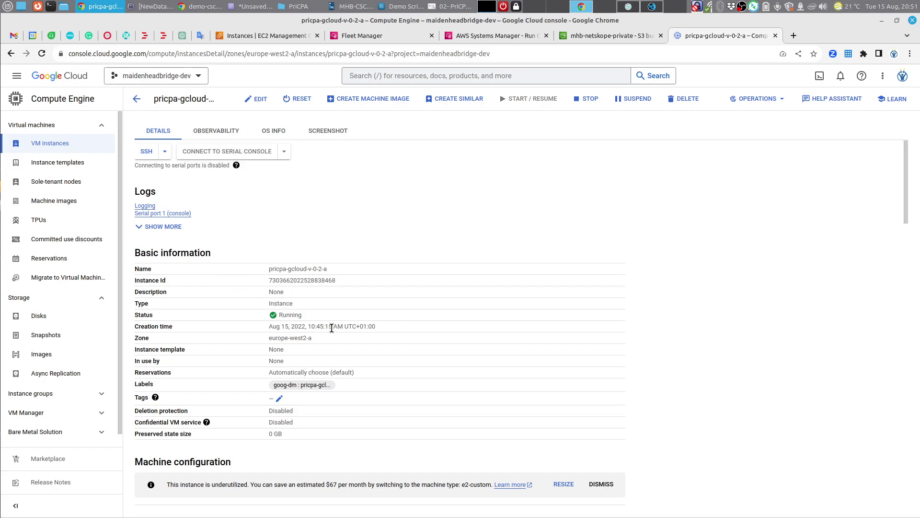
Step: Check the ICMP rule's source 172.30.200.34/32 and destination 10.2.4.4/32 in the JSON
{"action": "left_click", "coordinate": [652, 7]}
{"action": "left_click_drag", "start_coordinate": [154, 231], "coordinate": [237, 232]}
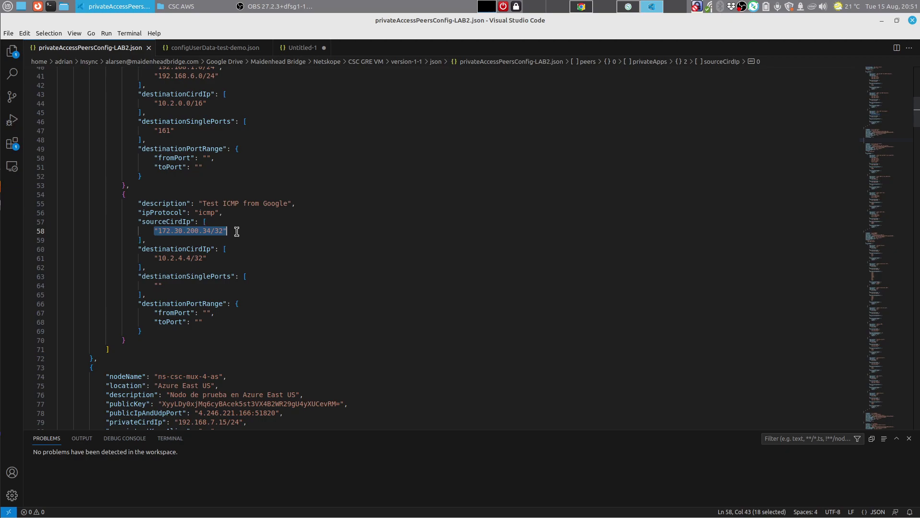
{"action": "left_click", "coordinate": [144, 258]}
{"action": "key", "text": "Home"}
{"action": "key", "text": "shift+End"}
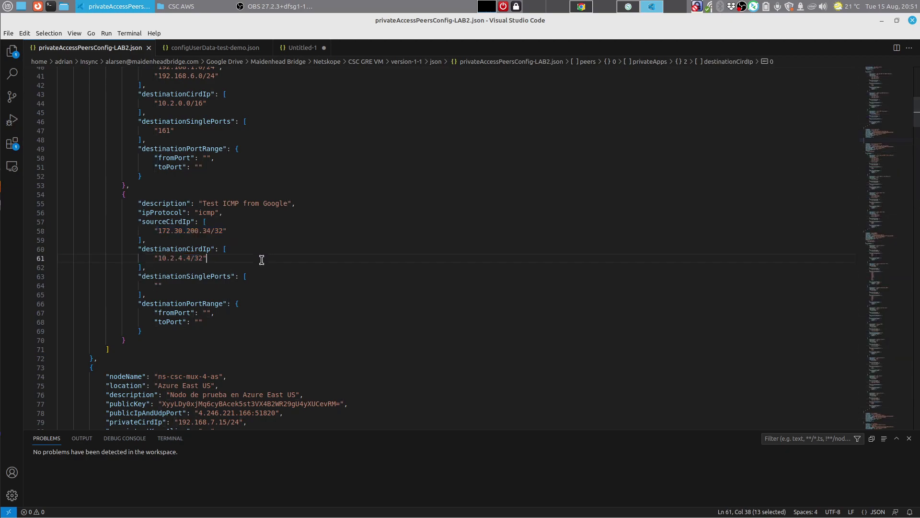
{"action": "left_click", "coordinate": [261, 259]}
Step: Compare these addresses with the Google Cloud VM page and the PriCPA network diagram
{"action": "left_click", "coordinate": [580, 7]}
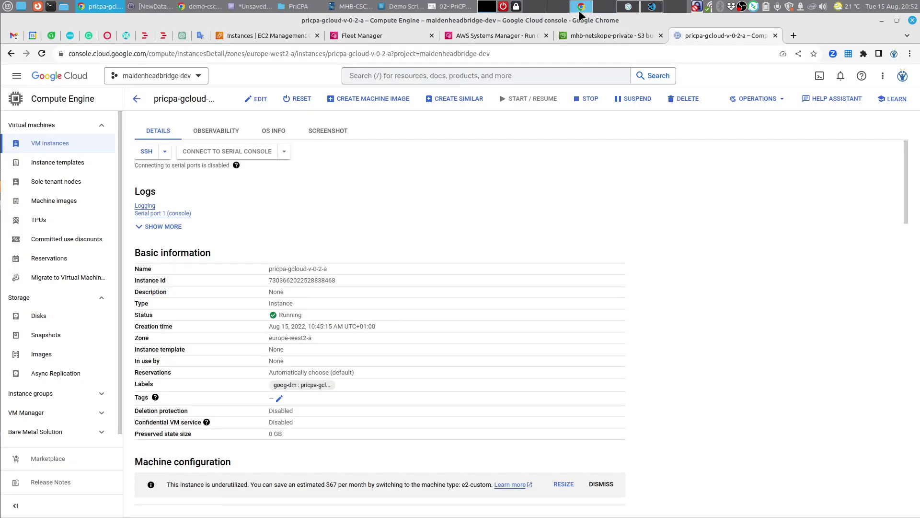
{"action": "left_click", "coordinate": [630, 7]}
{"action": "left_click", "coordinate": [578, 5]}
{"action": "left_click", "coordinate": [437, 5]}
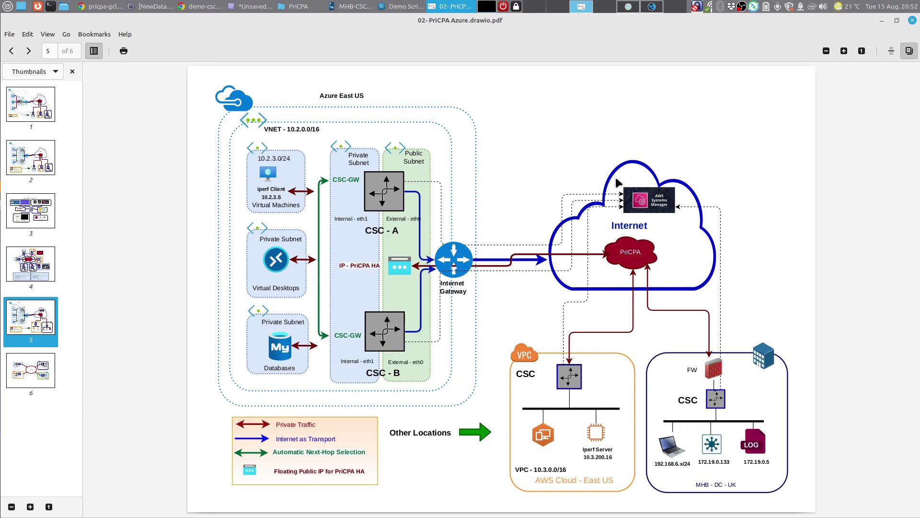
{"action": "left_click", "coordinate": [652, 6]}
{"action": "scroll", "coordinate": [336, 326], "scroll_direction": "down", "scroll_amount": 9}
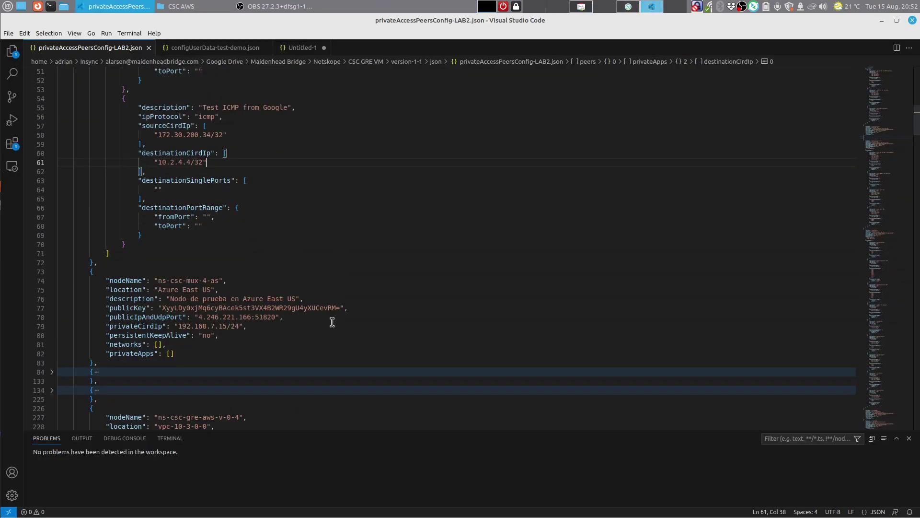
{"action": "scroll", "coordinate": [328, 310], "scroll_direction": "down", "scroll_amount": 3}
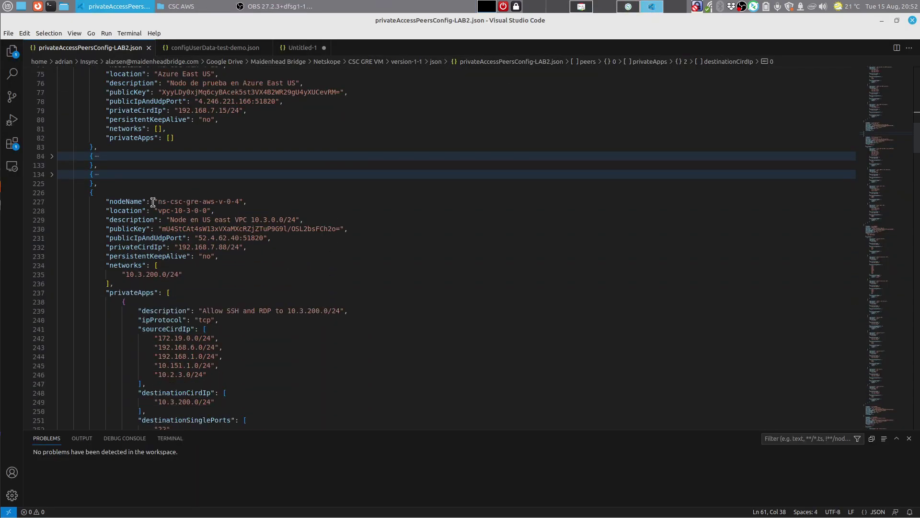
{"action": "left_click_drag", "start_coordinate": [153, 201], "coordinate": [243, 202]}
{"action": "scroll", "coordinate": [250, 247], "scroll_direction": "down", "scroll_amount": 1}
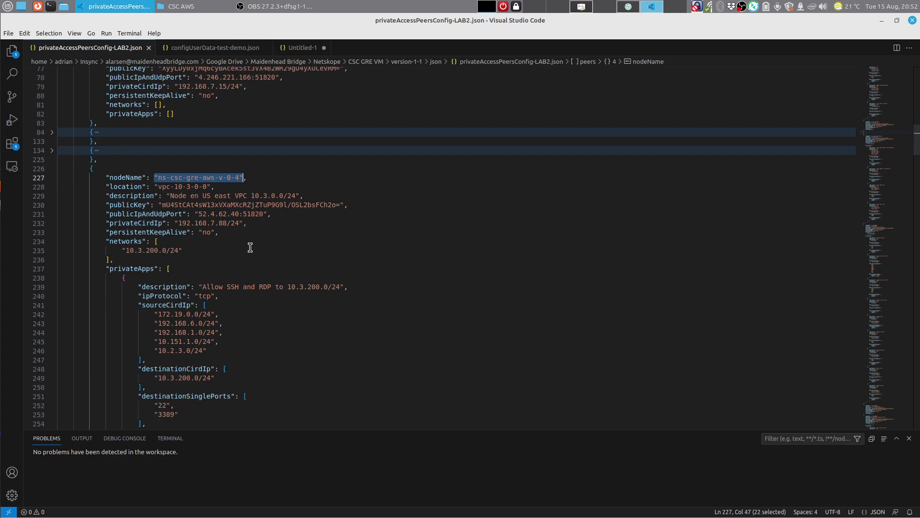
{"action": "scroll", "coordinate": [250, 247], "scroll_direction": "down", "scroll_amount": 4}
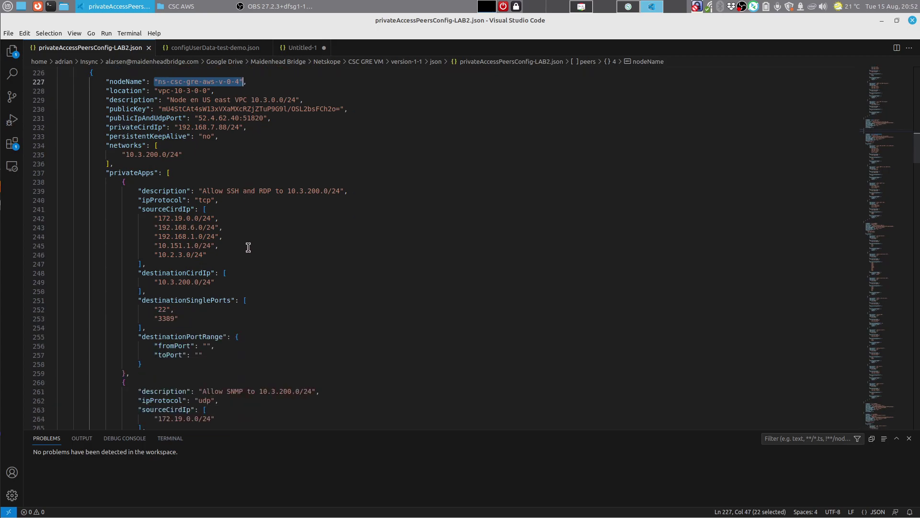
{"action": "scroll", "coordinate": [248, 246], "scroll_direction": "down", "scroll_amount": 1}
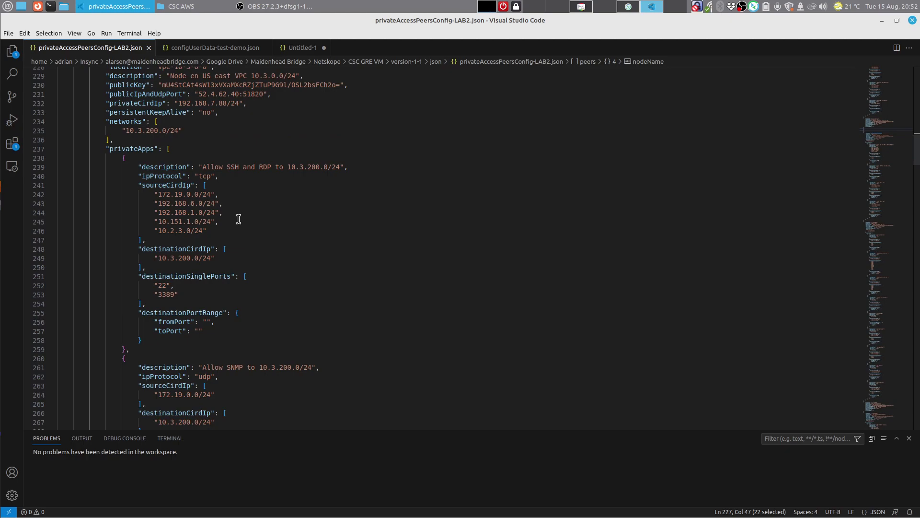
{"action": "scroll", "coordinate": [380, 249], "scroll_direction": "down", "scroll_amount": 10}
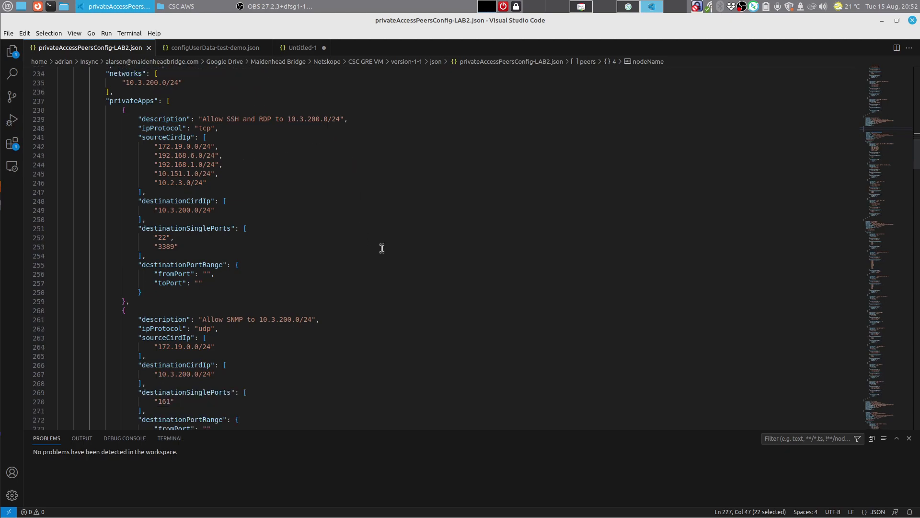
{"action": "scroll", "coordinate": [380, 249], "scroll_direction": "down", "scroll_amount": 4}
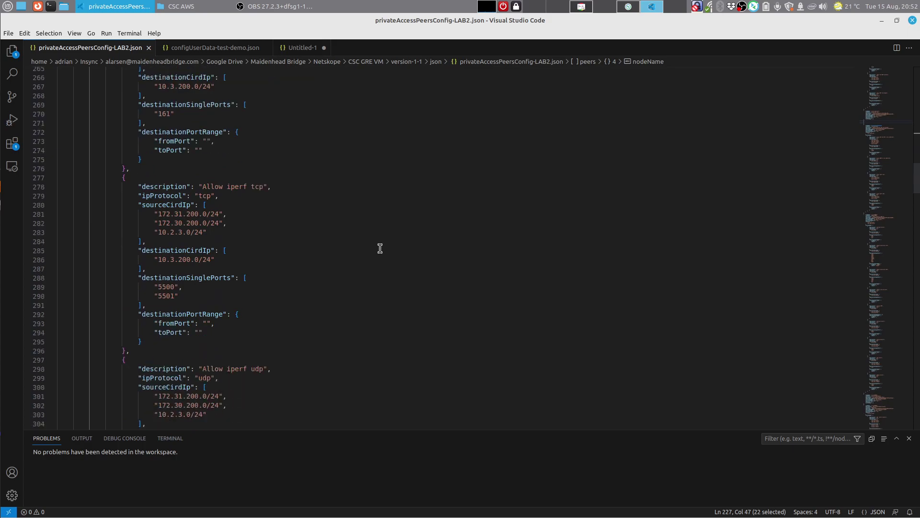
{"action": "scroll", "coordinate": [362, 243], "scroll_direction": "down", "scroll_amount": 1}
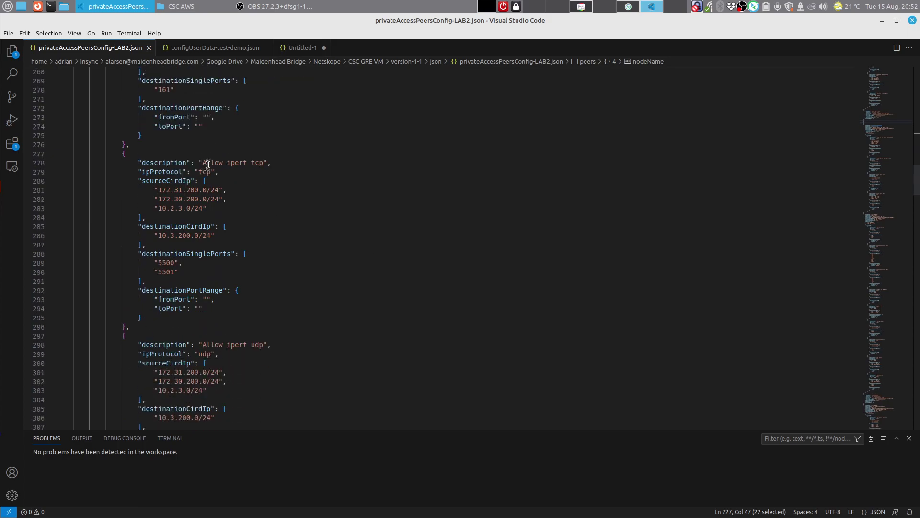
{"action": "left_click_drag", "start_coordinate": [201, 162], "coordinate": [268, 162]}
{"action": "left_click", "coordinate": [306, 179]}
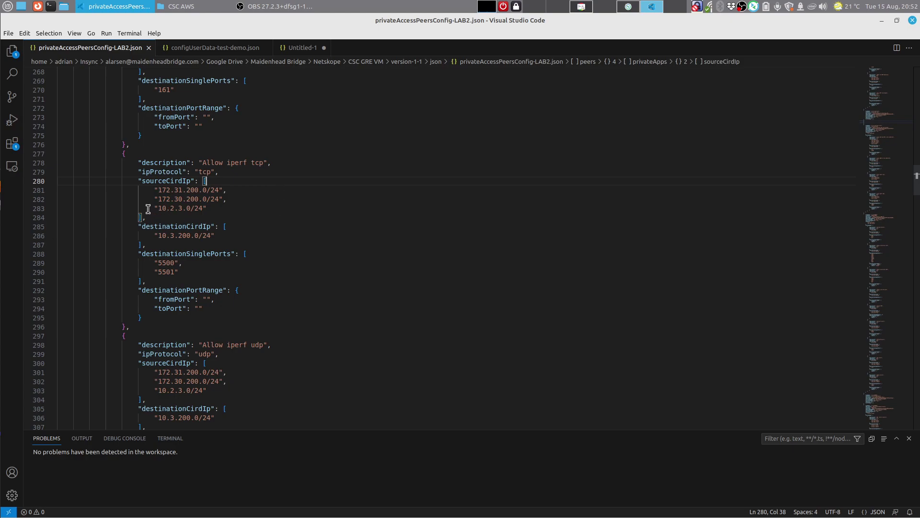
{"action": "left_click_drag", "start_coordinate": [148, 209], "coordinate": [219, 209]}
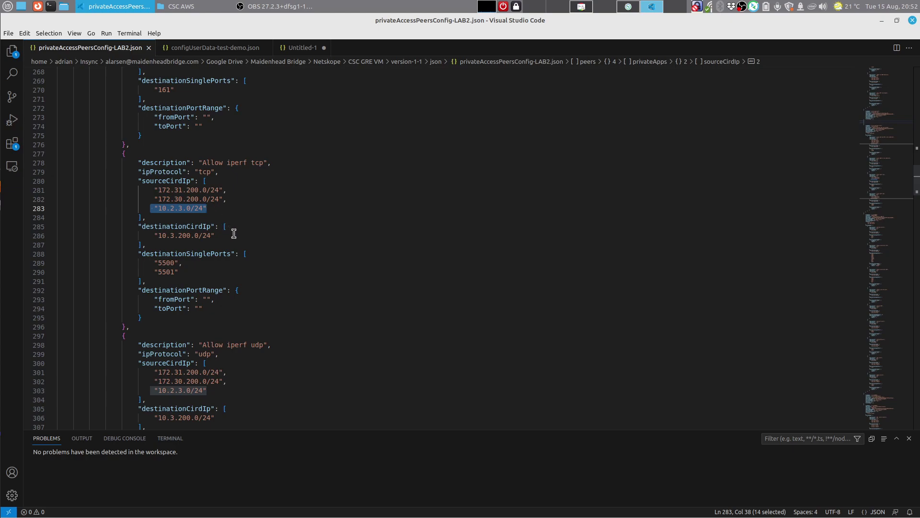
Step: Verify the iperf rule's tcp protocol, ports 5500/5501, source 10.2.3.0/24 and destination 10.3.200.0/24
{"action": "left_click", "coordinate": [146, 262]}
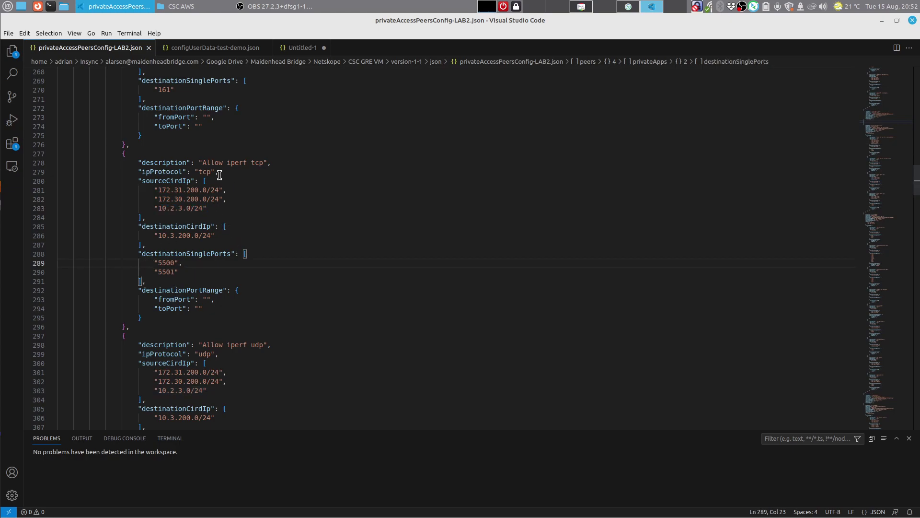
{"action": "left_click_drag", "start_coordinate": [191, 172], "coordinate": [219, 172]}
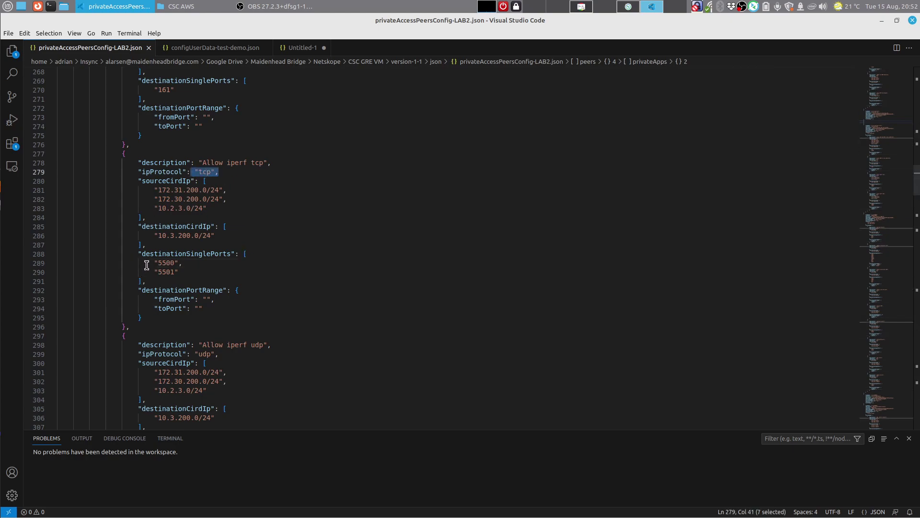
{"action": "left_click_drag", "start_coordinate": [150, 263], "coordinate": [195, 271]}
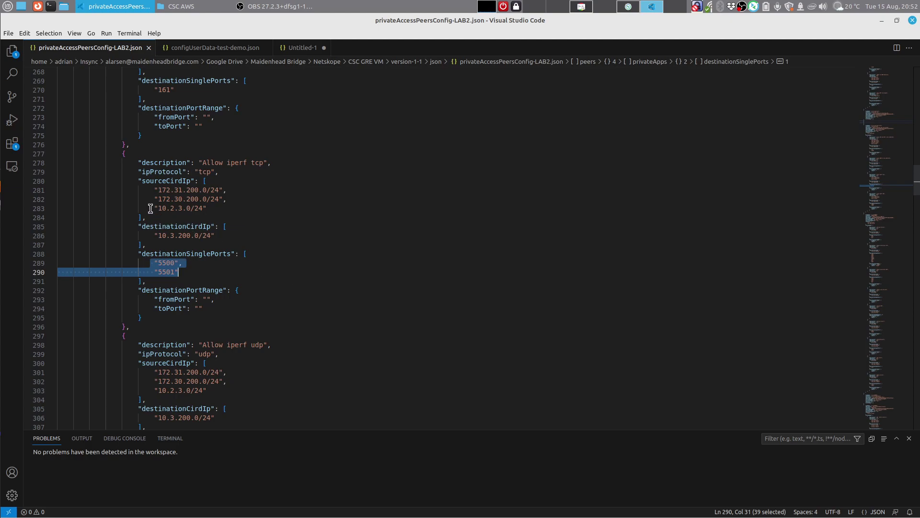
{"action": "left_click_drag", "start_coordinate": [150, 208], "coordinate": [218, 209]}
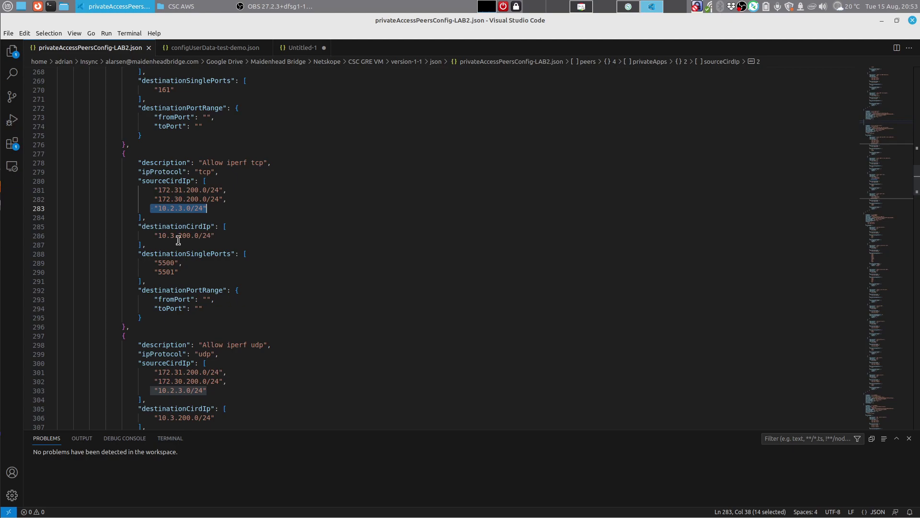
{"action": "left_click", "coordinate": [176, 217]}
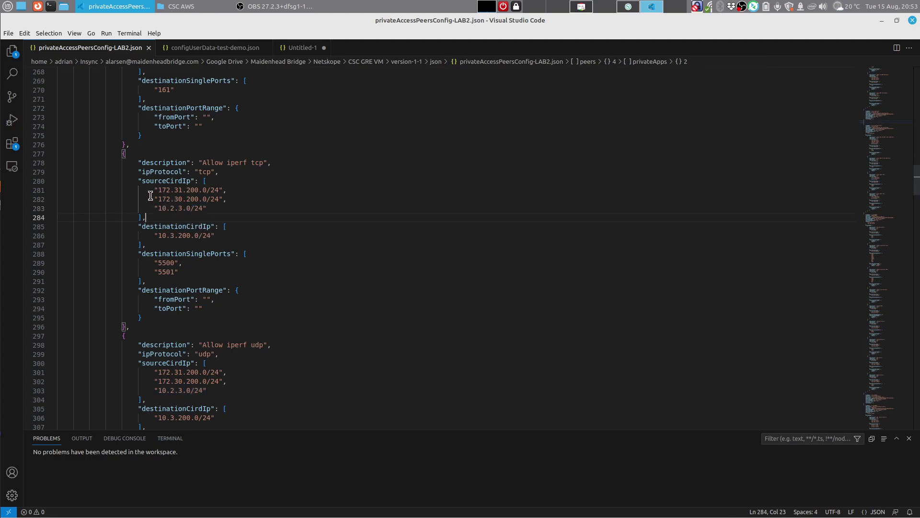
{"action": "double_click", "coordinate": [142, 183]}
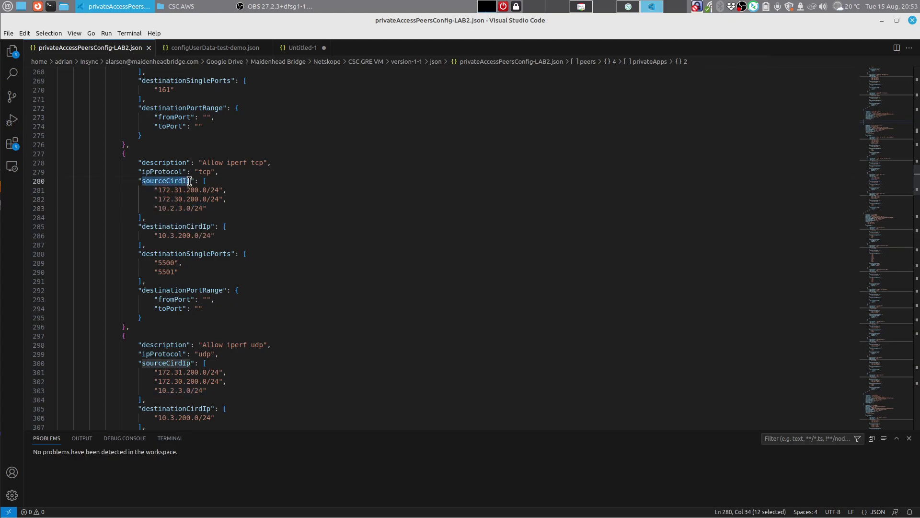
{"action": "left_click_drag", "start_coordinate": [154, 208], "coordinate": [215, 211]}
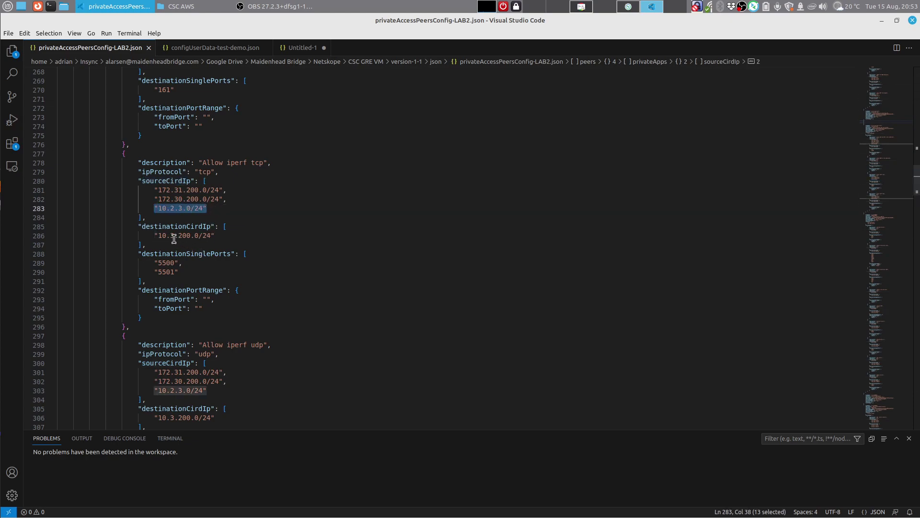
{"action": "left_click_drag", "start_coordinate": [154, 235], "coordinate": [215, 236]}
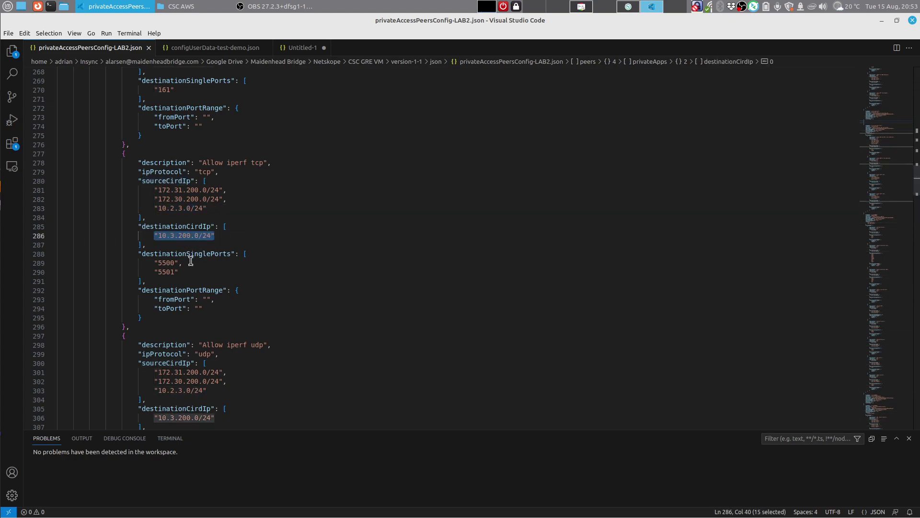
{"action": "scroll", "coordinate": [283, 261], "scroll_direction": "down", "scroll_amount": 3}
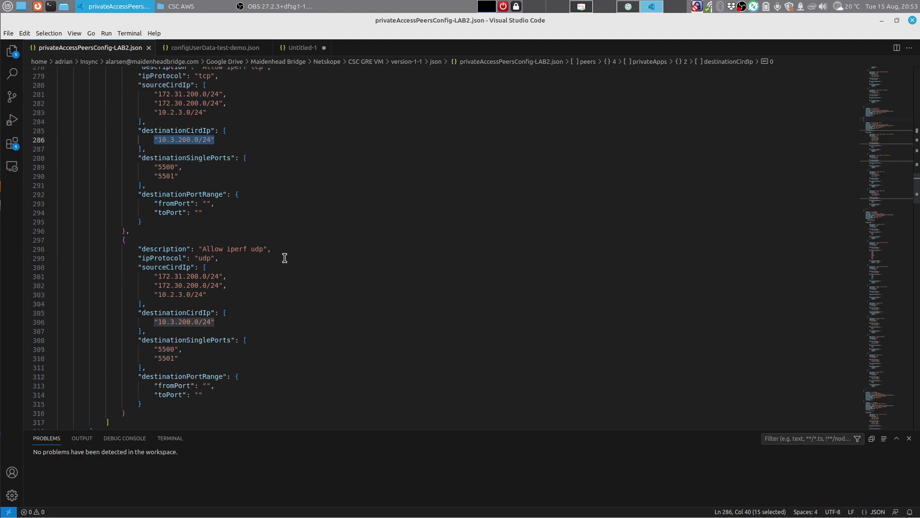
{"action": "scroll", "coordinate": [264, 272], "scroll_direction": "up", "scroll_amount": 5}
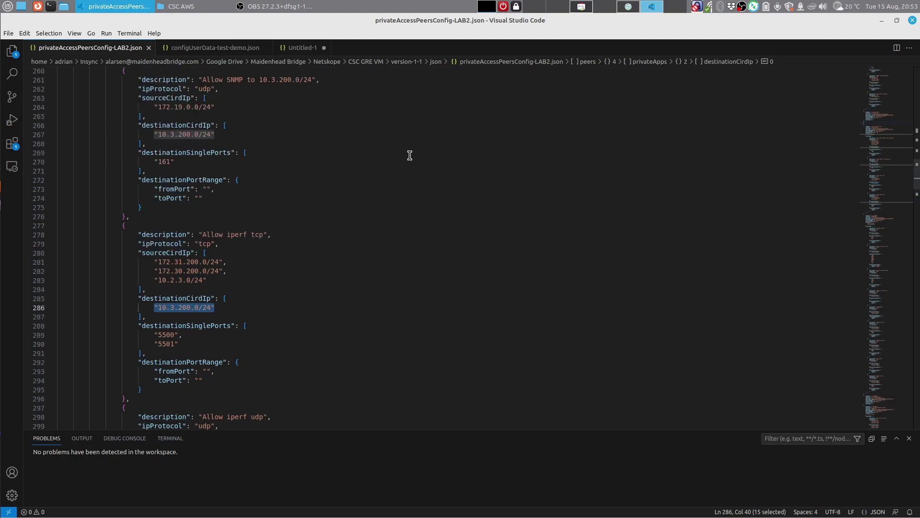
Step: Compare the rule against the Azure East US diagram's iperf Server at 10.3.200.16
{"action": "left_click", "coordinate": [584, 8]}
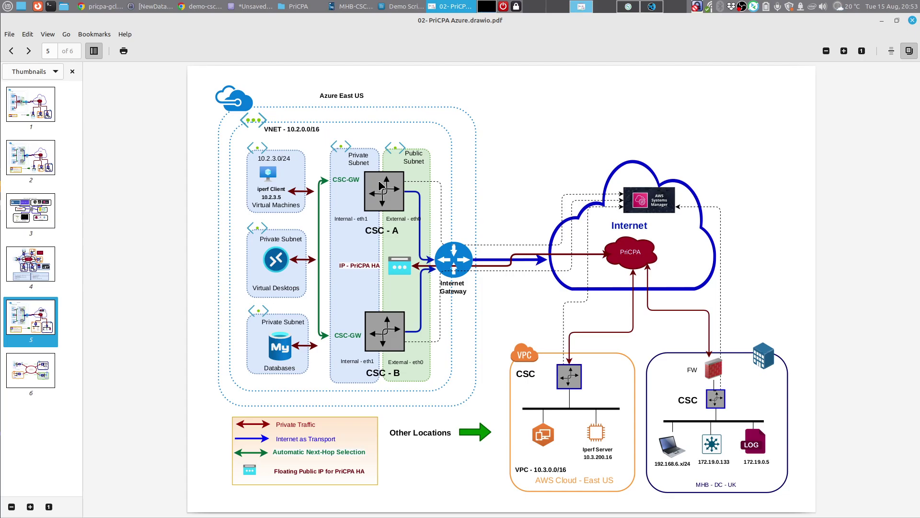
{"action": "left_click", "coordinate": [658, 10]}
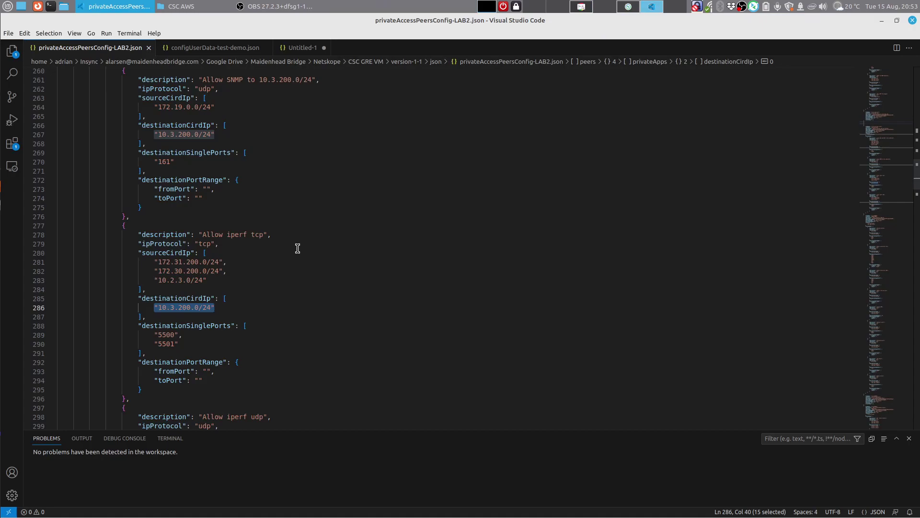
{"action": "left_click", "coordinate": [582, 6]}
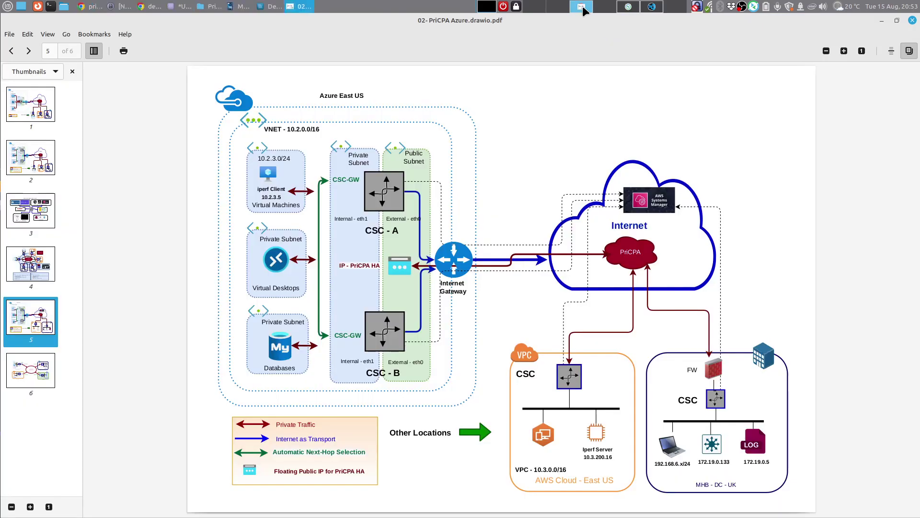
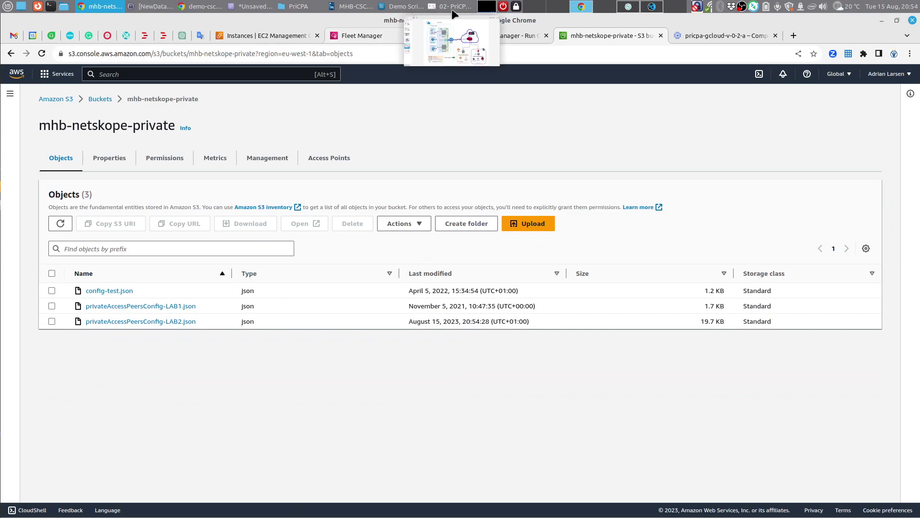
Step: Bring up the '02- PriCPA Azure.drawio.pdf' diagram showing the CSC-A/CSC-B HA design
{"action": "left_click", "coordinate": [442, 7]}
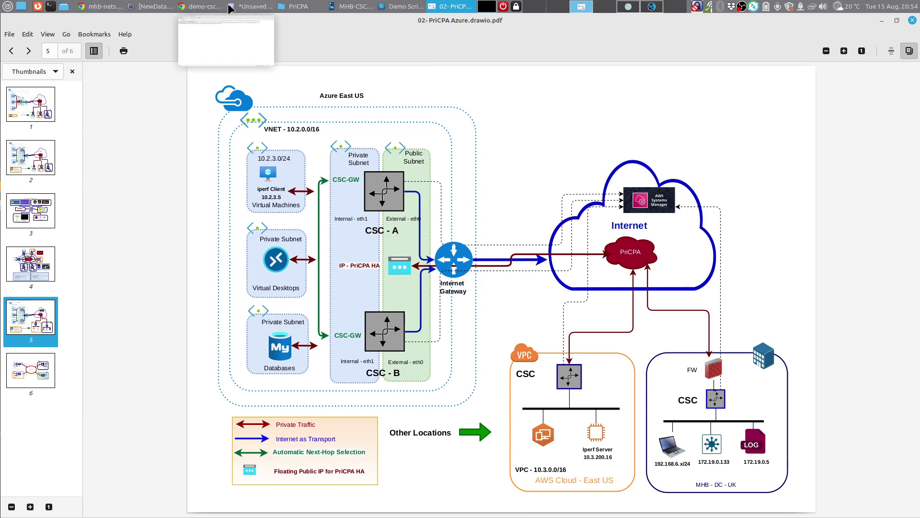
Step: Go to the Fleet Manager managed nodes list and deselect demo-csc-pricpa-ha-1
{"action": "left_click", "coordinate": [208, 7]}
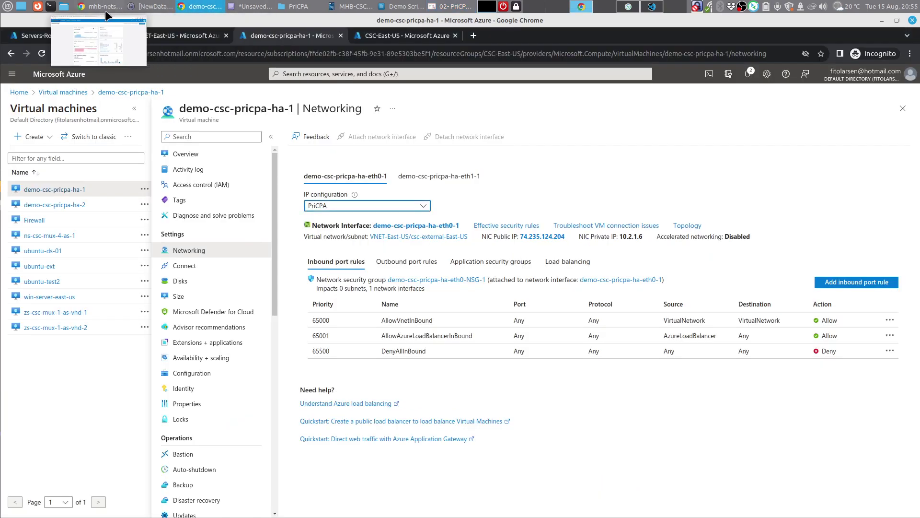
{"action": "left_click", "coordinate": [104, 10]}
{"action": "left_click", "coordinate": [361, 34]}
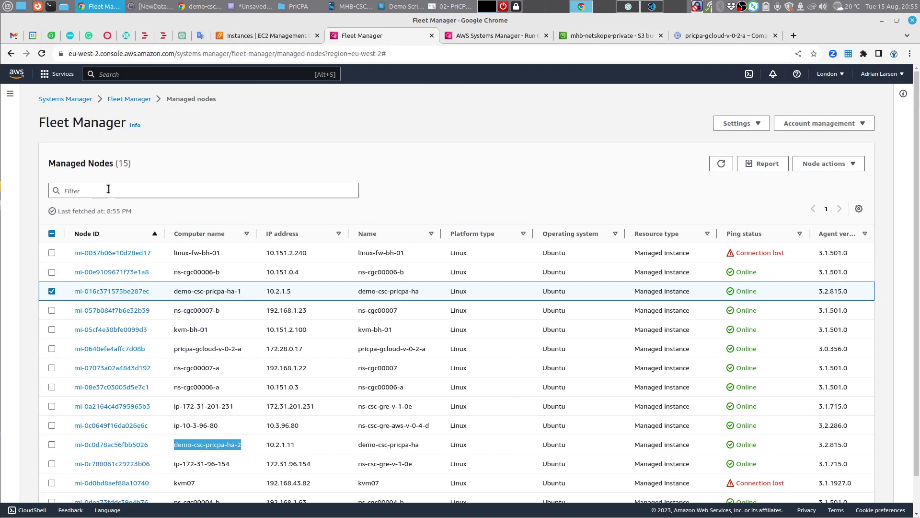
{"action": "left_click", "coordinate": [52, 291]}
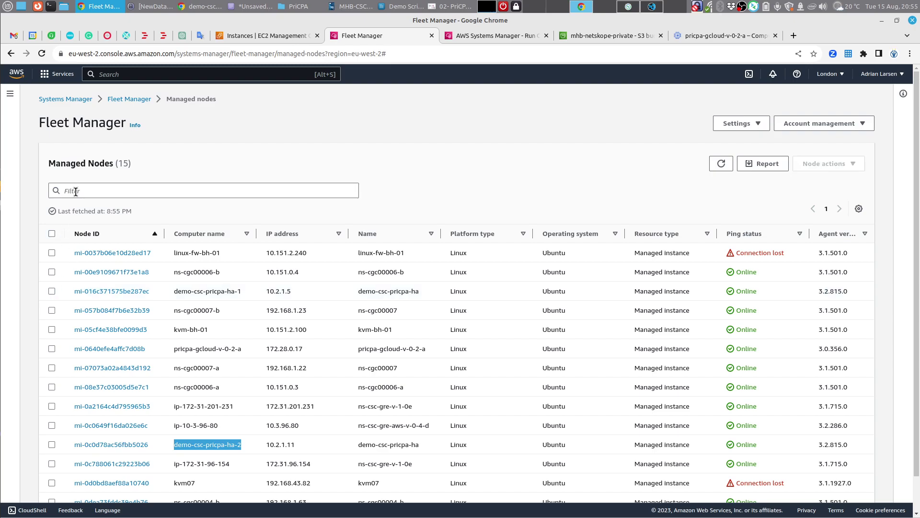
Step: Filter nodes to Ping status Online and select all of them except kvm-bh-01
{"action": "left_click", "coordinate": [77, 191]}
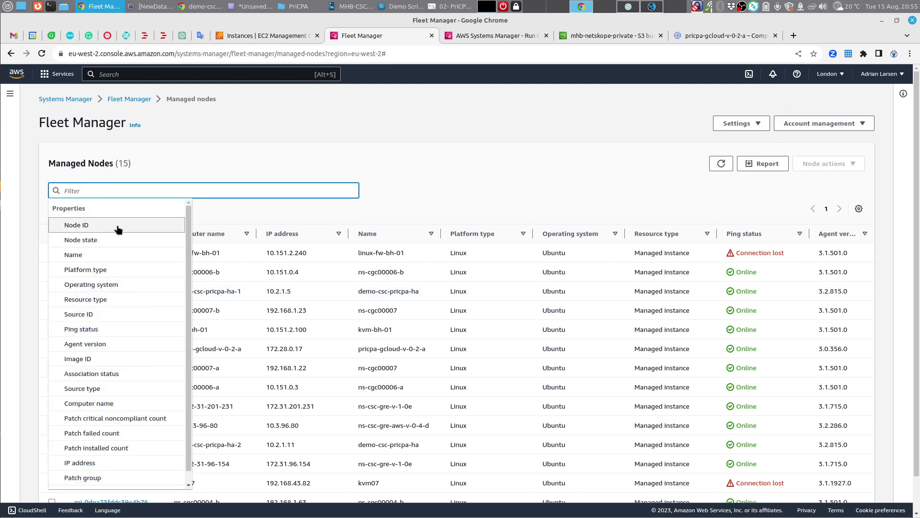
{"action": "left_click", "coordinate": [114, 329]}
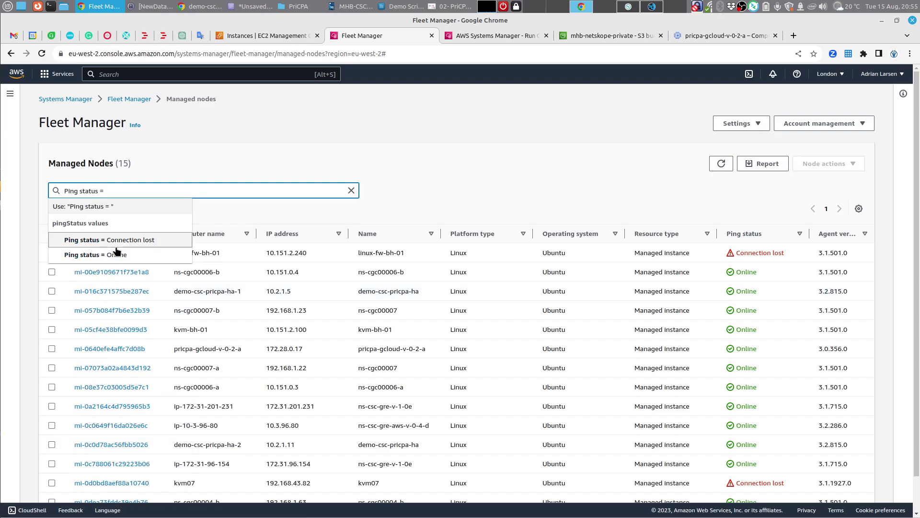
{"action": "left_click", "coordinate": [126, 256]}
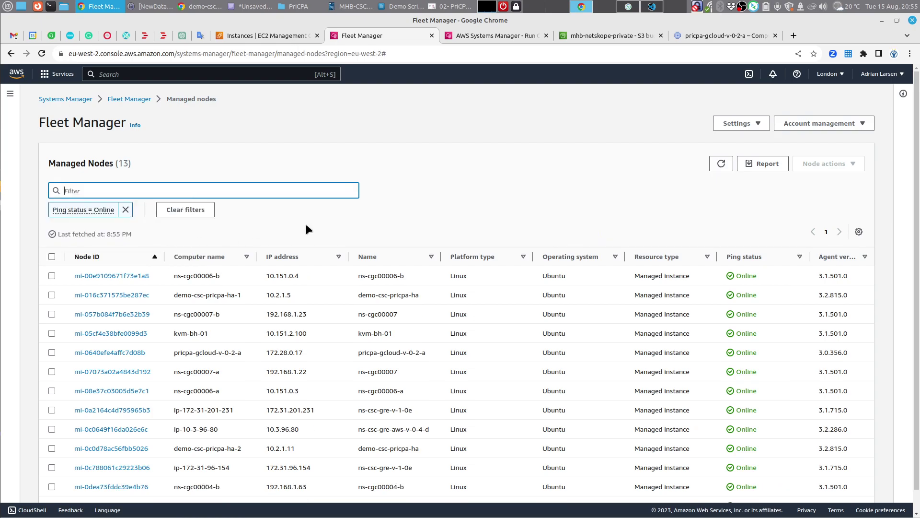
{"action": "scroll", "coordinate": [306, 226], "scroll_direction": "down", "scroll_amount": 1}
{"action": "left_click", "coordinate": [51, 234]}
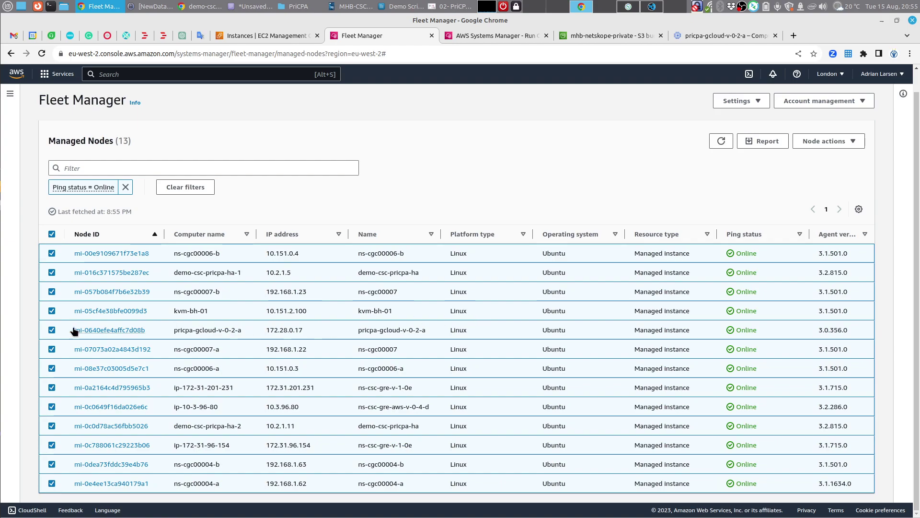
{"action": "left_click", "coordinate": [51, 310]}
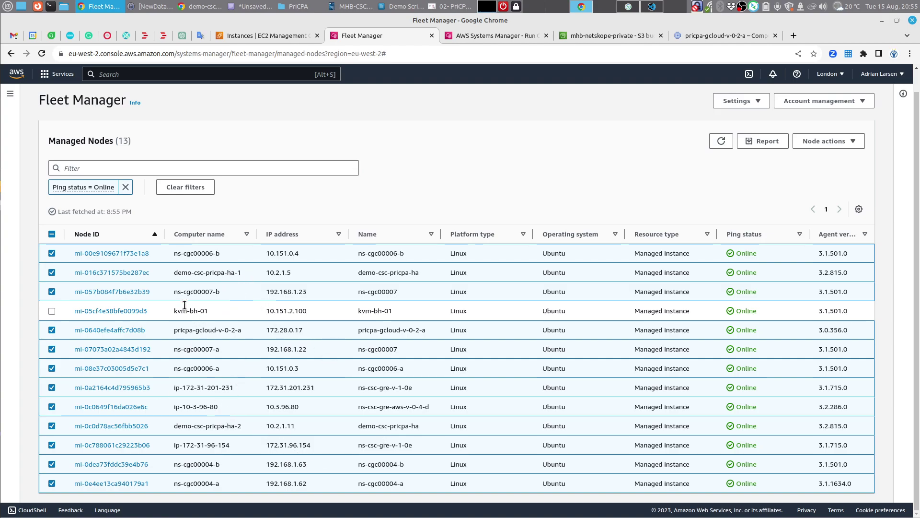
Step: Launch Execute run command from Node actions for the 12 selected online nodes
{"action": "left_click_drag", "start_coordinate": [176, 273], "coordinate": [250, 273]}
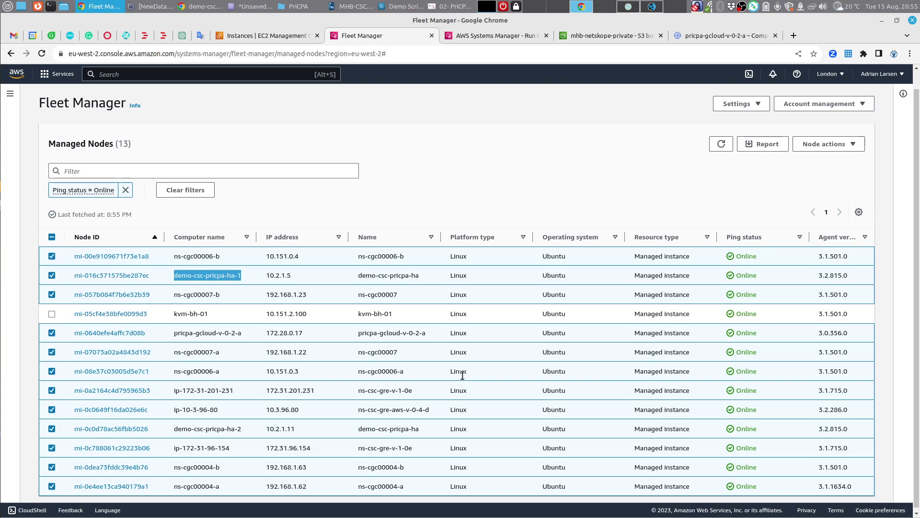
{"action": "scroll", "coordinate": [767, 215], "scroll_direction": "up", "scroll_amount": 1}
{"action": "scroll", "coordinate": [777, 209], "scroll_direction": "down", "scroll_amount": 1}
{"action": "left_click", "coordinate": [857, 145]}
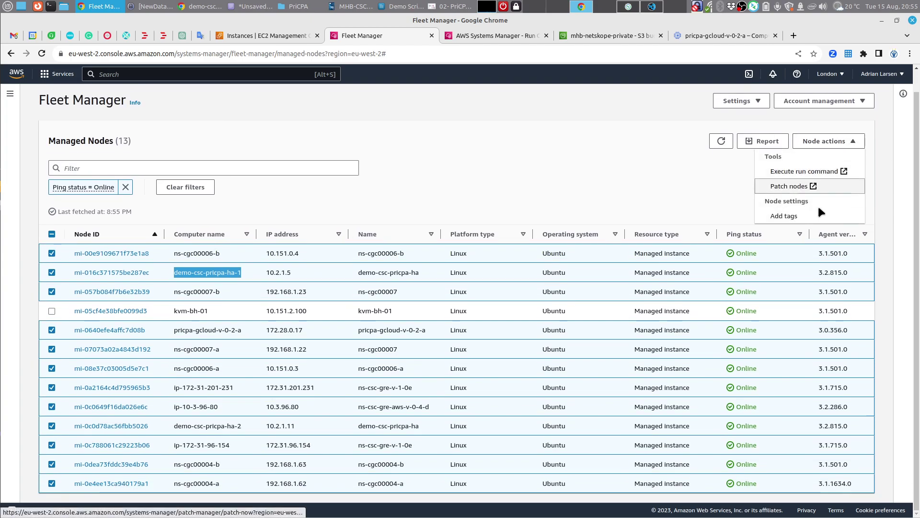
{"action": "left_click", "coordinate": [801, 172]}
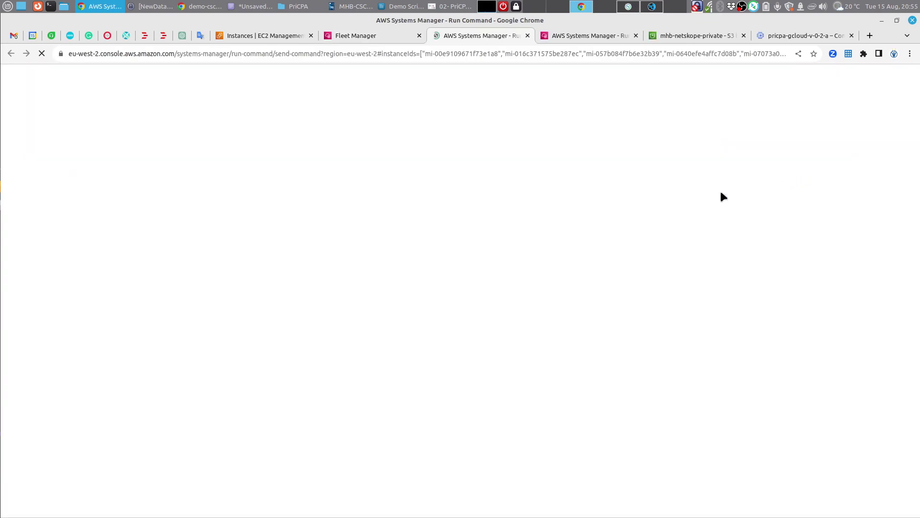
Step: Filter documents to Owned by me and select MHB-CSC-Refresh-Private-Access-Peers-URL
{"action": "left_click", "coordinate": [228, 216]}
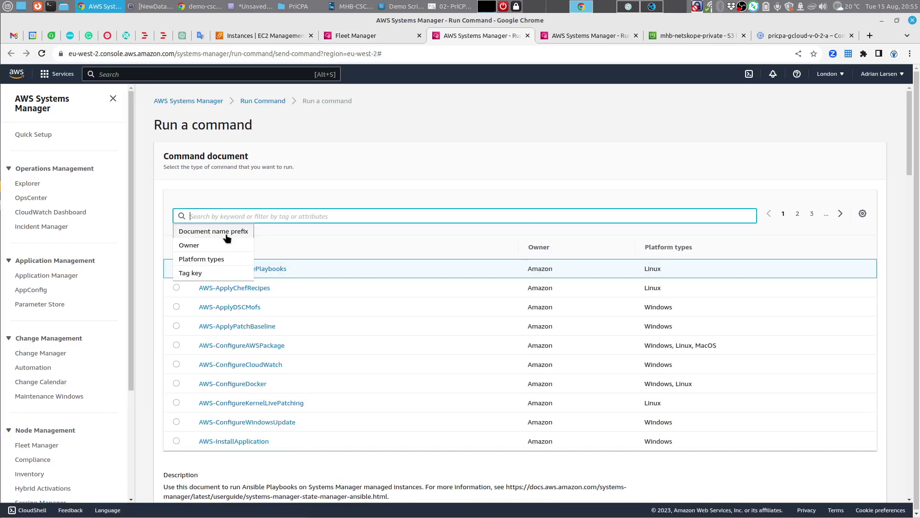
{"action": "left_click", "coordinate": [226, 245]}
{"action": "left_click", "coordinate": [226, 256]}
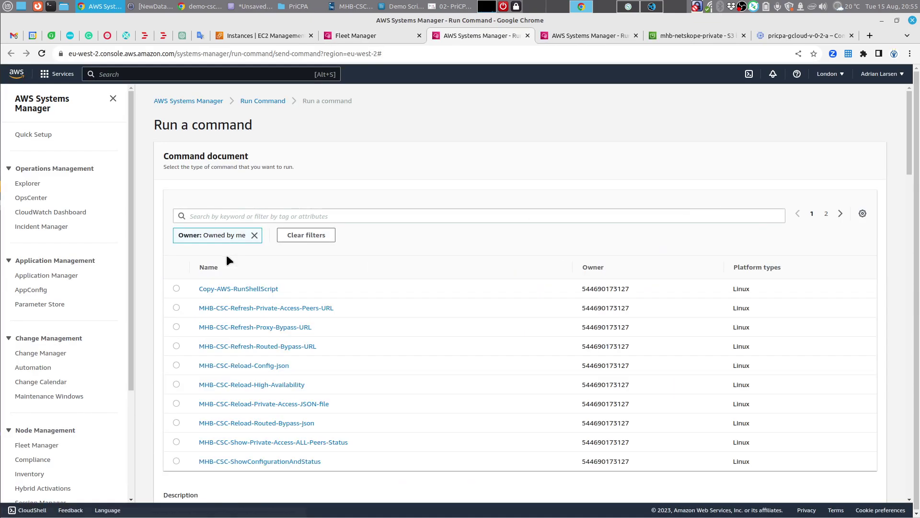
{"action": "left_click", "coordinate": [176, 307]}
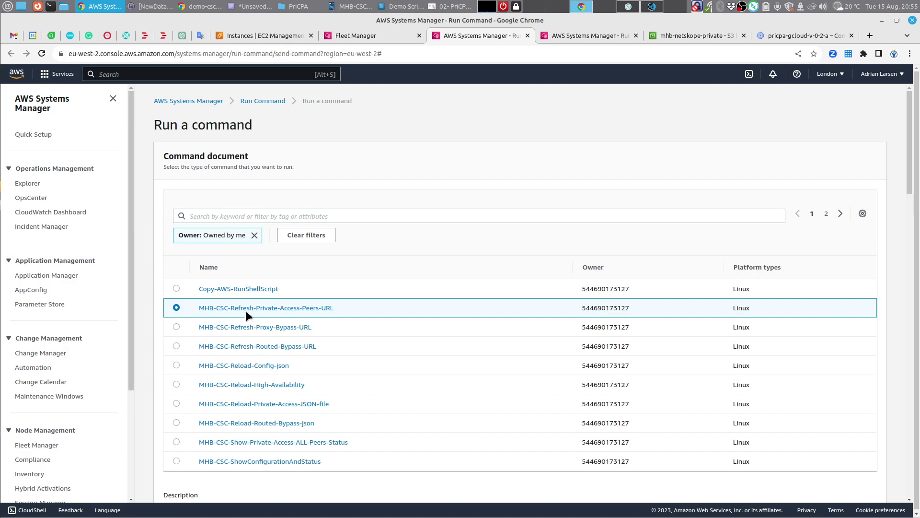
Step: Run the document against the selected online nodes
{"action": "scroll", "coordinate": [476, 340], "scroll_direction": "down", "scroll_amount": 3}
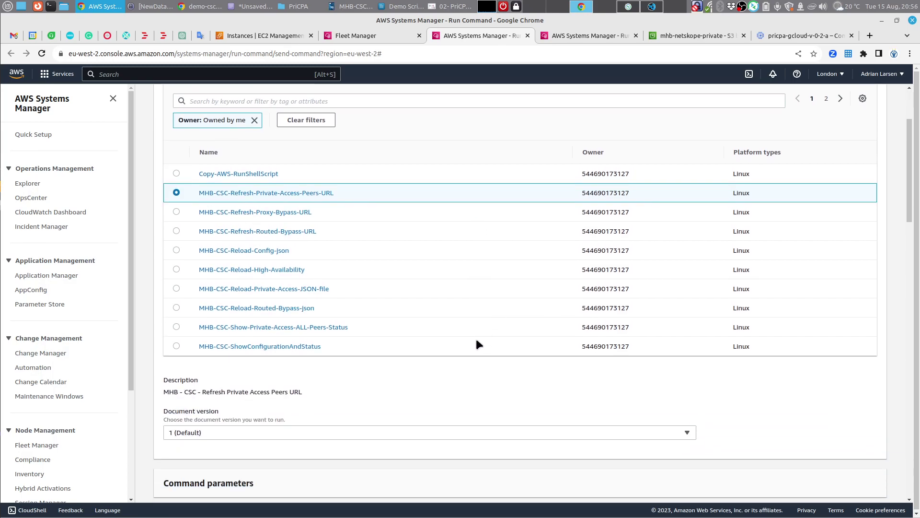
{"action": "scroll", "coordinate": [477, 341], "scroll_direction": "down", "scroll_amount": 6}
{"action": "scroll", "coordinate": [477, 338], "scroll_direction": "down", "scroll_amount": 10}
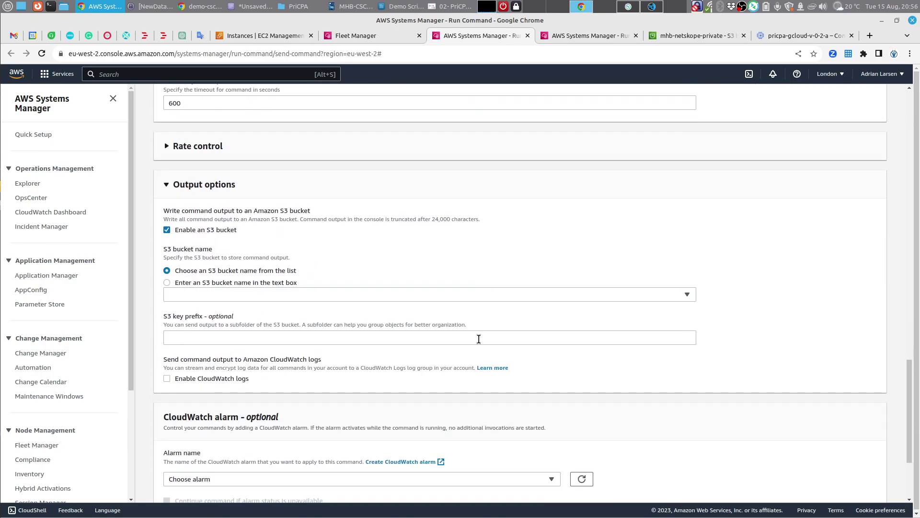
{"action": "scroll", "coordinate": [479, 336], "scroll_direction": "up", "scroll_amount": 13}
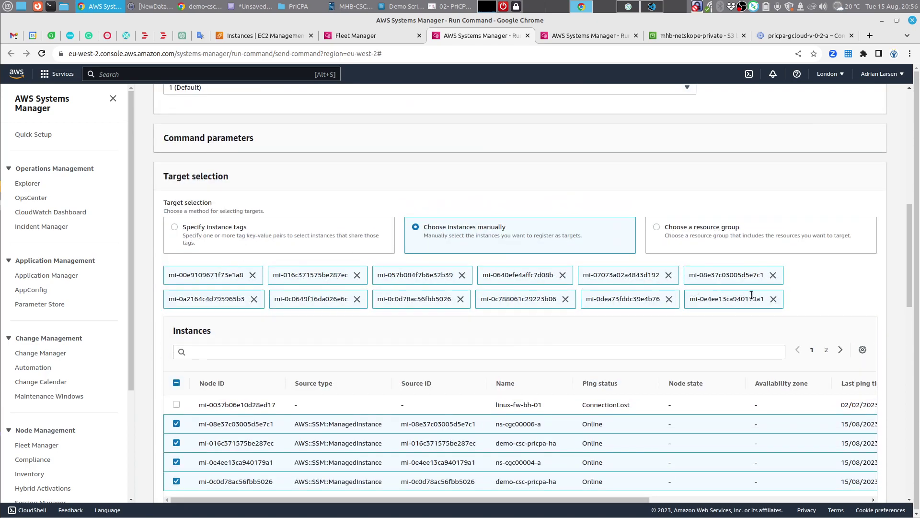
{"action": "scroll", "coordinate": [759, 329], "scroll_direction": "down", "scroll_amount": 10}
{"action": "scroll", "coordinate": [762, 330], "scroll_direction": "down", "scroll_amount": 5}
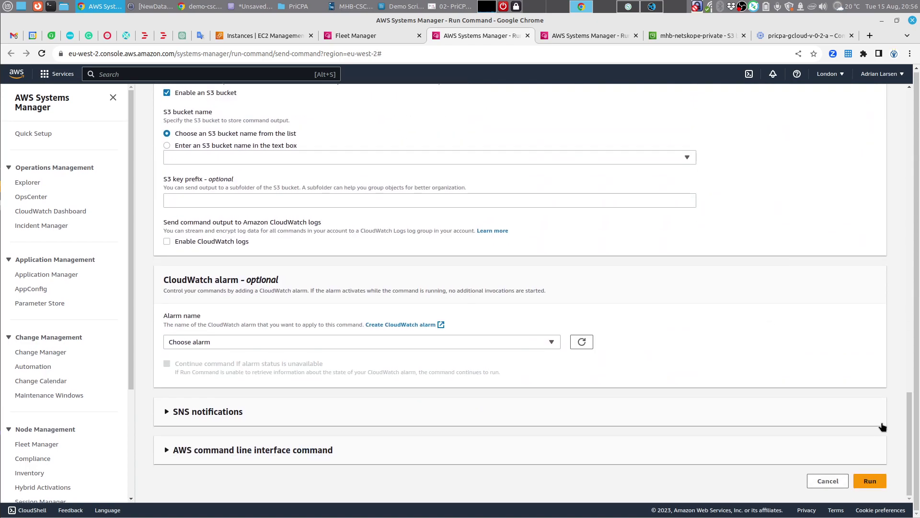
{"action": "left_click", "coordinate": [876, 484]}
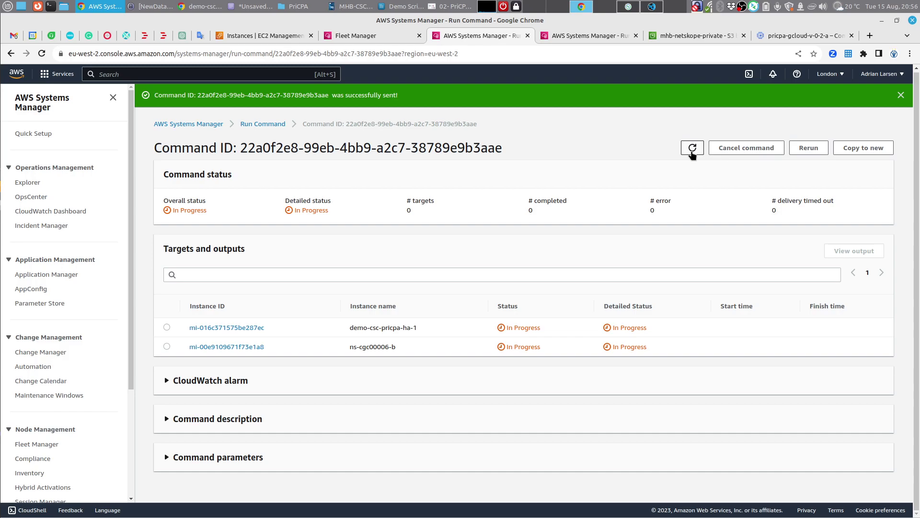
Step: Refresh the command's status repeatedly, checking both pages of target results
{"action": "left_click", "coordinate": [691, 151]}
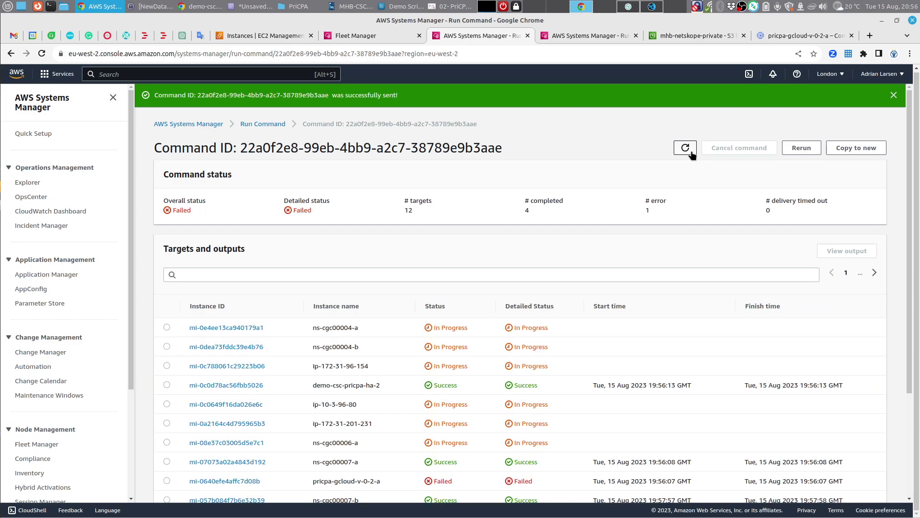
{"action": "scroll", "coordinate": [599, 195], "scroll_direction": "down", "scroll_amount": 3}
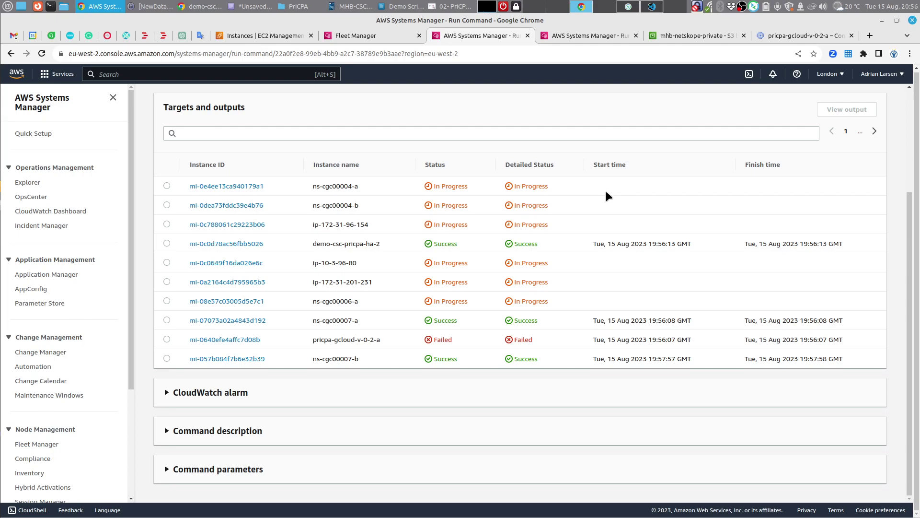
{"action": "scroll", "coordinate": [606, 193], "scroll_direction": "up", "scroll_amount": 2}
{"action": "scroll", "coordinate": [605, 191], "scroll_direction": "up", "scroll_amount": 3}
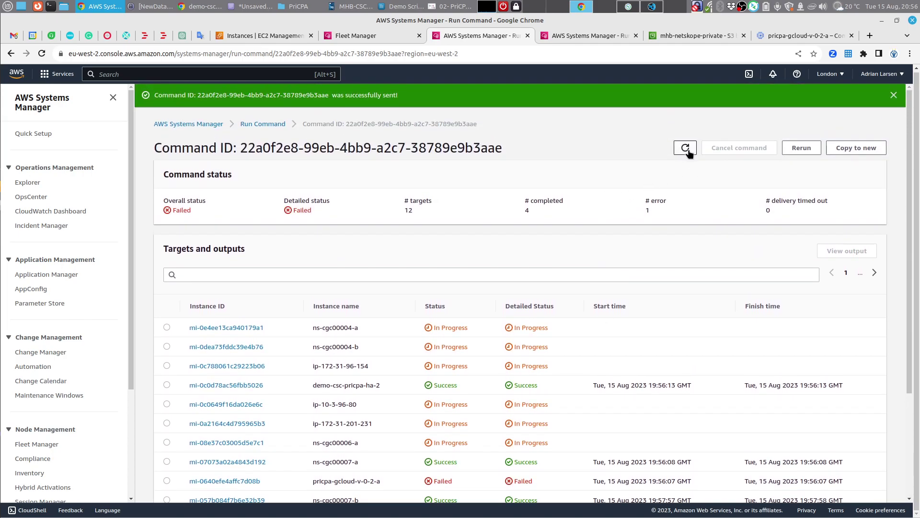
{"action": "scroll", "coordinate": [663, 202], "scroll_direction": "down", "scroll_amount": 3}
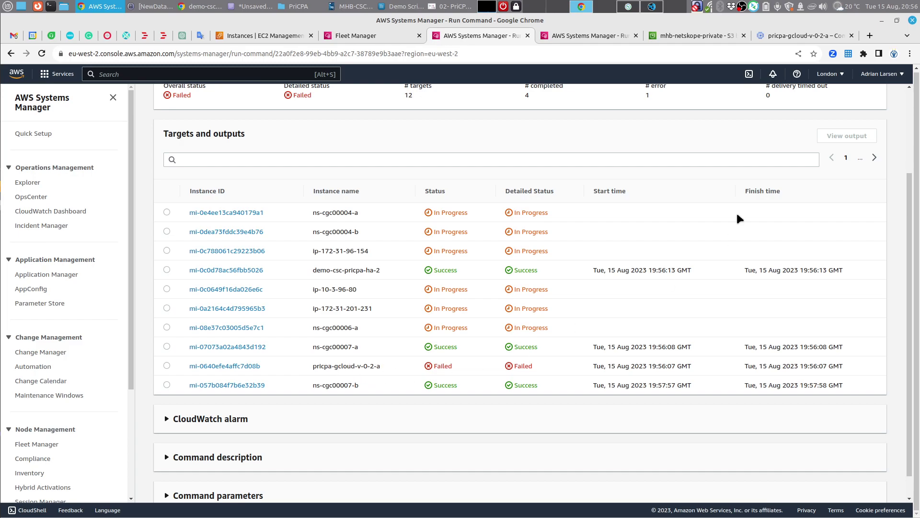
{"action": "scroll", "coordinate": [719, 206], "scroll_direction": "up", "scroll_amount": 3}
{"action": "left_click", "coordinate": [685, 148]}
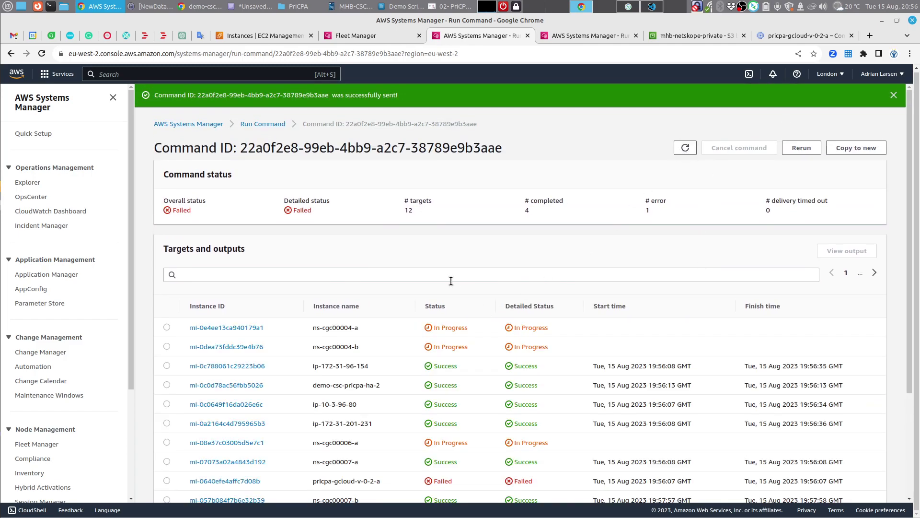
{"action": "scroll", "coordinate": [450, 281], "scroll_direction": "down", "scroll_amount": 3}
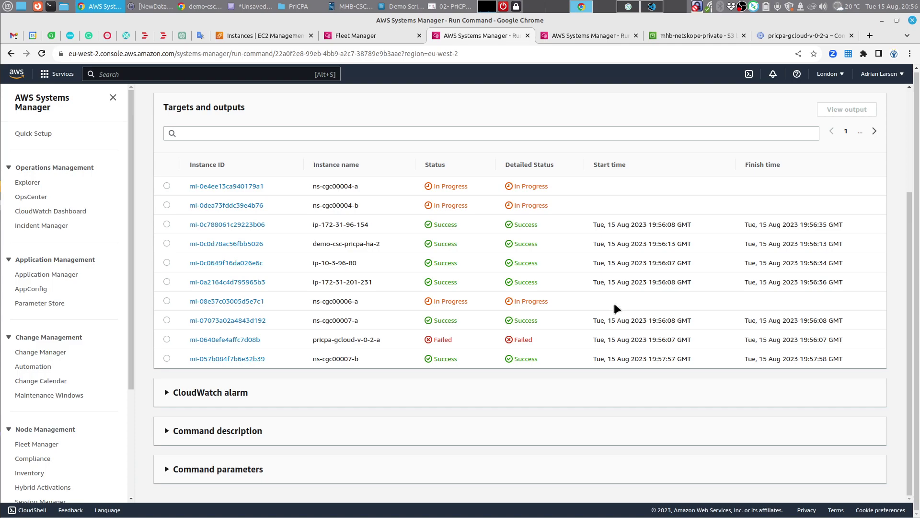
{"action": "left_click", "coordinate": [874, 131]}
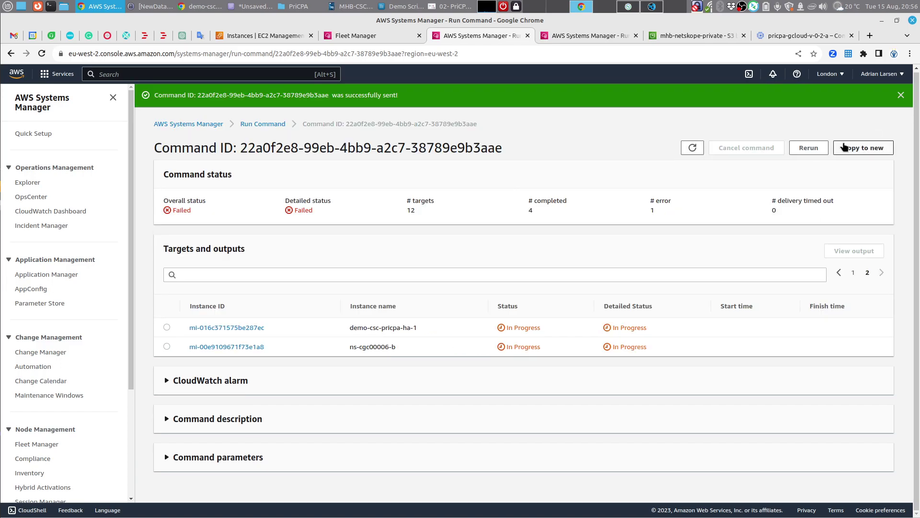
{"action": "left_click", "coordinate": [838, 272]}
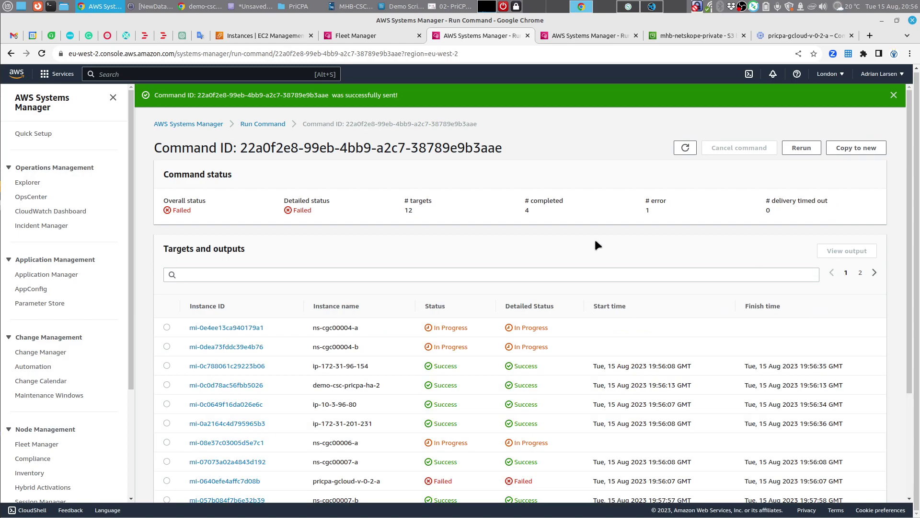
{"action": "left_click", "coordinate": [686, 148]}
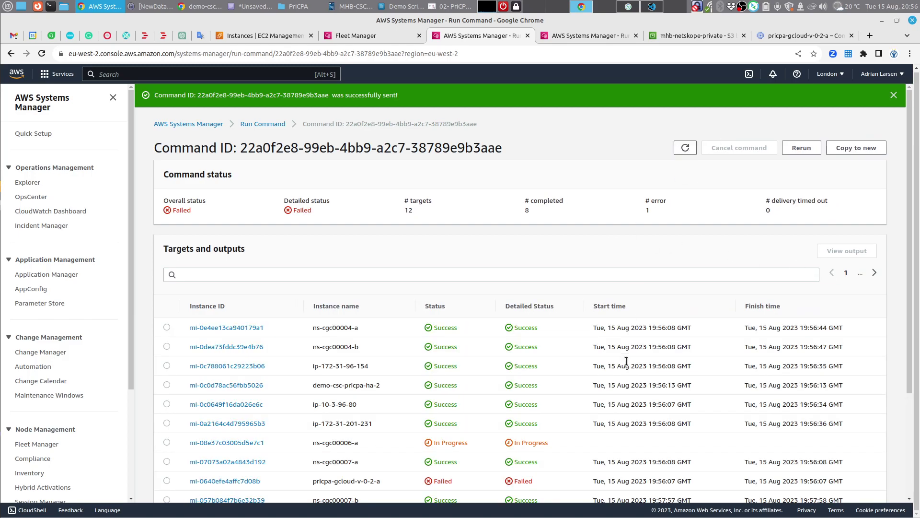
{"action": "scroll", "coordinate": [630, 349], "scroll_direction": "down", "scroll_amount": 2}
{"action": "scroll", "coordinate": [629, 348], "scroll_direction": "down", "scroll_amount": 1}
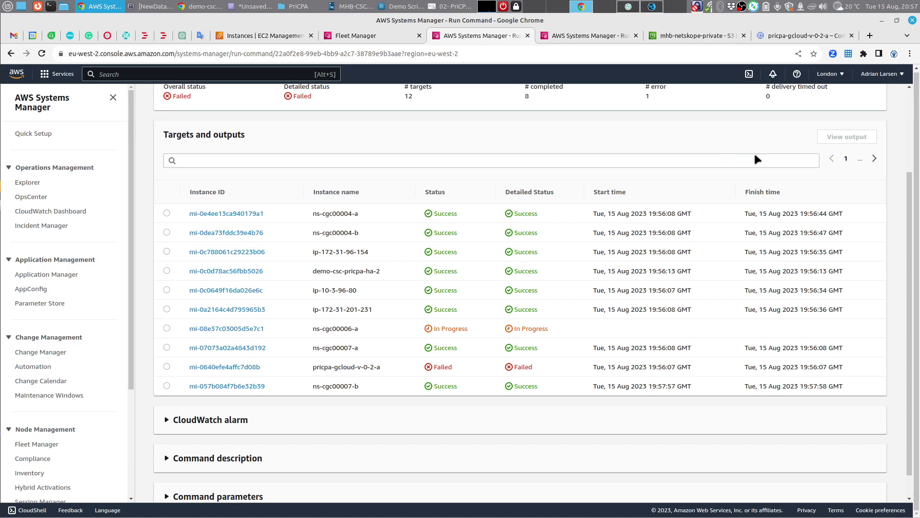
{"action": "scroll", "coordinate": [754, 151], "scroll_direction": "up", "scroll_amount": 2}
Step: Once all 12 targets finish, open demo-csc-pricpa-ha-1's output (mi-016c371575be287ec) in a new tab
{"action": "left_click", "coordinate": [685, 148]}
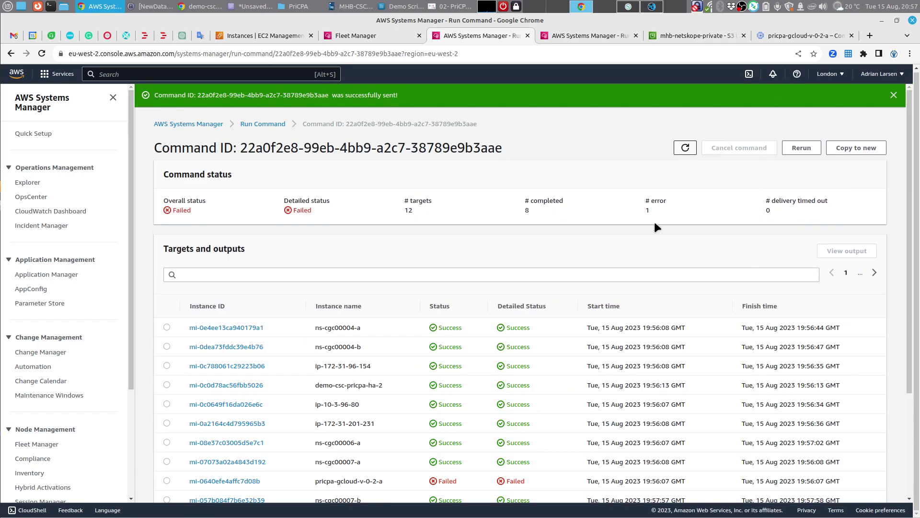
{"action": "scroll", "coordinate": [645, 278], "scroll_direction": "down", "scroll_amount": 2}
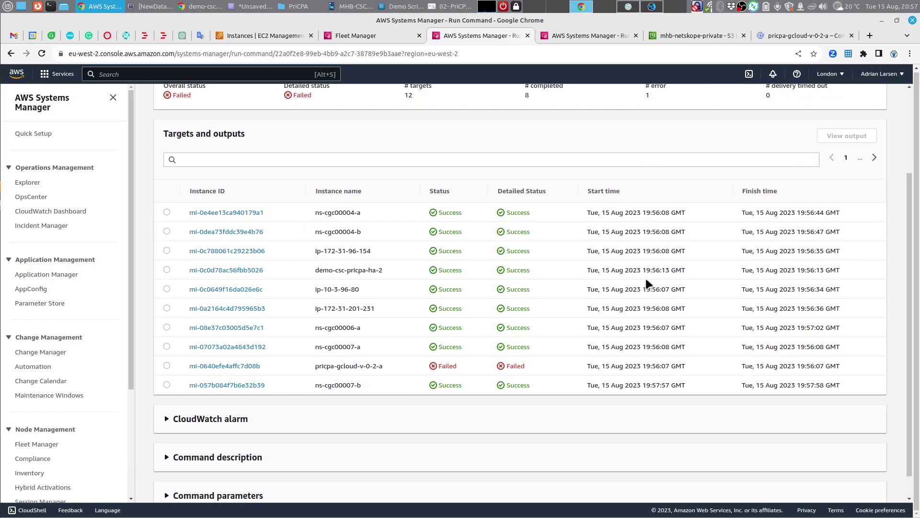
{"action": "left_click", "coordinate": [874, 159]}
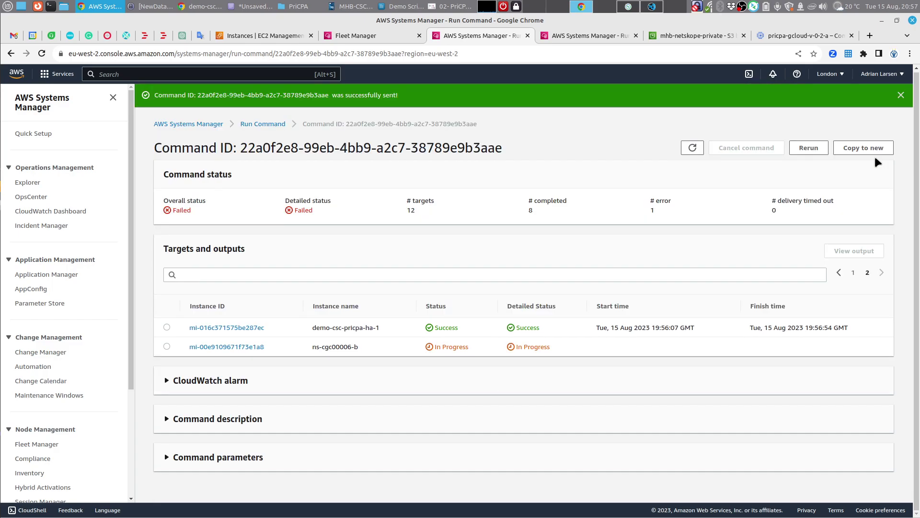
{"action": "left_click", "coordinate": [692, 148]}
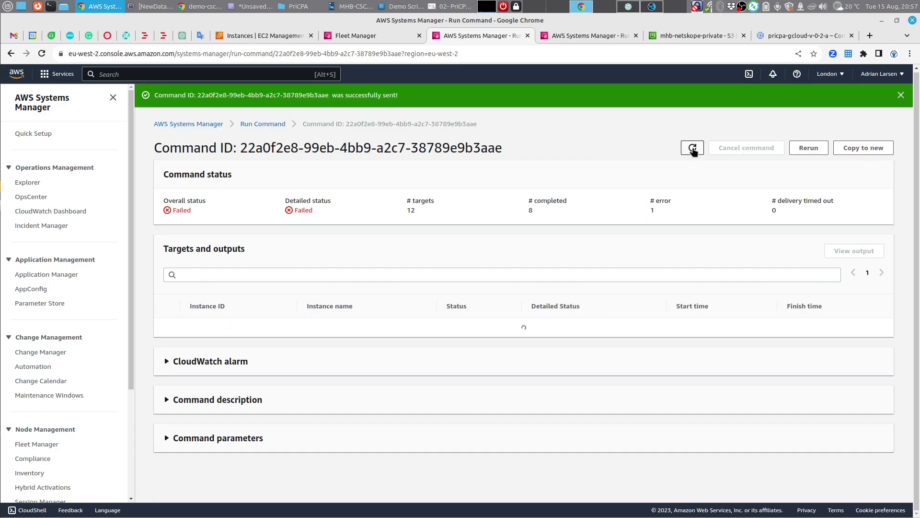
{"action": "scroll", "coordinate": [601, 275], "scroll_direction": "down", "scroll_amount": 3}
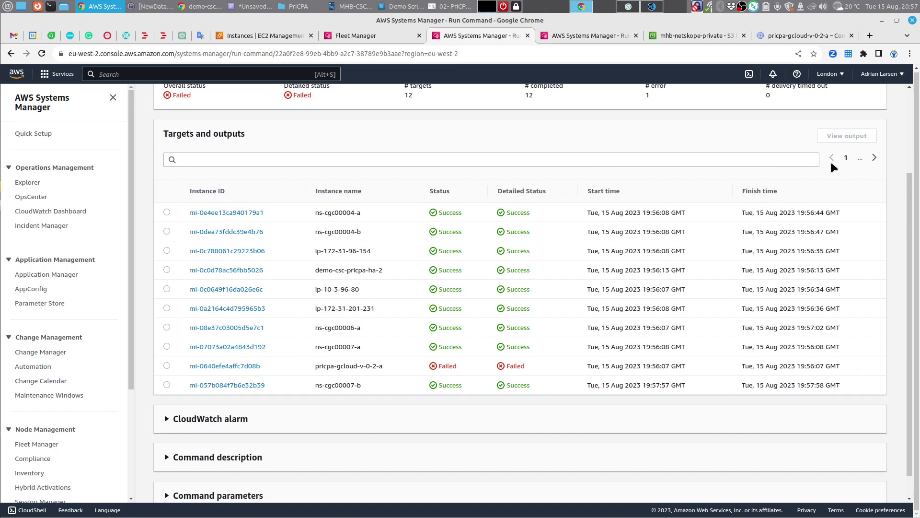
{"action": "left_click", "coordinate": [873, 159]}
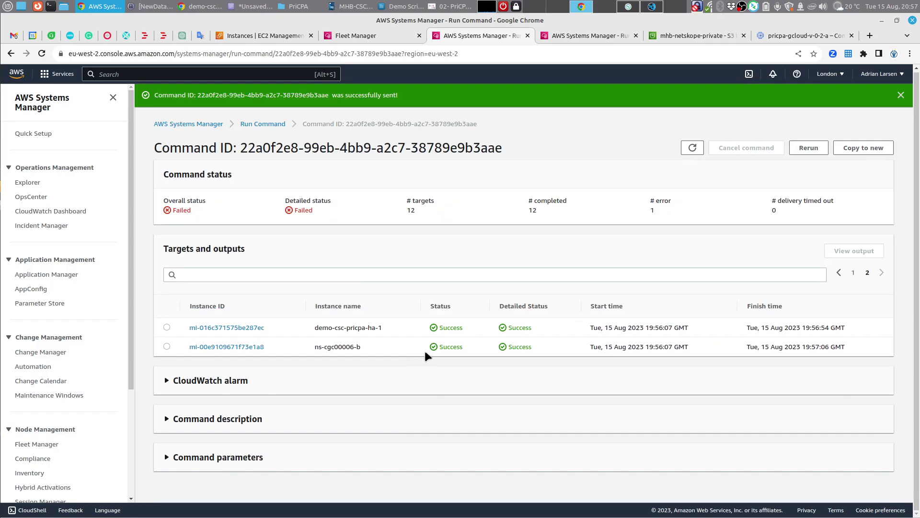
{"action": "right_click", "coordinate": [222, 327]}
{"action": "left_click", "coordinate": [261, 334]}
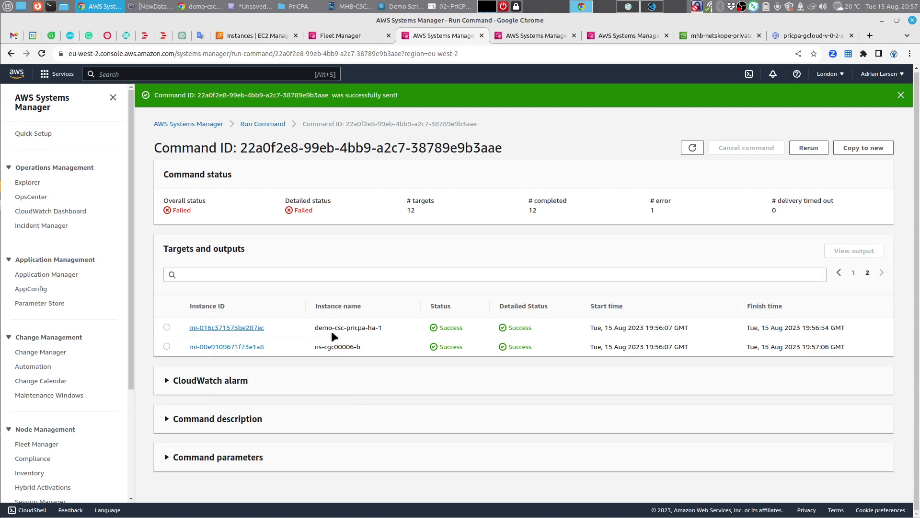
Step: Read demo-csc-pricpa-ha-1's error asking to run az login, then bring up 'Demo Script.odt'
{"action": "left_click", "coordinate": [536, 36]}
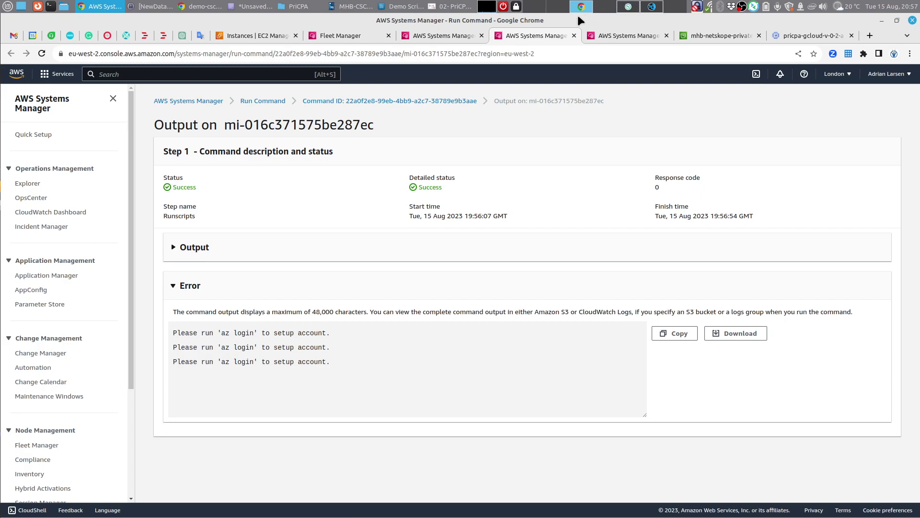
{"action": "left_click", "coordinate": [407, 6]}
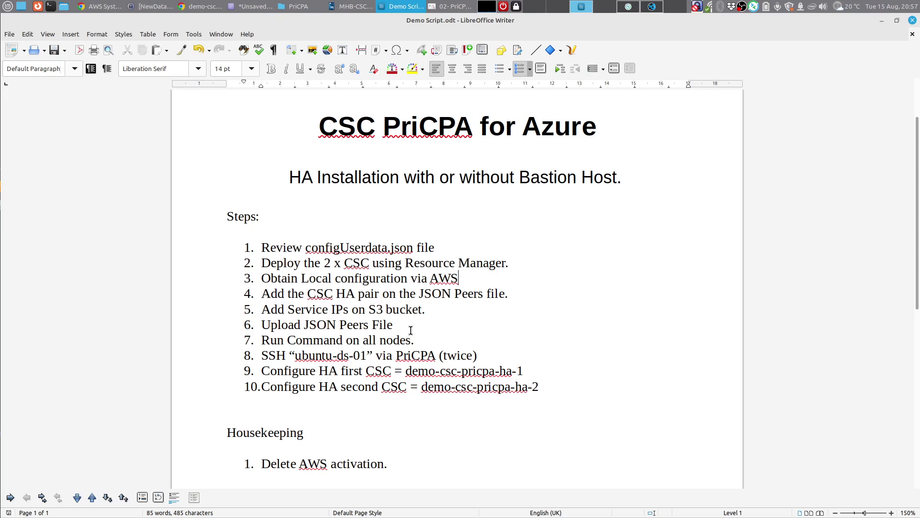
Step: Add step 7 'Enable Identity!!' after Upload JSON Peers File in the demo script
{"action": "key", "text": "Return"}
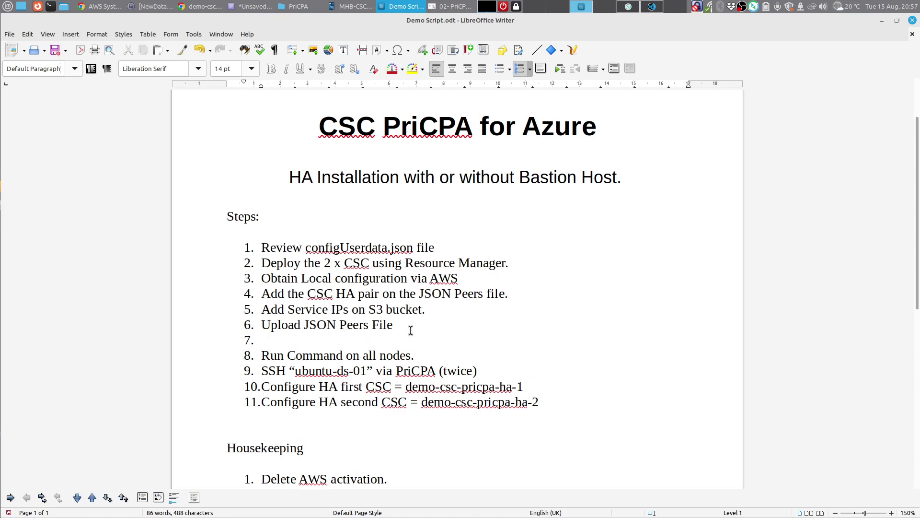
{"action": "type", "text": "Enable Identiy"}
{"action": "key", "text": "BackSpace"}
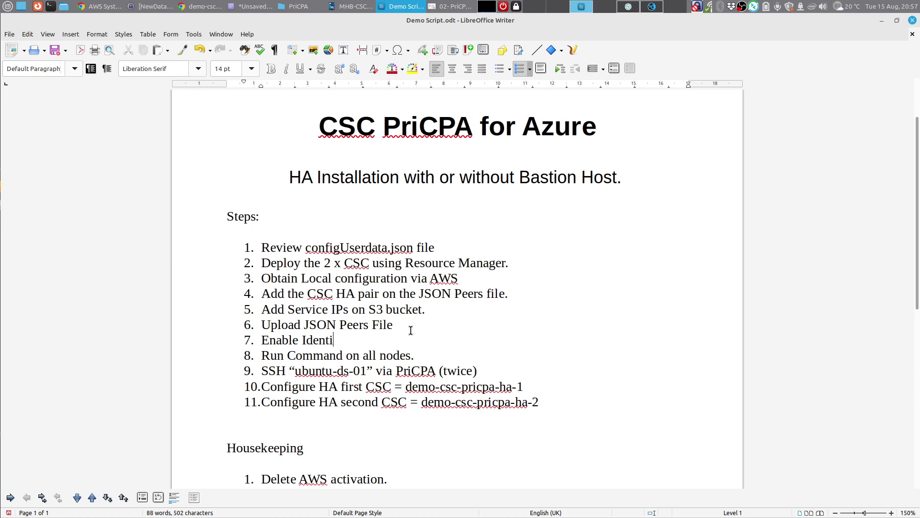
{"action": "type", "text": "ty!!"}
{"action": "left_click", "coordinate": [206, 6]}
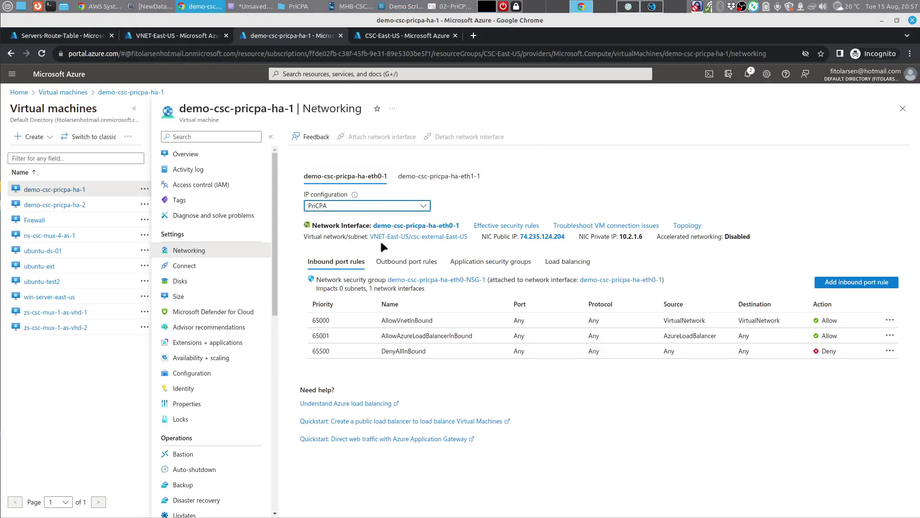
Step: Open demo-csc-pricpa-ha-1's Identity, discard unsaved edits, and view its empty Azure role assignments
{"action": "left_click", "coordinate": [62, 192]}
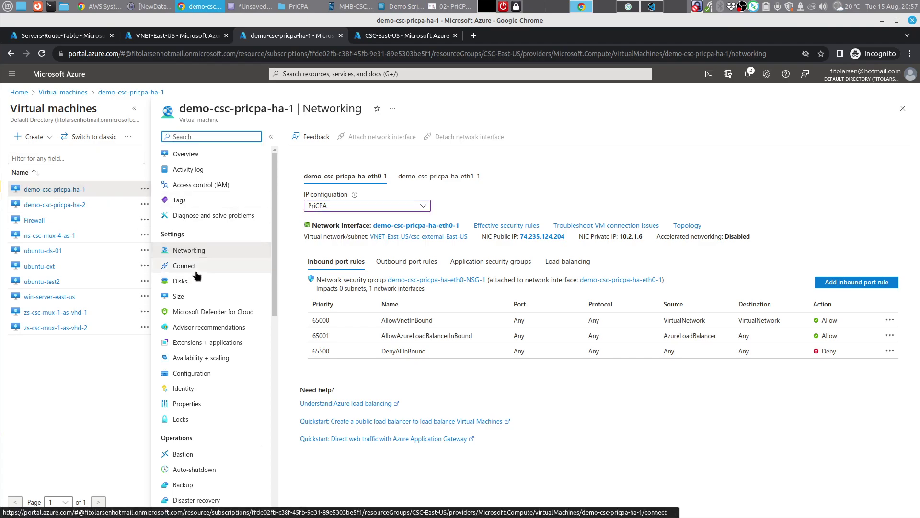
{"action": "left_click", "coordinate": [196, 391]}
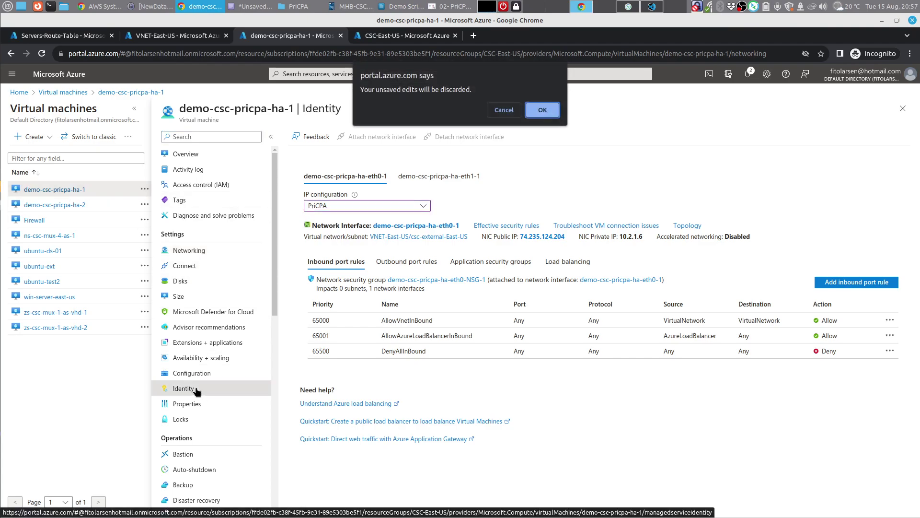
{"action": "left_click", "coordinate": [543, 104]}
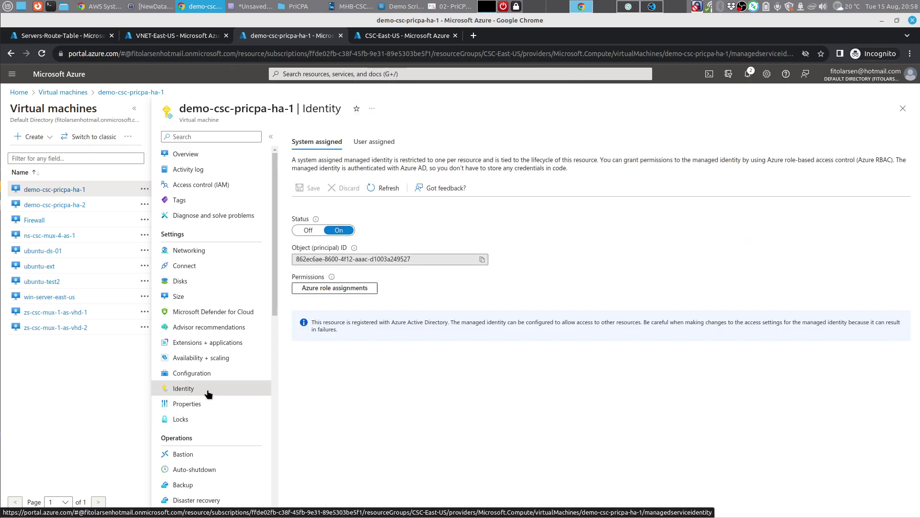
{"action": "left_click", "coordinate": [345, 289]}
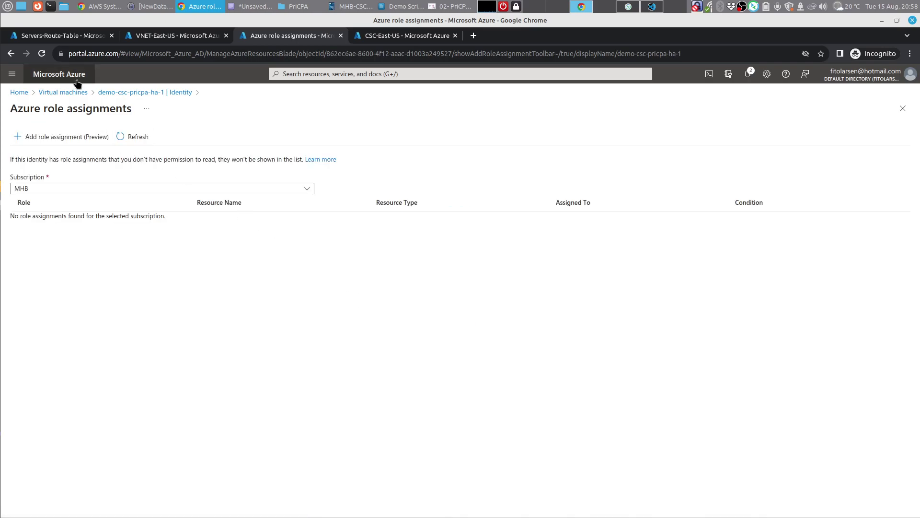
{"action": "left_click", "coordinate": [150, 92]}
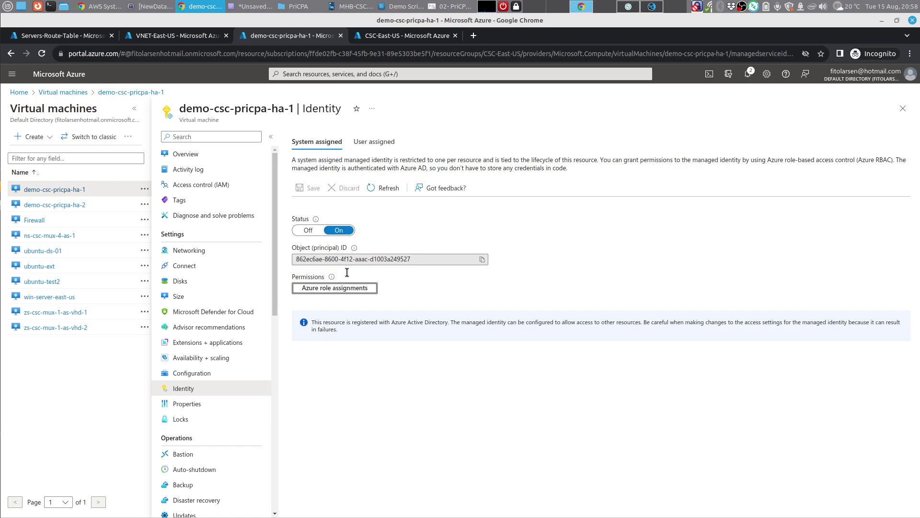
{"action": "left_click", "coordinate": [348, 289]}
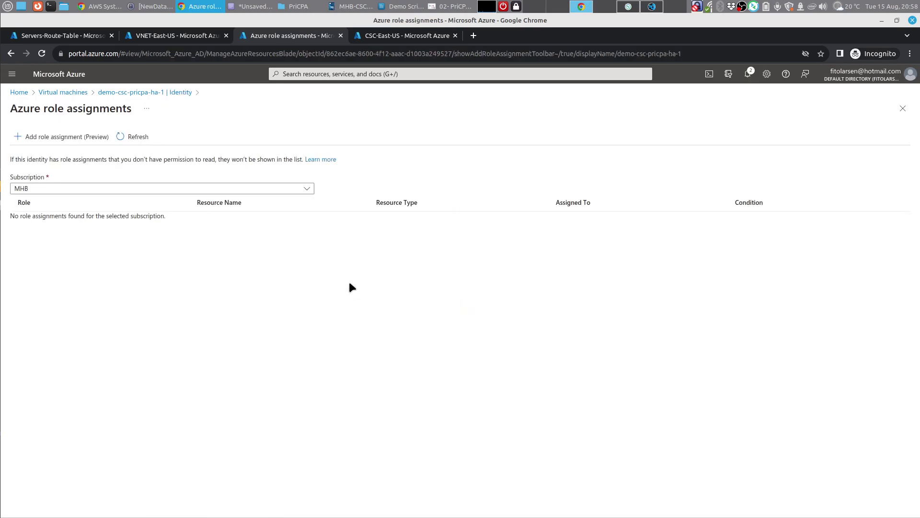
Step: Assign the identity Contributor on the CSC-East-US resource group
{"action": "left_click", "coordinate": [82, 139]}
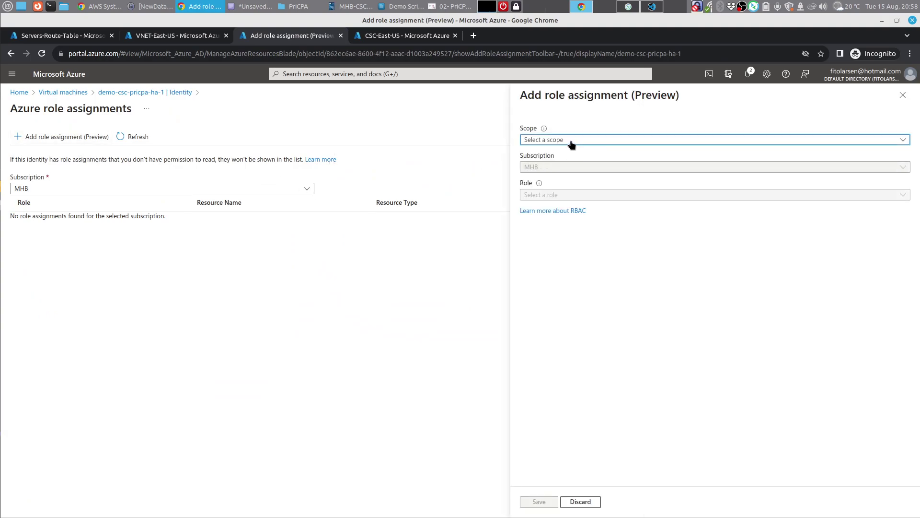
{"action": "left_click", "coordinate": [571, 140]}
{"action": "left_click", "coordinate": [670, 188]}
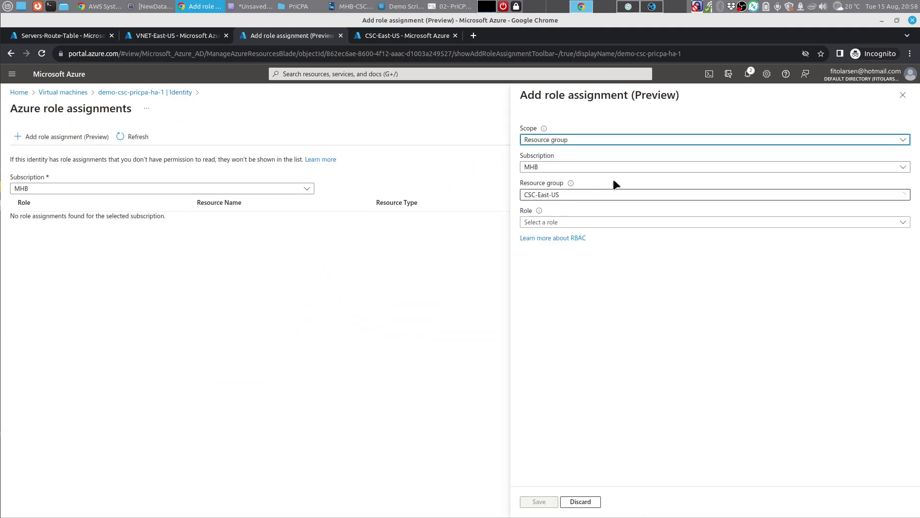
{"action": "left_click", "coordinate": [579, 223]}
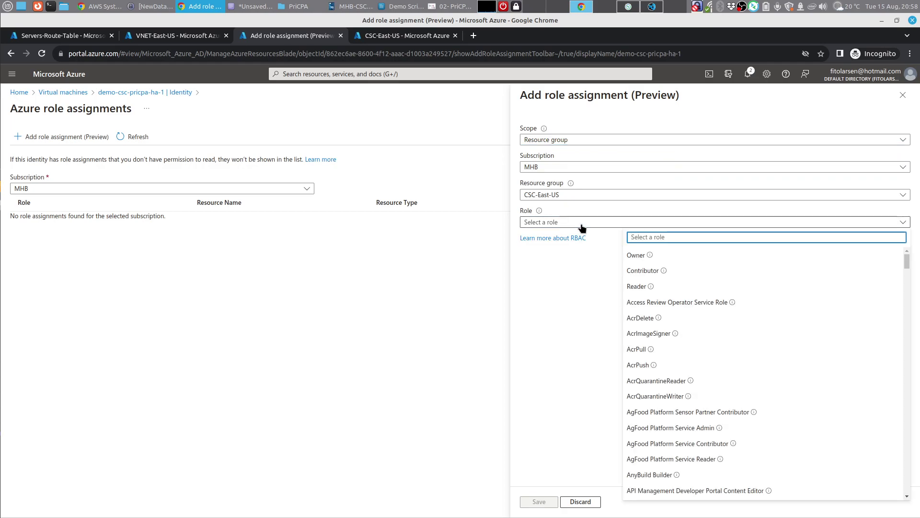
{"action": "left_click", "coordinate": [642, 272]}
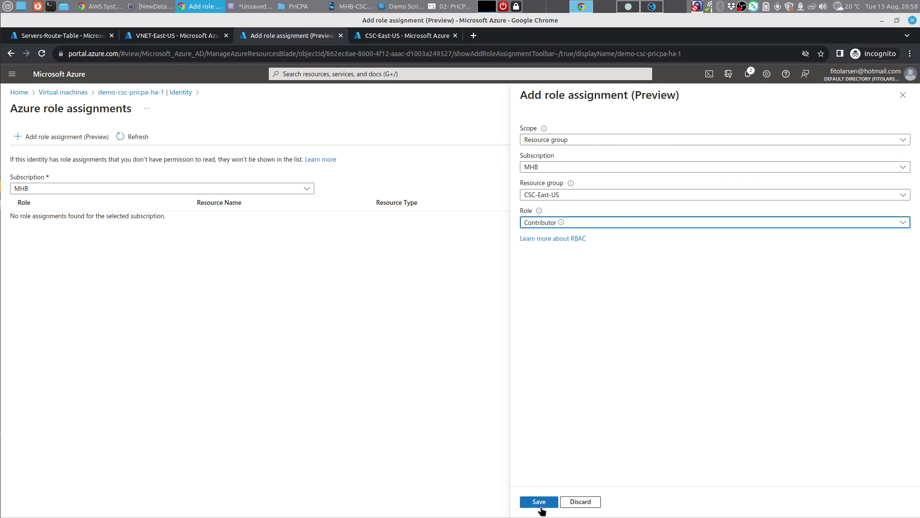
{"action": "left_click", "coordinate": [538, 502]}
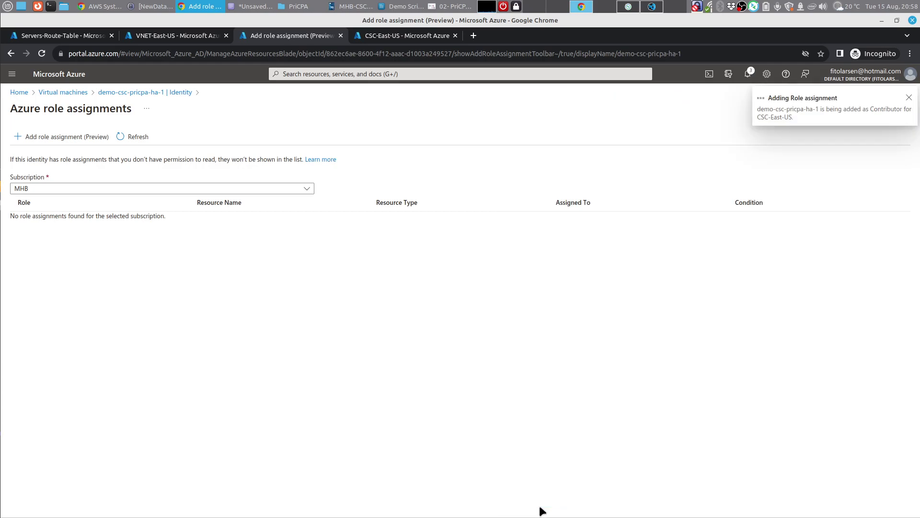
Step: Assign the identity Contributor on the RouteTables-East-US resource group
{"action": "left_click", "coordinate": [75, 140]}
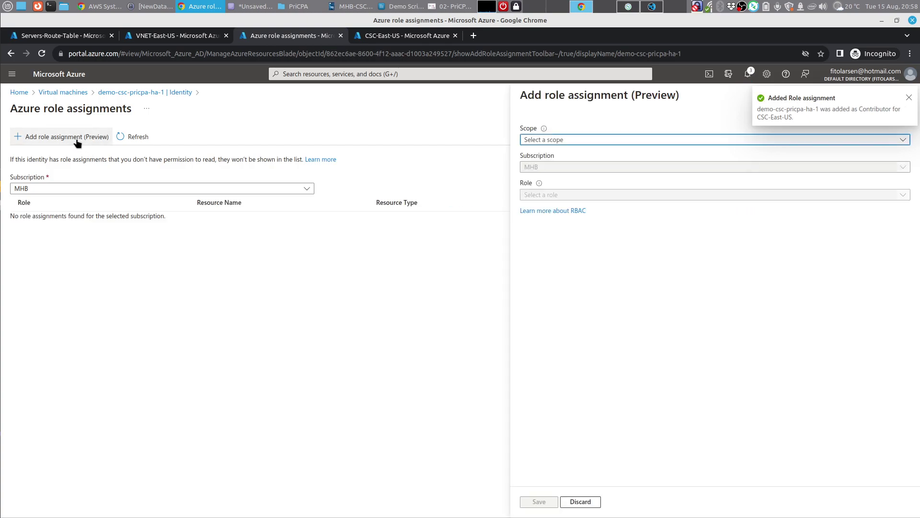
{"action": "left_click", "coordinate": [566, 140]}
{"action": "left_click", "coordinate": [652, 188]}
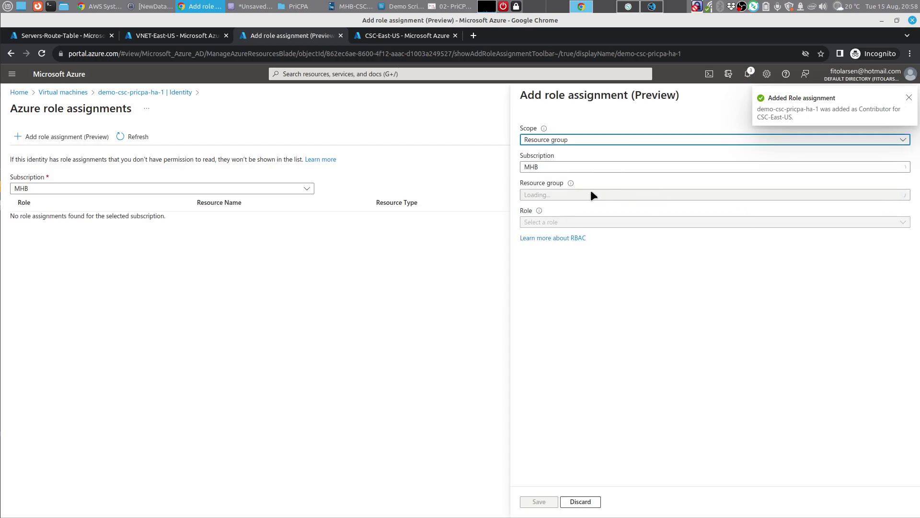
{"action": "left_click", "coordinate": [585, 196]}
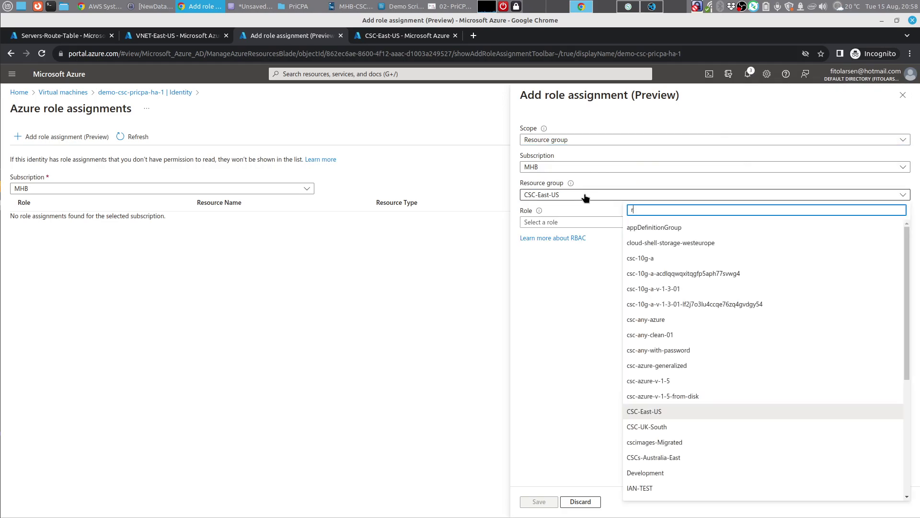
{"action": "type", "text": "route"}
{"action": "left_click", "coordinate": [640, 241]}
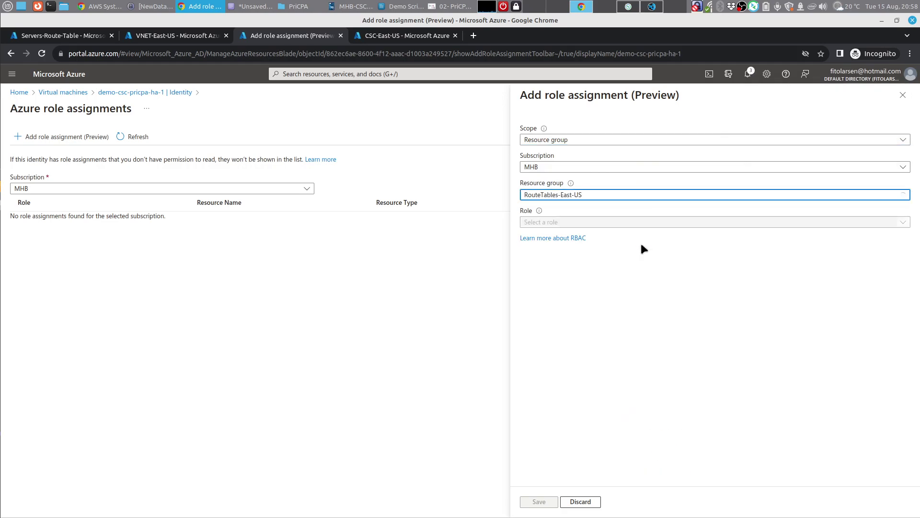
{"action": "left_click", "coordinate": [605, 223]}
{"action": "left_click", "coordinate": [643, 271]}
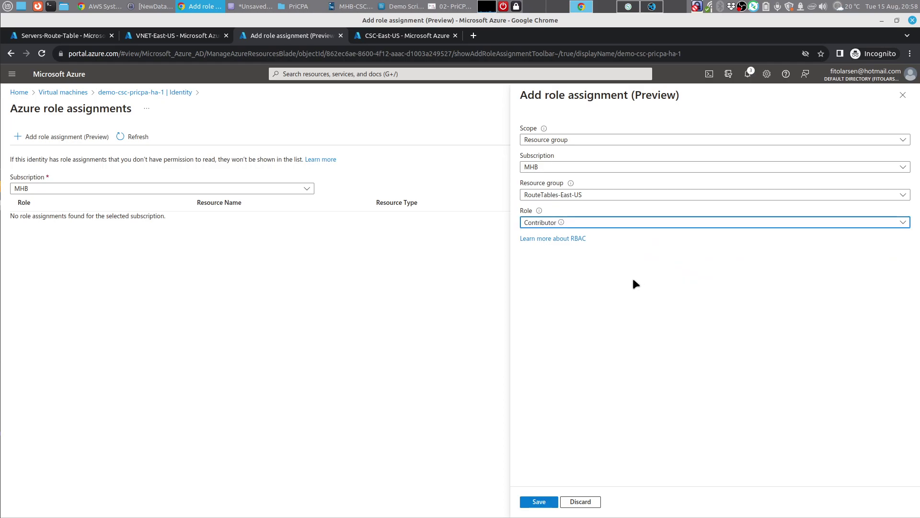
{"action": "left_click", "coordinate": [551, 501]}
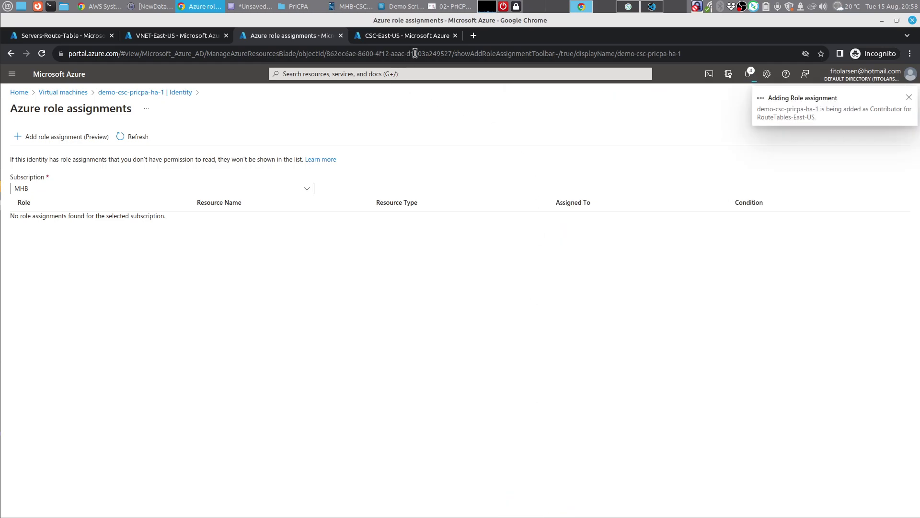
Step: Check the Azure architecture diagram and AWS command output, then return to role assignments
{"action": "left_click", "coordinate": [450, 6]}
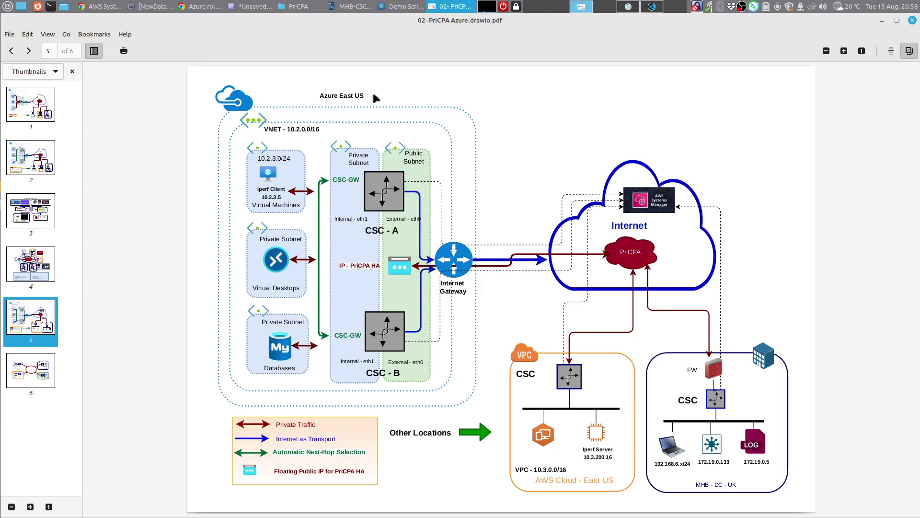
{"action": "left_click", "coordinate": [102, 6]}
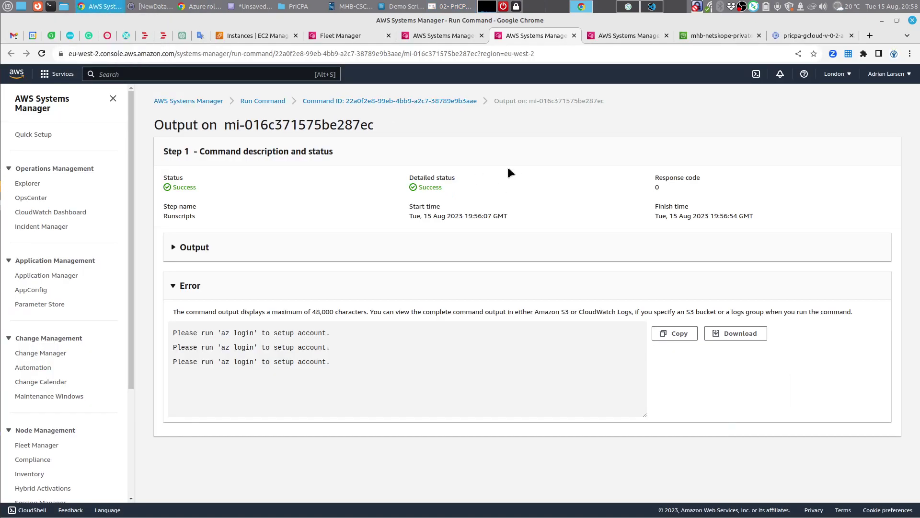
{"action": "left_click", "coordinate": [201, 6]}
Step: Assign Network Contributor on Networks-East-US to demo-csc-pricpa-ha-1's identity and refresh the assignments list
{"action": "left_click", "coordinate": [72, 141]}
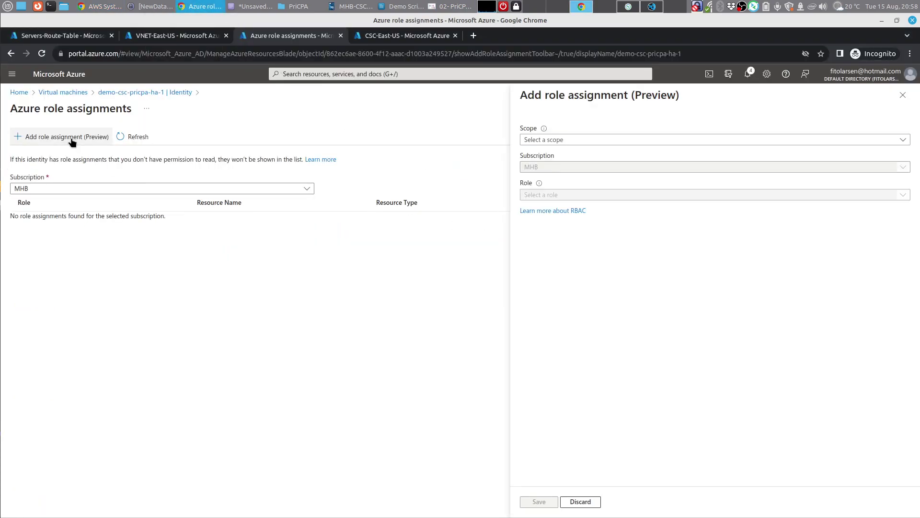
{"action": "left_click", "coordinate": [568, 143]}
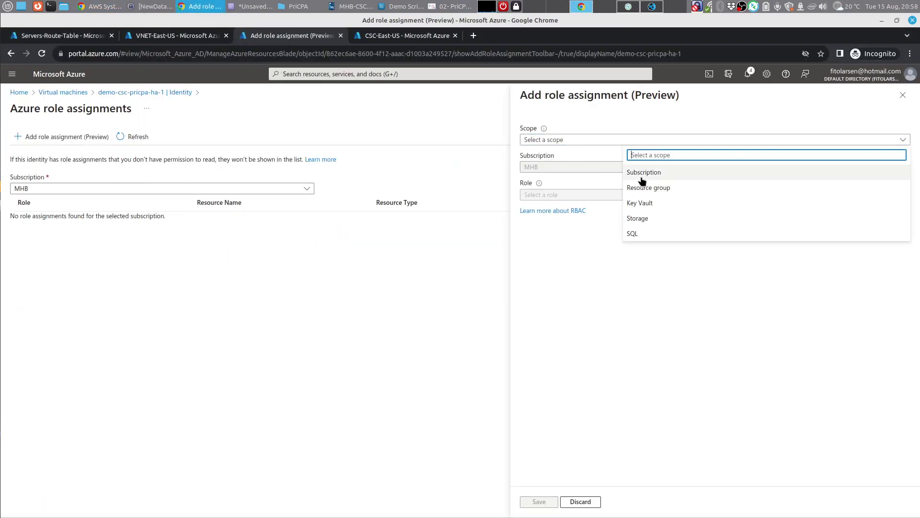
{"action": "left_click", "coordinate": [654, 190]}
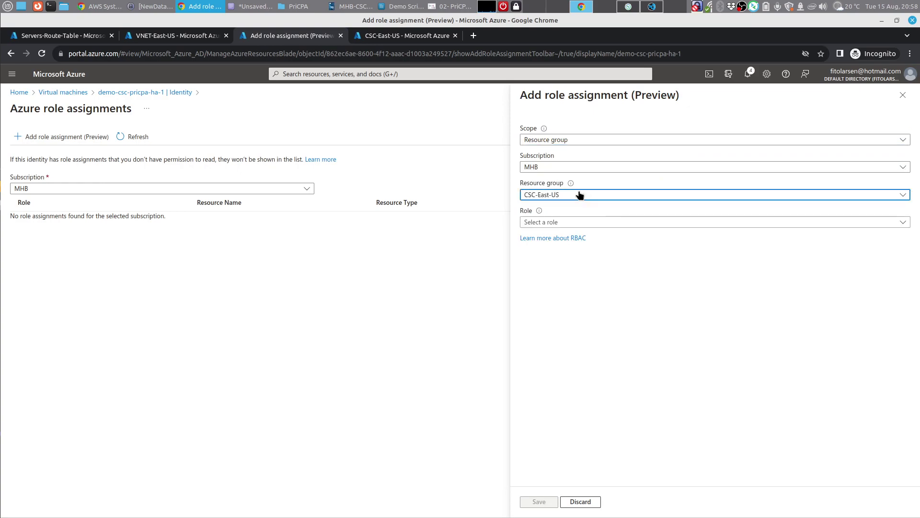
{"action": "left_click", "coordinate": [580, 195]}
{"action": "type", "text": "net"}
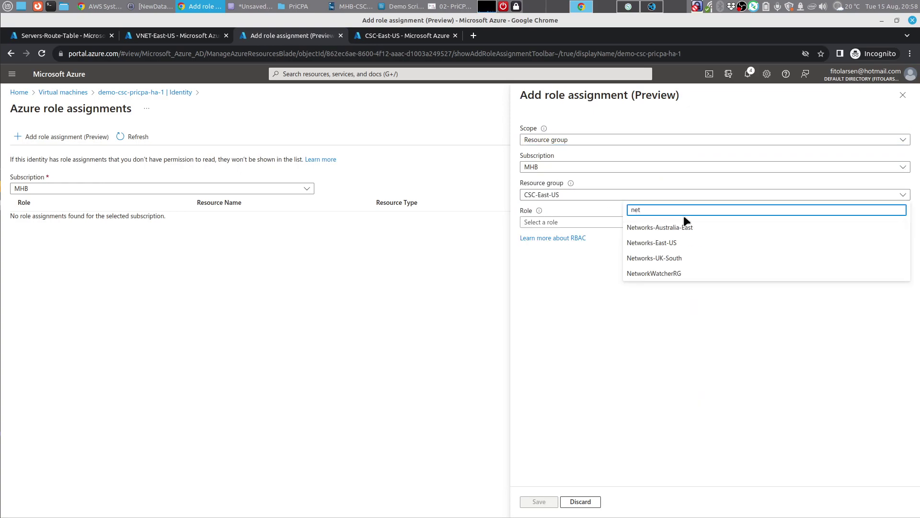
{"action": "left_click", "coordinate": [662, 236]}
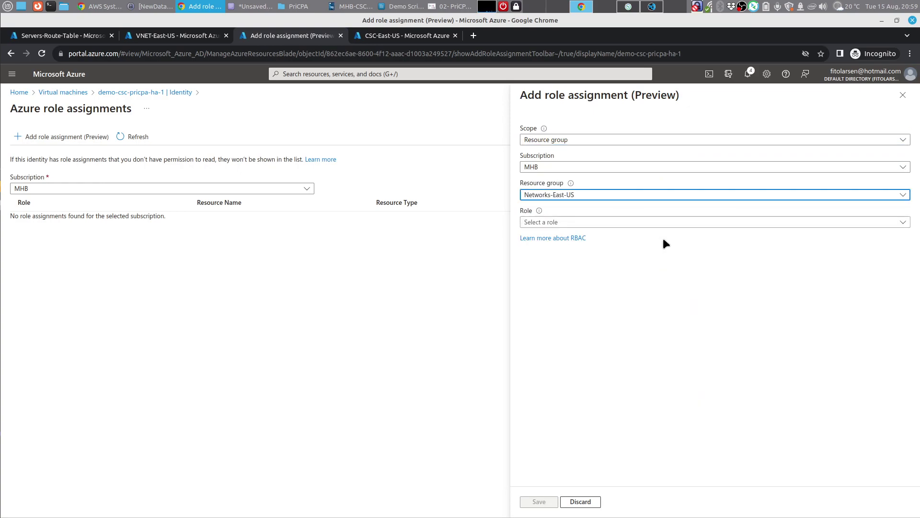
{"action": "left_click", "coordinate": [609, 222]}
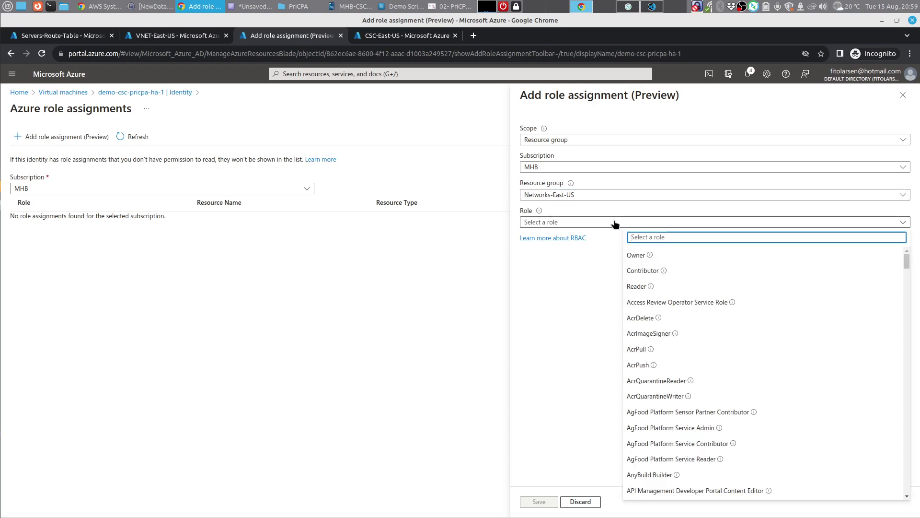
{"action": "type", "text": "netwo"}
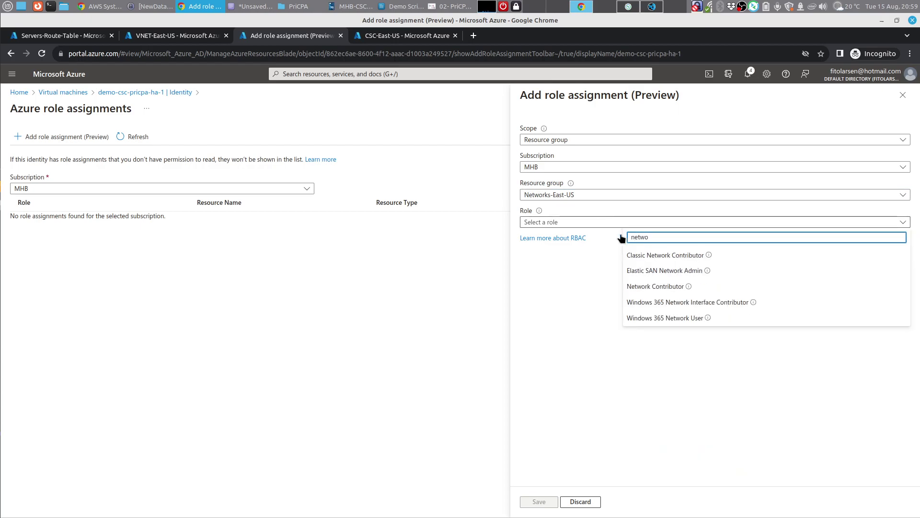
{"action": "left_click", "coordinate": [651, 286]}
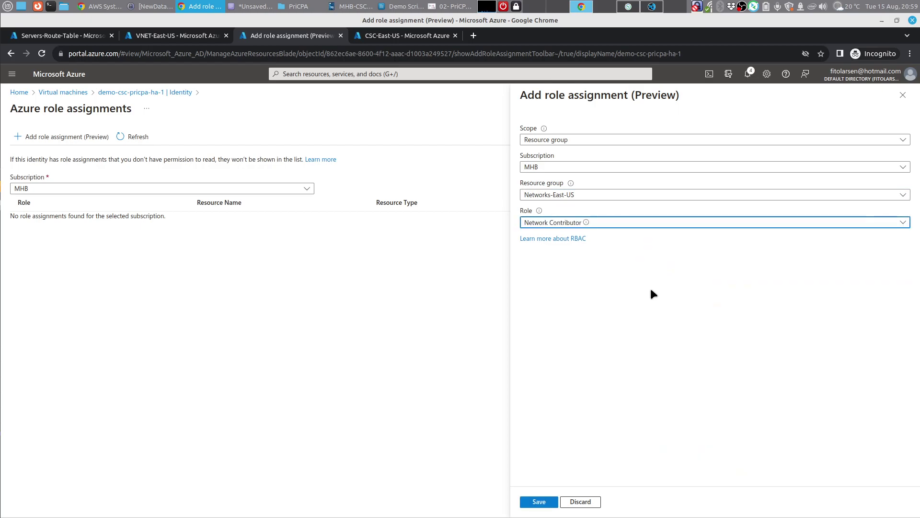
{"action": "left_click", "coordinate": [540, 501]}
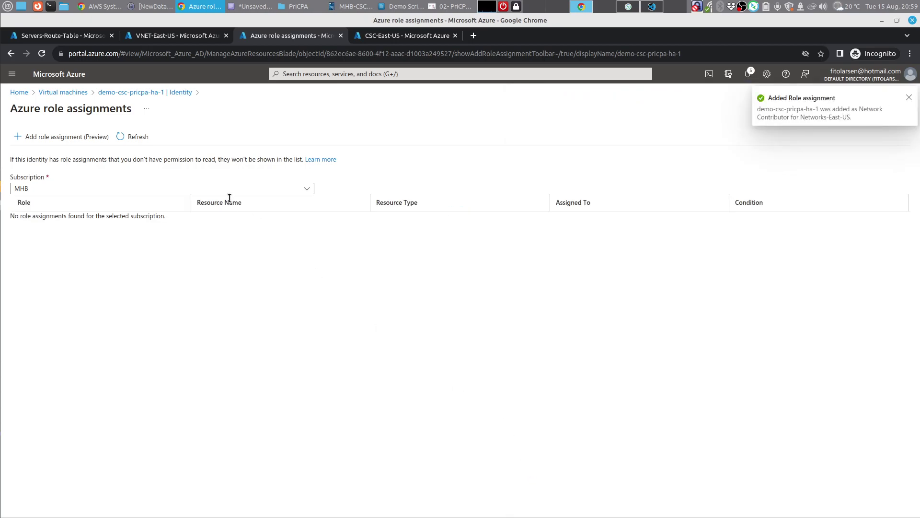
{"action": "left_click", "coordinate": [133, 138]}
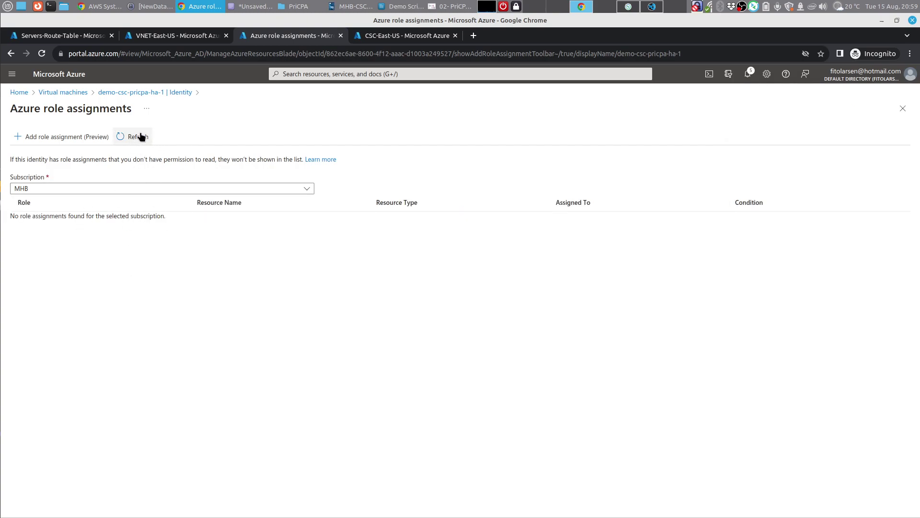
Step: Open demo-csc-pricpa-ha-2's Identity and view its Azure role assignments
{"action": "left_click", "coordinate": [80, 96]}
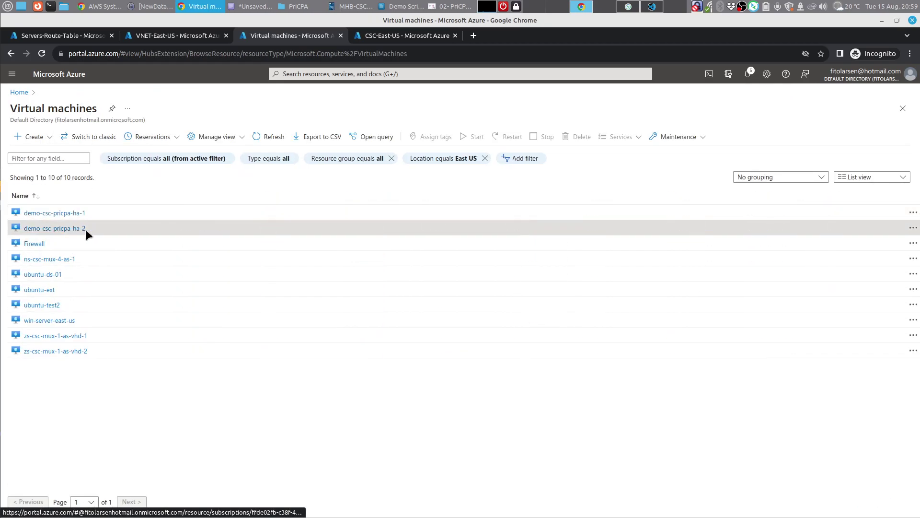
{"action": "left_click", "coordinate": [85, 230]}
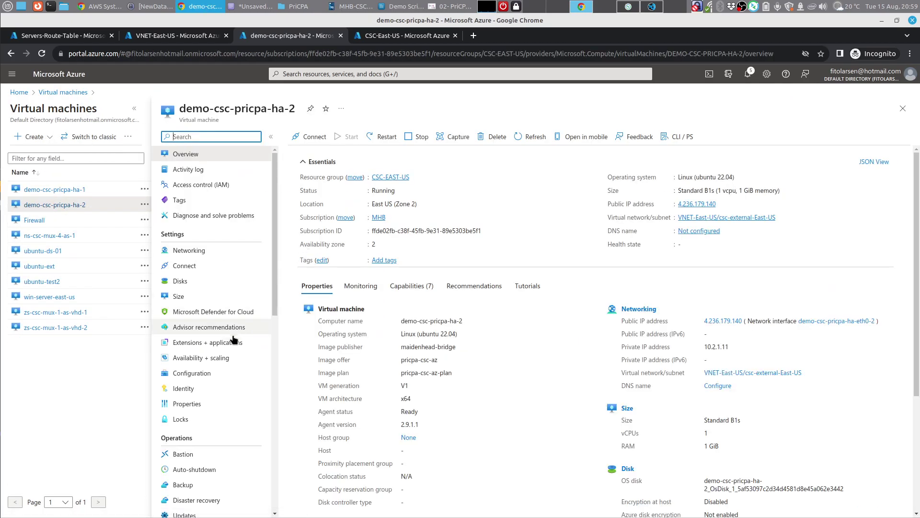
{"action": "scroll", "coordinate": [233, 339], "scroll_direction": "down", "scroll_amount": 3}
{"action": "left_click", "coordinate": [189, 275]}
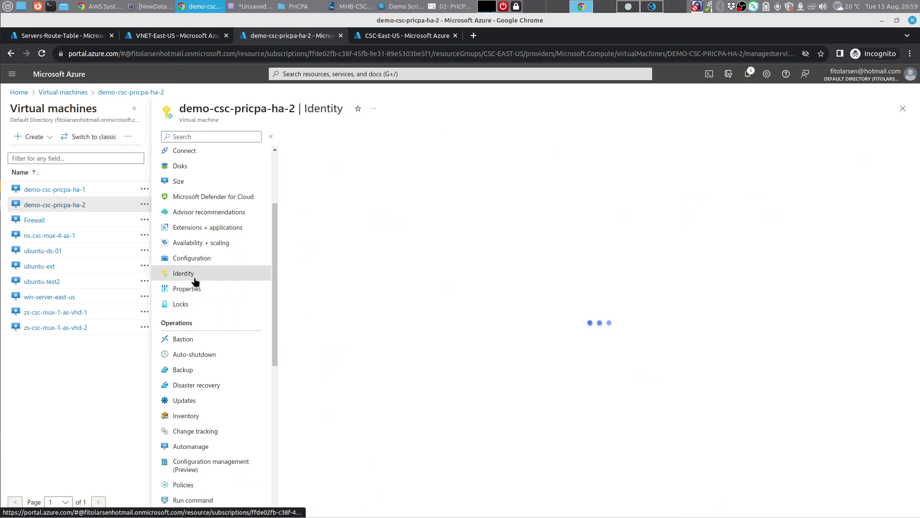
{"action": "left_click", "coordinate": [334, 286]}
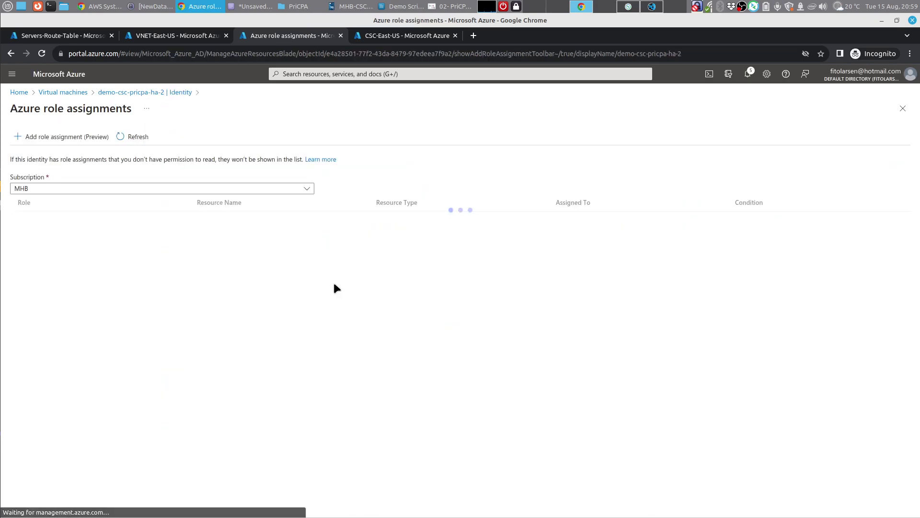
Step: Assign demo-csc-pricpa-ha-2's identity Contributor on the CSC-East-US resource group
{"action": "left_click", "coordinate": [45, 137]}
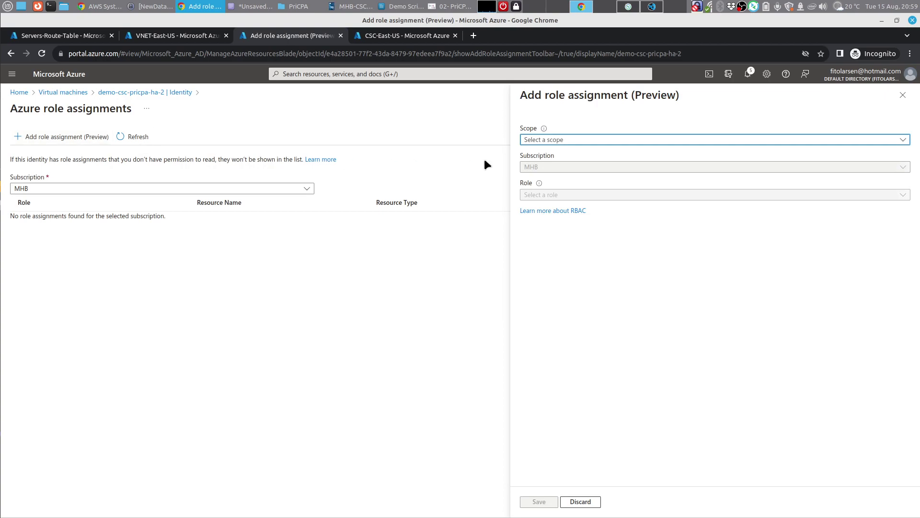
{"action": "left_click", "coordinate": [555, 141]}
{"action": "left_click", "coordinate": [651, 188]}
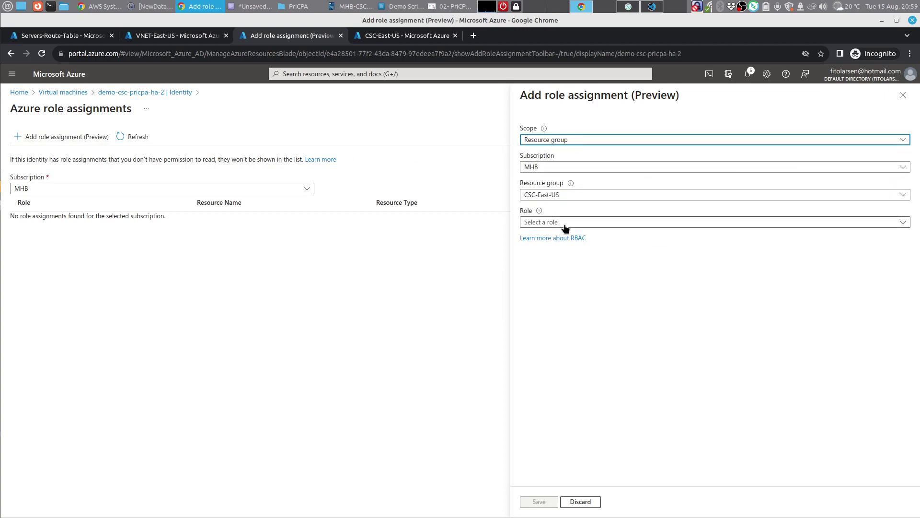
{"action": "left_click", "coordinate": [564, 224]}
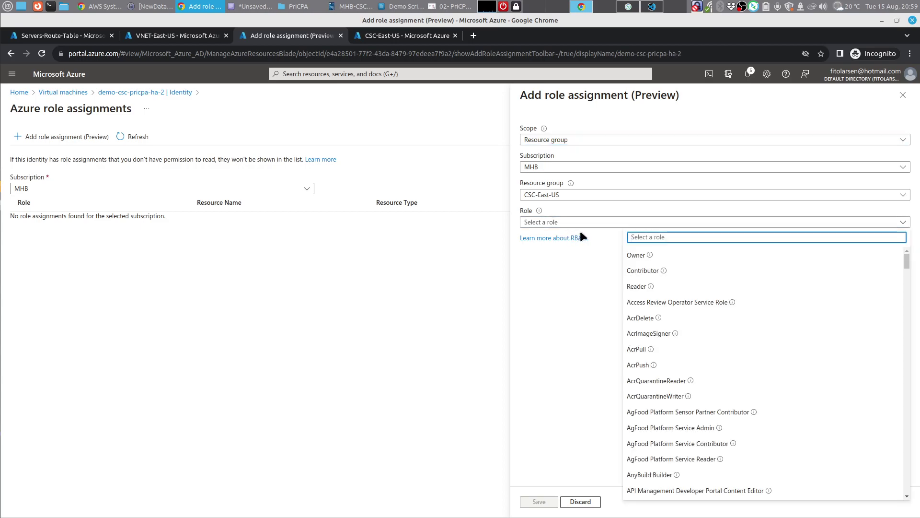
{"action": "left_click", "coordinate": [642, 271]}
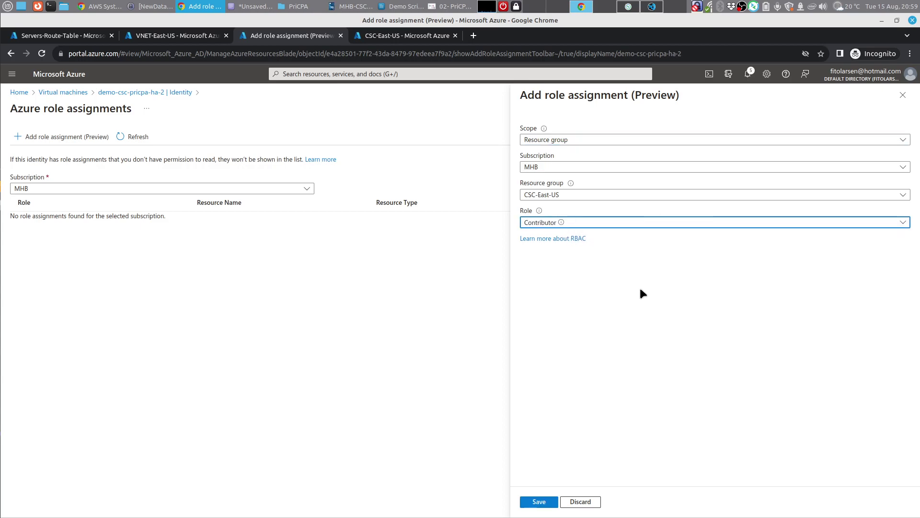
{"action": "left_click", "coordinate": [539, 501]}
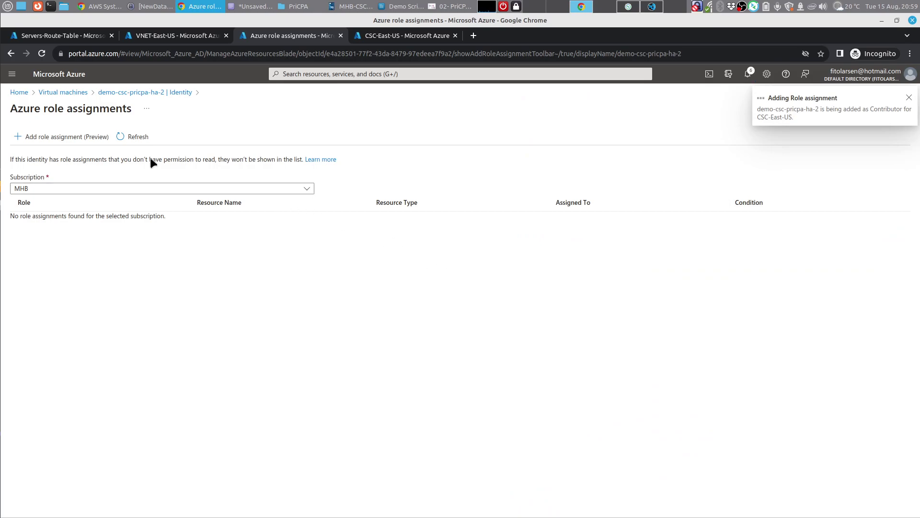
Step: Fill in a Contributor assignment on RouteTables-East-US for the same identity
{"action": "left_click", "coordinate": [90, 138]}
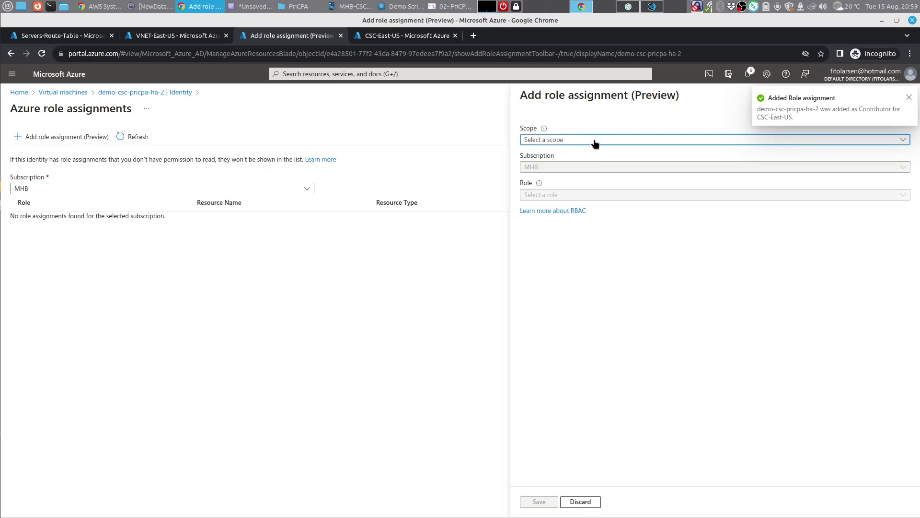
{"action": "left_click", "coordinate": [594, 140]}
{"action": "left_click", "coordinate": [617, 188]}
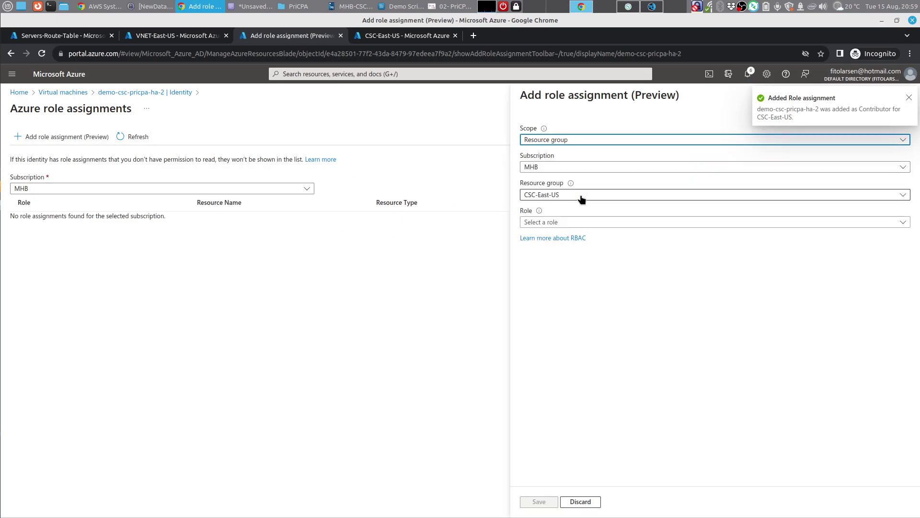
{"action": "left_click", "coordinate": [582, 196]}
{"action": "type", "text": "route"}
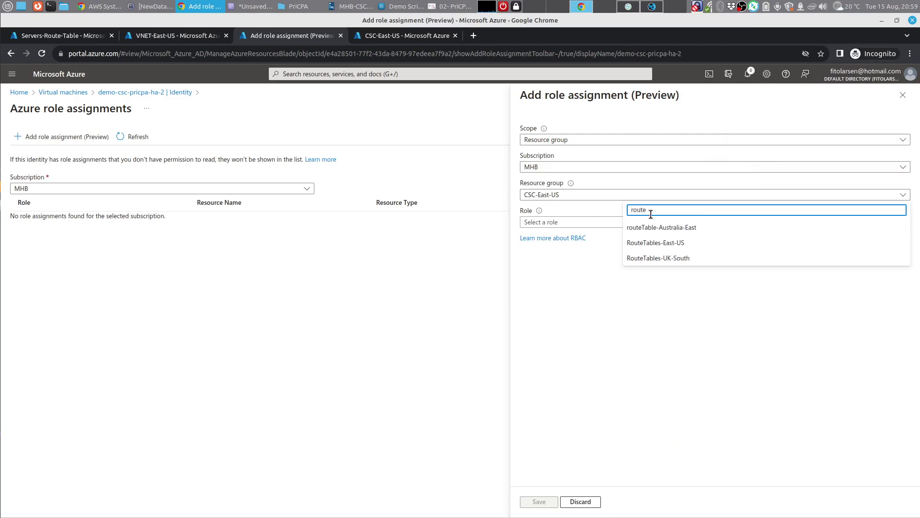
{"action": "left_click", "coordinate": [655, 243]}
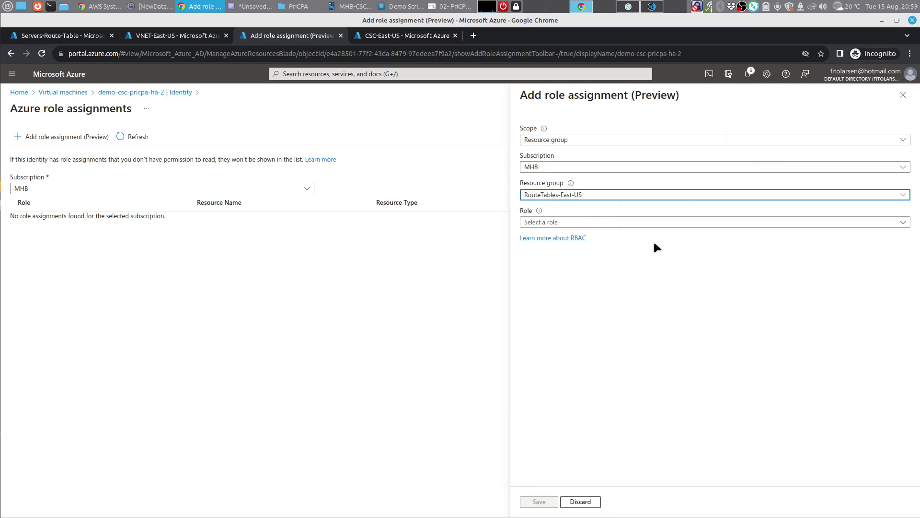
{"action": "left_click", "coordinate": [557, 224]}
{"action": "left_click", "coordinate": [654, 268]}
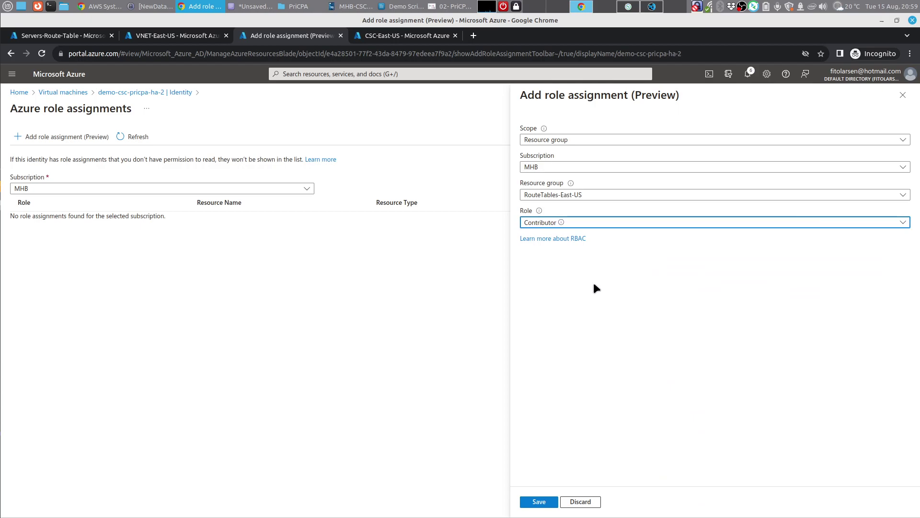
Step: Save the Contributor assignment on RouteTables-East-US and scope a new assignment to a resource group
{"action": "left_click", "coordinate": [541, 502]}
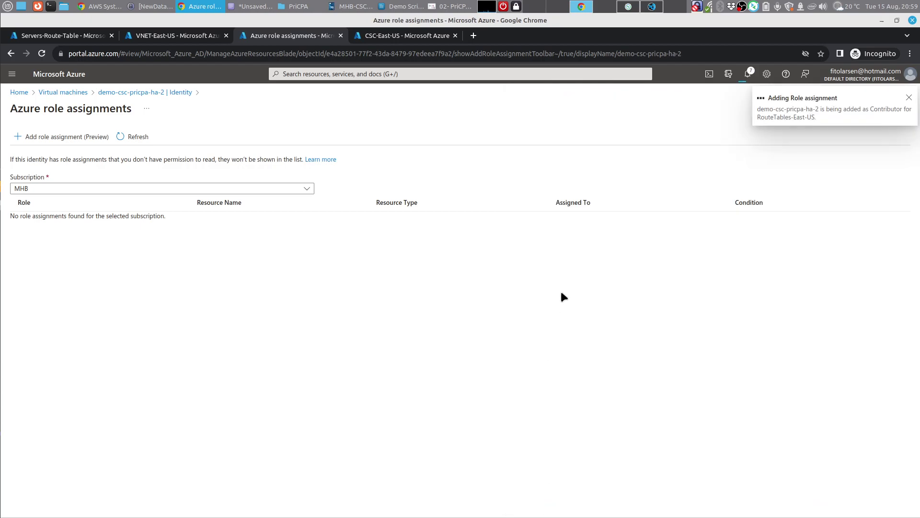
{"action": "left_click", "coordinate": [64, 137]}
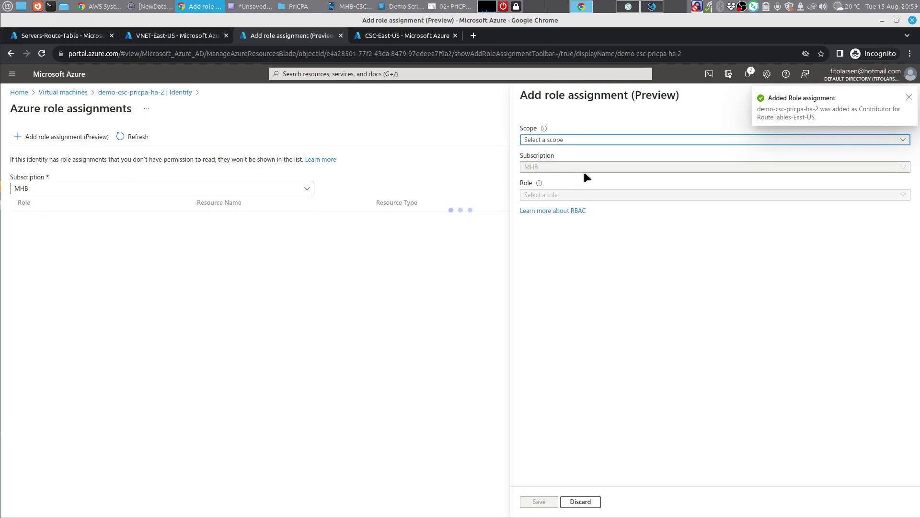
{"action": "left_click", "coordinate": [581, 139]}
{"action": "left_click", "coordinate": [664, 189]}
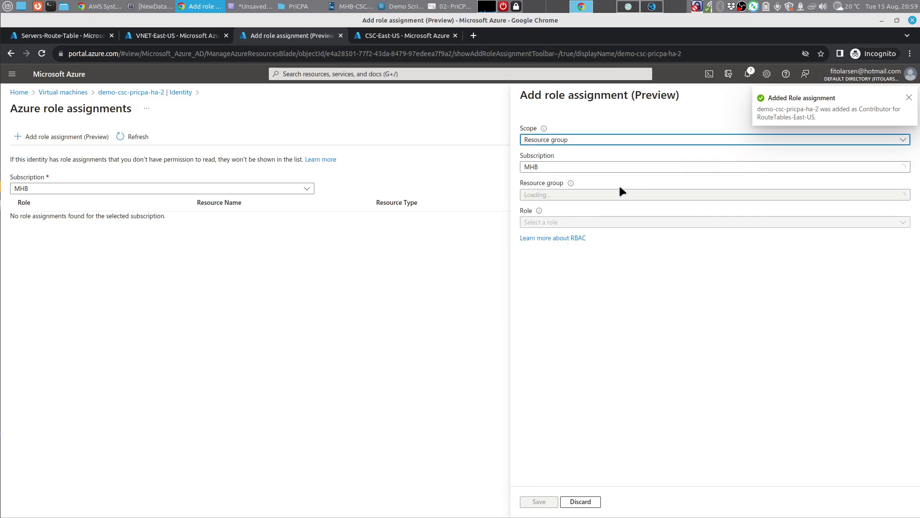
Step: Assign the Network Contributor role on the Networks-East-US resource group, then dismiss the notification
{"action": "left_click", "coordinate": [580, 197]}
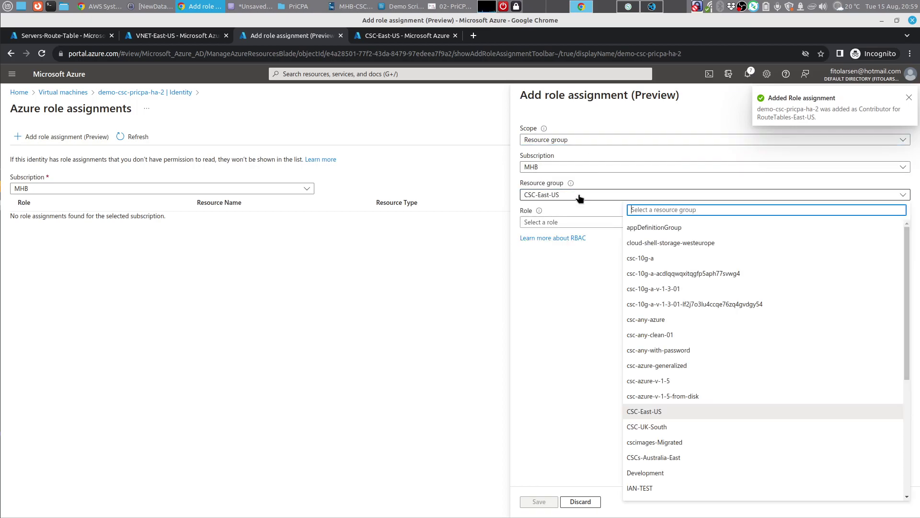
{"action": "type", "text": "netwo"}
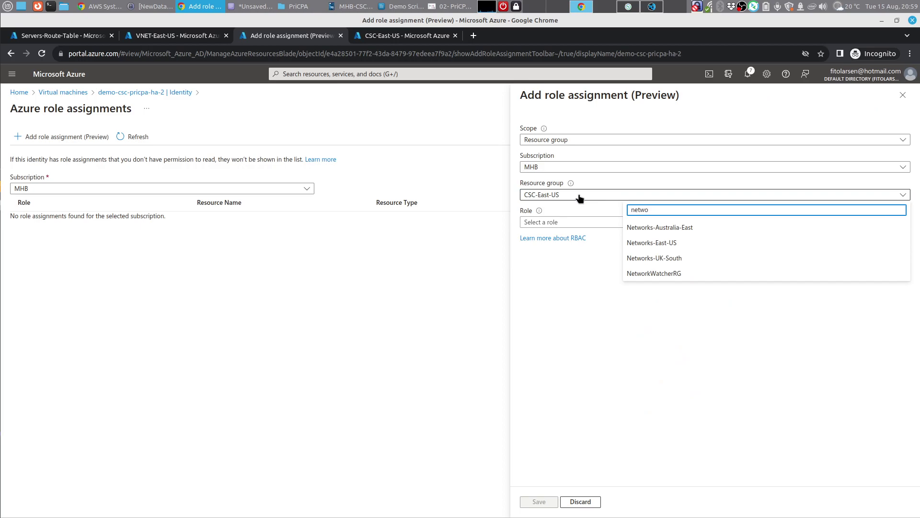
{"action": "left_click", "coordinate": [645, 243]}
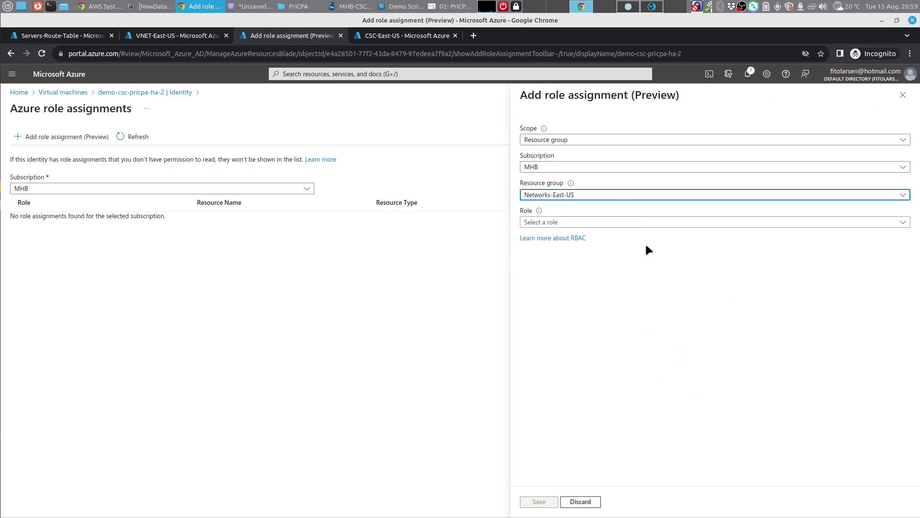
{"action": "left_click", "coordinate": [555, 223]}
{"action": "type", "text": "netwo"}
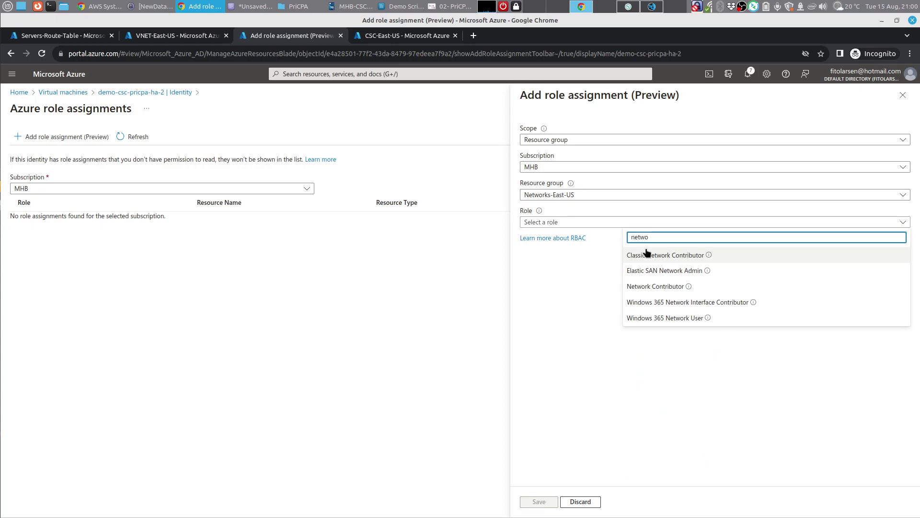
{"action": "left_click", "coordinate": [650, 287]}
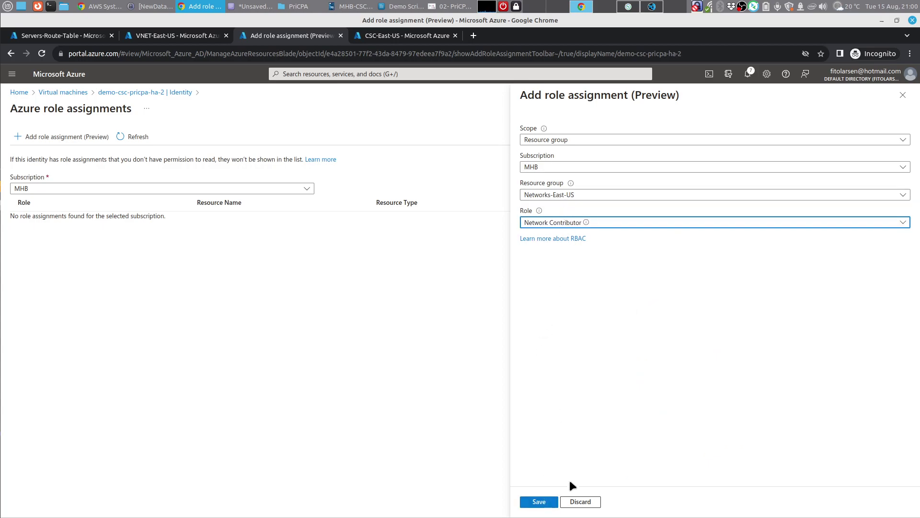
{"action": "left_click", "coordinate": [540, 502]}
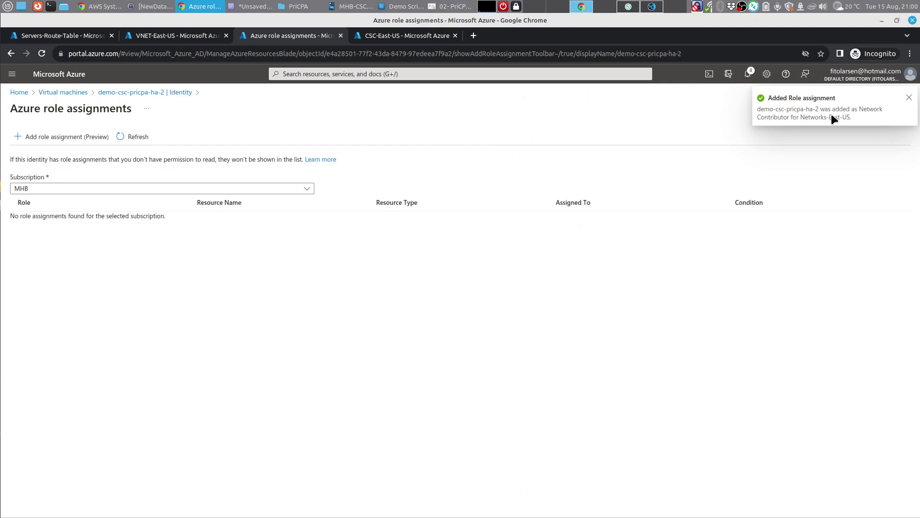
{"action": "left_click", "coordinate": [909, 97]}
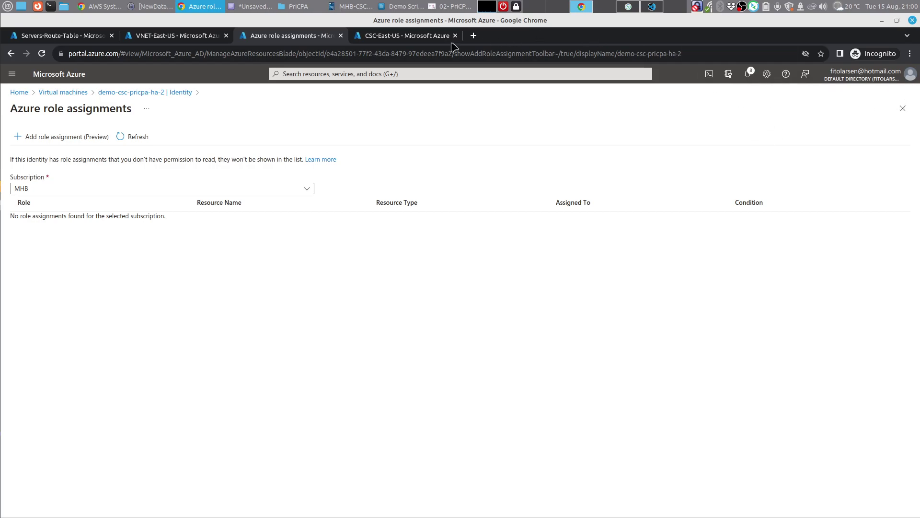
Step: Open node mi-0dea73fddc39e4b76's output in the earlier command and scroll through the expanded log
{"action": "left_click", "coordinate": [113, 6]}
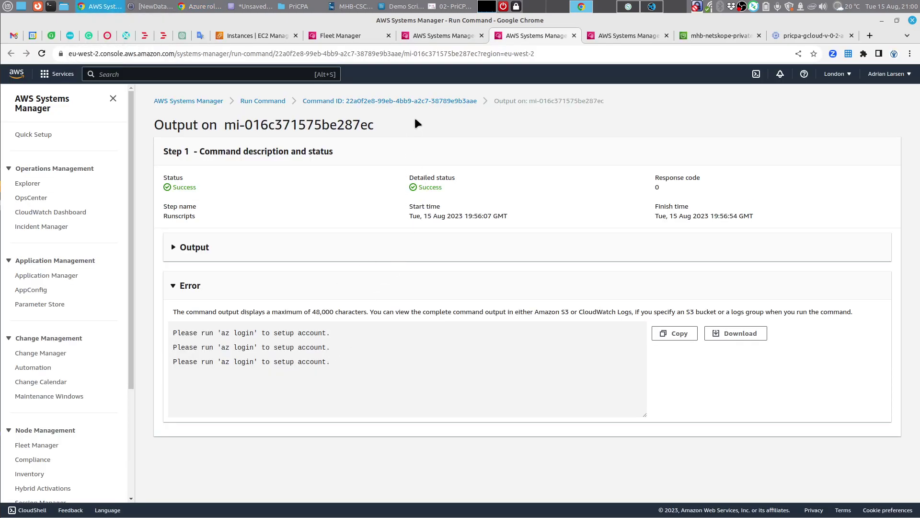
{"action": "left_click", "coordinate": [338, 101]}
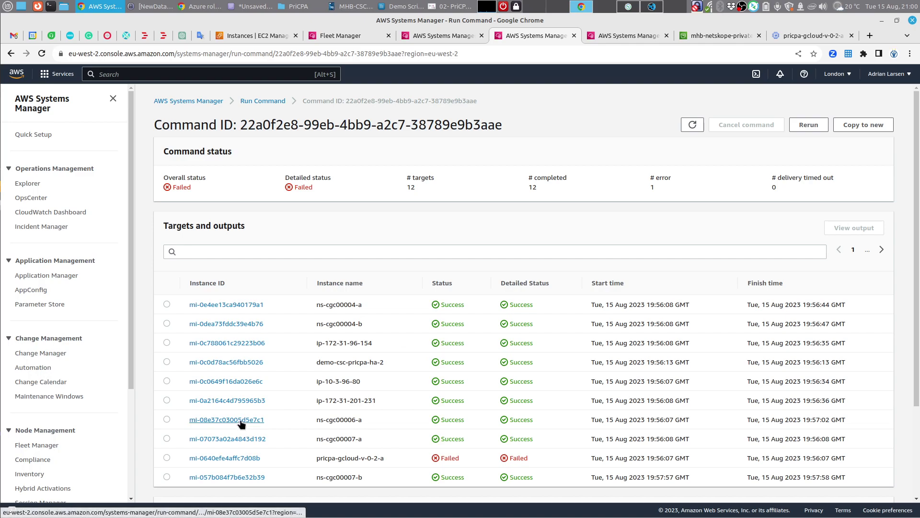
{"action": "left_click", "coordinate": [253, 324]}
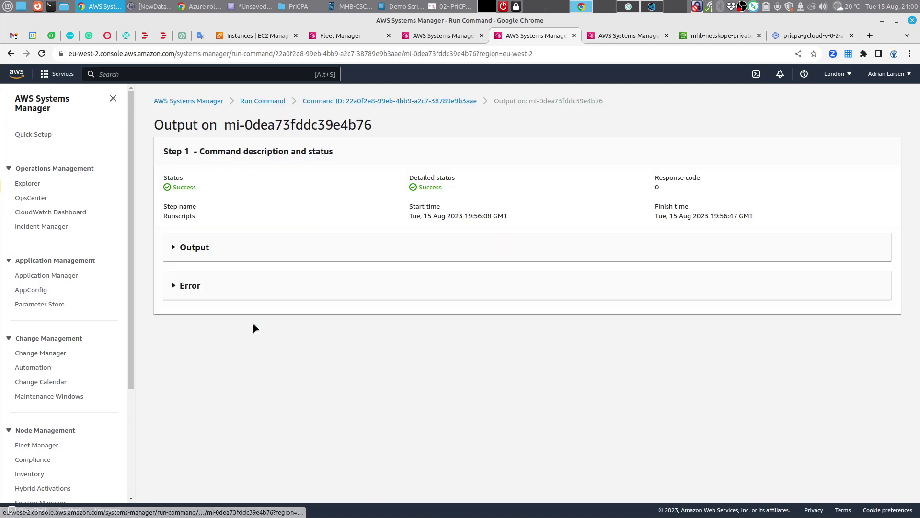
{"action": "left_click", "coordinate": [206, 250]}
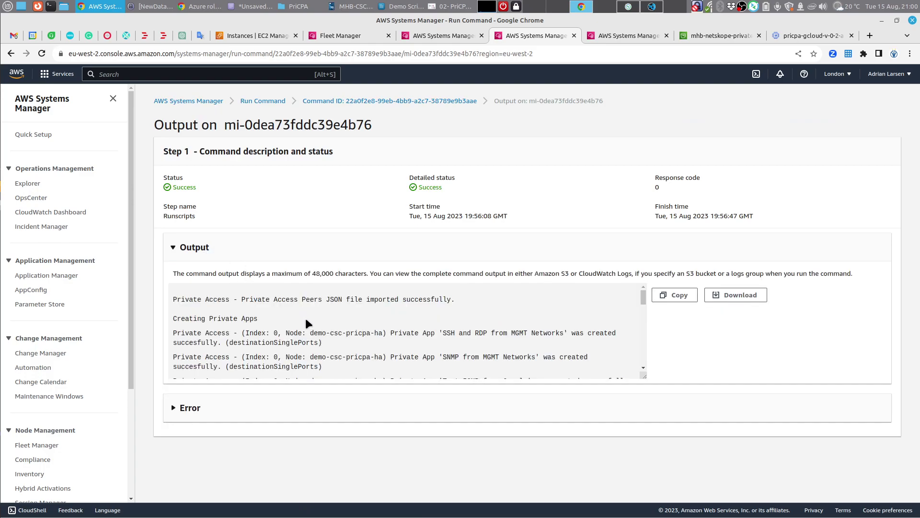
{"action": "scroll", "coordinate": [325, 335], "scroll_direction": "down", "scroll_amount": 2}
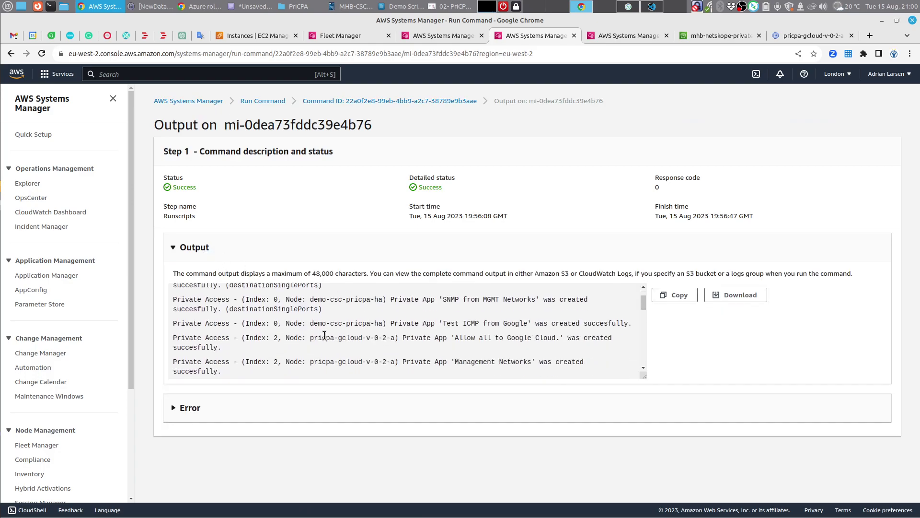
{"action": "scroll", "coordinate": [324, 336], "scroll_direction": "down", "scroll_amount": 10}
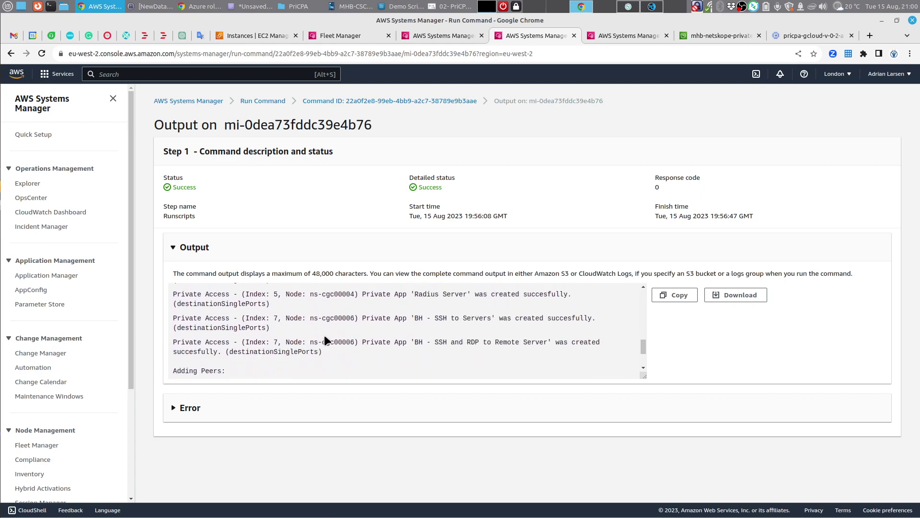
{"action": "scroll", "coordinate": [324, 335], "scroll_direction": "up", "scroll_amount": 5}
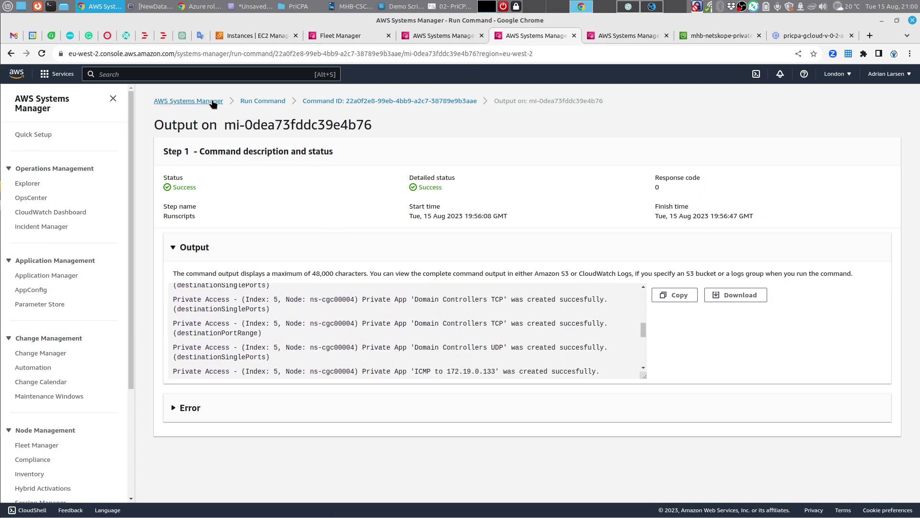
Step: In Fleet Manager, select only the demo-csc-pricpa-ha-1 and -2 nodes, then choose Execute run command
{"action": "left_click", "coordinate": [376, 36]}
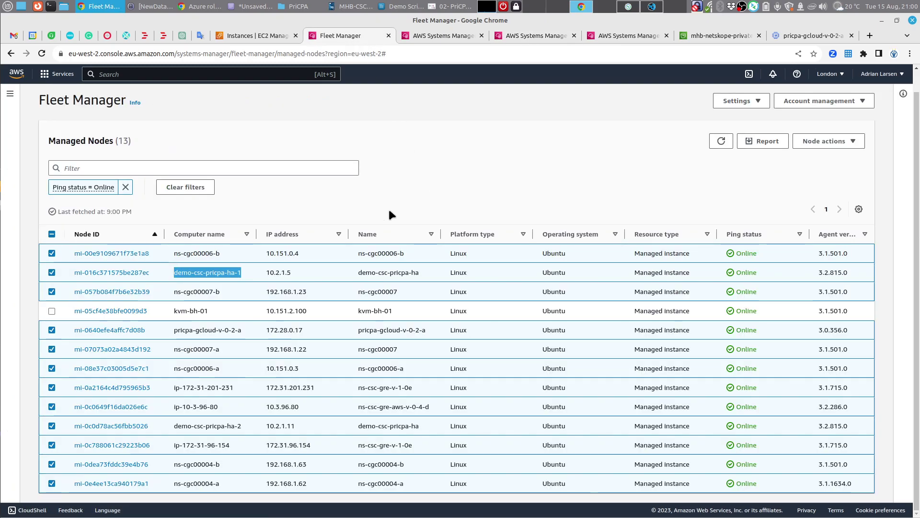
{"action": "left_click", "coordinate": [52, 234]}
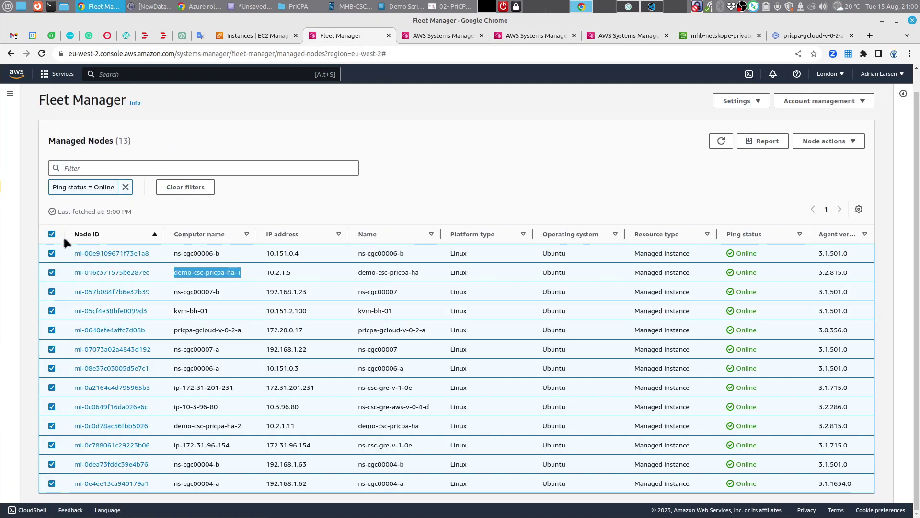
{"action": "left_click", "coordinate": [52, 234]}
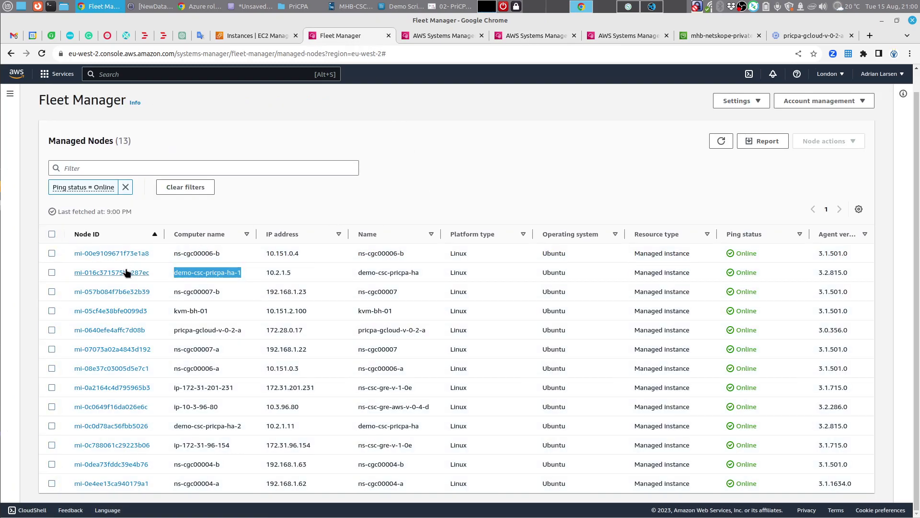
{"action": "left_click", "coordinate": [52, 273]}
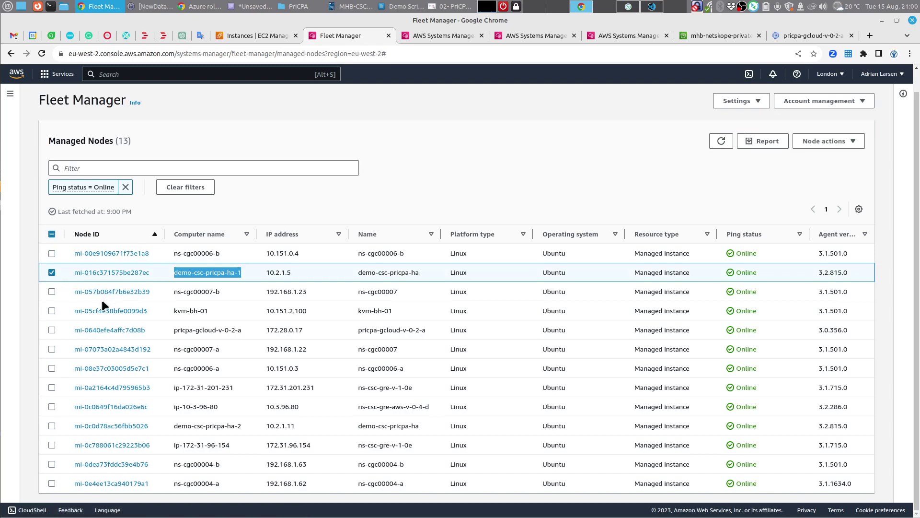
{"action": "left_click", "coordinate": [51, 426]}
{"action": "left_click", "coordinate": [351, 207]}
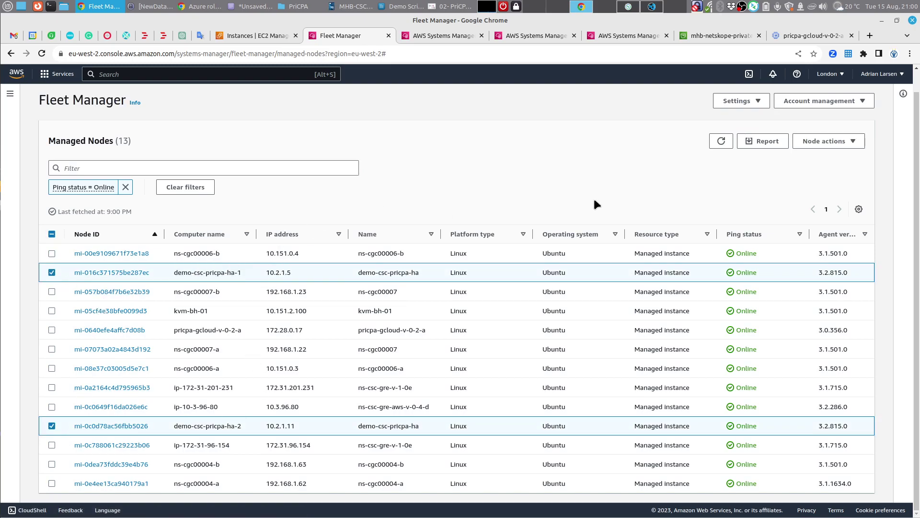
{"action": "left_click", "coordinate": [834, 140]}
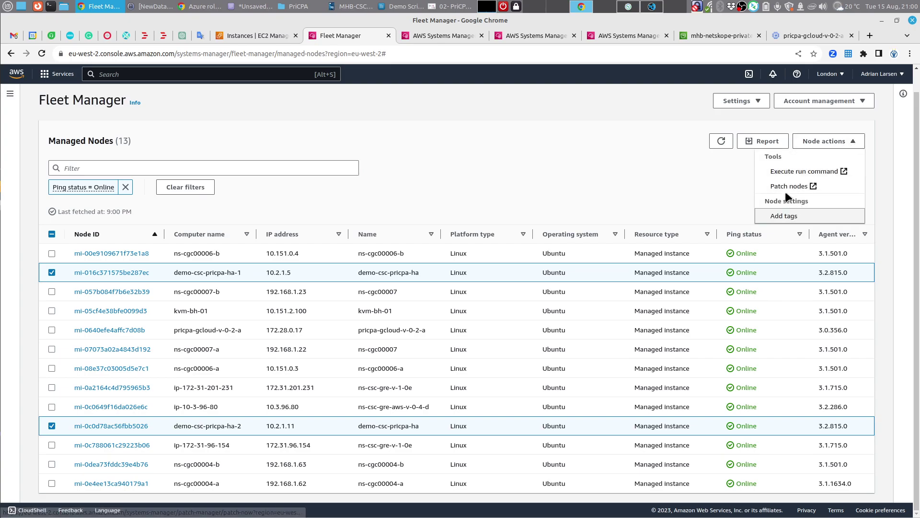
{"action": "left_click", "coordinate": [812, 172]}
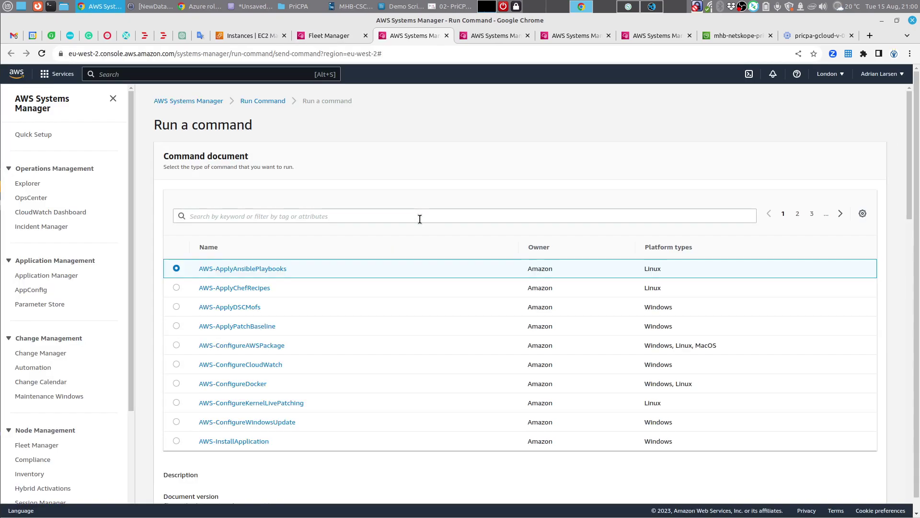
Step: Filter documents to Owned by me, choose MHB-CSC-Refresh-Private-Access-Peers-URL, and run it
{"action": "left_click", "coordinate": [246, 215]}
{"action": "left_click", "coordinate": [243, 245]}
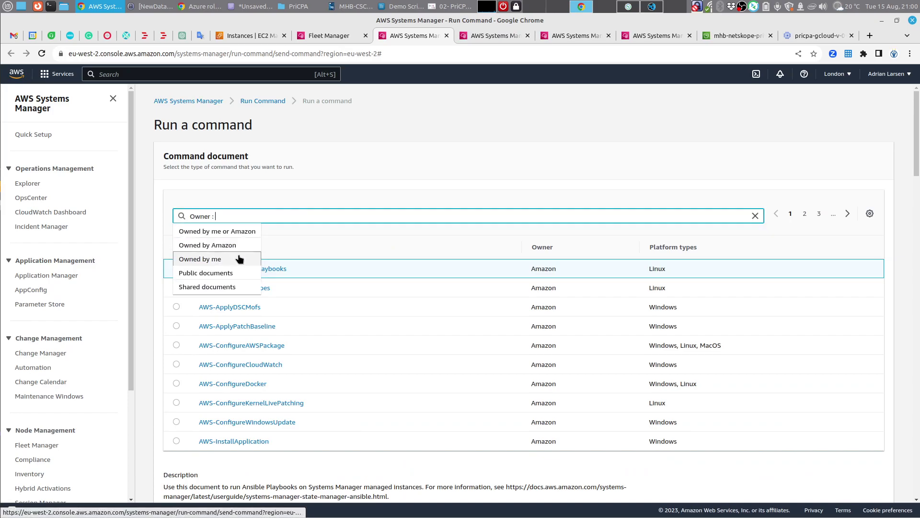
{"action": "left_click", "coordinate": [240, 259]}
{"action": "left_click", "coordinate": [177, 308]}
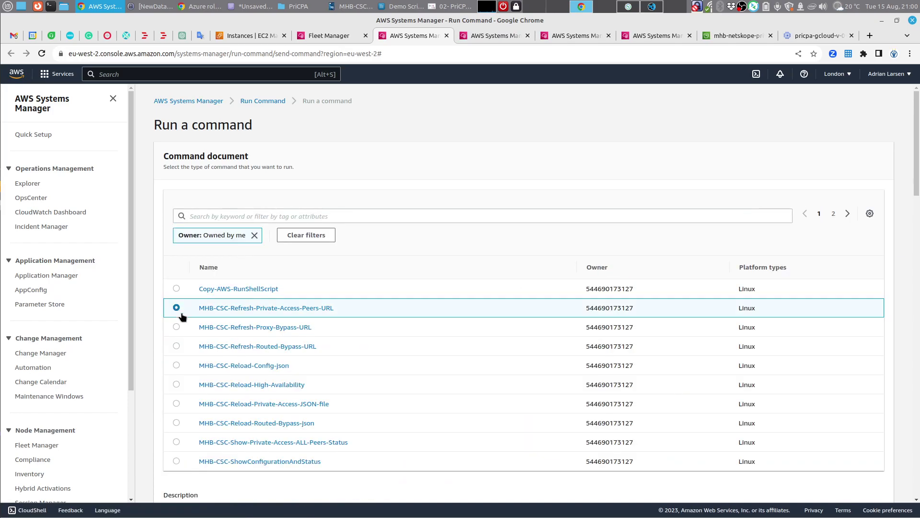
{"action": "scroll", "coordinate": [561, 336], "scroll_direction": "down", "scroll_amount": 5}
{"action": "scroll", "coordinate": [566, 341], "scroll_direction": "down", "scroll_amount": 20}
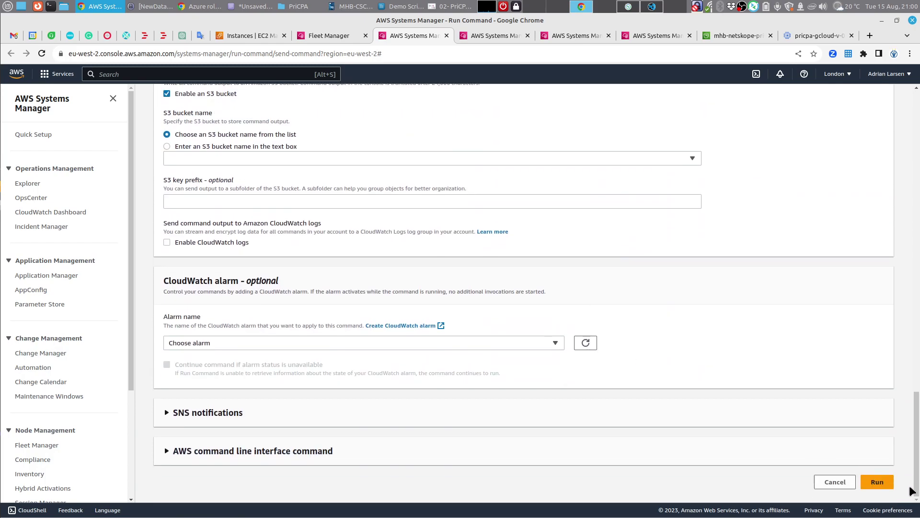
{"action": "left_click", "coordinate": [886, 488]}
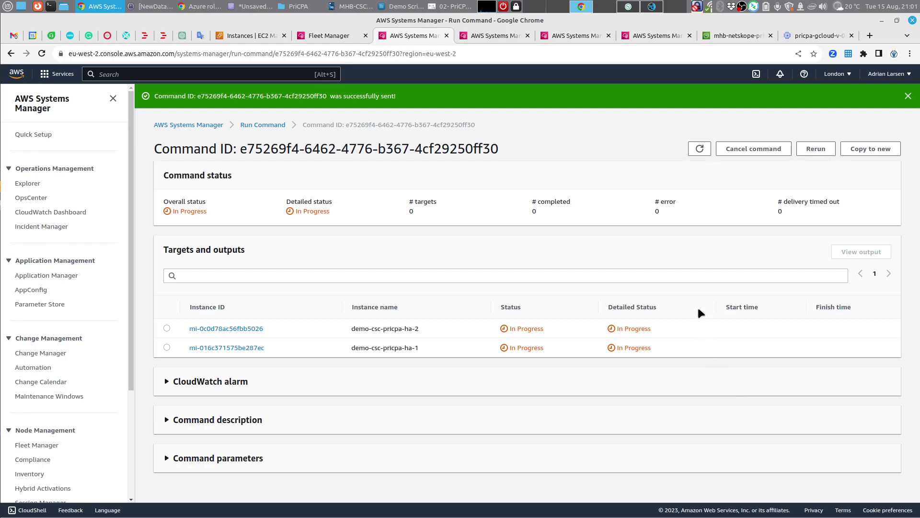
Step: Refresh the command status until it completes, dismissing the banner and closing three duplicate tabs
{"action": "left_click", "coordinate": [699, 149]}
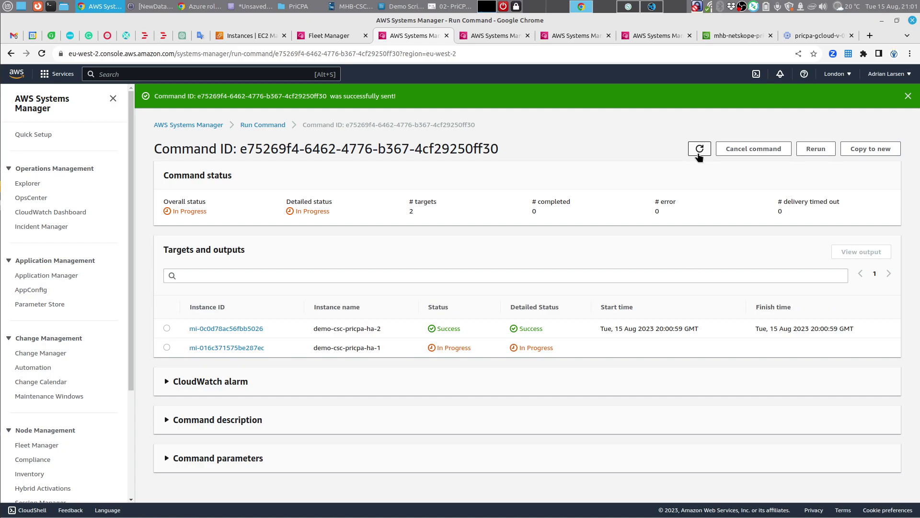
{"action": "left_click", "coordinate": [698, 154]}
{"action": "left_click", "coordinate": [699, 149]}
{"action": "left_click", "coordinate": [907, 96]}
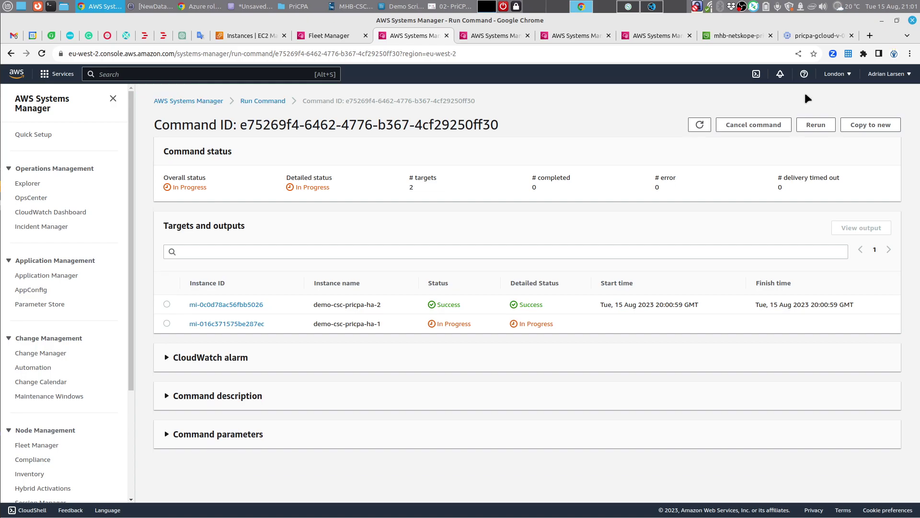
{"action": "left_click", "coordinate": [528, 36]}
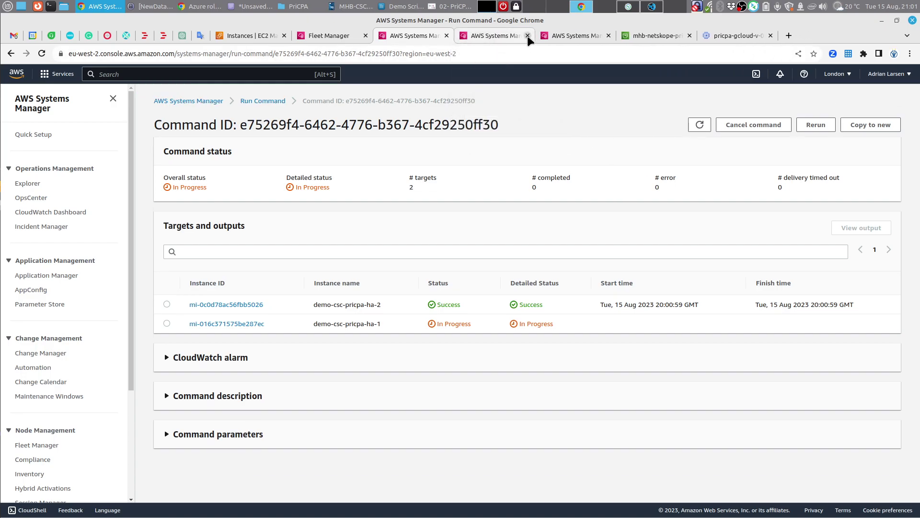
{"action": "left_click", "coordinate": [527, 35]}
{"action": "left_click", "coordinate": [527, 35]}
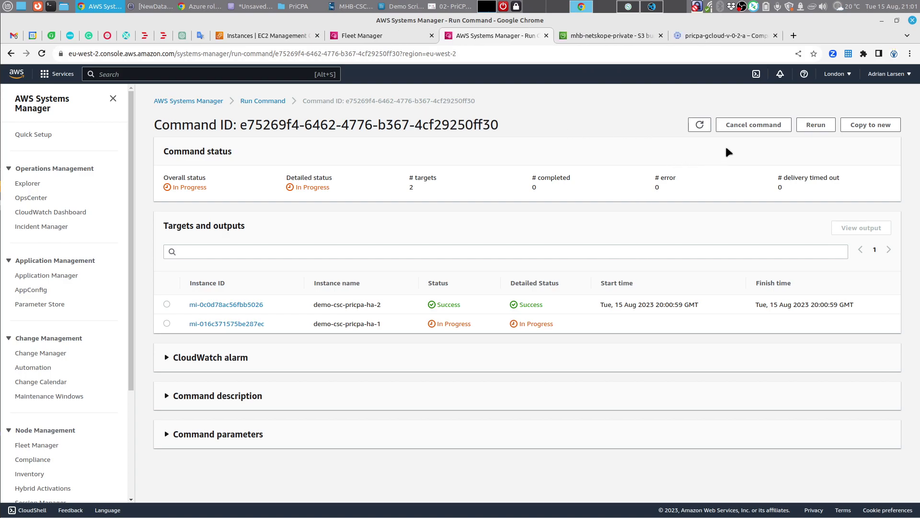
{"action": "left_click", "coordinate": [700, 125]}
{"action": "left_click", "coordinate": [699, 129]}
Step: Open the demo-csc-pricpa-ha-2 node's output in a new tab and expand it
{"action": "right_click", "coordinate": [245, 308]}
{"action": "left_click", "coordinate": [269, 312]}
{"action": "left_click", "coordinate": [589, 34]}
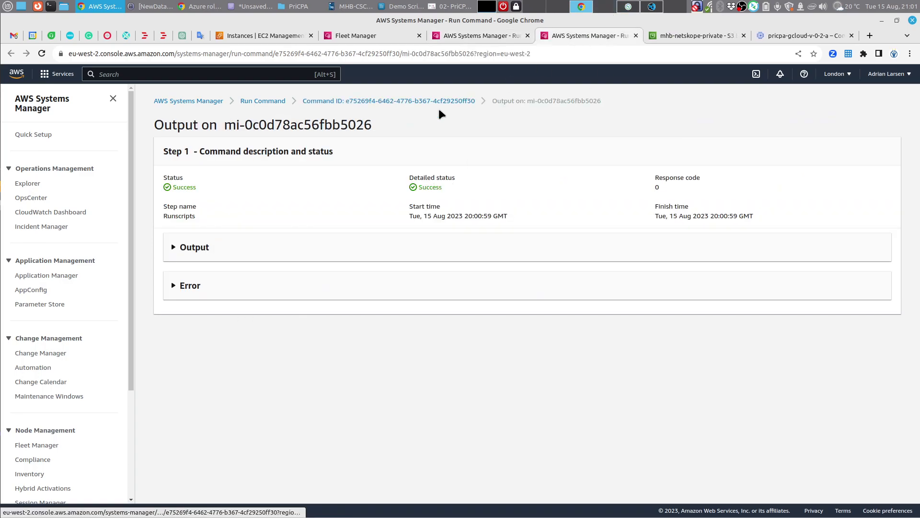
{"action": "left_click", "coordinate": [207, 247]}
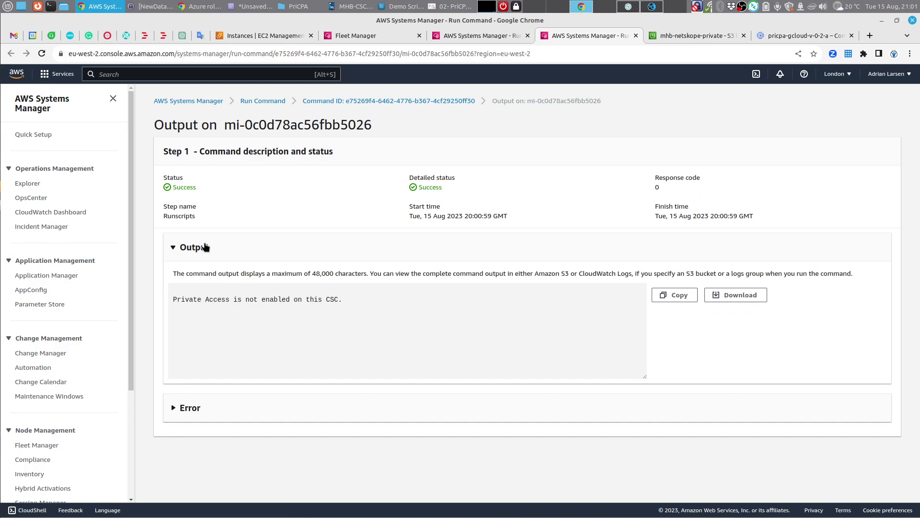
{"action": "left_click", "coordinate": [206, 247]}
{"action": "left_click", "coordinate": [505, 36]}
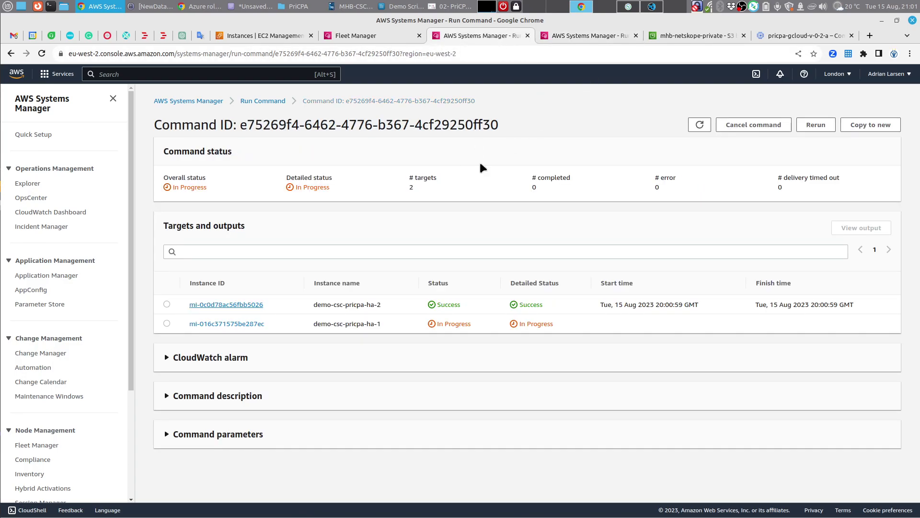
Step: Open and expand the demo-csc-pricpa-ha-1 node's output, then start a blank text editor document
{"action": "left_click", "coordinate": [700, 124]}
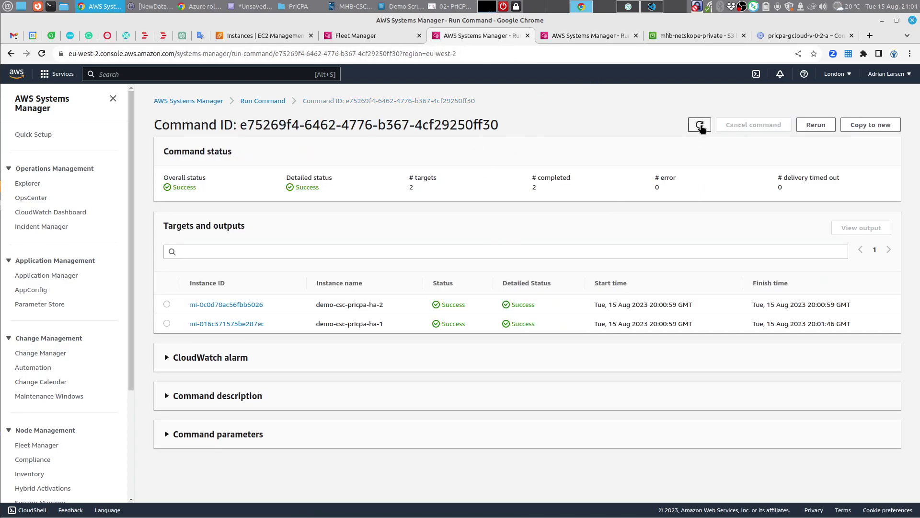
{"action": "right_click", "coordinate": [250, 322]}
{"action": "left_click", "coordinate": [269, 327]}
{"action": "left_click", "coordinate": [627, 35]}
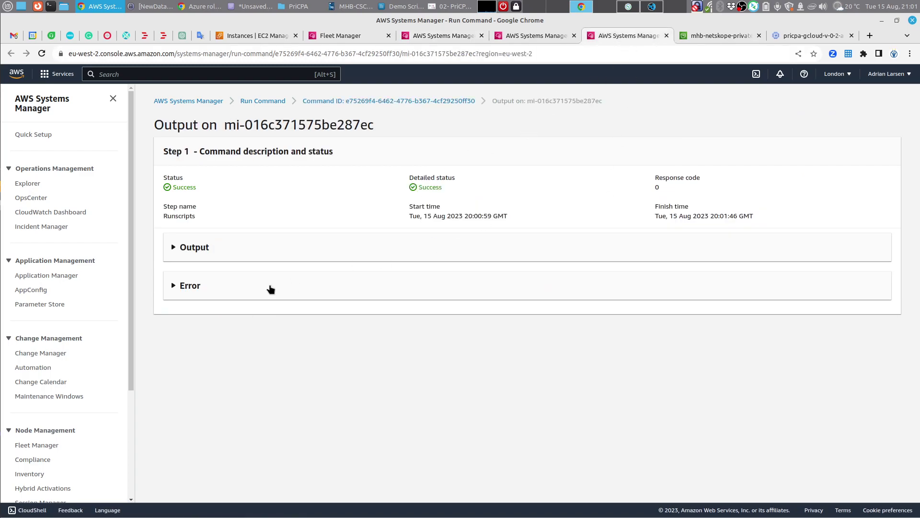
{"action": "left_click", "coordinate": [205, 253]}
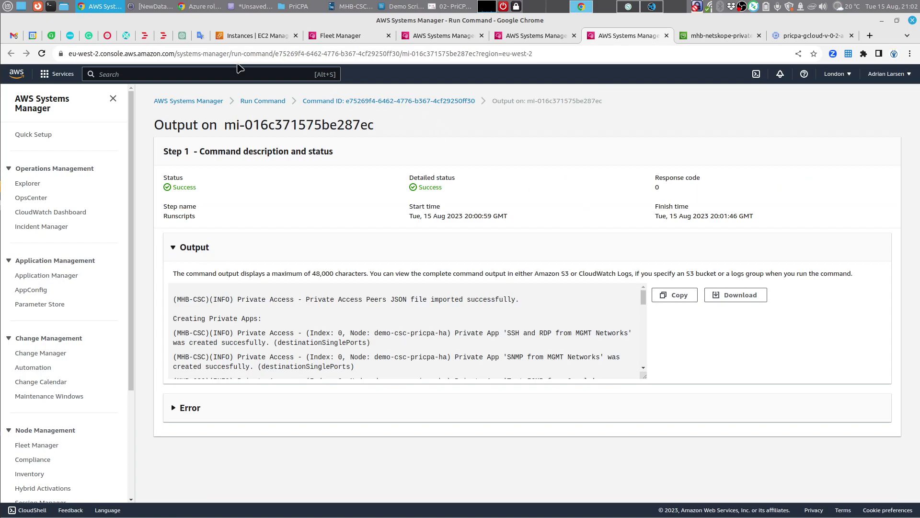
{"action": "left_click", "coordinate": [245, 5]}
{"action": "left_click", "coordinate": [11, 50]}
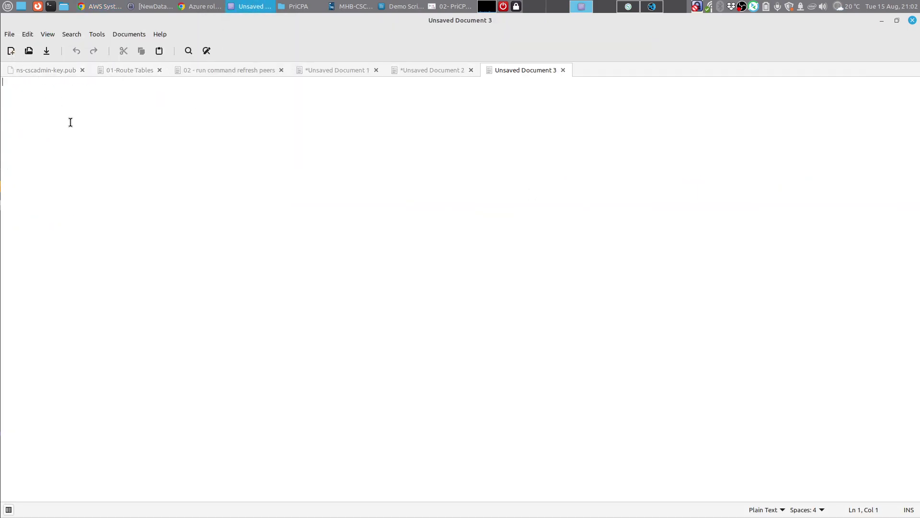
Step: Paste the Run Command output into the blank document and highlight the JSON import success message
{"action": "right_click", "coordinate": [71, 122]}
{"action": "left_click", "coordinate": [121, 186]}
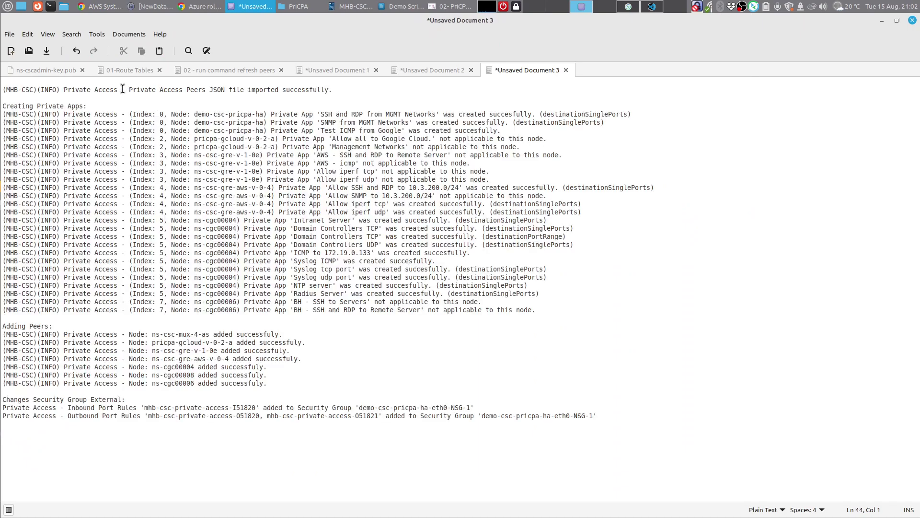
{"action": "left_click_drag", "start_coordinate": [123, 90], "coordinate": [333, 91]}
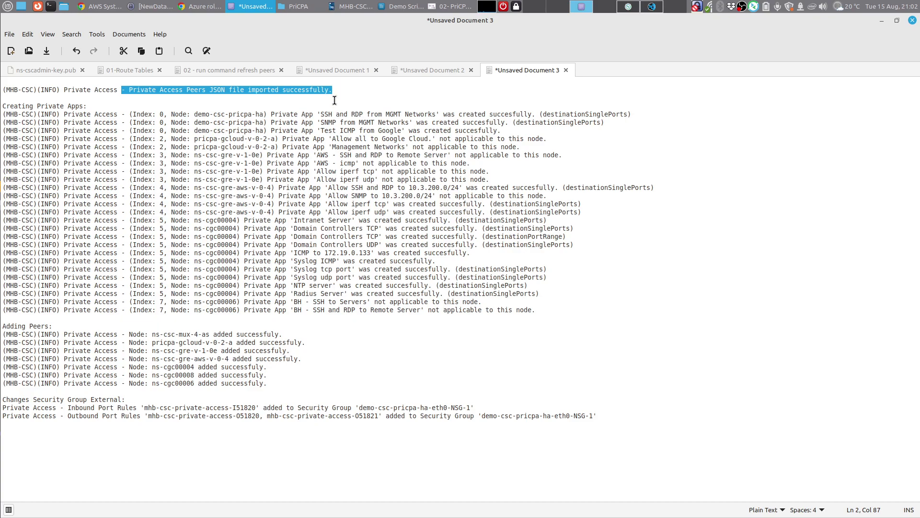
{"action": "left_click", "coordinate": [644, 6]}
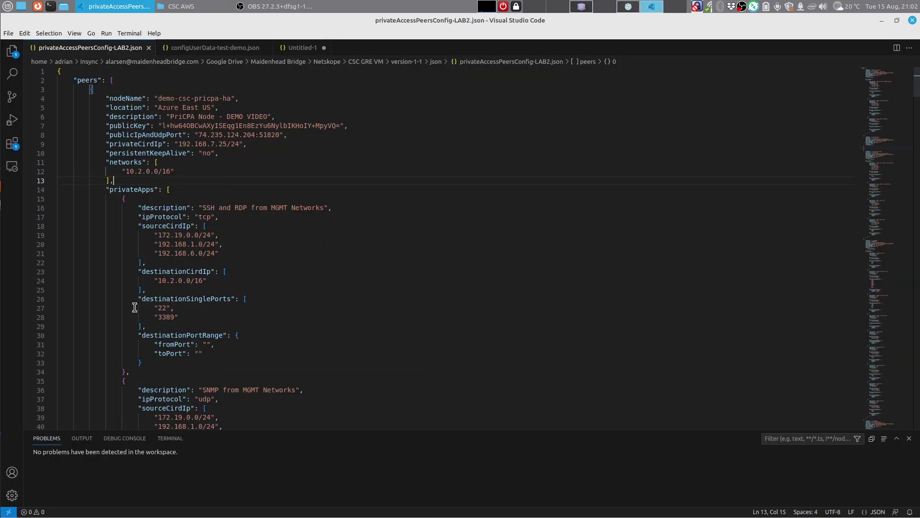
Step: Unfold the pricpa-gcloud-v-0-2-a peer and its first private app in privateAccessPeersConfig-LAB2.json
{"action": "scroll", "coordinate": [208, 216], "scroll_direction": "down", "scroll_amount": 1}
{"action": "scroll", "coordinate": [209, 215], "scroll_direction": "down", "scroll_amount": 20}
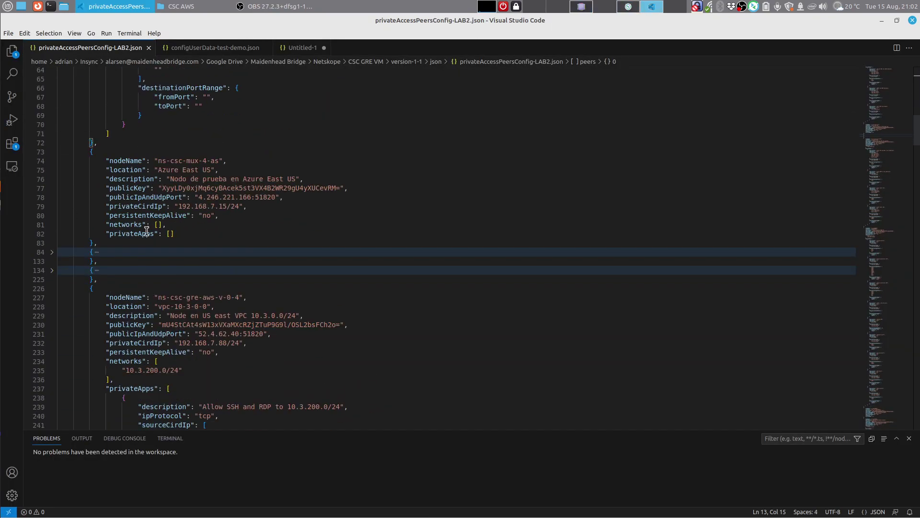
{"action": "left_click", "coordinate": [51, 251]}
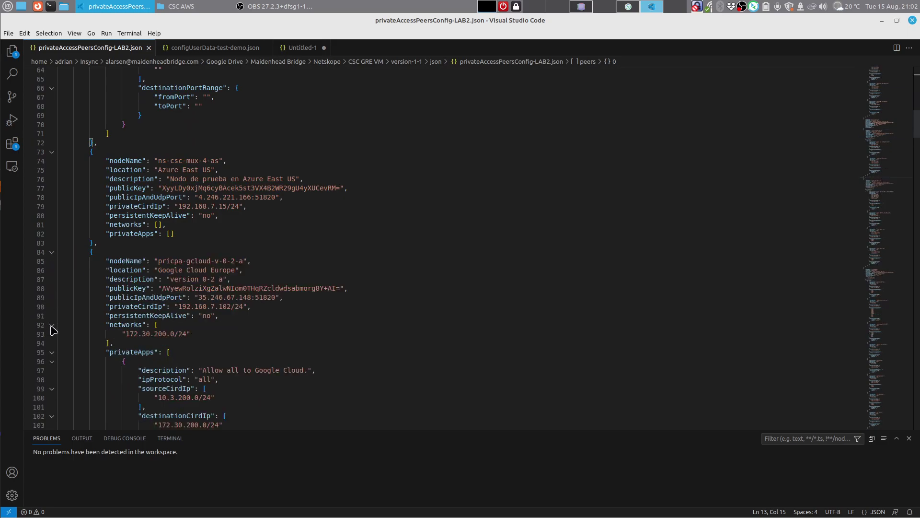
{"action": "left_click", "coordinate": [52, 362]}
{"action": "left_click", "coordinate": [52, 363]}
{"action": "scroll", "coordinate": [90, 339], "scroll_direction": "down", "scroll_amount": 6}
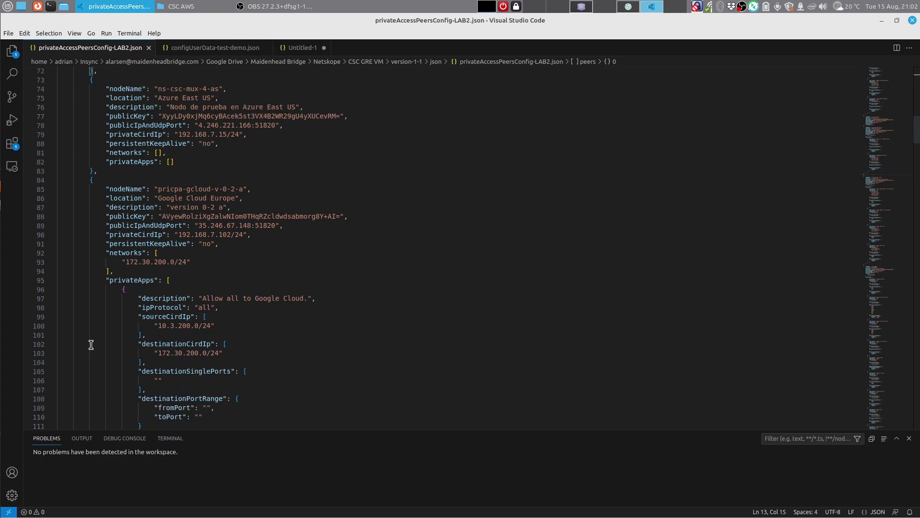
{"action": "left_click", "coordinate": [591, 5]}
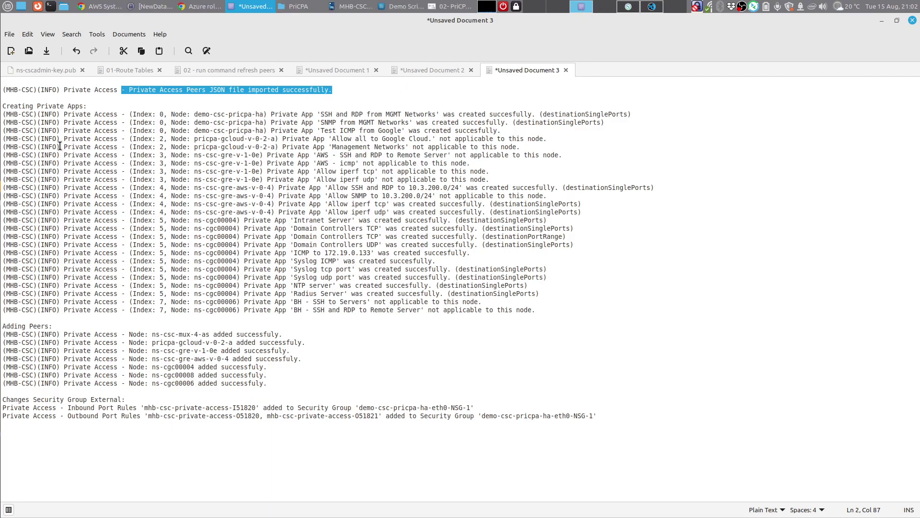
Step: Highlight the Creating Private Apps, seven Adding Peers, and two security group rule lines in the log
{"action": "left_click_drag", "start_coordinate": [4, 115], "coordinate": [539, 313]}
{"action": "left_click", "coordinate": [544, 315]}
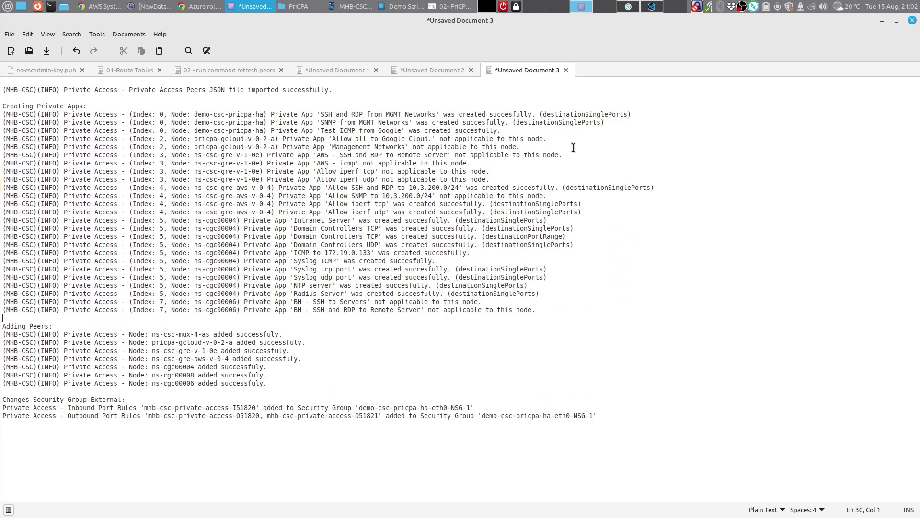
{"action": "left_click_drag", "start_coordinate": [540, 148], "coordinate": [237, 148]}
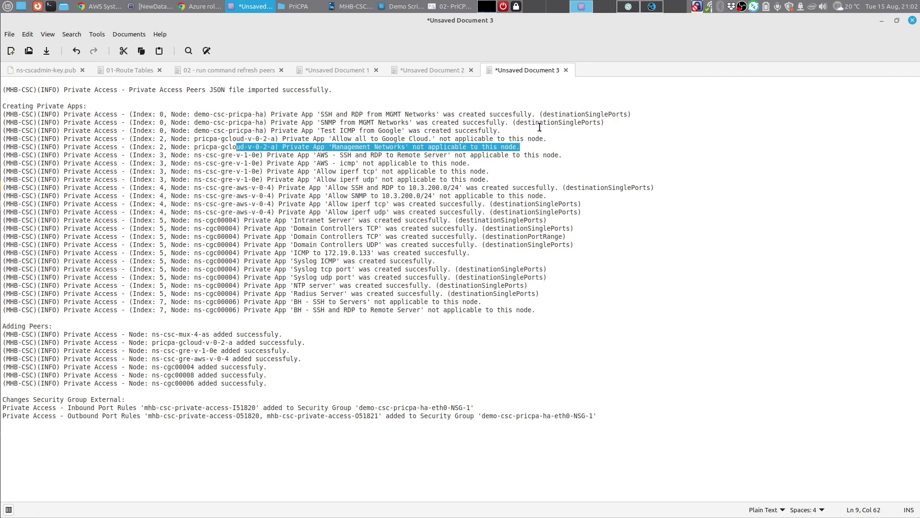
{"action": "left_click_drag", "start_coordinate": [539, 129], "coordinate": [1, 116]}
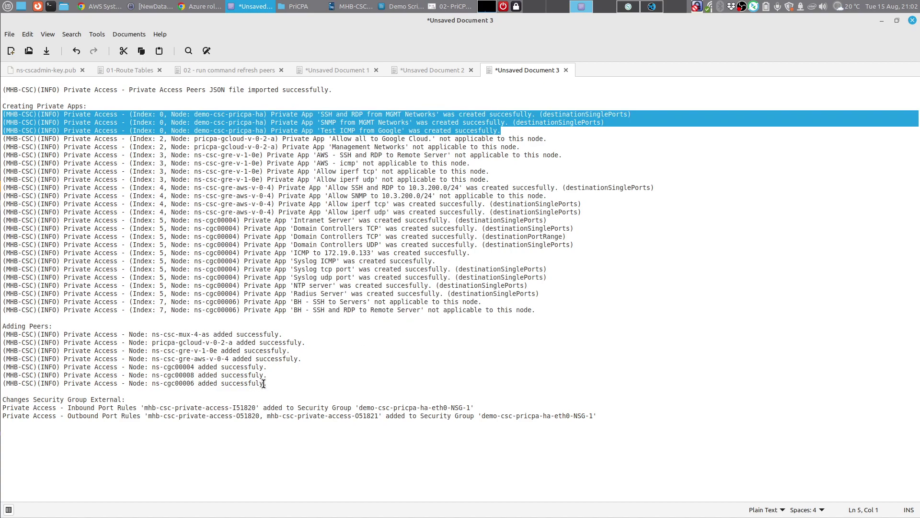
{"action": "left_click_drag", "start_coordinate": [263, 383], "coordinate": [1, 334]}
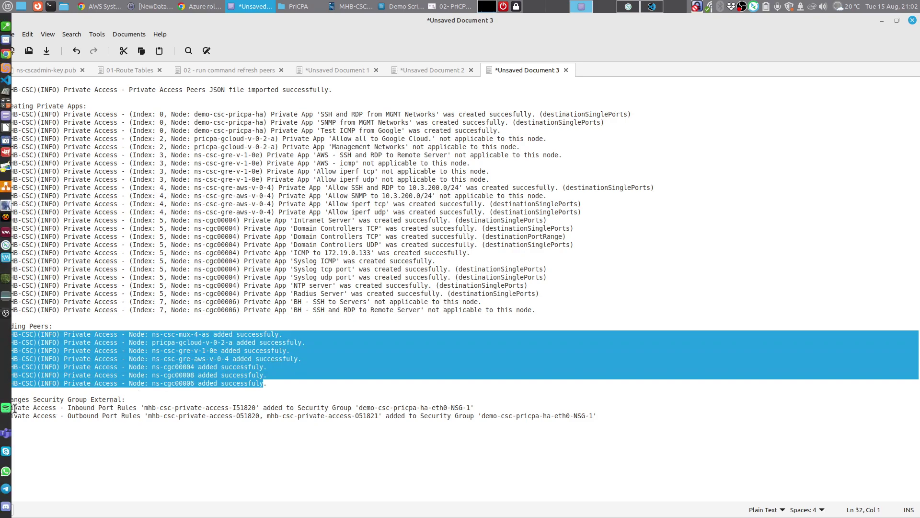
{"action": "left_click_drag", "start_coordinate": [596, 416], "coordinate": [2, 408]}
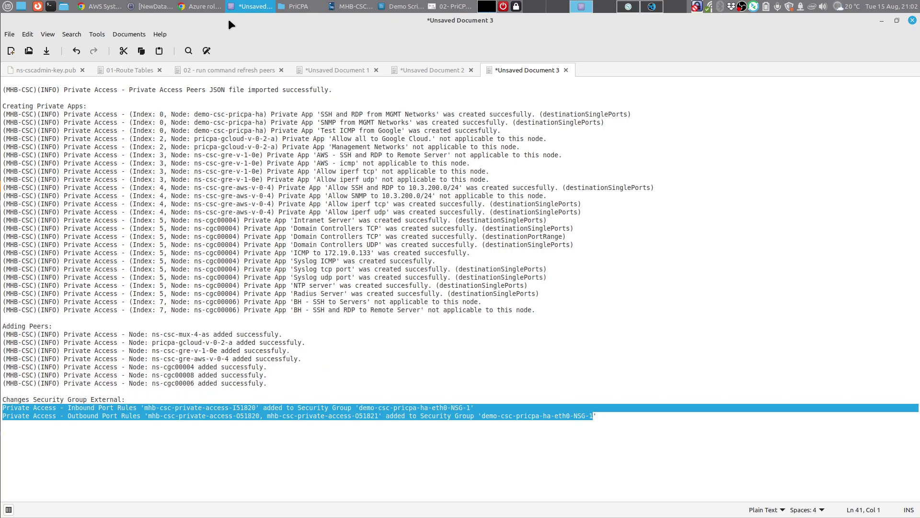
{"action": "left_click", "coordinate": [113, 5]}
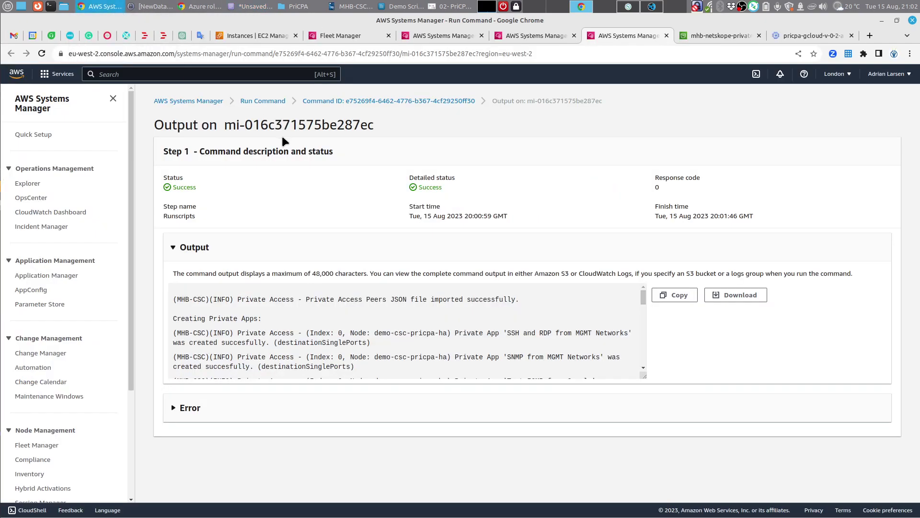
Step: Inspect demo-csc-pricpa-ha-1's mhb-csc-private-access-I51820 inbound rule without saving, then its outbound port rules
{"action": "left_click", "coordinate": [201, 7]}
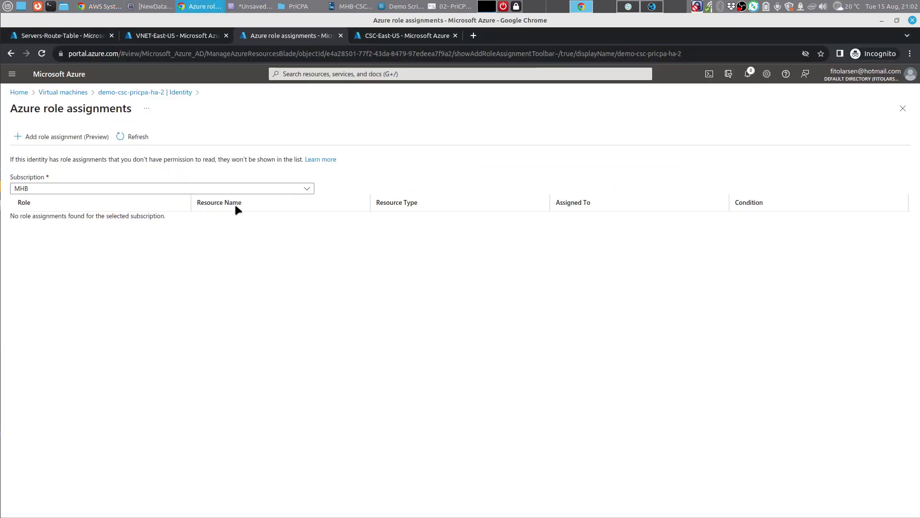
{"action": "left_click", "coordinate": [63, 93]}
{"action": "left_click", "coordinate": [81, 213]}
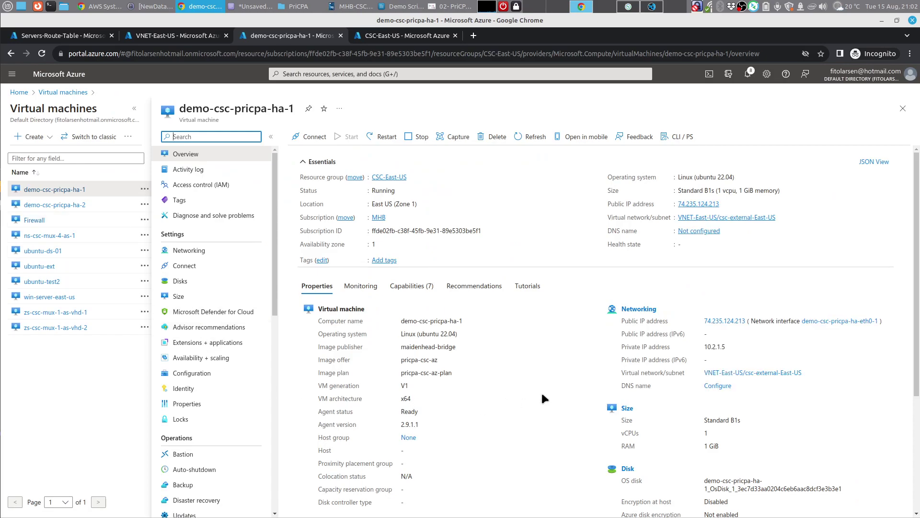
{"action": "left_click", "coordinate": [199, 255]}
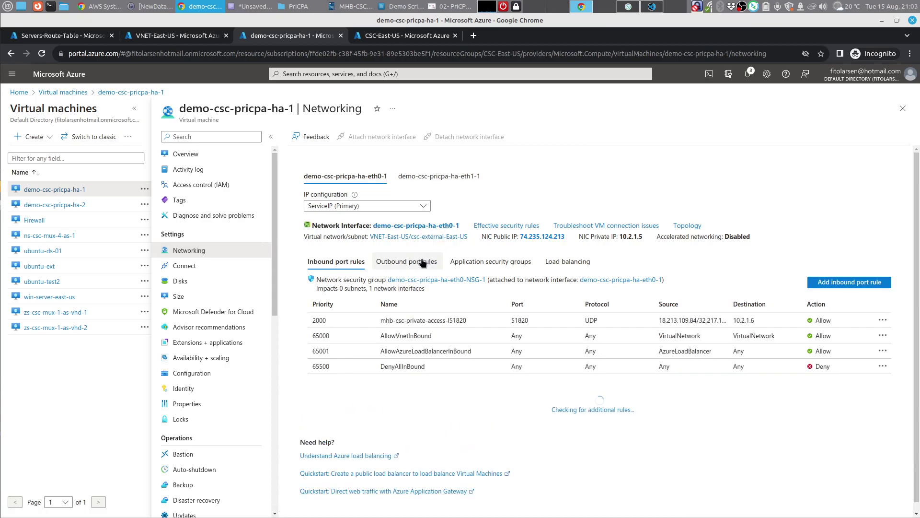
{"action": "left_click", "coordinate": [690, 323]}
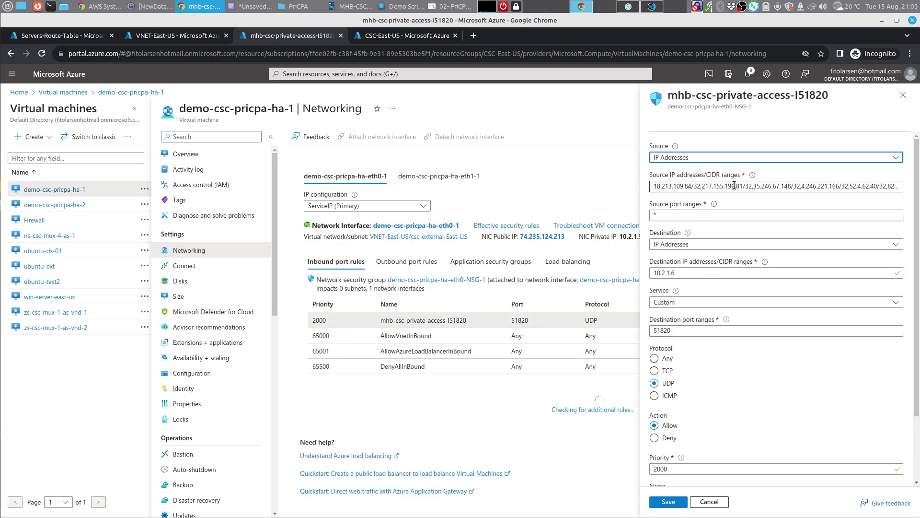
{"action": "mouse_move", "coordinate": [754, 177]}
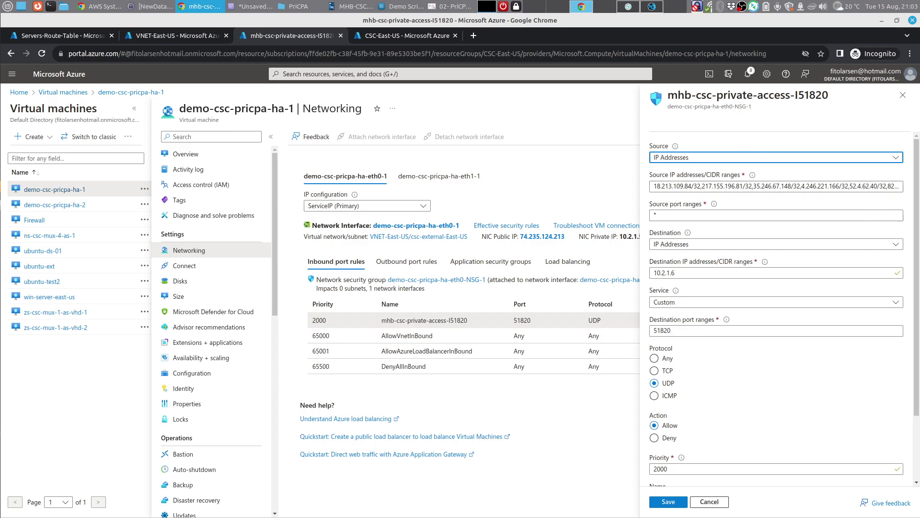
{"action": "left_click", "coordinate": [721, 502]}
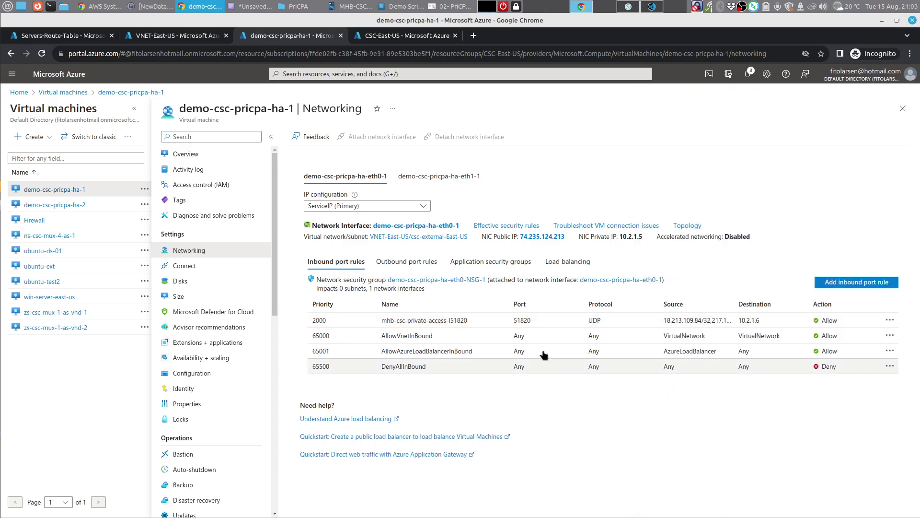
{"action": "left_click", "coordinate": [413, 262]}
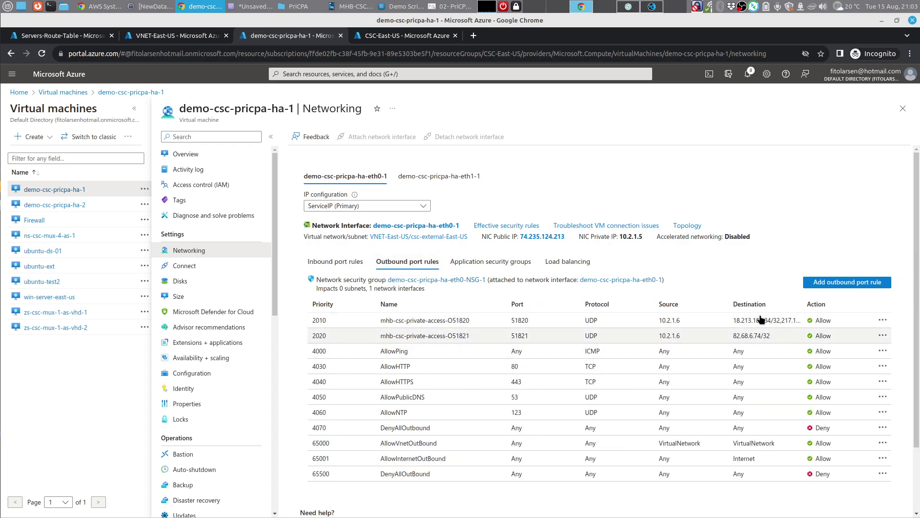
{"action": "left_click", "coordinate": [445, 6]}
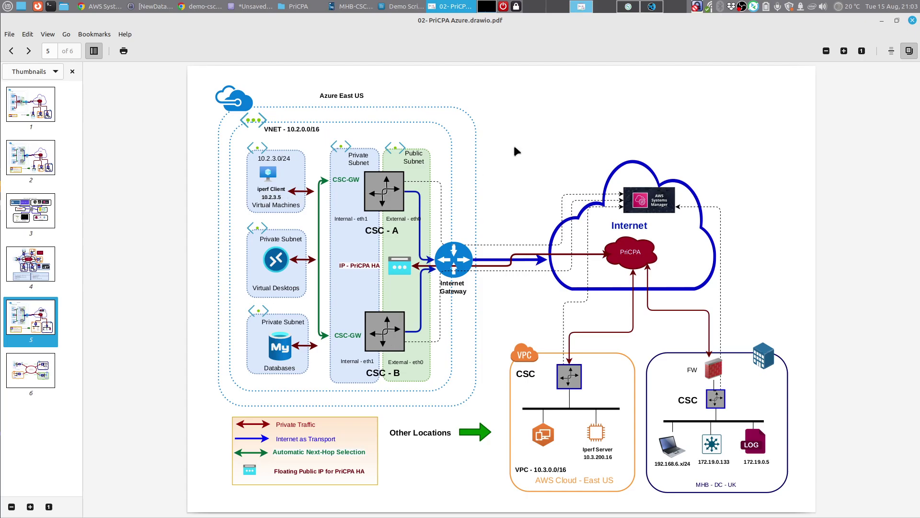
Step: Connect to ubuntu-ds-01 via PriCPA from Remmina's saved connections on the remote sessions workspace
{"action": "left_click", "coordinate": [628, 10]}
{"action": "left_click", "coordinate": [273, 6]}
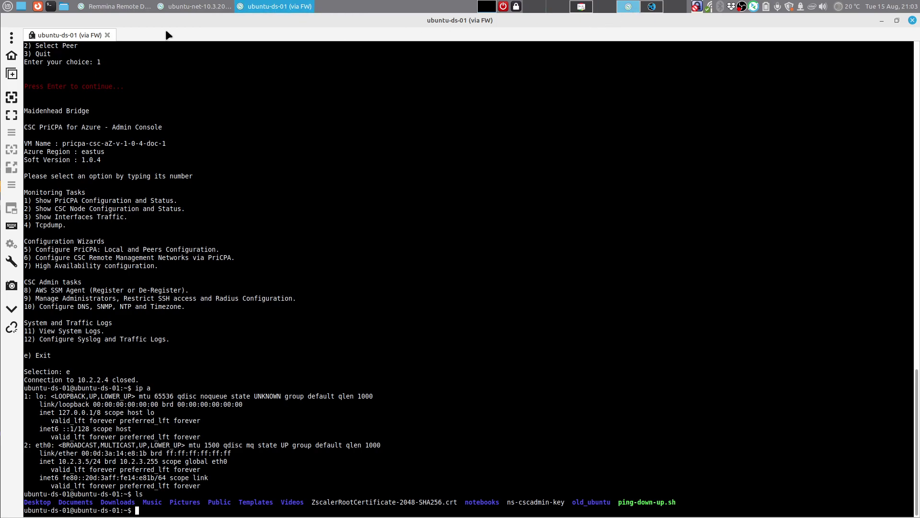
{"action": "left_click", "coordinate": [136, 6]}
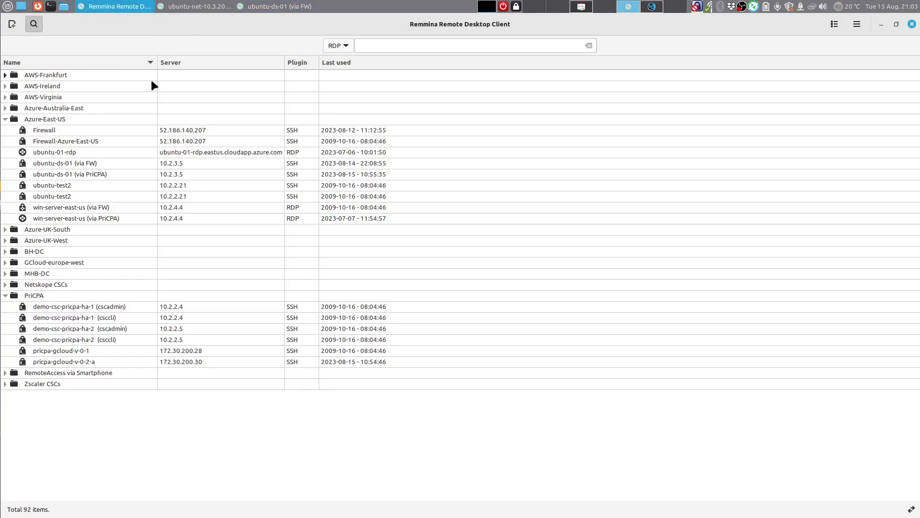
{"action": "double_click", "coordinate": [103, 174]}
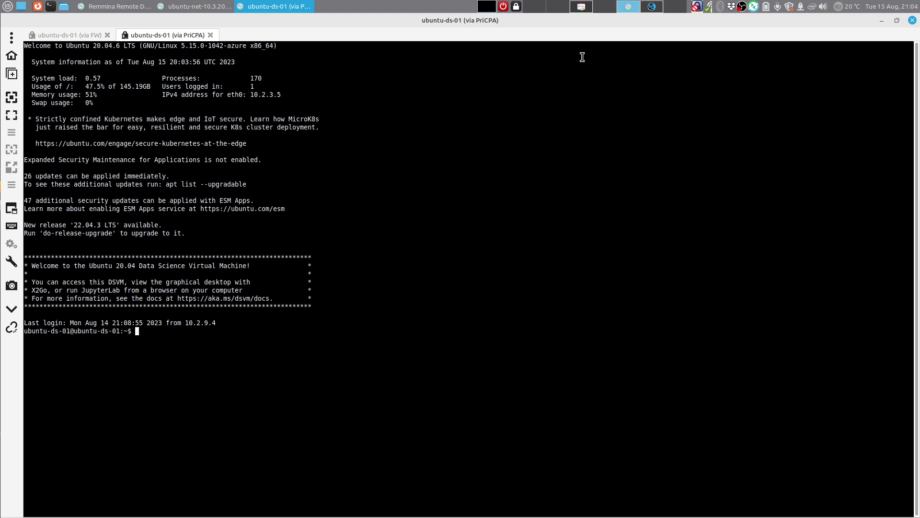
{"action": "left_click", "coordinate": [585, 6]}
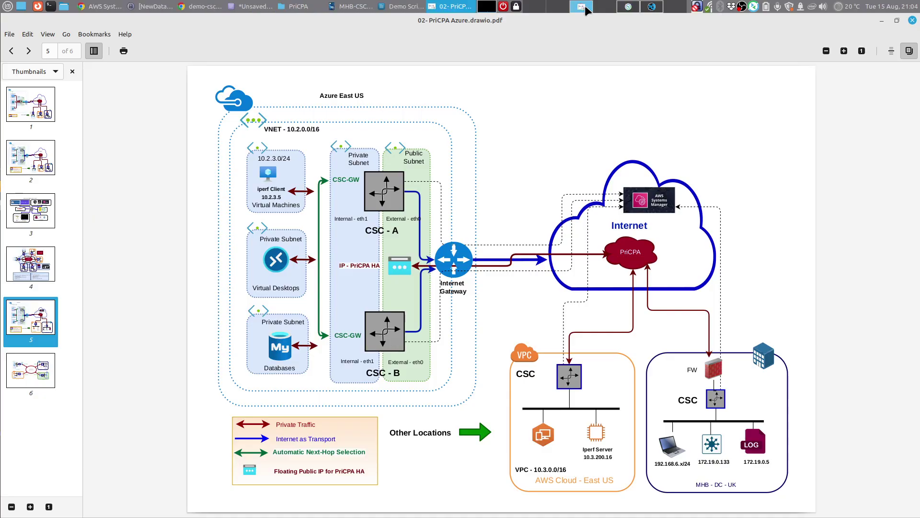
{"action": "left_click", "coordinate": [103, 7]}
{"action": "left_click", "coordinate": [108, 35]}
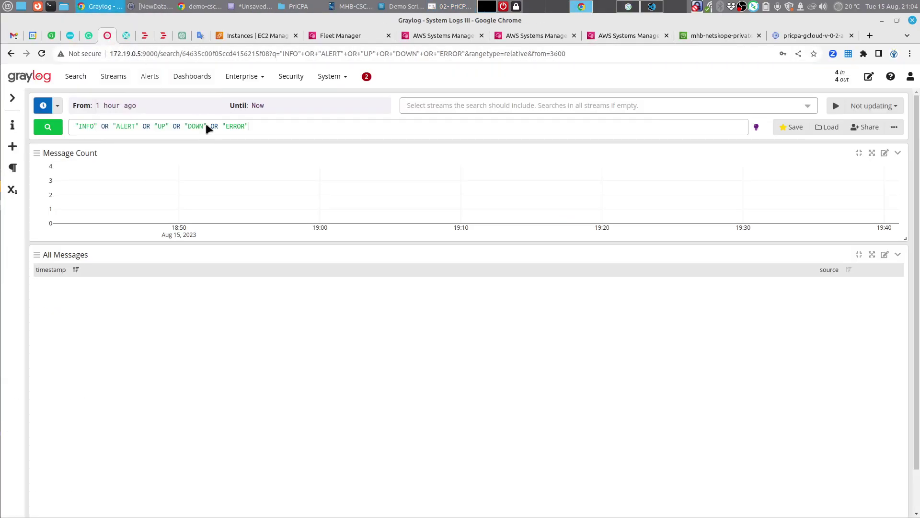
{"action": "left_click", "coordinate": [52, 131]}
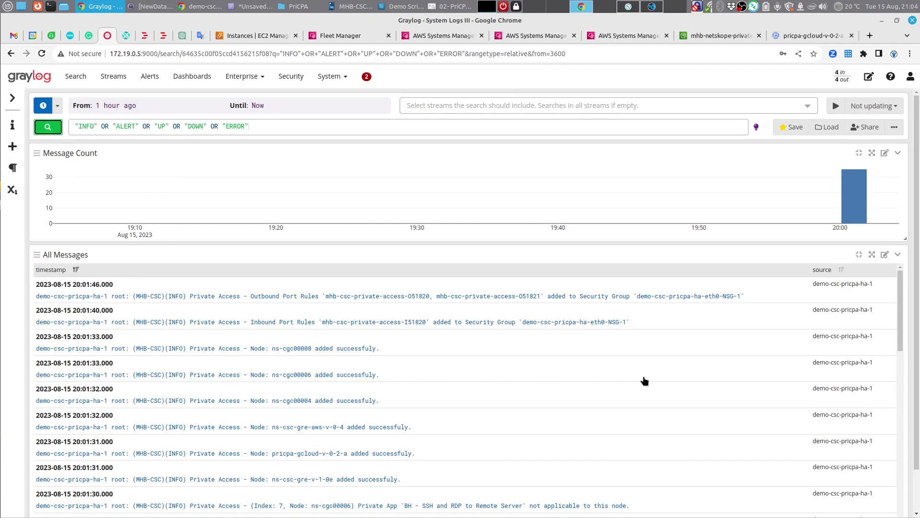
{"action": "left_click_drag", "start_coordinate": [877, 288], "coordinate": [809, 289]}
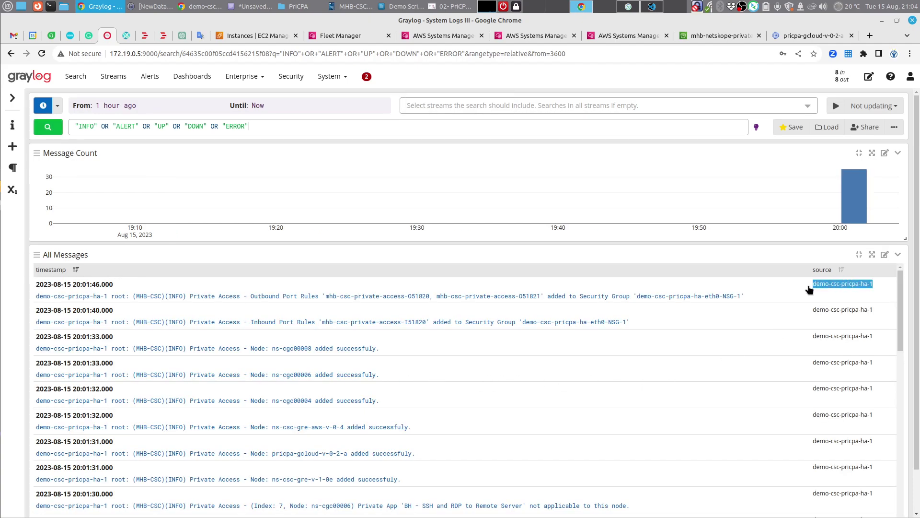
{"action": "left_click_drag", "start_coordinate": [879, 312], "coordinate": [799, 322]}
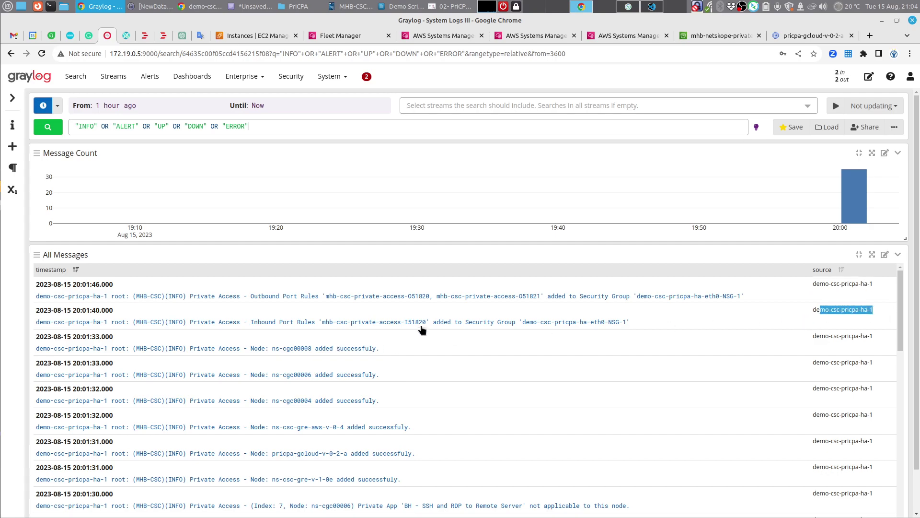
{"action": "scroll", "coordinate": [399, 366], "scroll_direction": "down", "scroll_amount": 10}
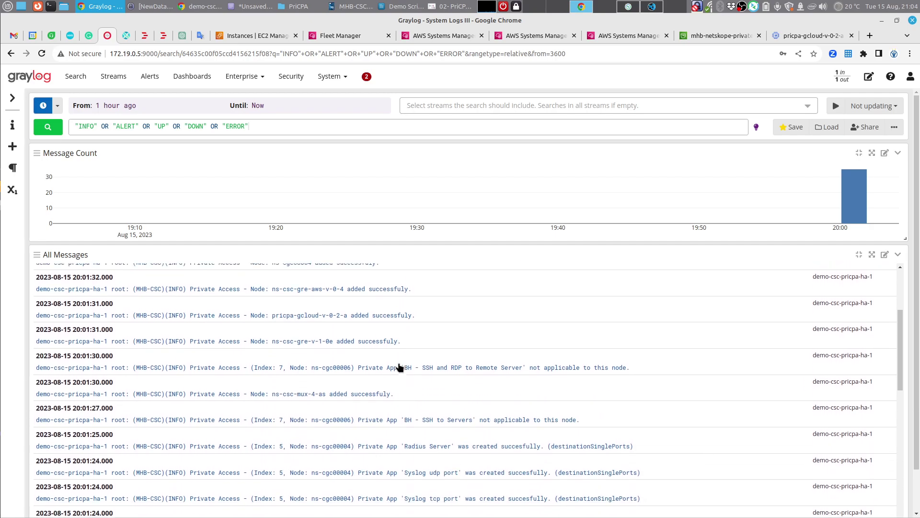
{"action": "scroll", "coordinate": [399, 367], "scroll_direction": "down", "scroll_amount": 3}
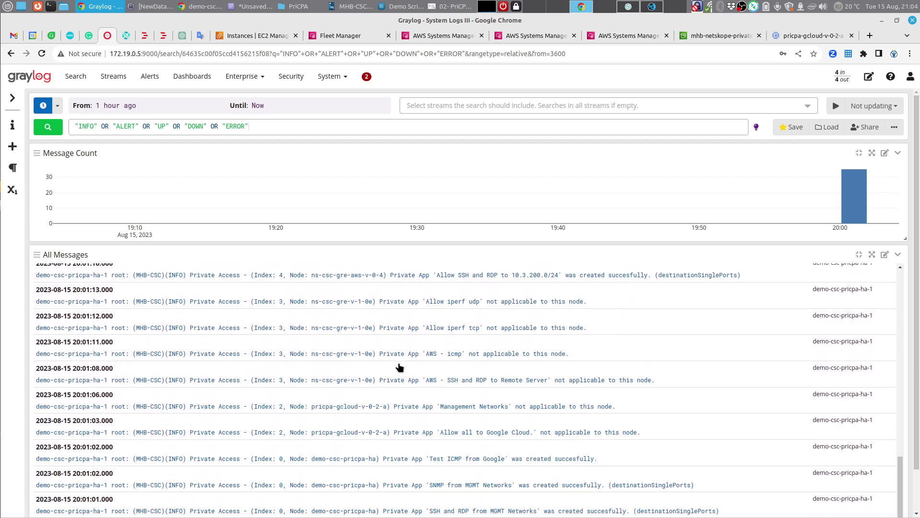
{"action": "scroll", "coordinate": [398, 367], "scroll_direction": "up", "scroll_amount": 13}
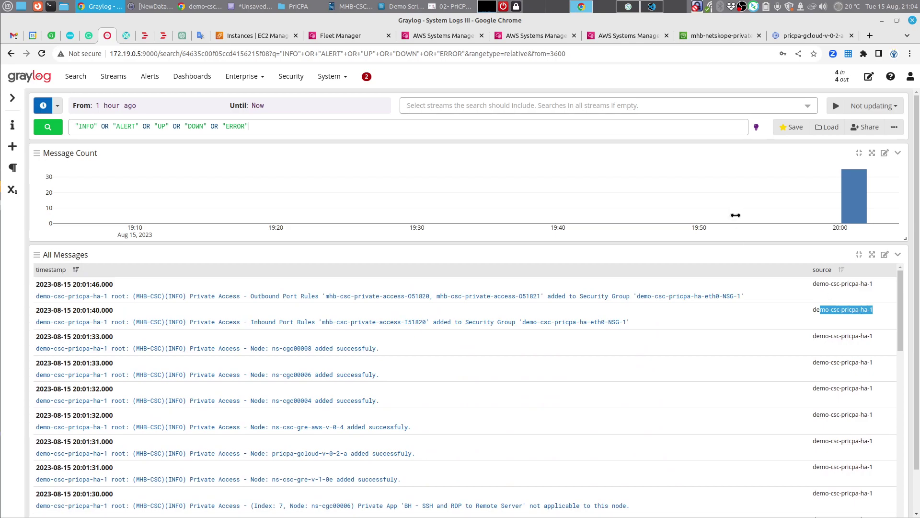
Step: Review the syslog settings block in configUserData-test-demo.json, then return to the ubuntu-ds-01 terminal
{"action": "left_click", "coordinate": [648, 4]}
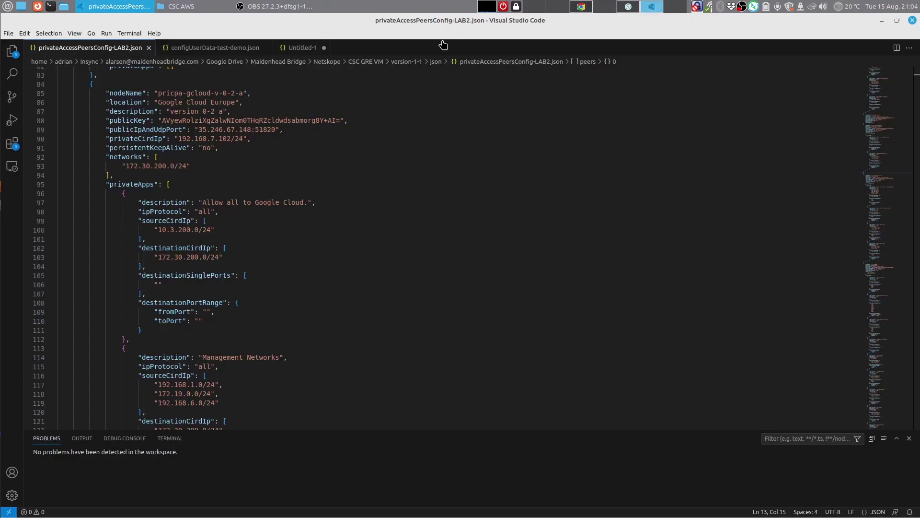
{"action": "left_click", "coordinate": [242, 49]}
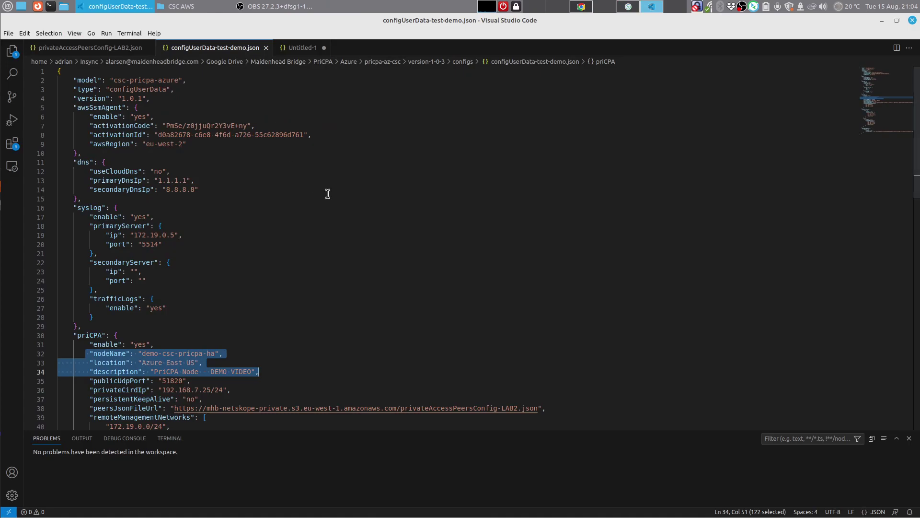
{"action": "left_click", "coordinate": [190, 200]}
{"action": "left_click", "coordinate": [66, 208]}
{"action": "left_click_drag", "start_coordinate": [148, 317], "coordinate": [150, 323]}
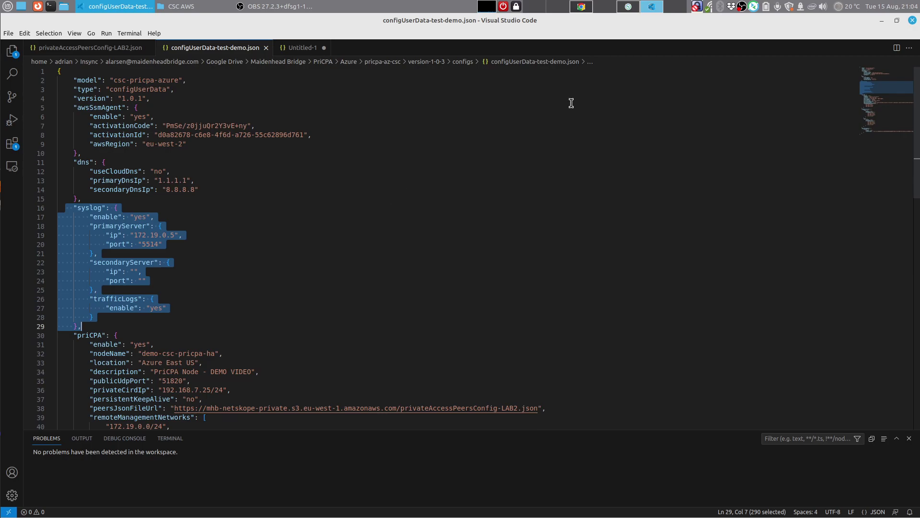
{"action": "left_click", "coordinate": [630, 7]}
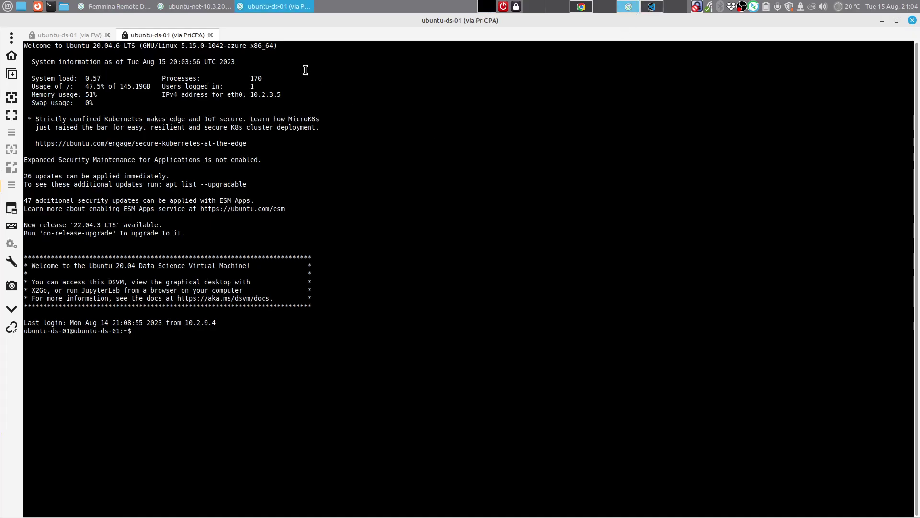
Step: Connect to demo-csc-pricpa-ha-1 as cscadmin and answer 1 to the peers-file reminder
{"action": "left_click", "coordinate": [132, 7]}
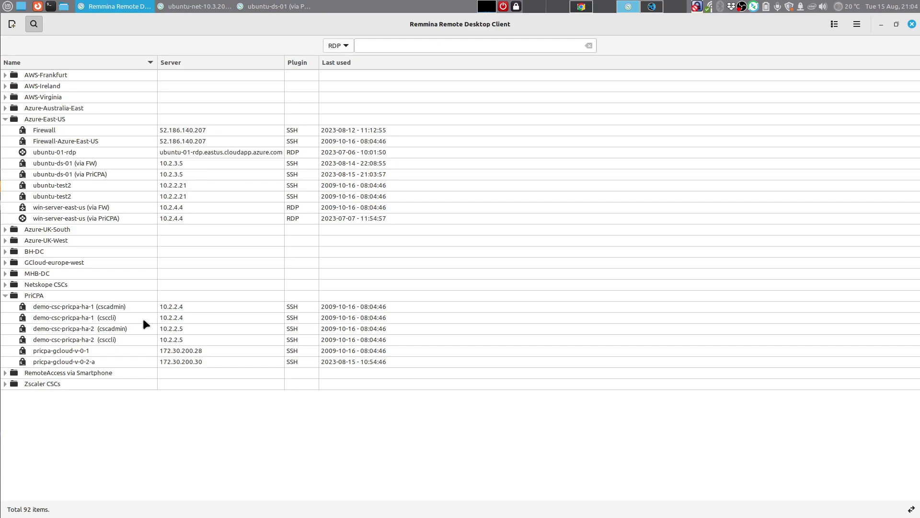
{"action": "double_click", "coordinate": [130, 308]}
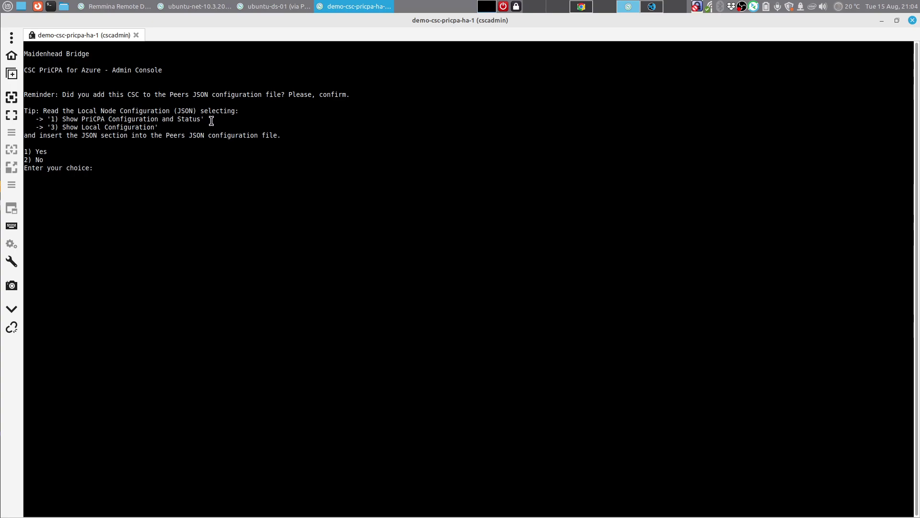
{"action": "left_click_drag", "start_coordinate": [355, 94], "coordinate": [70, 94]}
{"action": "left_click", "coordinate": [214, 138]}
{"action": "type", "text": "1"}
{"action": "key", "text": "Return"}
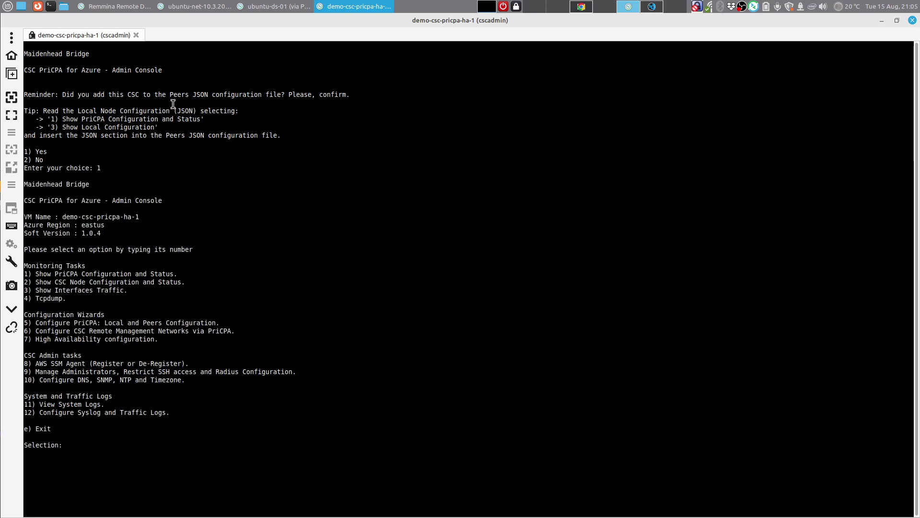
Step: Open a second Remmina session to demo-csc-pricpa-ha-2 as cscadmin
{"action": "mouse_move", "coordinate": [249, 12]}
{"action": "left_click", "coordinate": [197, 10]}
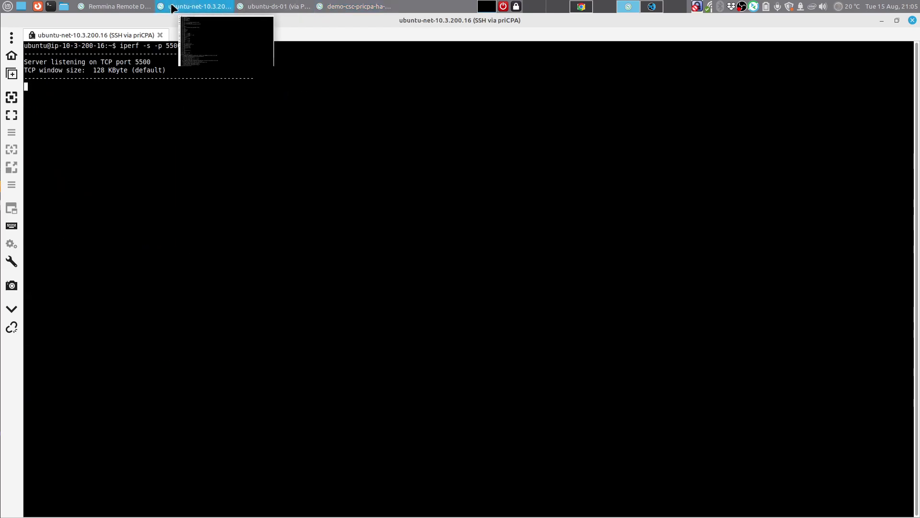
{"action": "left_click", "coordinate": [133, 11]}
{"action": "double_click", "coordinate": [104, 328]}
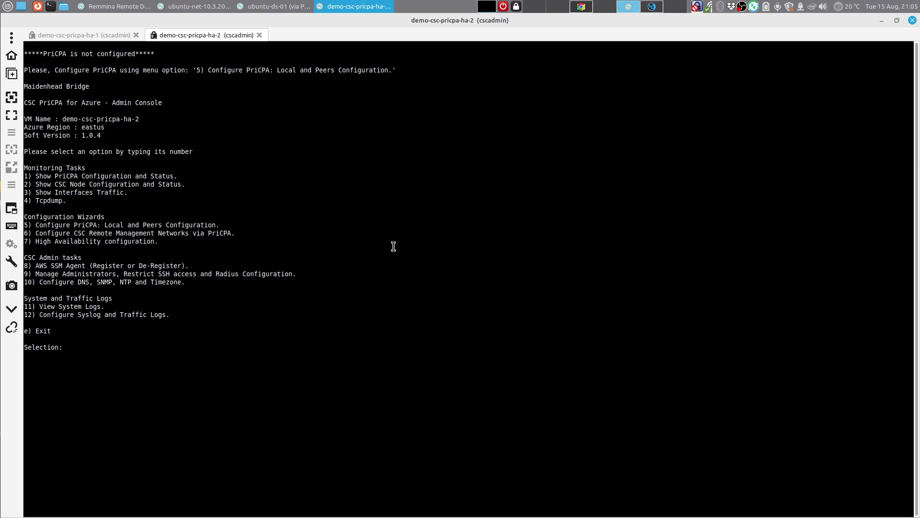
Step: Rerun the Graylog Private Access search, then show the 02- PriCPA Azure.drawio.pdf diagram
{"action": "left_click", "coordinate": [581, 10]}
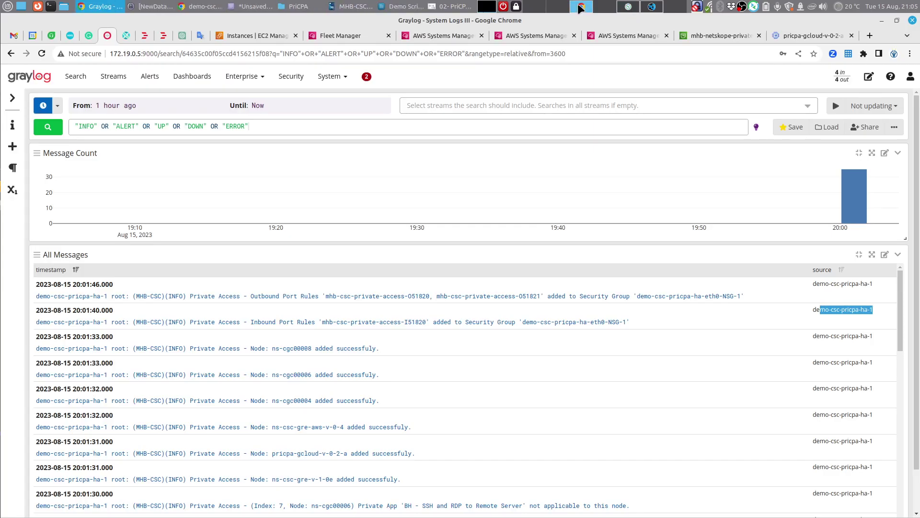
{"action": "left_click", "coordinate": [47, 127]}
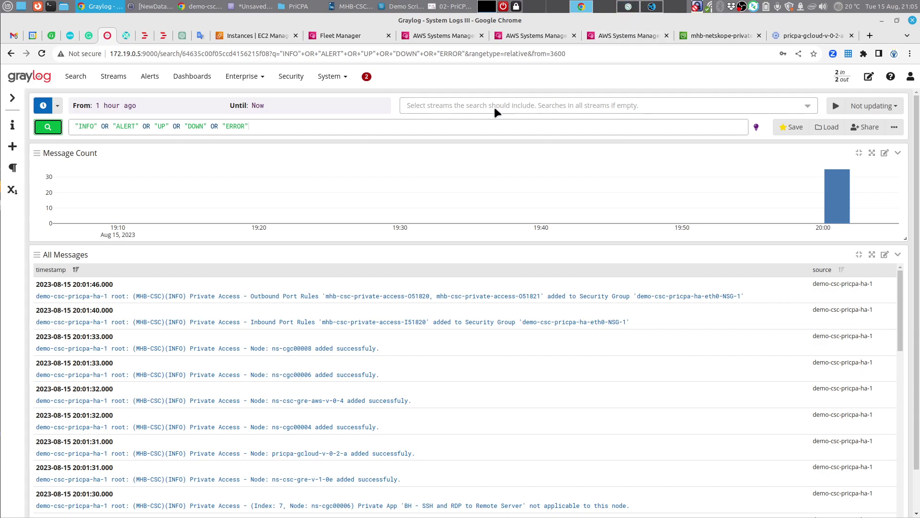
{"action": "left_click", "coordinate": [458, 7]}
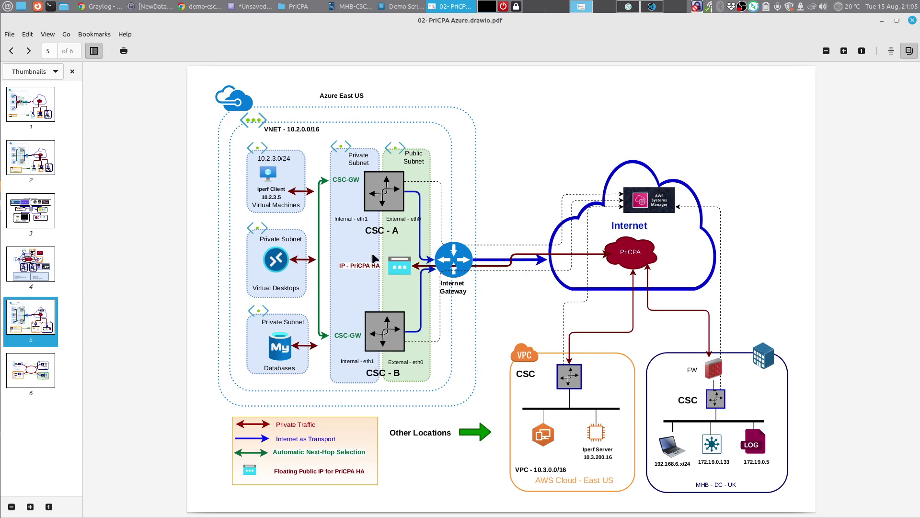
Step: Read step 9 (SSH via PriCPA) in Demo Script.odt, then return to configUserData-test-demo.json
{"action": "left_click", "coordinate": [405, 7]}
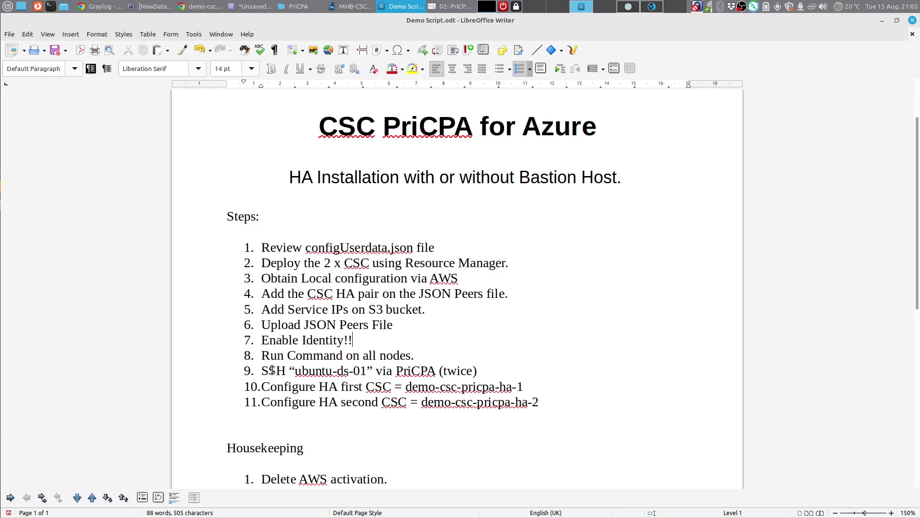
{"action": "left_click_drag", "start_coordinate": [478, 372], "coordinate": [261, 372]}
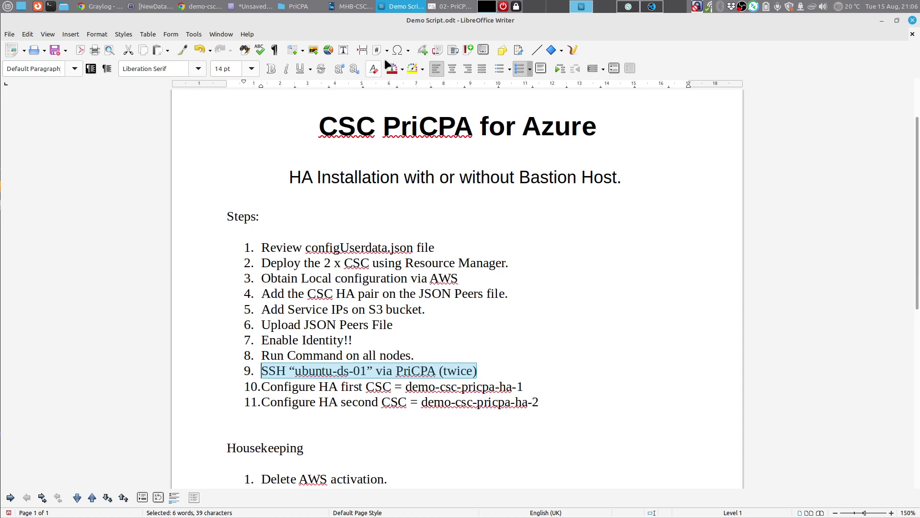
{"action": "left_click", "coordinate": [652, 7]}
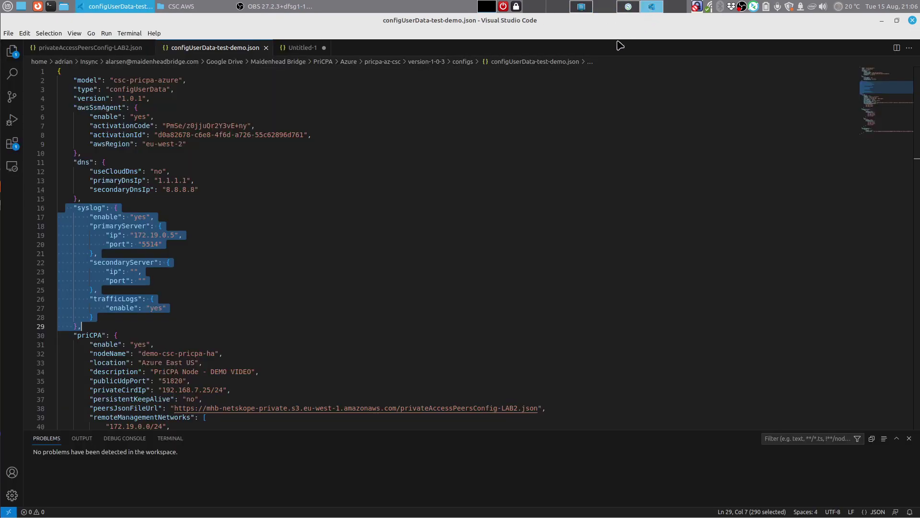
{"action": "left_click", "coordinate": [446, 198]}
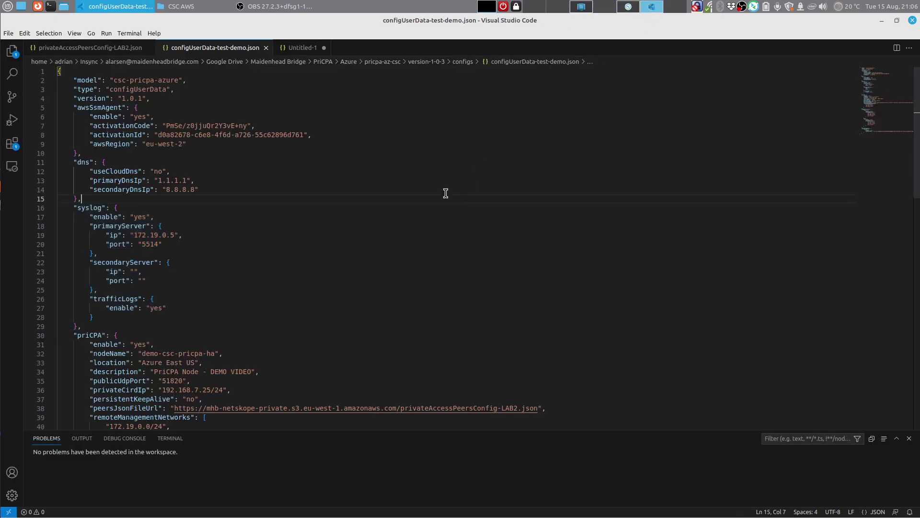
Step: Compare the ha-1 and ha-2 consoles, noting ha-2 reports PriCPA not configured
{"action": "left_click", "coordinate": [626, 6]}
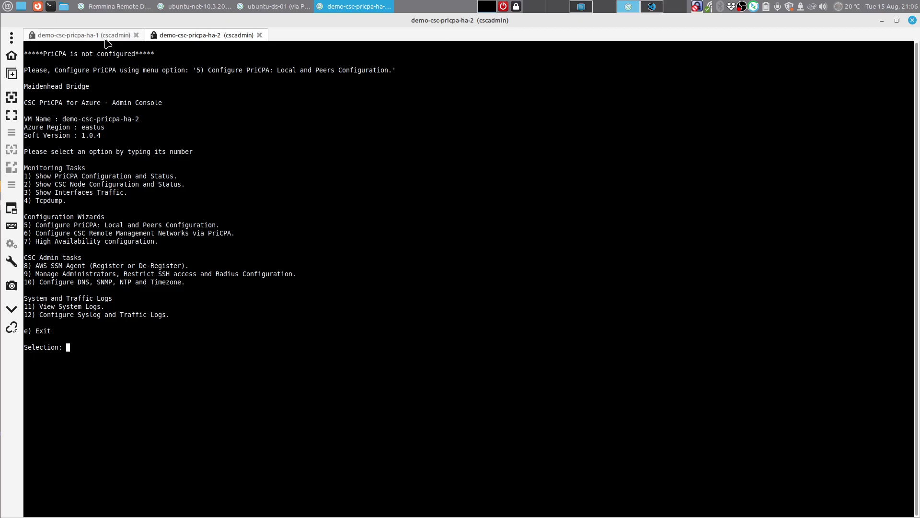
{"action": "mouse_move", "coordinate": [273, 7]}
{"action": "left_click", "coordinate": [68, 36]}
{"action": "left_click", "coordinate": [204, 36]}
{"action": "left_click_drag", "start_coordinate": [27, 55], "coordinate": [280, 73]}
{"action": "left_click", "coordinate": [276, 70]}
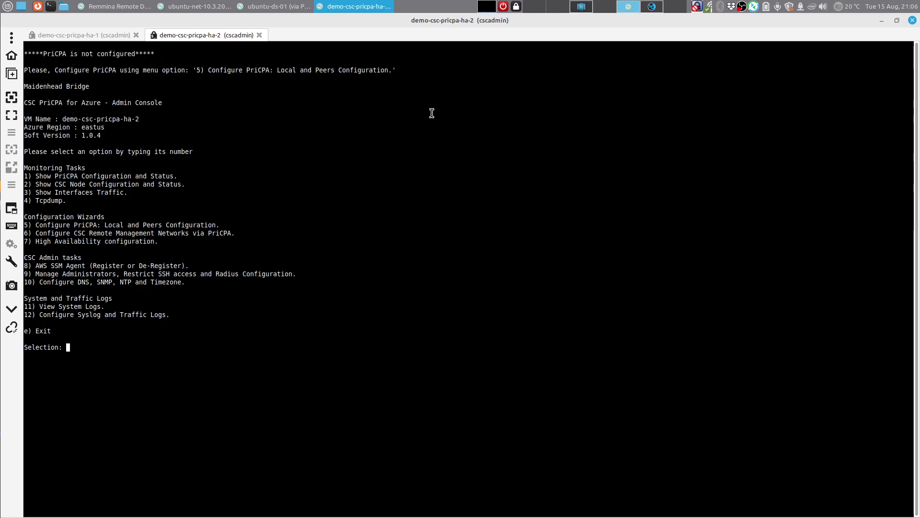
Step: Check the activationCode line and the first node's publicKey in Untitled-1, then note ha-2's option 5 hint
{"action": "left_click", "coordinate": [651, 7]}
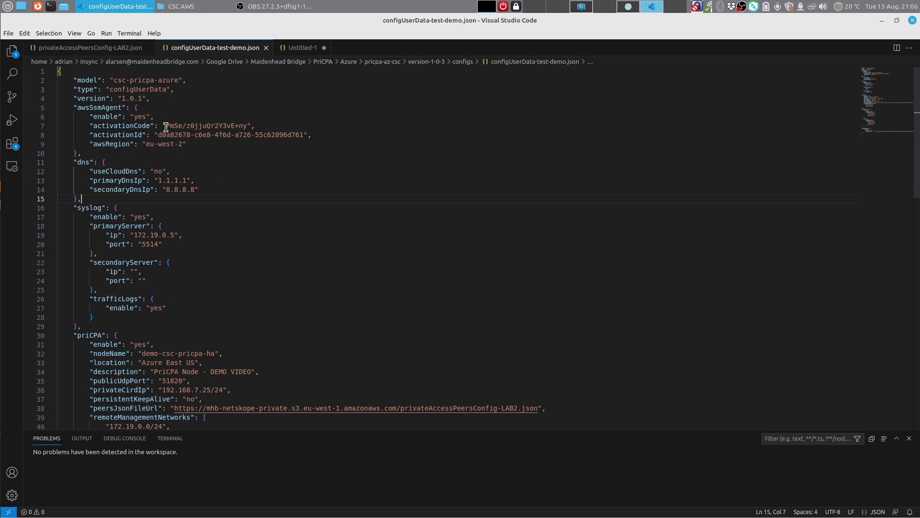
{"action": "left_click_drag", "start_coordinate": [89, 125], "coordinate": [256, 126]}
{"action": "left_click", "coordinate": [225, 179]}
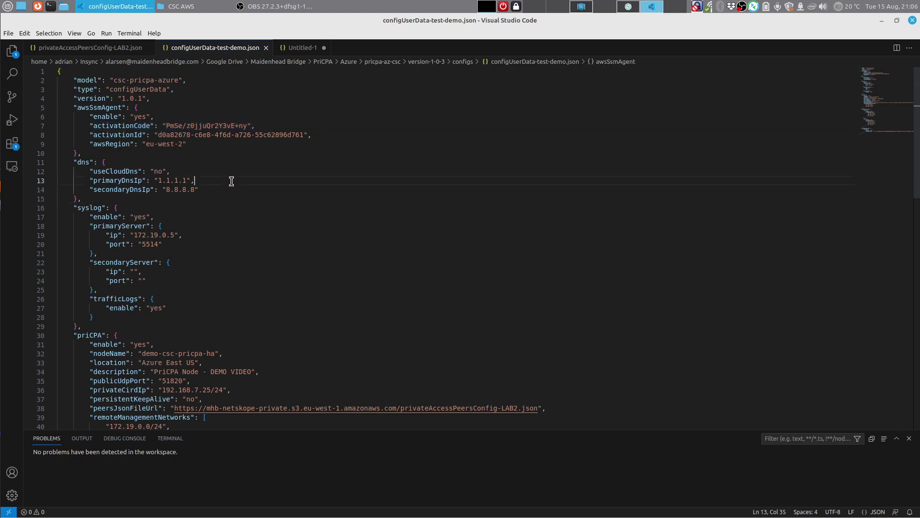
{"action": "left_click", "coordinate": [298, 48]}
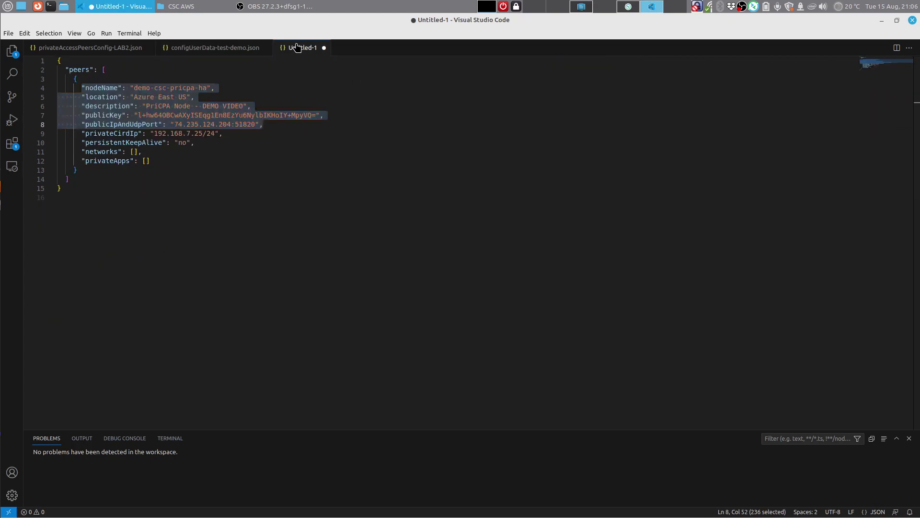
{"action": "left_click", "coordinate": [335, 107]}
{"action": "left_click_drag", "start_coordinate": [331, 115], "coordinate": [77, 115]}
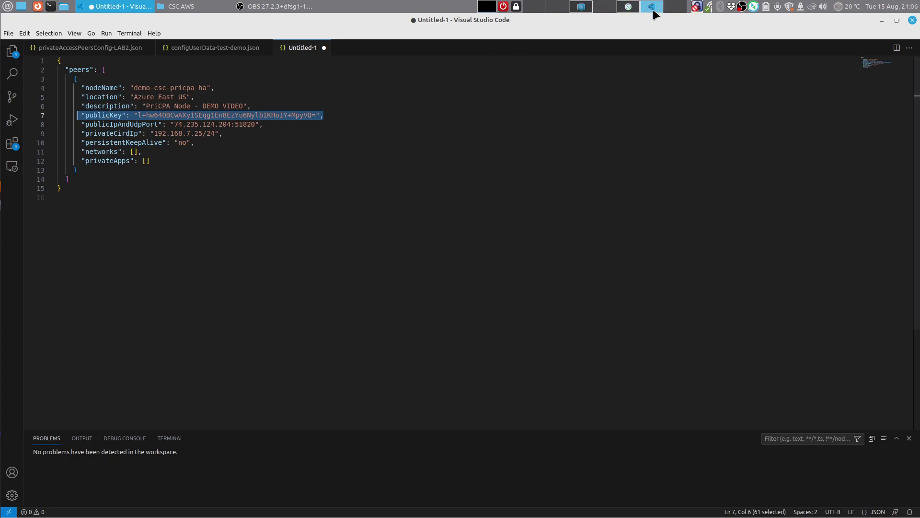
{"action": "left_click", "coordinate": [634, 7]}
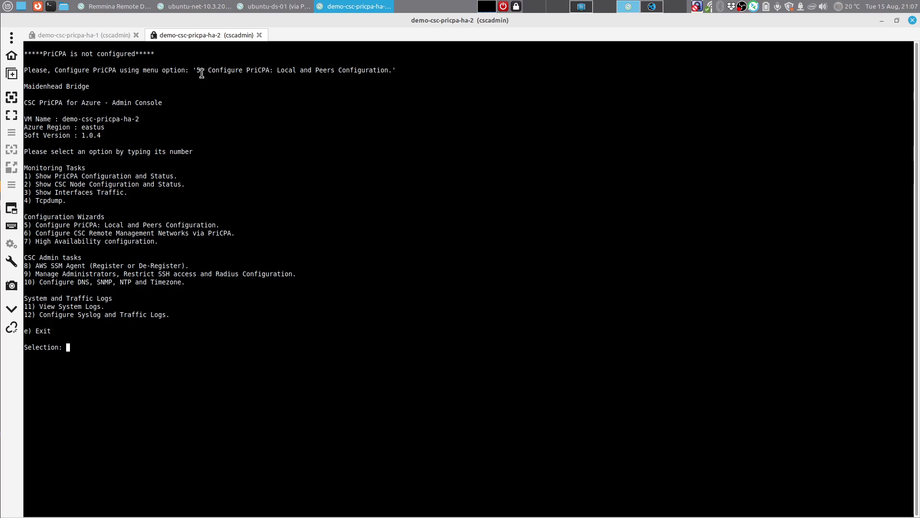
{"action": "left_click_drag", "start_coordinate": [192, 70], "coordinate": [372, 78]}
Step: On ha-2, start the Private Access wizard with option 5 and choose 1 to create the local configuration
{"action": "left_click", "coordinate": [372, 78]}
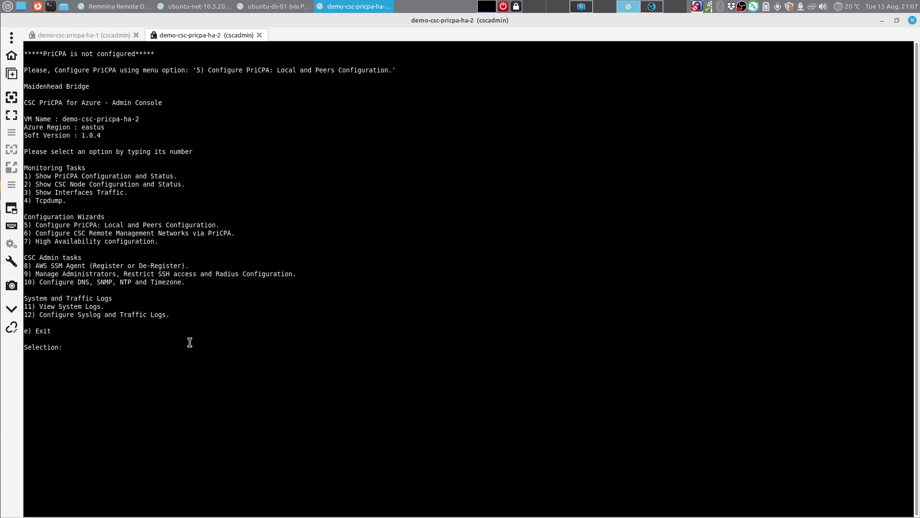
{"action": "type", "text": "5"}
{"action": "key", "text": "Return"}
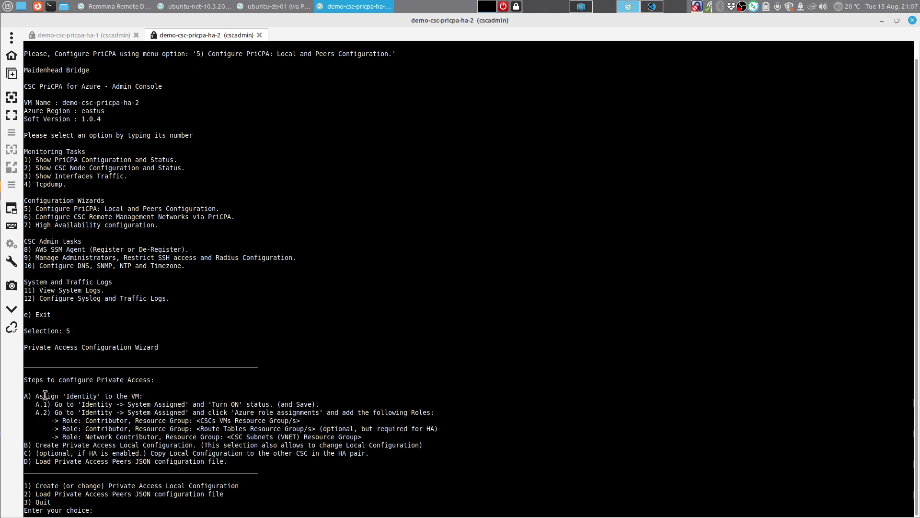
{"action": "left_click_drag", "start_coordinate": [33, 397], "coordinate": [181, 407]}
{"action": "type", "text": "1"}
{"action": "key", "text": "Return"}
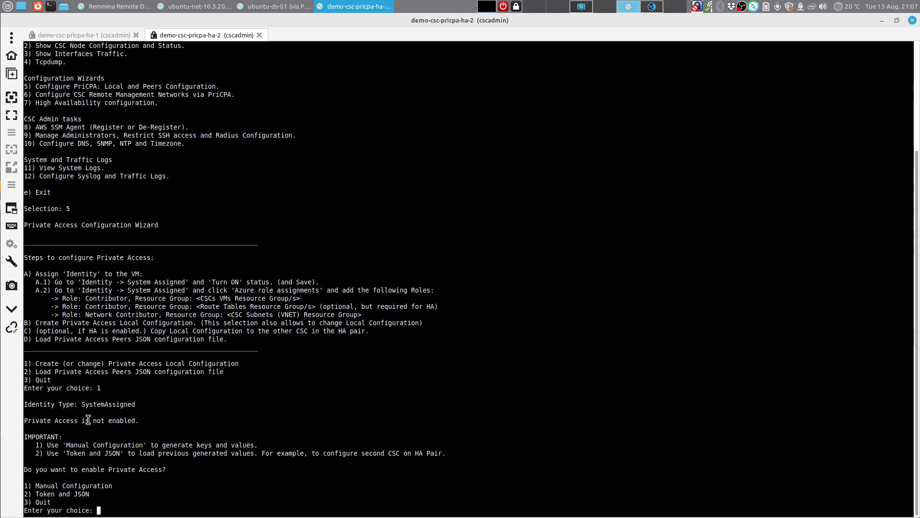
{"action": "left_click_drag", "start_coordinate": [142, 408], "coordinate": [29, 405]}
{"action": "left_click", "coordinate": [79, 408]}
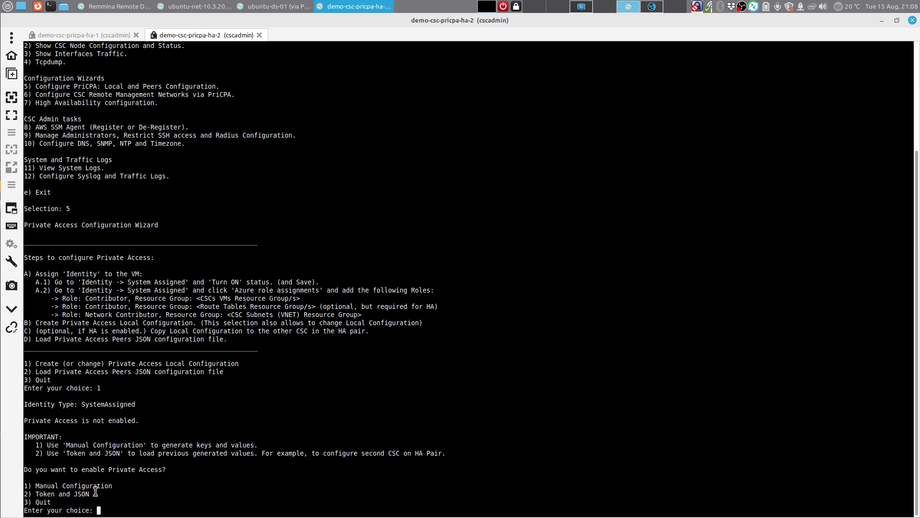
Step: On demo-csc-pricpa-ha-1, enter 1 then 3 to display its local configuration token and JSON
{"action": "left_click", "coordinate": [101, 36]}
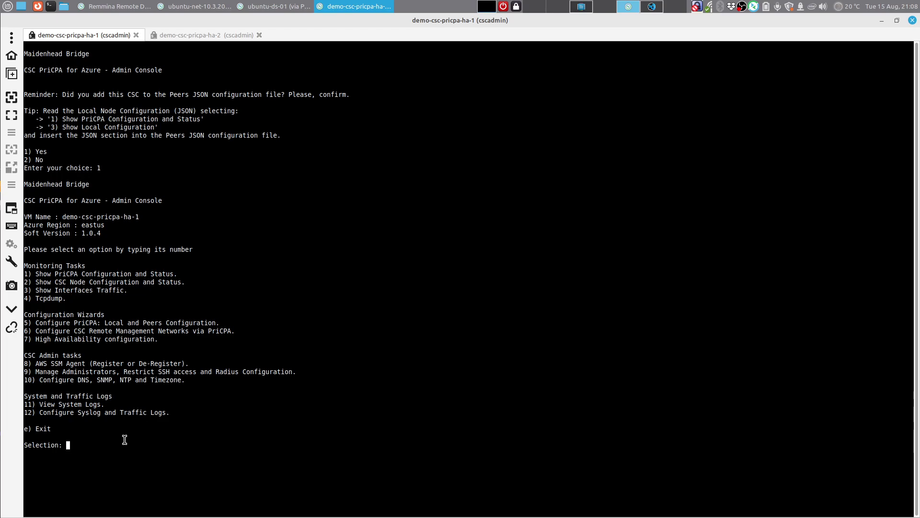
{"action": "type", "text": "1"}
{"action": "key", "text": "Return"}
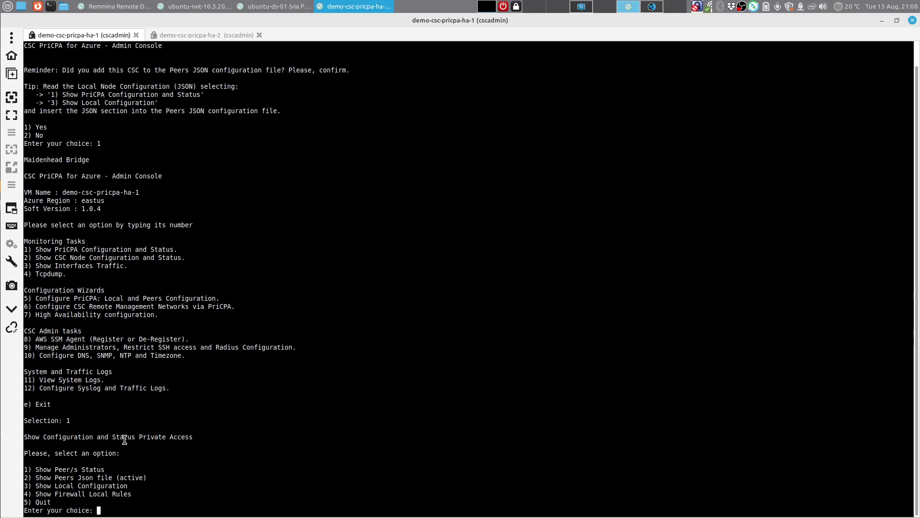
{"action": "type", "text": "3"}
{"action": "key", "text": "Return"}
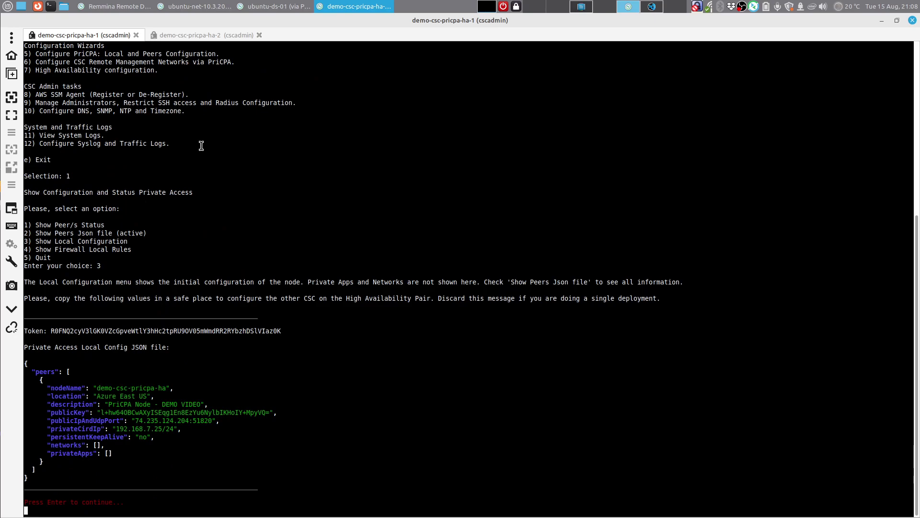
Step: On demo-csc-pricpa-ha-2, choose option 2 to enable Private Access from token and JSON
{"action": "left_click", "coordinate": [214, 37]}
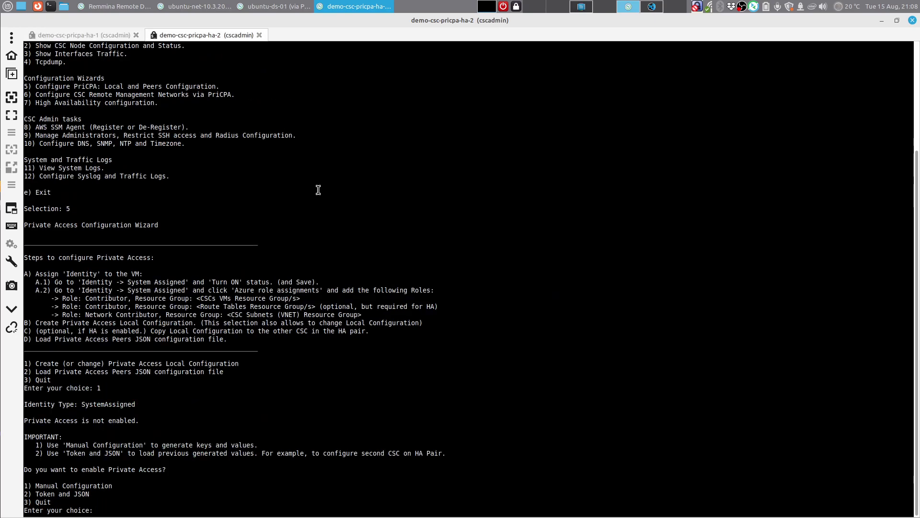
{"action": "type", "text": "2"}
{"action": "key", "text": "Return"}
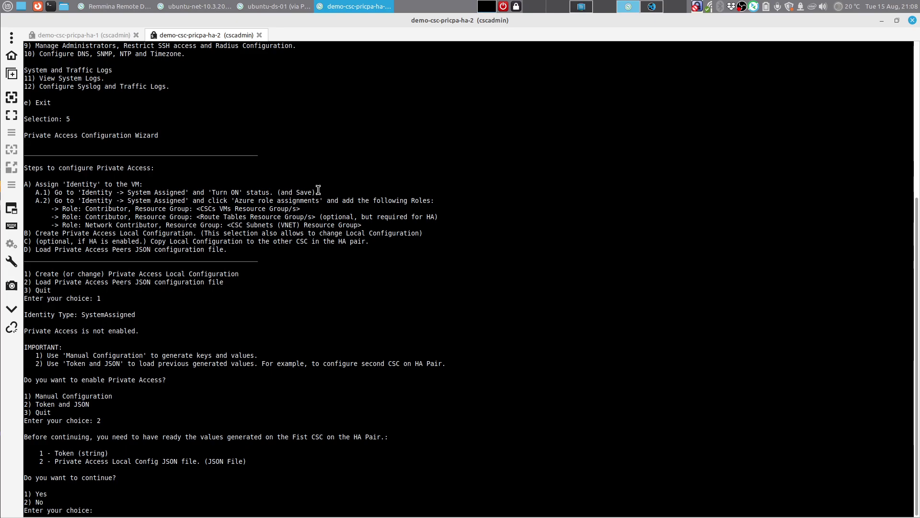
Step: Confirm continuing on ha-2, then copy ha-1's token and paste it at ha-2's token prompt
{"action": "type", "text": "1"}
{"action": "key", "text": "Return"}
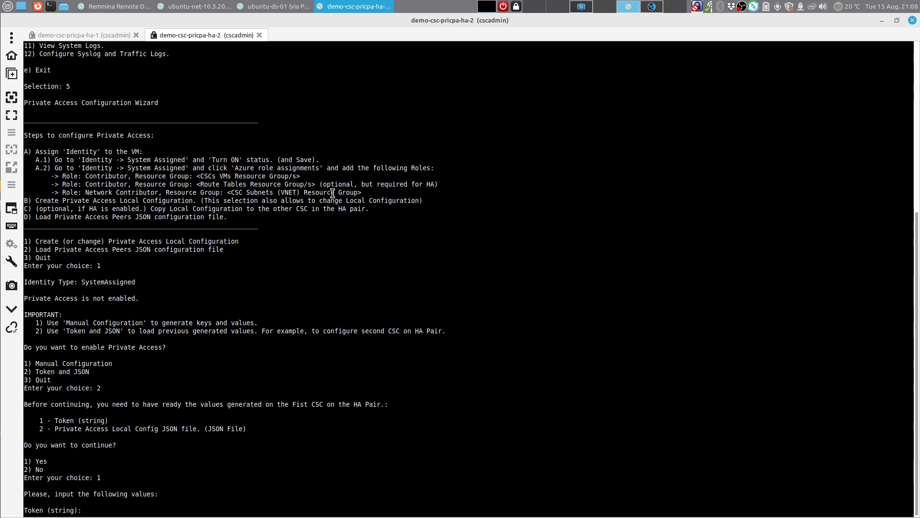
{"action": "left_click", "coordinate": [115, 38]}
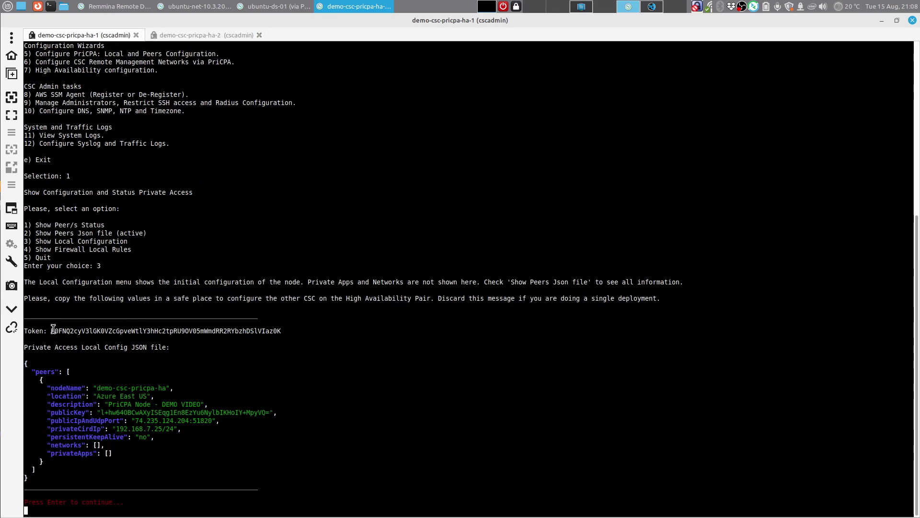
{"action": "left_click_drag", "start_coordinate": [52, 329], "coordinate": [280, 329]}
{"action": "right_click", "coordinate": [275, 329]}
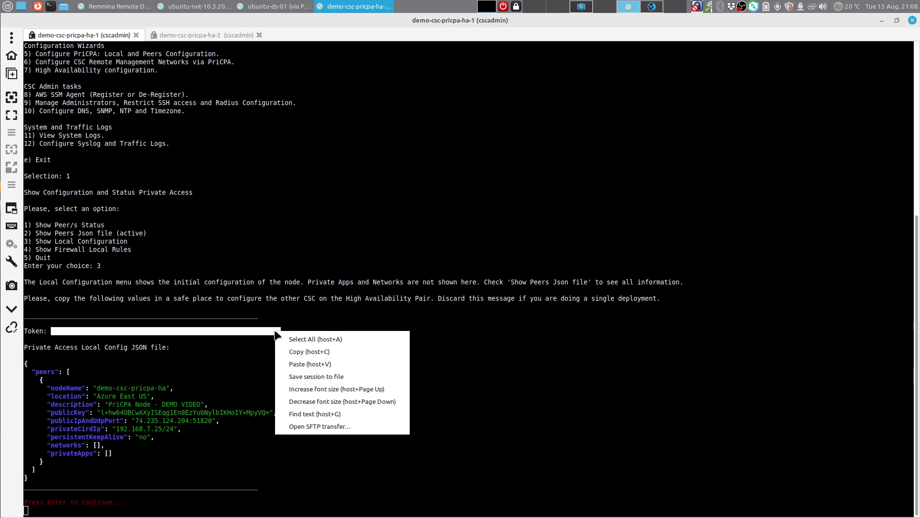
{"action": "left_click", "coordinate": [296, 350]}
{"action": "left_click", "coordinate": [197, 35]}
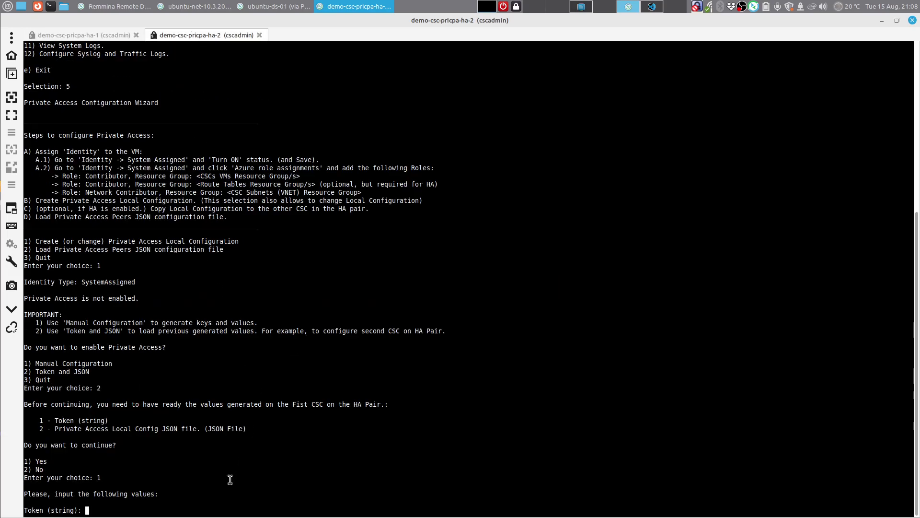
{"action": "right_click", "coordinate": [223, 504]}
{"action": "left_click", "coordinate": [259, 431]}
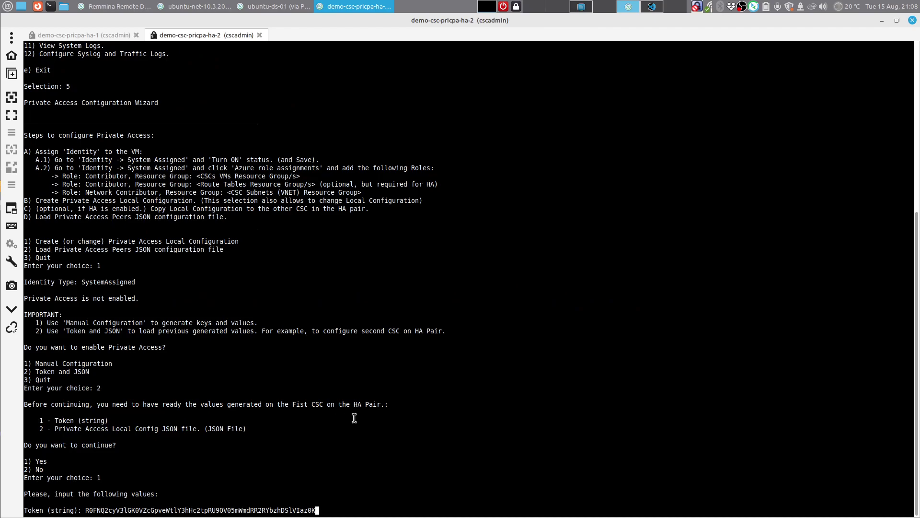
{"action": "key", "text": "Return"}
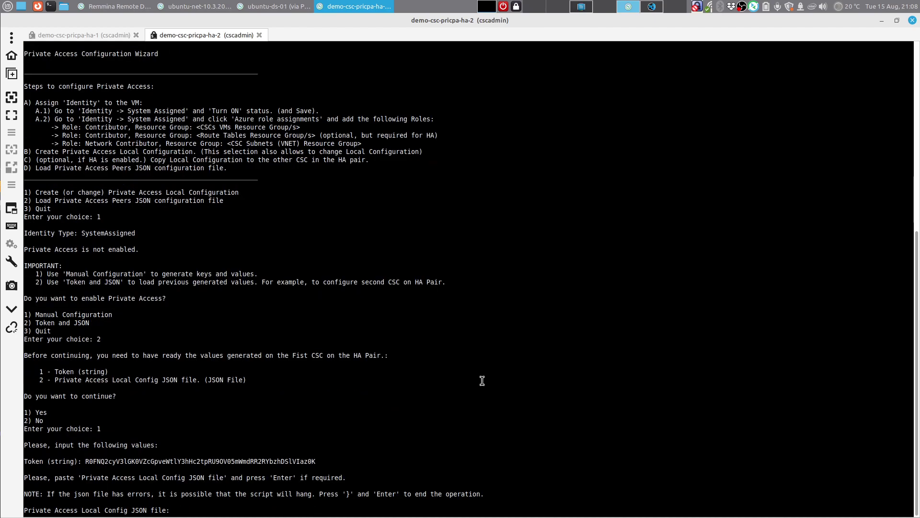
Step: Copy ha-1's local config JSON into ha-2's JSON prompt and apply the imported values
{"action": "left_click", "coordinate": [62, 37]}
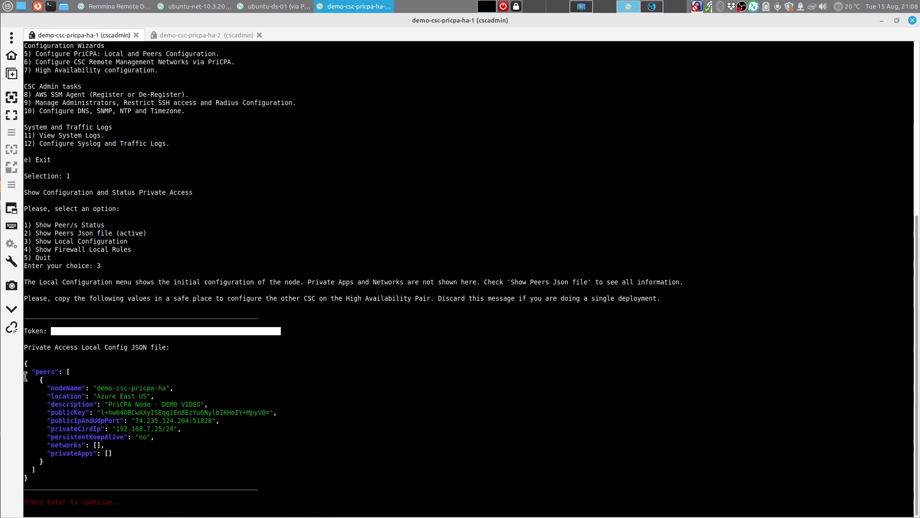
{"action": "left_click_drag", "start_coordinate": [25, 367], "coordinate": [42, 477]}
{"action": "right_click", "coordinate": [114, 424]}
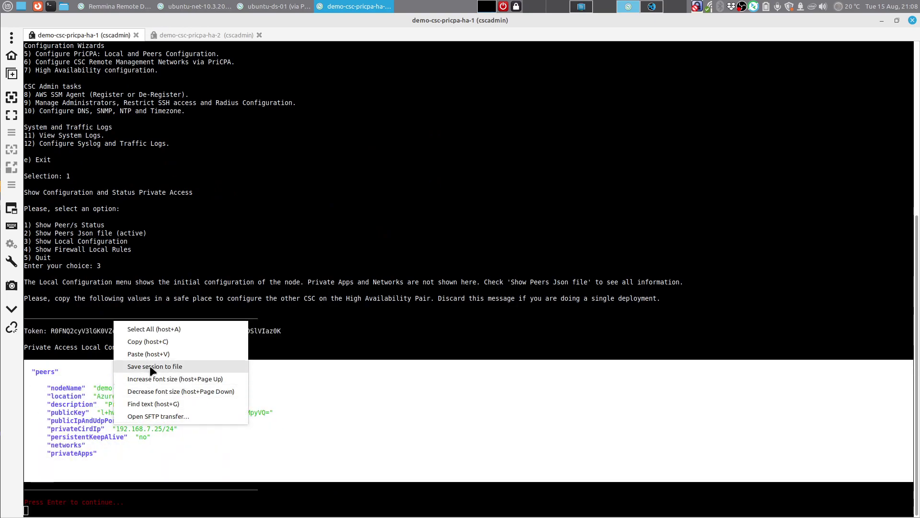
{"action": "left_click", "coordinate": [153, 343]}
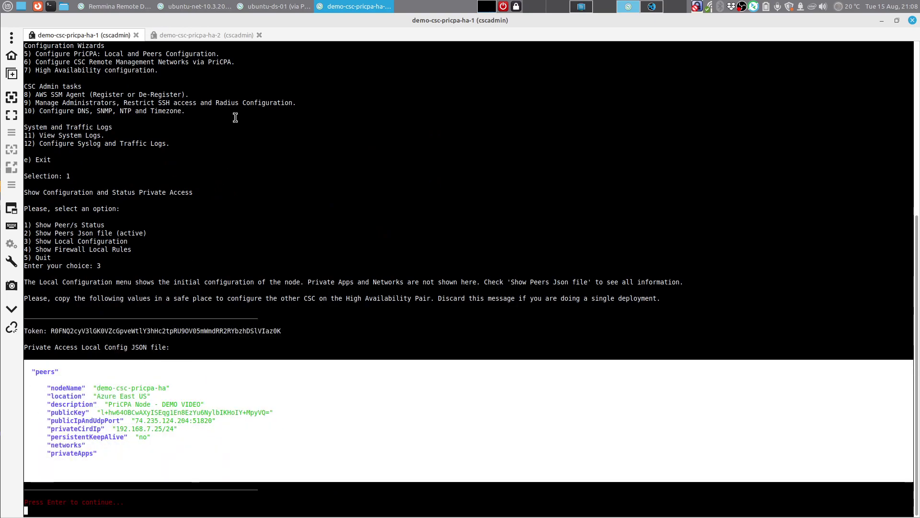
{"action": "left_click", "coordinate": [222, 39]}
{"action": "right_click", "coordinate": [198, 509]}
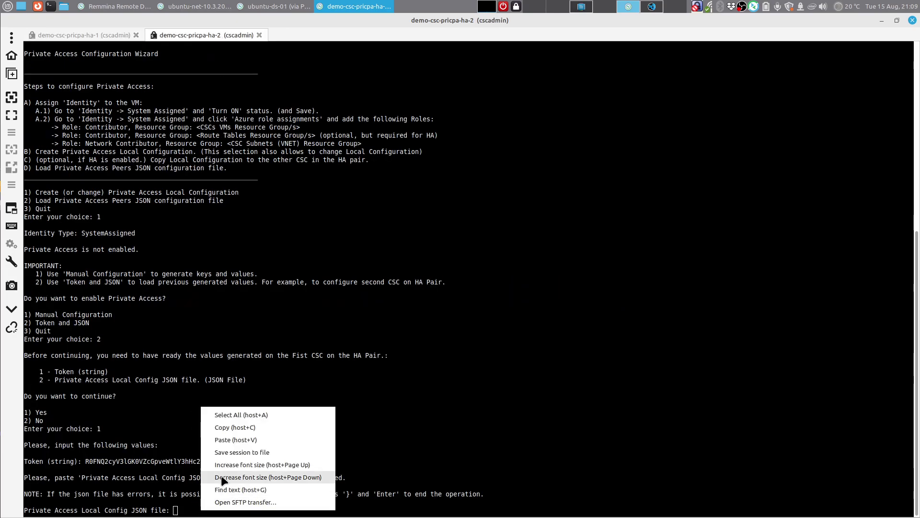
{"action": "left_click", "coordinate": [244, 436]}
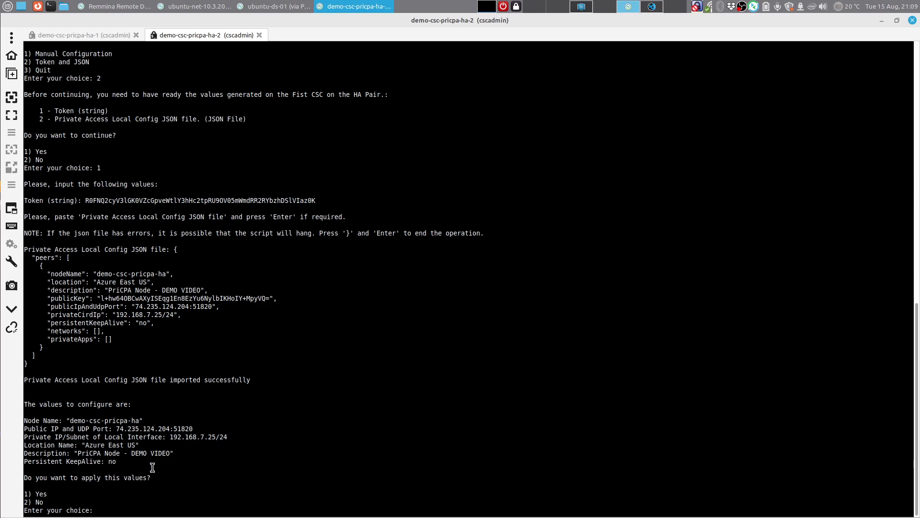
{"action": "key", "text": "Return"}
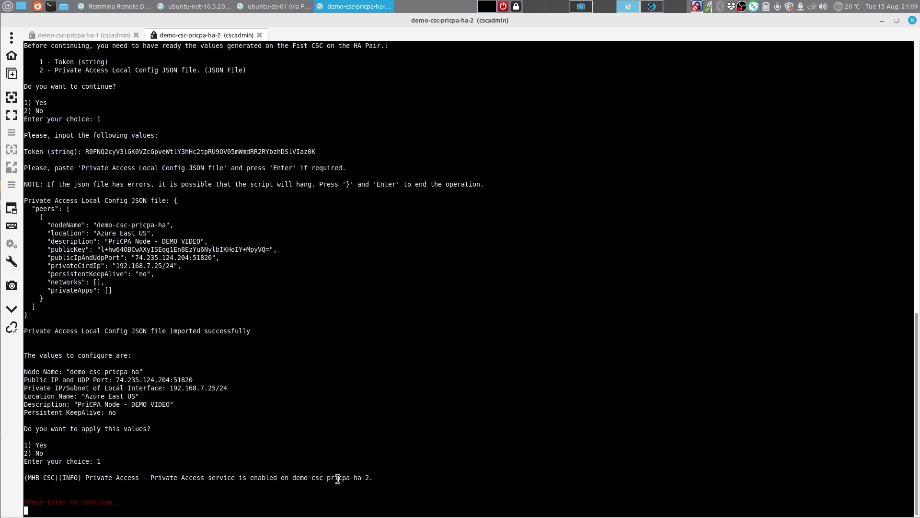
{"action": "key", "text": "Return"}
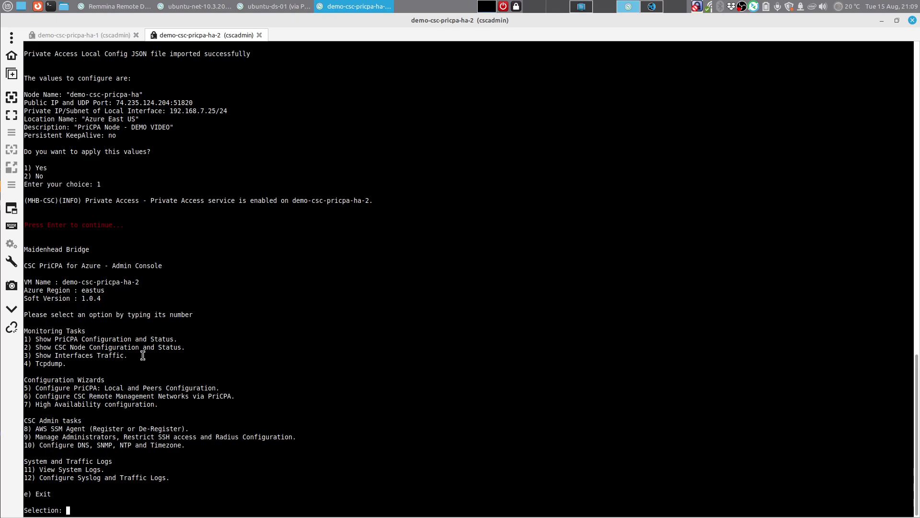
Step: Return ha-1 to its main menu and enter 7 to launch High Availability configuration
{"action": "left_click", "coordinate": [87, 40]}
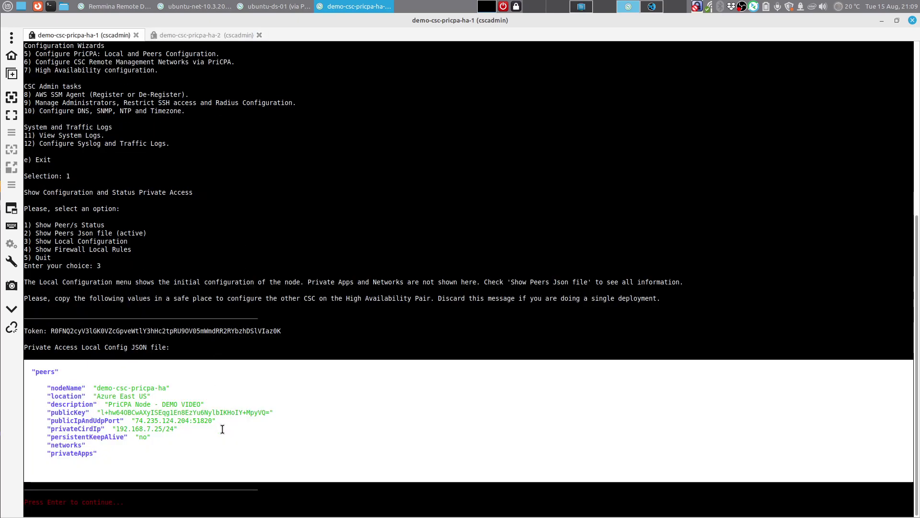
{"action": "key", "text": "Return"}
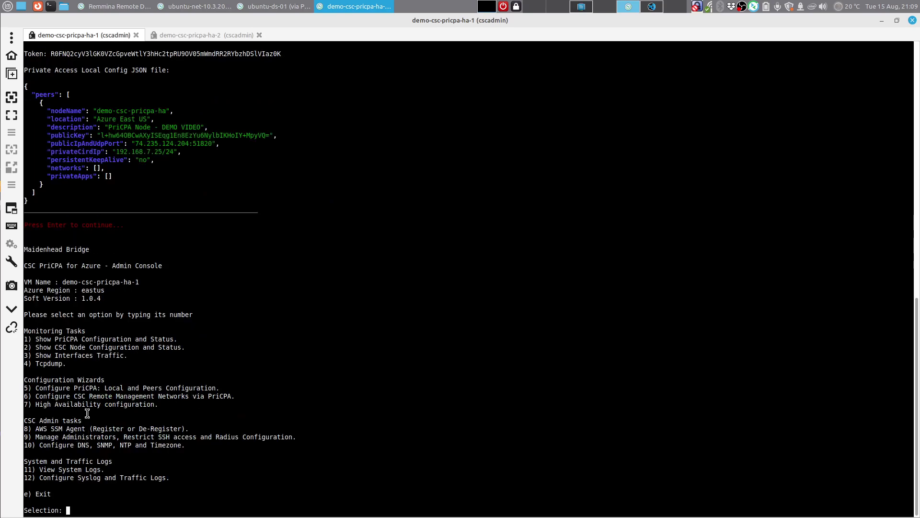
{"action": "type", "text": "7"}
{"action": "key", "text": "Return"}
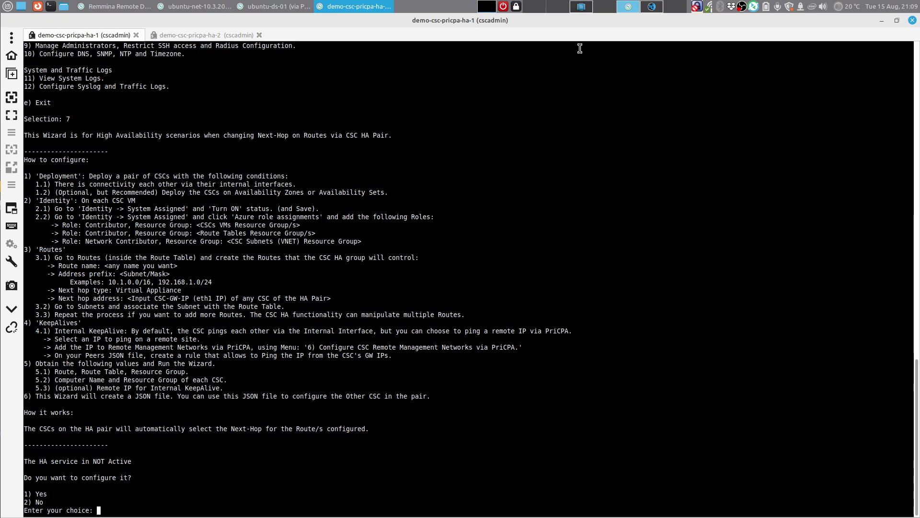
Step: Refresh Servers-Route-Table in the Azure portal, review its routes, then compare with the '01-Route Tables' notes
{"action": "left_click", "coordinate": [577, 7]}
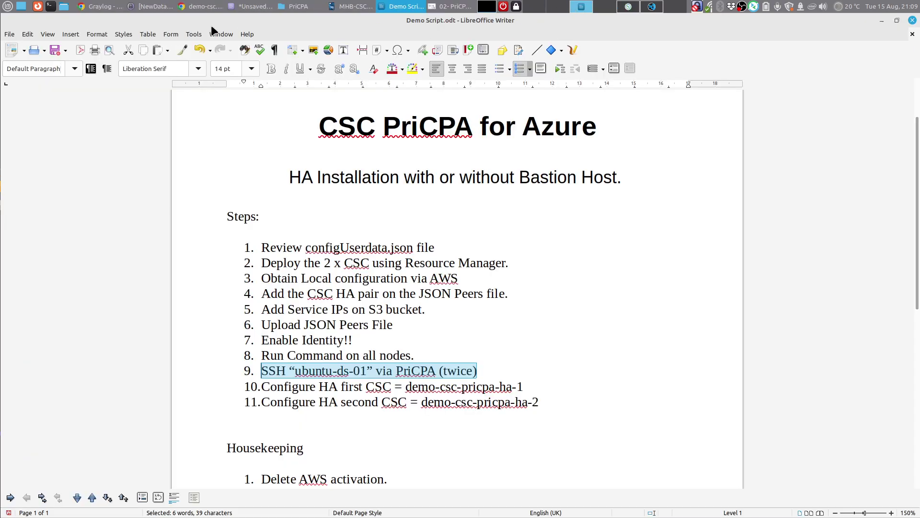
{"action": "left_click", "coordinate": [201, 6]}
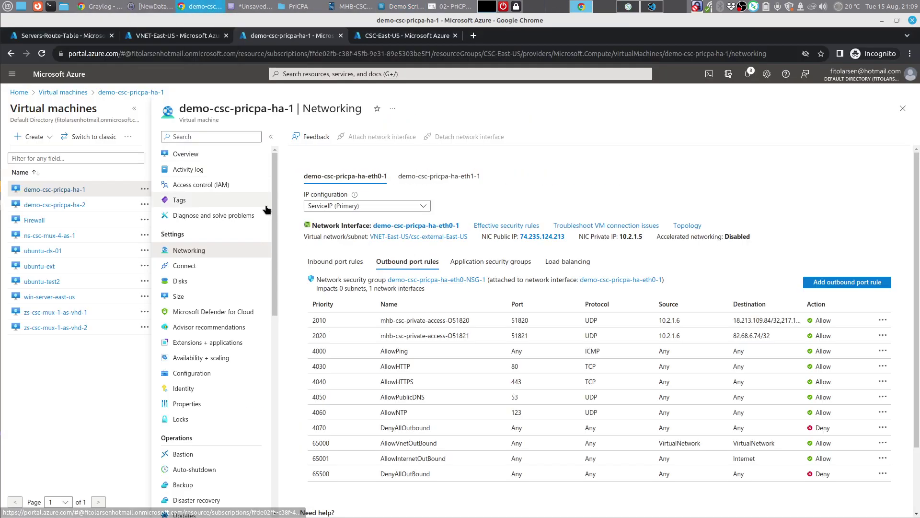
{"action": "left_click", "coordinate": [66, 36]}
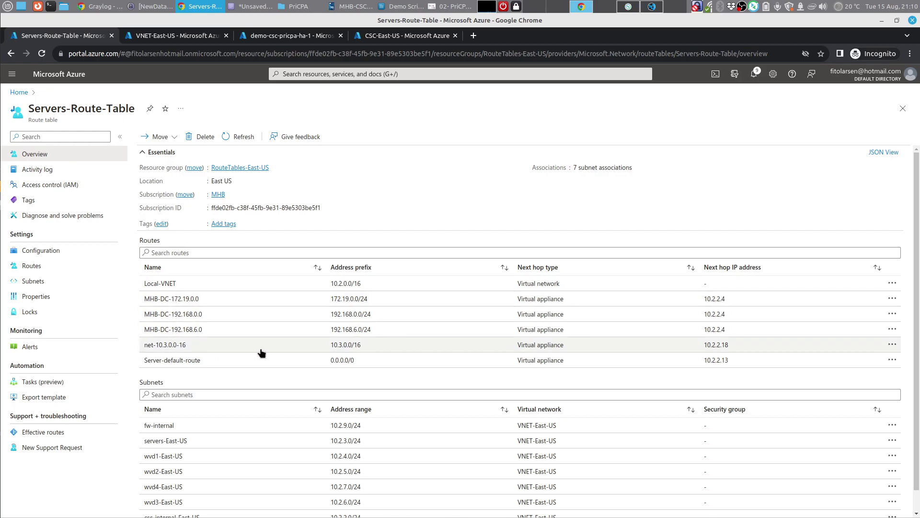
{"action": "left_click", "coordinate": [227, 135]}
{"action": "left_click", "coordinate": [33, 267]}
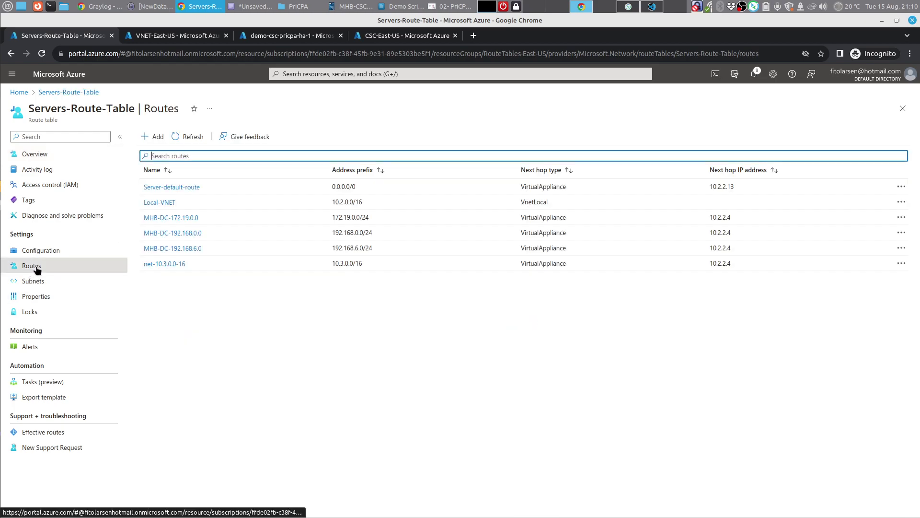
{"action": "left_click", "coordinate": [191, 136]}
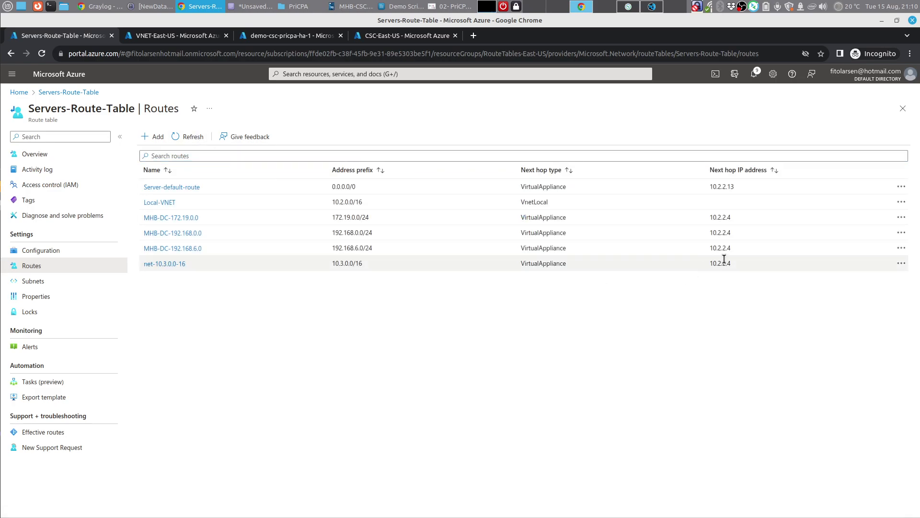
{"action": "left_click", "coordinate": [45, 155]}
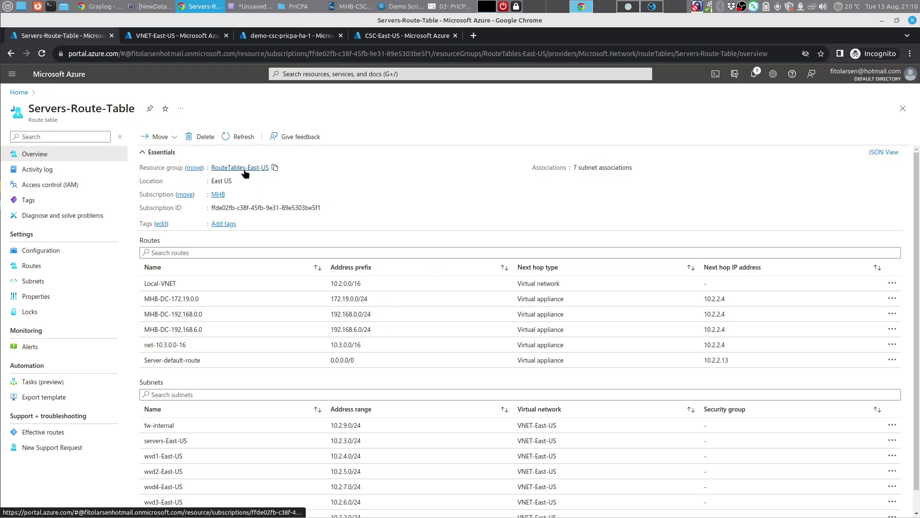
{"action": "left_click", "coordinate": [249, 7]}
Step: Show the 01-Route Tables notes and highlight Servers-Route-Table and its resource group RouteTables-East-US
{"action": "left_click", "coordinate": [130, 70]}
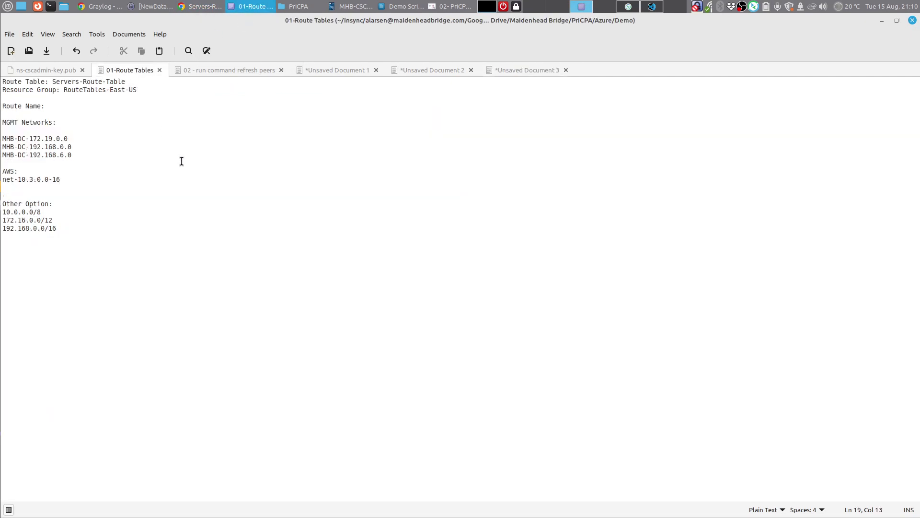
{"action": "left_click_drag", "start_coordinate": [55, 82], "coordinate": [125, 82]}
{"action": "left_click_drag", "start_coordinate": [63, 90], "coordinate": [135, 92]}
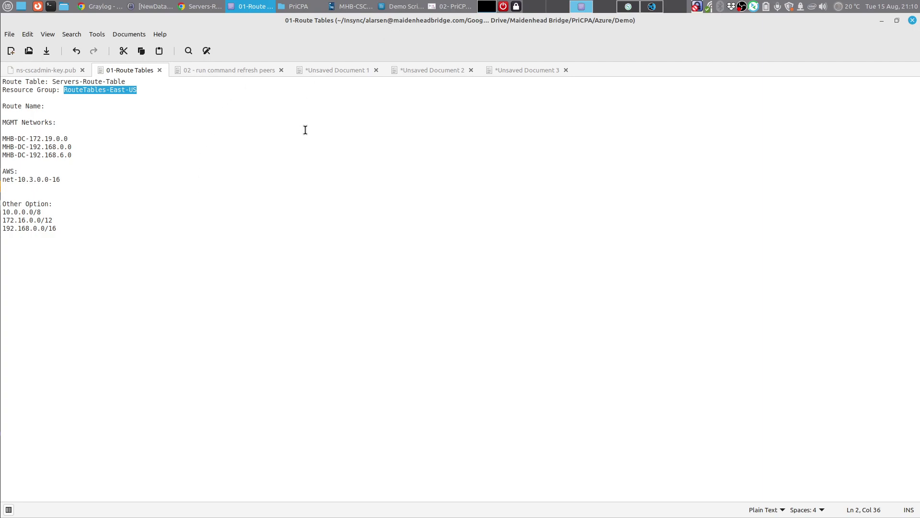
Step: Bring the demo-csc-pricpa-ha-1 SSH console, where the HA wizard awaits, in front of the notes
{"action": "mouse_move", "coordinate": [200, 10]}
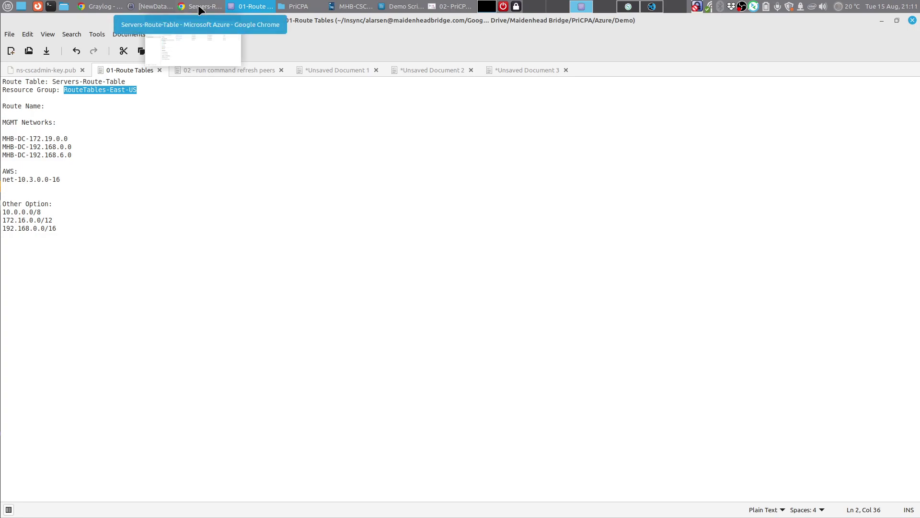
{"action": "left_click", "coordinate": [625, 7]}
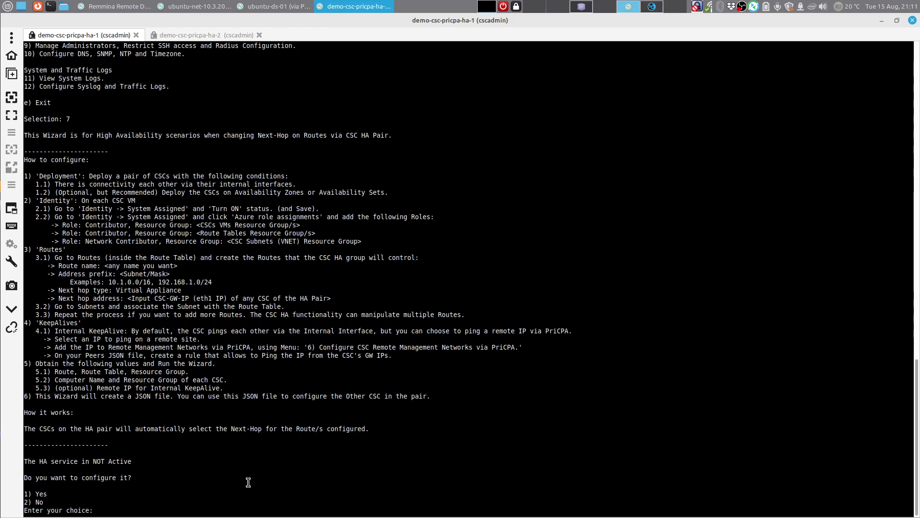
Step: Start the HA wizard in manual mode and enter route name MHB-DC-172.19.0.0 from the notes
{"action": "key", "text": "Return"}
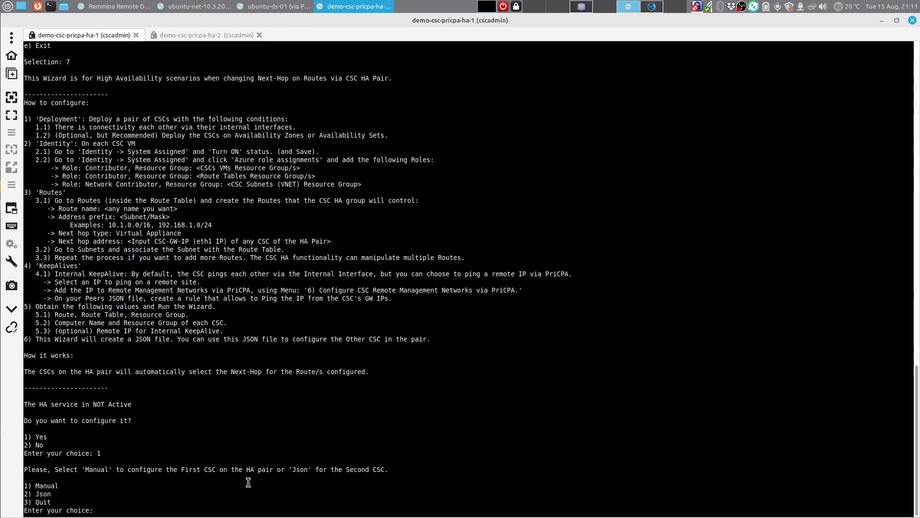
{"action": "type", "text": "1"}
{"action": "key", "text": "Return"}
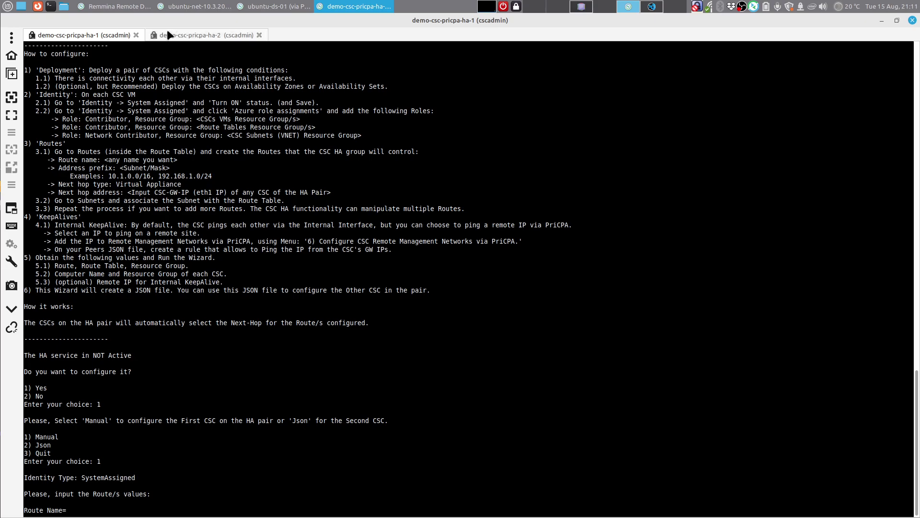
{"action": "left_click", "coordinate": [562, 9]}
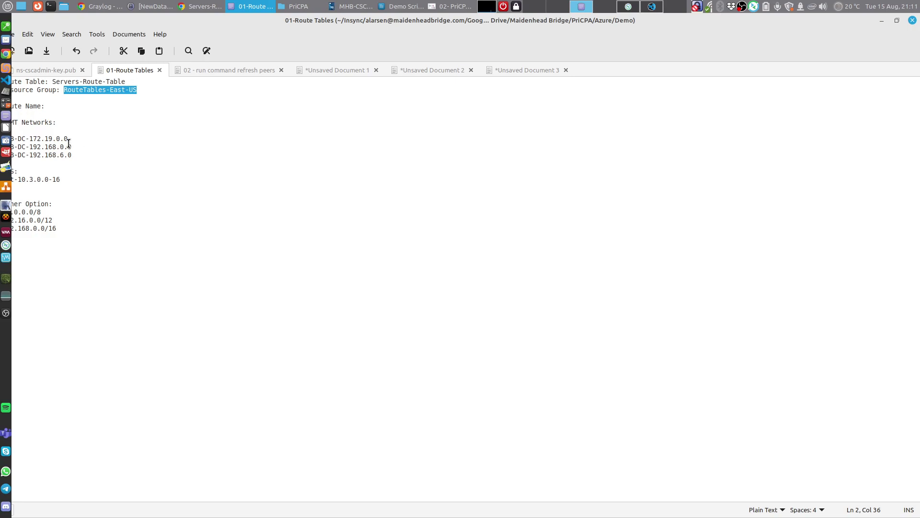
{"action": "left_click_drag", "start_coordinate": [68, 138], "coordinate": [2, 139]}
{"action": "right_click", "coordinate": [19, 137]}
{"action": "left_click", "coordinate": [58, 183]}
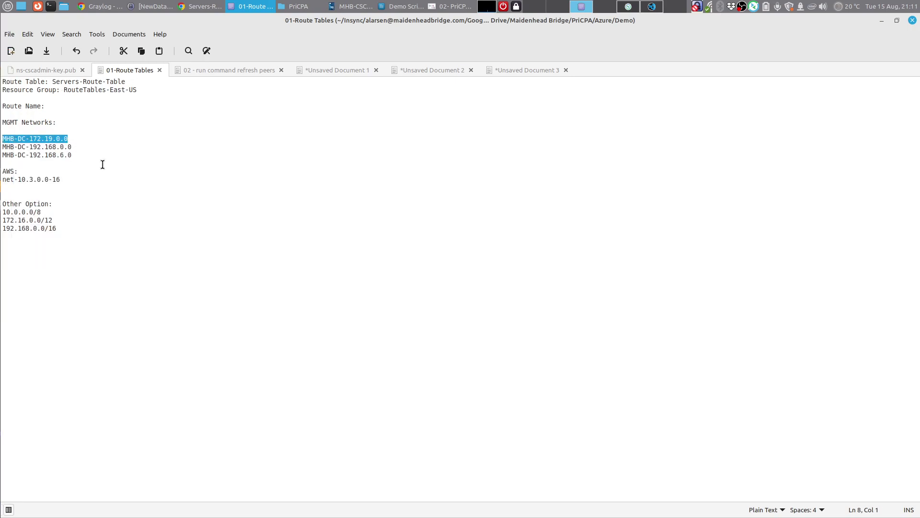
{"action": "left_click", "coordinate": [635, 7]}
{"action": "right_click", "coordinate": [202, 500]}
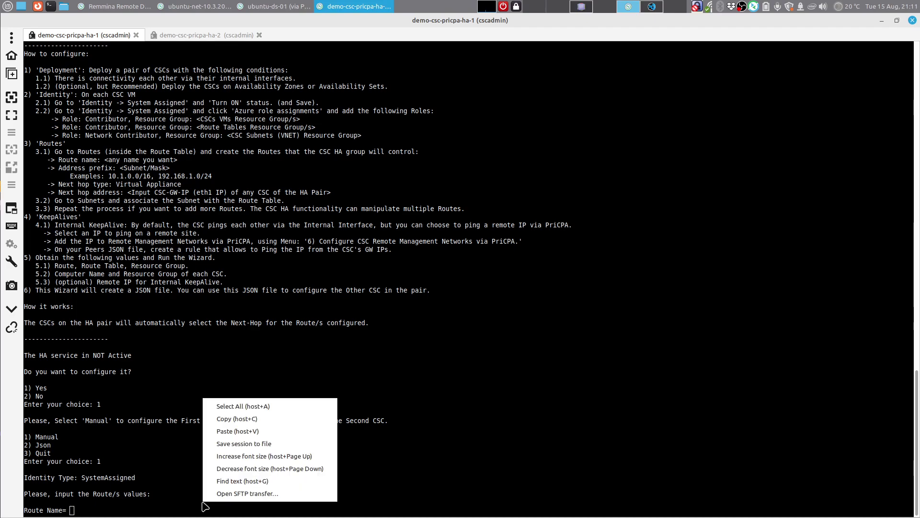
{"action": "left_click", "coordinate": [229, 430]}
{"action": "key", "text": "Return"}
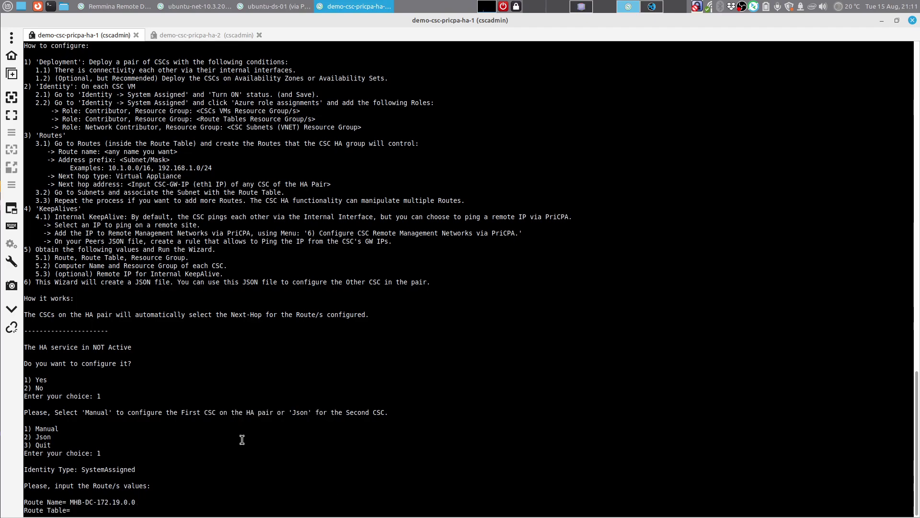
Step: Enter Servers-Route-Table, copied from the notes, as the first route's table
{"action": "left_click", "coordinate": [582, 6]}
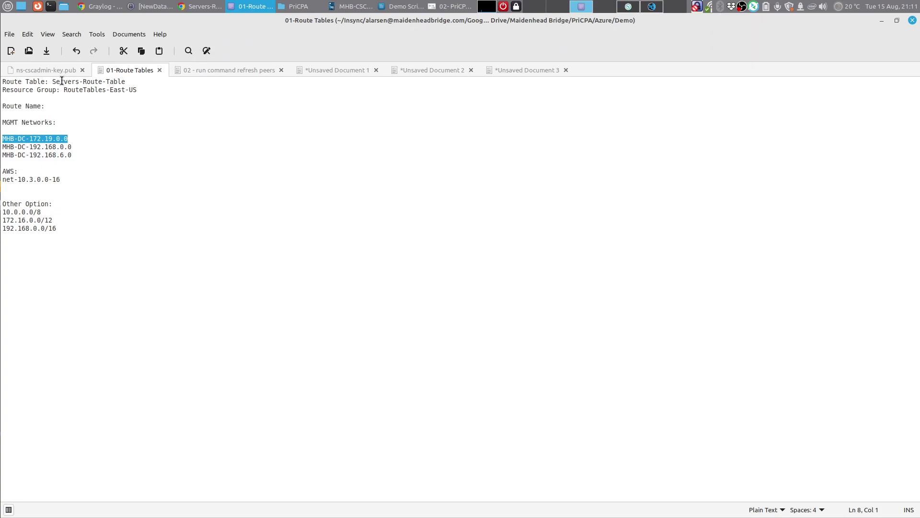
{"action": "mouse_move", "coordinate": [52, 81]}
{"action": "left_mouse_down"}
{"action": "mouse_move", "coordinate": [124, 83]}
{"action": "mouse_move", "coordinate": [49, 82]}
{"action": "left_mouse_up"}
{"action": "right_click", "coordinate": [119, 82]}
{"action": "left_click", "coordinate": [125, 81]}
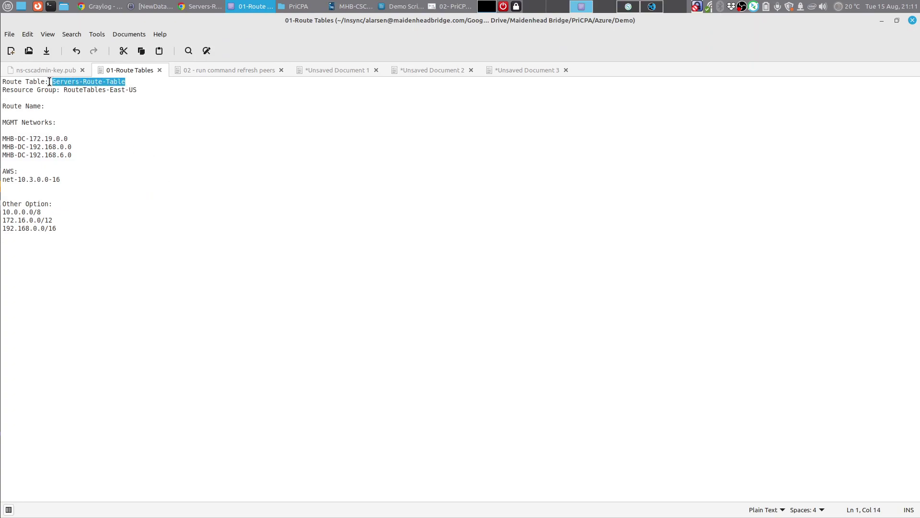
{"action": "right_click", "coordinate": [57, 82]}
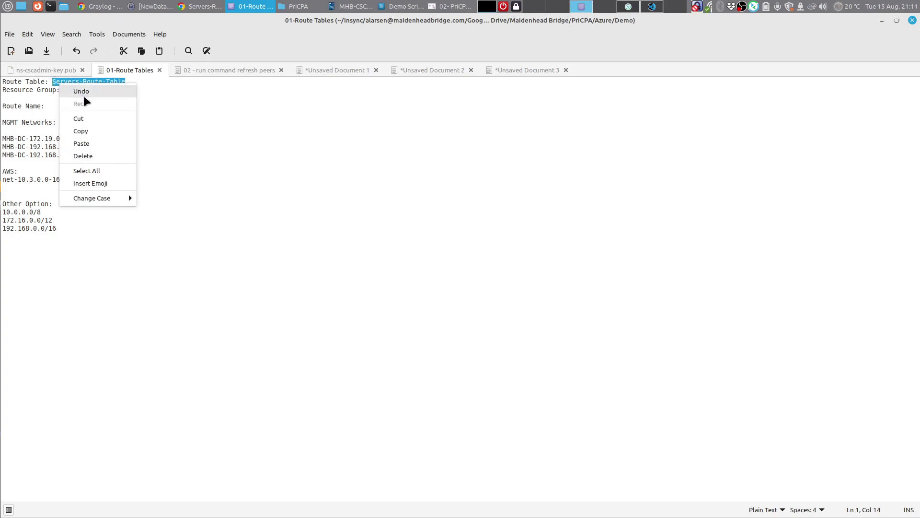
{"action": "left_click", "coordinate": [96, 130]}
{"action": "left_click", "coordinate": [629, 9]}
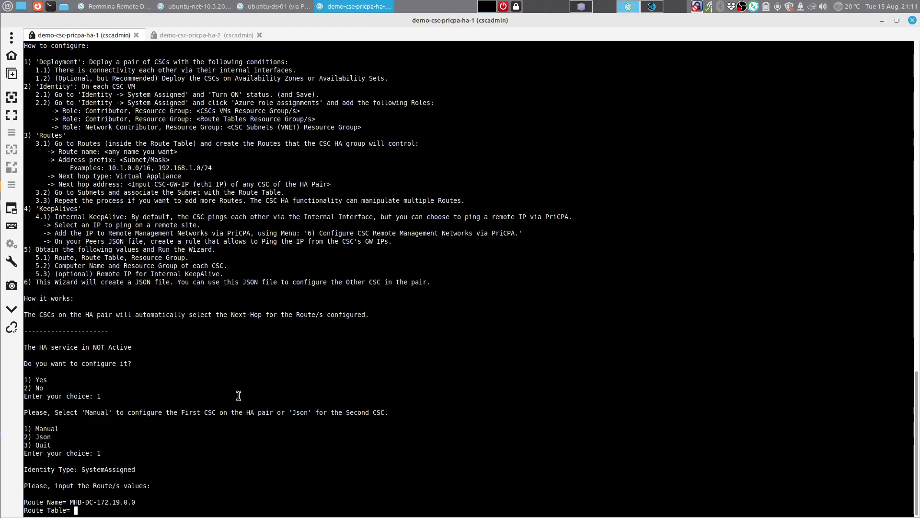
{"action": "right_click", "coordinate": [216, 498]}
{"action": "left_click", "coordinate": [236, 427]}
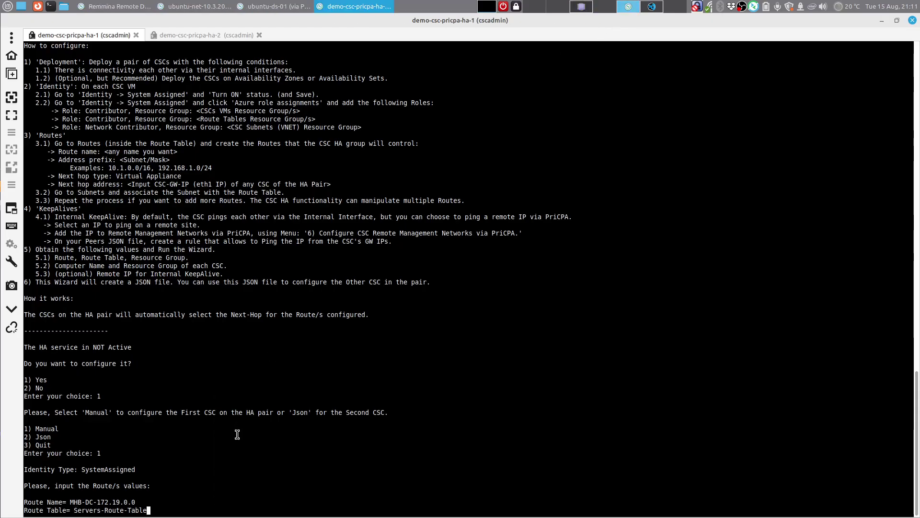
{"action": "key", "text": "Return"}
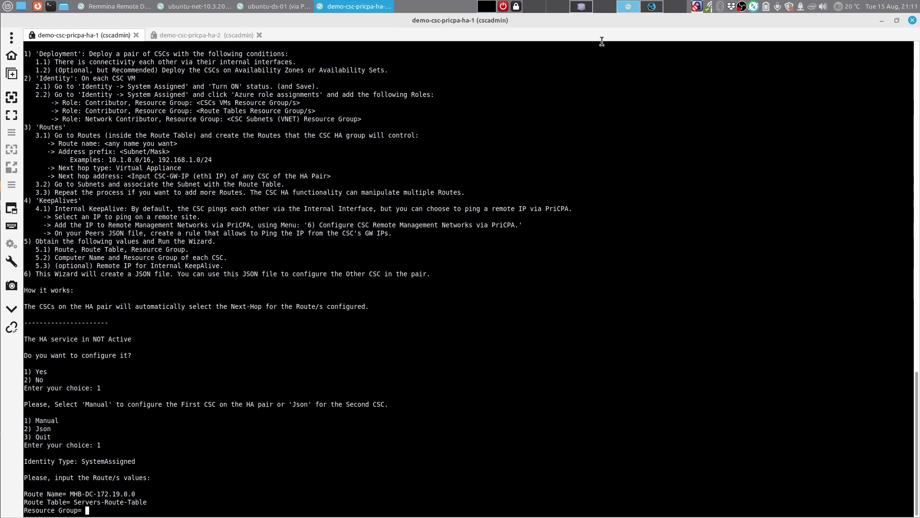
Step: Enter resource group RouteTables-East-US from the notes and answer y to add another route
{"action": "left_click", "coordinate": [581, 6]}
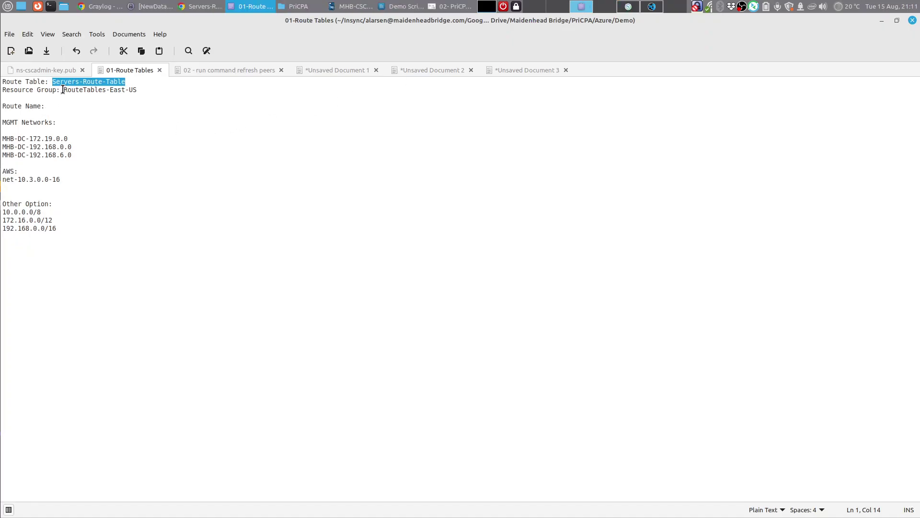
{"action": "left_click_drag", "start_coordinate": [63, 90], "coordinate": [137, 89]}
{"action": "right_click", "coordinate": [135, 90]}
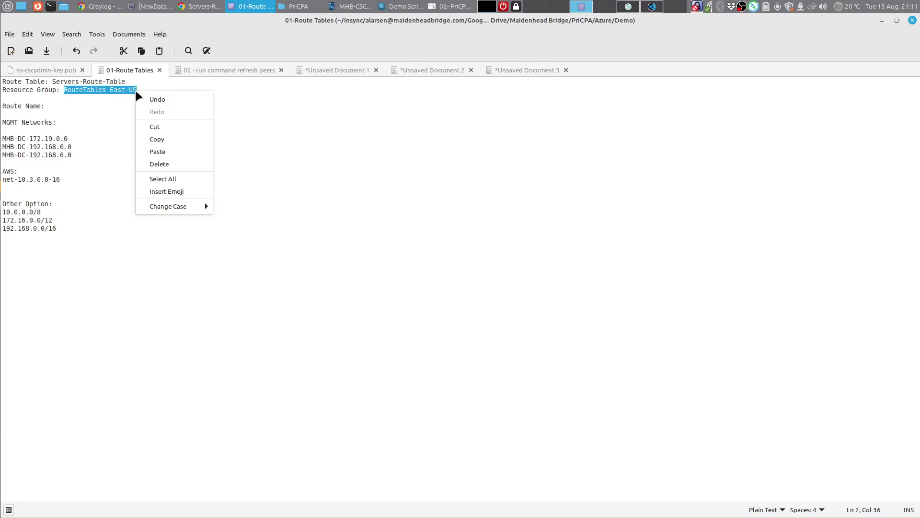
{"action": "left_click", "coordinate": [157, 139]}
{"action": "left_click", "coordinate": [645, 6]}
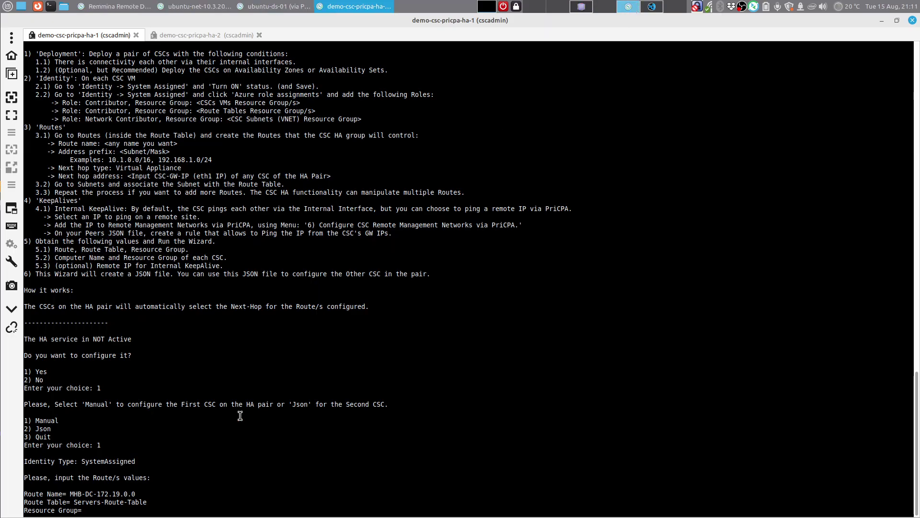
{"action": "right_click", "coordinate": [211, 500]}
{"action": "left_click", "coordinate": [248, 432]}
{"action": "key", "text": "Return"}
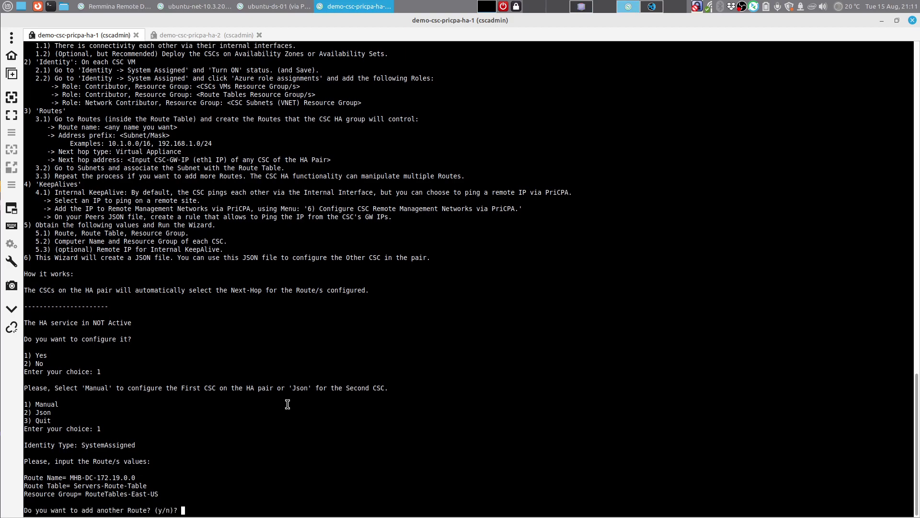
{"action": "type", "text": "y"}
{"action": "key", "text": "Return"}
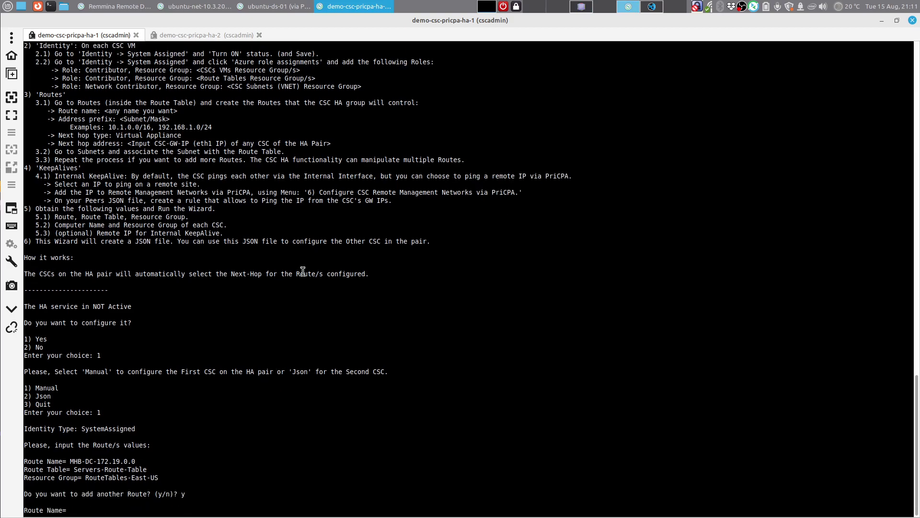
Step: Enter the second route name MHB-DC-192.168.0.0, copied from the notes
{"action": "left_click", "coordinate": [586, 4]}
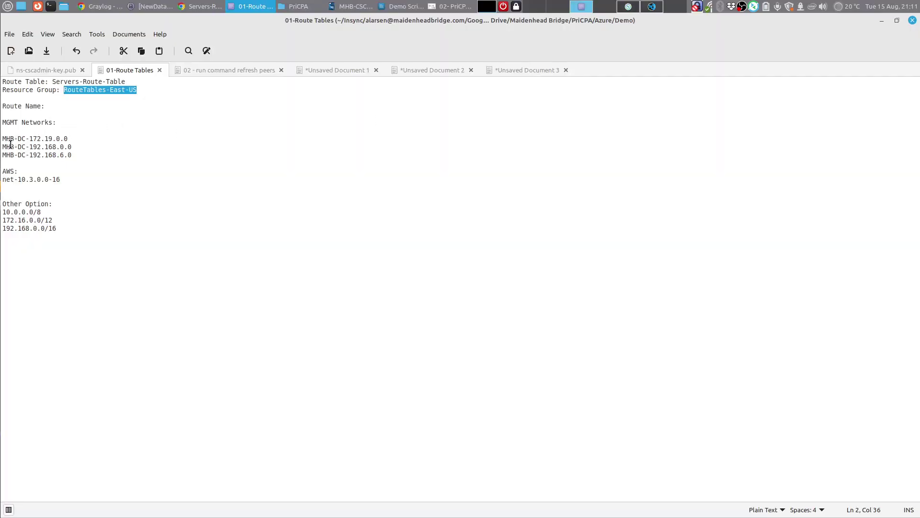
{"action": "left_click_drag", "start_coordinate": [3, 147], "coordinate": [72, 147]}
{"action": "right_click", "coordinate": [68, 151]}
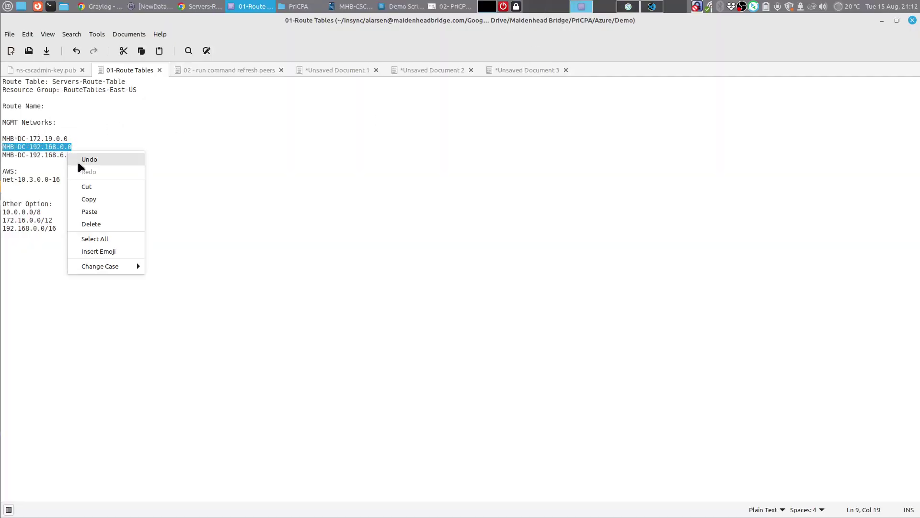
{"action": "left_click", "coordinate": [94, 199]}
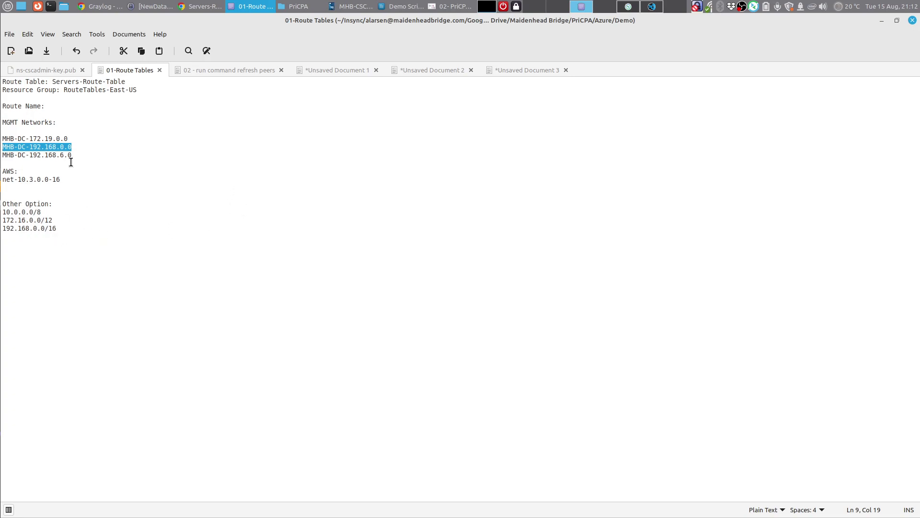
{"action": "right_click", "coordinate": [42, 146]}
{"action": "left_click", "coordinate": [76, 194]}
{"action": "left_click", "coordinate": [628, 7]}
{"action": "right_click", "coordinate": [152, 506]}
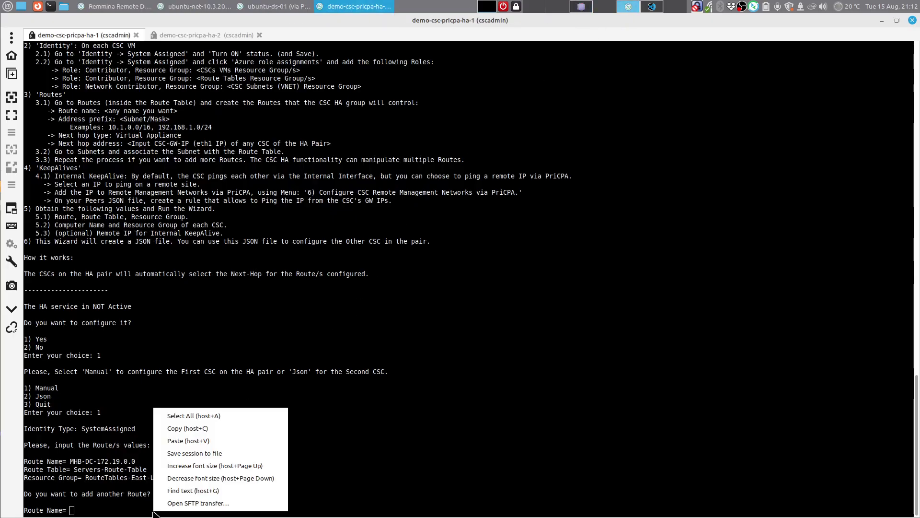
{"action": "left_click", "coordinate": [198, 442]}
{"action": "key", "text": "Return"}
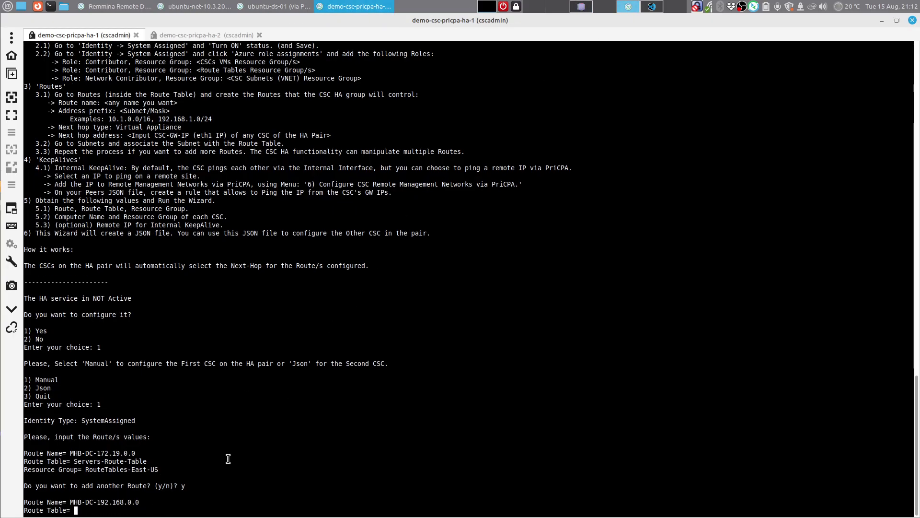
Step: Reuse Servers-Route-Table from the earlier console line as the second route's table
{"action": "left_click_drag", "start_coordinate": [74, 461], "coordinate": [144, 461]}
{"action": "right_click", "coordinate": [145, 461]}
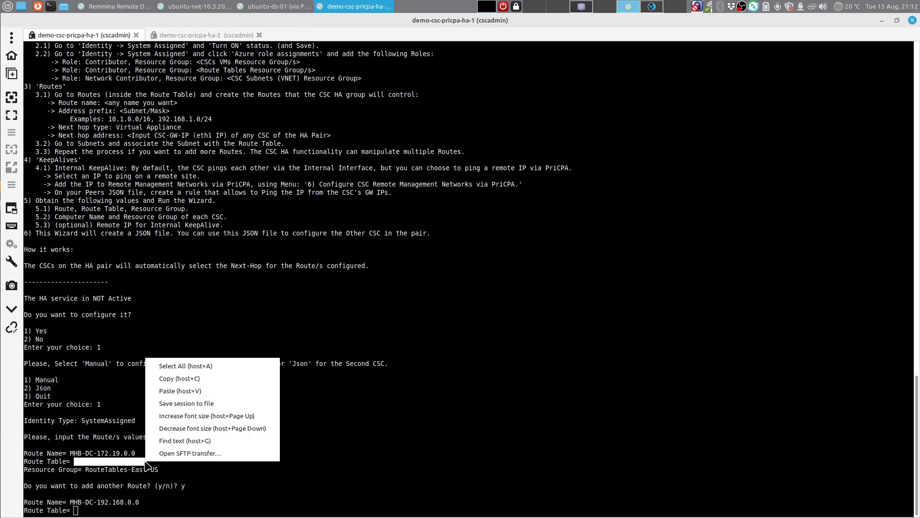
{"action": "left_click", "coordinate": [171, 379]}
{"action": "right_click", "coordinate": [155, 514]}
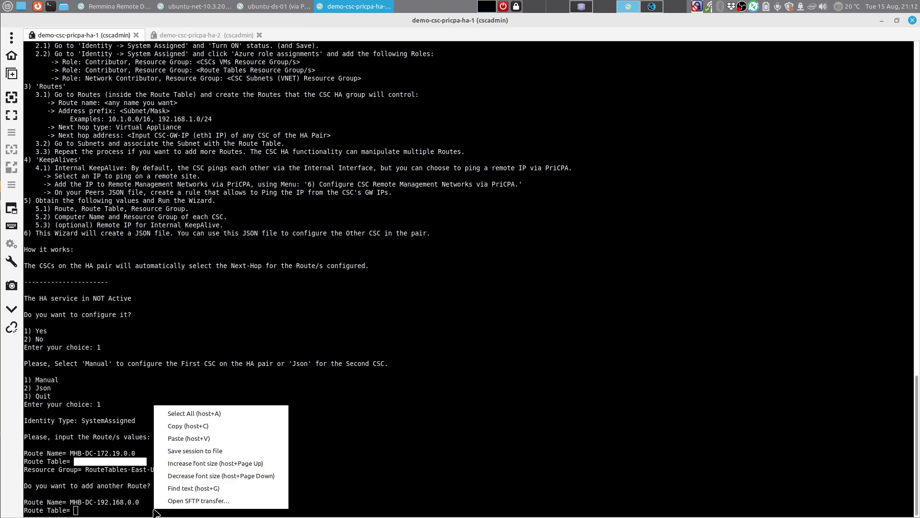
{"action": "left_click", "coordinate": [178, 436]}
{"action": "key", "text": "Return"}
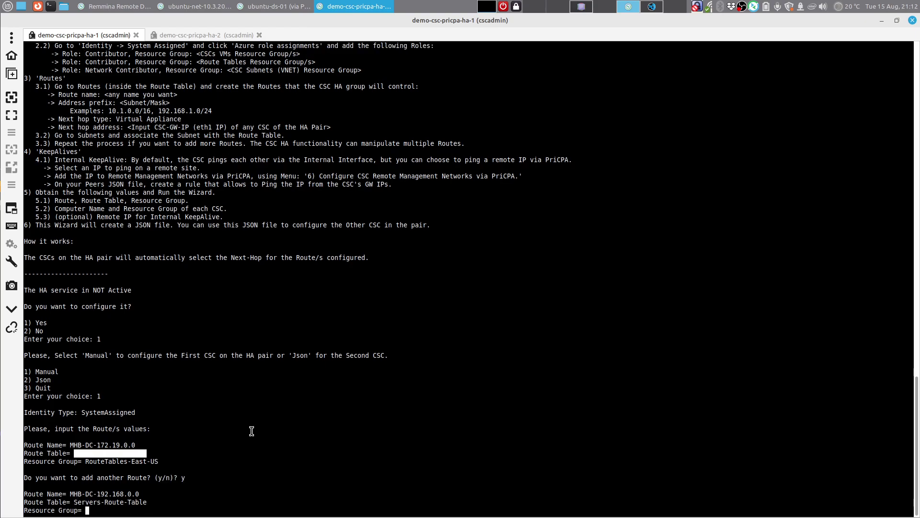
Step: Reuse RouteTables-East-US as the resource group and answer y for another route
{"action": "left_click_drag", "start_coordinate": [85, 461], "coordinate": [156, 460]}
{"action": "right_click", "coordinate": [154, 461]}
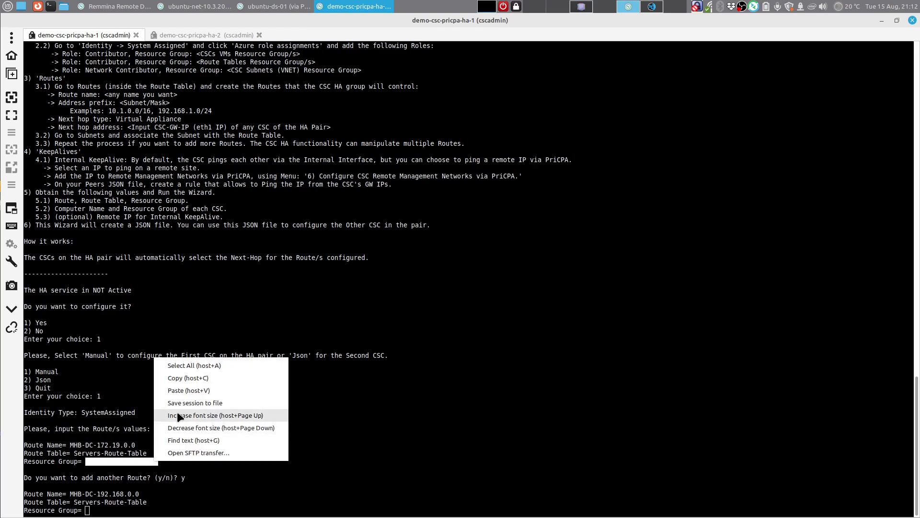
{"action": "left_click", "coordinate": [179, 377]}
{"action": "right_click", "coordinate": [197, 495]}
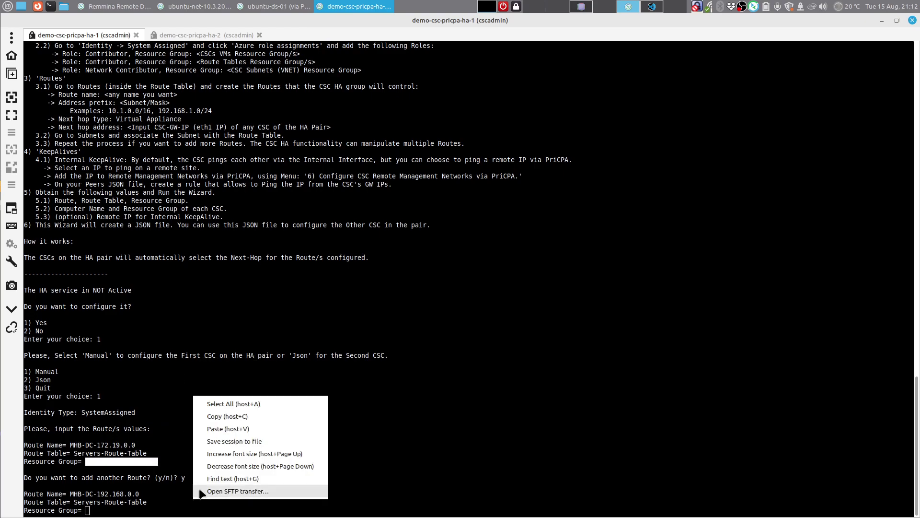
{"action": "left_click", "coordinate": [238, 426]}
{"action": "key", "text": "Return"}
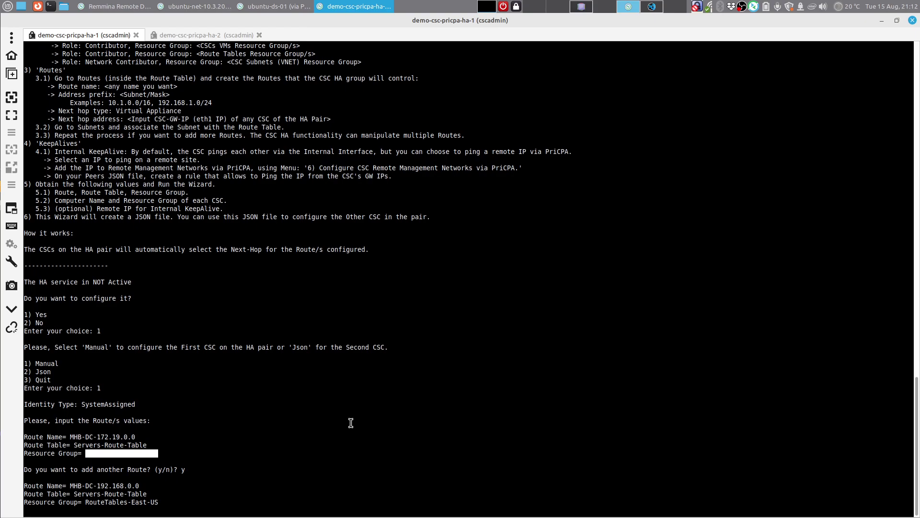
{"action": "type", "text": "y"}
{"action": "key", "text": "Return"}
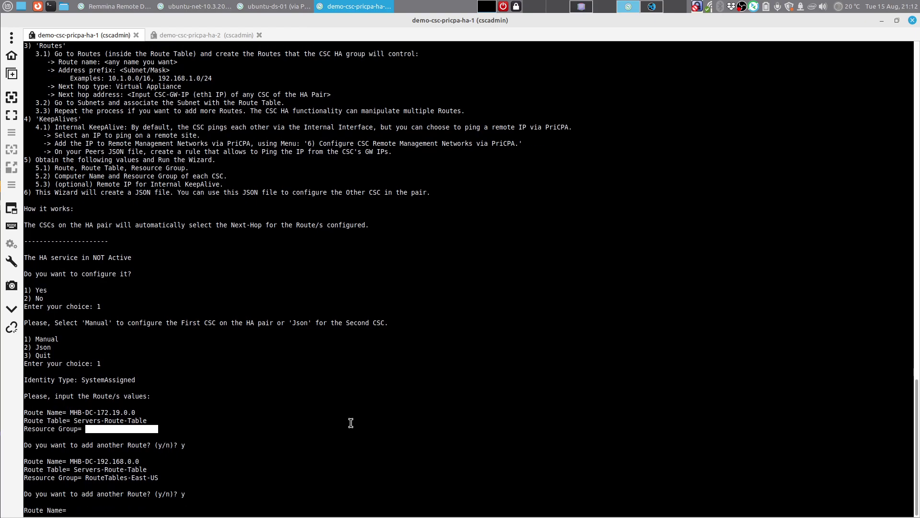
Step: Copy the third route name MHB-DC-192.168.6.0 from the notes
{"action": "left_click", "coordinate": [580, 7]}
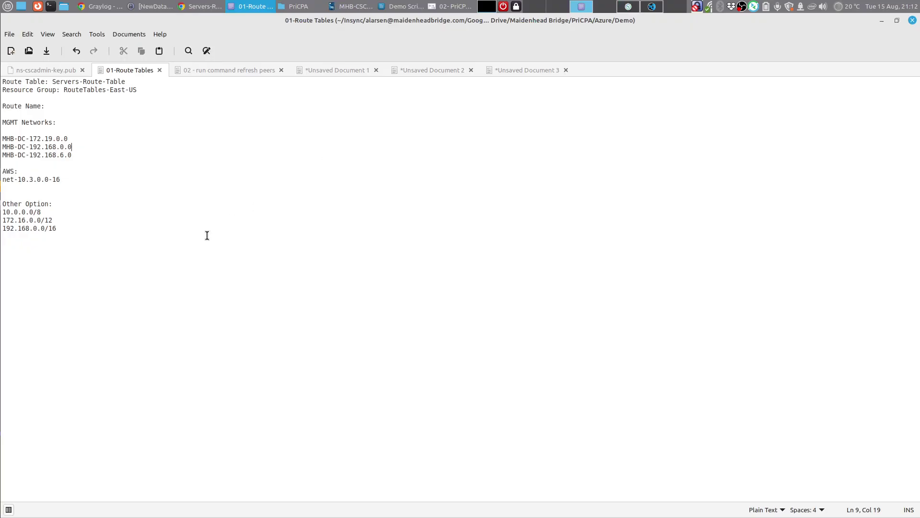
{"action": "left_click_drag", "start_coordinate": [4, 157], "coordinate": [72, 156]}
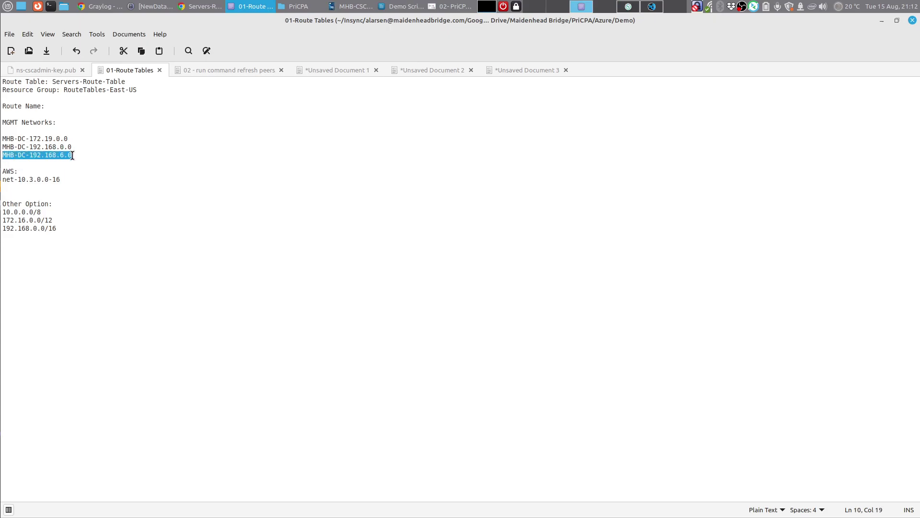
{"action": "right_click", "coordinate": [67, 154]}
{"action": "left_click", "coordinate": [97, 203]}
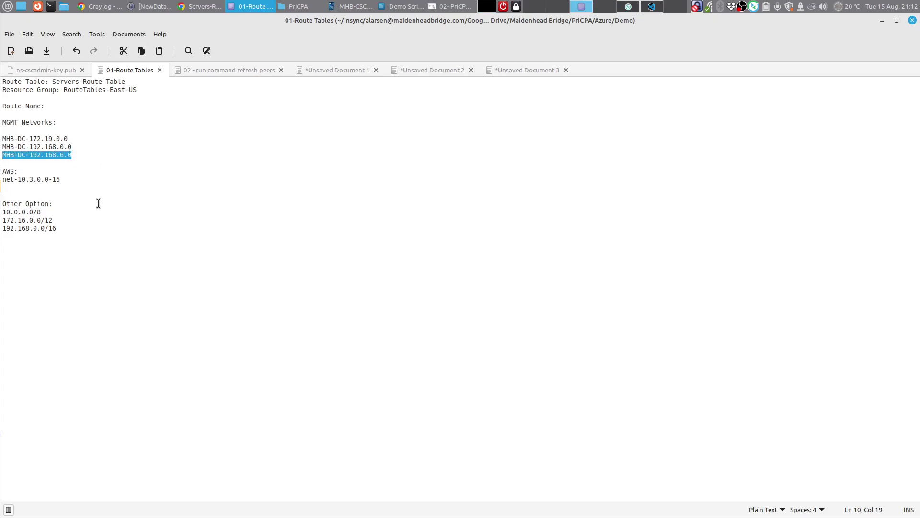
{"action": "left_click", "coordinate": [645, 6]}
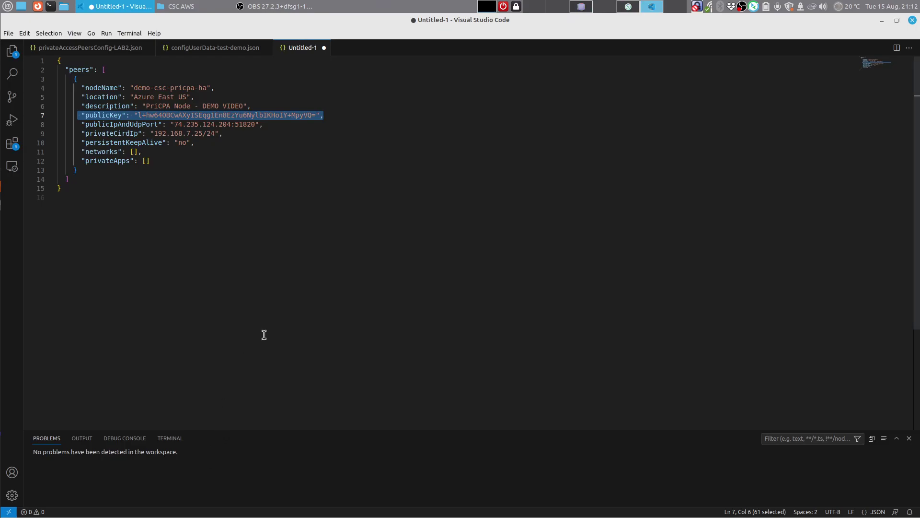
{"action": "left_click", "coordinate": [645, 6]}
Step: Paste MHB-DC-192.168.6.0 as the third route name
{"action": "type", "text": "y"}
{"action": "key", "text": "Return"}
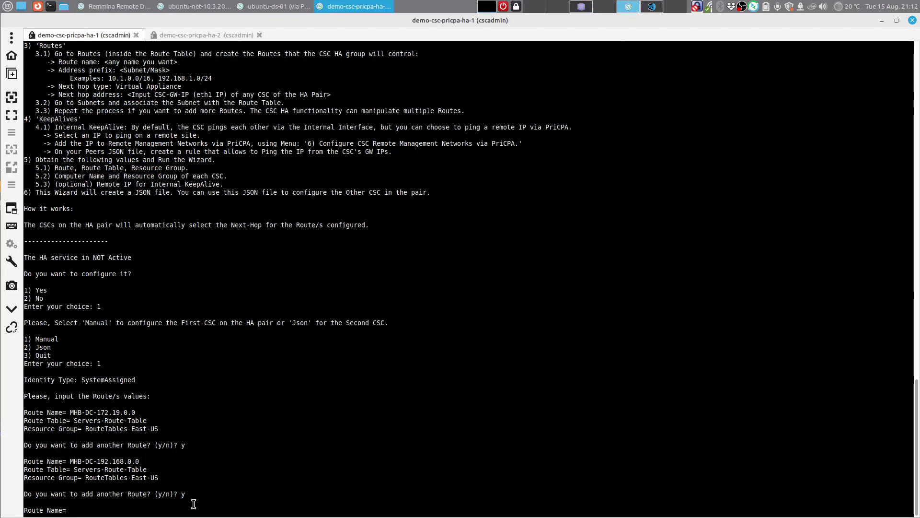
{"action": "right_click", "coordinate": [195, 502]}
{"action": "left_click", "coordinate": [248, 431]}
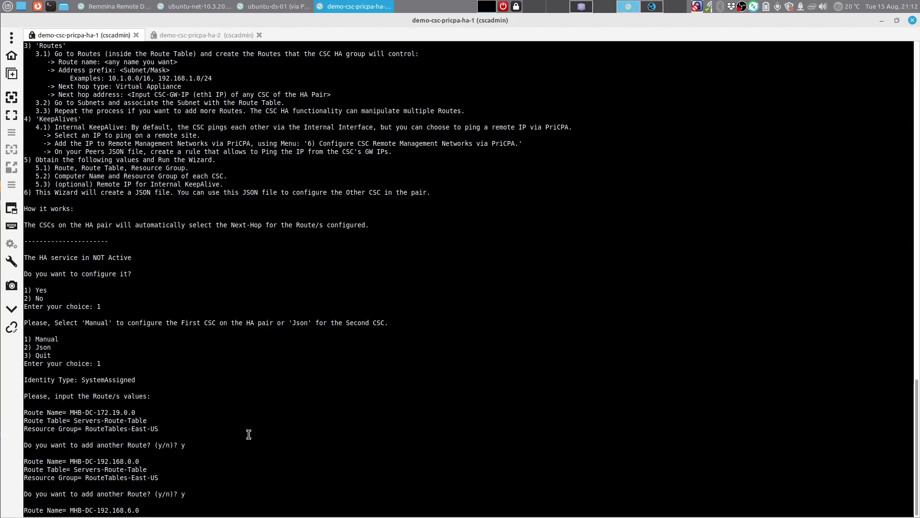
{"action": "key", "text": "Return"}
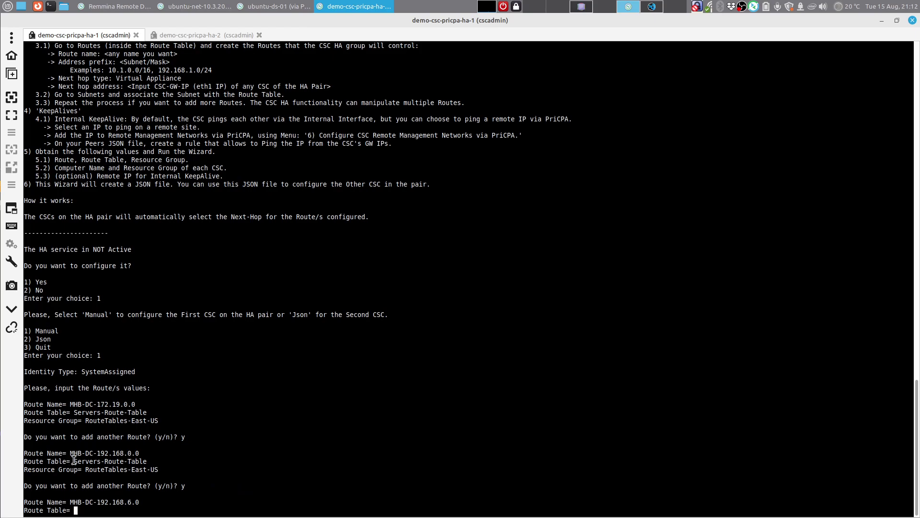
Step: Reuse Servers-Route-Table from the earlier console line as the third route's table
{"action": "left_click_drag", "start_coordinate": [73, 460], "coordinate": [145, 462]}
{"action": "right_click", "coordinate": [145, 462]}
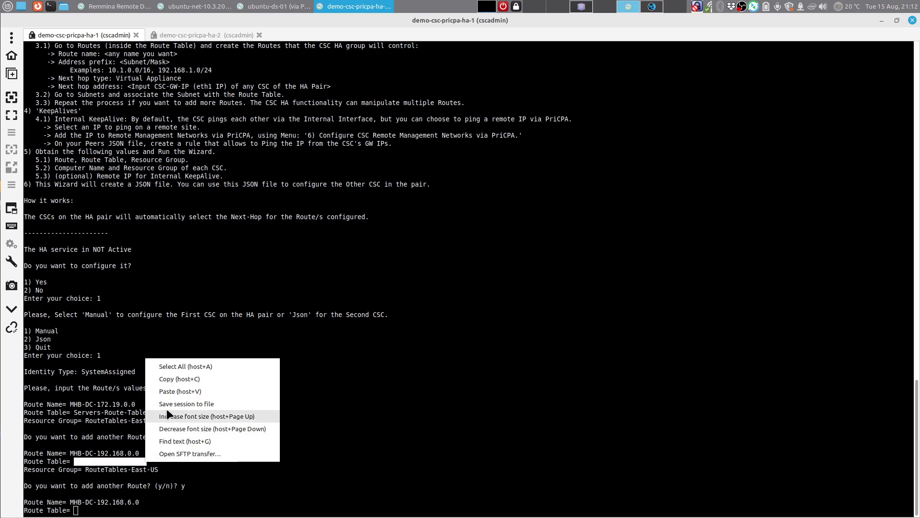
{"action": "left_click", "coordinate": [167, 377]}
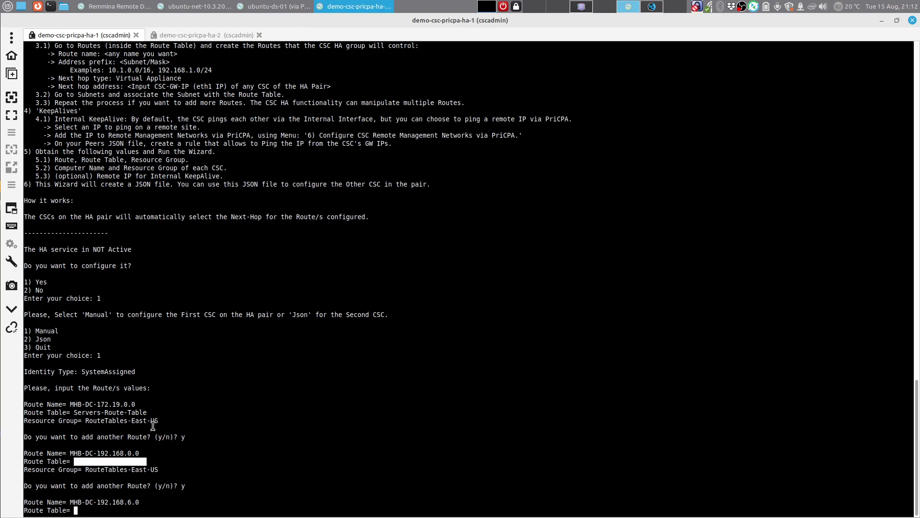
{"action": "right_click", "coordinate": [146, 508]}
{"action": "left_click", "coordinate": [187, 440]}
{"action": "key", "text": "Return"}
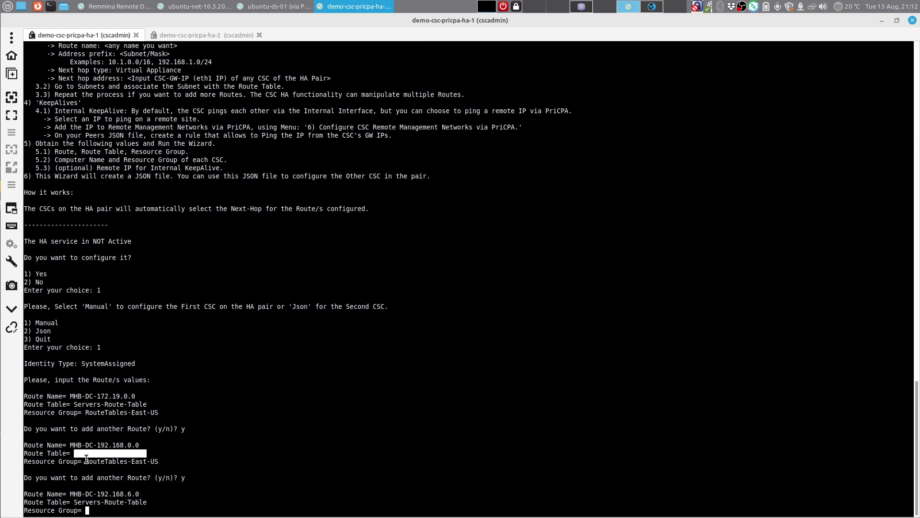
Step: Reuse RouteTables-East-US as the third route's resource group and answer y for another route
{"action": "left_click_drag", "start_coordinate": [85, 461], "coordinate": [158, 461]}
{"action": "right_click", "coordinate": [157, 461]}
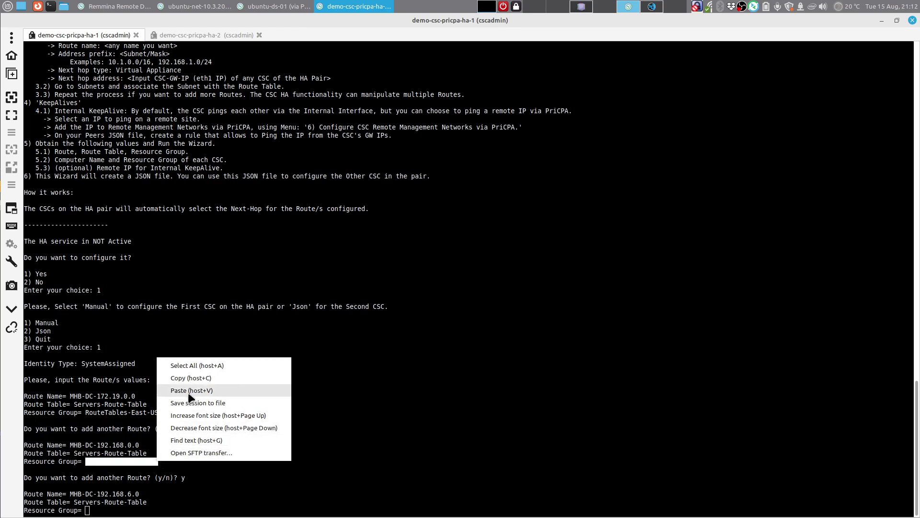
{"action": "left_click", "coordinate": [194, 377]}
{"action": "right_click", "coordinate": [175, 501]}
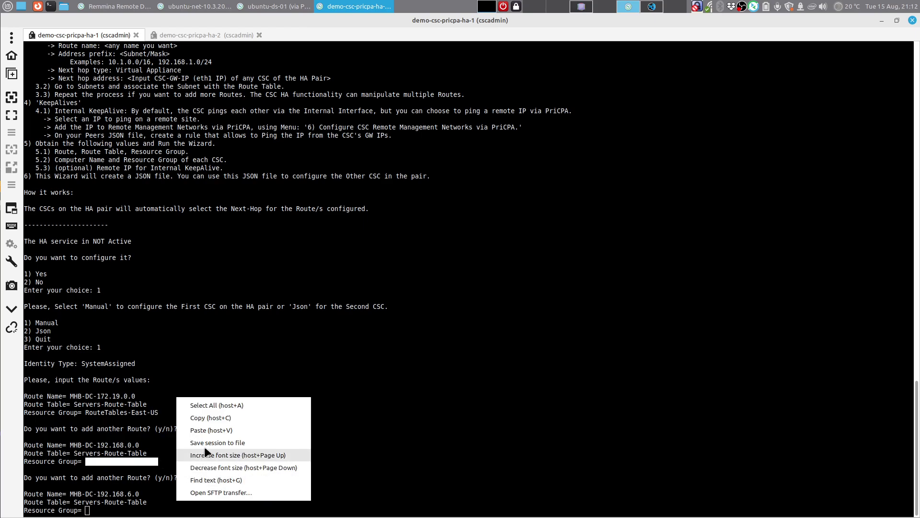
{"action": "left_click", "coordinate": [206, 432]}
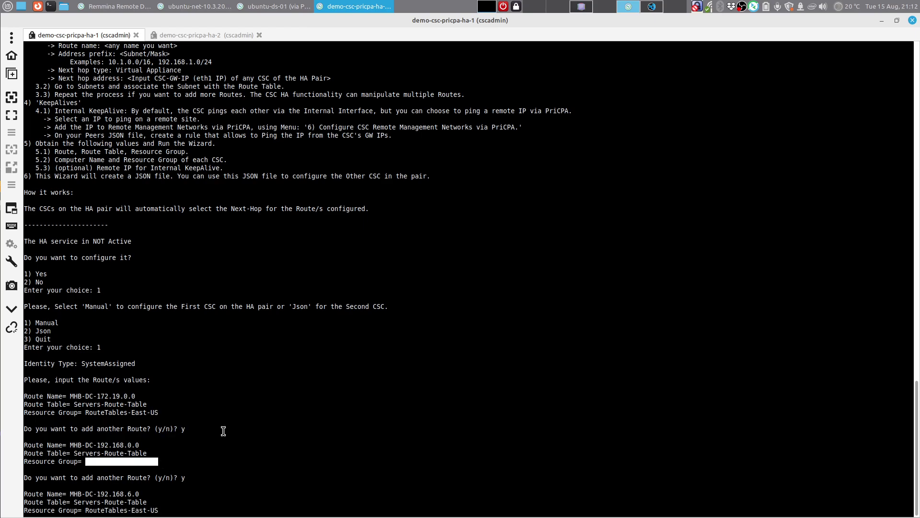
{"action": "key", "text": "Return"}
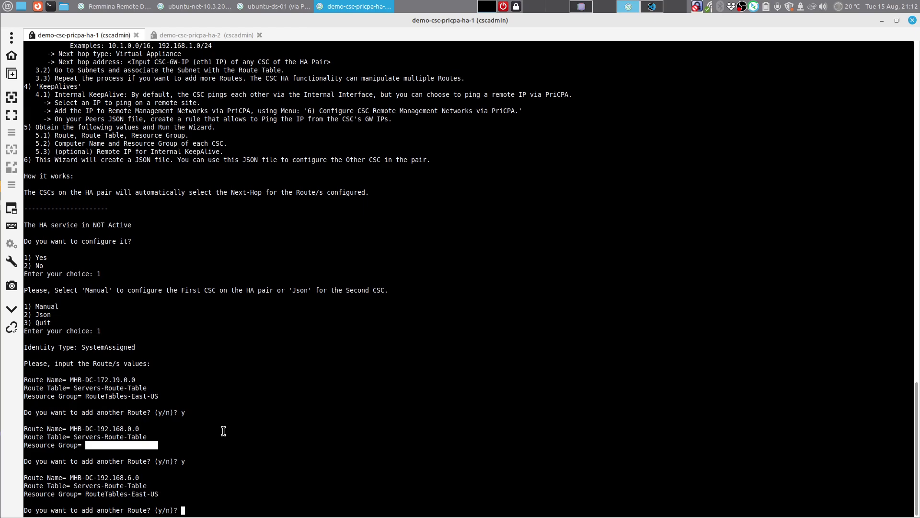
{"action": "type", "text": "y"}
{"action": "key", "text": "Return"}
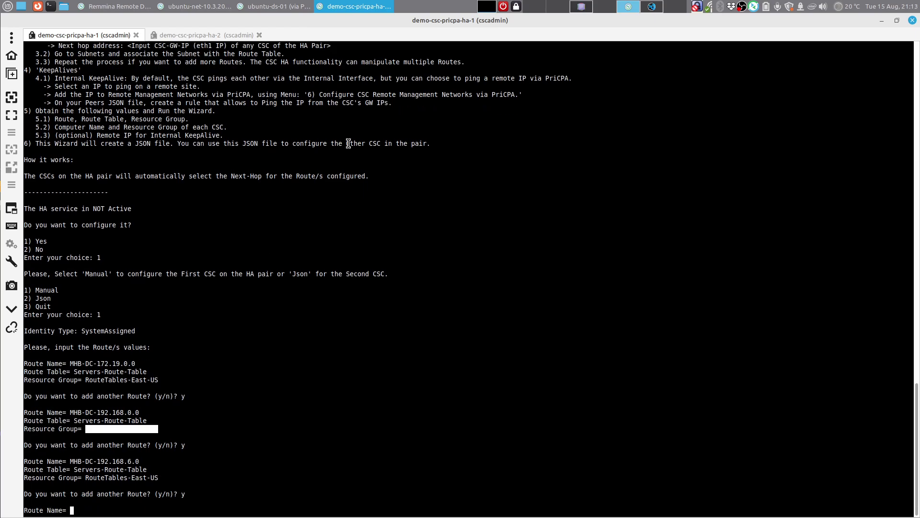
Step: Copy net-10.3.0.0-16 from the 01-Route Tables notes for the fourth Route Name prompt
{"action": "left_click", "coordinate": [577, 7]}
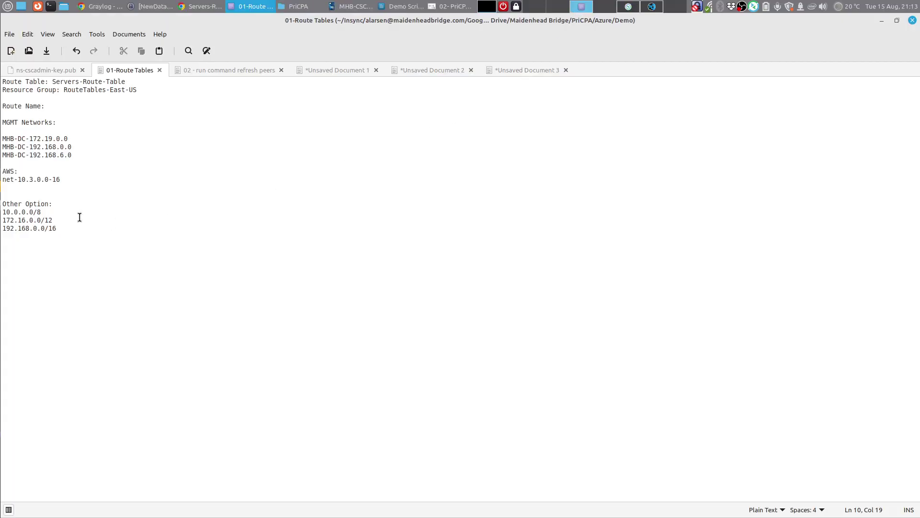
{"action": "mouse_move", "coordinate": [56, 181]}
{"action": "left_mouse_down"}
{"action": "mouse_move", "coordinate": [12, 183]}
{"action": "mouse_move", "coordinate": [63, 179]}
{"action": "left_mouse_up"}
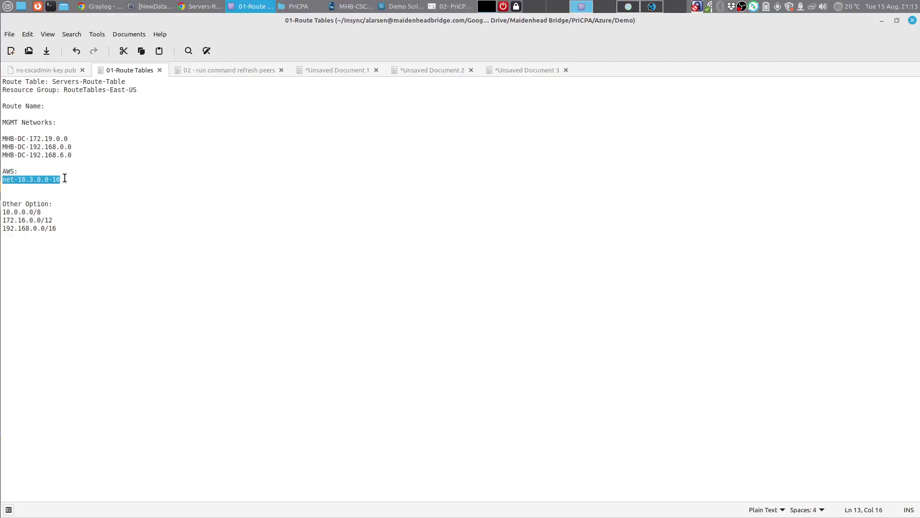
{"action": "right_click", "coordinate": [51, 181]}
{"action": "left_click", "coordinate": [96, 231]}
{"action": "left_click", "coordinate": [628, 7]}
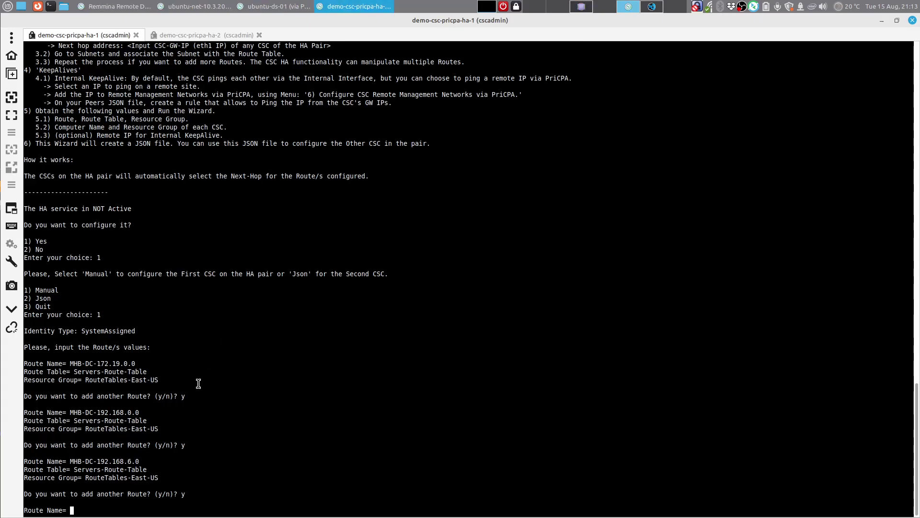
Step: Paste net-10.3.0.0-16 as the fourth route name and reuse Servers-Route-Table as its table
{"action": "right_click", "coordinate": [173, 506]}
{"action": "left_click", "coordinate": [208, 437]}
{"action": "key", "text": "Return"}
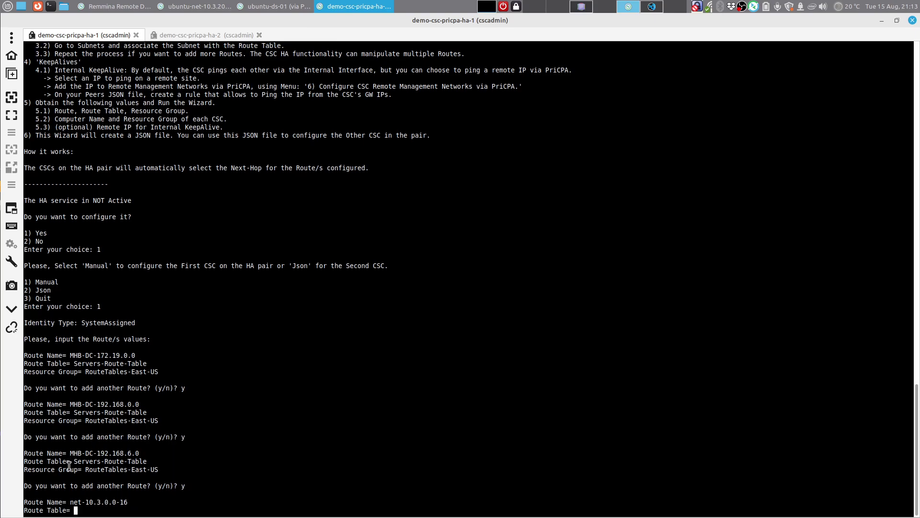
{"action": "left_click_drag", "start_coordinate": [73, 460], "coordinate": [144, 461]}
{"action": "right_click", "coordinate": [143, 461]}
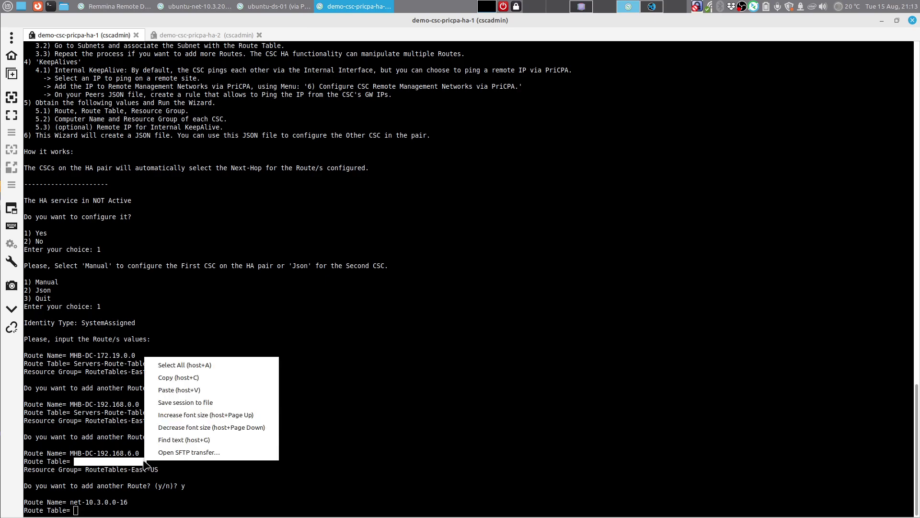
{"action": "left_click", "coordinate": [165, 375]}
{"action": "right_click", "coordinate": [109, 511]}
{"action": "left_click", "coordinate": [144, 441]}
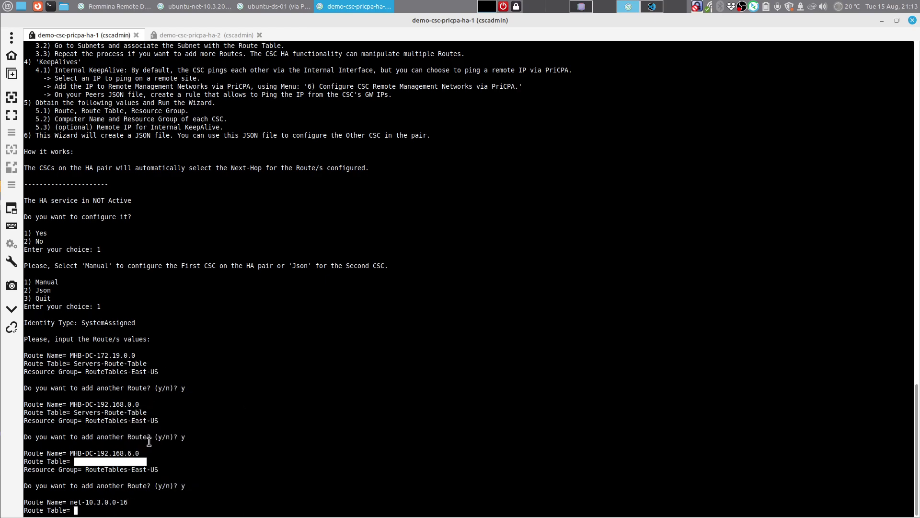
{"action": "key", "text": "Return"}
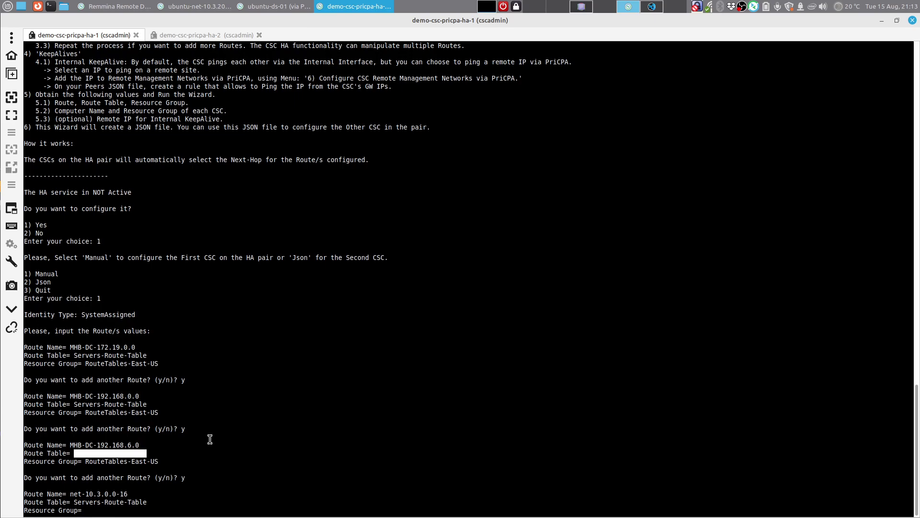
Step: Reuse RouteTables-East-US as the fourth route's resource group and answer n to end the list
{"action": "left_click_drag", "start_coordinate": [86, 461], "coordinate": [158, 461]}
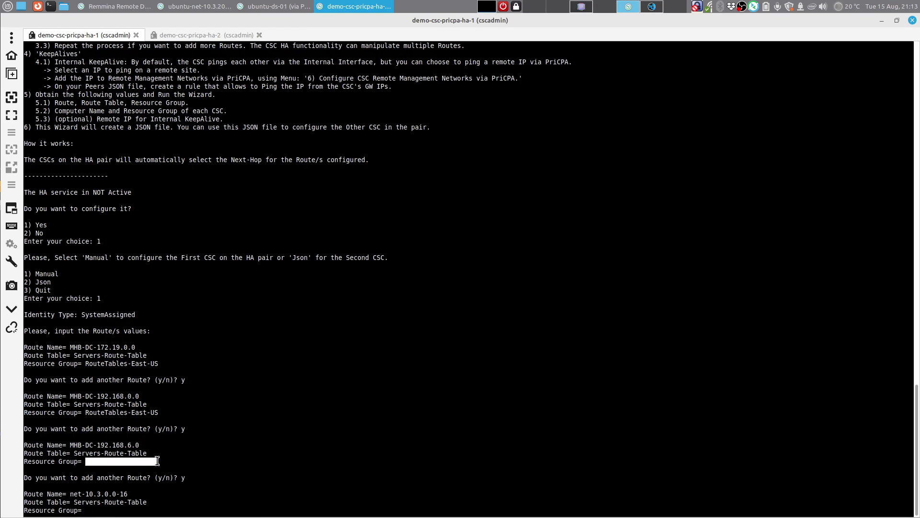
{"action": "right_click", "coordinate": [158, 461]}
{"action": "left_click", "coordinate": [201, 378]}
{"action": "right_click", "coordinate": [174, 508]}
{"action": "left_click", "coordinate": [253, 439]}
{"action": "key", "text": "Return"}
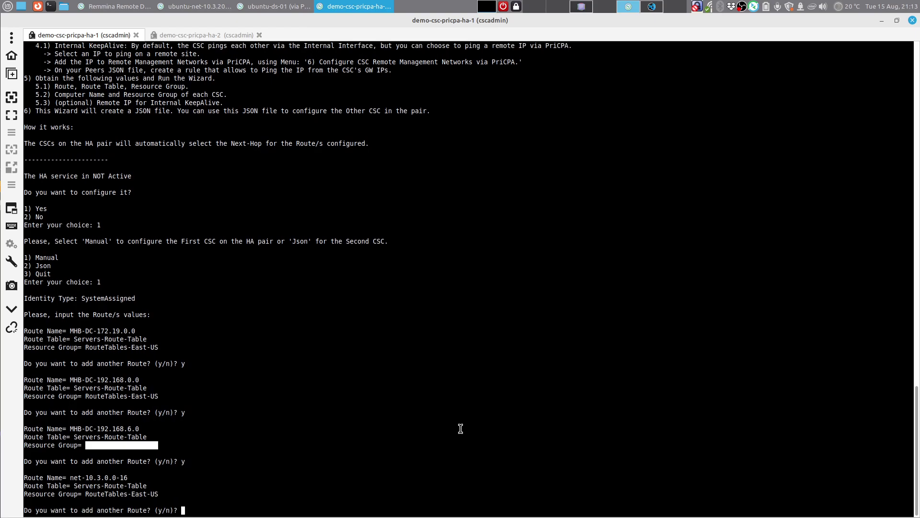
{"action": "type", "text": "n"}
{"action": "key", "text": "Return"}
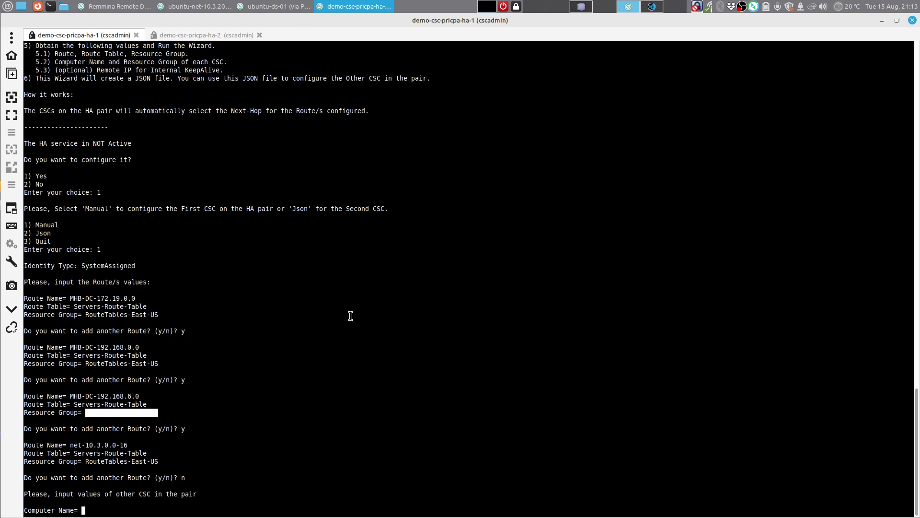
Step: Copy demo-csc-pricpa-ha-2 from the ha-2 session and enter it at ha-1's Computer Name prompt
{"action": "left_click", "coordinate": [221, 38]}
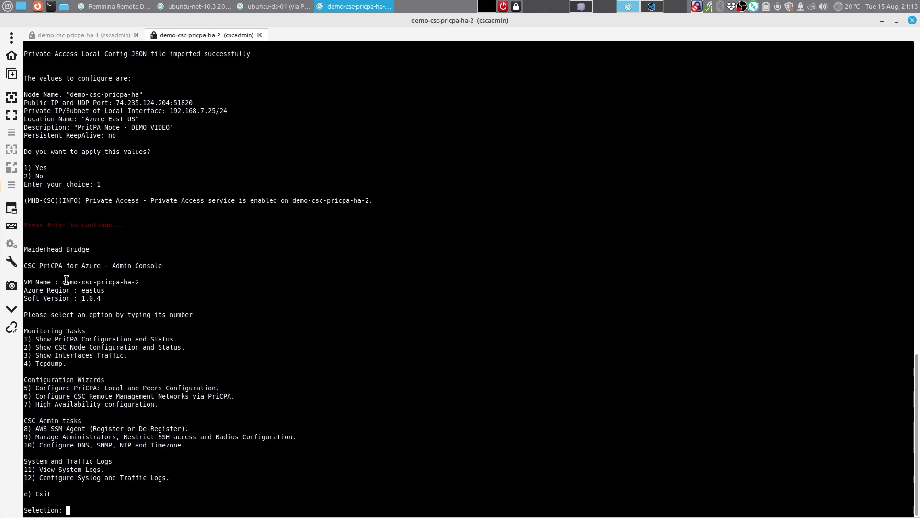
{"action": "left_click_drag", "start_coordinate": [64, 281], "coordinate": [139, 284]}
{"action": "right_click", "coordinate": [137, 286]}
{"action": "left_click", "coordinate": [170, 303]}
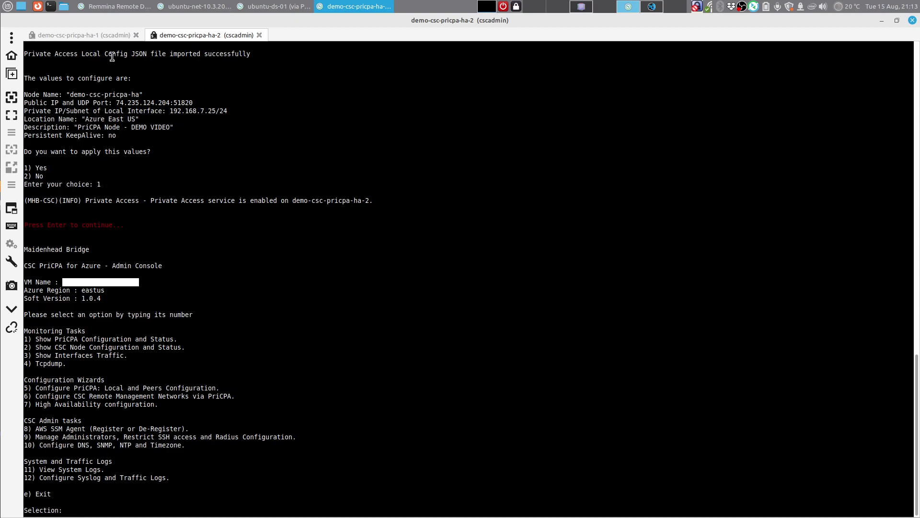
{"action": "left_click", "coordinate": [104, 38]}
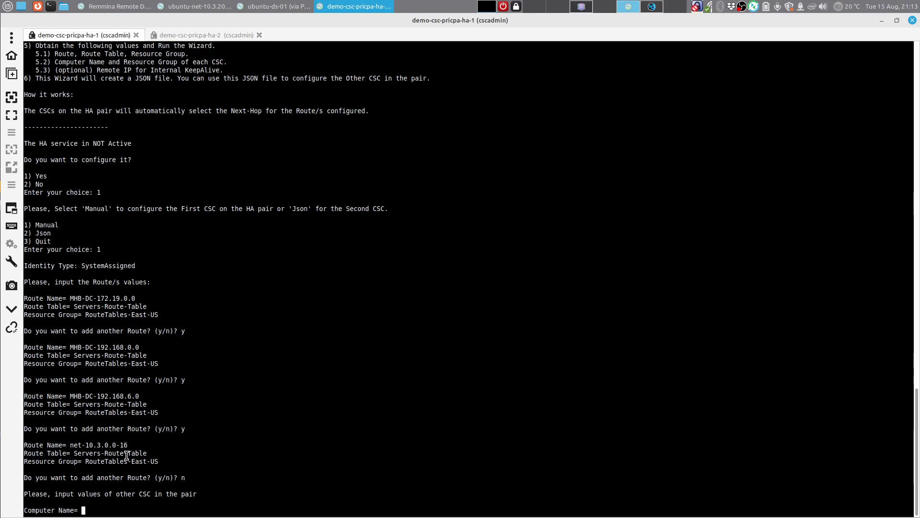
{"action": "right_click", "coordinate": [130, 506]}
{"action": "left_click", "coordinate": [165, 435]}
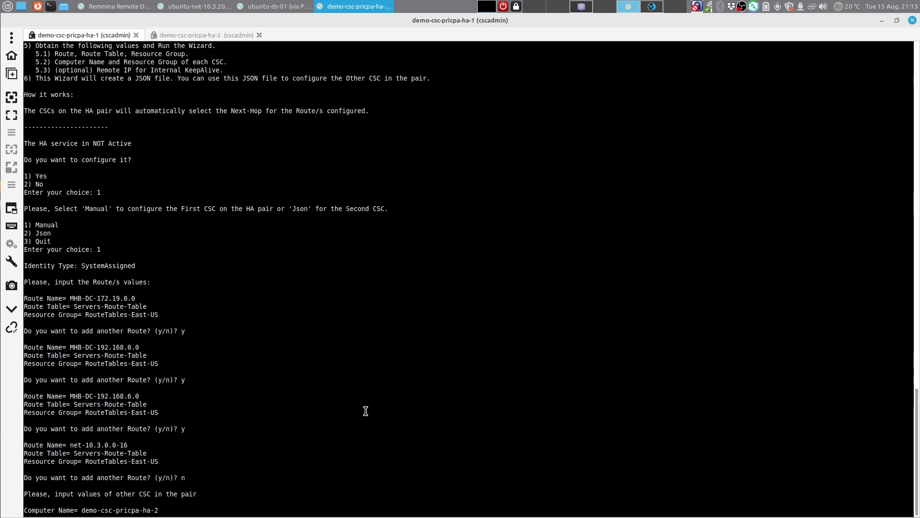
{"action": "key", "text": "Return"}
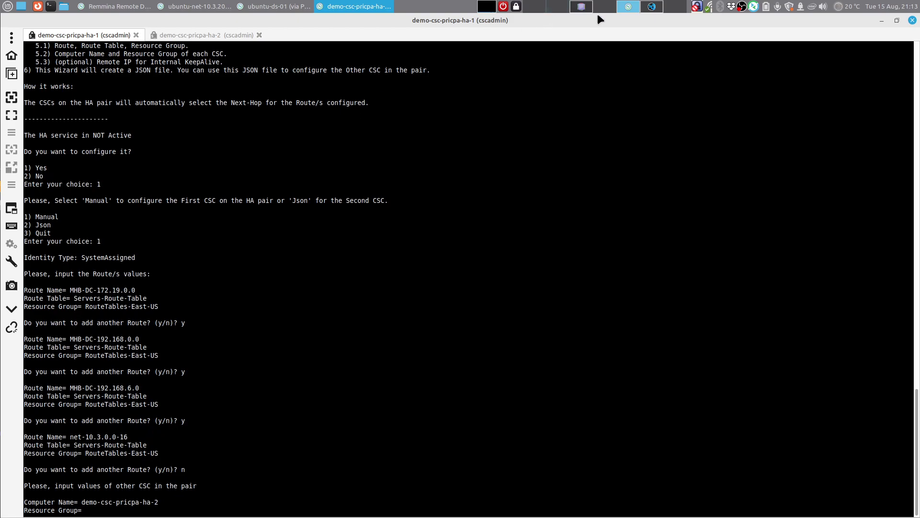
{"action": "left_click", "coordinate": [586, 5]}
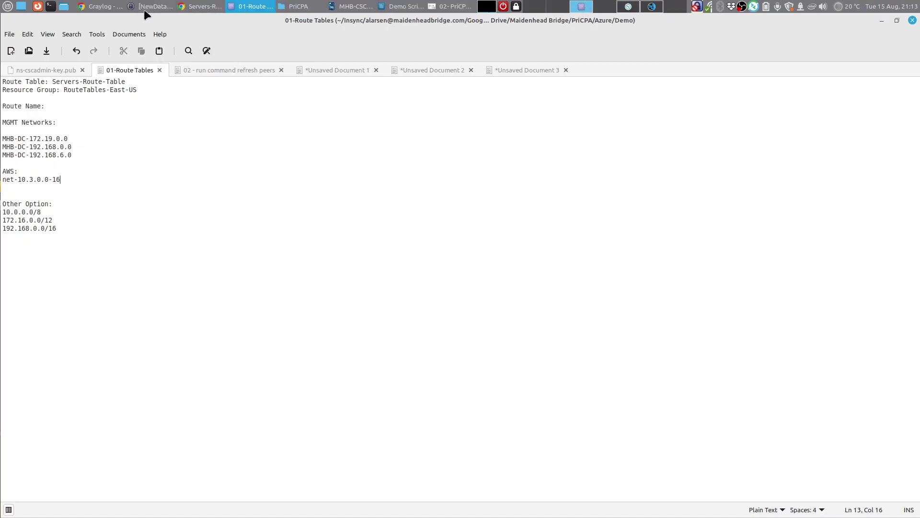
Step: Copy resource group CSC-East-US from the demo-csc-pricpa-ha-1 VM Overview in the Azure portal
{"action": "left_click", "coordinate": [200, 6]}
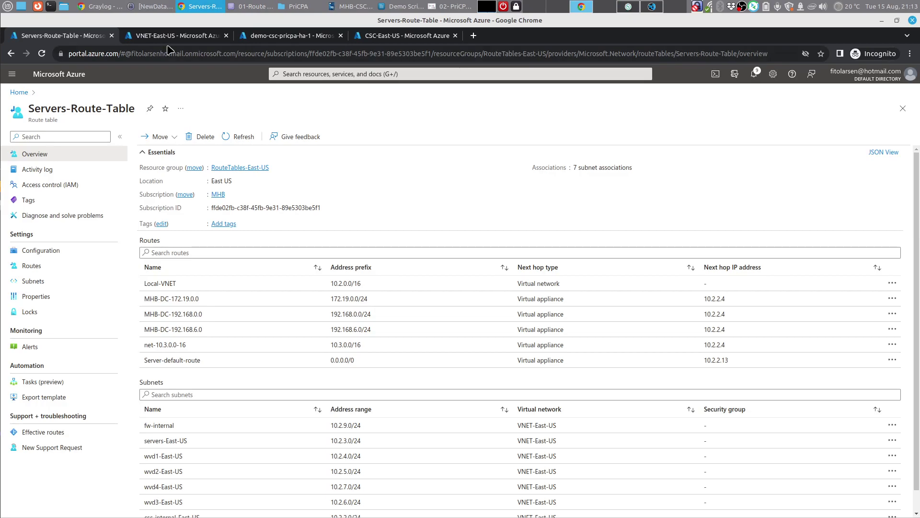
{"action": "left_click", "coordinate": [275, 37]}
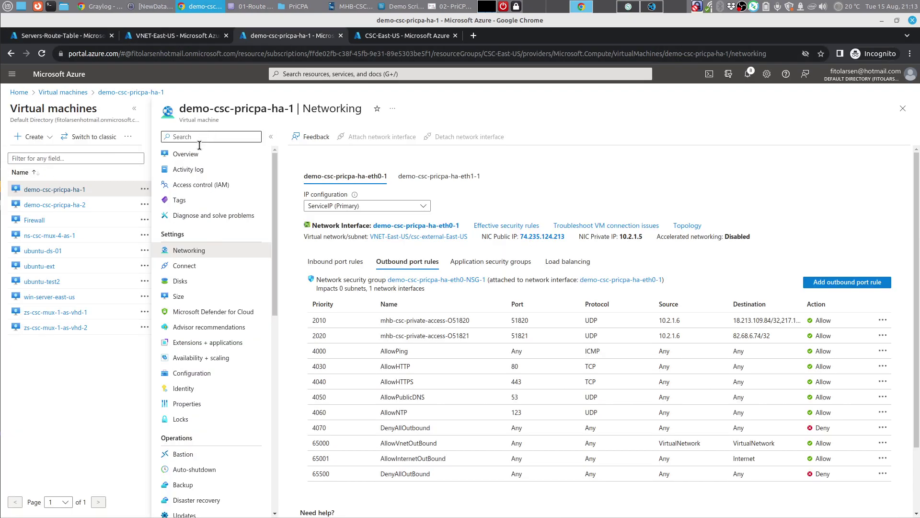
{"action": "left_click", "coordinate": [184, 154]}
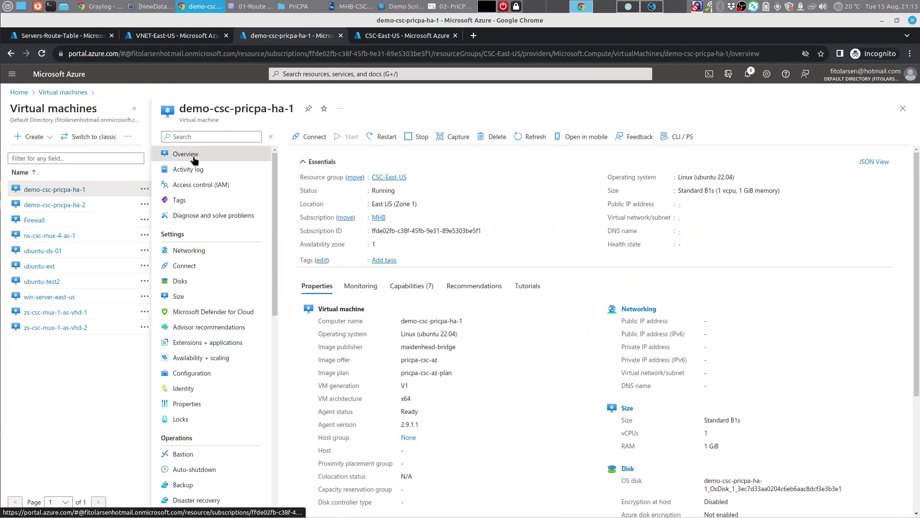
{"action": "left_click", "coordinate": [412, 177]}
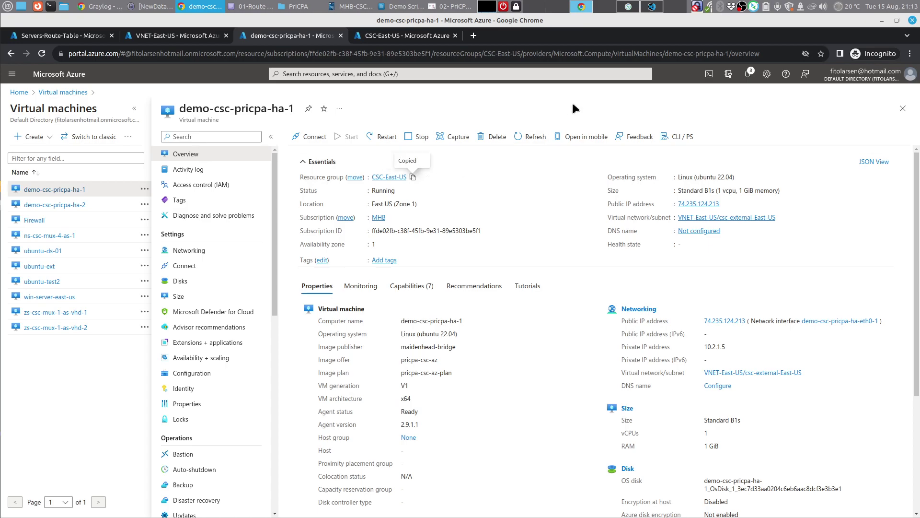
{"action": "left_click", "coordinate": [628, 6]}
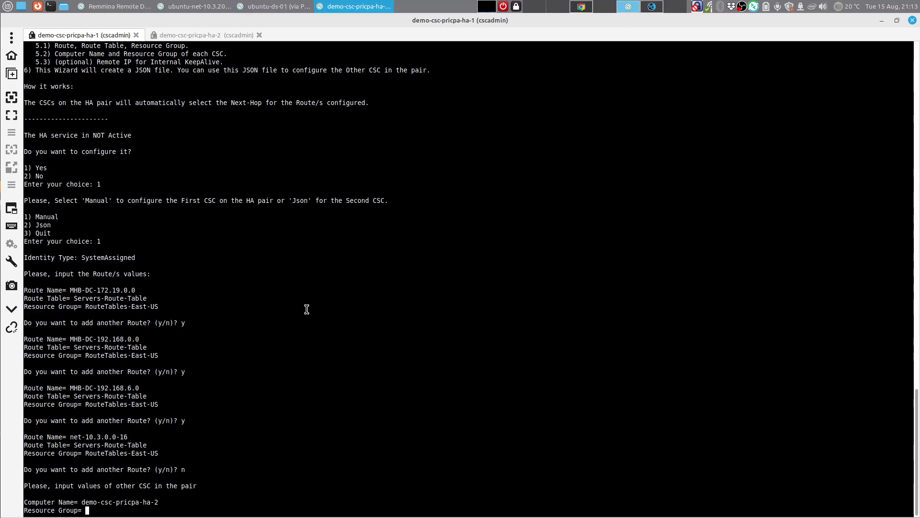
Step: Enter CSC-East-US as the peer's resource group, then view the 02- PriCPA Azure.drawio.pdf diagram
{"action": "right_click", "coordinate": [196, 503]}
{"action": "left_click", "coordinate": [235, 432]}
{"action": "key", "text": "Return"}
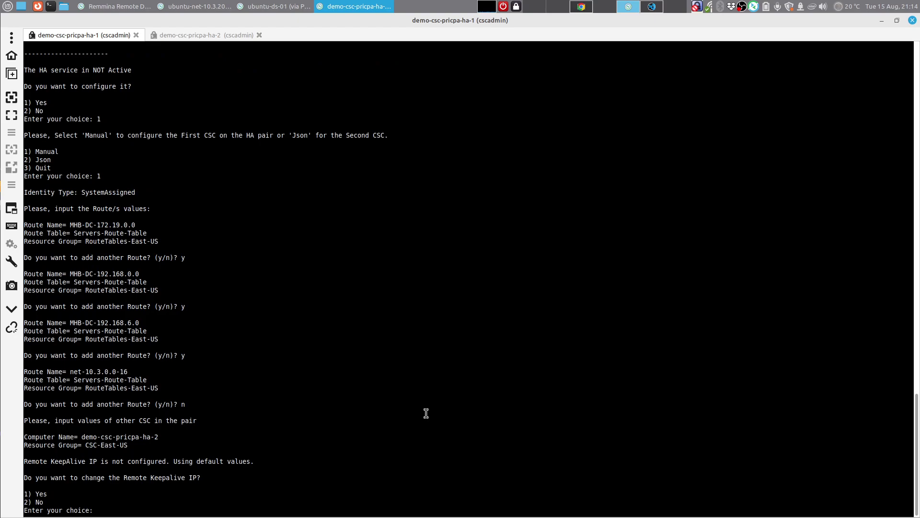
{"action": "left_click", "coordinate": [581, 6]}
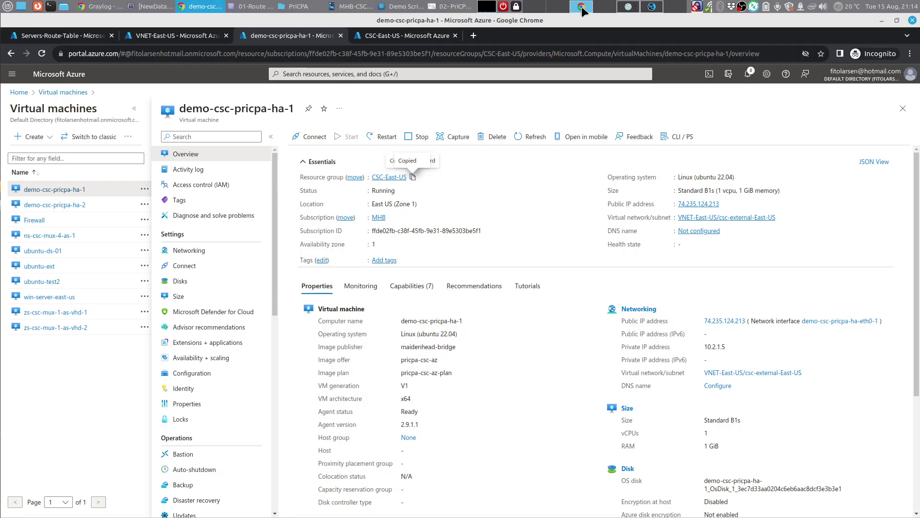
{"action": "left_click", "coordinate": [438, 6]}
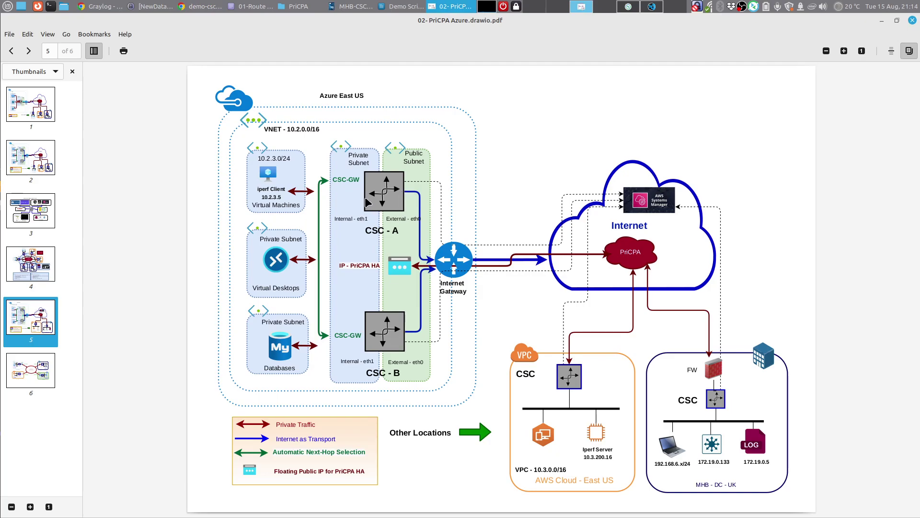
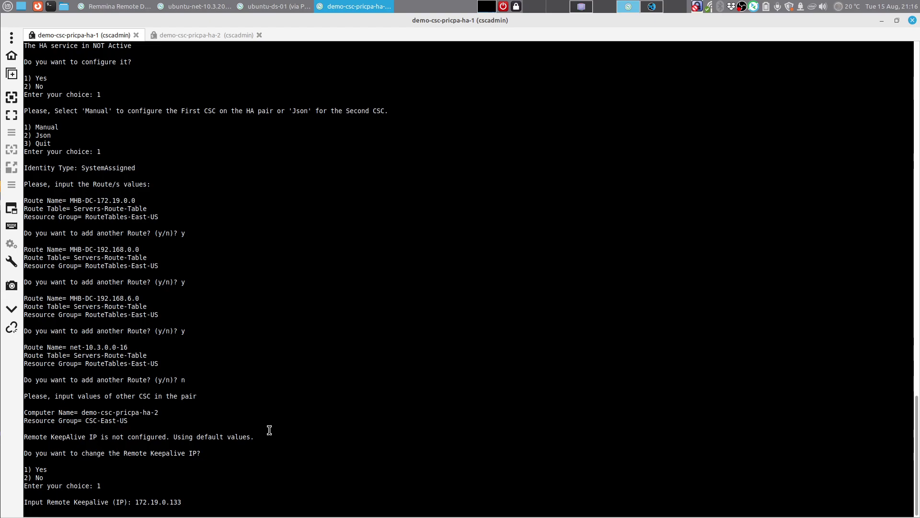
Step: Submit remote keepalive IP 172.19.0.133 on ha-1 and answer y to apply the HA changes
{"action": "key", "text": "Return"}
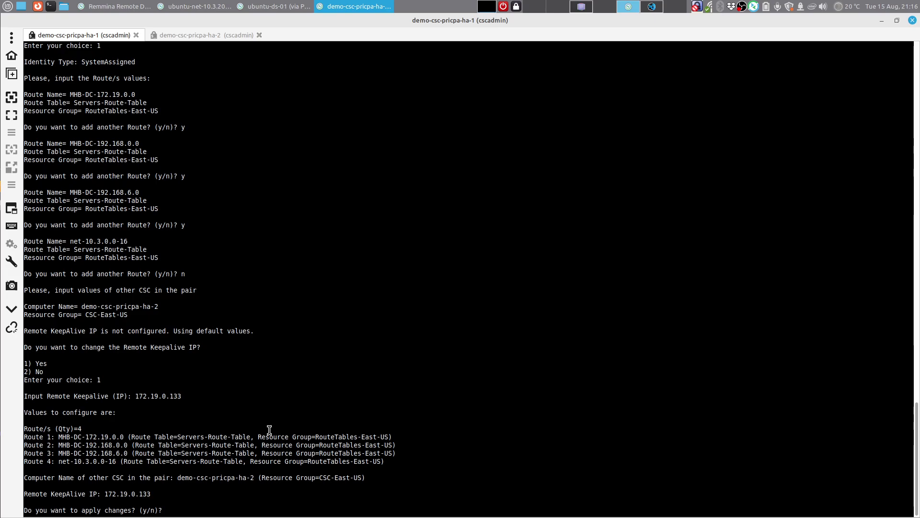
{"action": "type", "text": "y"}
{"action": "key", "text": "Return"}
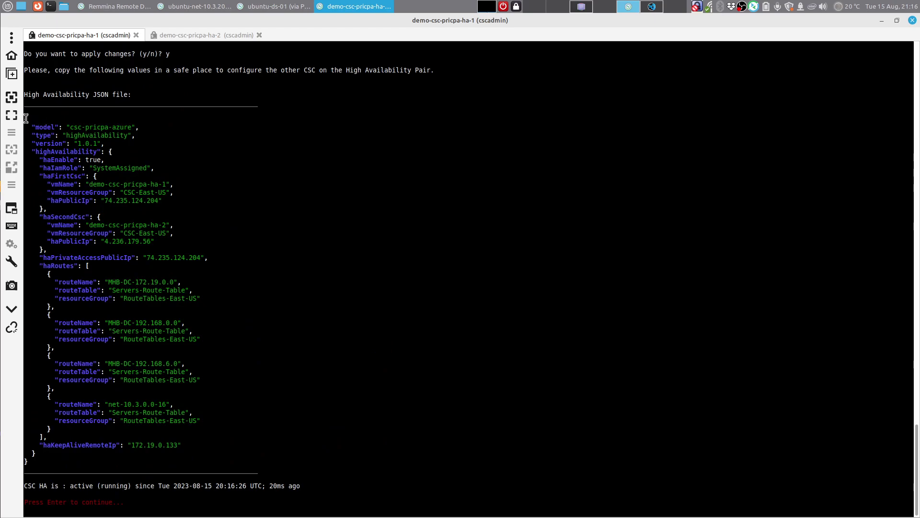
Step: Copy the printed High Availability JSON block from the ha-1 terminal
{"action": "left_click_drag", "start_coordinate": [26, 118], "coordinate": [63, 461]}
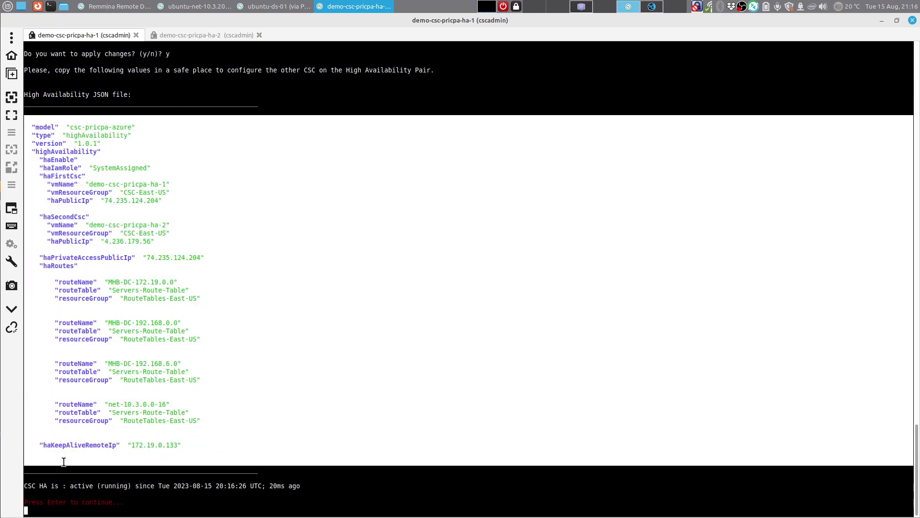
{"action": "right_click", "coordinate": [251, 337]}
{"action": "left_click", "coordinate": [274, 361]}
Step: Paste the JSON into a new Mousepad document, then bring ha-1's console back to its menu
{"action": "left_click", "coordinate": [583, 8]}
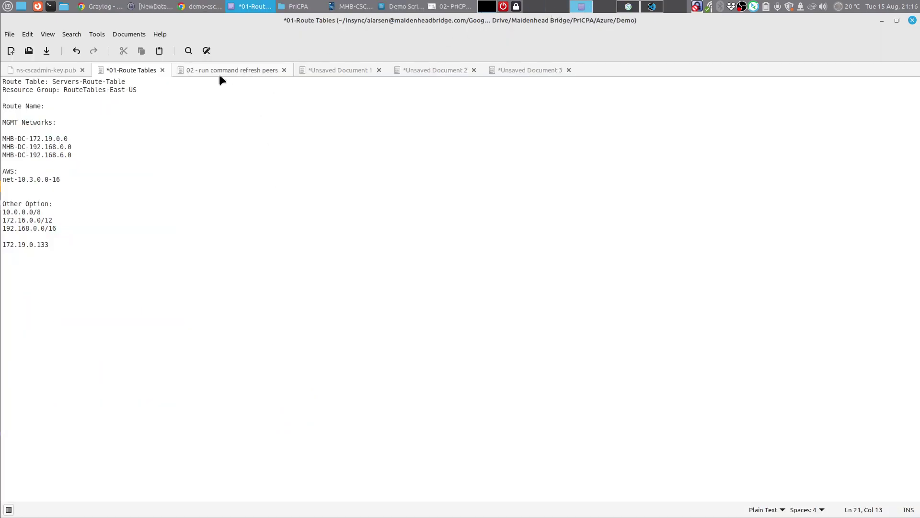
{"action": "left_click", "coordinate": [11, 51]}
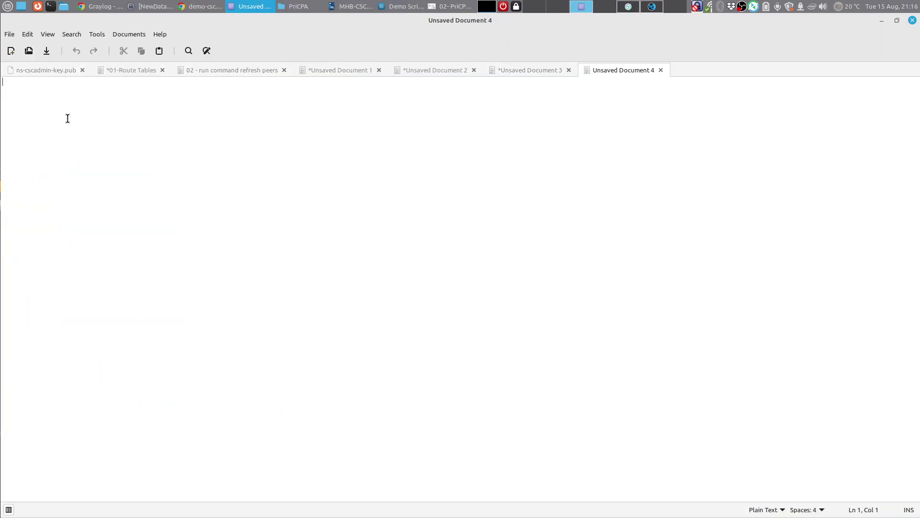
{"action": "right_click", "coordinate": [69, 117]}
{"action": "left_click", "coordinate": [94, 177]}
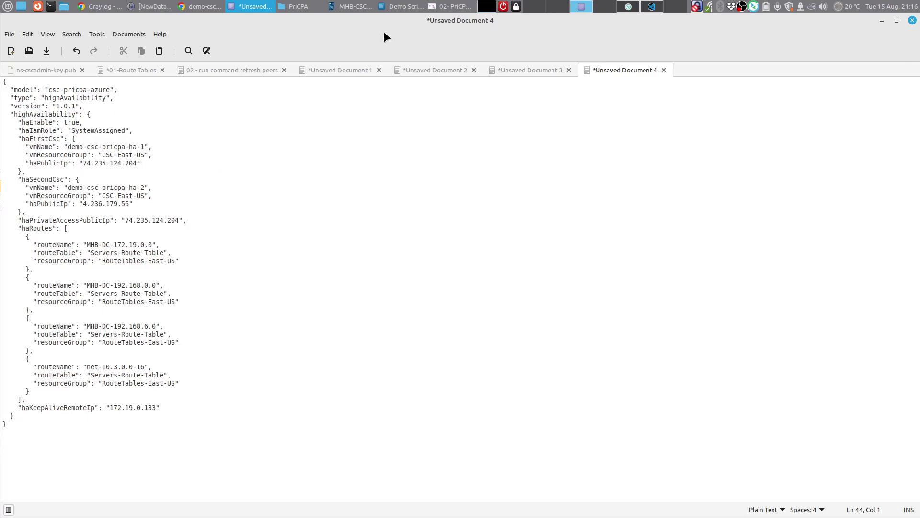
{"action": "left_click", "coordinate": [626, 8]}
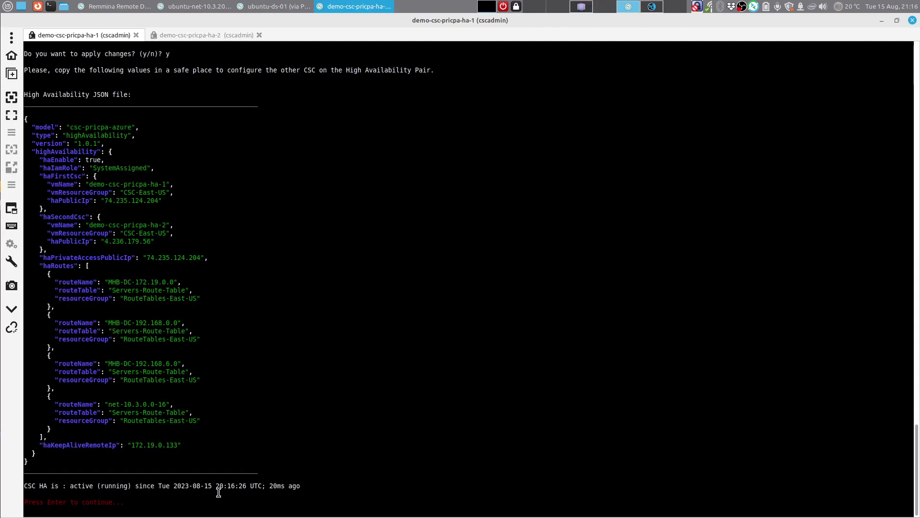
{"action": "key", "text": "Return"}
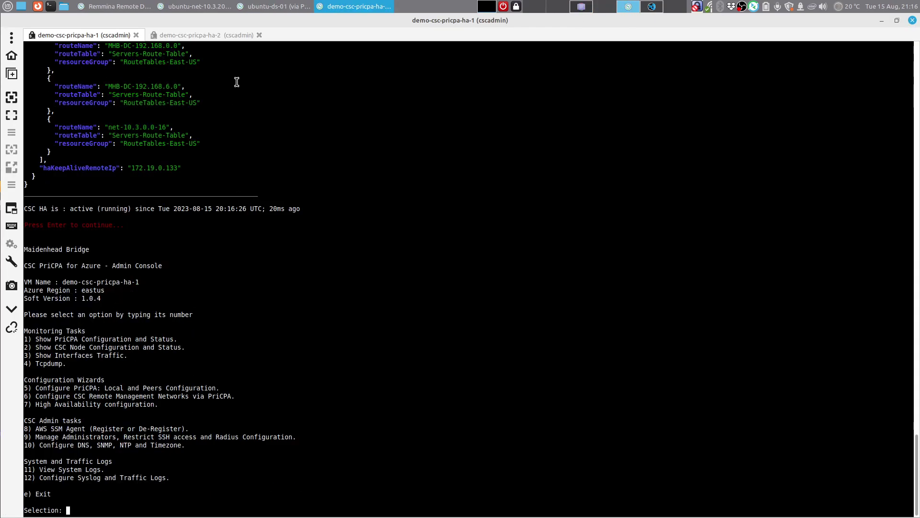
Step: On demo-csc-pricpa-ha-2, start HA configuration (7, 1) and choose the Json setup (2)
{"action": "left_click", "coordinate": [239, 35]}
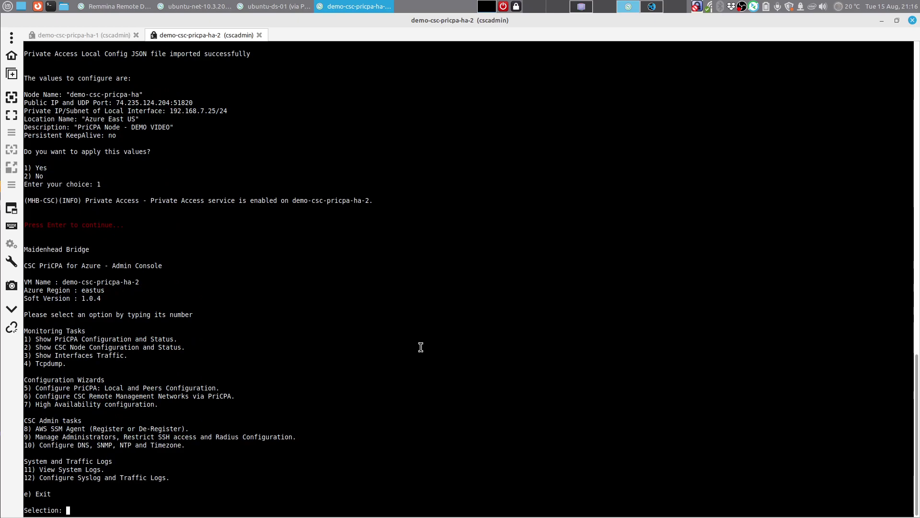
{"action": "type", "text": "7"}
{"action": "key", "text": "Return"}
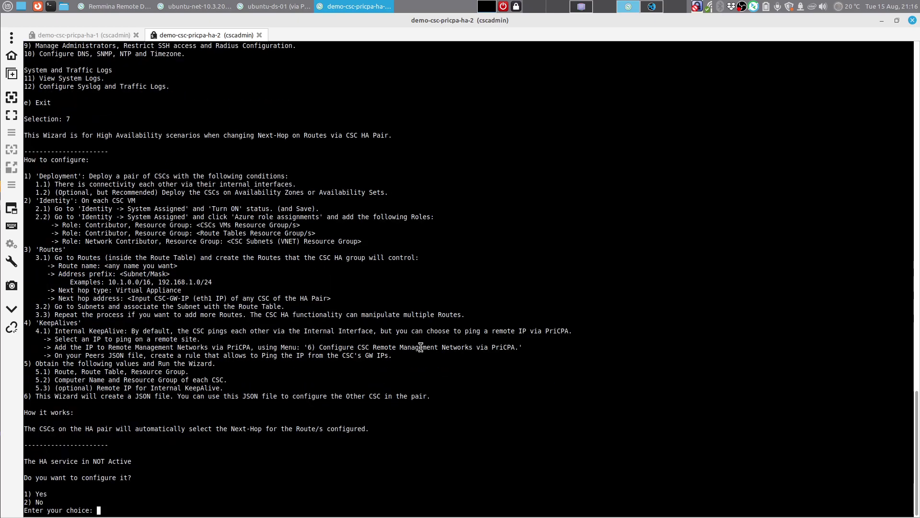
{"action": "type", "text": "1"}
{"action": "key", "text": "Return"}
{"action": "type", "text": "2"}
{"action": "key", "text": "Return"}
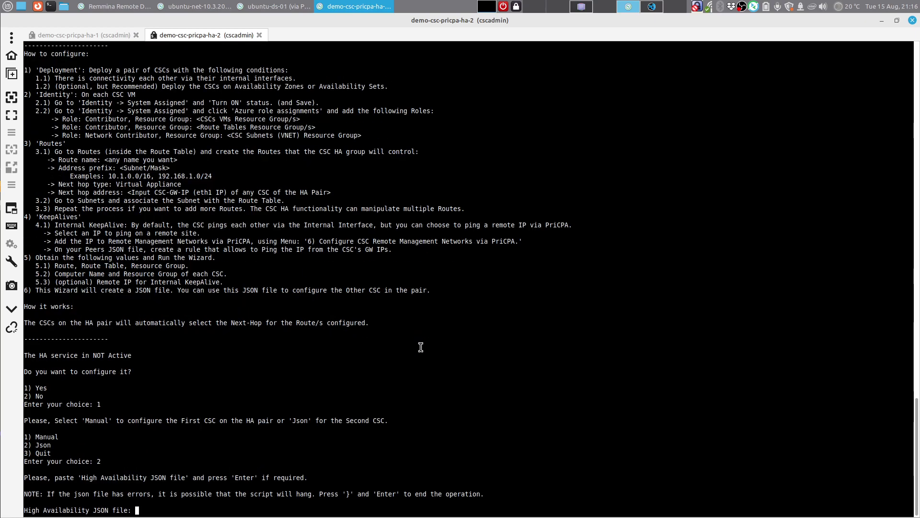
Step: Paste the copied High Availability JSON at the prompt and continue once routes are configured
{"action": "right_click", "coordinate": [268, 499]}
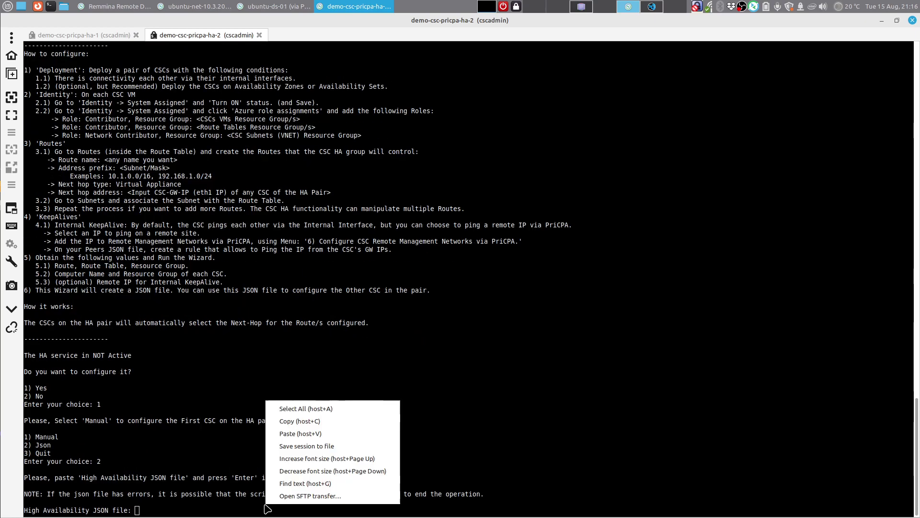
{"action": "left_click", "coordinate": [300, 433]}
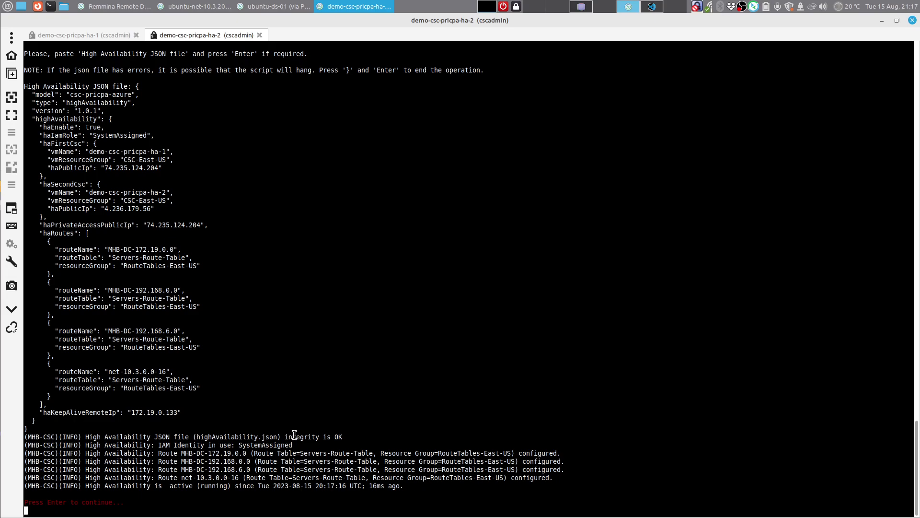
{"action": "key", "text": "Return"}
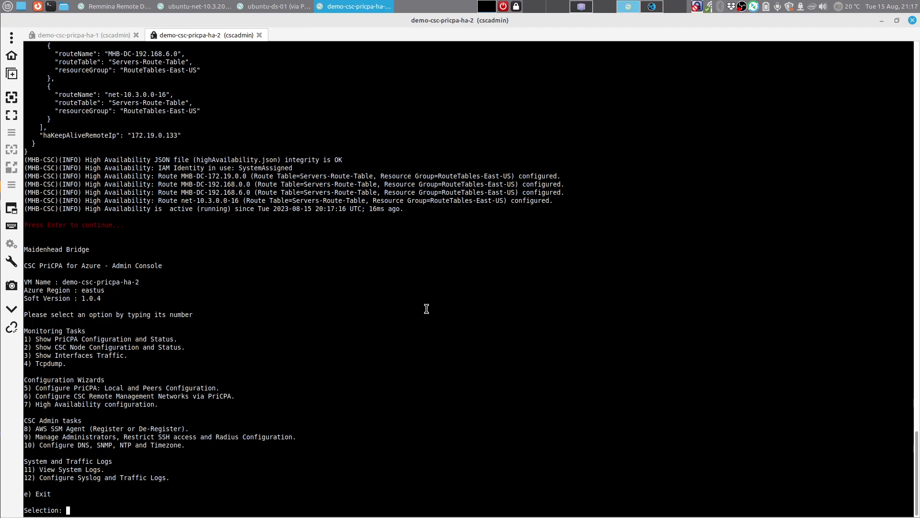
Step: On ha-2, open the Private Access Configuration Wizard (5) and choose to load the peers JSON (2)
{"action": "left_click", "coordinate": [84, 35]}
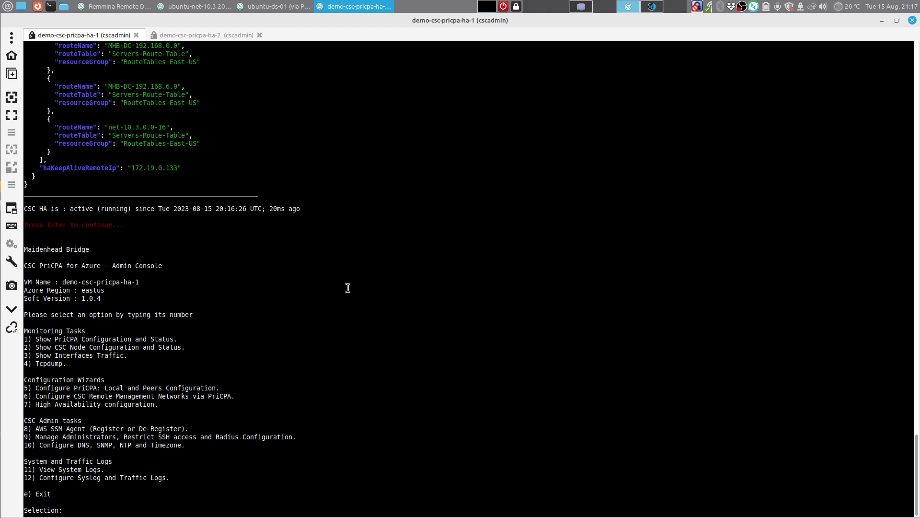
{"action": "left_click", "coordinate": [210, 36]}
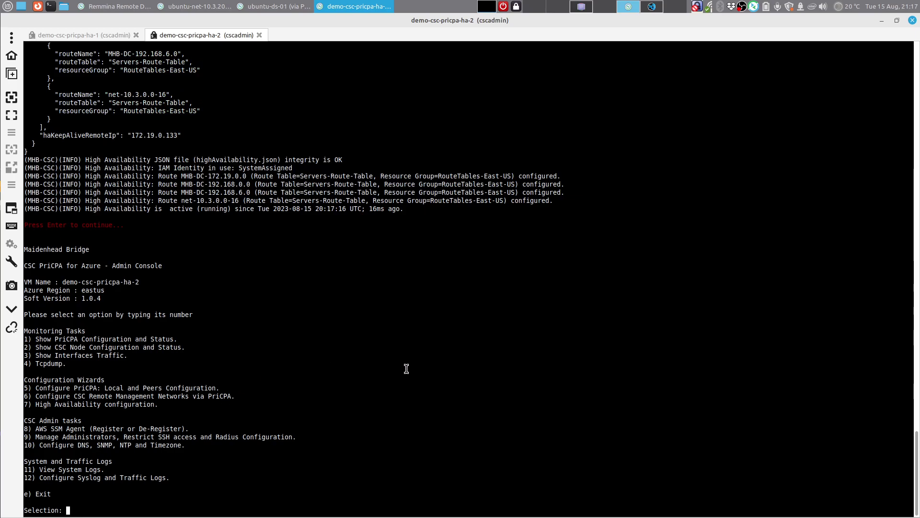
{"action": "left_click_drag", "start_coordinate": [139, 388], "coordinate": [234, 389]}
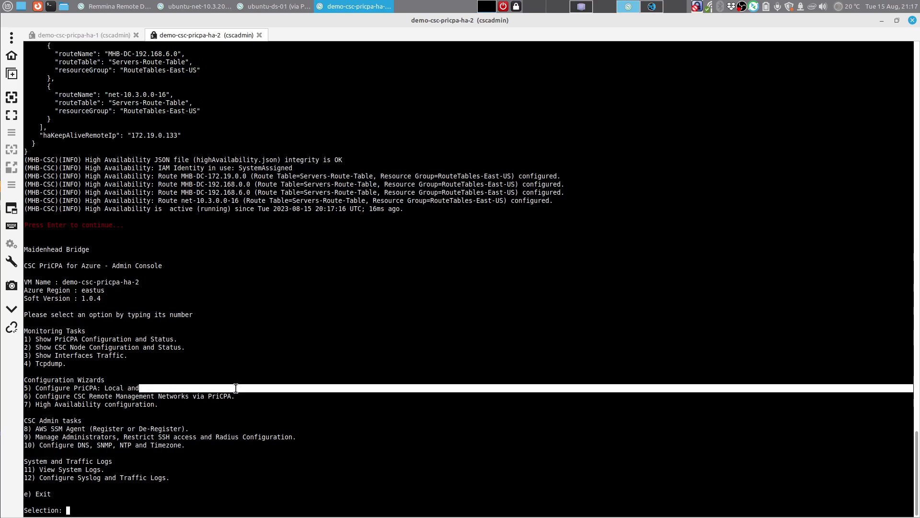
{"action": "left_click", "coordinate": [235, 389]}
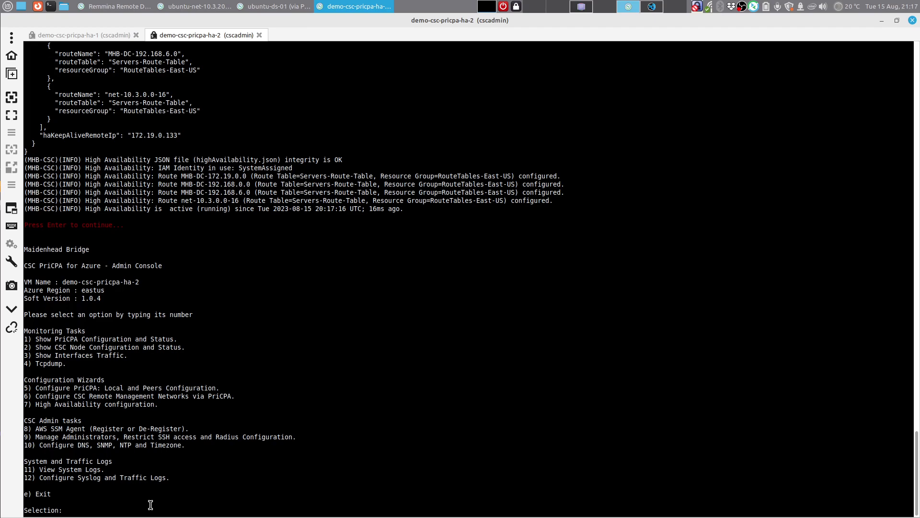
{"action": "type", "text": "5"}
{"action": "key", "text": "Return"}
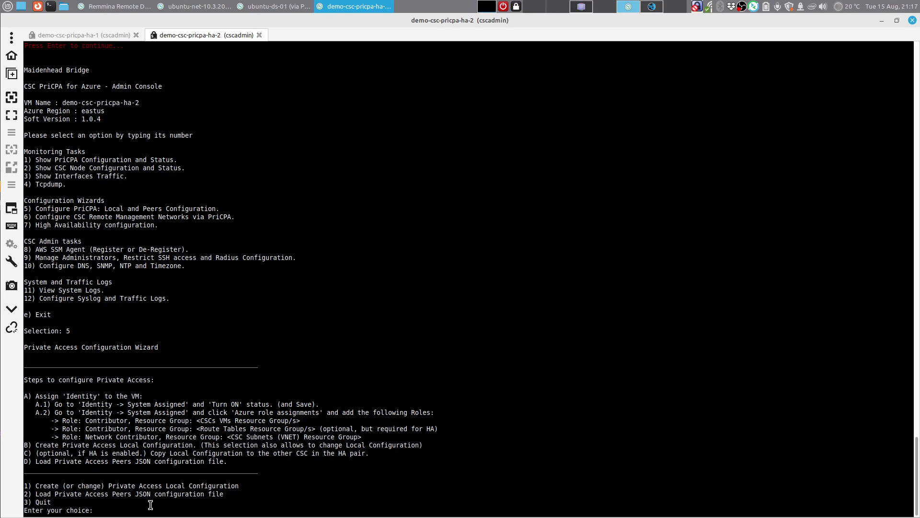
{"action": "type", "text": "2"}
{"action": "key", "text": "Return"}
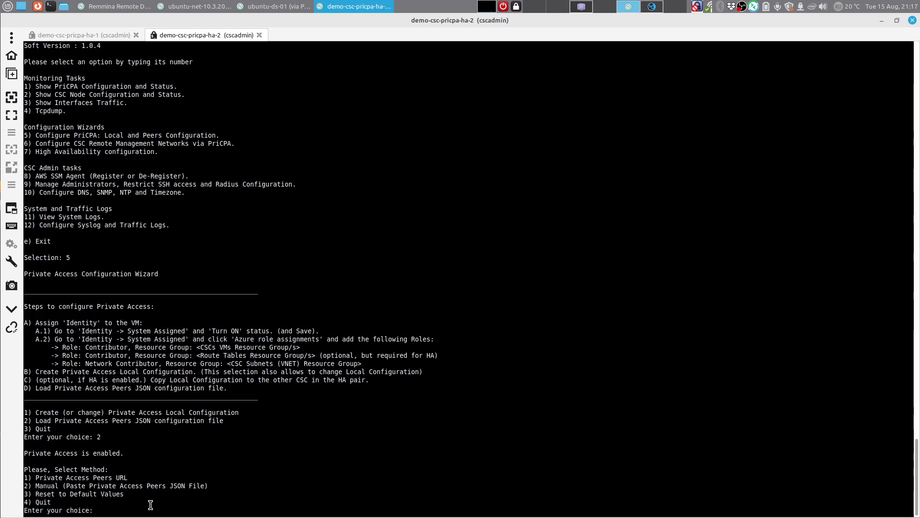
Step: Use the existing Peers URL, refresh it, review in compact format, and apply the seven peers
{"action": "type", "text": "1"}
{"action": "key", "text": "Return"}
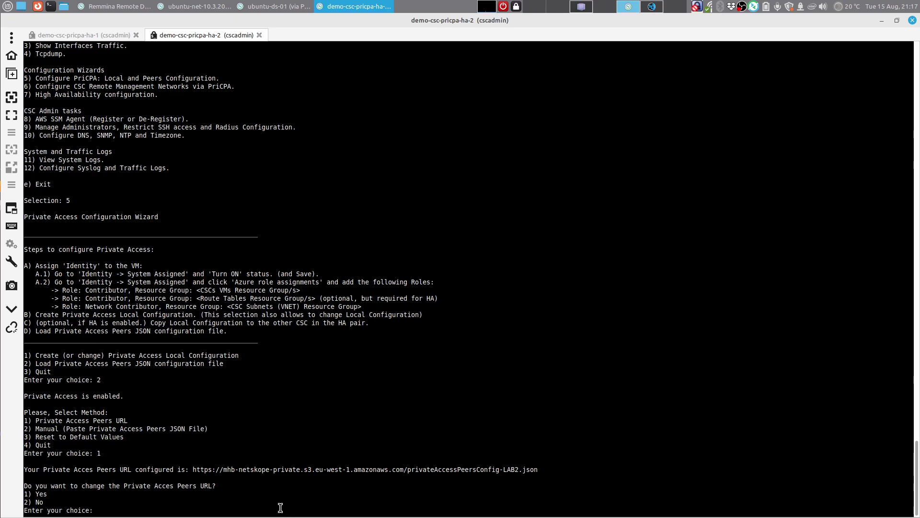
{"action": "type", "text": "2"}
{"action": "key", "text": "Return"}
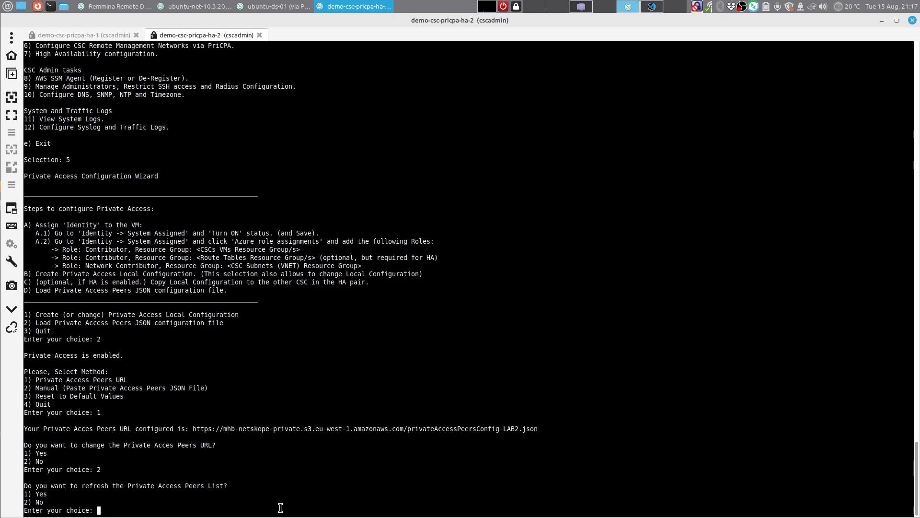
{"action": "type", "text": "1"}
{"action": "key", "text": "Return"}
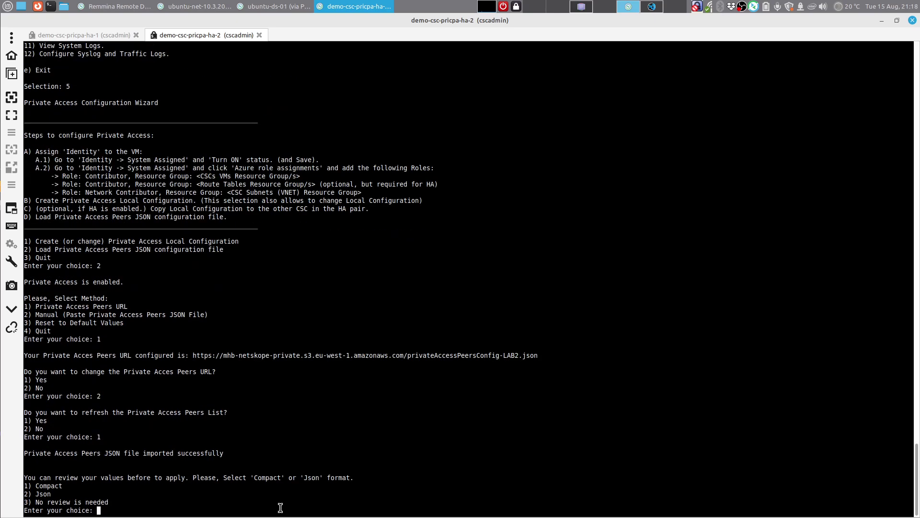
{"action": "type", "text": "1"}
{"action": "key", "text": "Return"}
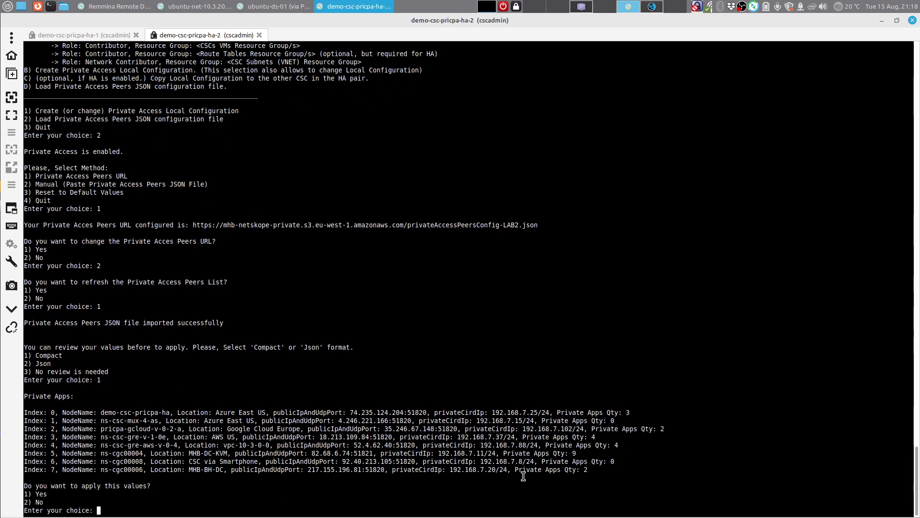
{"action": "type", "text": "1"}
{"action": "key", "text": "Return"}
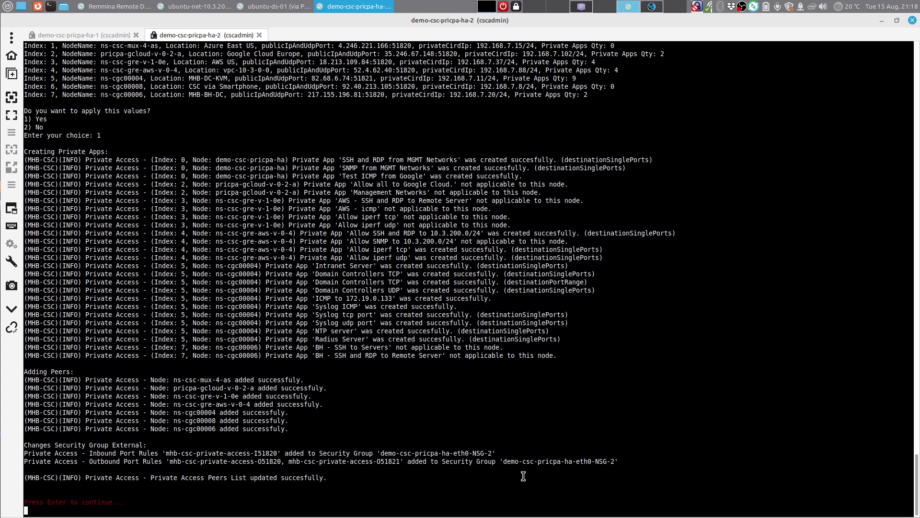
{"action": "key", "text": "Return"}
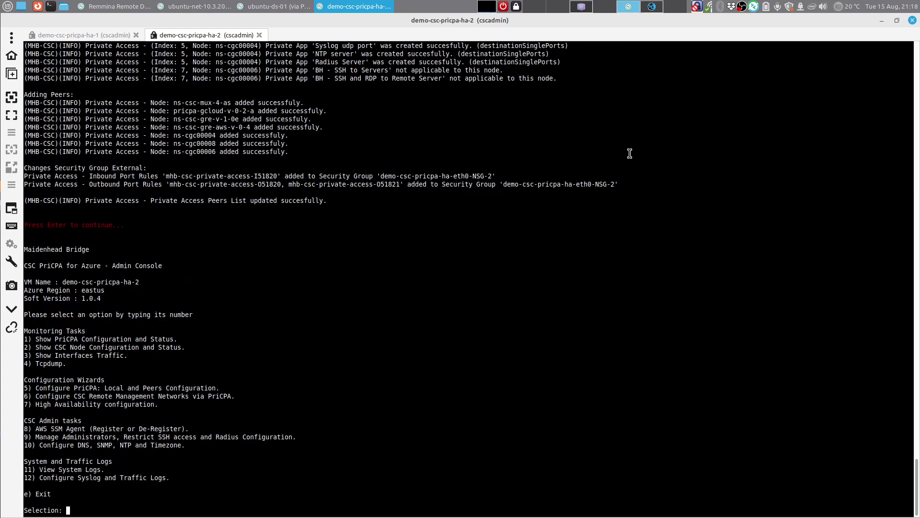
Step: Review the Azure HA network diagram on page 5 of the PriCPA Azure PDF
{"action": "left_click", "coordinate": [582, 7]}
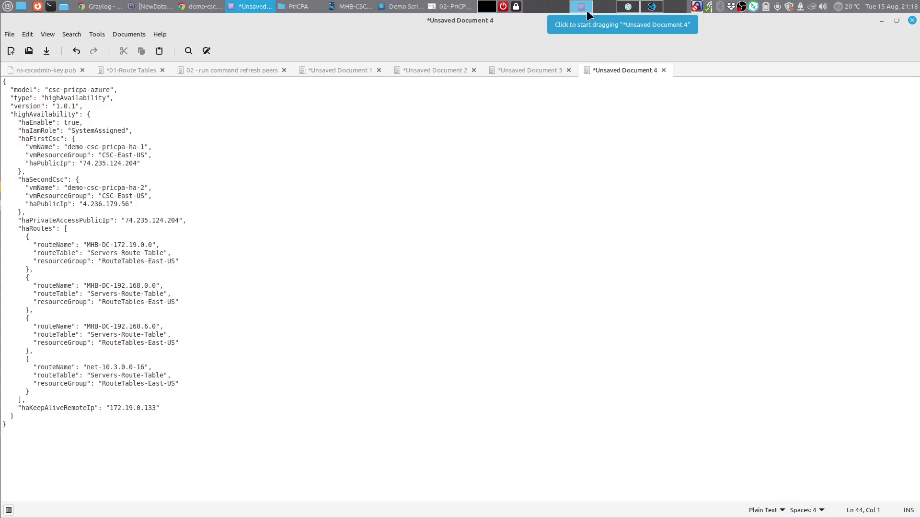
{"action": "left_click", "coordinate": [436, 5]}
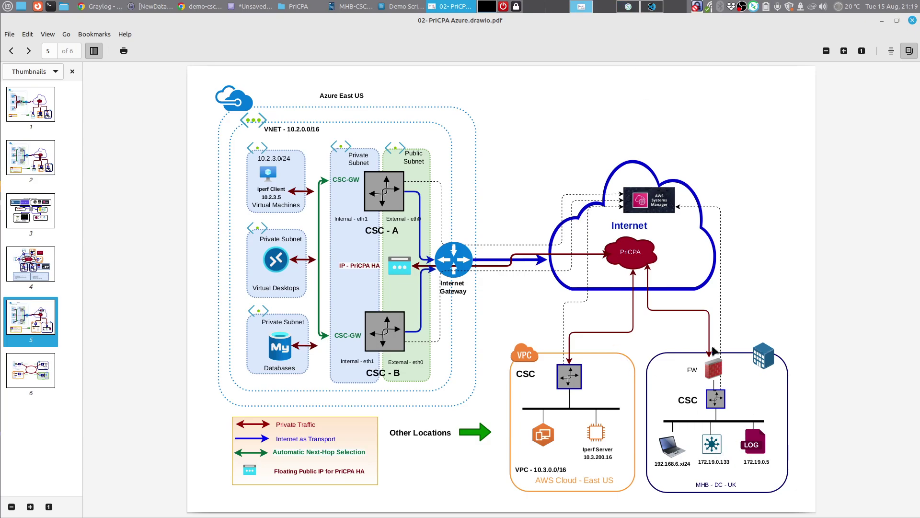
{"action": "left_click", "coordinate": [107, 6]}
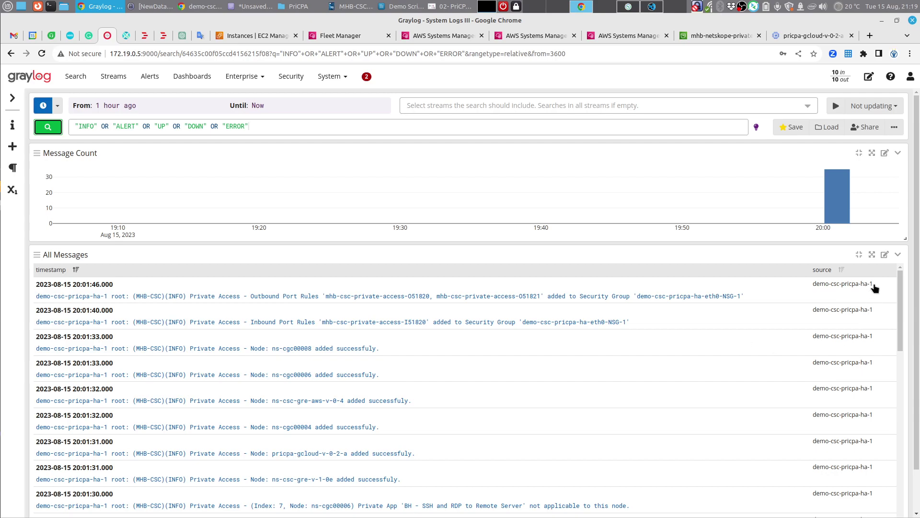
Step: Refresh the Graylog search and scroll through the latest Private Access log messages
{"action": "left_click", "coordinate": [52, 130]}
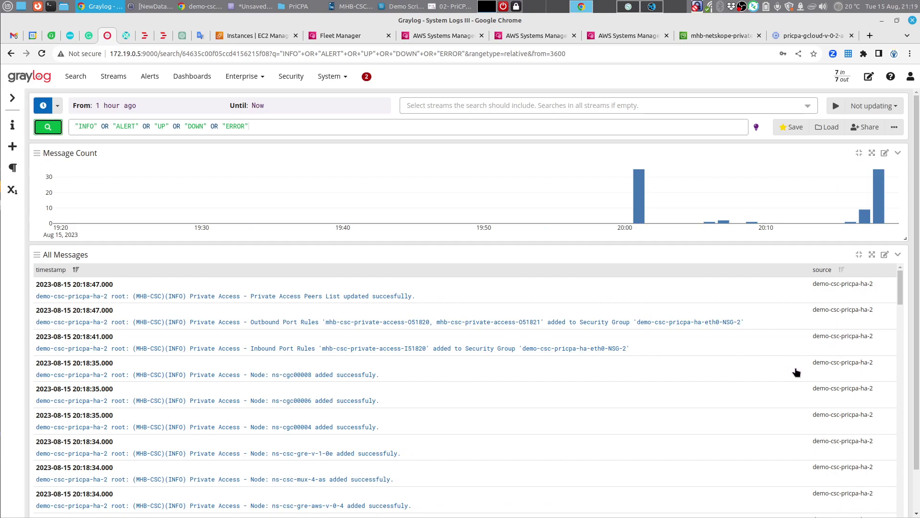
{"action": "left_click_drag", "start_coordinate": [877, 311], "coordinate": [813, 320]}
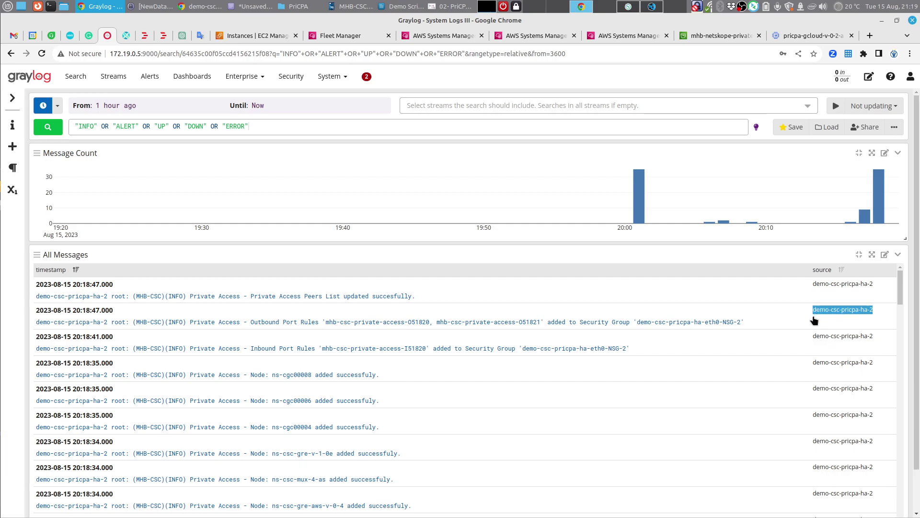
{"action": "left_click", "coordinate": [813, 321]}
{"action": "scroll", "coordinate": [770, 338], "scroll_direction": "down", "scroll_amount": 10}
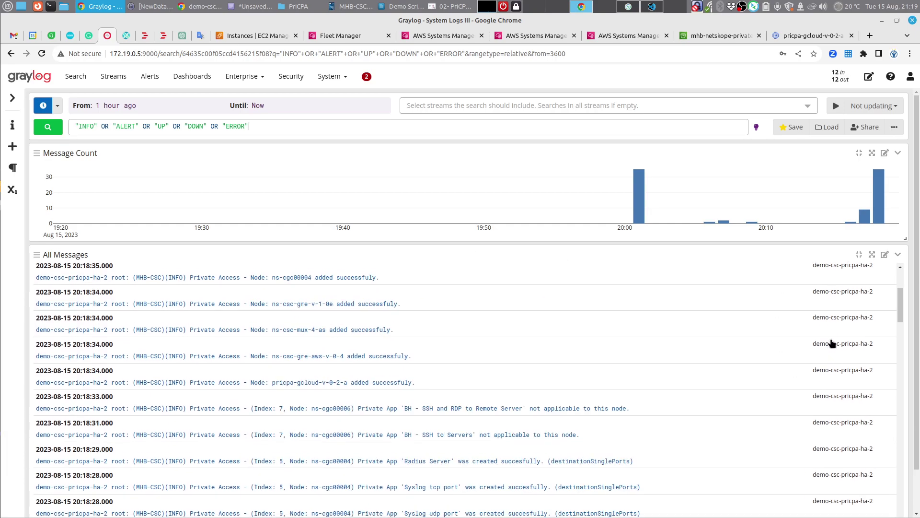
{"action": "scroll", "coordinate": [833, 345], "scroll_direction": "down", "scroll_amount": 10}
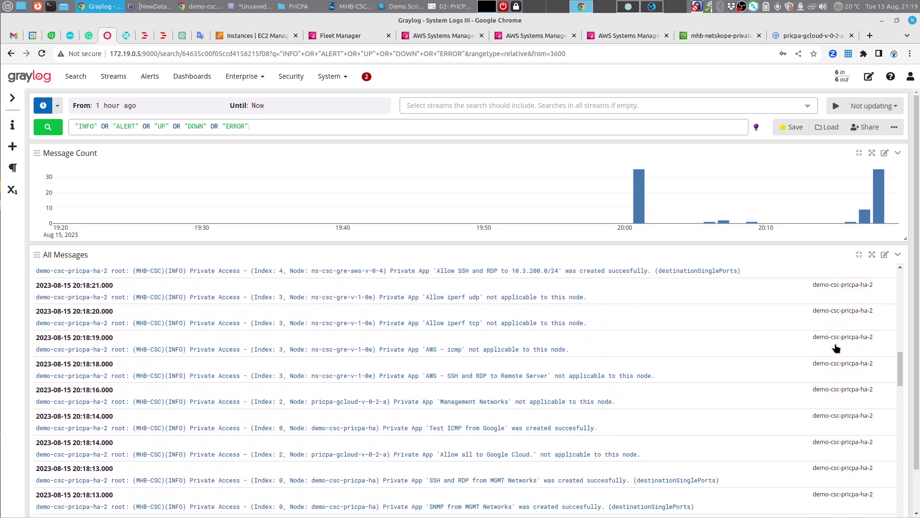
{"action": "scroll", "coordinate": [836, 349], "scroll_direction": "down", "scroll_amount": 4}
{"action": "scroll", "coordinate": [824, 350], "scroll_direction": "up", "scroll_amount": 4}
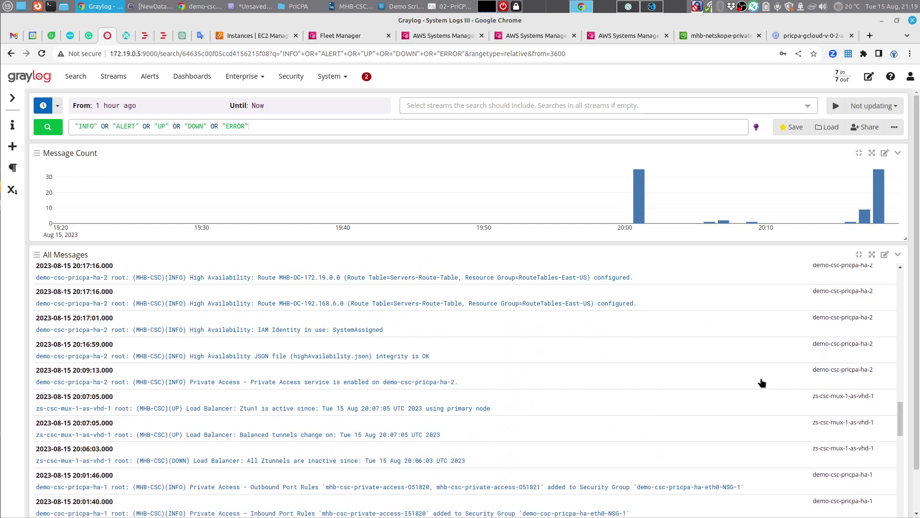
{"action": "scroll", "coordinate": [760, 381], "scroll_direction": "up", "scroll_amount": 2}
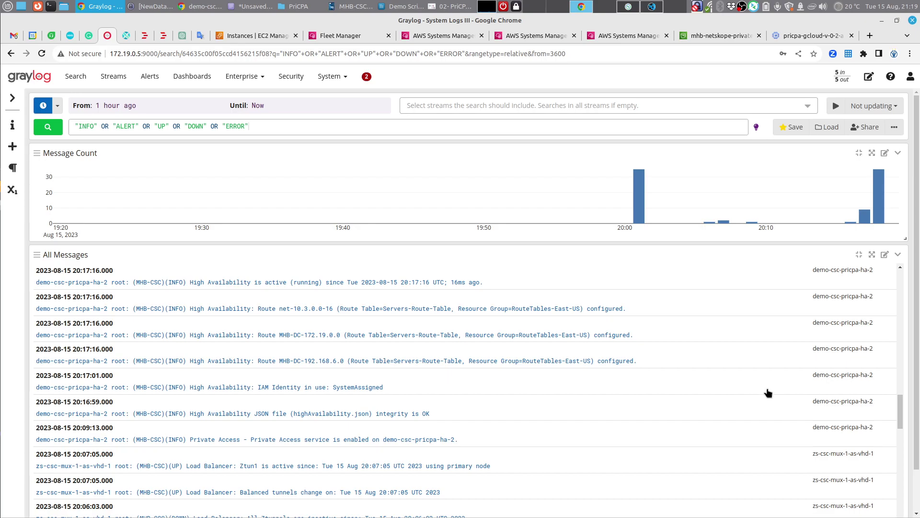
{"action": "scroll", "coordinate": [767, 385], "scroll_direction": "down", "scroll_amount": 6}
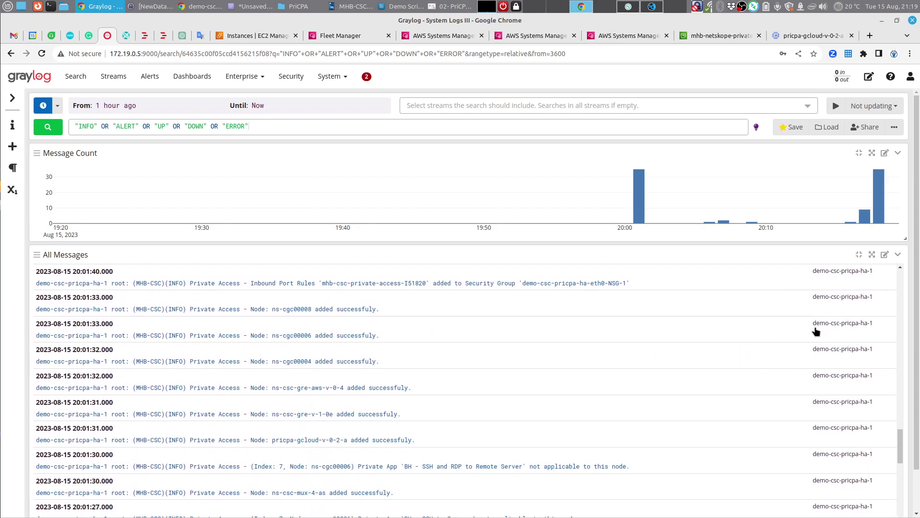
Step: Expand a message and add source demo-csc-pricpa-ha-1 to the search query
{"action": "left_click", "coordinate": [819, 329]}
{"action": "scroll", "coordinate": [419, 367], "scroll_direction": "down", "scroll_amount": 3}
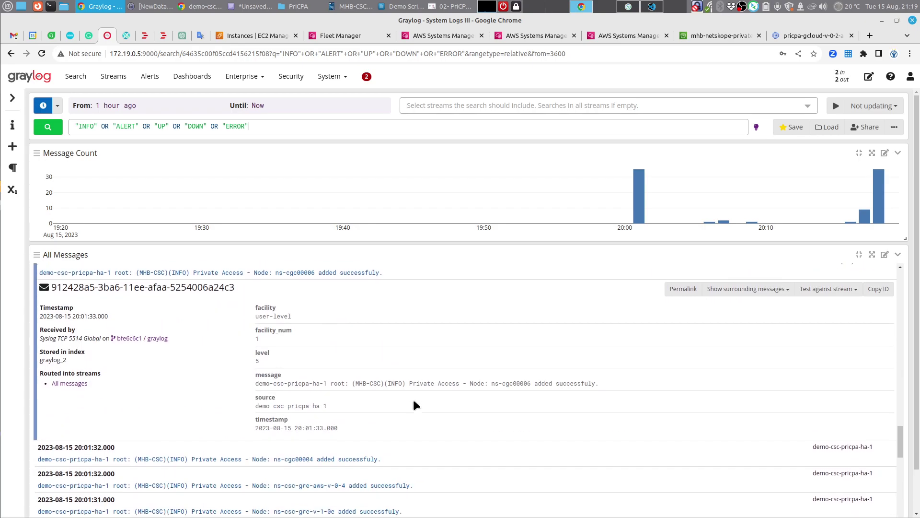
{"action": "left_click", "coordinate": [328, 355]}
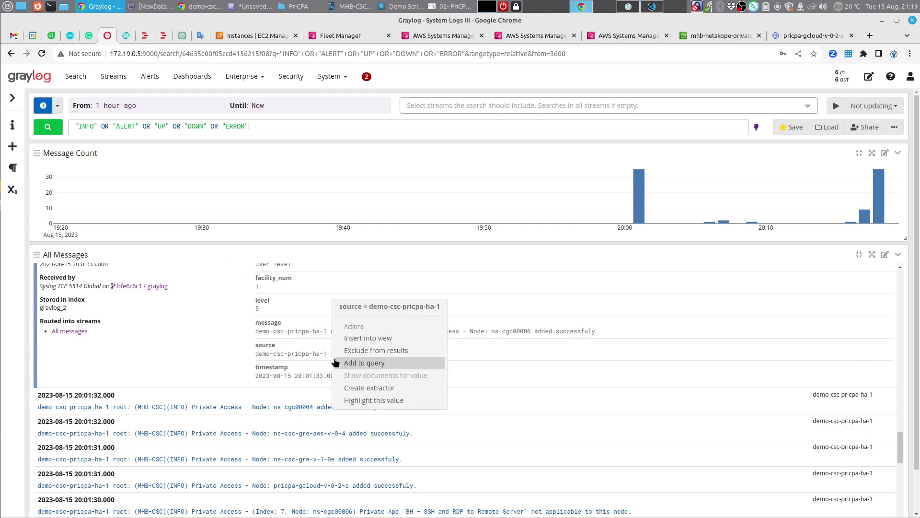
{"action": "left_click", "coordinate": [369, 363]}
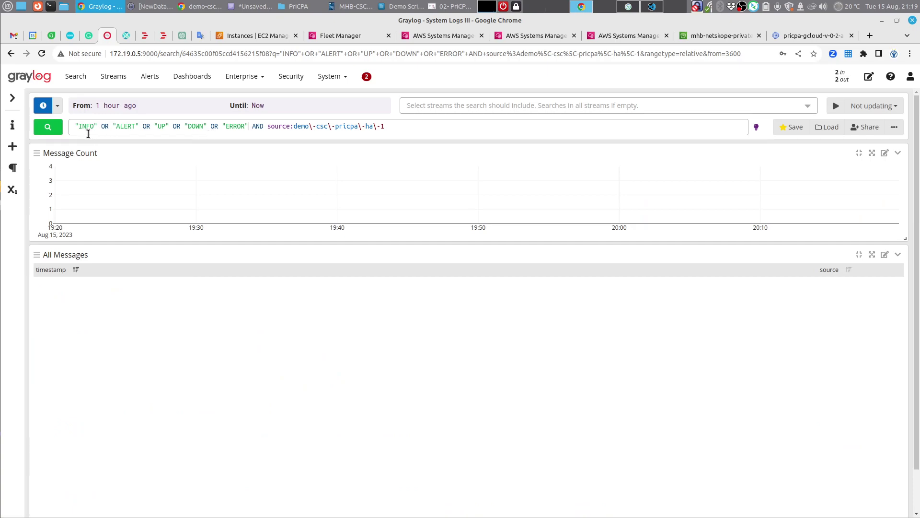
Step: Wrap the level terms of the query in brackets and rerun the search
{"action": "left_click", "coordinate": [75, 126]}
{"action": "type", "text": "("}
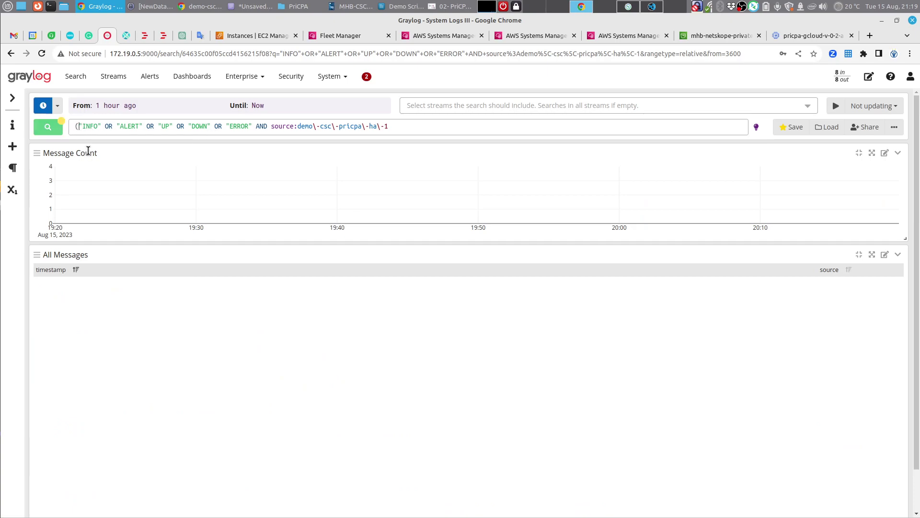
{"action": "left_click", "coordinate": [252, 126]}
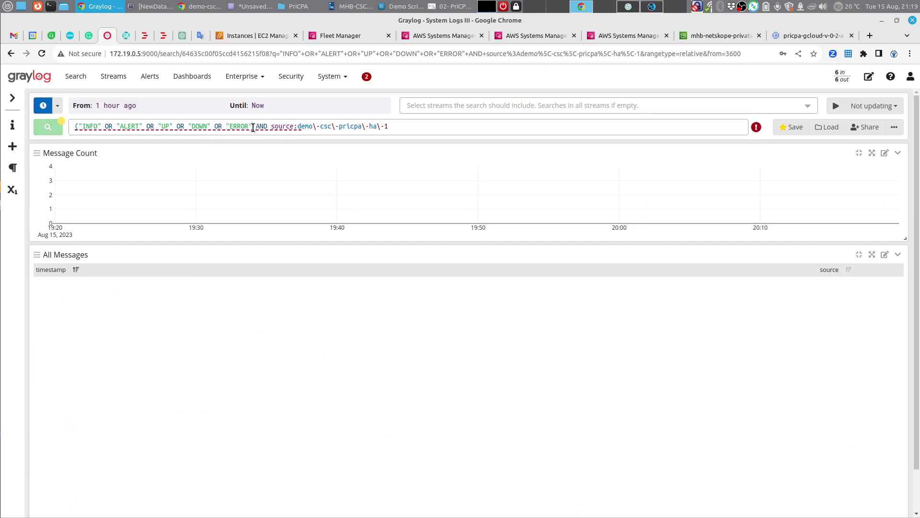
{"action": "type", "text": ")"}
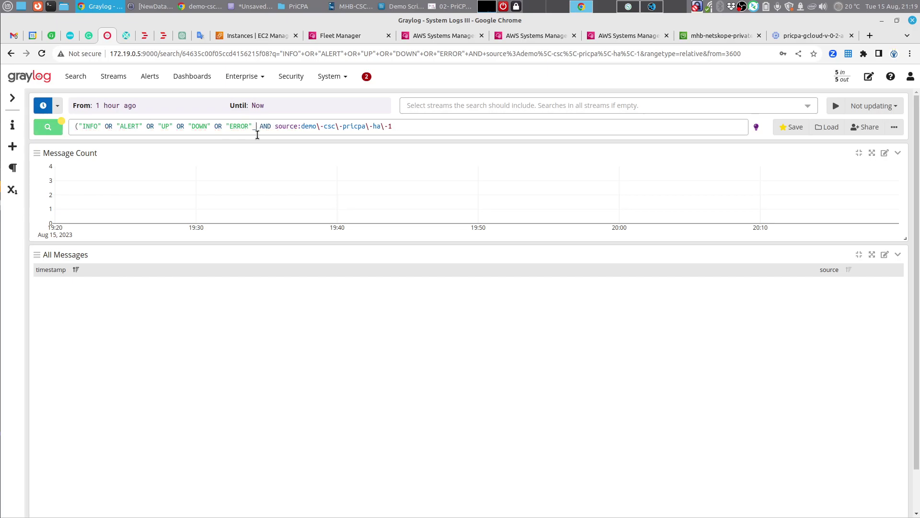
{"action": "key", "text": "BackSpace"}
{"action": "type", "text": ")"}
{"action": "key", "text": "Return"}
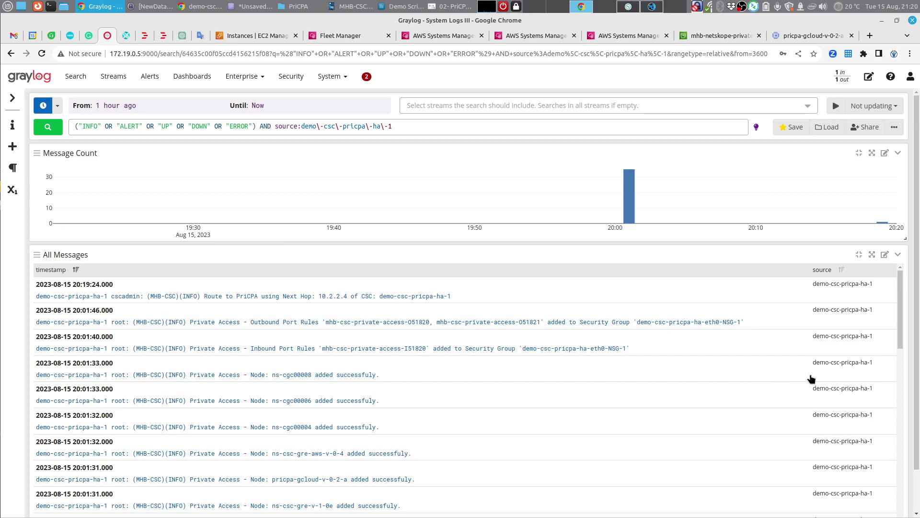
Step: Drop the level terms and browse all messages from source demo-csc-pricpa-ha-1
{"action": "scroll", "coordinate": [873, 337], "scroll_direction": "down", "scroll_amount": 5}
{"action": "scroll", "coordinate": [873, 337], "scroll_direction": "down", "scroll_amount": 4}
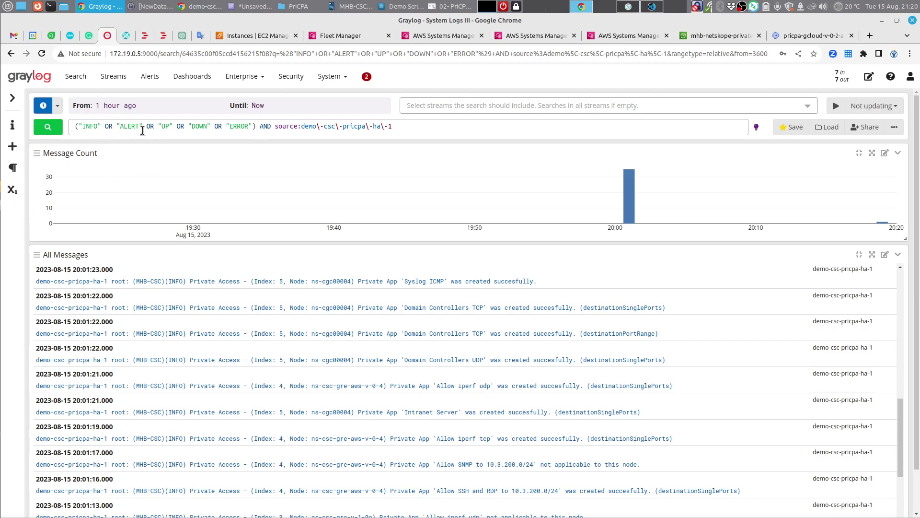
{"action": "scroll", "coordinate": [229, 359], "scroll_direction": "down", "scroll_amount": 5}
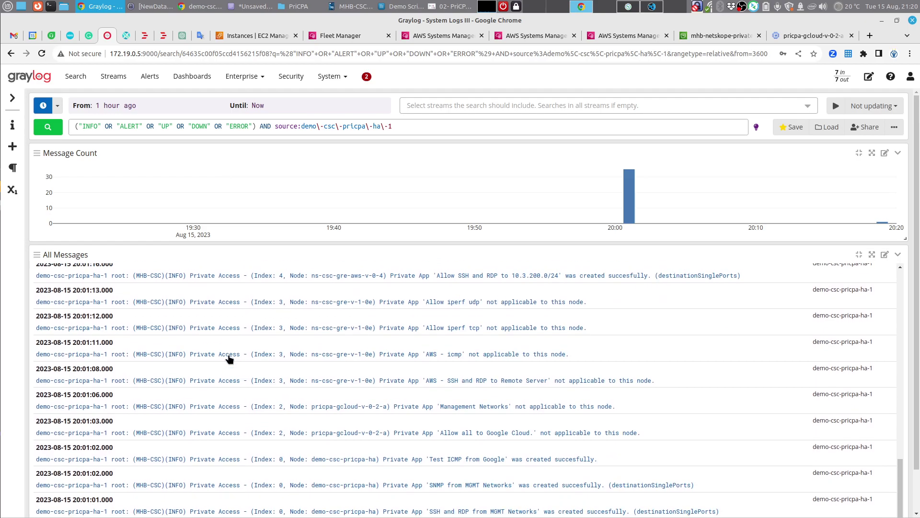
{"action": "scroll", "coordinate": [229, 357], "scroll_direction": "up", "scroll_amount": 5}
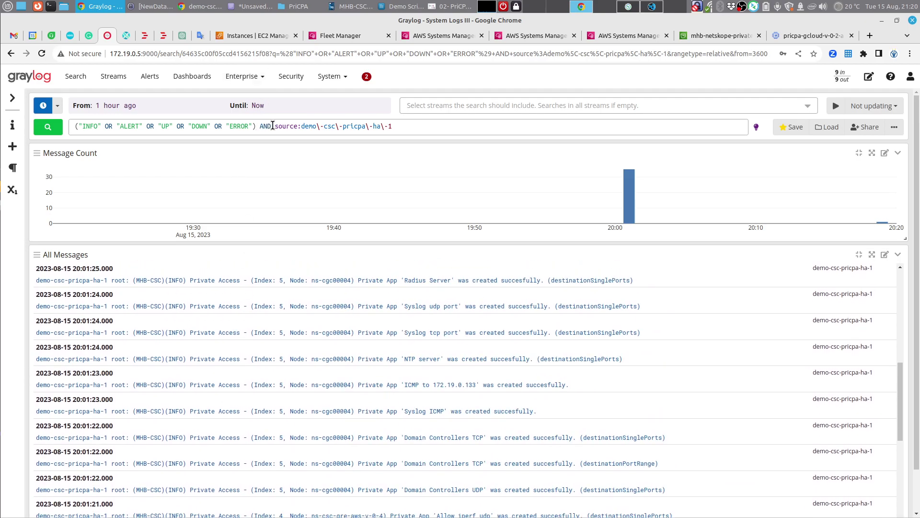
{"action": "key", "text": "ctrl+Delete"}
{"action": "key", "text": "ctrl+Delete"}
{"action": "key", "text": "ctrl+Delete"}
{"action": "key", "text": "ctrl+Delete"}
{"action": "key", "text": "ctrl+Delete"}
{"action": "key", "text": "ctrl+Delete"}
{"action": "key", "text": "ctrl+Delete"}
{"action": "key", "text": "ctrl+Delete"}
{"action": "key", "text": "ctrl+Delete"}
{"action": "key", "text": "ctrl+Delete"}
{"action": "key", "text": "ctrl+Delete"}
{"action": "key", "text": "ctrl+Delete"}
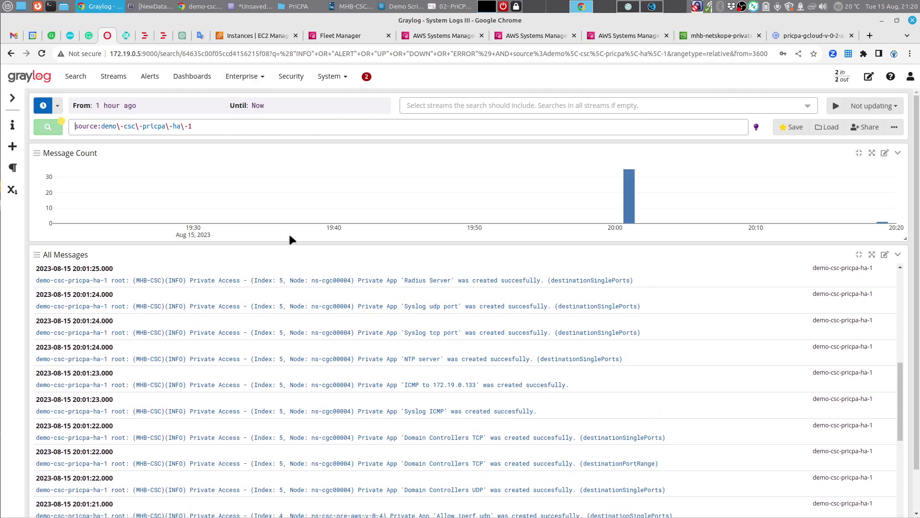
{"action": "key", "text": "Return"}
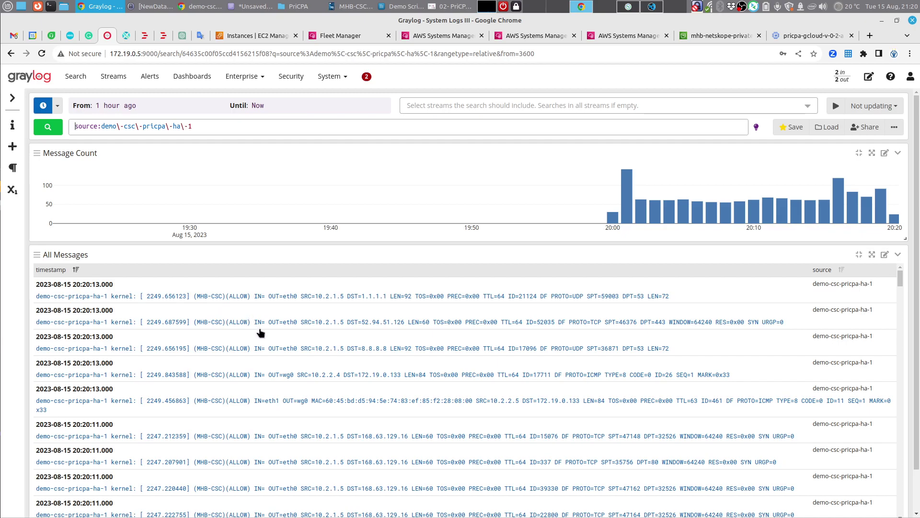
{"action": "scroll", "coordinate": [283, 331], "scroll_direction": "down", "scroll_amount": 10}
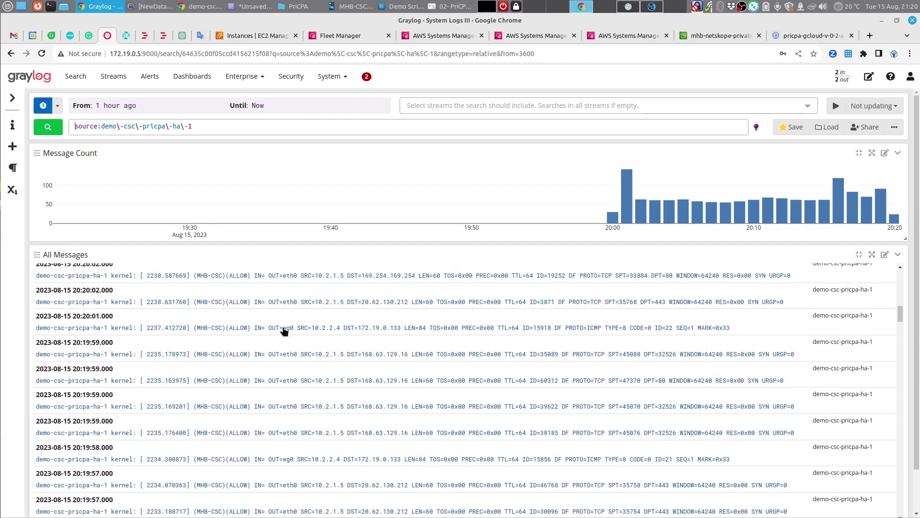
{"action": "scroll", "coordinate": [284, 331], "scroll_direction": "down", "scroll_amount": 5}
{"action": "scroll", "coordinate": [284, 331], "scroll_direction": "down", "scroll_amount": 2}
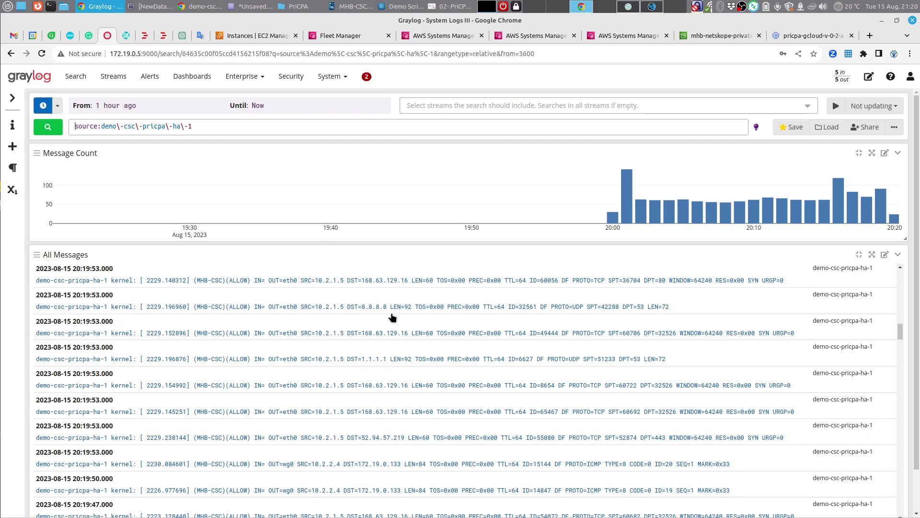
{"action": "scroll", "coordinate": [401, 389], "scroll_direction": "down", "scroll_amount": 4}
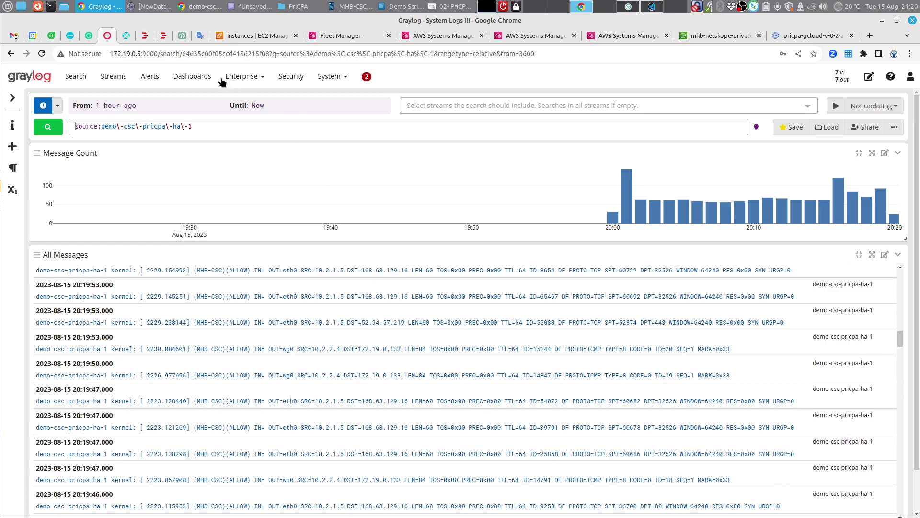
{"action": "left_click", "coordinate": [200, 6]}
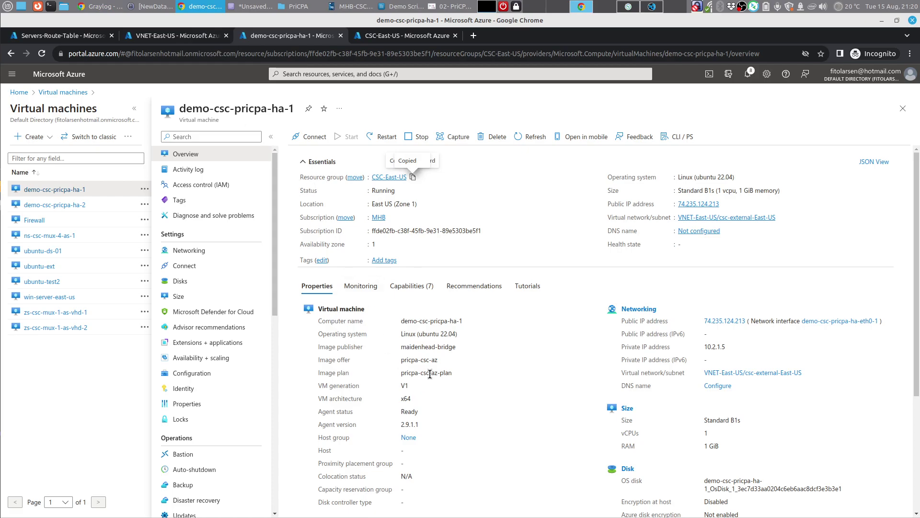
Step: Look over the demo-csc-pricpa-ha-1 VM overview properties, including the VM agent details
{"action": "left_click_drag", "start_coordinate": [420, 411], "coordinate": [396, 424]}
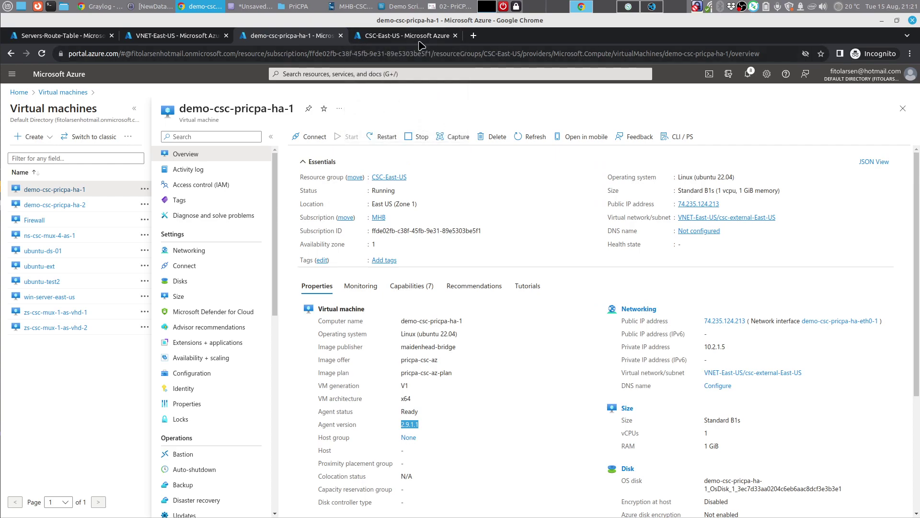
{"action": "left_click", "coordinate": [627, 9]}
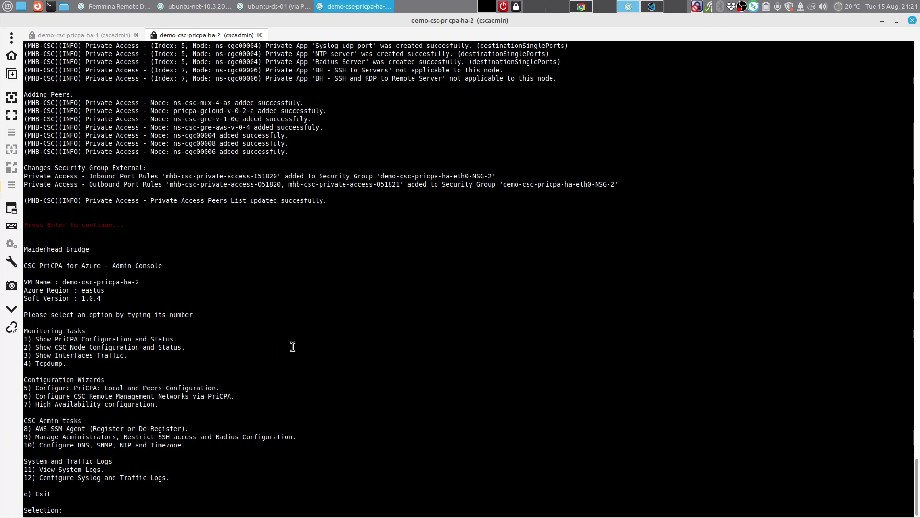
Step: On the demo-csc-pricpa-ha-1 console, show the CSC node status with option 2
{"action": "left_click", "coordinate": [124, 37]}
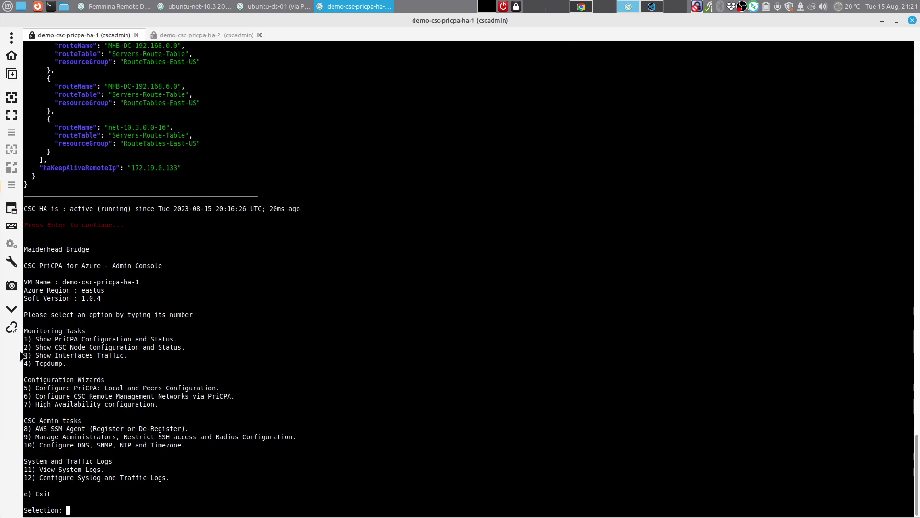
{"action": "left_click_drag", "start_coordinate": [31, 347], "coordinate": [180, 346]}
{"action": "left_click", "coordinate": [207, 344]}
{"action": "type", "text": "2"}
{"action": "key", "text": "Return"}
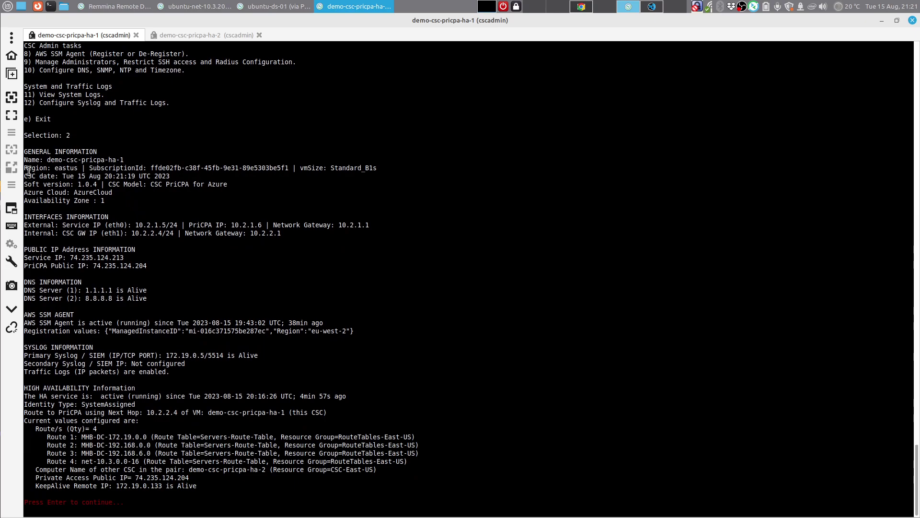
Step: Check the general information and the Route to PriCPA line showing ha-1 as next hop
{"action": "left_click_drag", "start_coordinate": [24, 149], "coordinate": [102, 188]}
{"action": "left_click", "coordinate": [102, 190]}
{"action": "left_click_drag", "start_coordinate": [25, 413], "coordinate": [91, 412]}
{"action": "left_click", "coordinate": [93, 412]}
{"action": "left_click", "coordinate": [585, 6]}
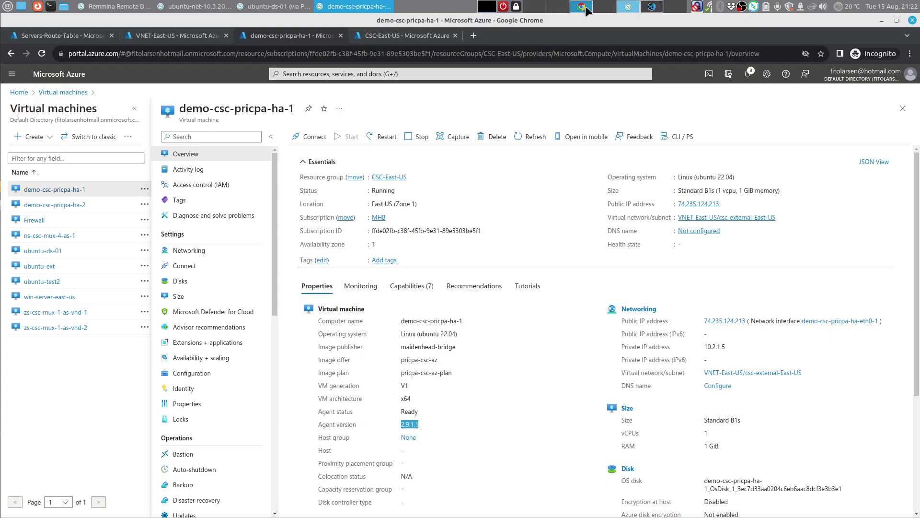
Step: Glance at the PriCPA Azure network diagram, then return to the ha-1 console
{"action": "left_click", "coordinate": [442, 6]}
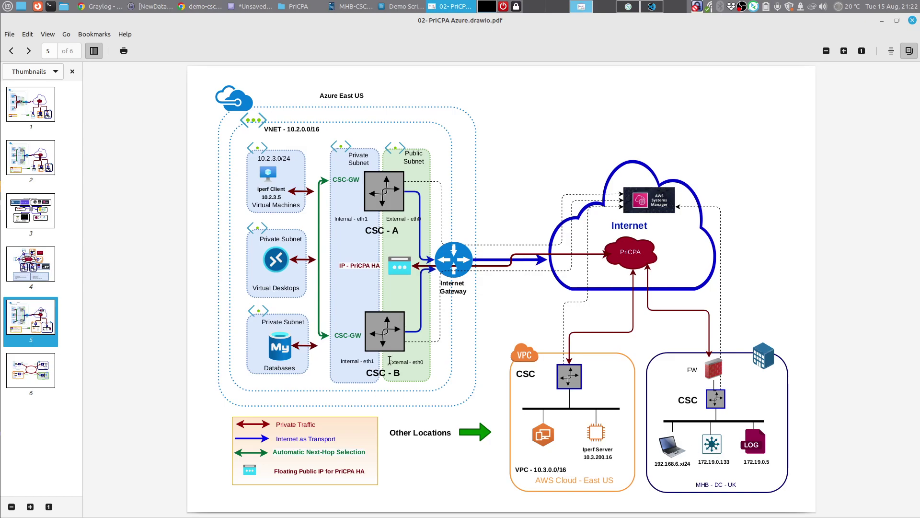
{"action": "left_click", "coordinate": [628, 7]}
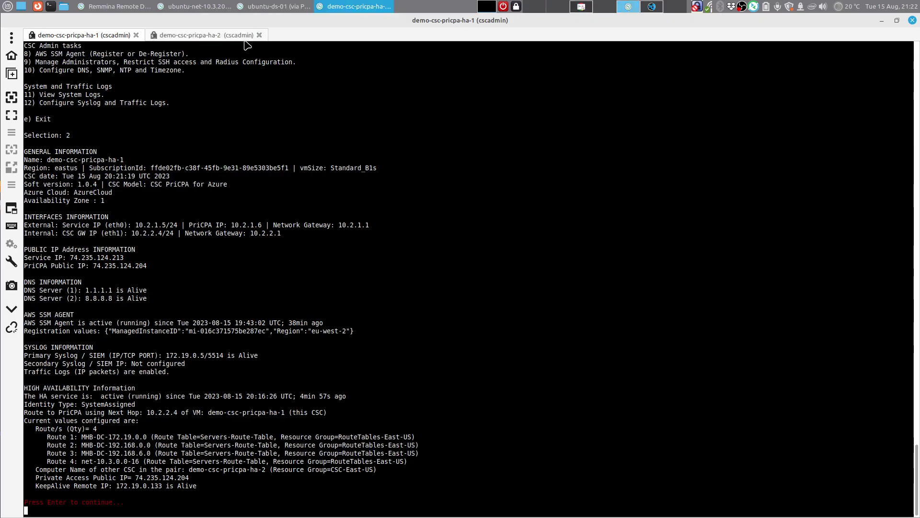
Step: Show ha-2's node status confirming ha-1 (10.2.2.4) as route next hop, then return to ha-1
{"action": "left_click", "coordinate": [199, 37]}
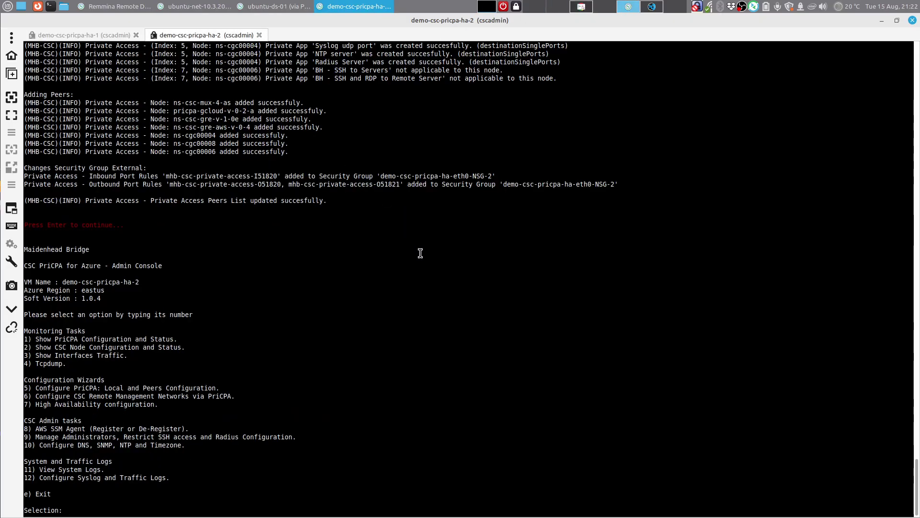
{"action": "type", "text": "2"}
{"action": "key", "text": "Return"}
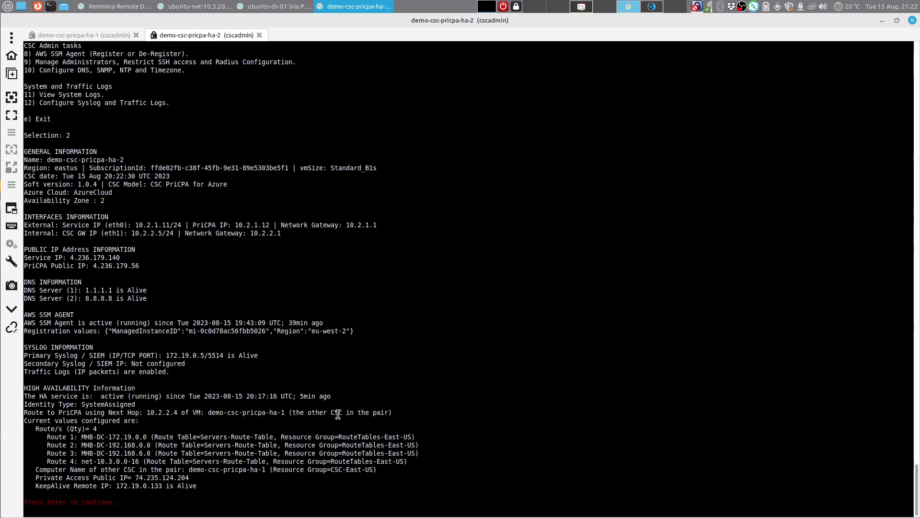
{"action": "key", "text": "Return"}
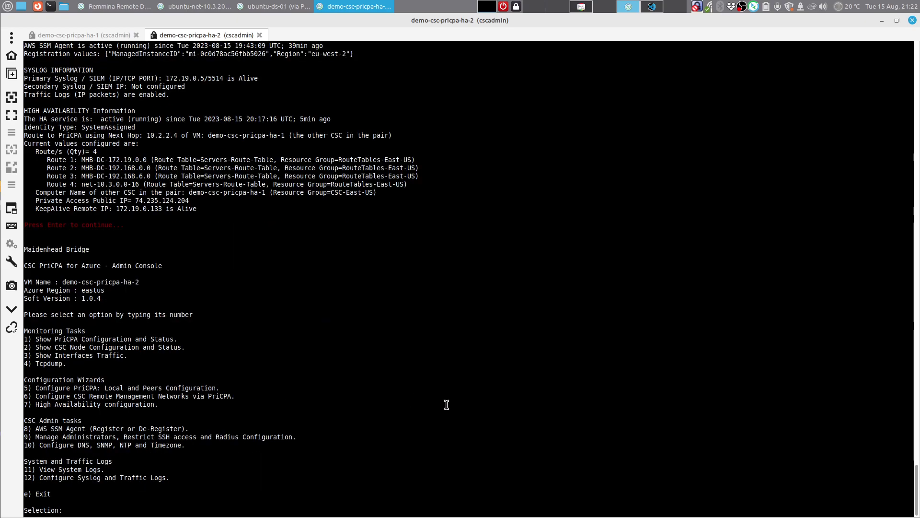
{"action": "left_click", "coordinate": [114, 38]}
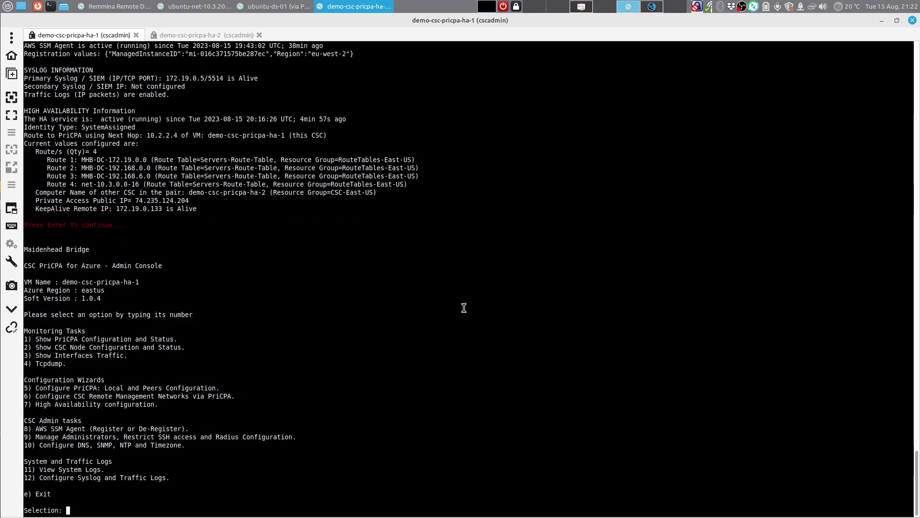
Step: Show all PriCPA peers' status on ha-1 (option 1, 1, 1) and review the alive peers
{"action": "type", "text": "1"}
{"action": "key", "text": "Return"}
{"action": "type", "text": "1"}
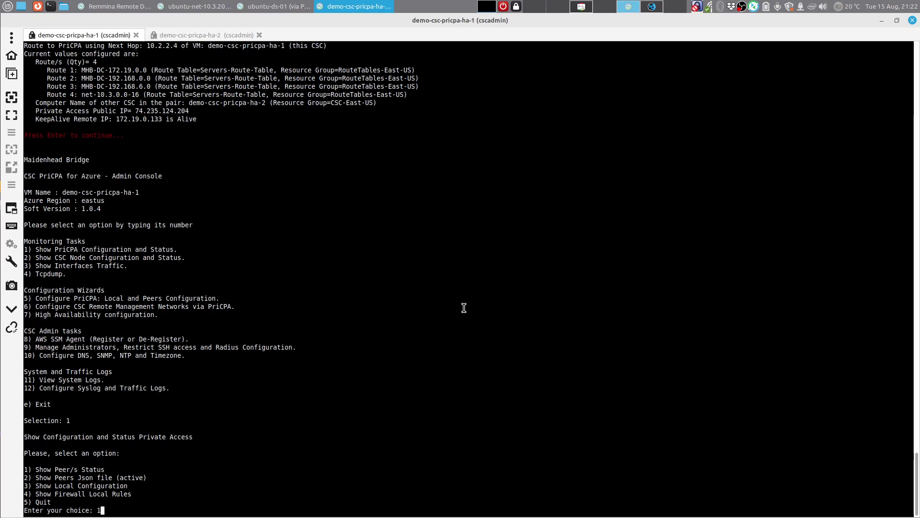
{"action": "key", "text": "Return"}
{"action": "type", "text": "1"}
{"action": "key", "text": "Return"}
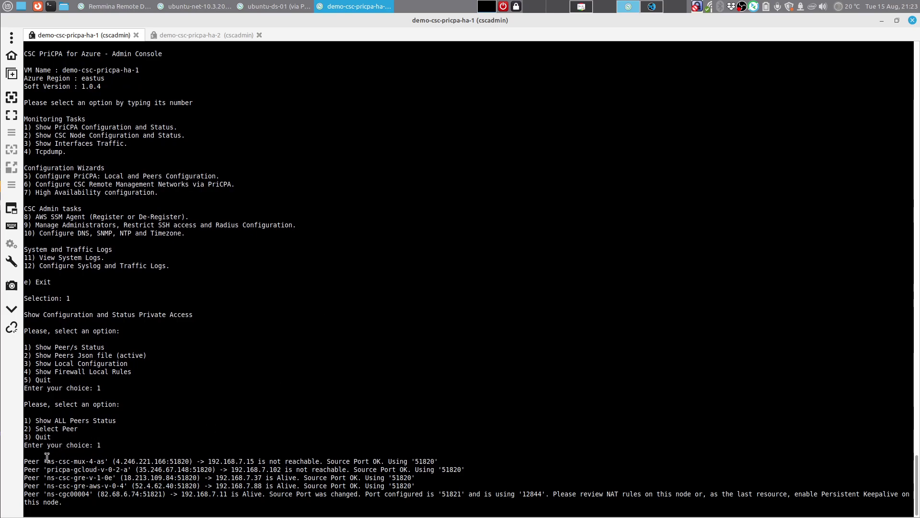
{"action": "left_click_drag", "start_coordinate": [46, 462], "coordinate": [98, 461]}
{"action": "left_click", "coordinate": [93, 454]}
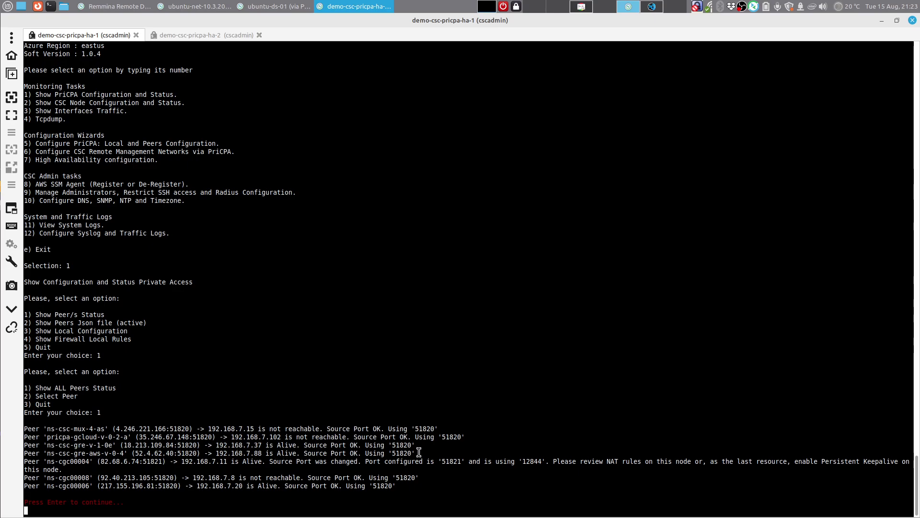
{"action": "left_click_drag", "start_coordinate": [407, 453], "coordinate": [81, 445]}
{"action": "left_click", "coordinate": [105, 456]}
Step: Return to the main menu and list the seven peers for individual selection (1, 1, 2)
{"action": "key", "text": "Return"}
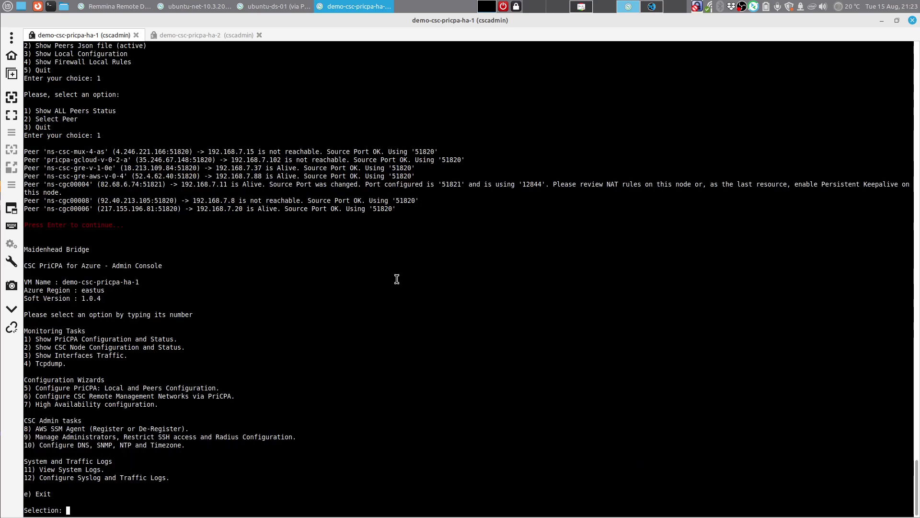
{"action": "type", "text": "1"}
{"action": "key", "text": "Return"}
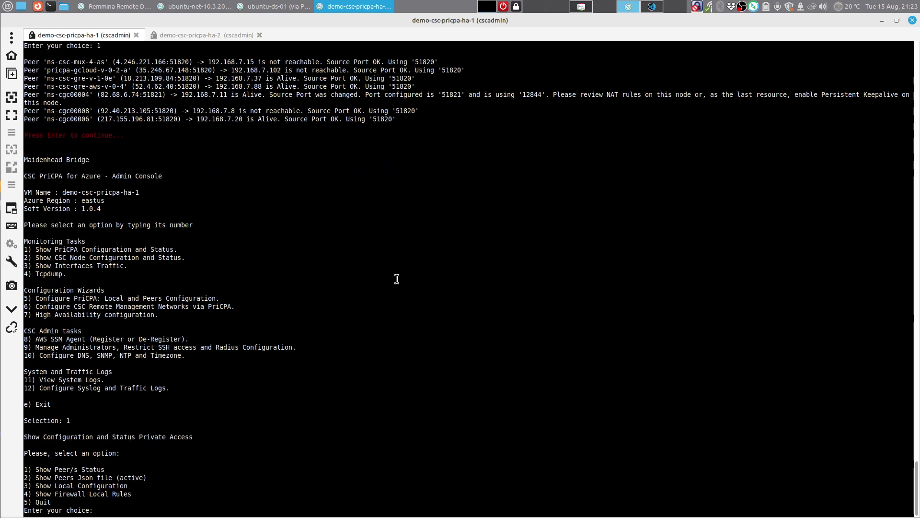
{"action": "type", "text": "1"}
{"action": "key", "text": "Return"}
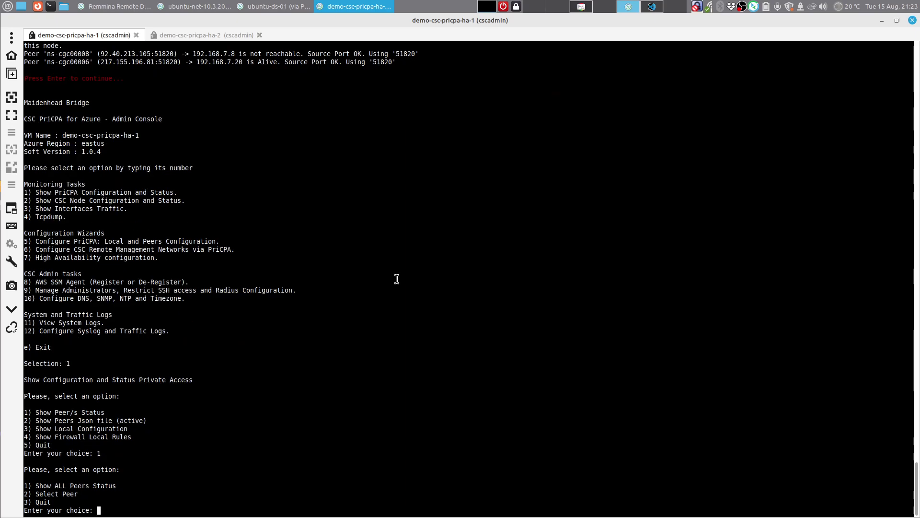
{"action": "key", "text": "Return"}
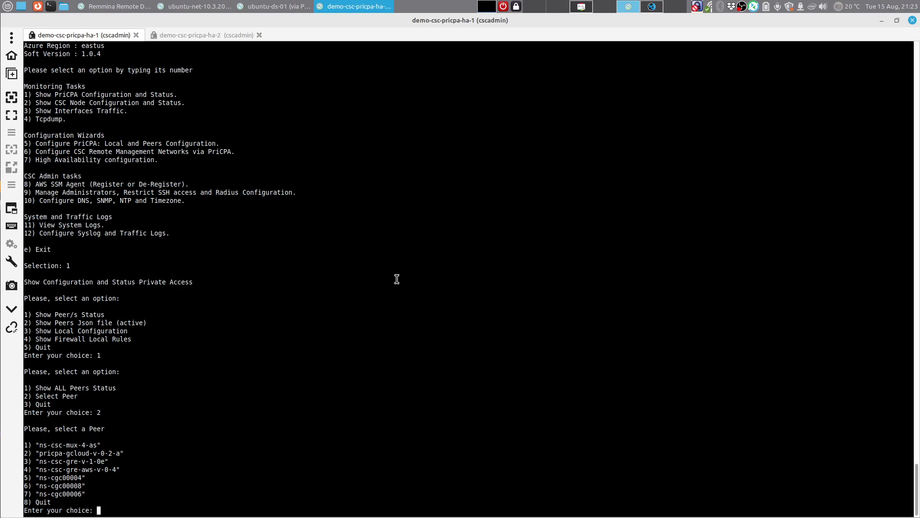
Step: Display peer 4, ns-csc-gre-aws-v-0-4, and note its 10.2.3.0/24 source network
{"action": "type", "text": "4"}
{"action": "key", "text": "Return"}
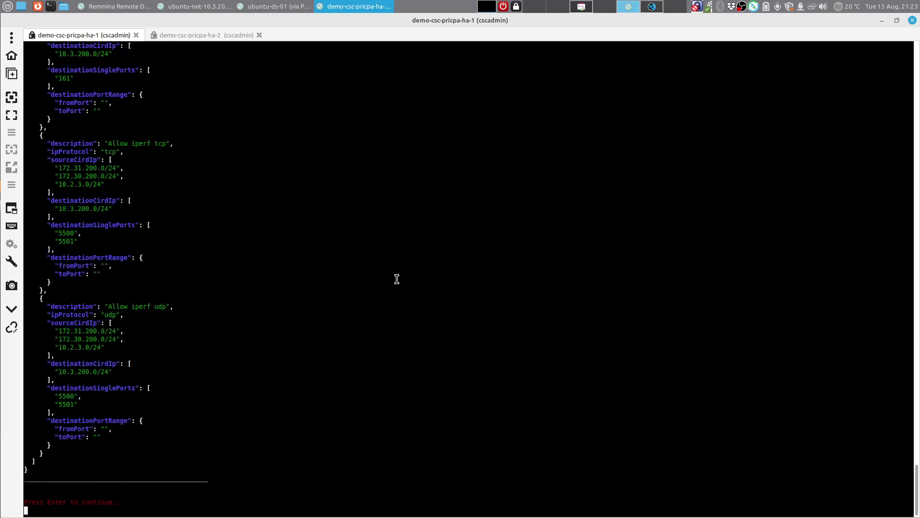
{"action": "scroll", "coordinate": [397, 279], "scroll_direction": "up", "scroll_amount": 20}
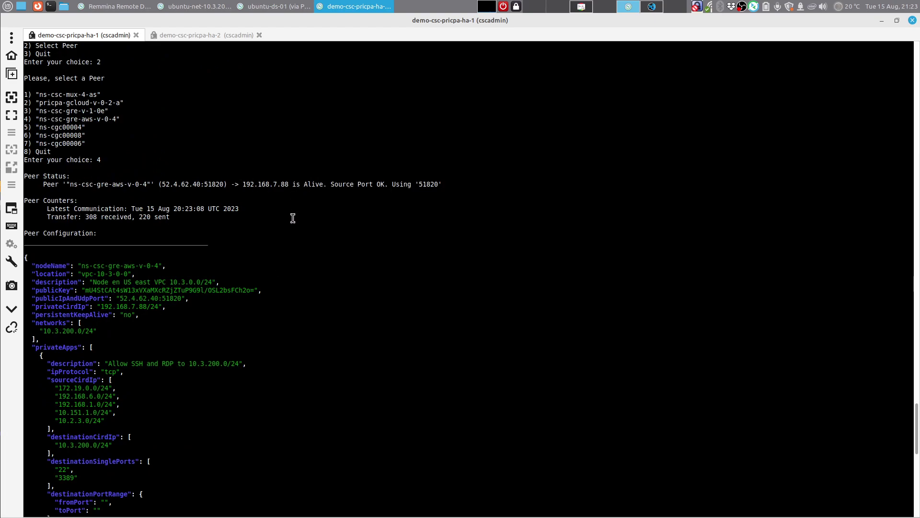
{"action": "scroll", "coordinate": [301, 243], "scroll_direction": "down", "scroll_amount": 4}
{"action": "scroll", "coordinate": [301, 243], "scroll_direction": "down", "scroll_amount": 2}
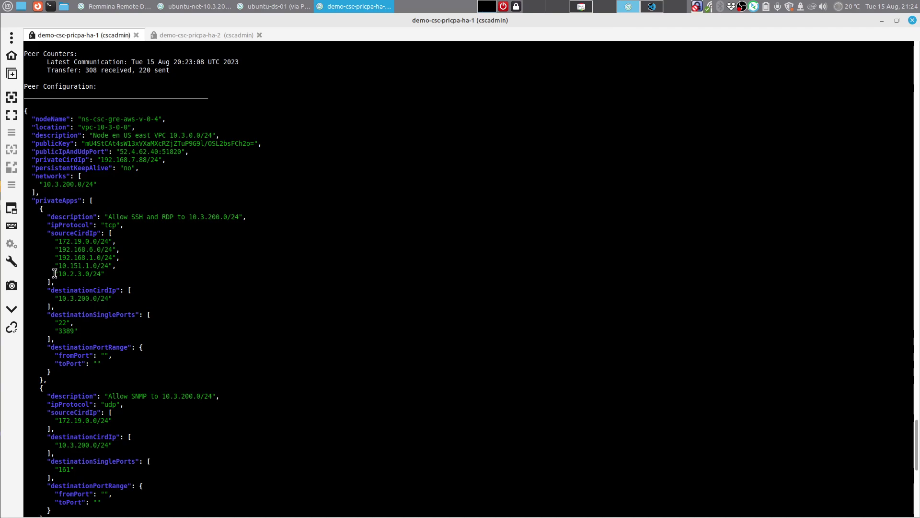
{"action": "left_click_drag", "start_coordinate": [54, 273], "coordinate": [106, 274]}
{"action": "left_click", "coordinate": [107, 273]}
Step: Scroll through the rest of the peer's JSON private app rules, then return to the main menu
{"action": "scroll", "coordinate": [142, 300], "scroll_direction": "down", "scroll_amount": 6}
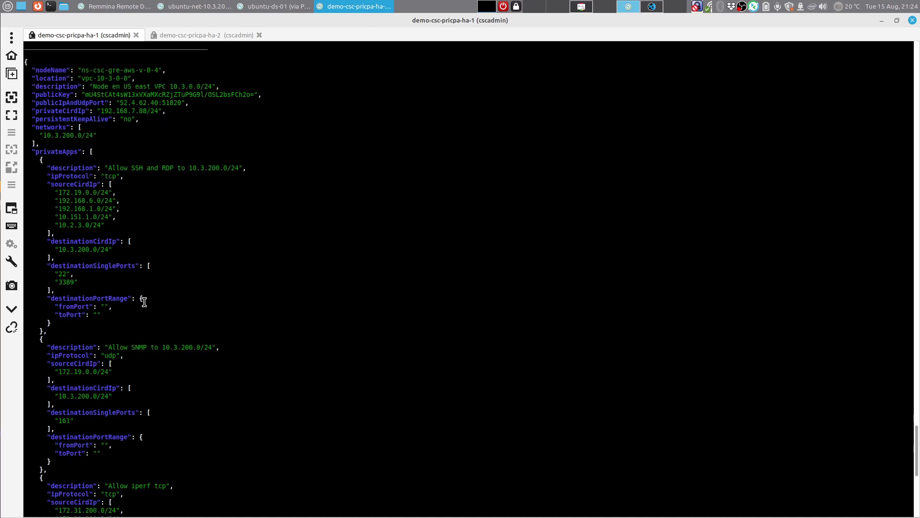
{"action": "scroll", "coordinate": [145, 302], "scroll_direction": "down", "scroll_amount": 10}
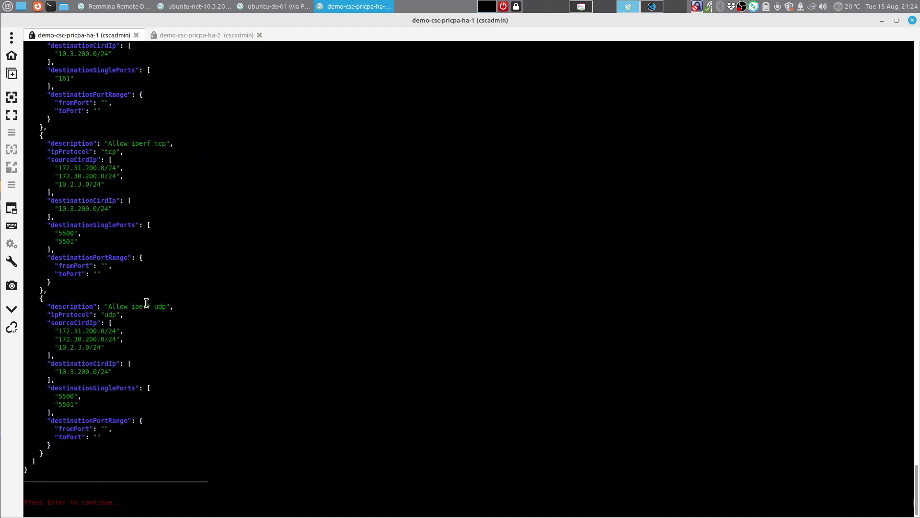
{"action": "scroll", "coordinate": [147, 301], "scroll_direction": "up", "scroll_amount": 16}
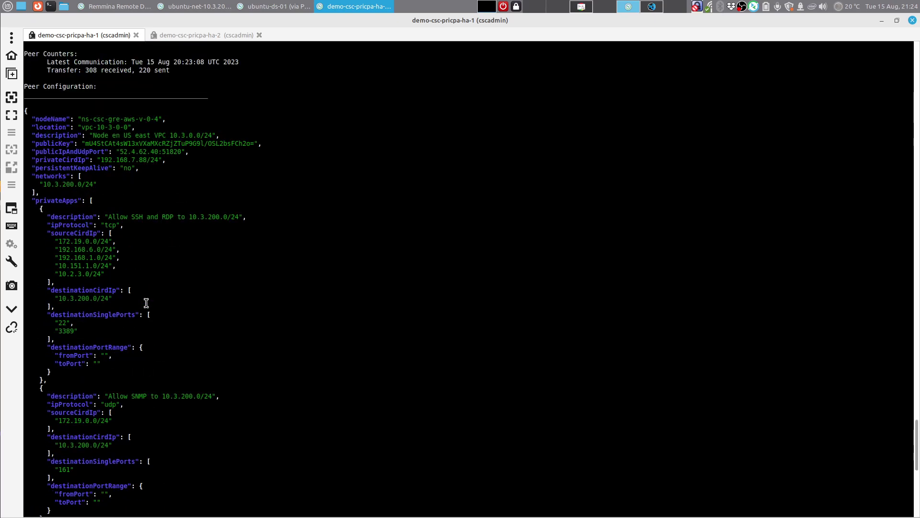
{"action": "scroll", "coordinate": [160, 298], "scroll_direction": "down", "scroll_amount": 14}
{"action": "scroll", "coordinate": [149, 288], "scroll_direction": "down", "scroll_amount": 2}
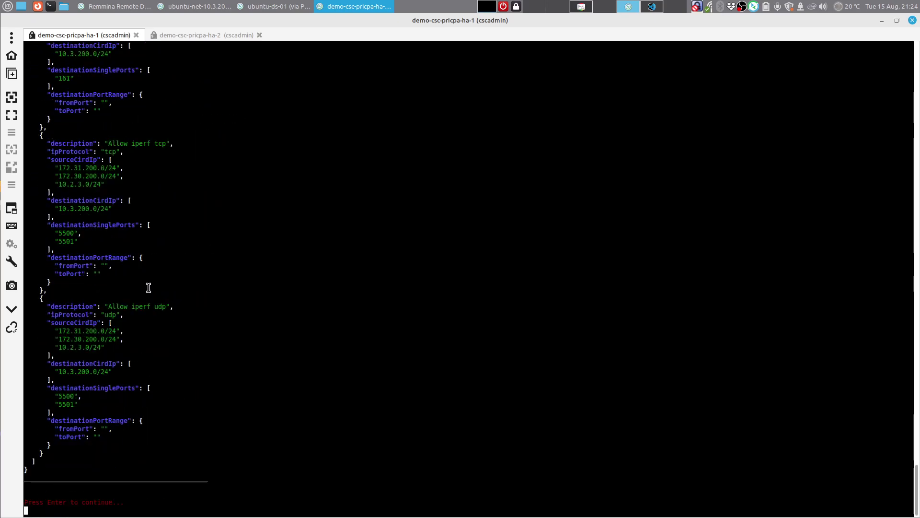
{"action": "key", "text": "Return"}
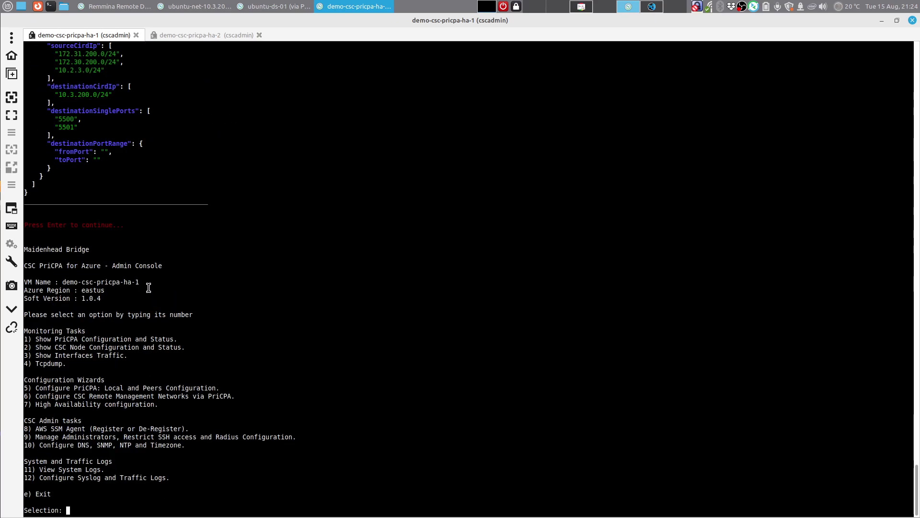
Step: Check the PriCPA Azure diagram and iperf server, ending on the ubuntu-ds-01 client terminal
{"action": "left_click", "coordinate": [298, 7]}
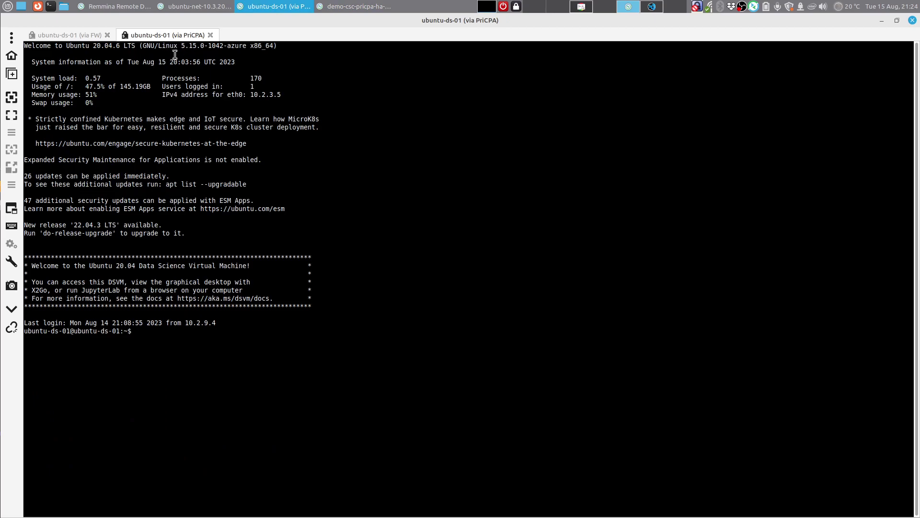
{"action": "left_click", "coordinate": [582, 7]}
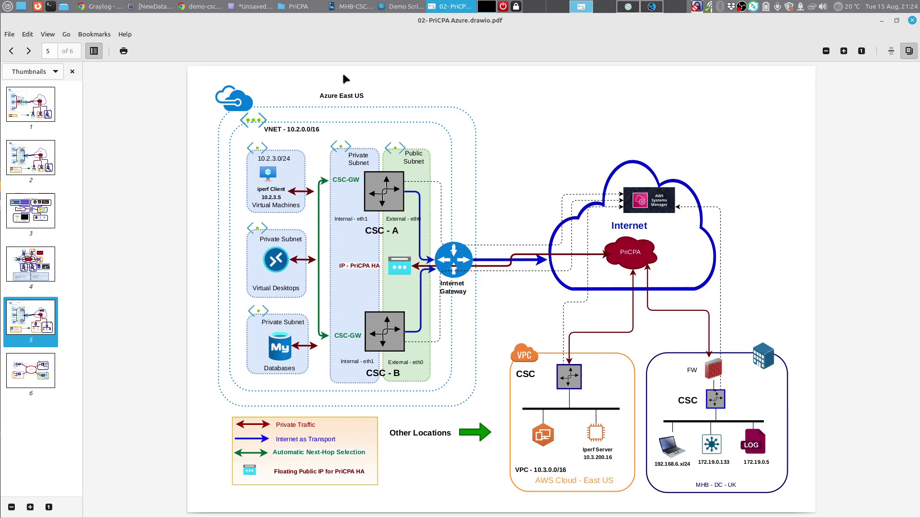
{"action": "left_click", "coordinate": [629, 7]}
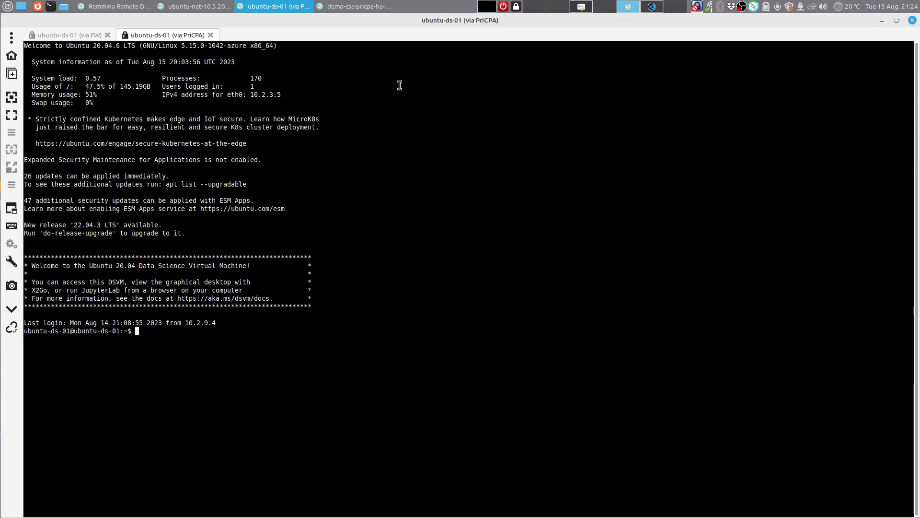
{"action": "left_click", "coordinate": [207, 8]}
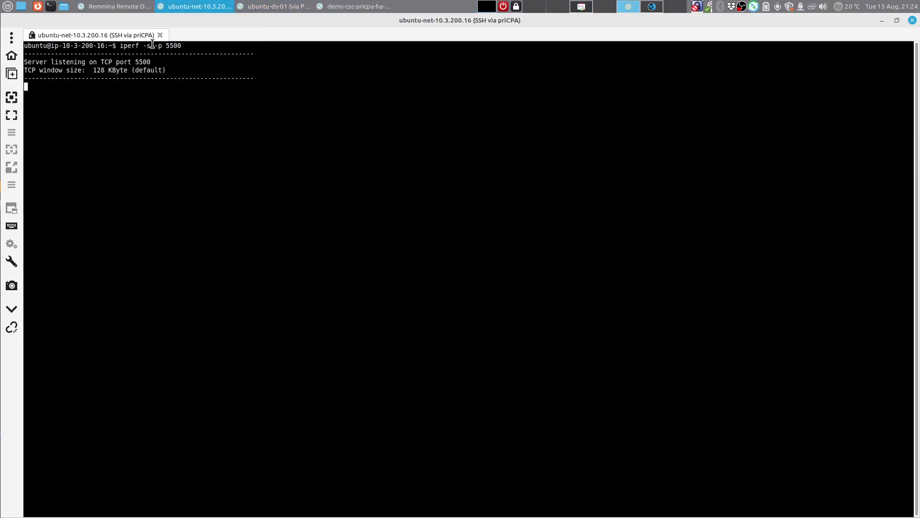
{"action": "left_click", "coordinate": [281, 9]}
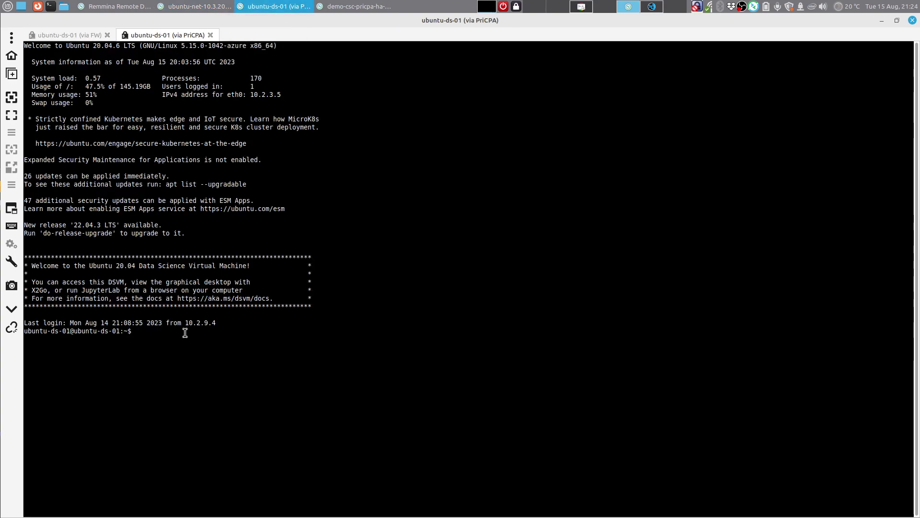
Step: List past iperf commands with 'history | grep iperf', then bring up ha-1's admin console
{"action": "type", "text": "ip a"}
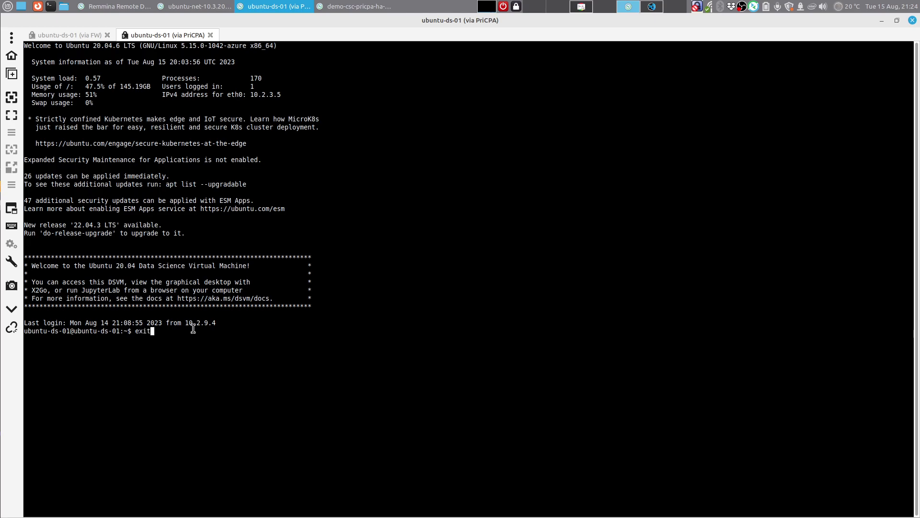
{"action": "key", "text": "Up"}
{"action": "type", "text": "| grep iperf"}
{"action": "key", "text": "Return"}
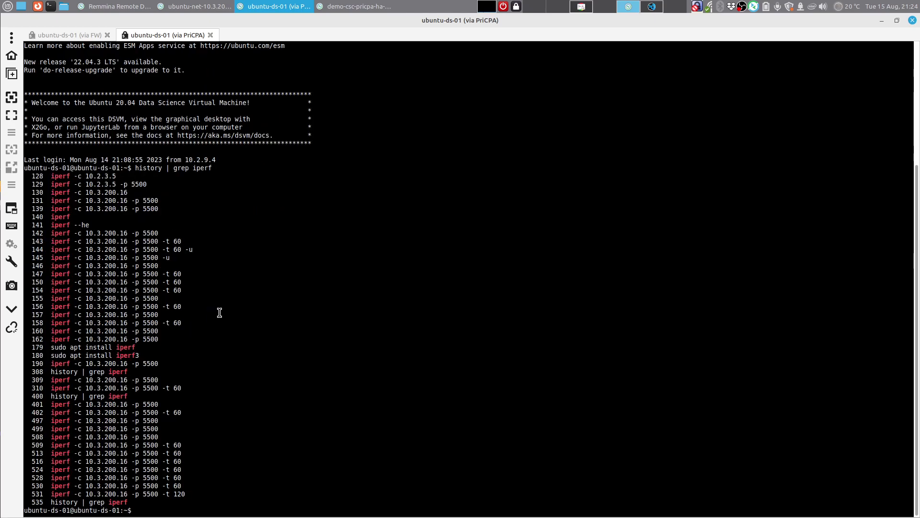
{"action": "left_click", "coordinate": [361, 7]}
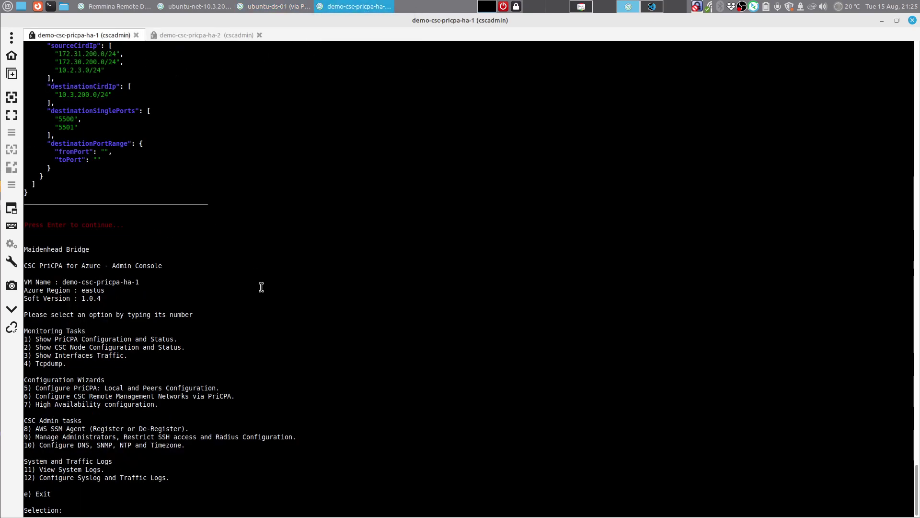
Step: Start bmon (option 3) on ha-1 with detailed stats and interface info, then return to ubuntu-ds-01
{"action": "type", "text": "3"}
{"action": "key", "text": "Return"}
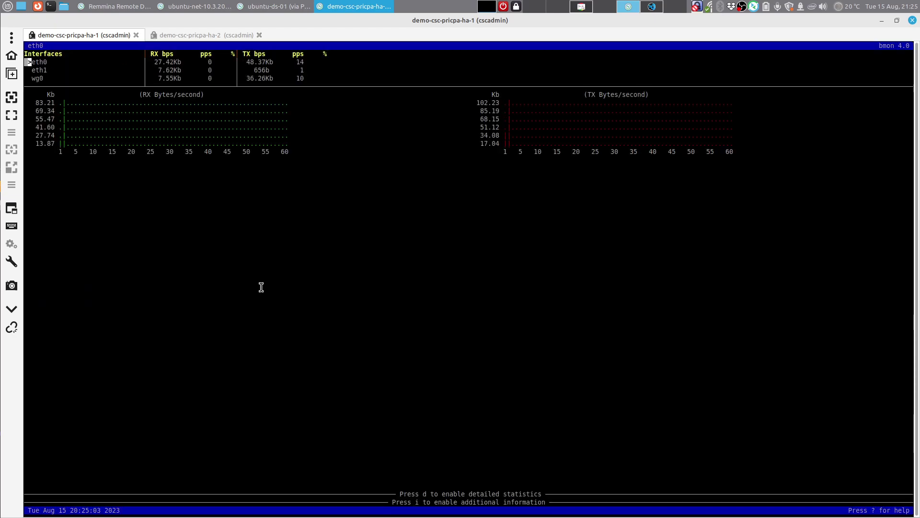
{"action": "key", "text": "d"}
{"action": "key", "text": "i"}
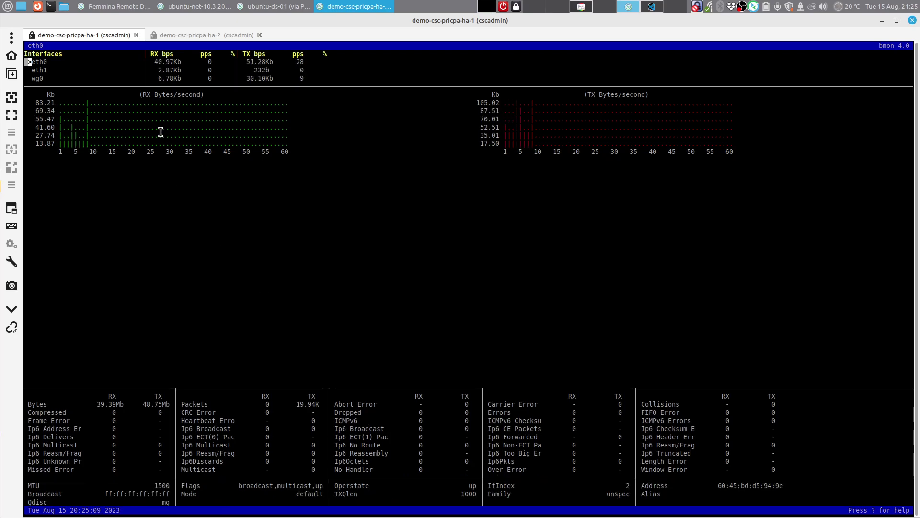
{"action": "left_click", "coordinate": [259, 11]}
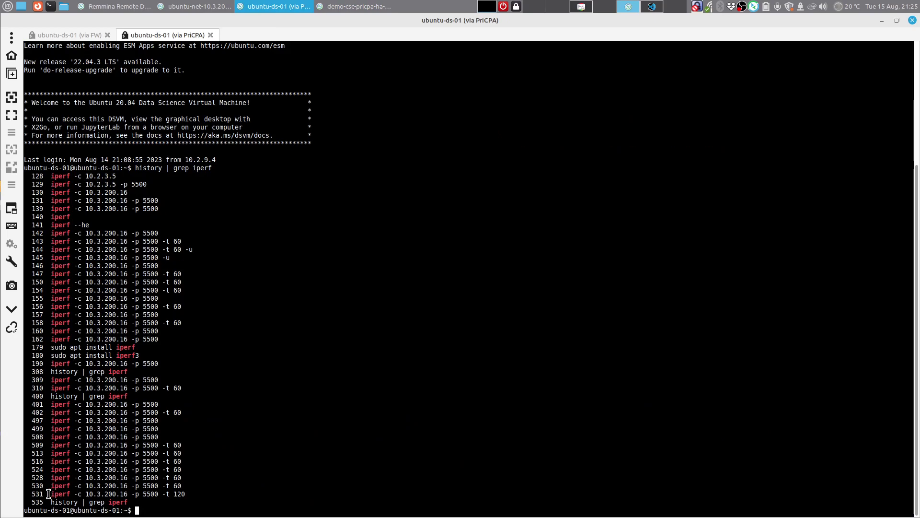
Step: Rerun history line 509's iperf command to 10.3.200.16 port 5500 with -t 30 instead of 60
{"action": "left_click_drag", "start_coordinate": [50, 446], "coordinate": [182, 445]}
{"action": "right_click", "coordinate": [182, 445]}
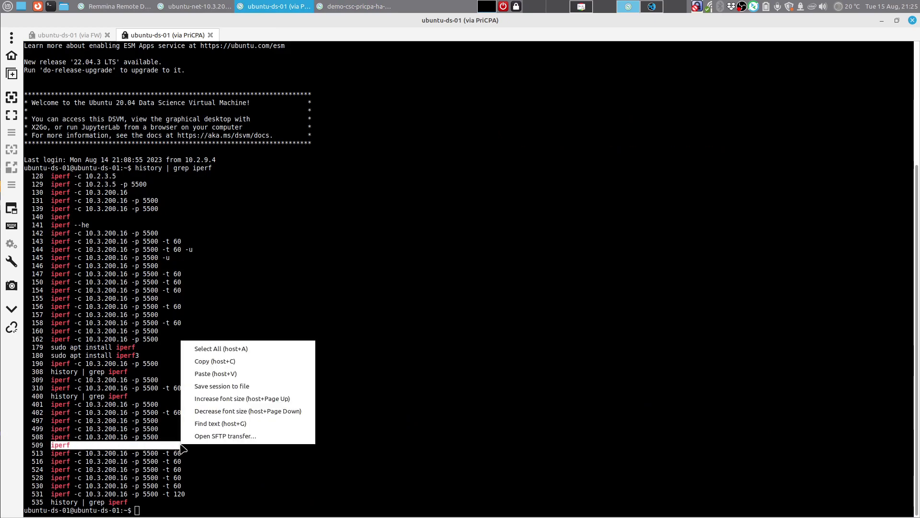
{"action": "left_click", "coordinate": [206, 356]}
{"action": "right_click", "coordinate": [207, 509]}
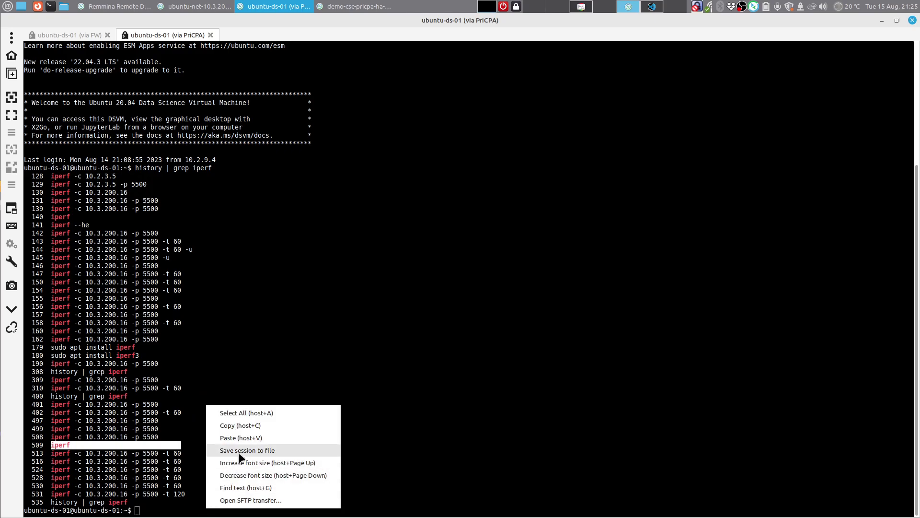
{"action": "left_click", "coordinate": [239, 436]}
{"action": "key", "text": "BackSpace"}
{"action": "key", "text": "BackSpace"}
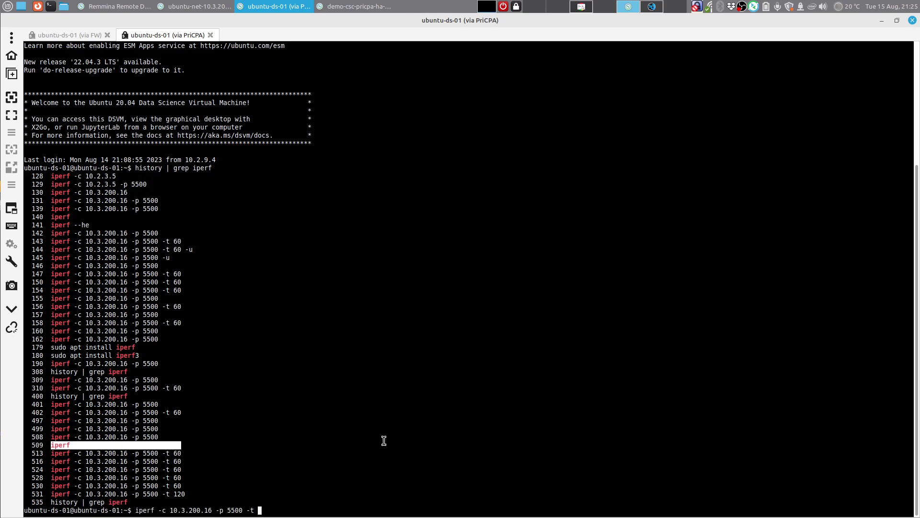
{"action": "type", "text": "30"}
{"action": "key", "text": "Return"}
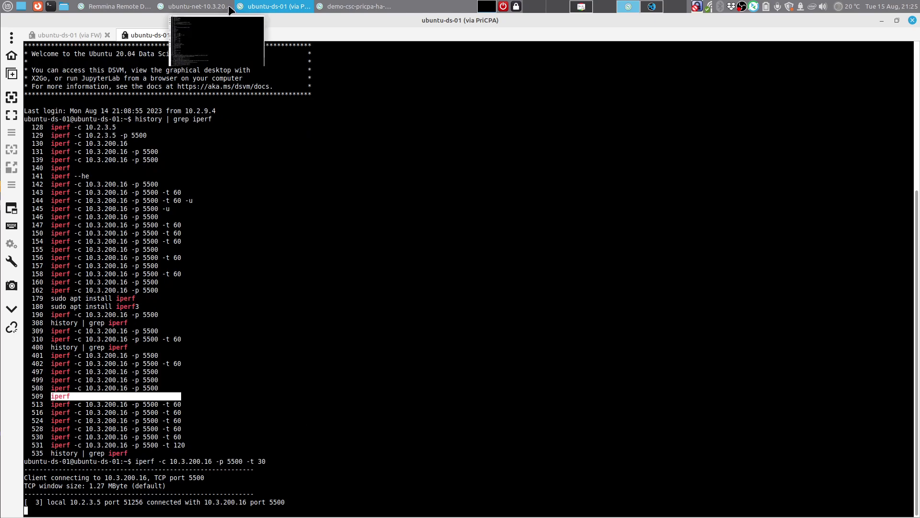
Step: Watch the resulting traffic on ha-1's bmon for eth1, then wg0, then eth1 again
{"action": "left_click", "coordinate": [361, 5]}
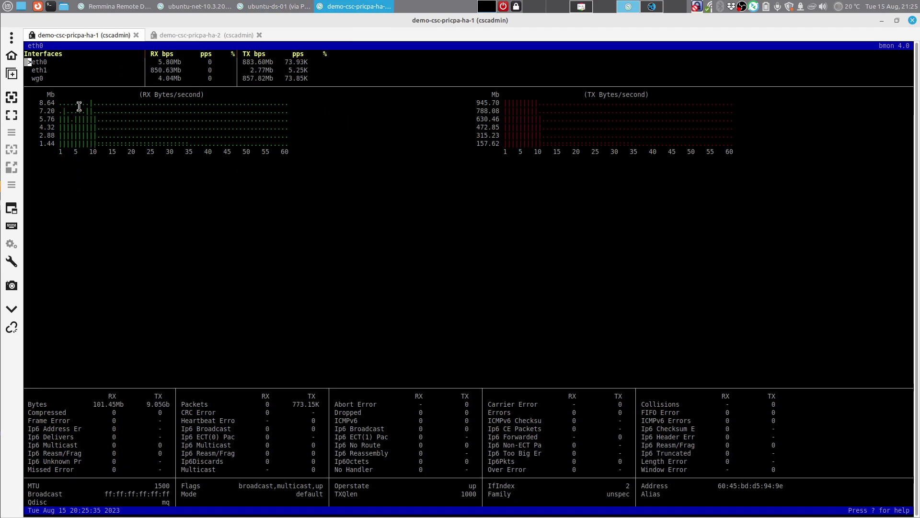
{"action": "key", "text": "Down"}
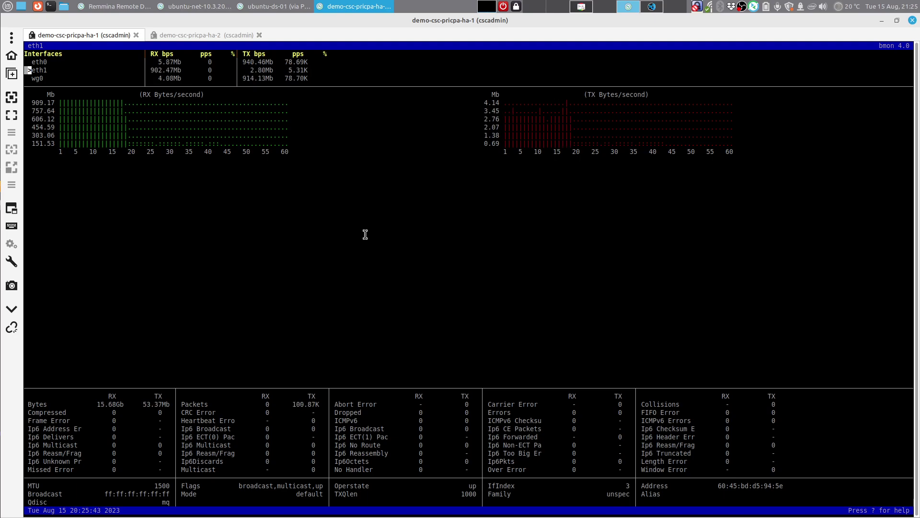
{"action": "key", "text": "Down"}
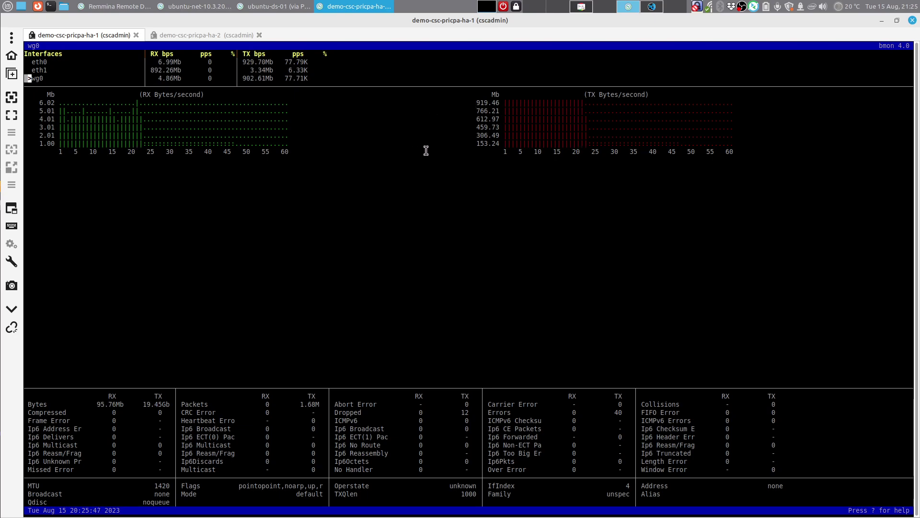
{"action": "key", "text": "Up"}
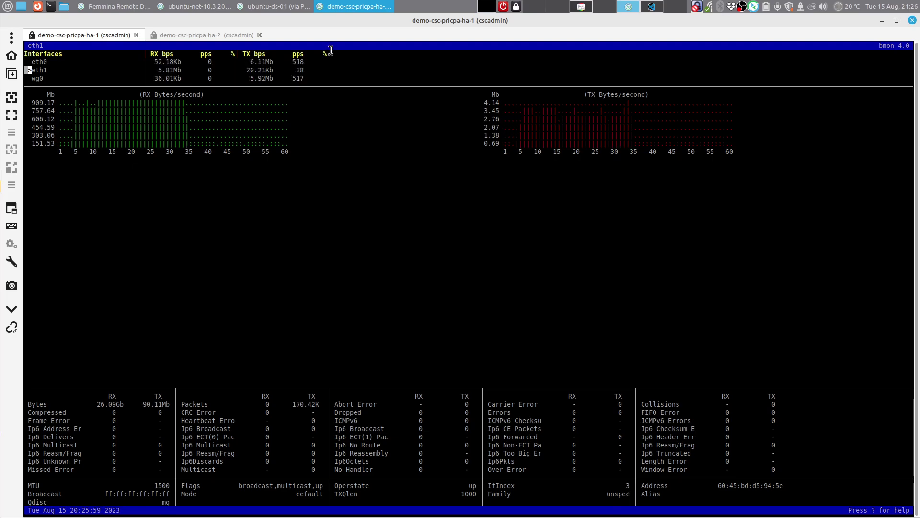
Step: Run the iperf test twice at default 10-second duration (847 and 840 Mbits/sec), then view ha-1's monitor
{"action": "left_click", "coordinate": [291, 9]}
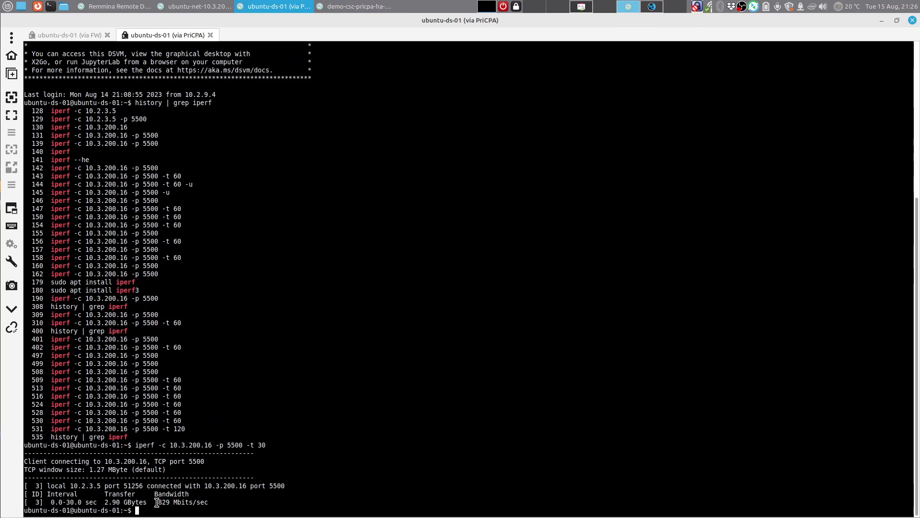
{"action": "left_click_drag", "start_coordinate": [157, 502], "coordinate": [186, 495]}
{"action": "left_click", "coordinate": [193, 496]}
{"action": "key", "text": "Up"}
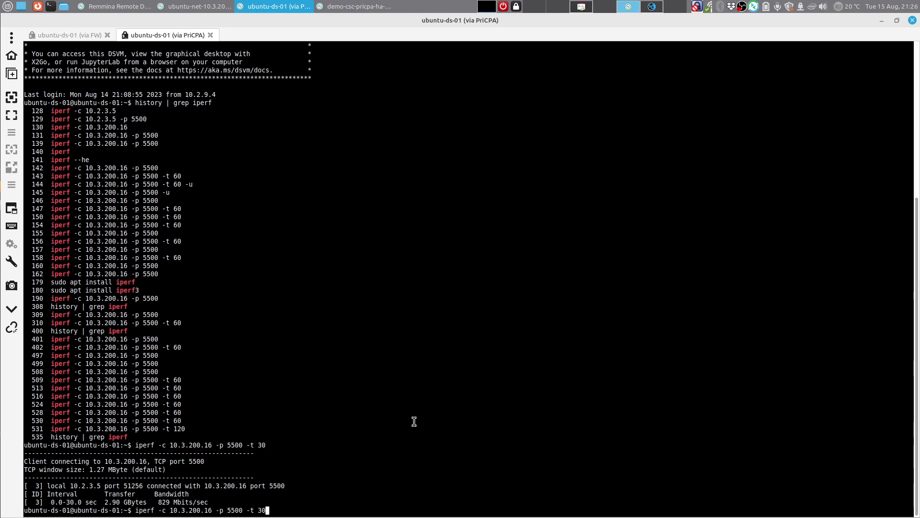
{"action": "key", "text": "BackSpace"}
{"action": "key", "text": "BackSpace"}
{"action": "key", "text": "BackSpace"}
{"action": "key", "text": "BackSpace"}
{"action": "key", "text": "BackSpace"}
{"action": "key", "text": "Return"}
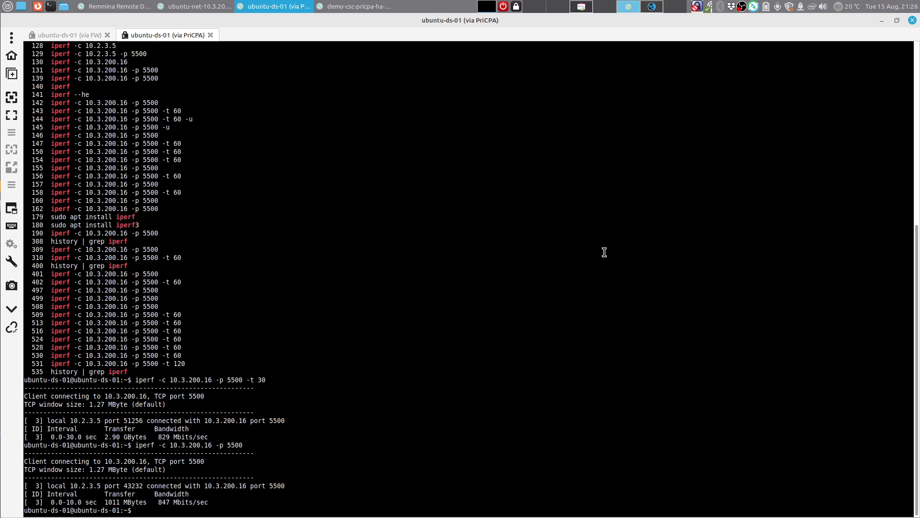
{"action": "key", "text": "Up"}
{"action": "key", "text": "Return"}
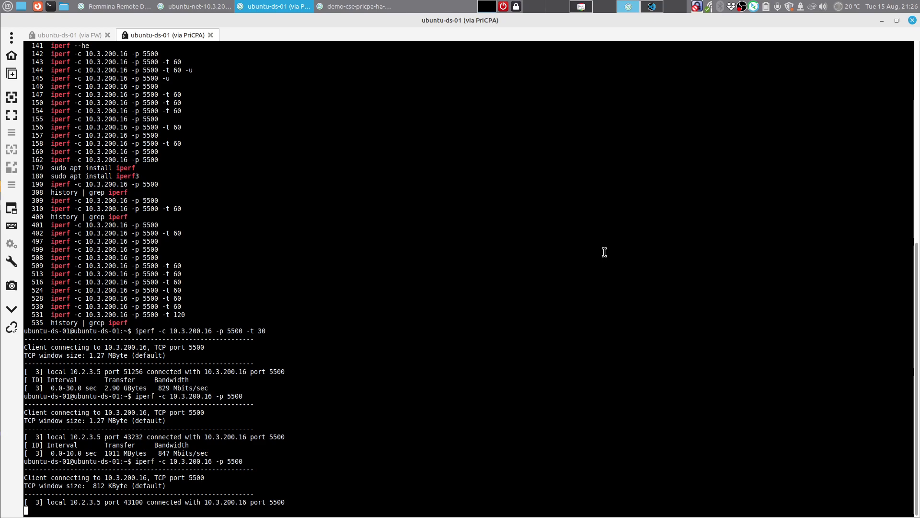
{"action": "left_click", "coordinate": [348, 10]}
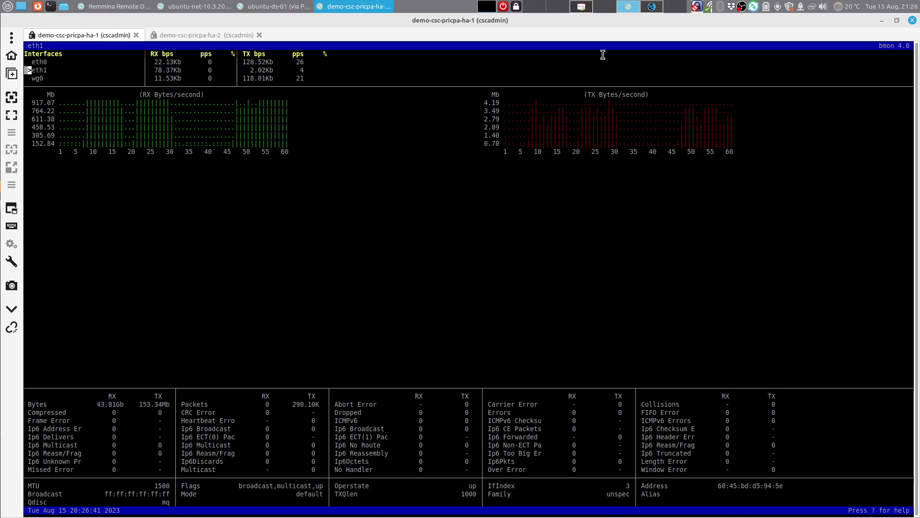
Step: Glance over the PriCPA Azure diagram and scroll the Demo Script document
{"action": "left_click", "coordinate": [582, 8]}
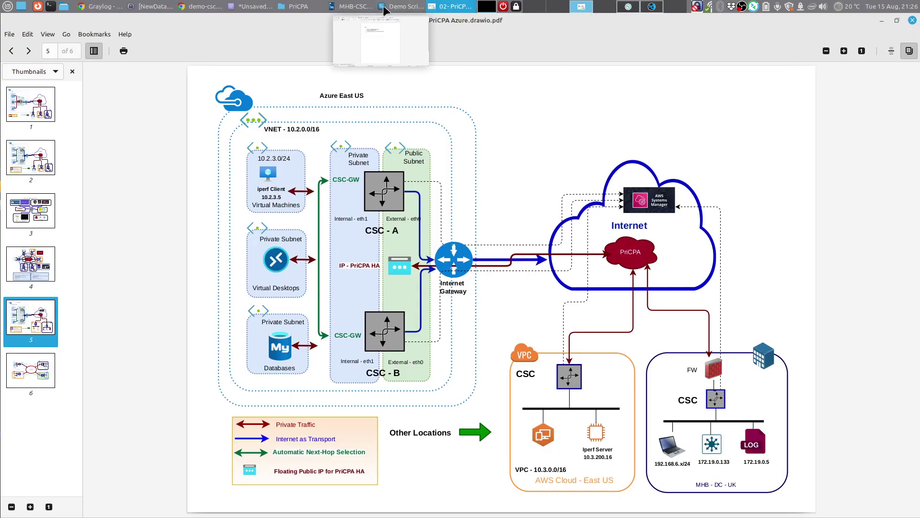
{"action": "left_click", "coordinate": [402, 7]}
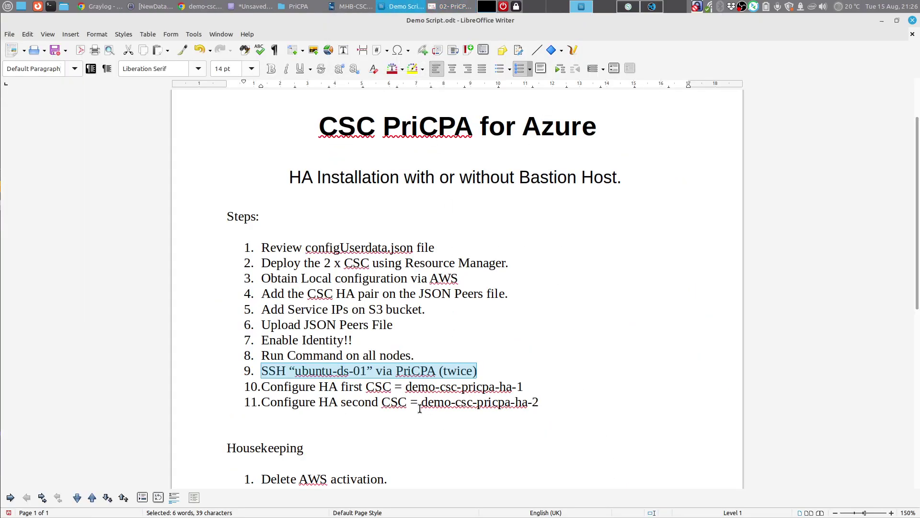
{"action": "scroll", "coordinate": [416, 405], "scroll_direction": "down", "scroll_amount": 1}
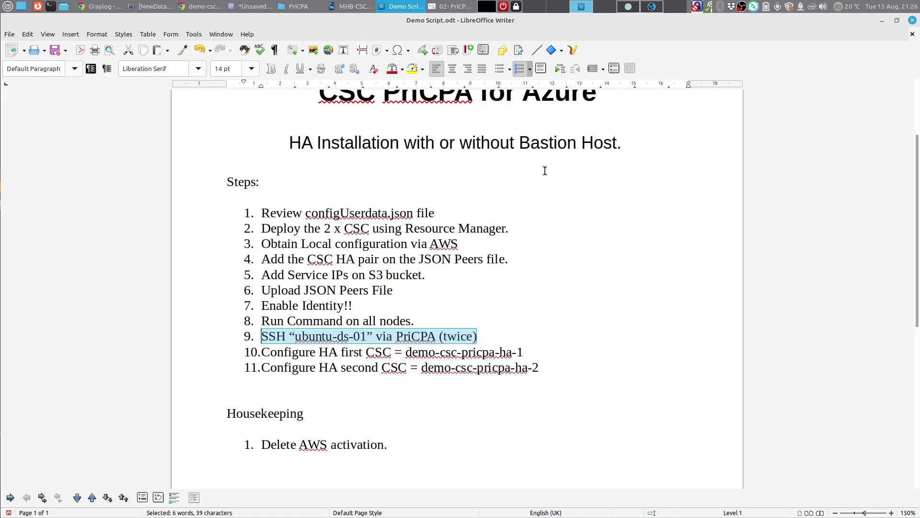
Step: Quit bmon on ha-1 with q and y to reach the admin menu, then show the Demo Script
{"action": "left_click", "coordinate": [625, 8]}
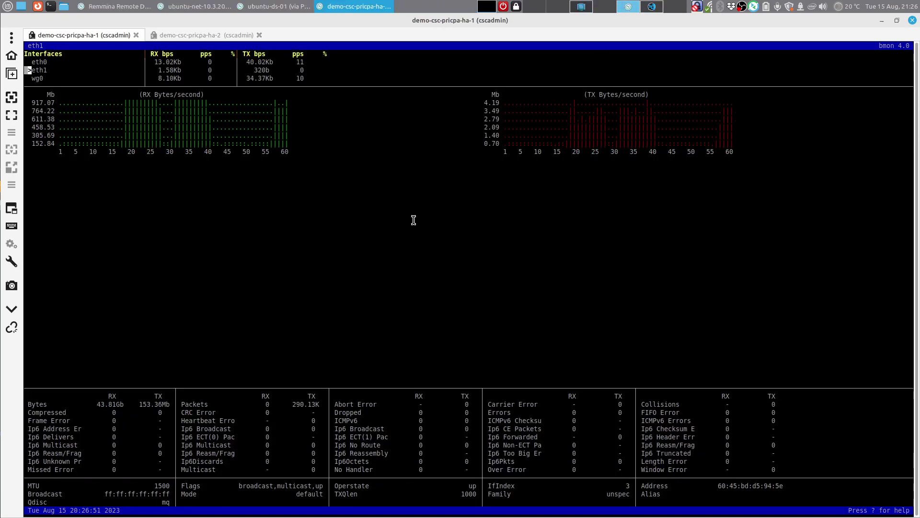
{"action": "key", "text": "q"}
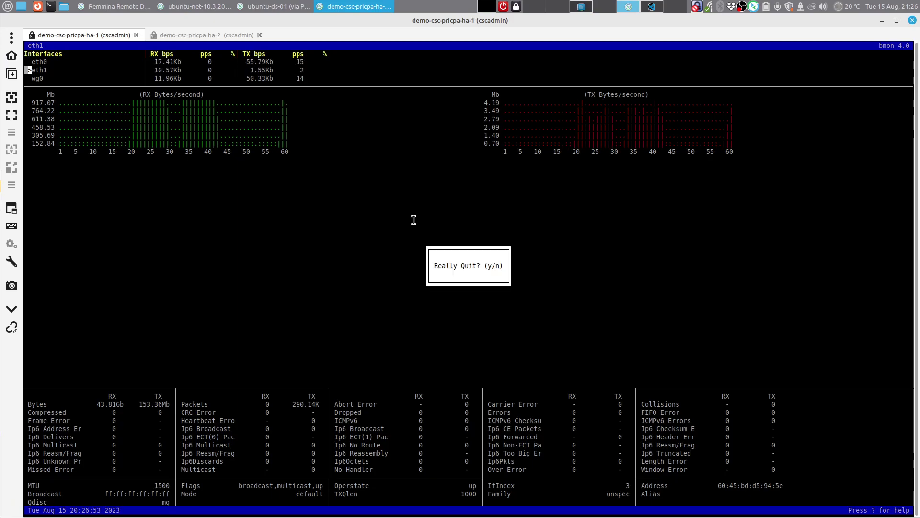
{"action": "key", "text": "y"}
{"action": "key", "text": "Return"}
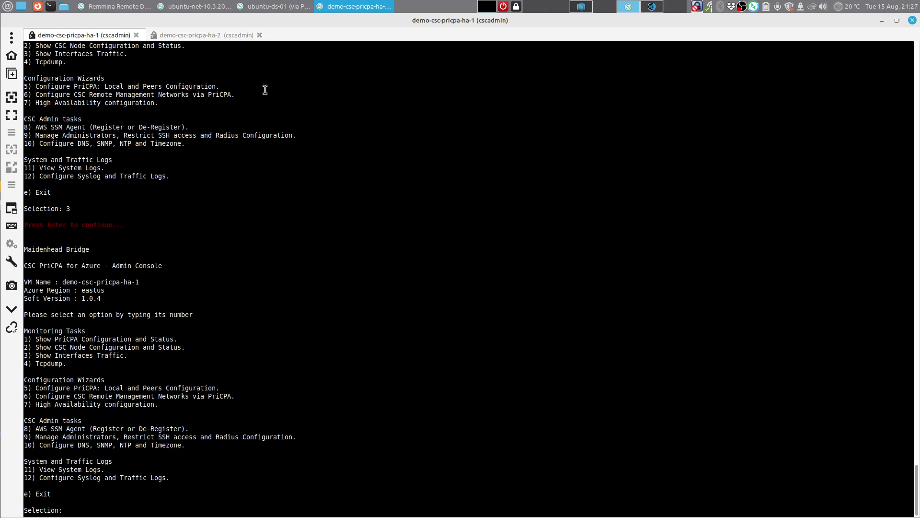
{"action": "left_click", "coordinate": [580, 9]}
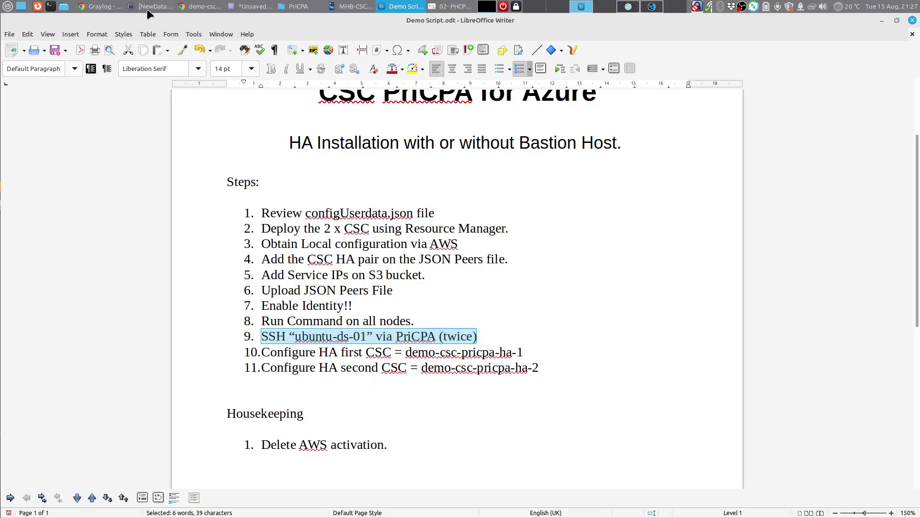
Step: Stop the demo-csc-pricpa-ha-1 virtual machine in Azure and confirm with Yes
{"action": "left_click", "coordinate": [201, 7]}
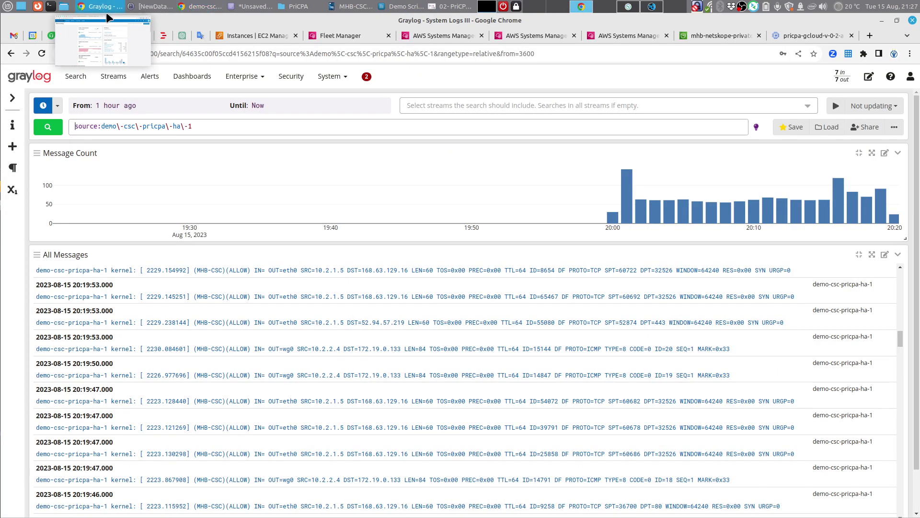
{"action": "left_click", "coordinate": [103, 9]}
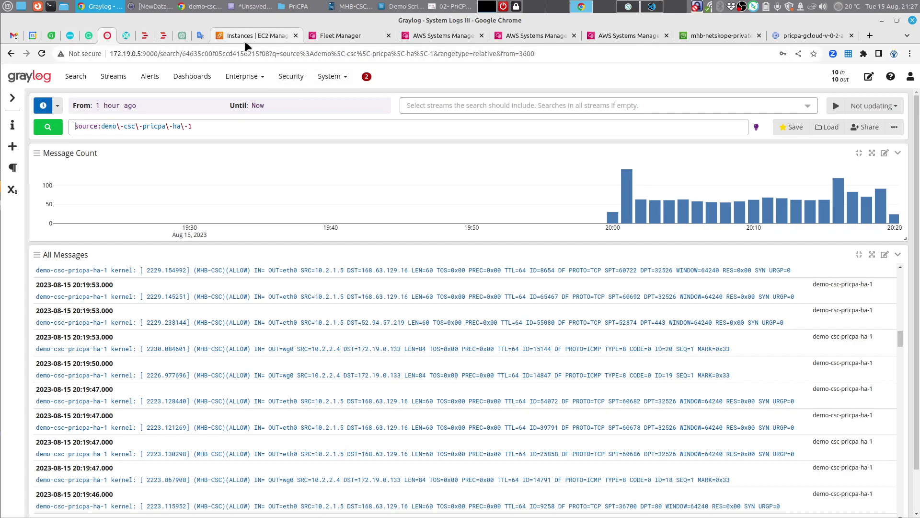
{"action": "left_click", "coordinate": [207, 9]}
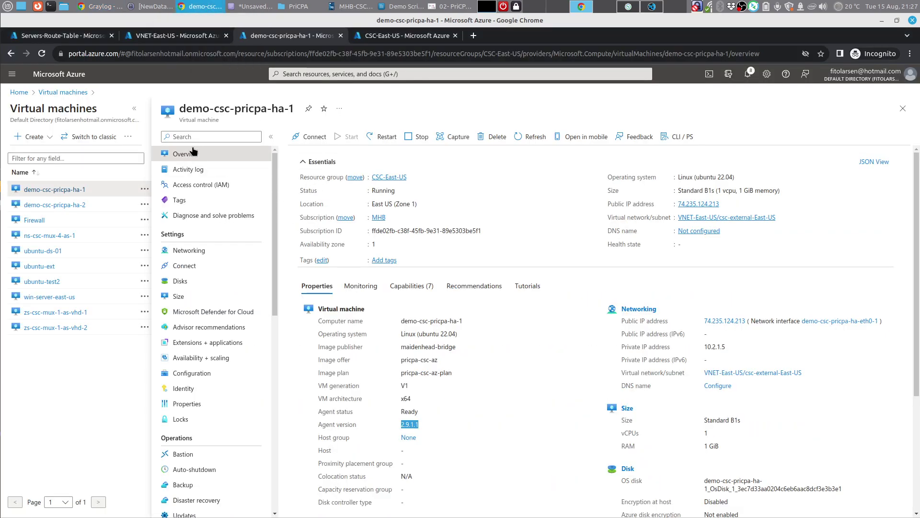
{"action": "left_click", "coordinate": [416, 137]}
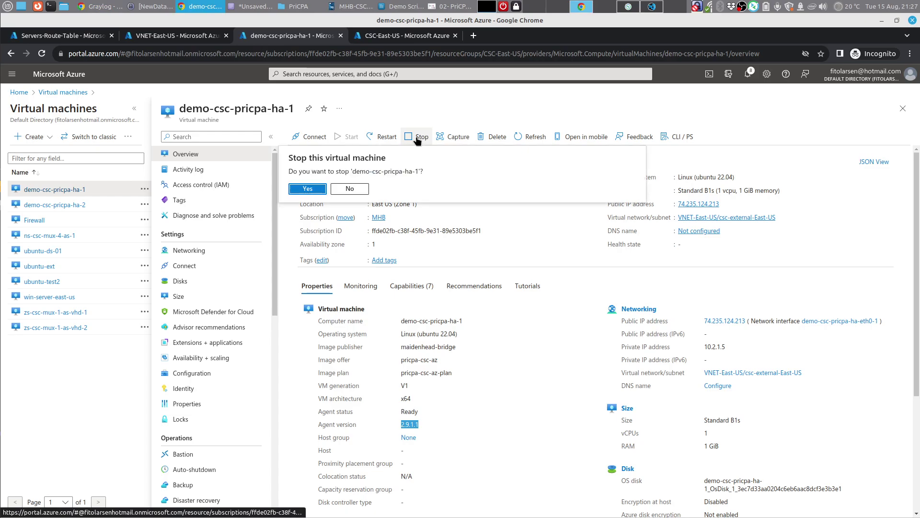
{"action": "left_click", "coordinate": [309, 188]}
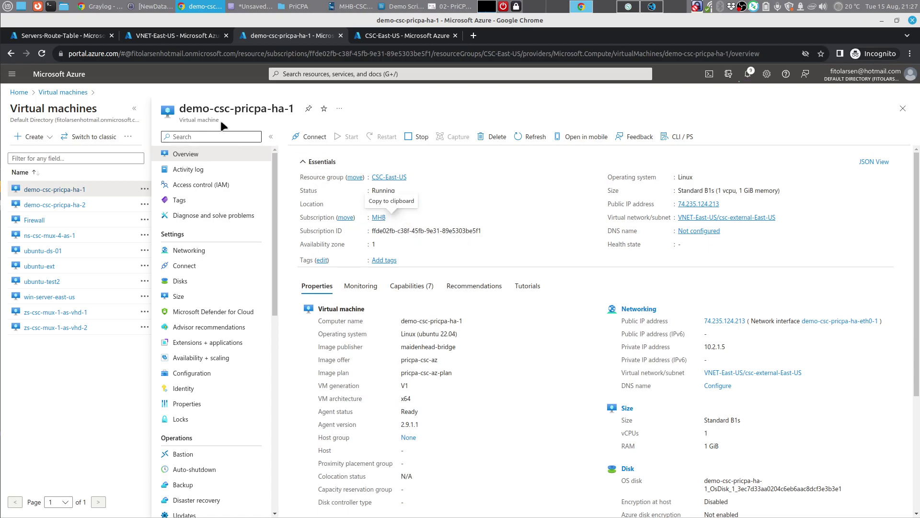
Step: Review the Servers-Route-Table routes and the network diagram while it deallocates, then open Graylog
{"action": "left_click", "coordinate": [89, 37]}
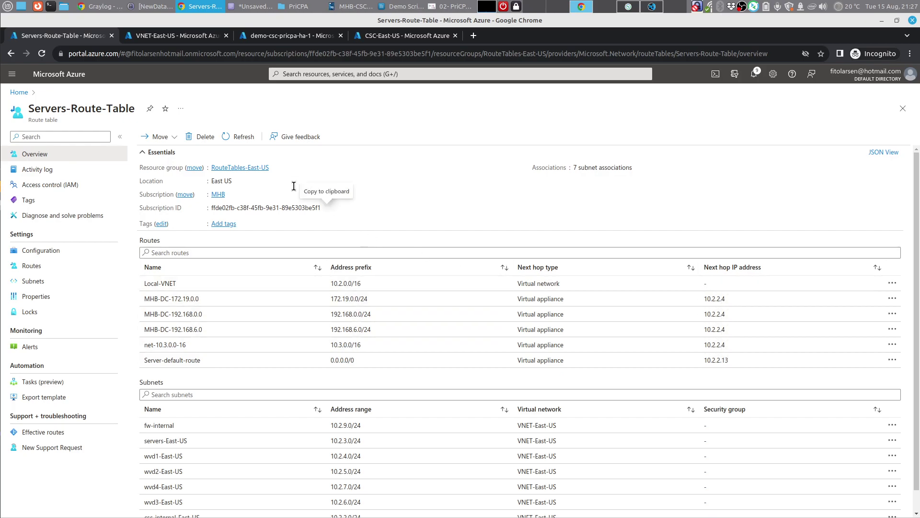
{"action": "left_click", "coordinate": [447, 7]}
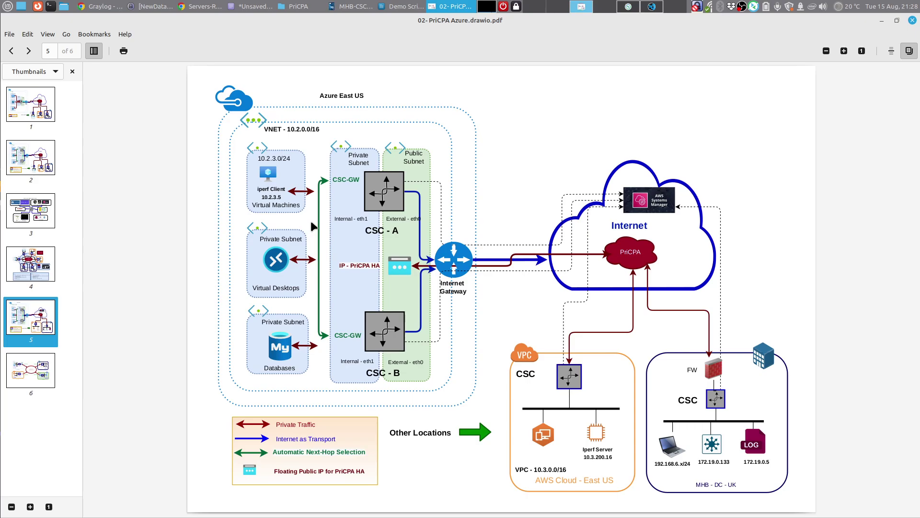
{"action": "left_click", "coordinate": [211, 6]}
{"action": "left_click", "coordinate": [271, 37]}
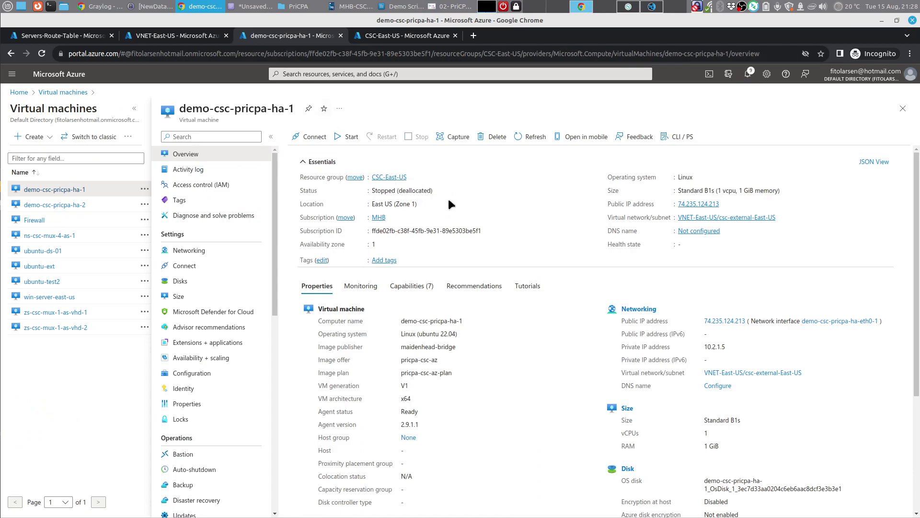
{"action": "left_click", "coordinate": [103, 6]}
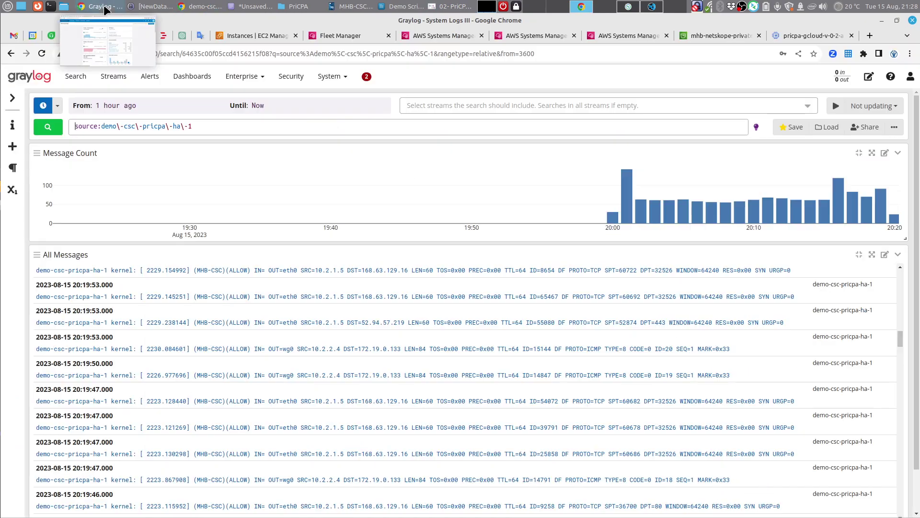
Step: Change the Graylog source filter to demo-csc-pricpa-ha-2 and run the search
{"action": "left_click", "coordinate": [213, 125]}
{"action": "key", "text": "BackSpace"}
{"action": "type", "text": "2"}
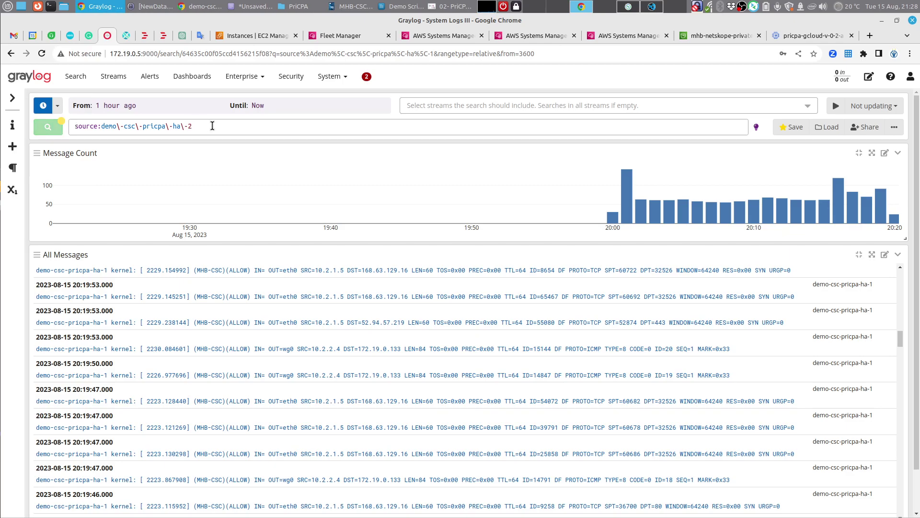
{"action": "key", "text": "Return"}
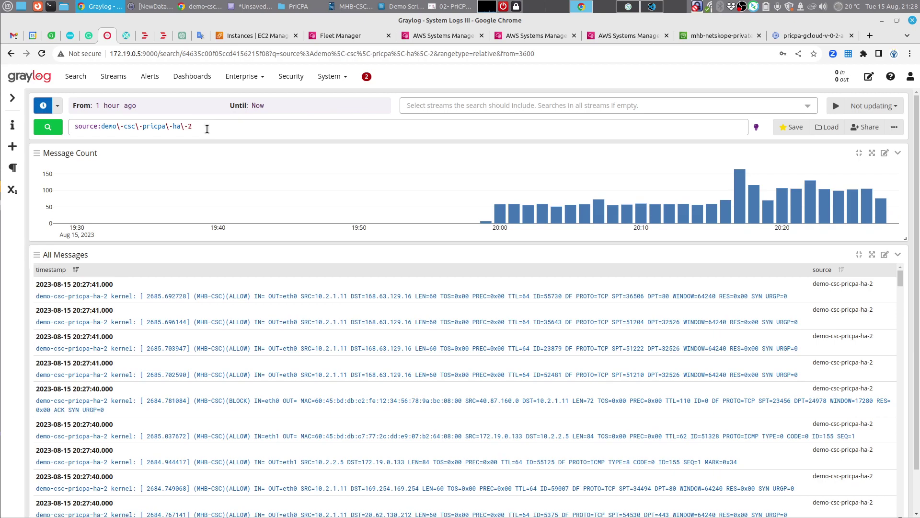
Step: Load the System Logs III saved search and add the ha-2 source value to the query
{"action": "left_click", "coordinate": [825, 126]}
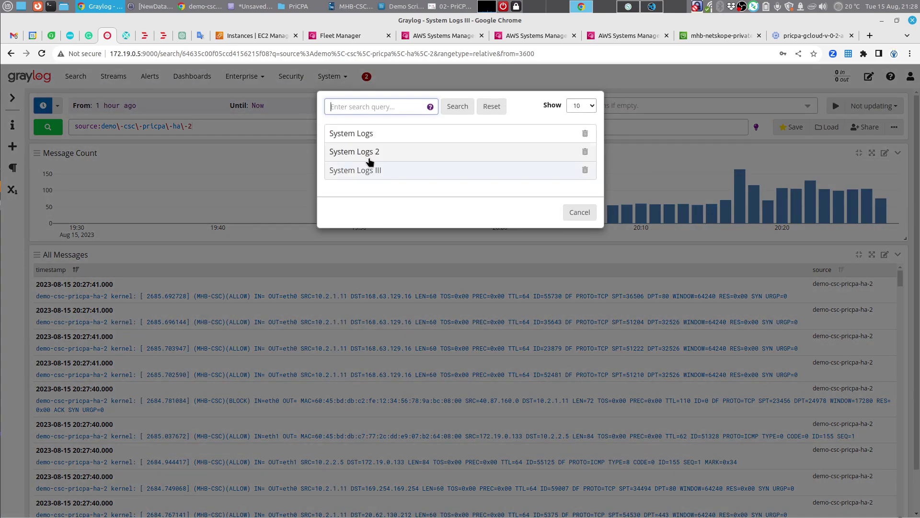
{"action": "left_click", "coordinate": [381, 172]}
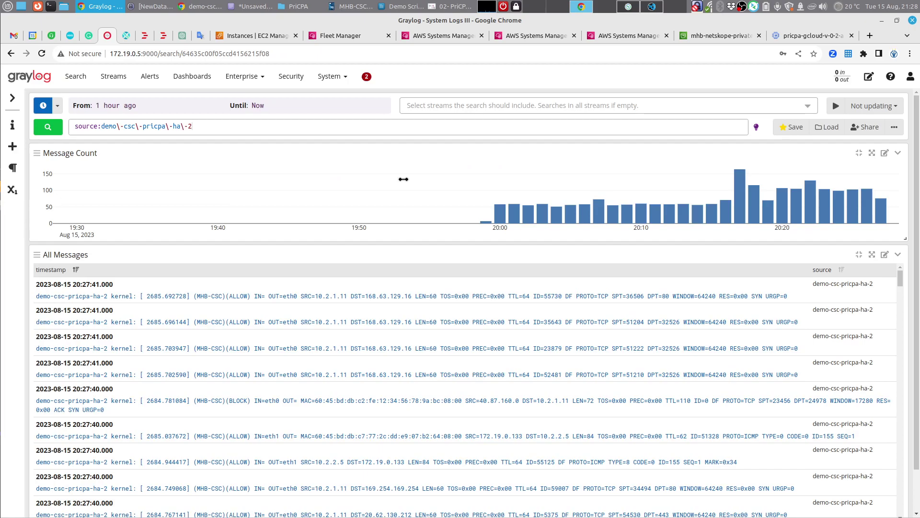
{"action": "left_click", "coordinate": [42, 54]}
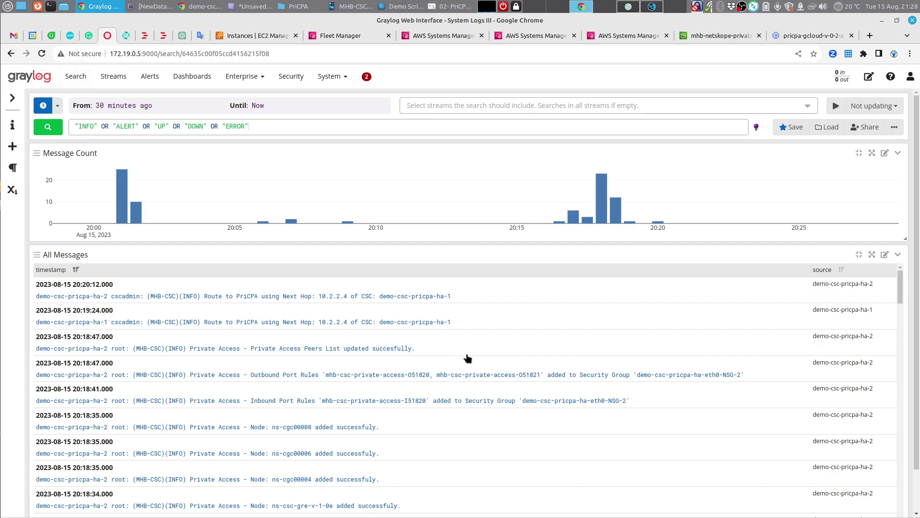
{"action": "left_click", "coordinate": [873, 289]}
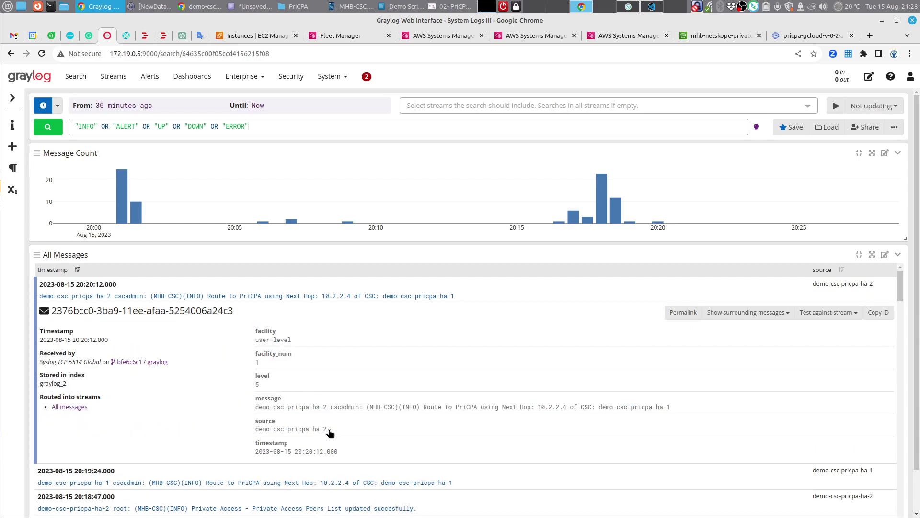
{"action": "left_click", "coordinate": [329, 430]}
{"action": "left_click", "coordinate": [352, 437]}
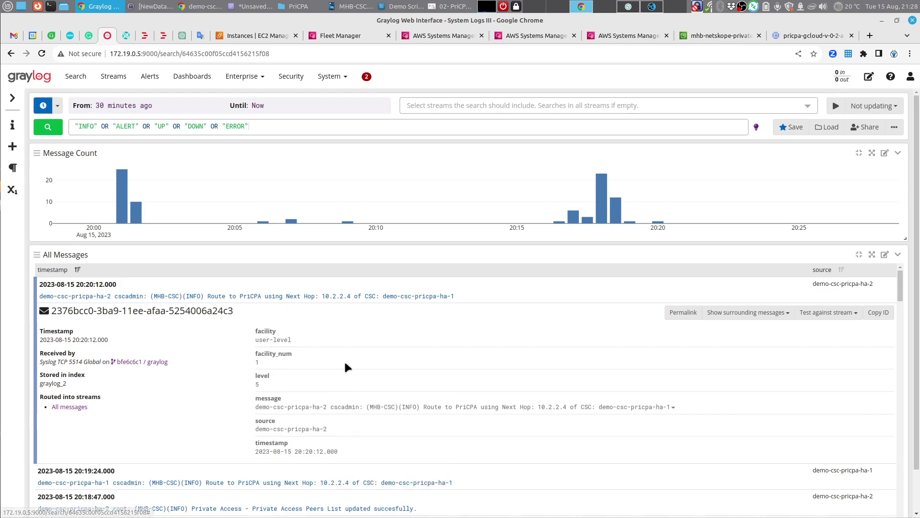
{"action": "left_click", "coordinate": [330, 430]}
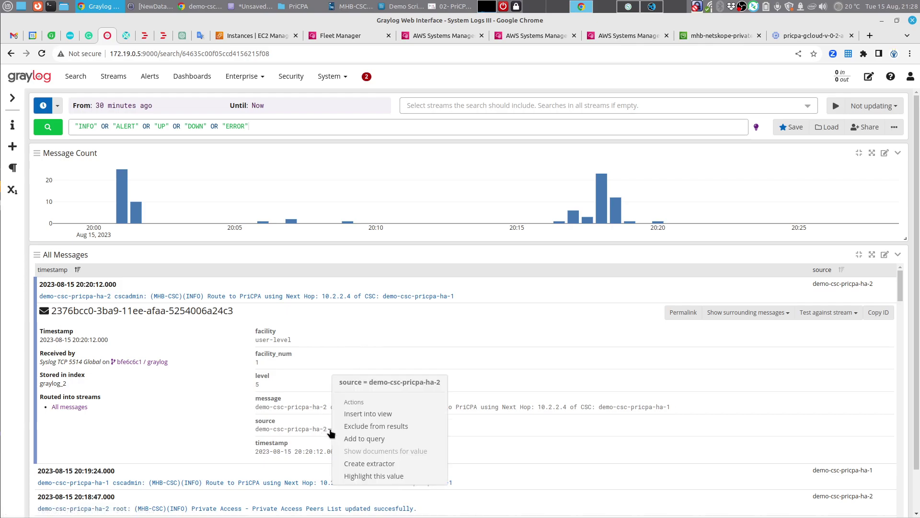
{"action": "left_click", "coordinate": [354, 438]}
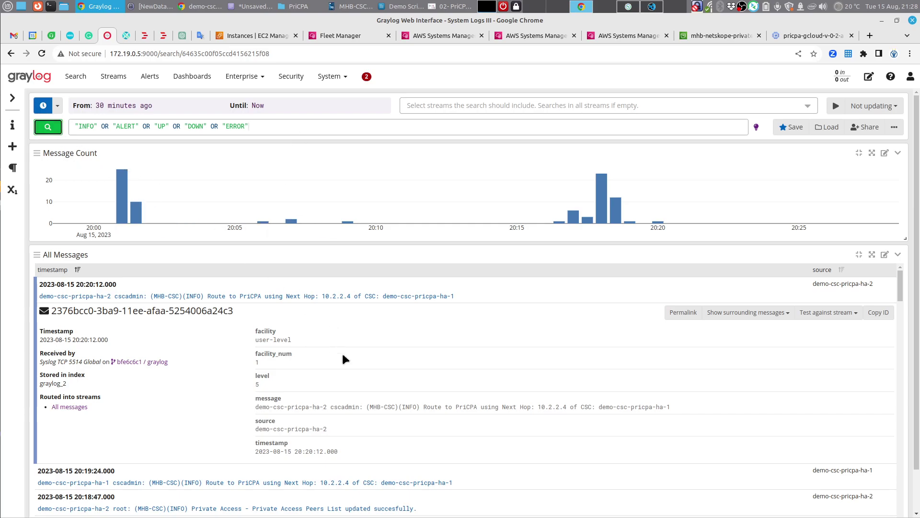
{"action": "left_click", "coordinate": [322, 428]}
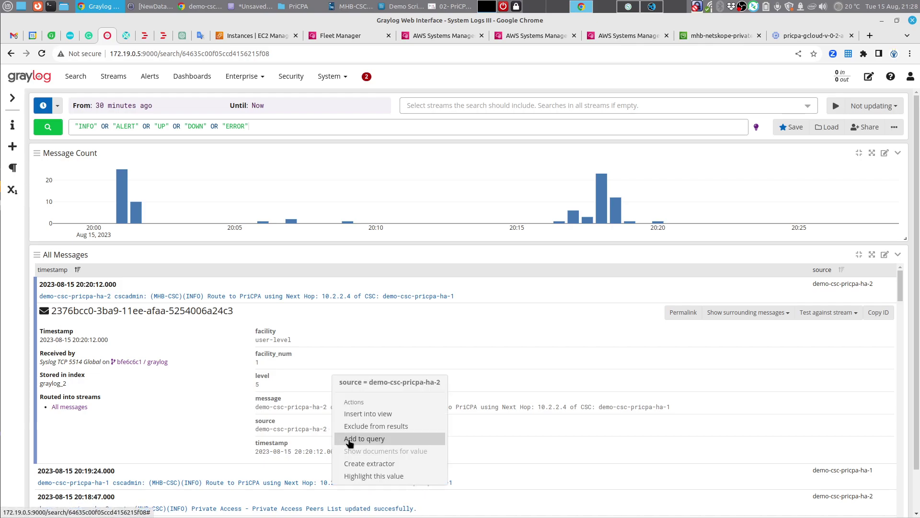
{"action": "left_click", "coordinate": [349, 439]}
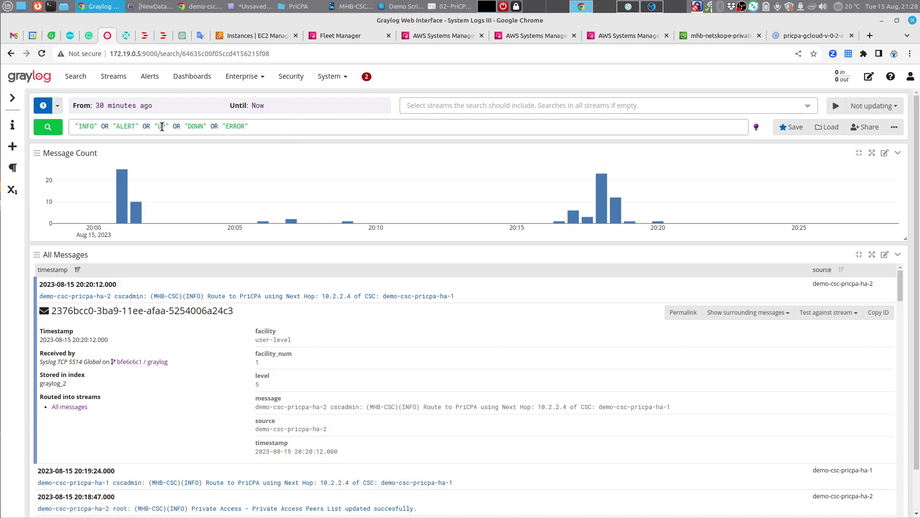
Step: Wrap the INFO/ALERT/UP/DOWN/ERROR keywords in parentheses AND the ha-2 source, and rerun the search
{"action": "left_click", "coordinate": [75, 126]}
{"action": "type", "text": "("}
{"action": "key", "text": "Right"}
{"action": "key", "text": "Right"}
{"action": "key", "text": "Right"}
{"action": "key", "text": "Right"}
{"action": "key", "text": "Right"}
{"action": "key", "text": "Right"}
{"action": "key", "text": "Right"}
{"action": "key", "text": "Right"}
{"action": "key", "text": "Right"}
{"action": "key", "text": "Right"}
{"action": "key", "text": "Right"}
{"action": "key", "text": "Right"}
{"action": "key", "text": "Right"}
{"action": "key", "text": "Right"}
{"action": "key", "text": "Right"}
{"action": "key", "text": "Right"}
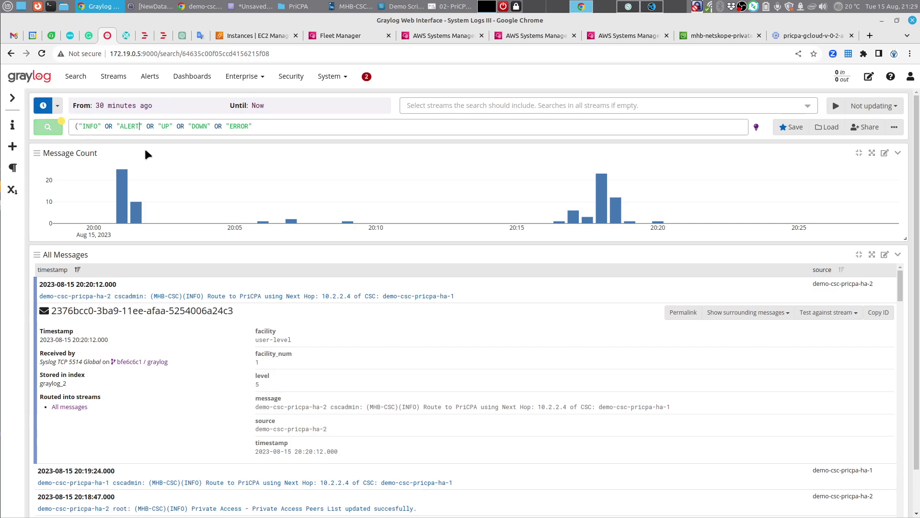
{"action": "key", "text": "End"}
{"action": "type", "text": ") AND"}
{"action": "type", "text": "source:demo\\-csc\\-pricpa\\-ha\\-2"}
{"action": "key", "text": "Return"}
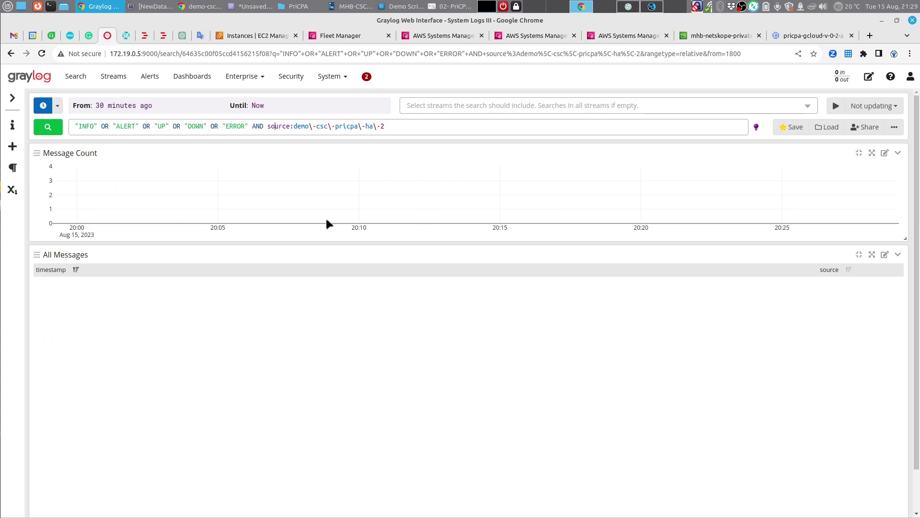
{"action": "left_click", "coordinate": [74, 126]}
{"action": "type", "text": "("}
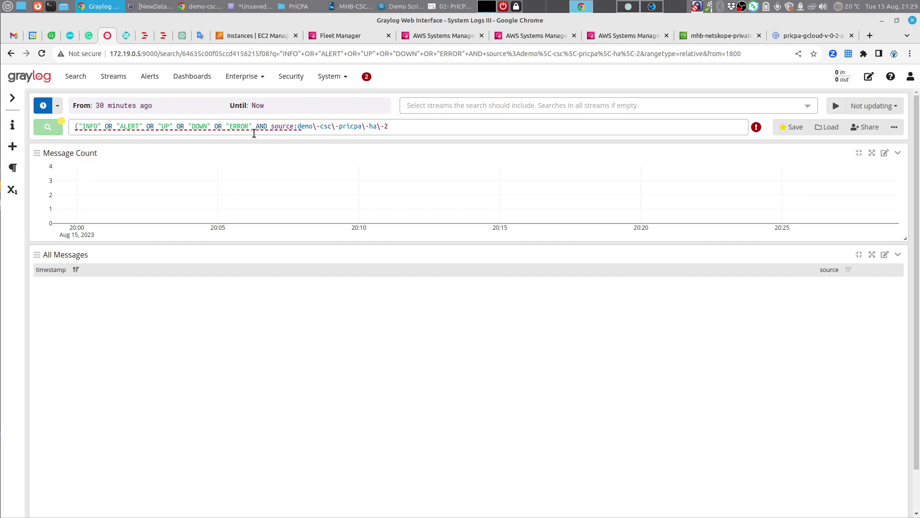
{"action": "type", "text": ")"}
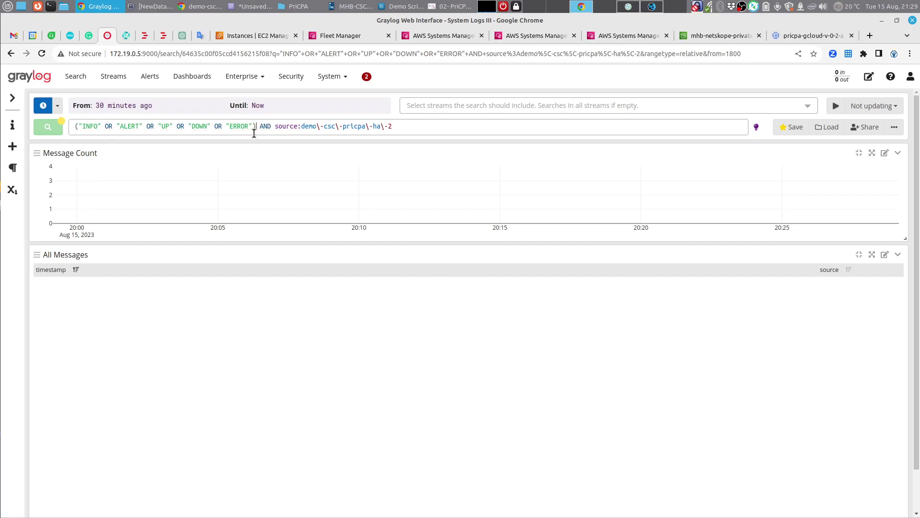
{"action": "key", "text": "Return"}
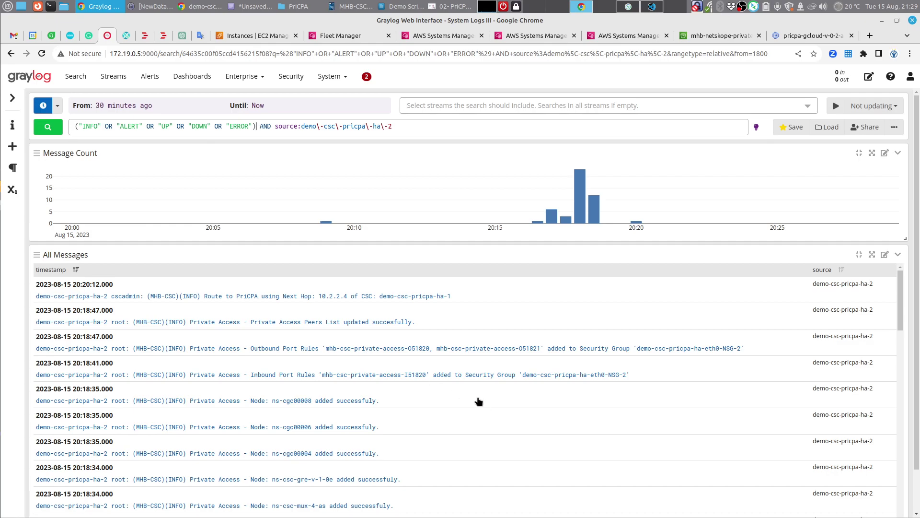
{"action": "left_click", "coordinate": [49, 128]}
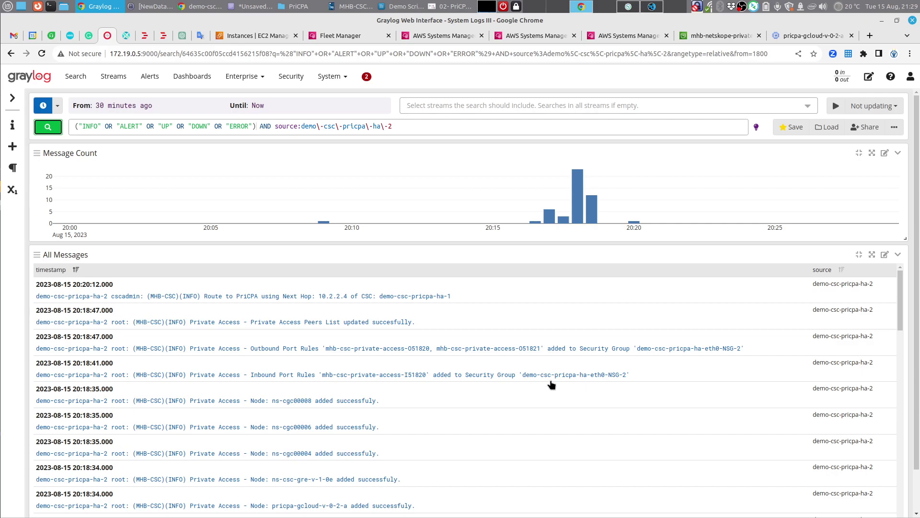
{"action": "left_click", "coordinate": [446, 7]}
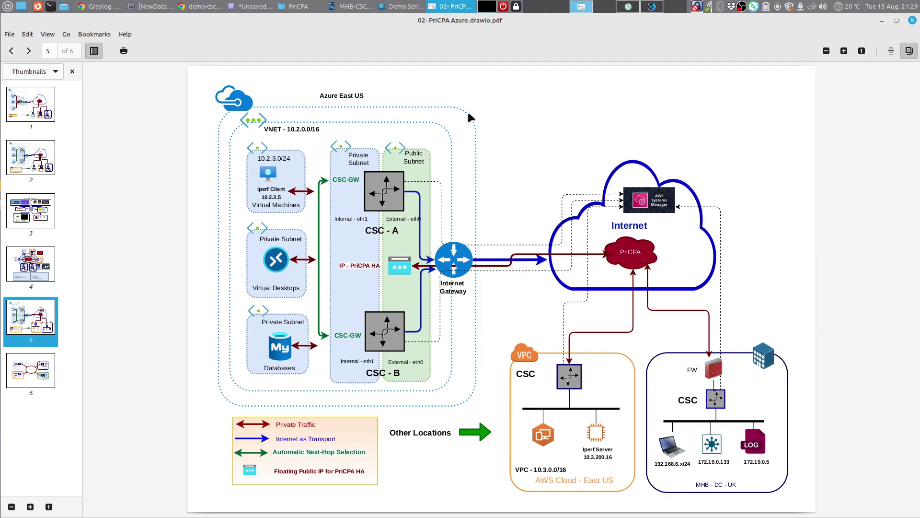
Step: Inspect the HA JSON's first route entry and the private access public IP 74.235.124.204
{"action": "left_click", "coordinate": [257, 5]}
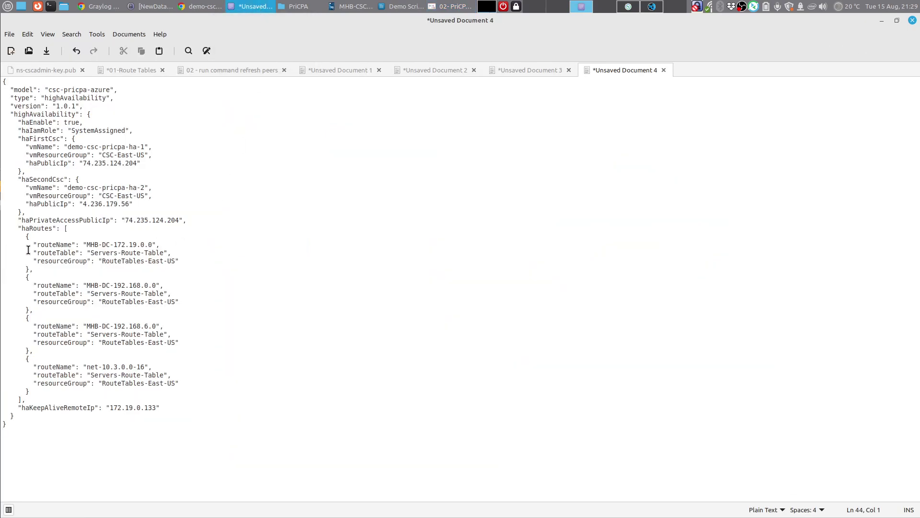
{"action": "left_click_drag", "start_coordinate": [18, 236], "coordinate": [187, 387]}
{"action": "left_click", "coordinate": [177, 369]}
{"action": "left_click", "coordinate": [121, 221]}
{"action": "left_click_drag", "start_coordinate": [122, 221], "coordinate": [190, 220]}
{"action": "left_click", "coordinate": [193, 220]}
Step: Check the ubuntu-ds-01 terminal, then return to the Azure virtual machine page
{"action": "left_click", "coordinate": [626, 8]}
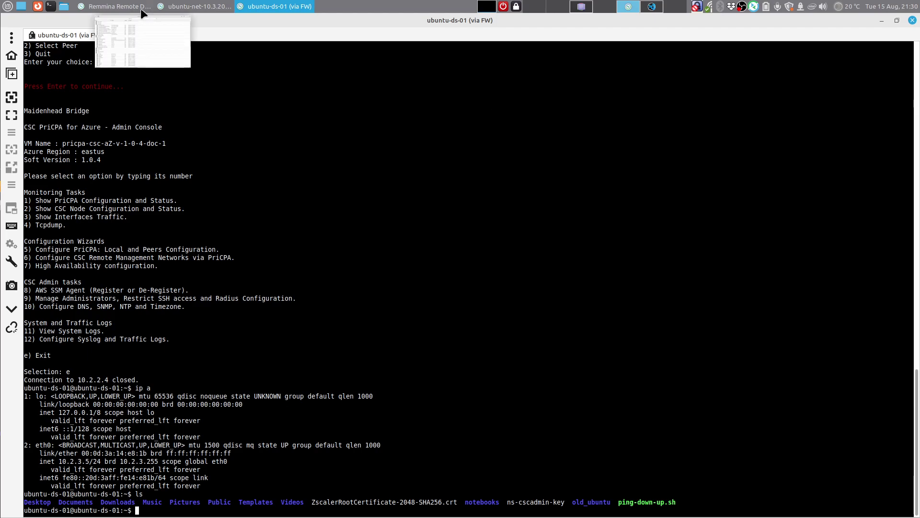
{"action": "left_click", "coordinate": [582, 8]}
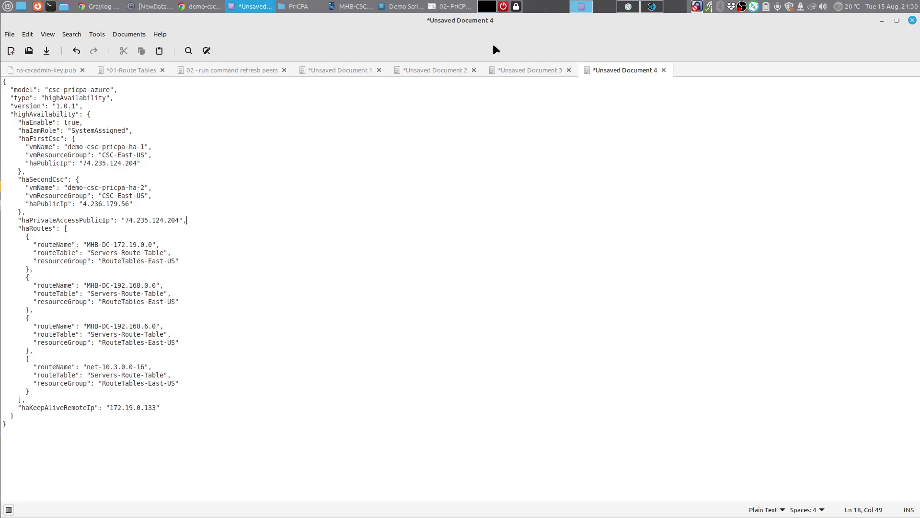
{"action": "left_click", "coordinate": [191, 6]}
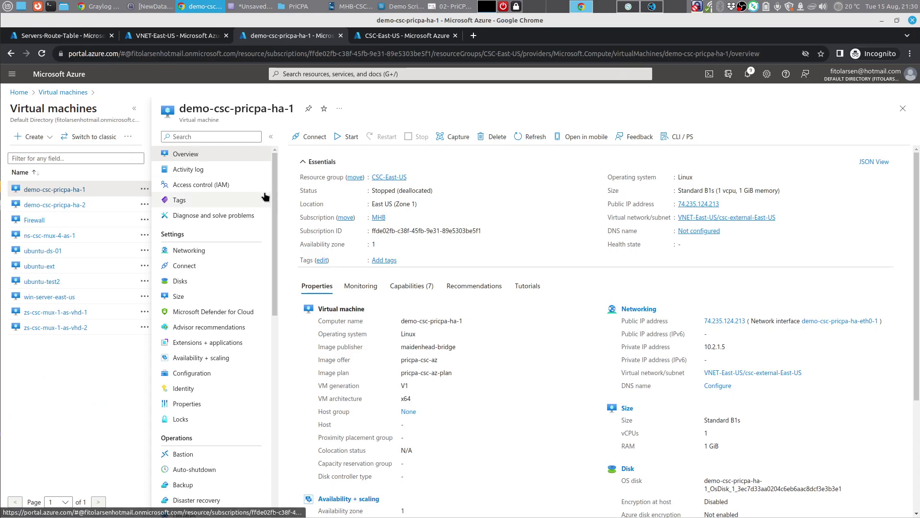
Step: Check that HA-2's PriCPA IP configuration now holds 74.235.124.204
{"action": "left_click", "coordinate": [79, 211]}
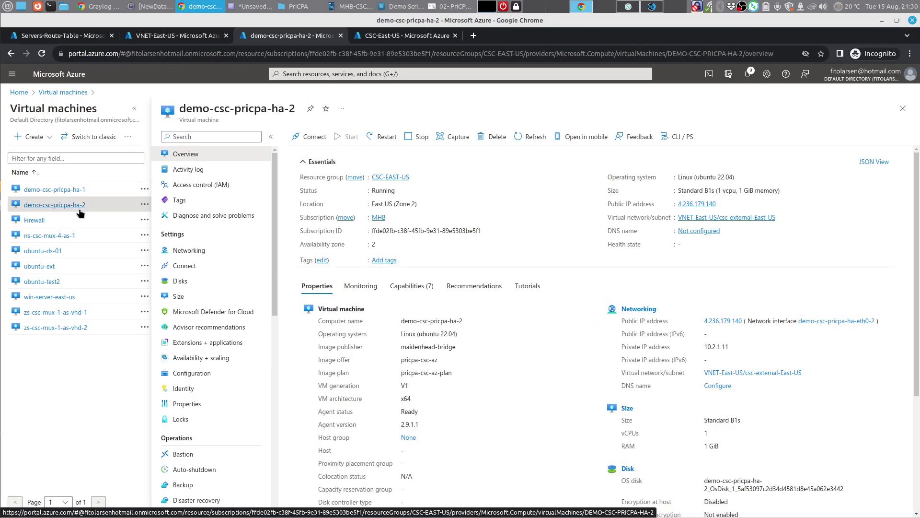
{"action": "left_click", "coordinate": [200, 257]}
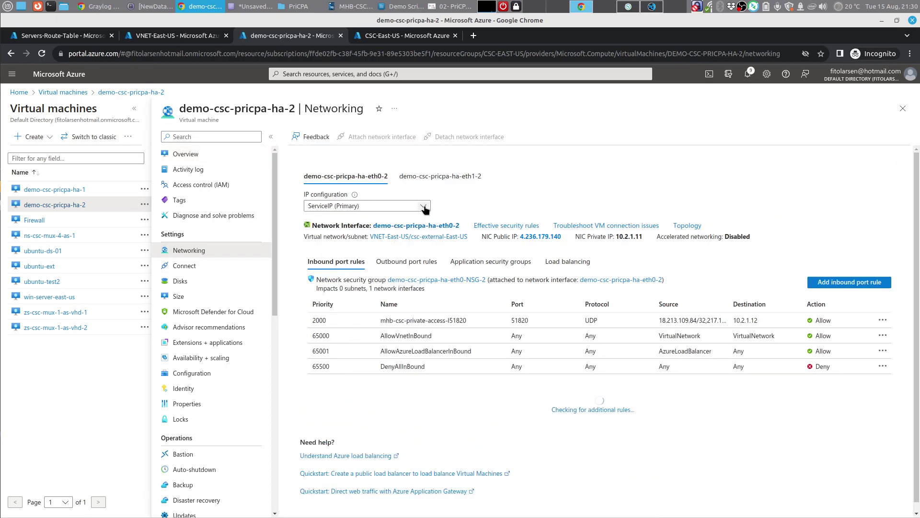
{"action": "left_click", "coordinate": [424, 209]}
{"action": "left_click", "coordinate": [316, 255]}
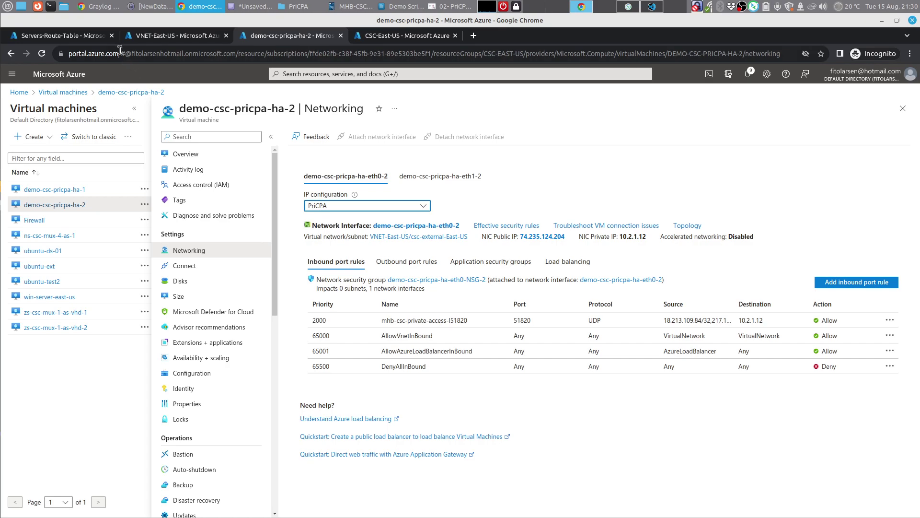
Step: Confirm the Servers-Route-Table routes use next hop 10.2.2.5, then return to the network diagram PDF
{"action": "left_click", "coordinate": [91, 40]}
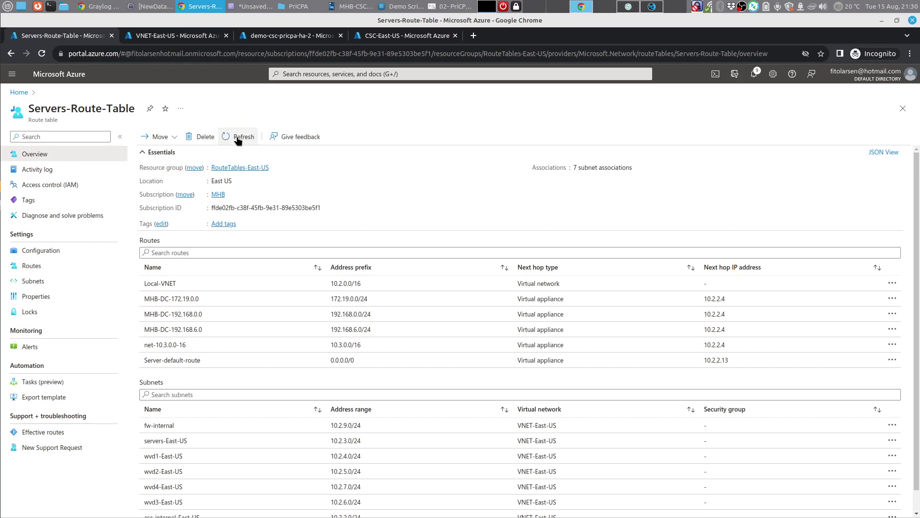
{"action": "left_click", "coordinate": [51, 269]}
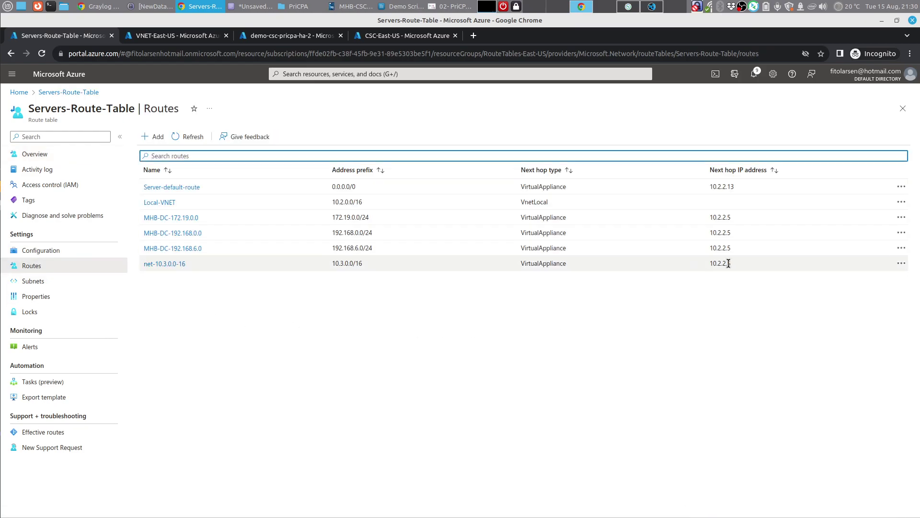
{"action": "left_click", "coordinate": [51, 158]}
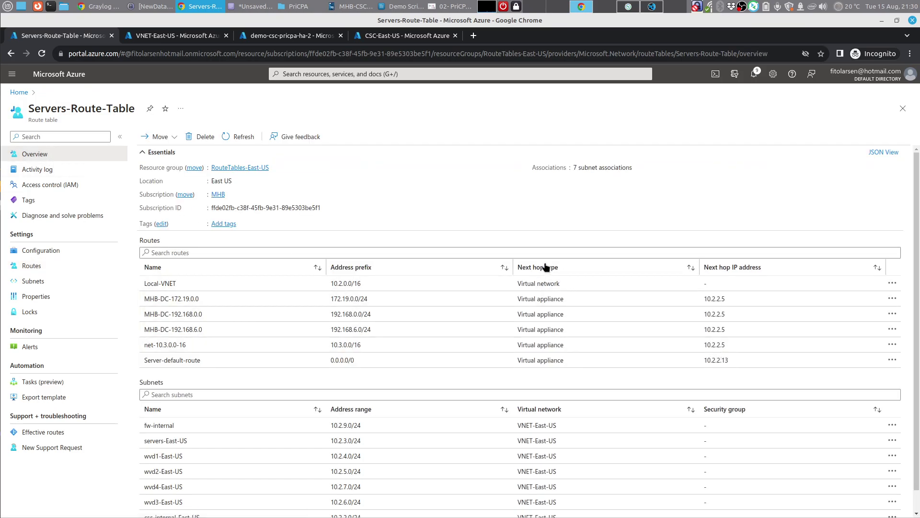
{"action": "left_click", "coordinate": [462, 7]}
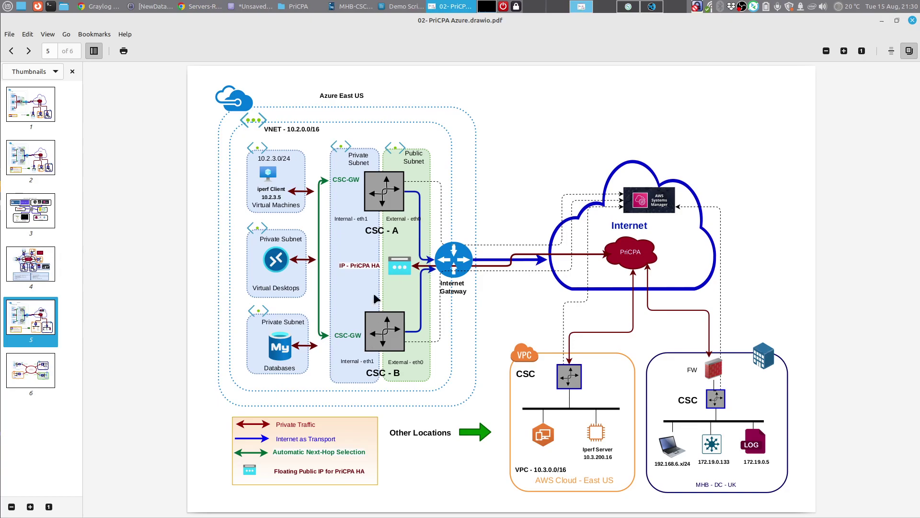
Step: Connect to demo-csc-pricpa-ha-2 as cscadmin and display the CSC node configuration and status (option 2)
{"action": "left_click", "coordinate": [634, 8]}
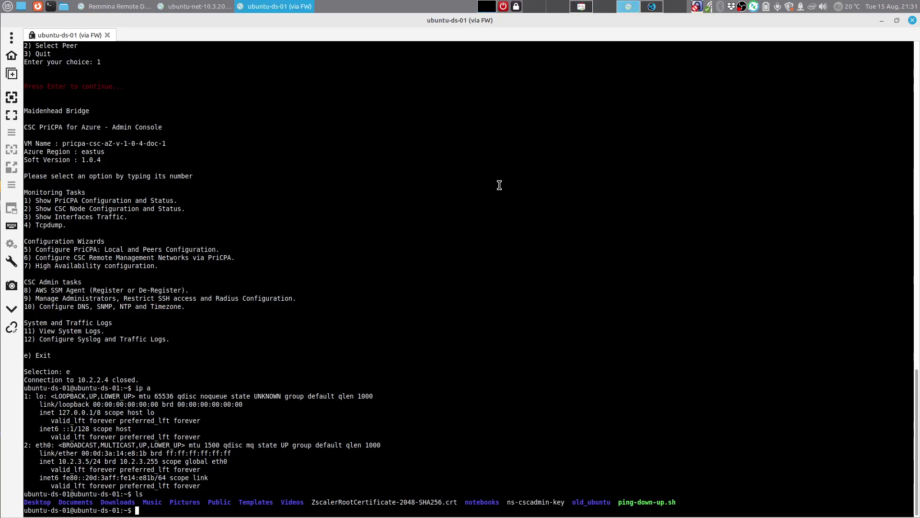
{"action": "left_click", "coordinate": [132, 7]}
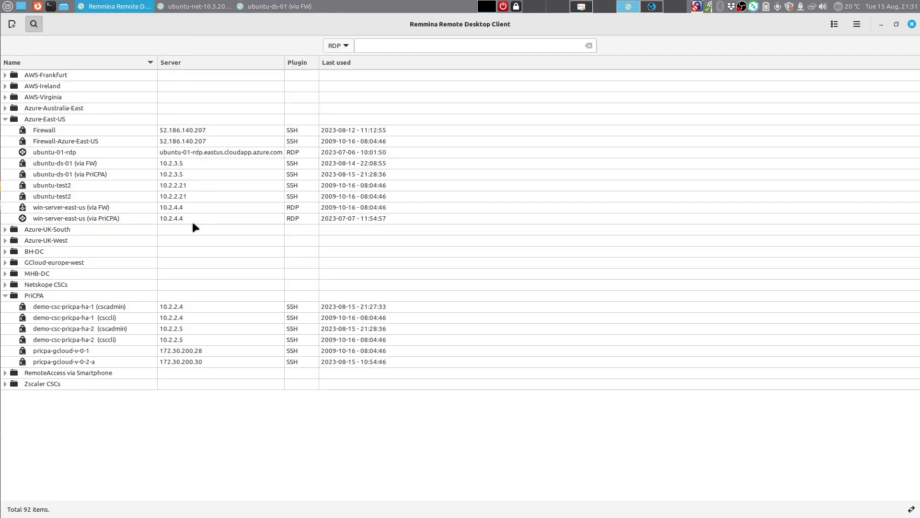
{"action": "double_click", "coordinate": [135, 329]}
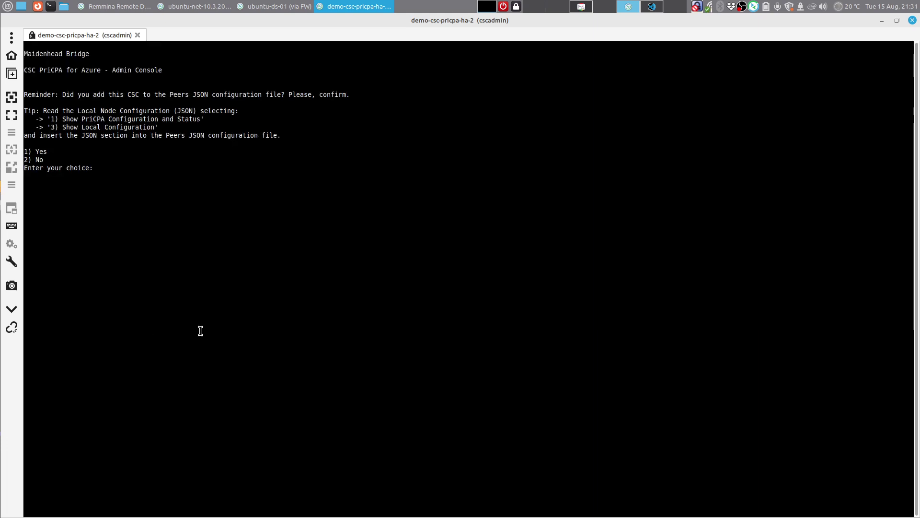
{"action": "type", "text": "1"}
{"action": "key", "text": "Return"}
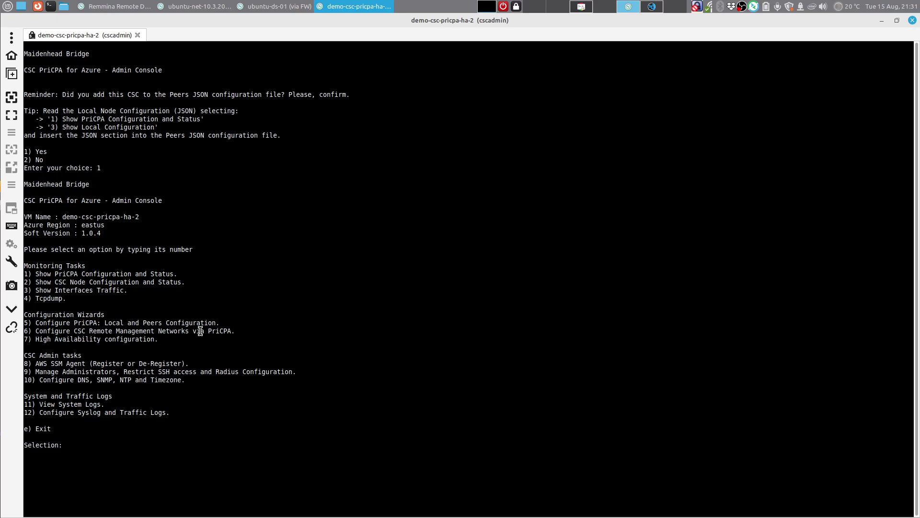
{"action": "type", "text": "2"}
{"action": "key", "text": "Return"}
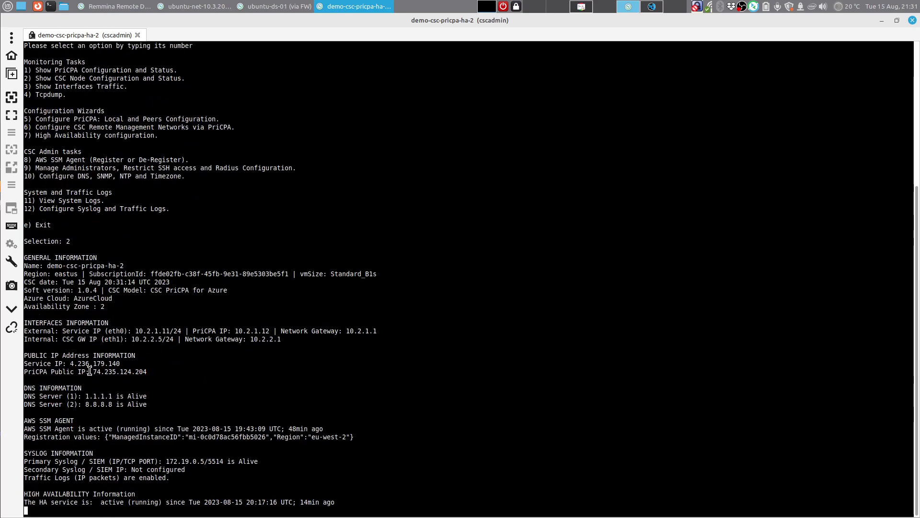
Step: Highlight the PriCPA public IP 74.235.124.204, check the iperf server session, and dismiss the status output
{"action": "left_click_drag", "start_coordinate": [97, 372], "coordinate": [150, 372]}
{"action": "left_click", "coordinate": [176, 293]}
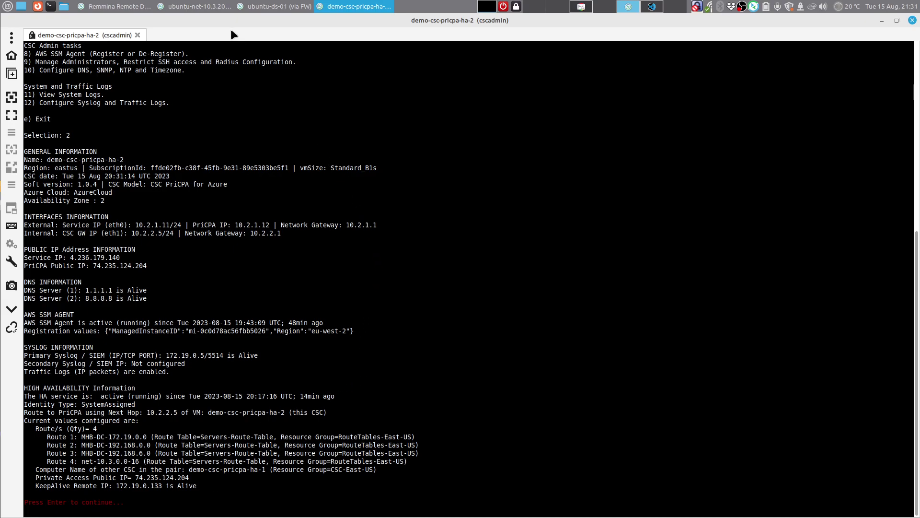
{"action": "left_click", "coordinate": [196, 7]}
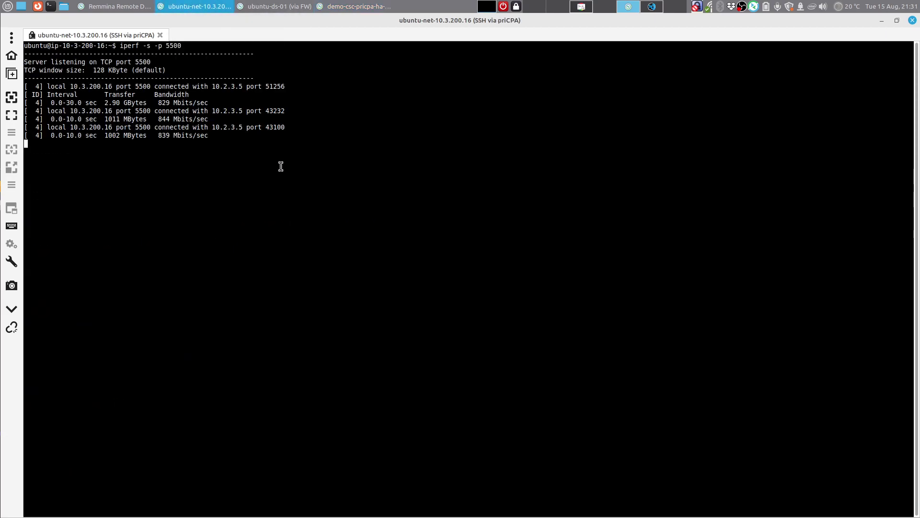
{"action": "left_click", "coordinate": [338, 6]}
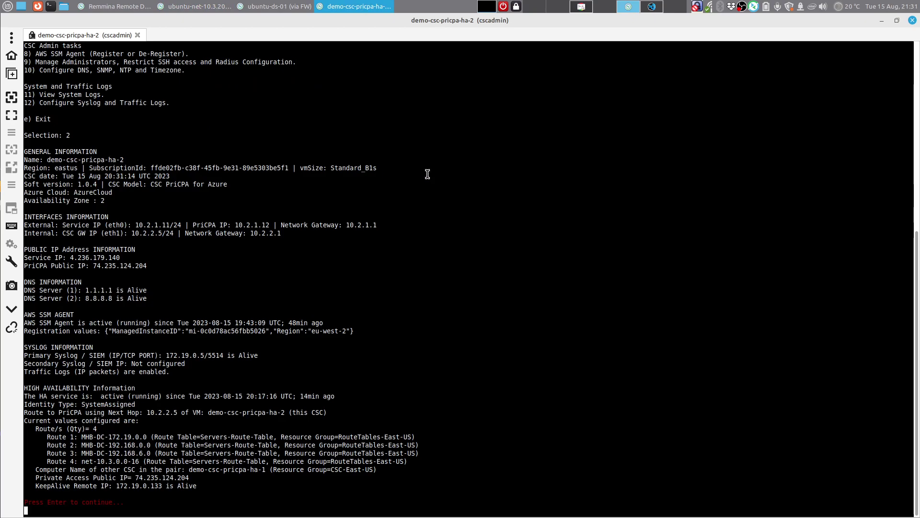
{"action": "key", "text": "Return"}
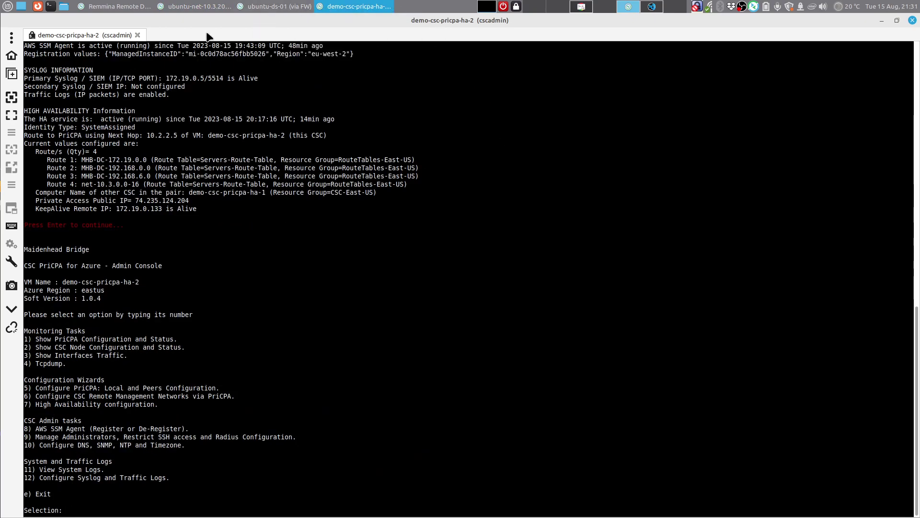
{"action": "left_click", "coordinate": [115, 6]}
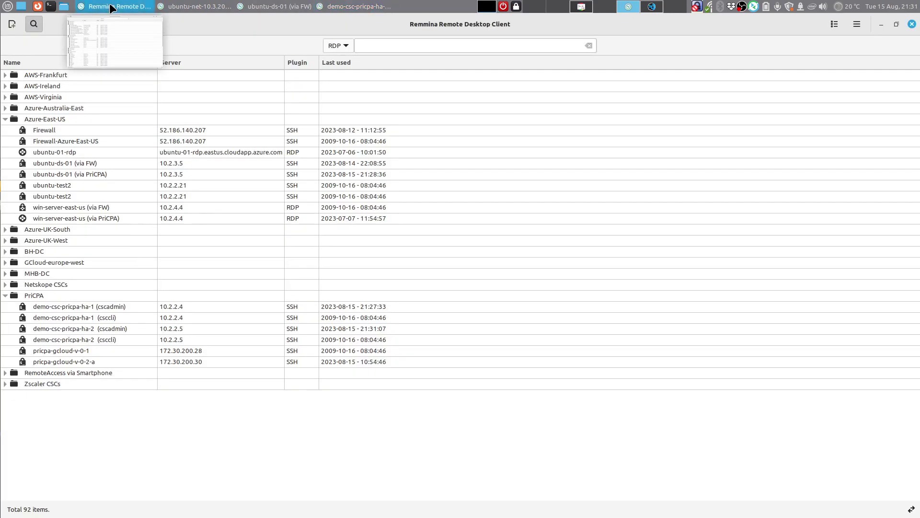
Step: Connect to ubuntu-ds-01 and recall the iperf client command without the -t 120 duration
{"action": "double_click", "coordinate": [97, 175]}
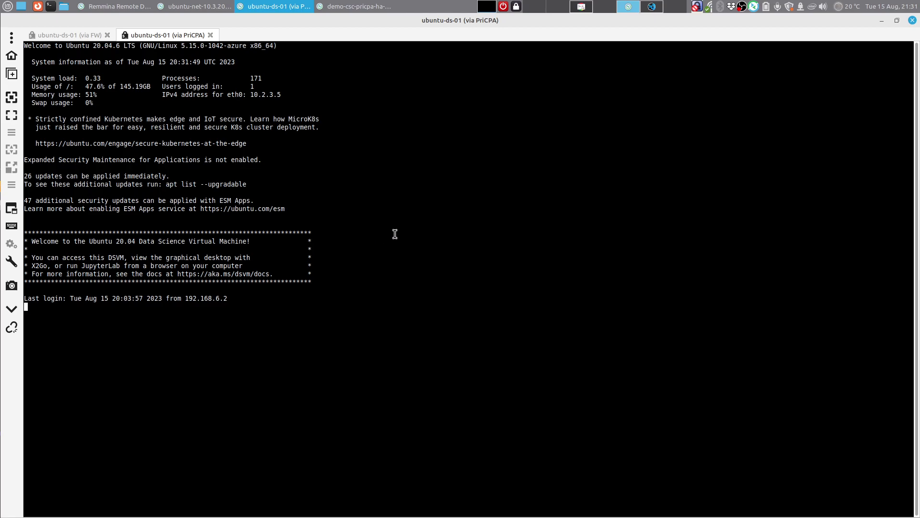
{"action": "type", "text": "exit"}
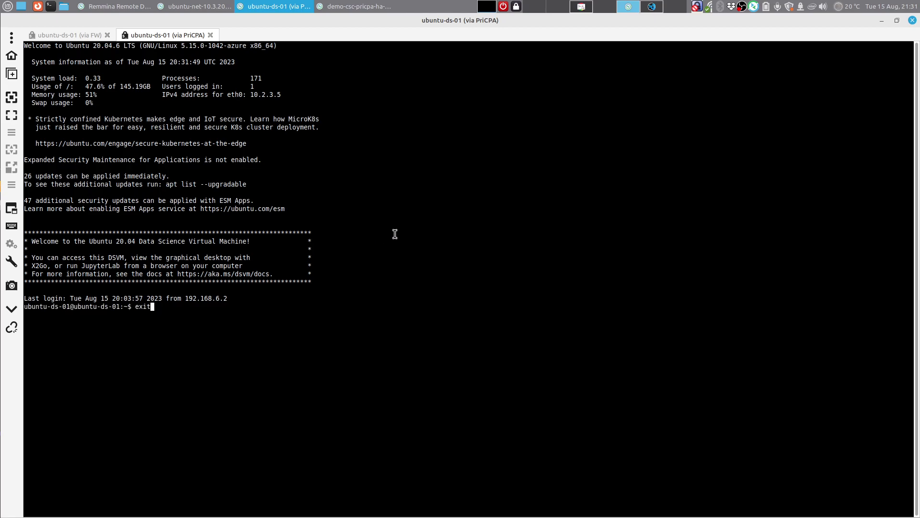
{"action": "key", "text": "Up"}
{"action": "key", "text": "Up"}
{"action": "key", "text": "Up"}
{"action": "key", "text": "BackSpace"}
{"action": "key", "text": "BackSpace"}
{"action": "key", "text": "BackSpace"}
{"action": "key", "text": "BackSpace"}
{"action": "key", "text": "BackSpace"}
{"action": "key", "text": "BackSpace"}
Step: Start the bmon interface monitor (option 3) on HA-2 with detailed statistics and extra interface information
{"action": "left_click", "coordinate": [352, 5]}
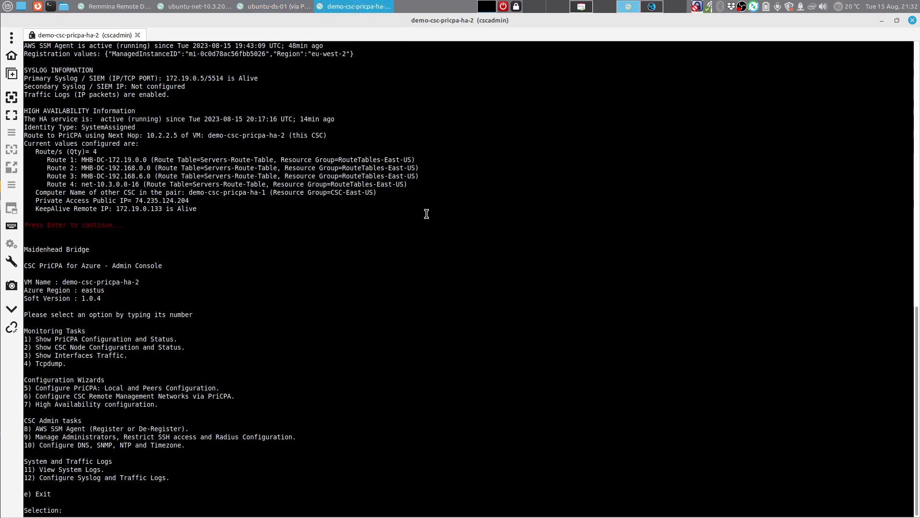
{"action": "type", "text": "3"}
{"action": "key", "text": "Return"}
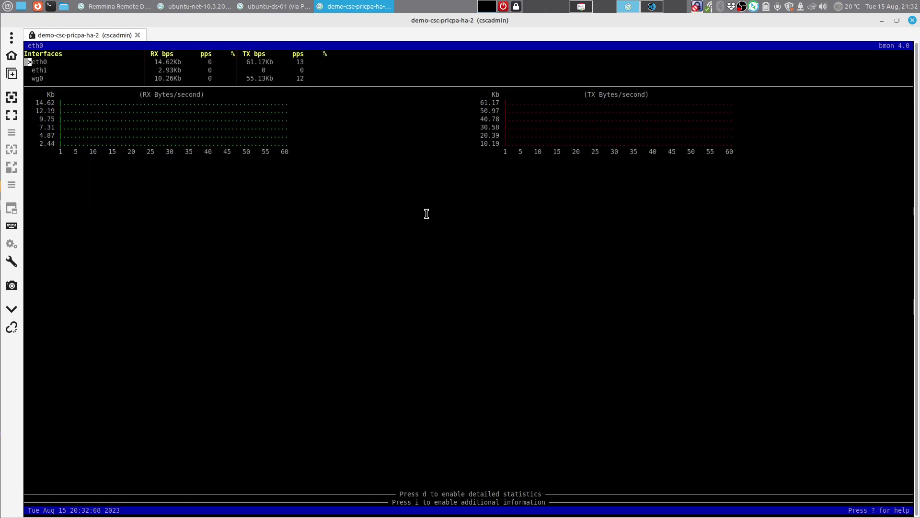
{"action": "key", "text": "d"}
{"action": "key", "text": "i"}
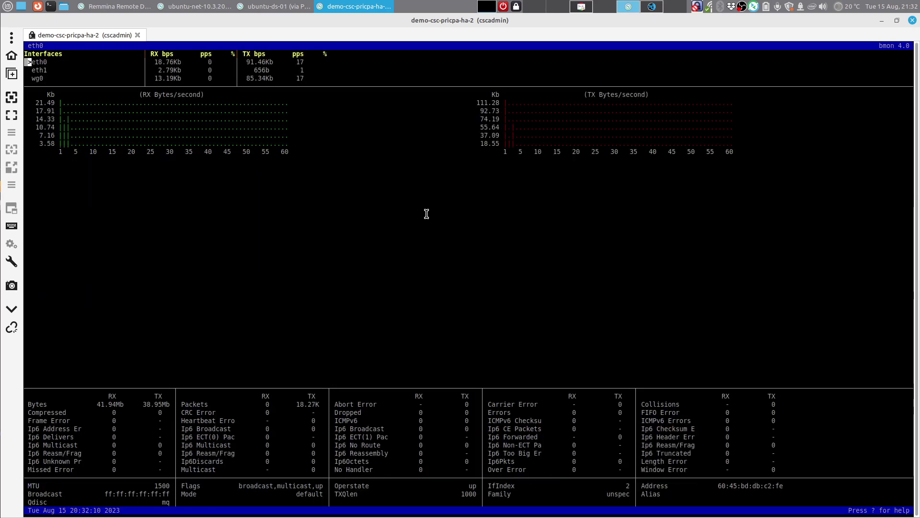
Step: Run iperf to 10.3.200.16 while HA-2 shows the traffic, reaching 908 Mbits/sec
{"action": "left_click", "coordinate": [276, 6]}
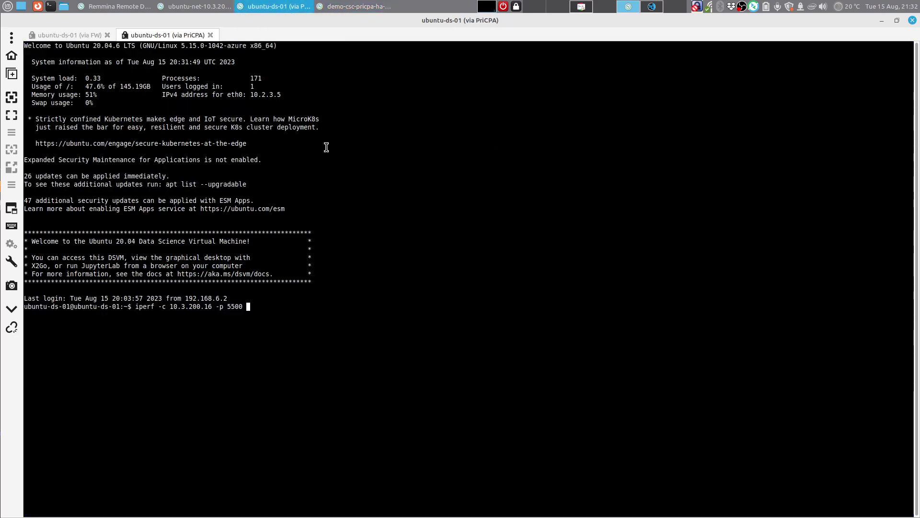
{"action": "key", "text": "Return"}
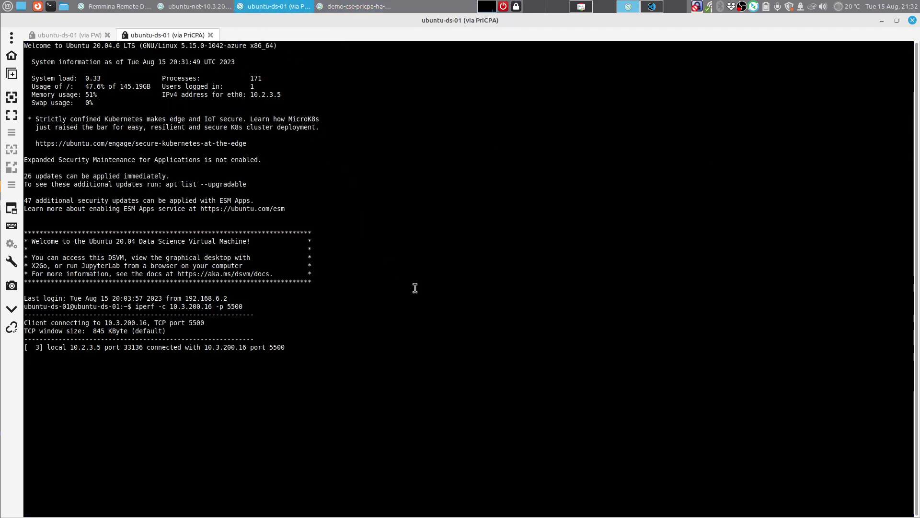
{"action": "left_click", "coordinate": [381, 6]}
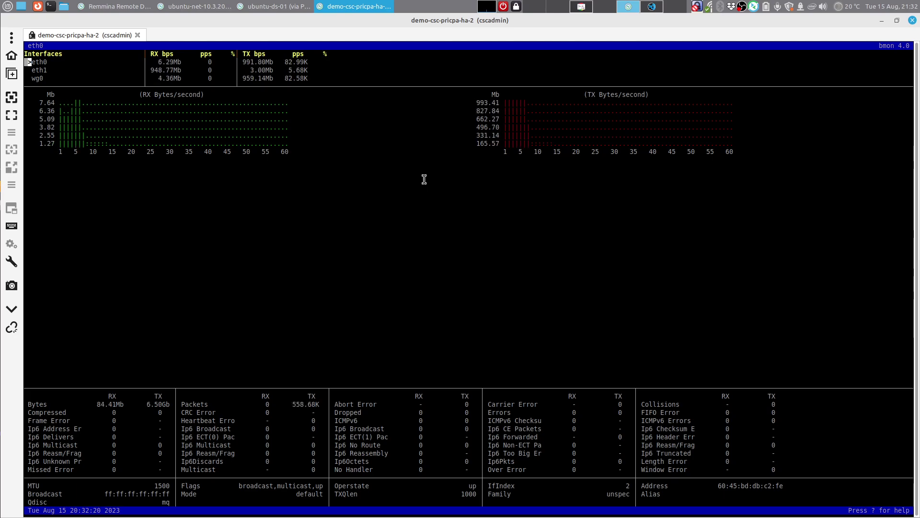
{"action": "left_click", "coordinate": [274, 7]}
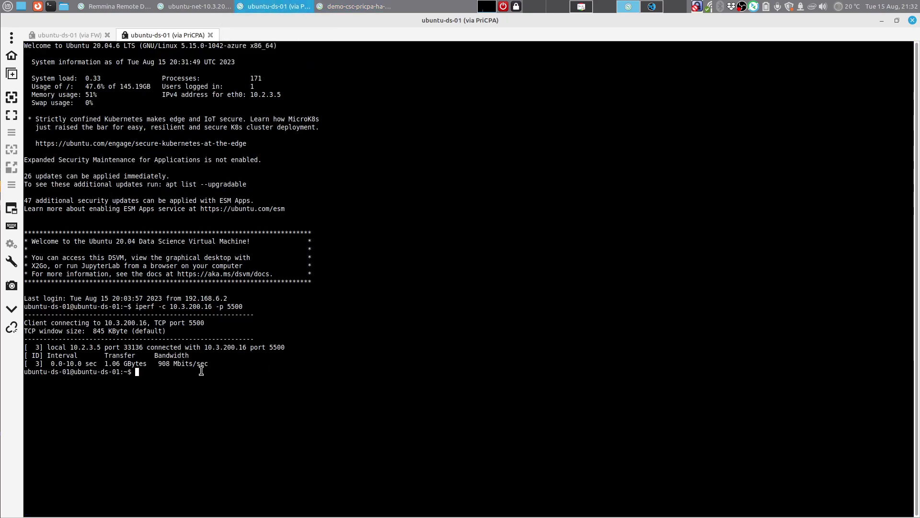